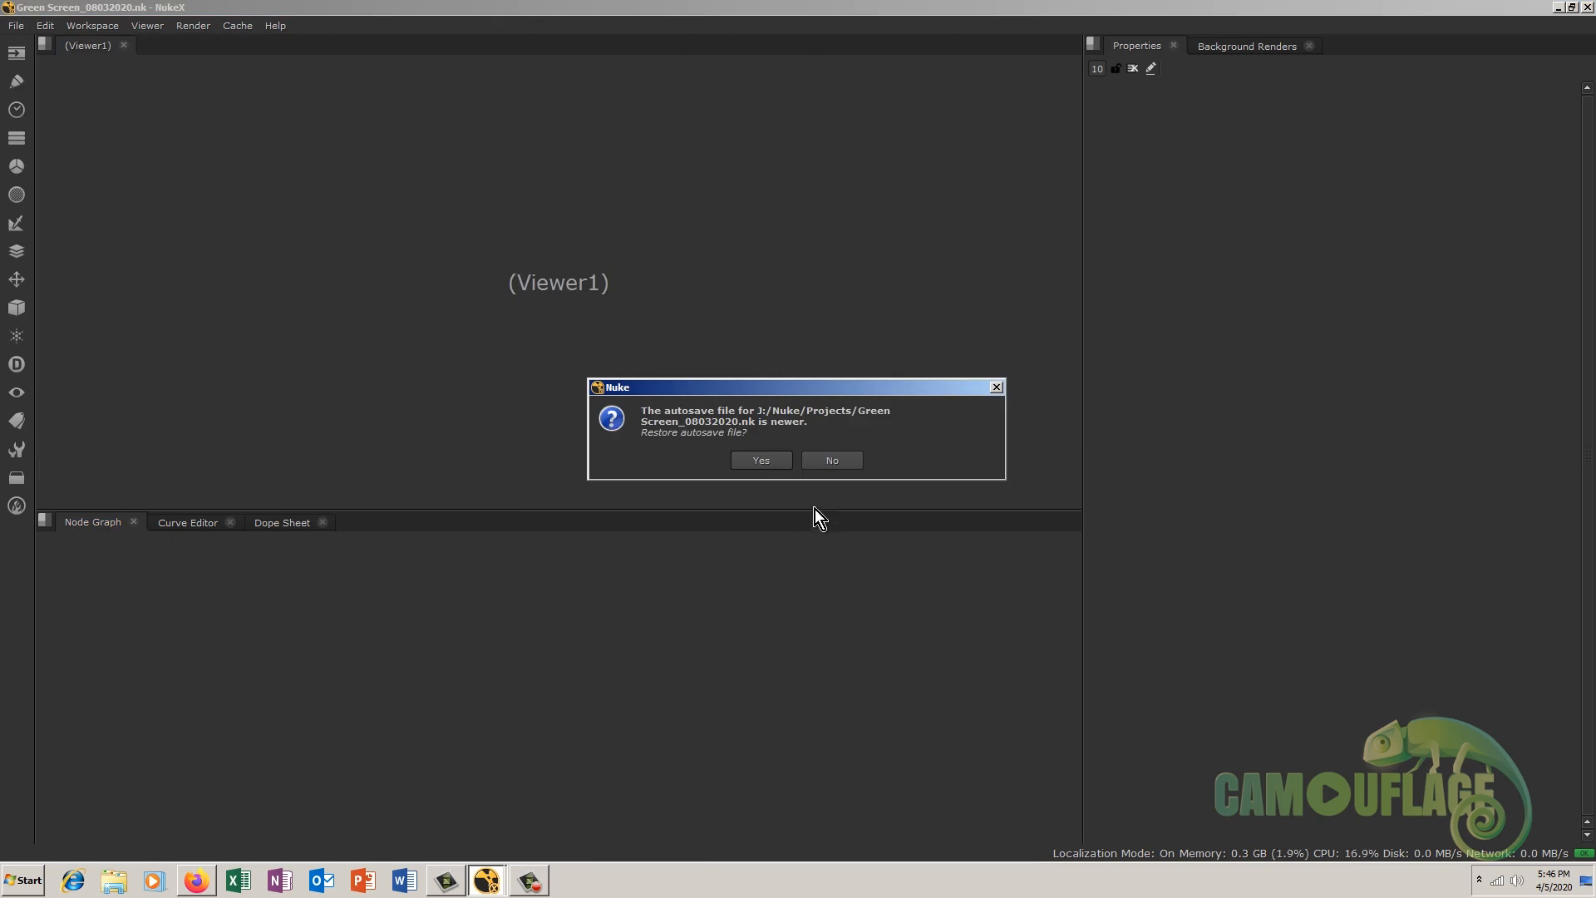
Step: Open the saved Green Screen_08032020.nk script without restoring its newer autosave file
{"action": "left_click", "coordinate": [833, 462]}
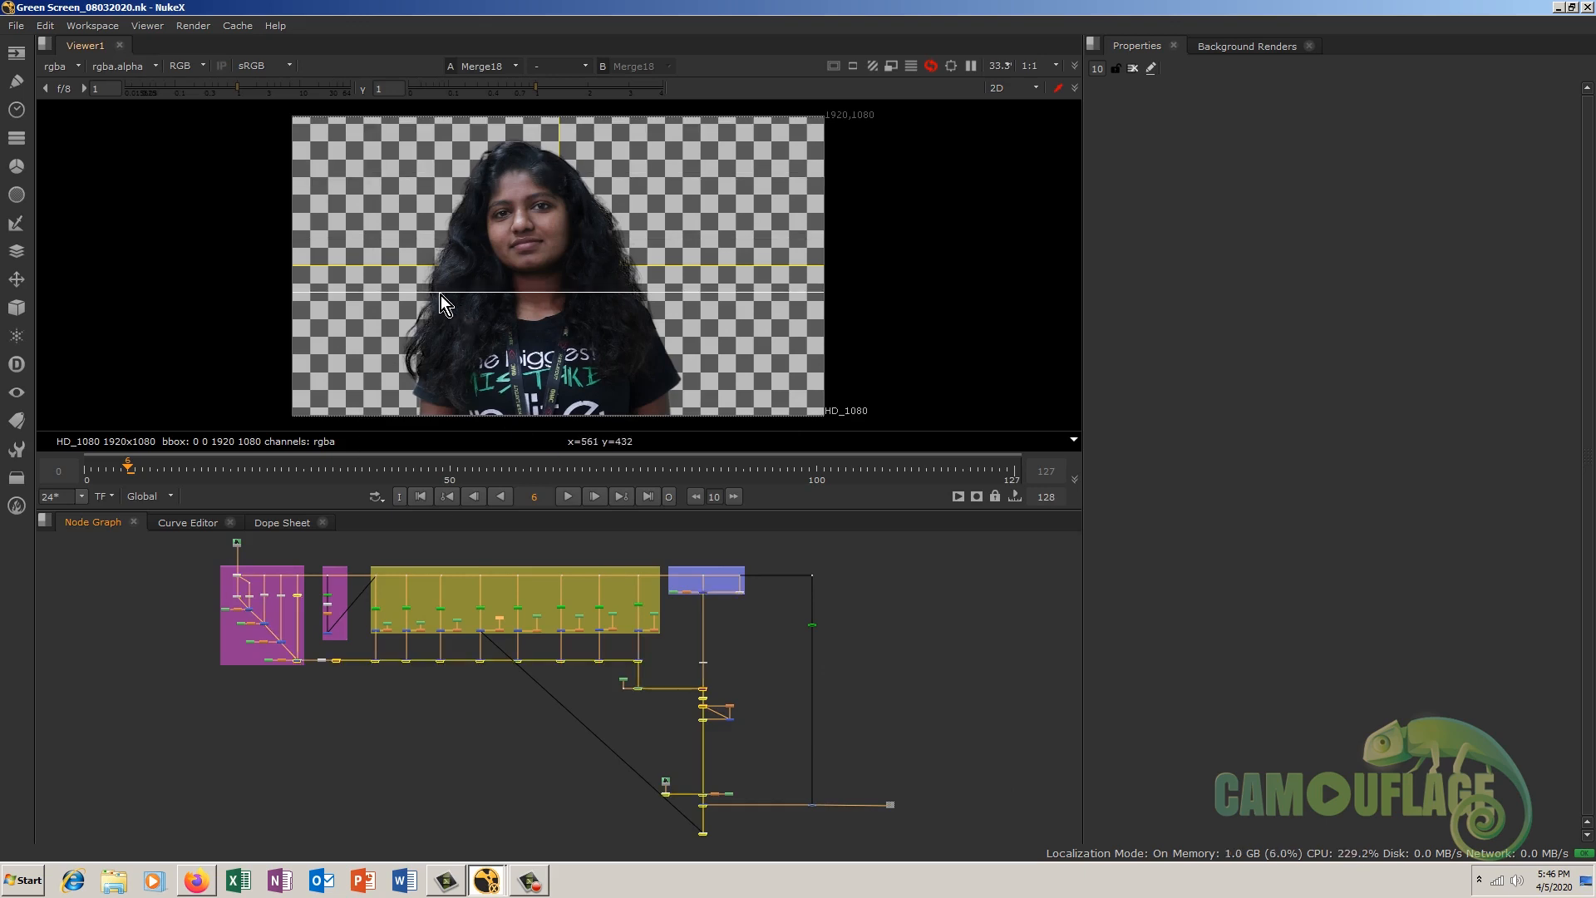
{"action": "scroll", "coordinate": [427, 329], "scroll_direction": "up", "scroll_amount": 3}
{"action": "scroll", "coordinate": [427, 331], "scroll_direction": "down", "scroll_amount": 2}
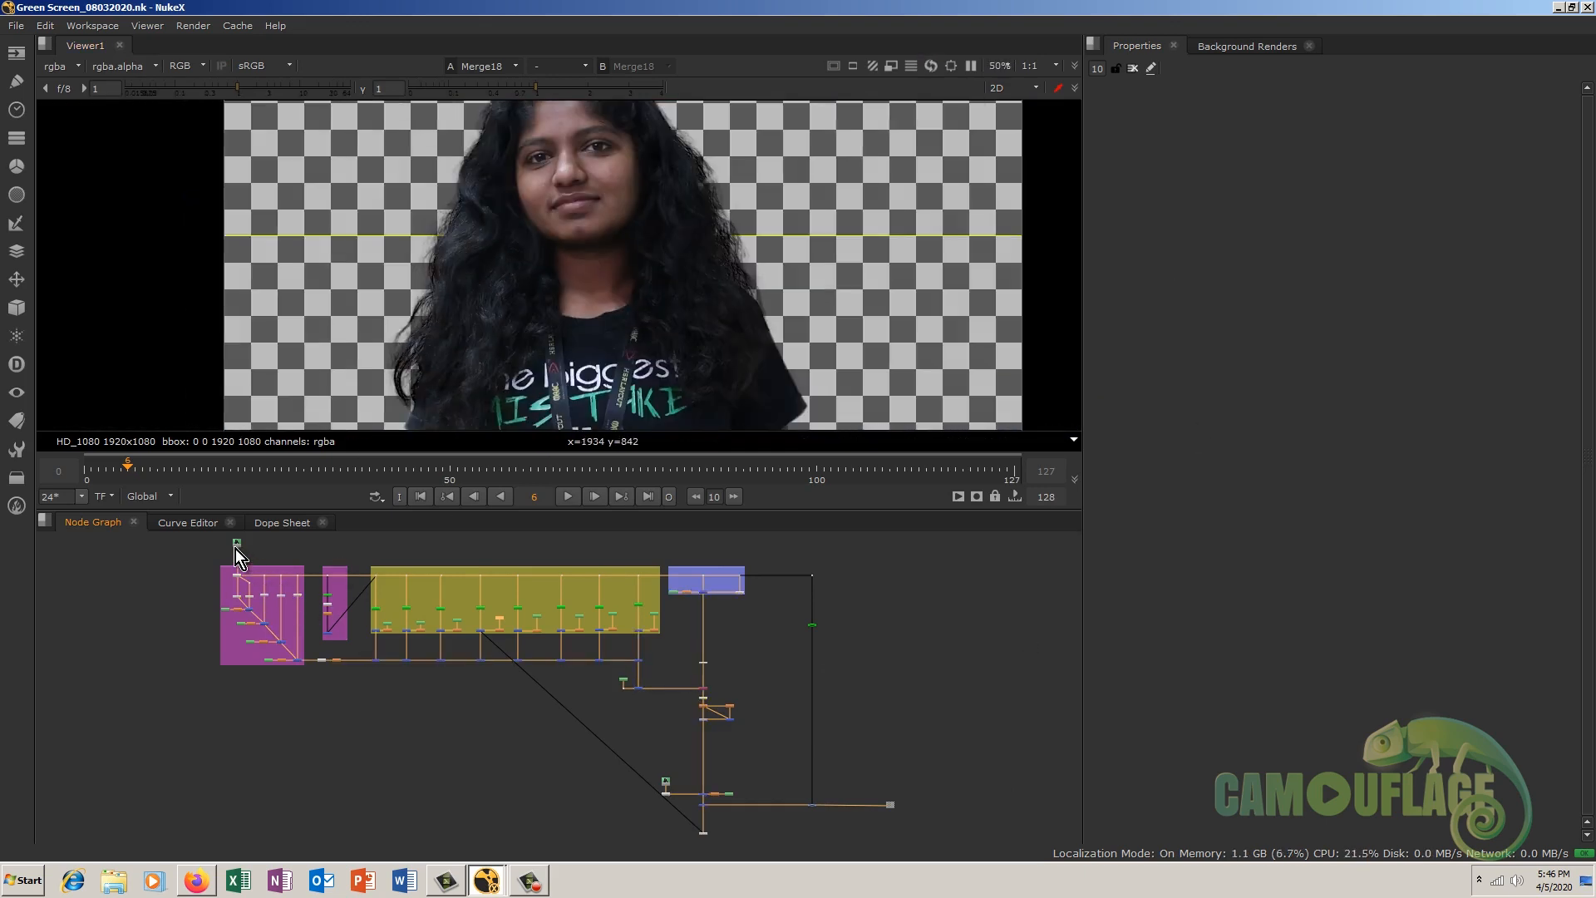
Step: Compare the keyed composite with the original green-screen plate from Read1 by alternating between them in the viewer
{"action": "key", "text": "2"}
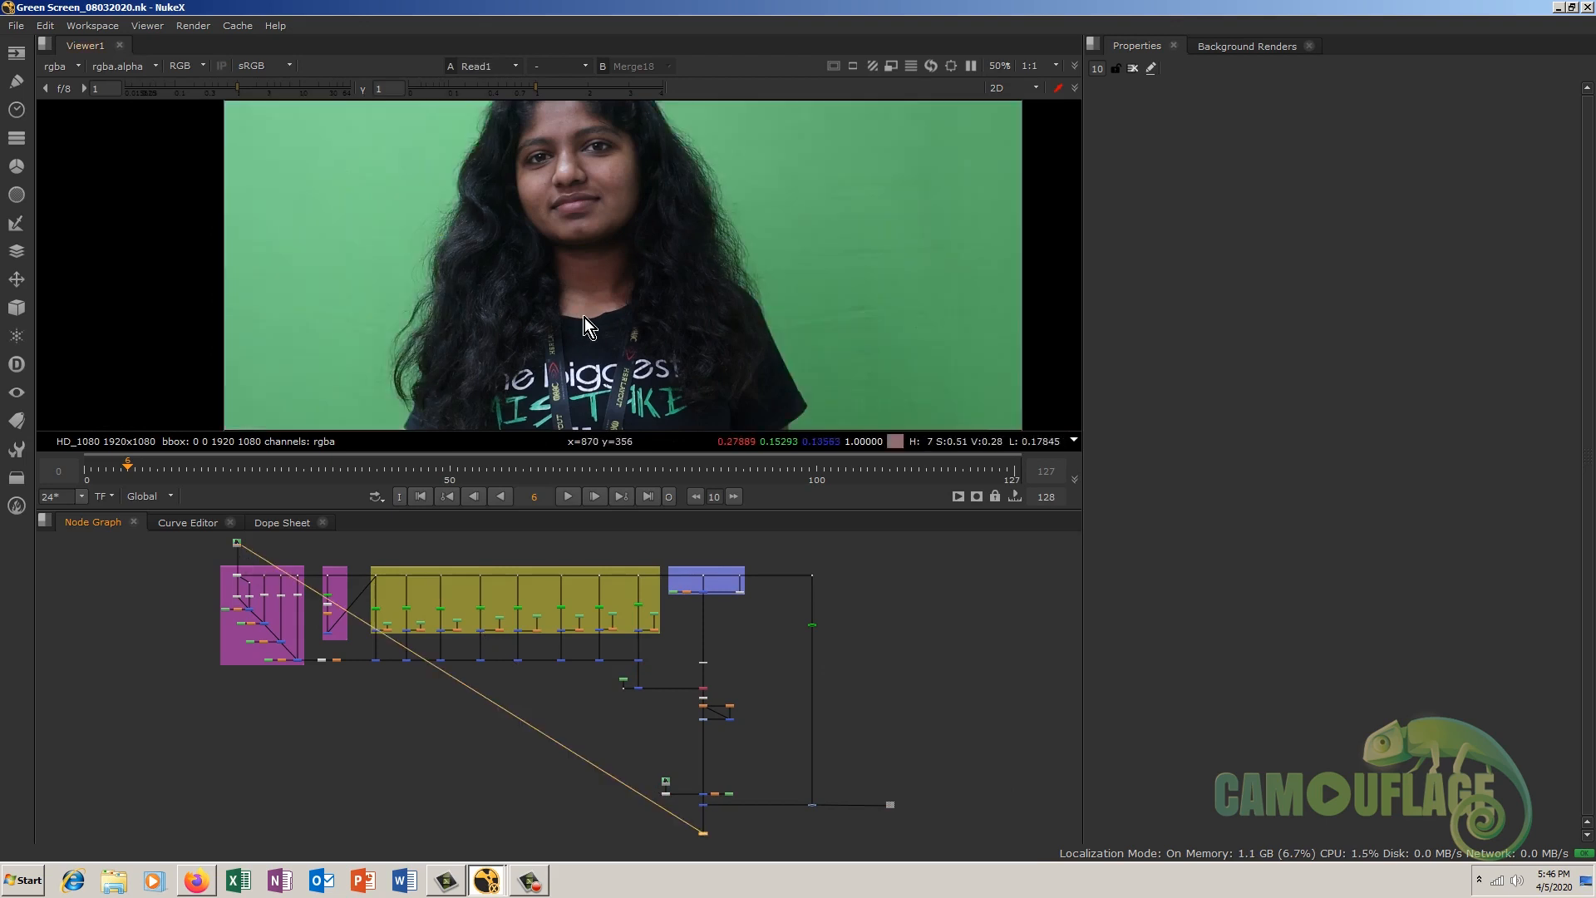
{"action": "left_click", "coordinate": [977, 738]}
{"action": "key", "text": "1"}
{"action": "key", "text": "2"}
{"action": "key", "text": "1"}
{"action": "key", "text": "2"}
{"action": "key", "text": "1"}
{"action": "key", "text": "2"}
{"action": "key", "text": "1"}
{"action": "key", "text": "2"}
{"action": "key", "text": "1"}
{"action": "key", "text": "2"}
{"action": "key", "text": "1"}
{"action": "key", "text": "2"}
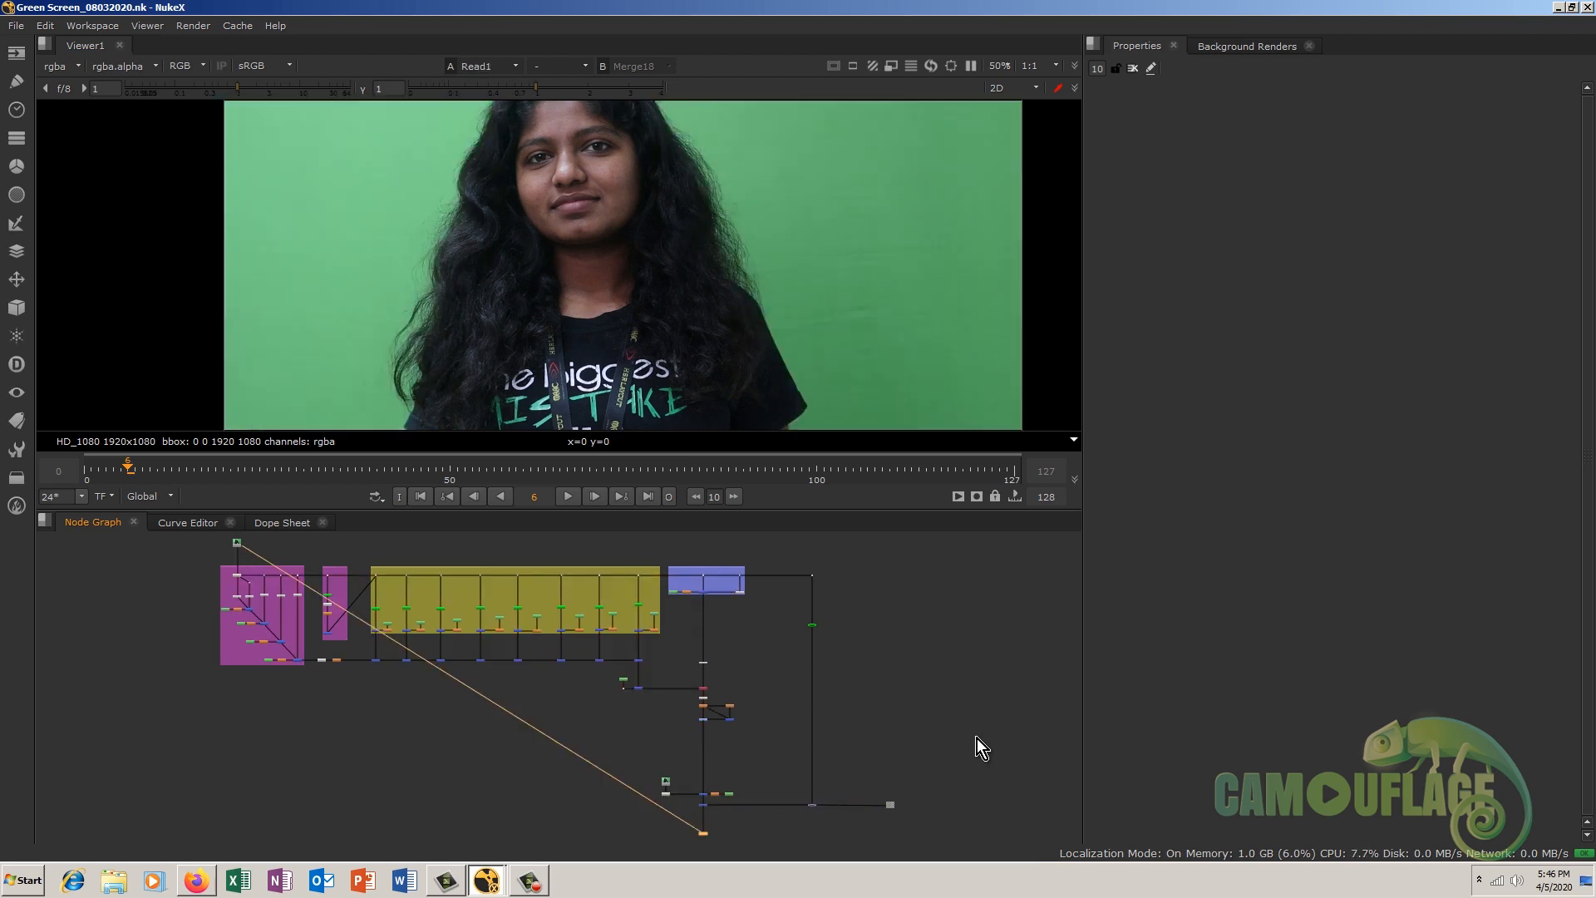
{"action": "key", "text": "1"}
{"action": "key", "text": "2"}
{"action": "key", "text": "1"}
{"action": "key", "text": "2"}
{"action": "key", "text": "1"}
{"action": "key", "text": "2"}
{"action": "key", "text": "1"}
{"action": "key", "text": "2"}
{"action": "key", "text": "1"}
{"action": "key", "text": "2"}
Step: Examine the Keylight nodes and their Keymix branches in the Soft matte group of the node graph
{"action": "scroll", "coordinate": [376, 632], "scroll_direction": "up", "scroll_amount": 8}
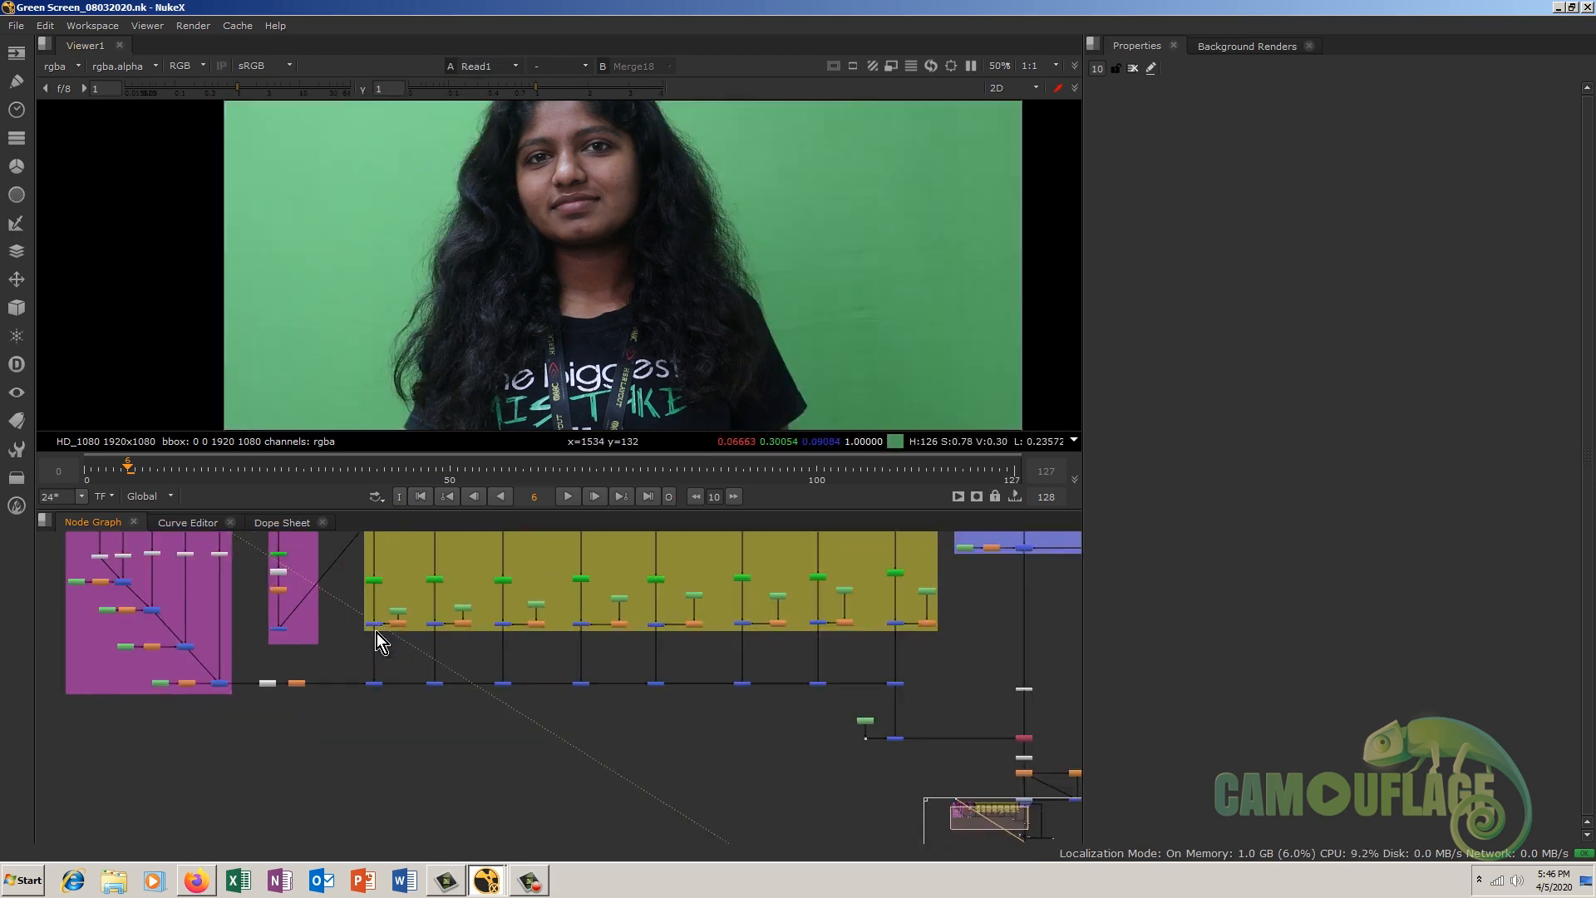
{"action": "middle_click_drag", "start_coordinate": [253, 667], "coordinate": [590, 591]}
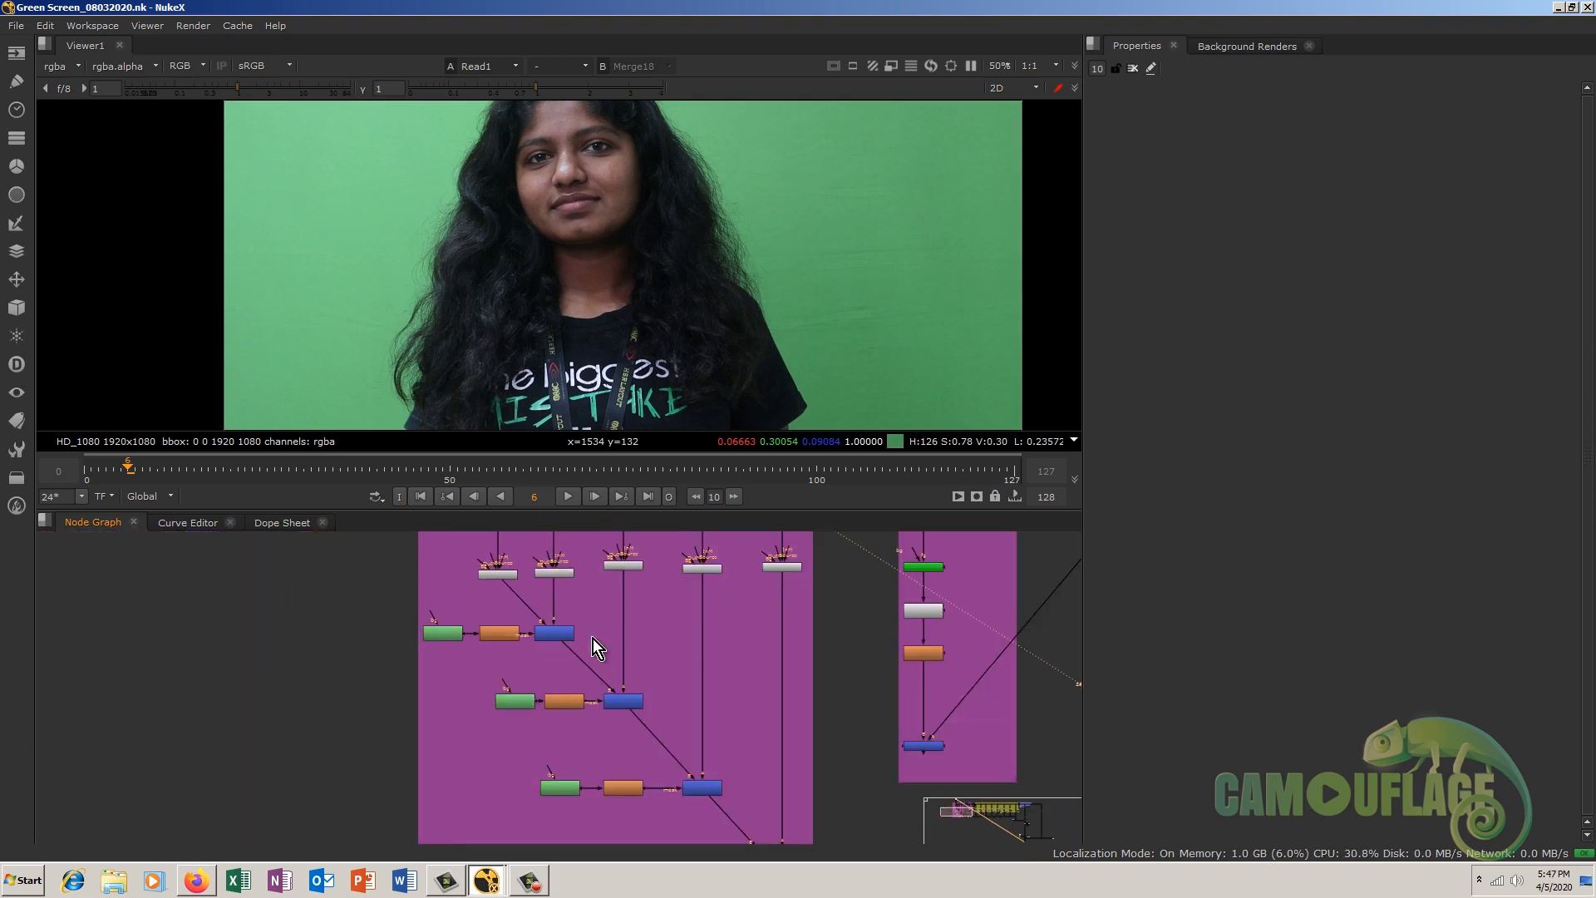
{"action": "scroll", "coordinate": [666, 655], "scroll_direction": "up", "scroll_amount": 4}
{"action": "left_click", "coordinate": [597, 594]}
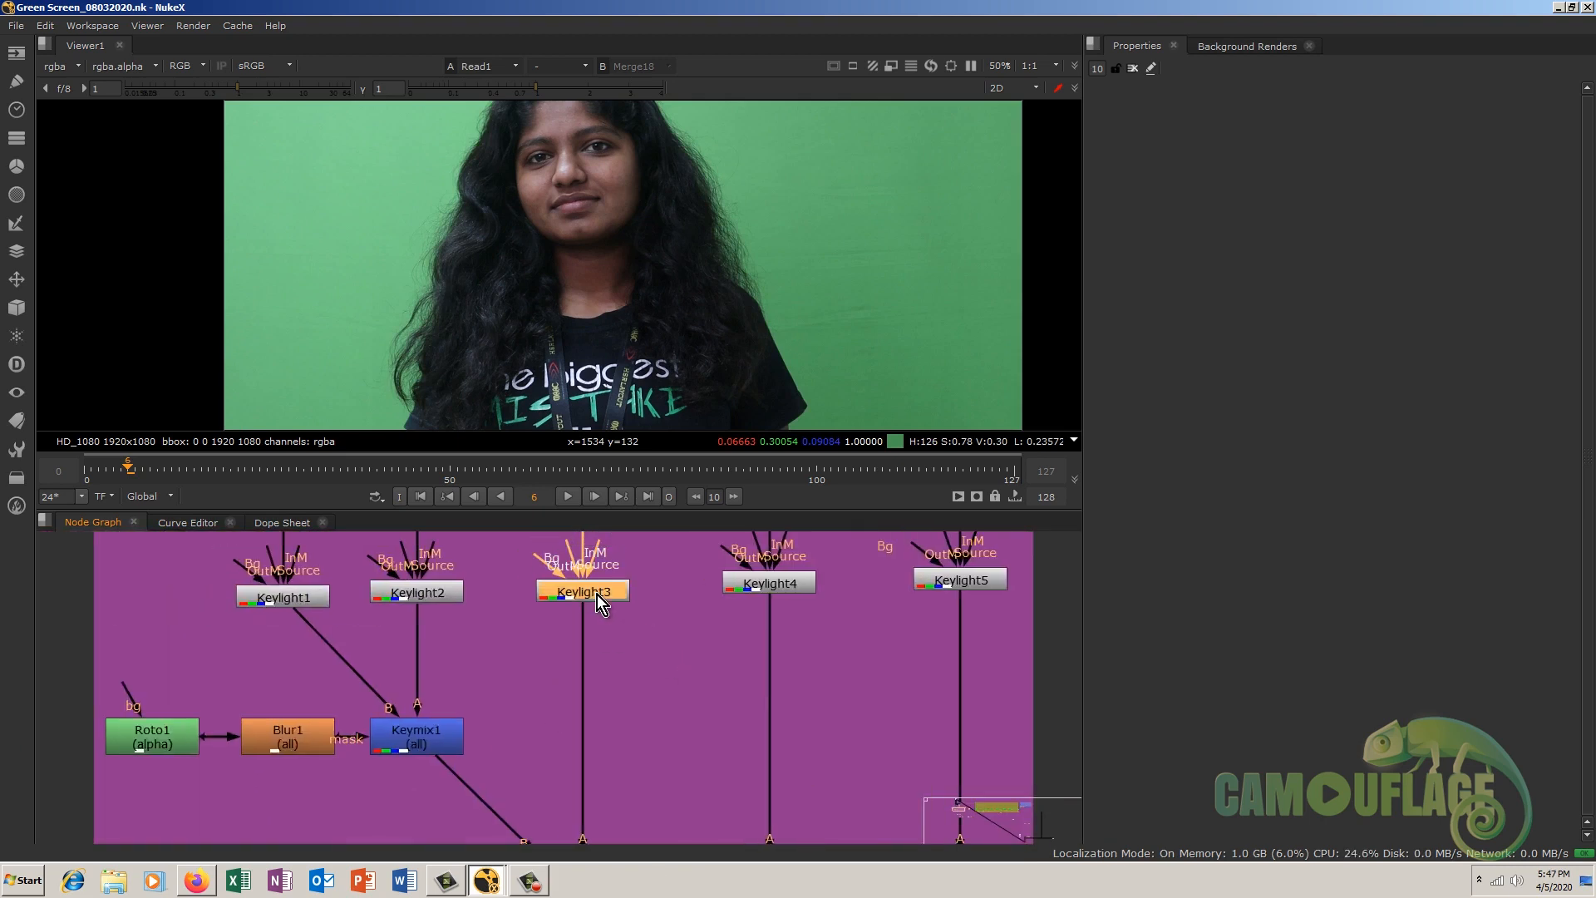
{"action": "scroll", "coordinate": [750, 651], "scroll_direction": "down", "scroll_amount": 6}
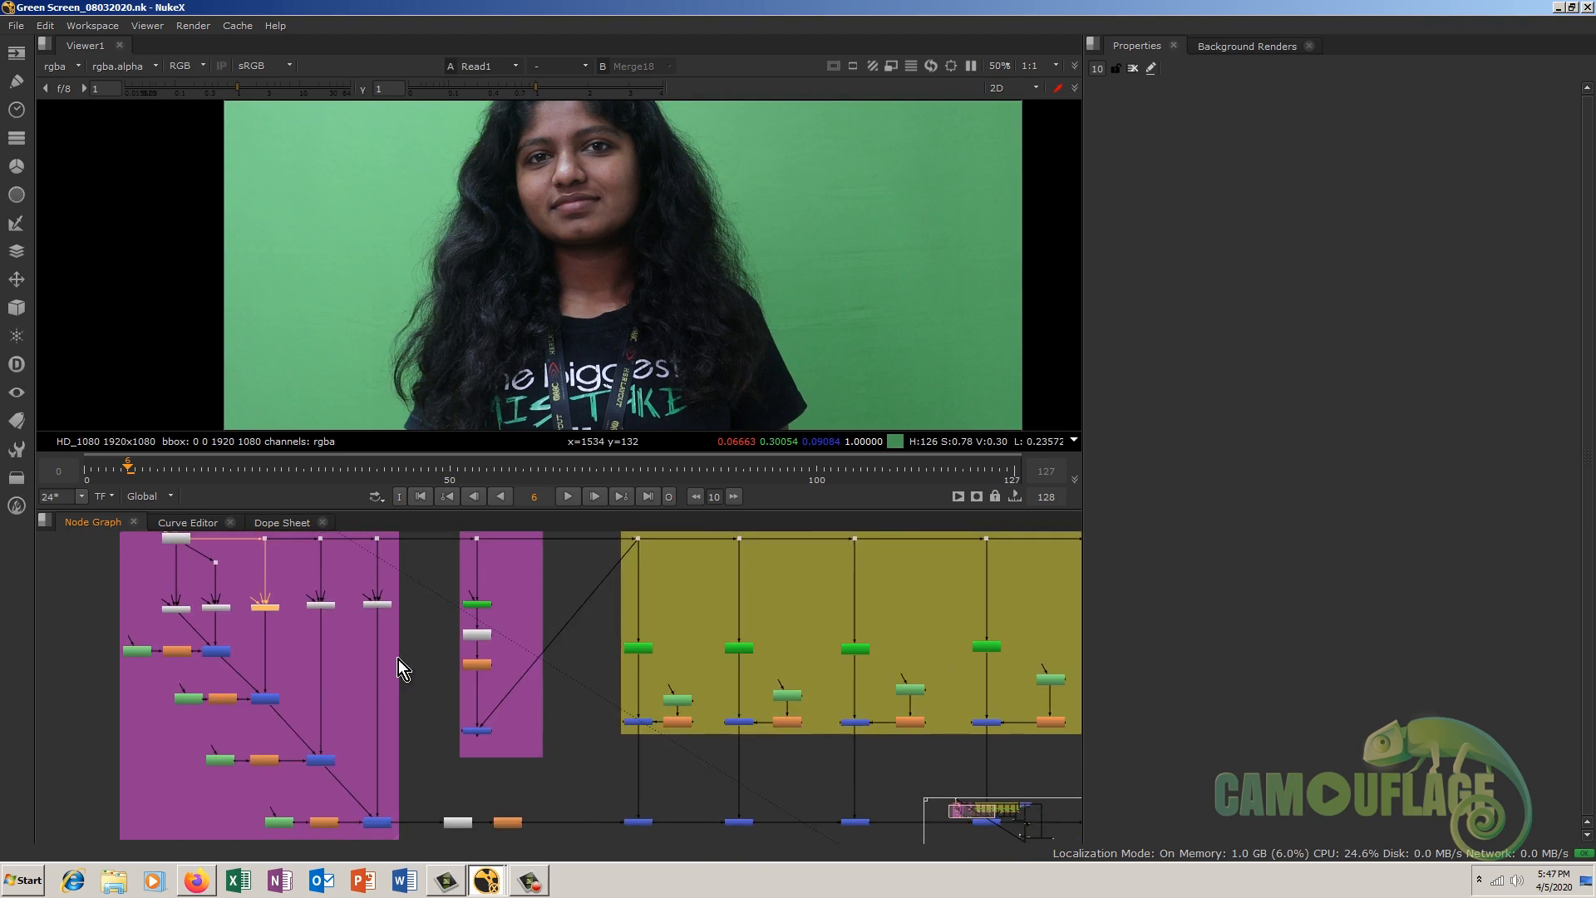
Step: Disable all nodes in the Core Matte backdrop and view the Dot that feeds them
{"action": "middle_click_drag", "start_coordinate": [541, 672], "coordinate": [465, 758]}
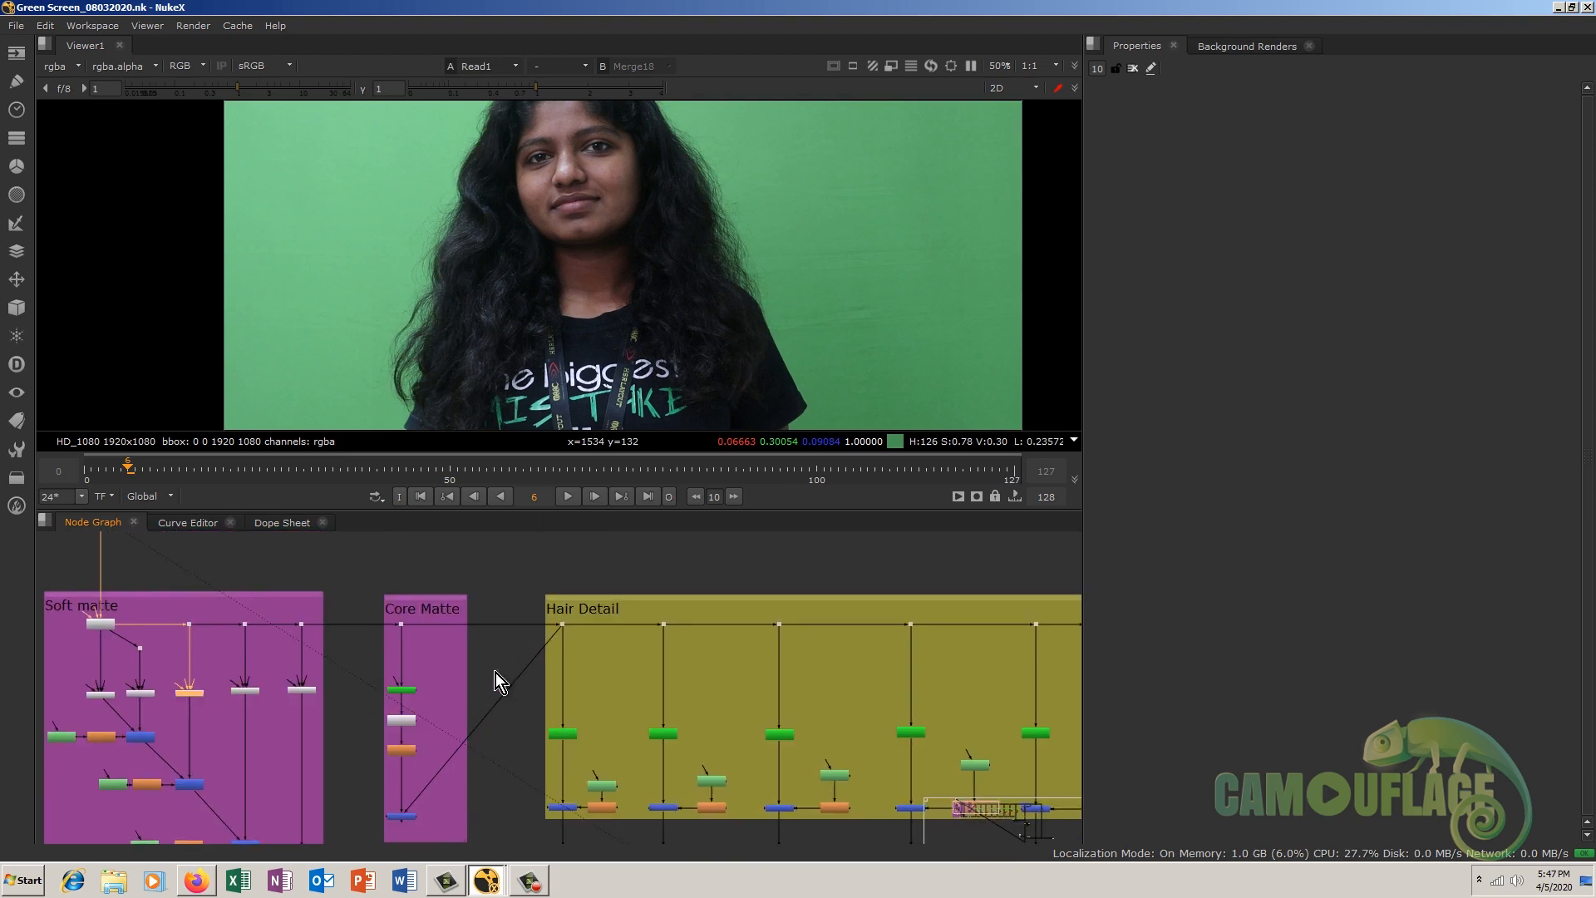
{"action": "middle_click", "coordinate": [536, 730]}
{"action": "scroll", "coordinate": [335, 625], "scroll_direction": "up", "scroll_amount": 8}
{"action": "middle_click_drag", "start_coordinate": [494, 625], "coordinate": [595, 855]}
{"action": "left_click", "coordinate": [416, 583]}
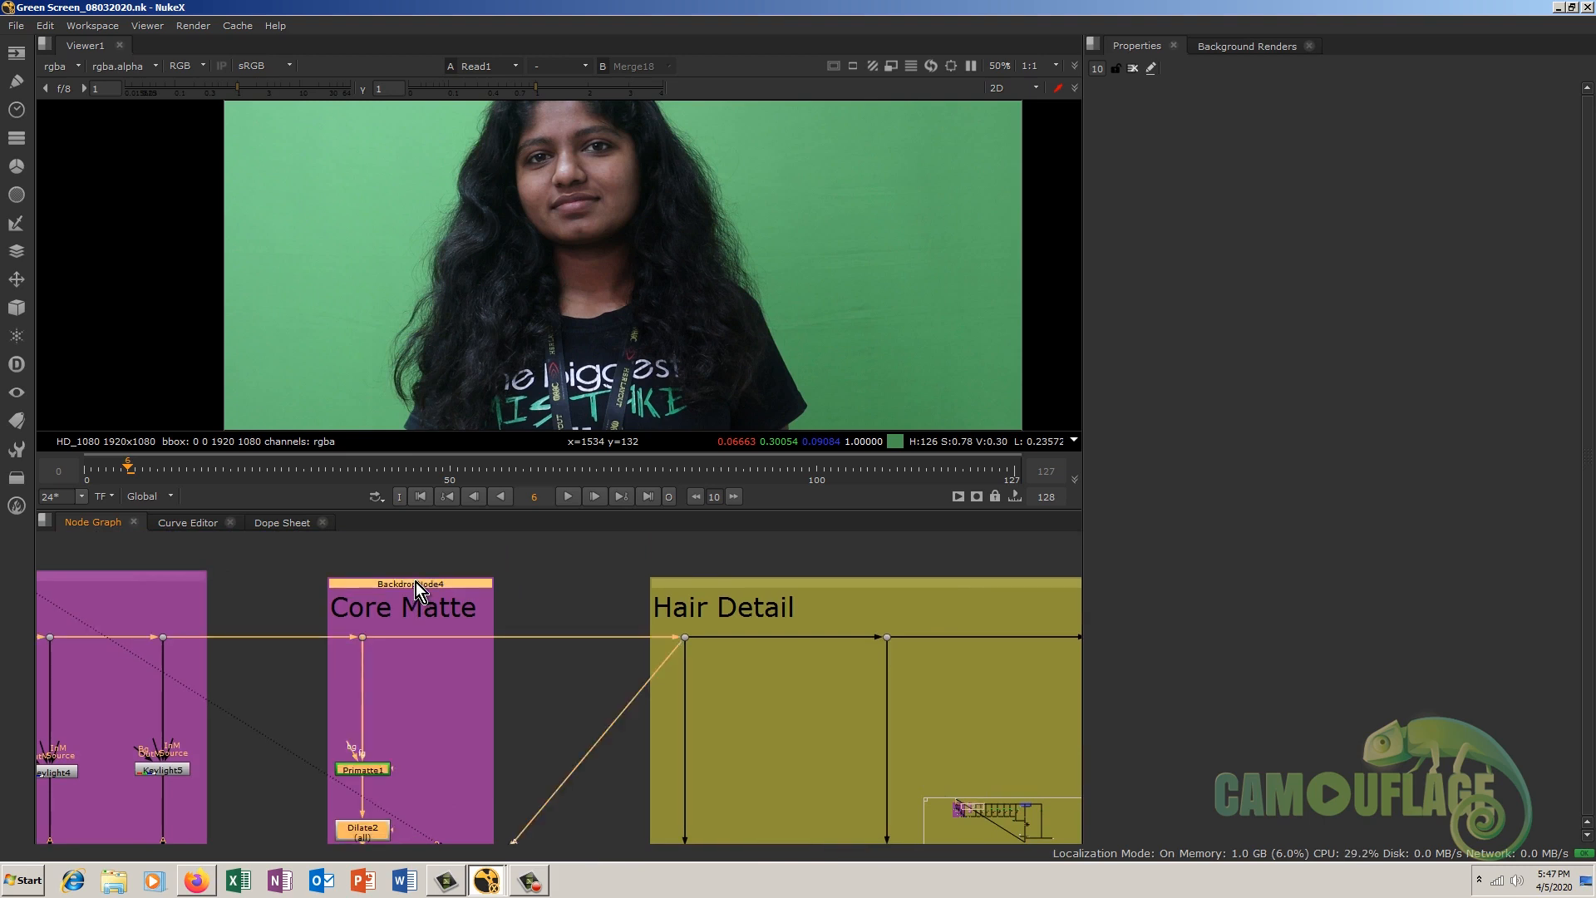
{"action": "key", "text": "d"}
{"action": "key", "text": "1"}
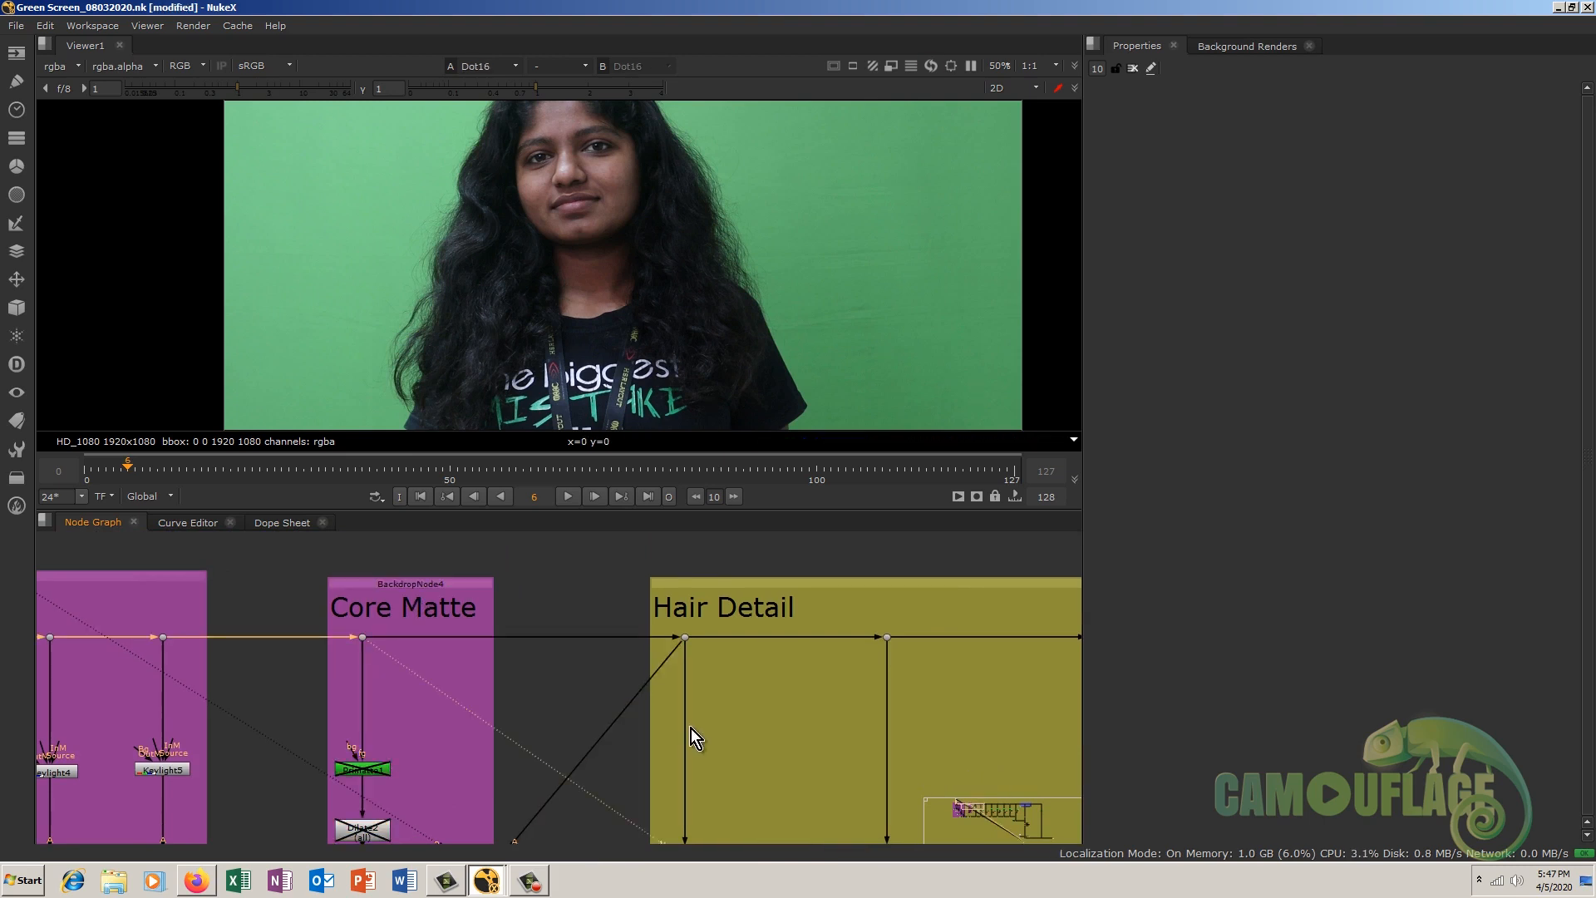
Step: Inspect the Keyer3 node in the Hair Detail group, including its range settings and available keying operations
{"action": "scroll", "coordinate": [650, 657], "scroll_direction": "down", "scroll_amount": 4}
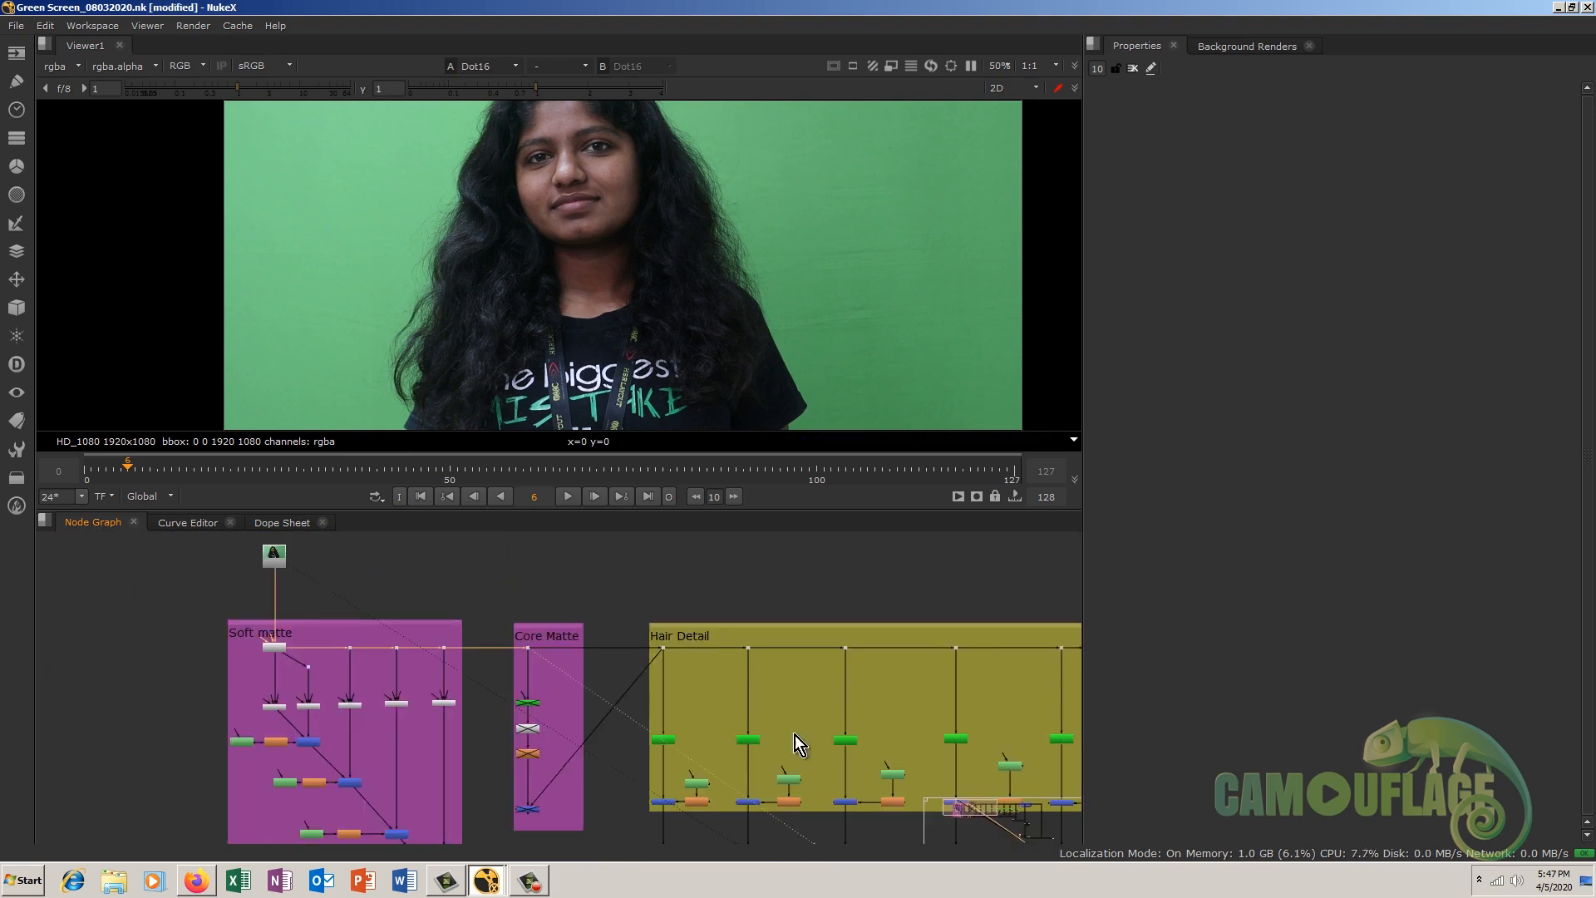
{"action": "middle_click_drag", "start_coordinate": [603, 668], "coordinate": [511, 609]}
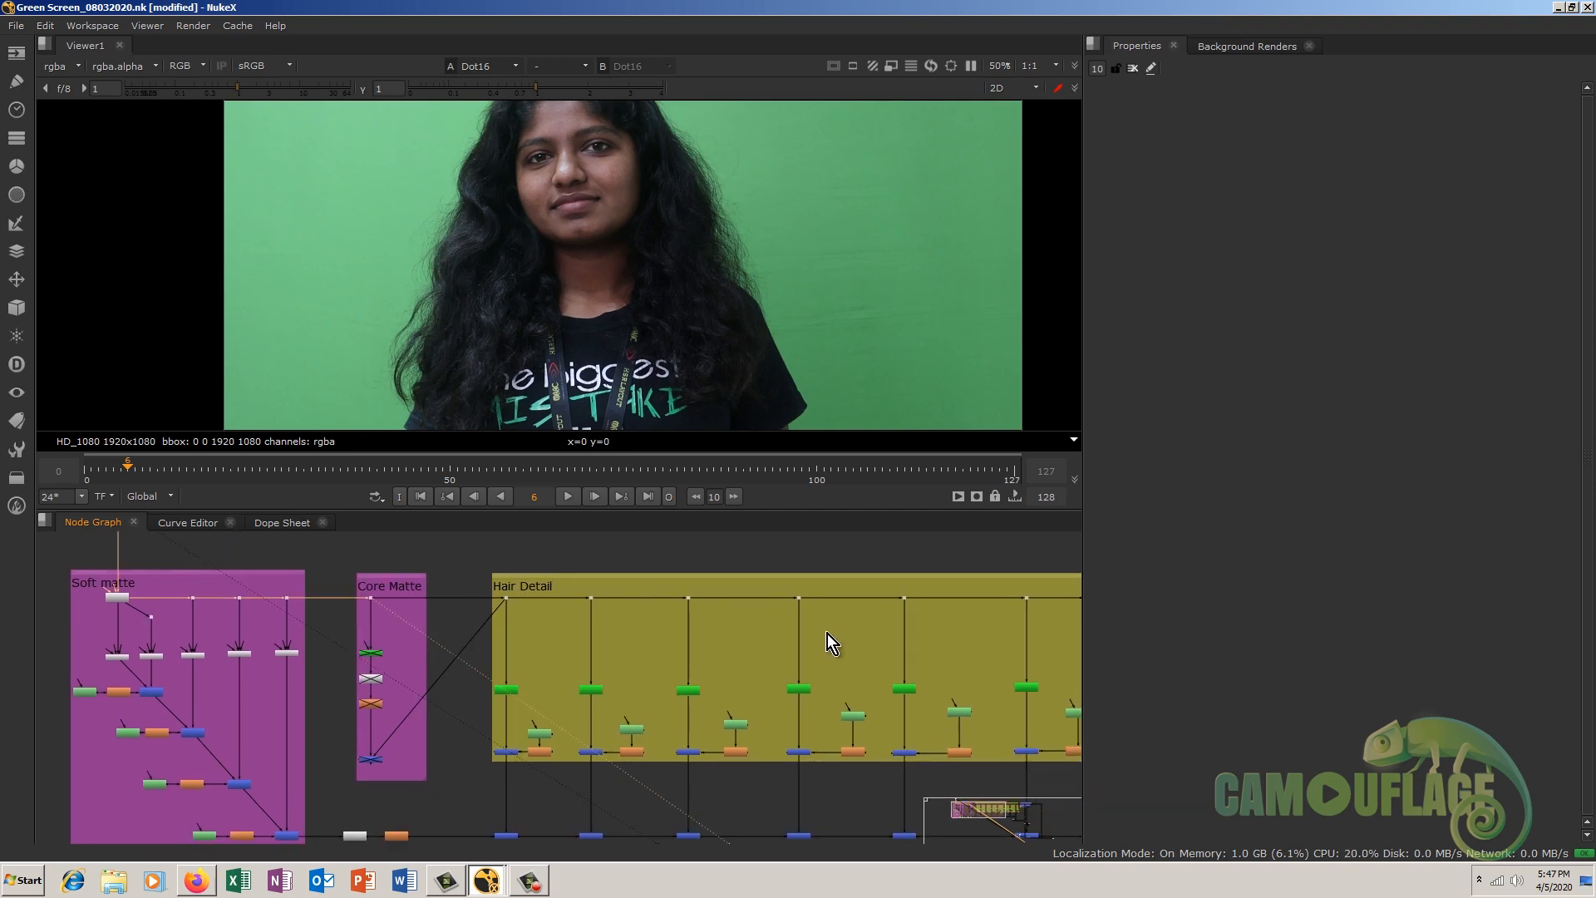
{"action": "middle_click_drag", "start_coordinate": [828, 627], "coordinate": [462, 582]}
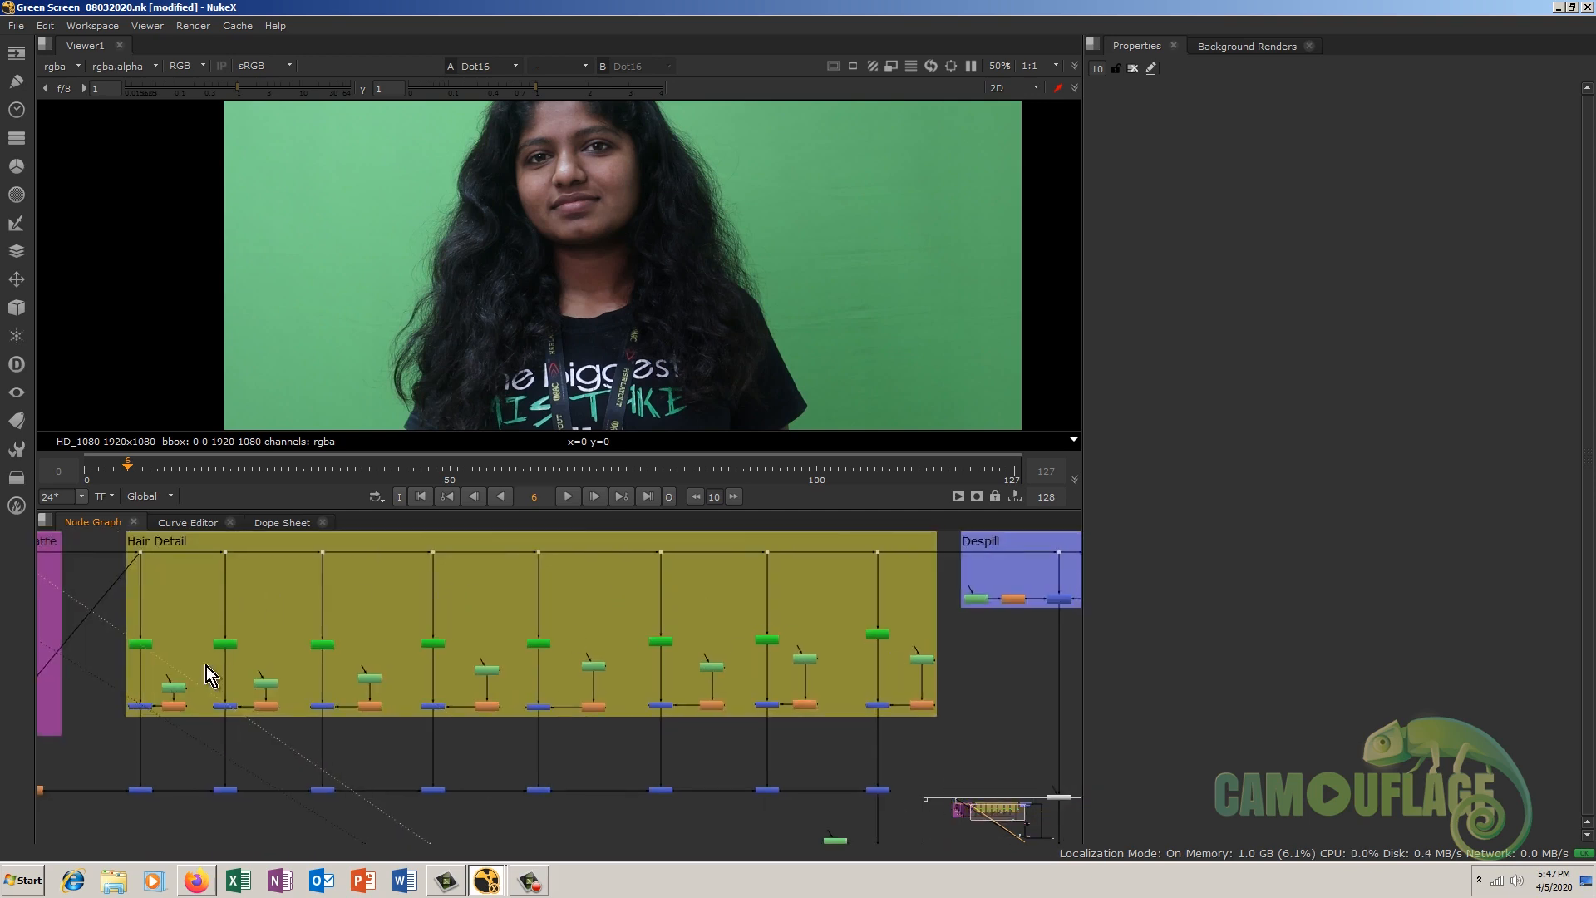
{"action": "scroll", "coordinate": [228, 650], "scroll_direction": "up", "scroll_amount": 4}
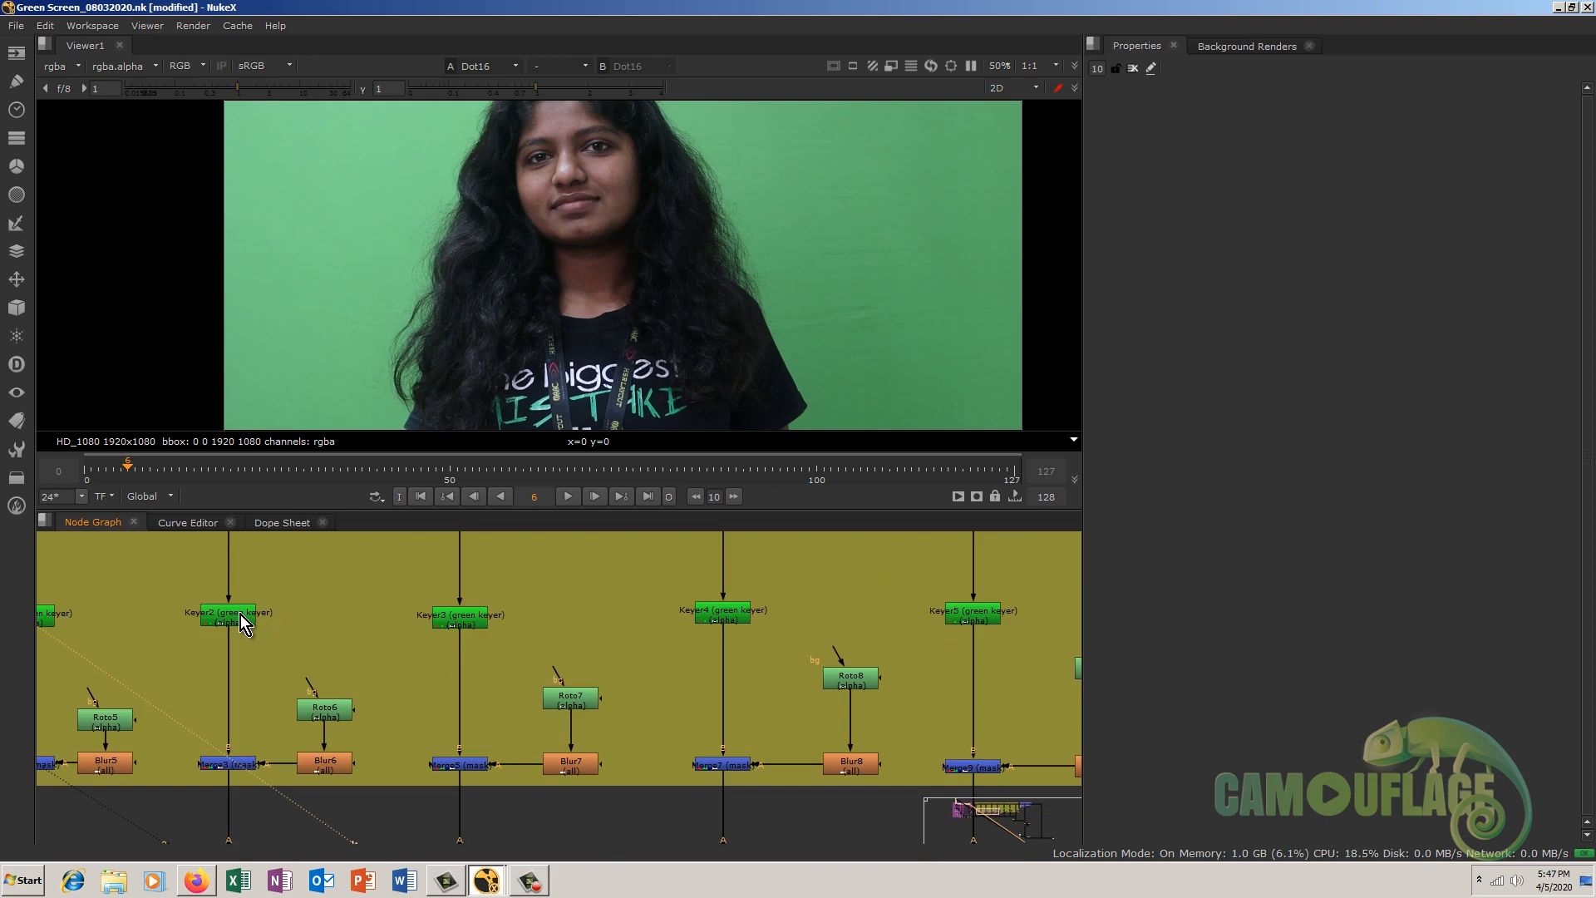
{"action": "double_click", "coordinate": [462, 617]}
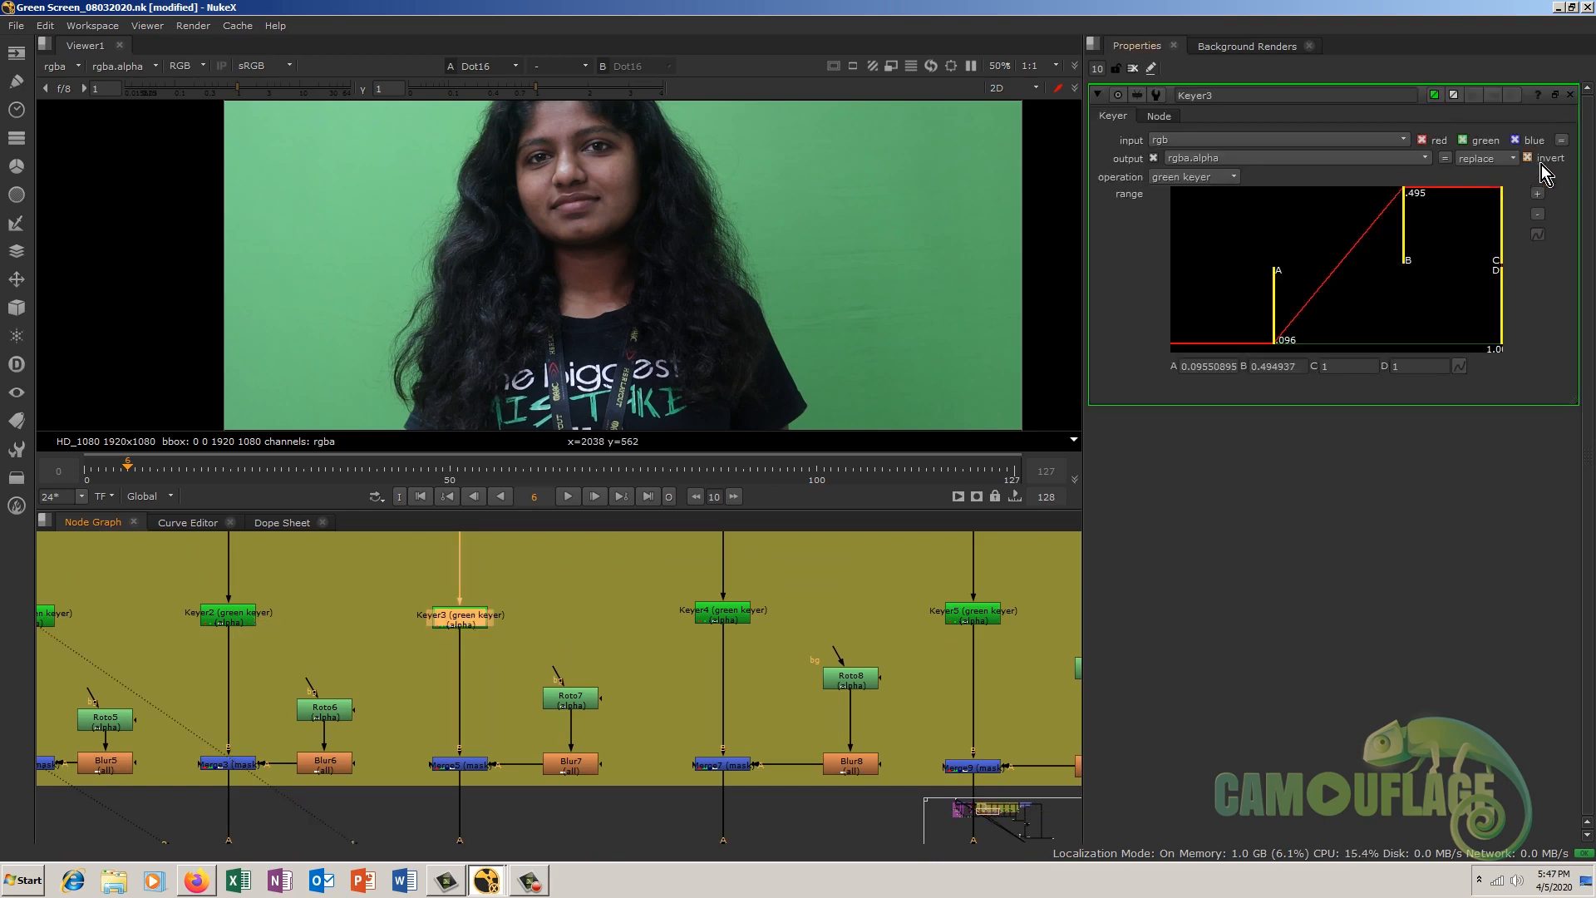
{"action": "left_click", "coordinate": [1219, 180]}
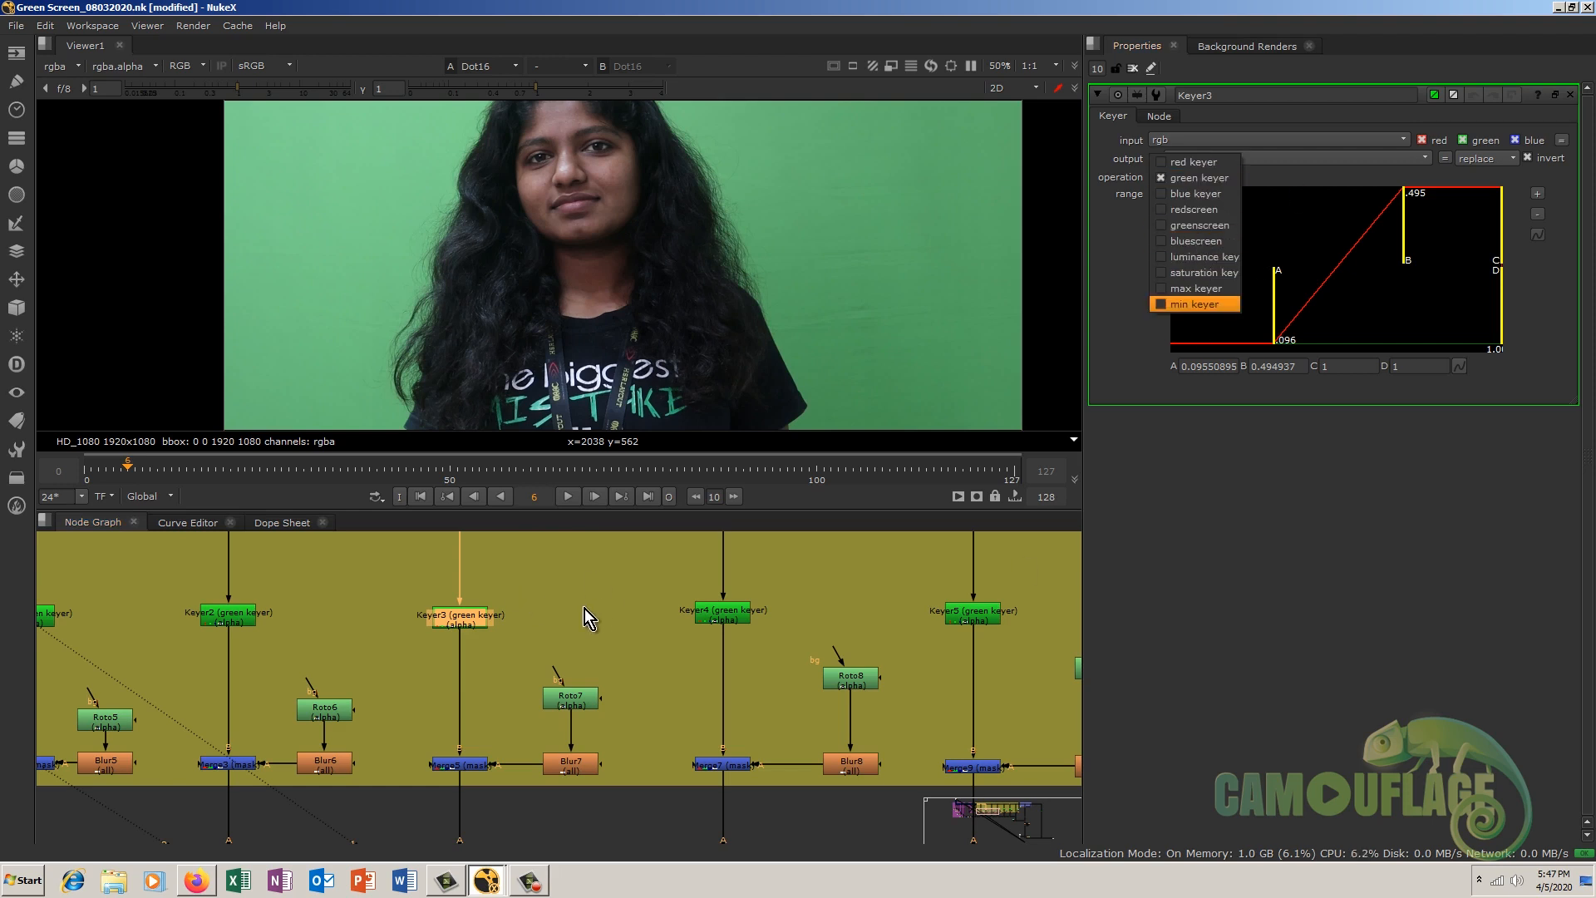
{"action": "left_click", "coordinate": [641, 652]}
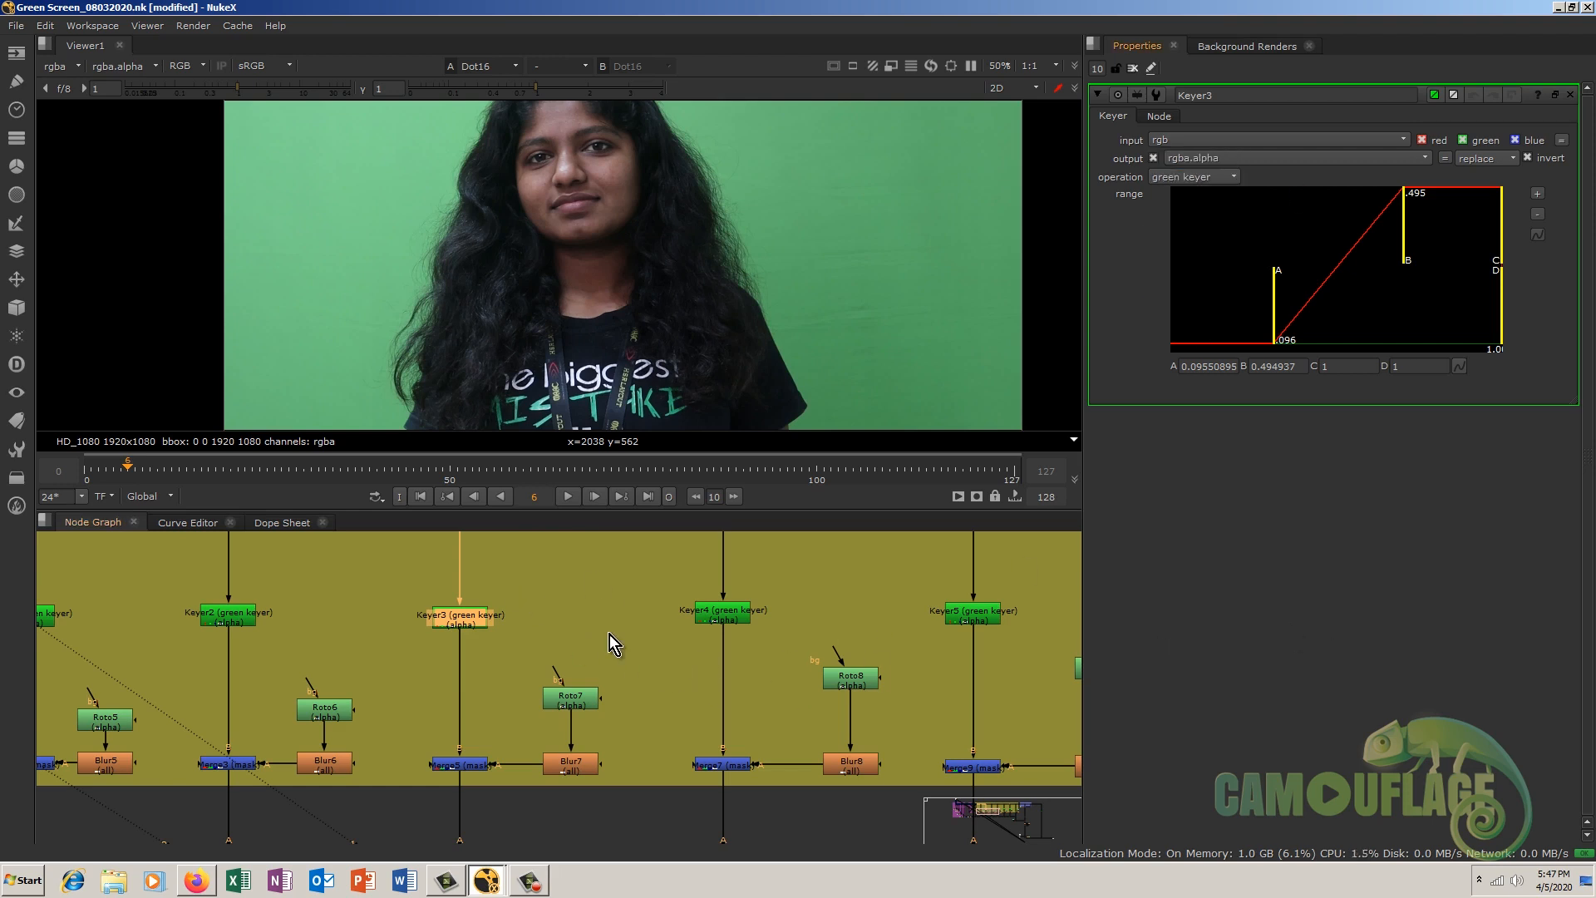
Step: Extend the Despill backdrop downward so it encloses the next node on the main pipe below it
{"action": "scroll", "coordinate": [617, 646], "scroll_direction": "down", "scroll_amount": 3}
{"action": "middle_click_drag", "start_coordinate": [1073, 647], "coordinate": [231, 767]}
{"action": "middle_click_drag", "start_coordinate": [738, 675], "coordinate": [701, 492]}
{"action": "middle_click_drag", "start_coordinate": [740, 733], "coordinate": [715, 855]}
{"action": "middle_click_drag", "start_coordinate": [785, 694], "coordinate": [785, 648]}
{"action": "scroll", "coordinate": [788, 640], "scroll_direction": "down", "scroll_amount": 3}
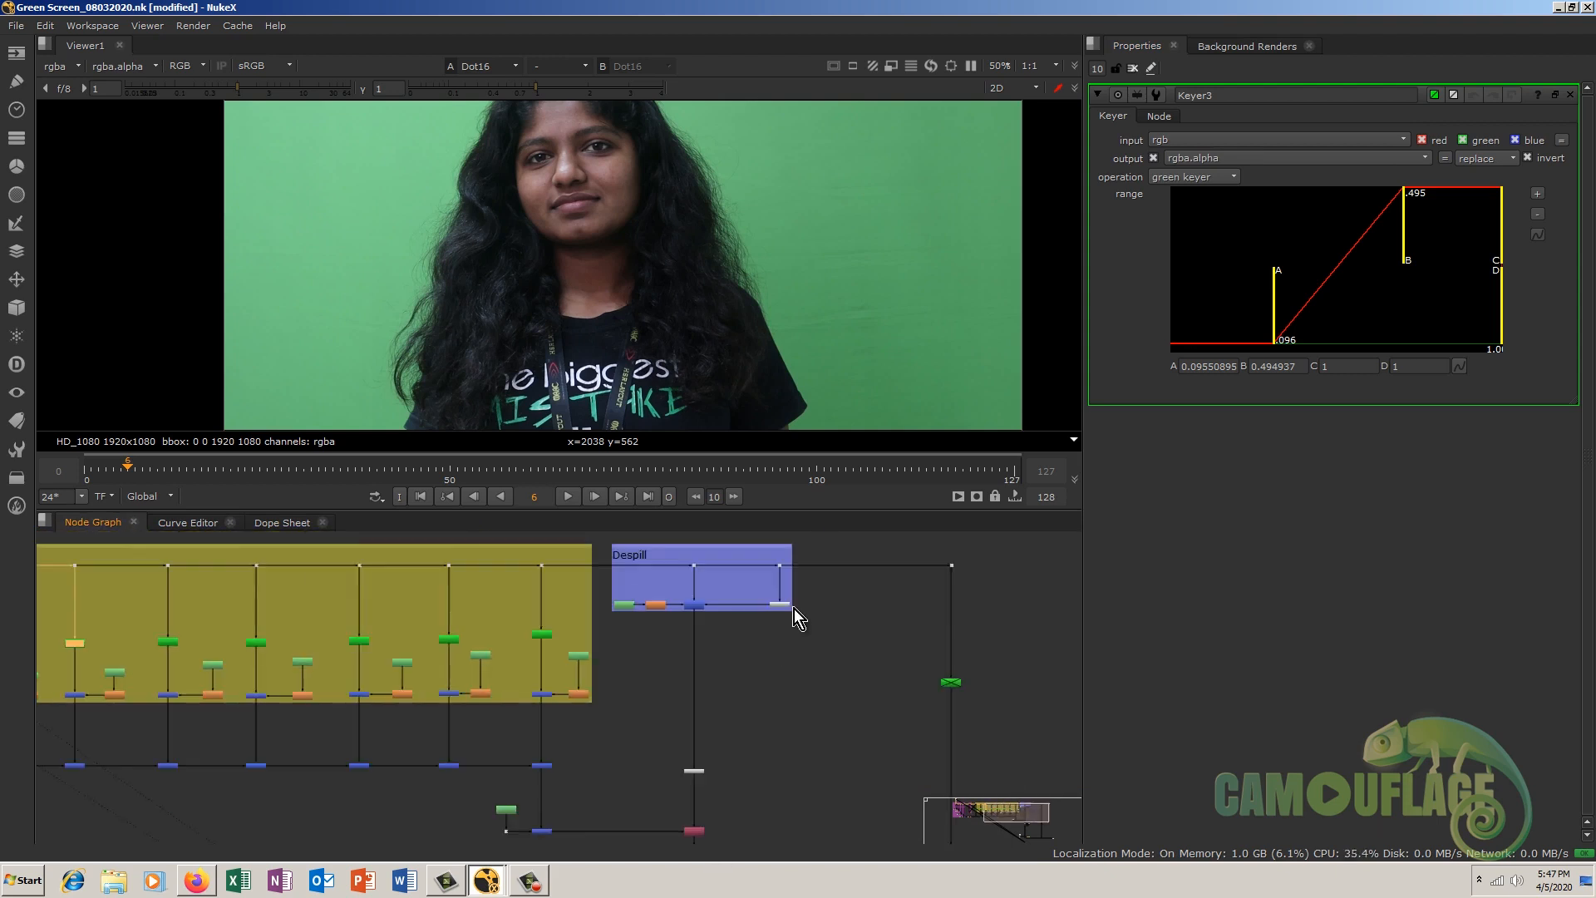
{"action": "left_click", "coordinate": [793, 620]}
{"action": "scroll", "coordinate": [795, 619], "scroll_direction": "up", "scroll_amount": 2}
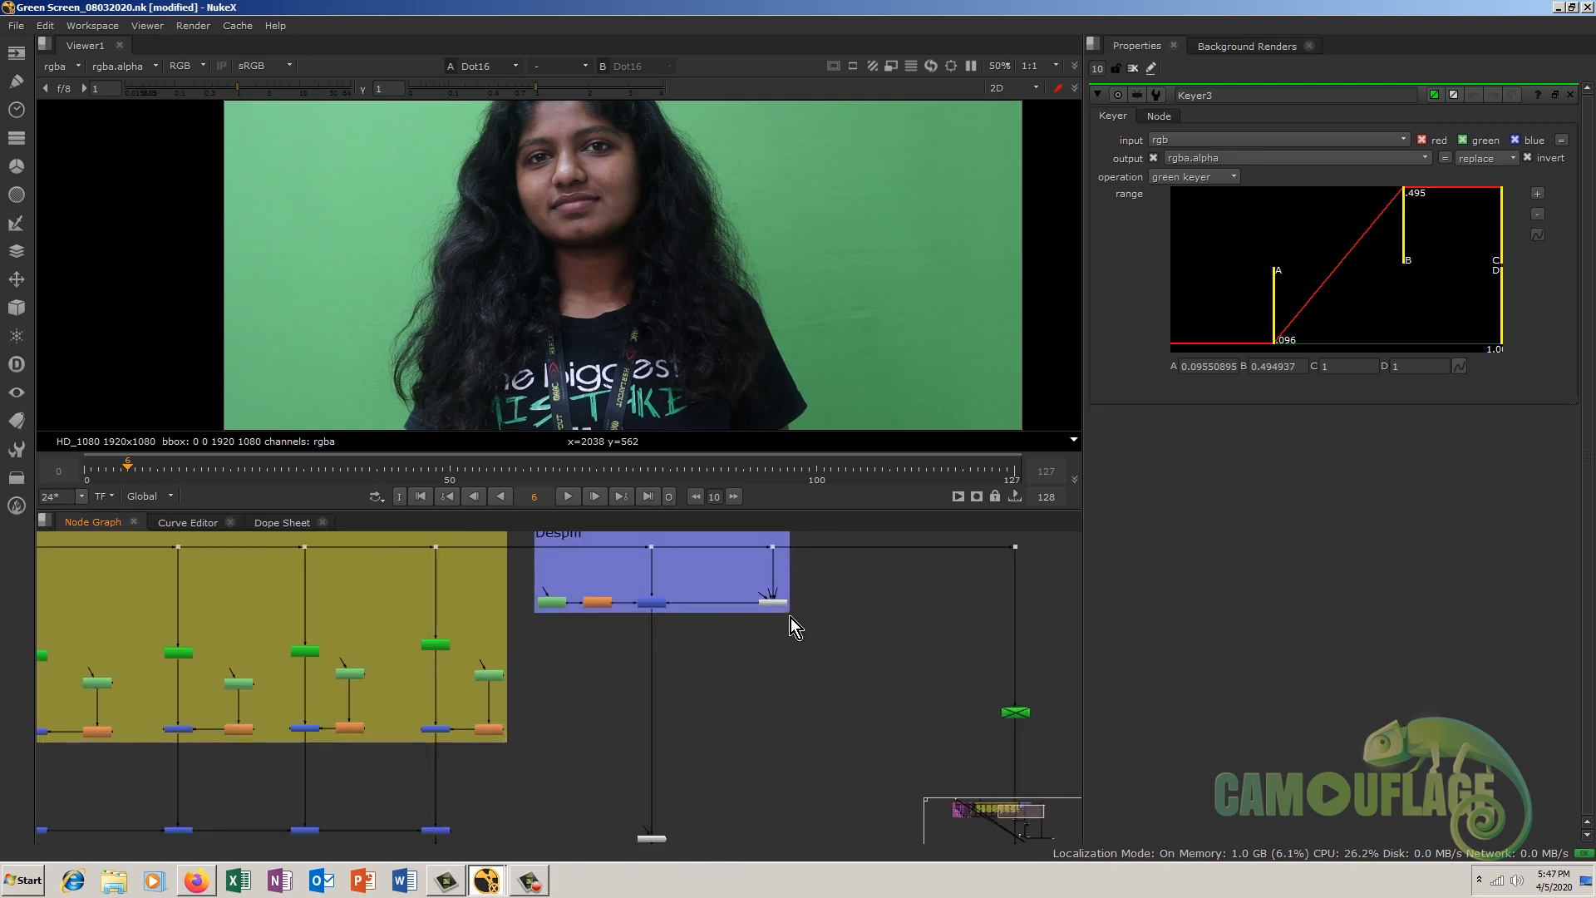
{"action": "left_click_drag", "start_coordinate": [789, 613], "coordinate": [790, 846]}
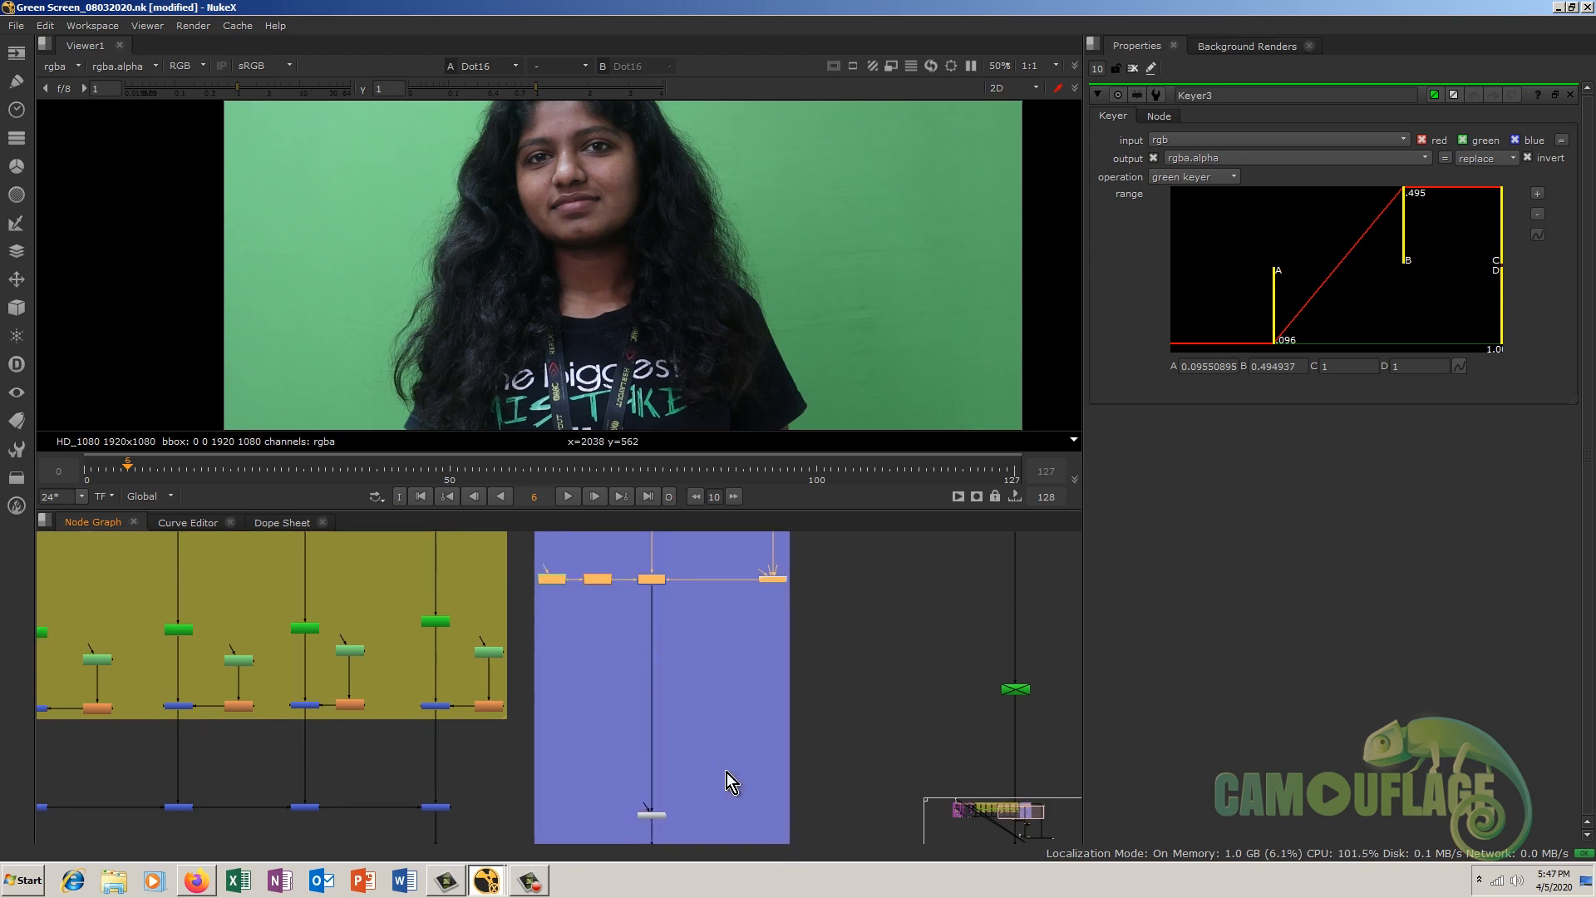
Step: Examine the nodes below the Despill group: Copy1, Premult1, EdgeBlur2, FilterErode1, Merge21 and Grade2
{"action": "scroll", "coordinate": [696, 745], "scroll_direction": "down", "scroll_amount": 2}
{"action": "middle_click_drag", "start_coordinate": [790, 764], "coordinate": [688, 729]}
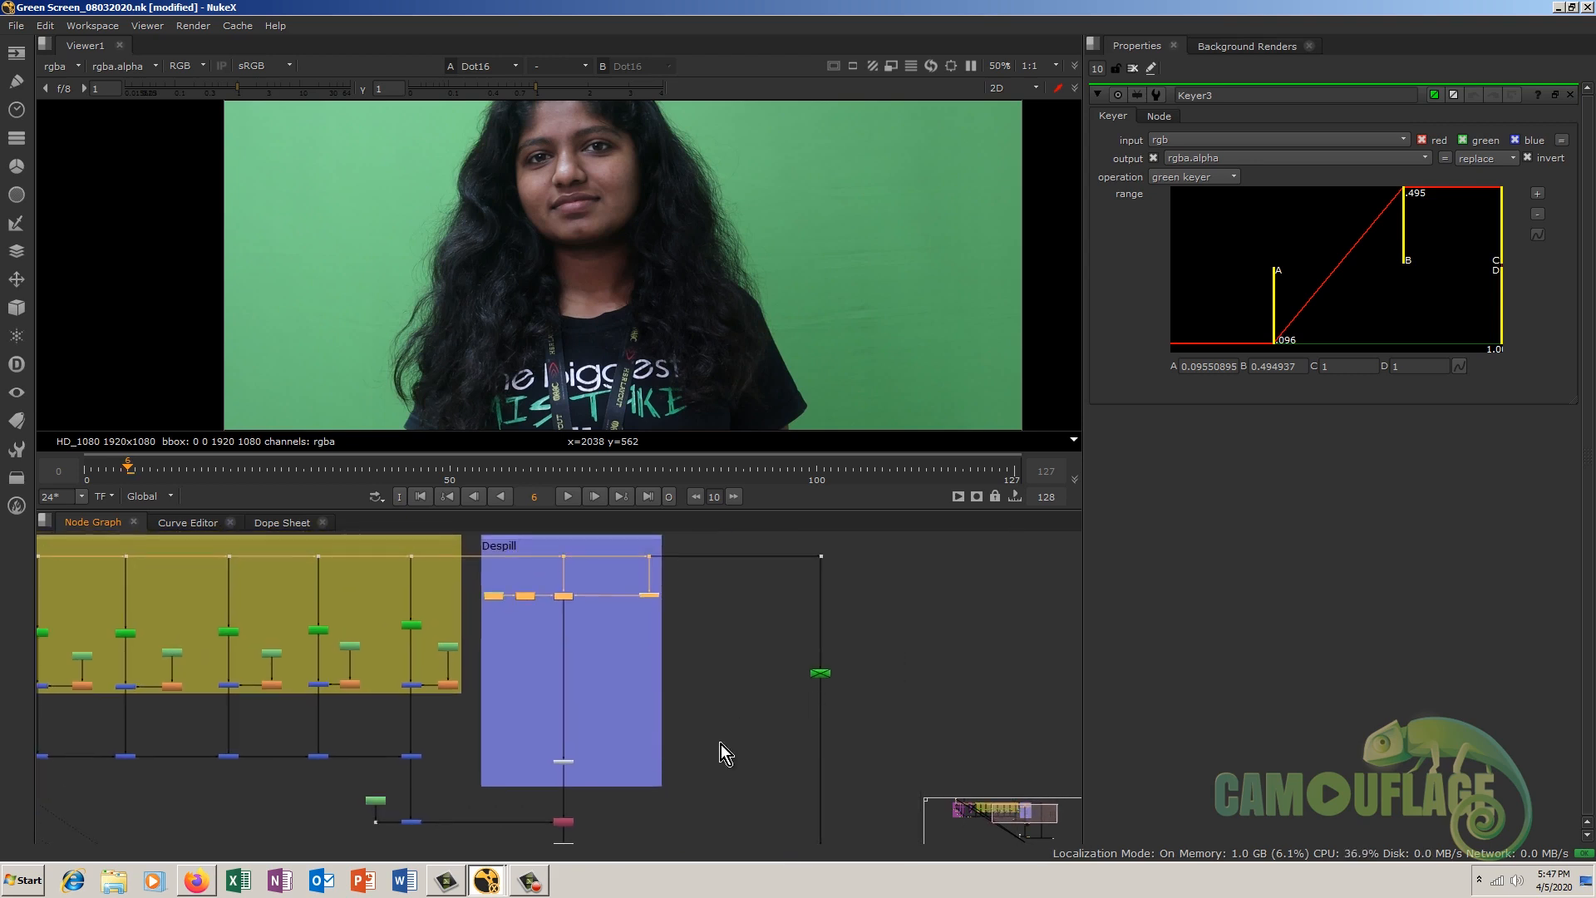
{"action": "middle_click_drag", "start_coordinate": [804, 661], "coordinate": [880, 605]}
{"action": "middle_click_drag", "start_coordinate": [821, 757], "coordinate": [753, 696]}
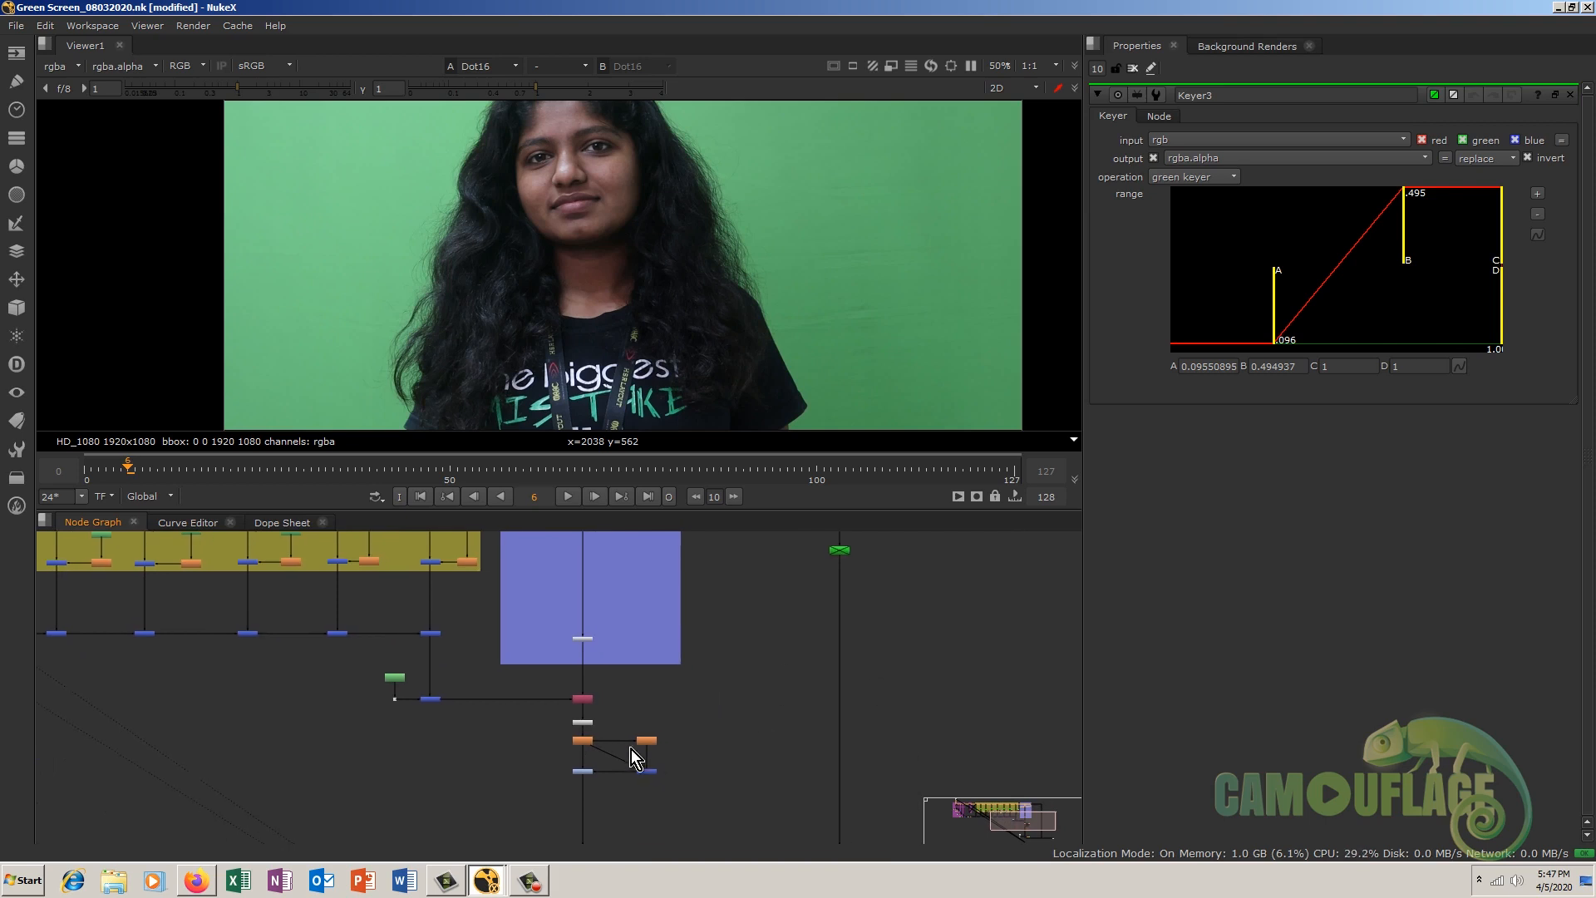
{"action": "scroll", "coordinate": [636, 750], "scroll_direction": "up", "scroll_amount": 4}
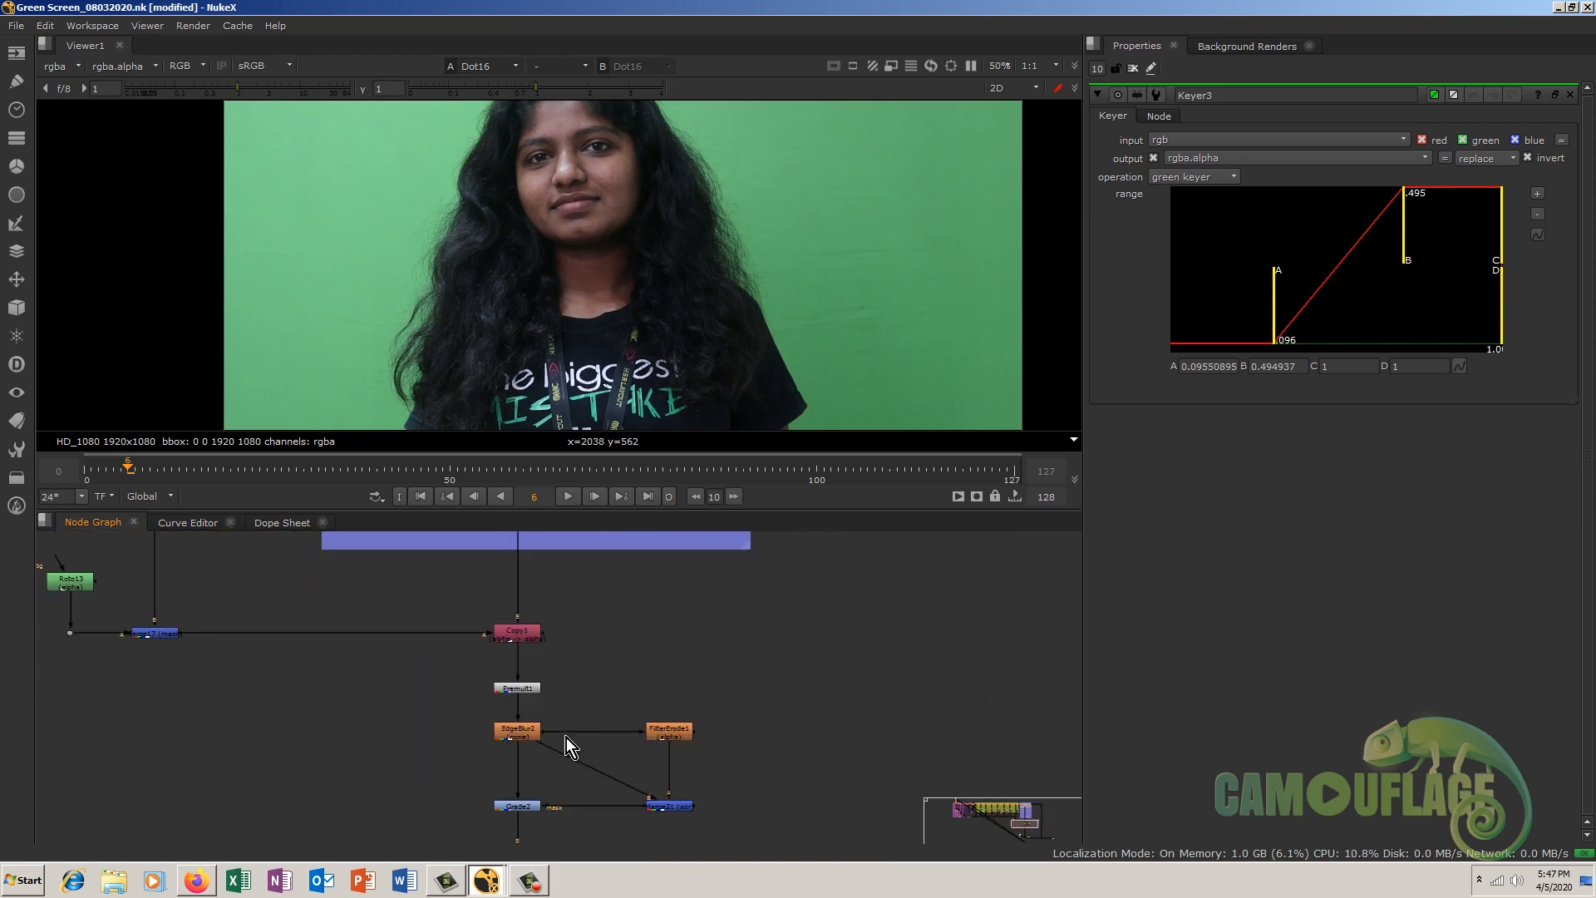
{"action": "scroll", "coordinate": [553, 733], "scroll_direction": "down", "scroll_amount": 4}
{"action": "scroll", "coordinate": [532, 735], "scroll_direction": "up", "scroll_amount": 7}
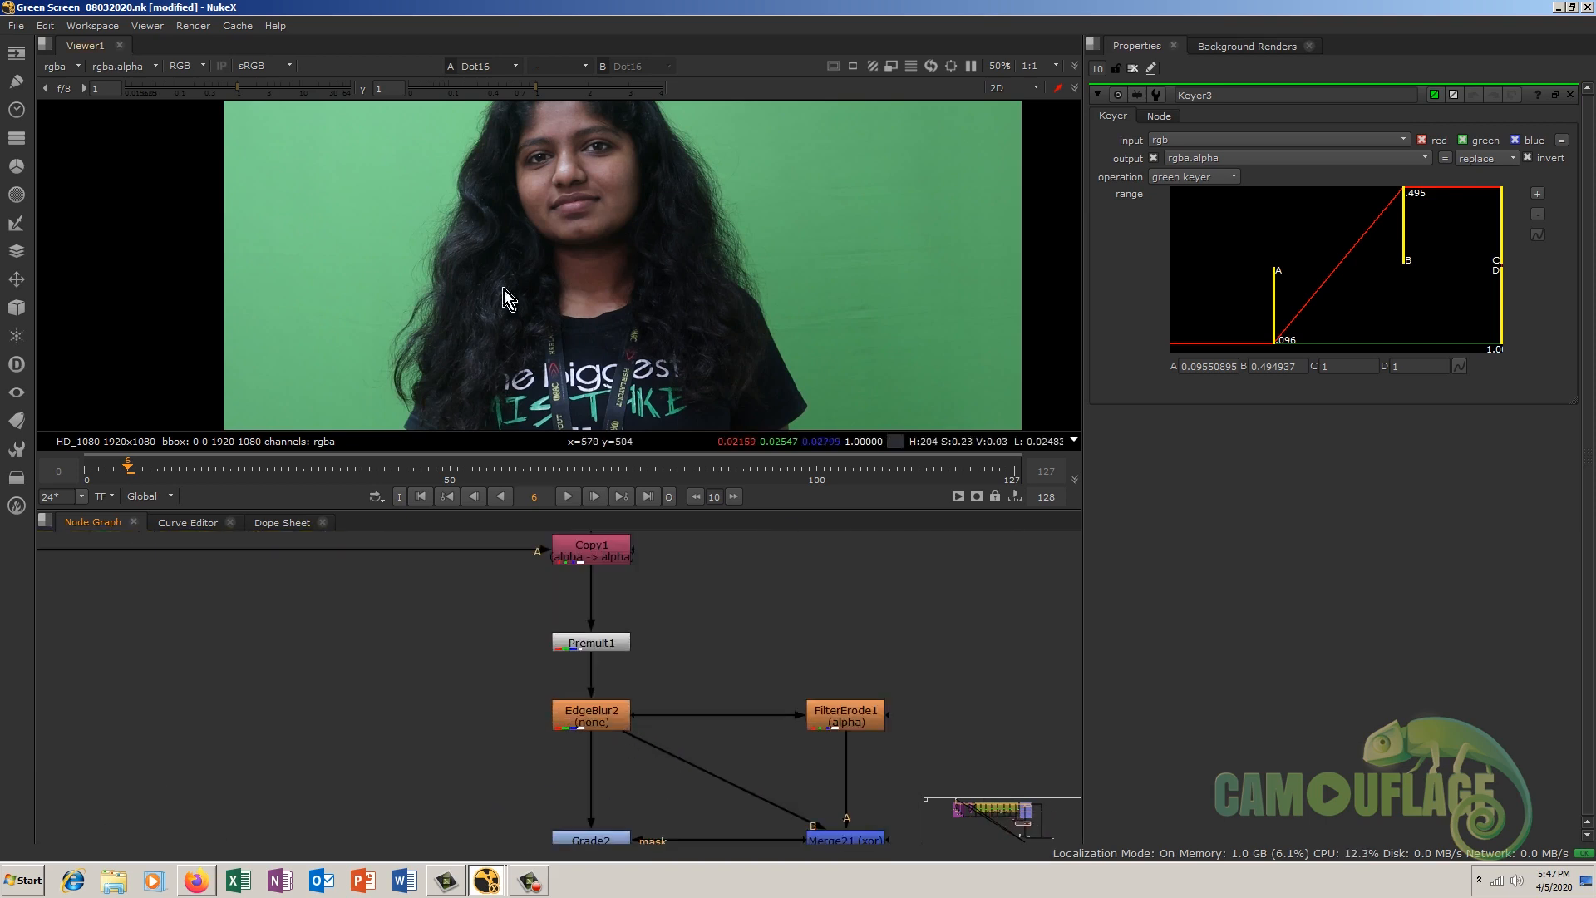
{"action": "scroll", "coordinate": [795, 656], "scroll_direction": "down", "scroll_amount": 3}
{"action": "middle_click_drag", "start_coordinate": [795, 656], "coordinate": [716, 614]}
{"action": "scroll", "coordinate": [647, 710], "scroll_direction": "up", "scroll_amount": 3}
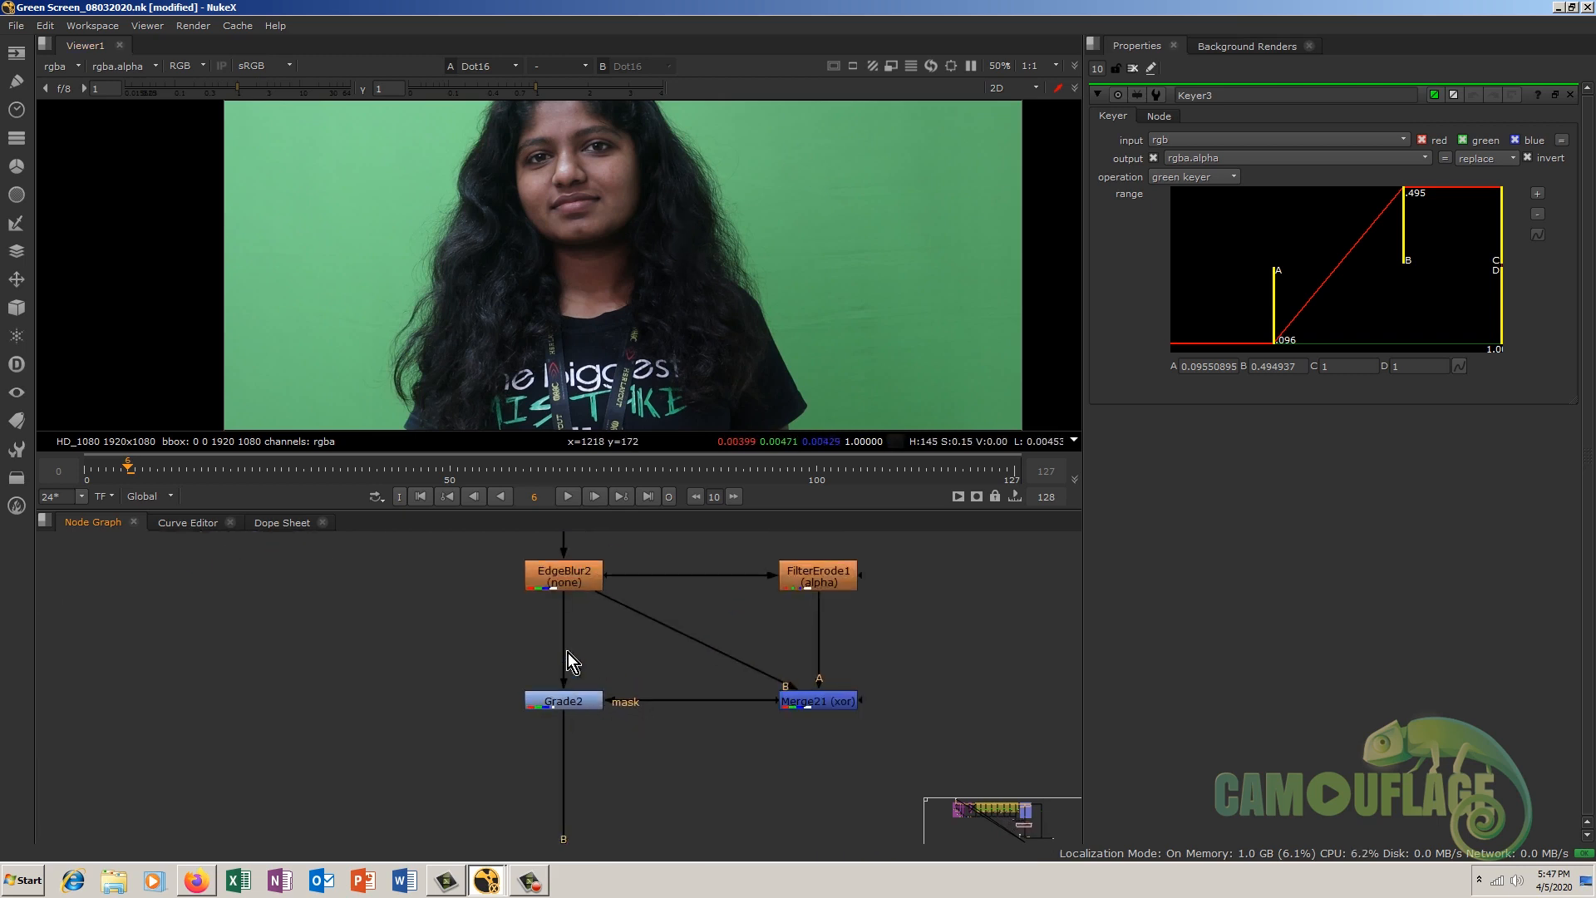
Step: Review the full node tree from the Soft matte group through Core Matte, Hair Detail and Despill to the final merges
{"action": "scroll", "coordinate": [567, 652], "scroll_direction": "down", "scroll_amount": 7}
{"action": "middle_click_drag", "start_coordinate": [312, 665], "coordinate": [676, 774]}
{"action": "middle_click_drag", "start_coordinate": [172, 686], "coordinate": [411, 781]}
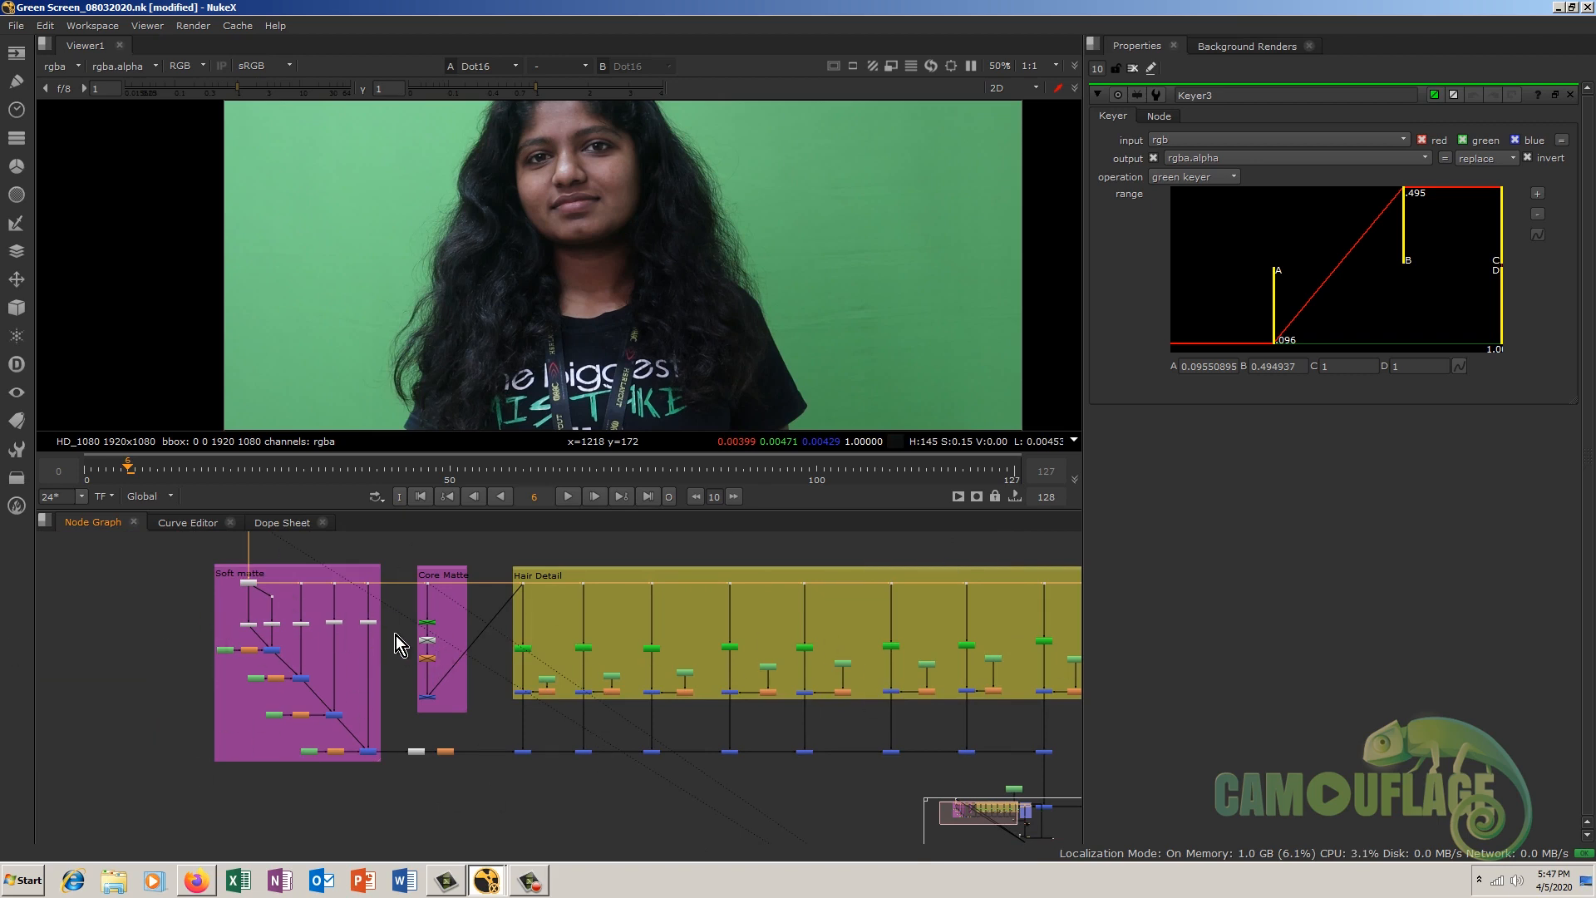
{"action": "middle_click_drag", "start_coordinate": [793, 561], "coordinate": [556, 575]}
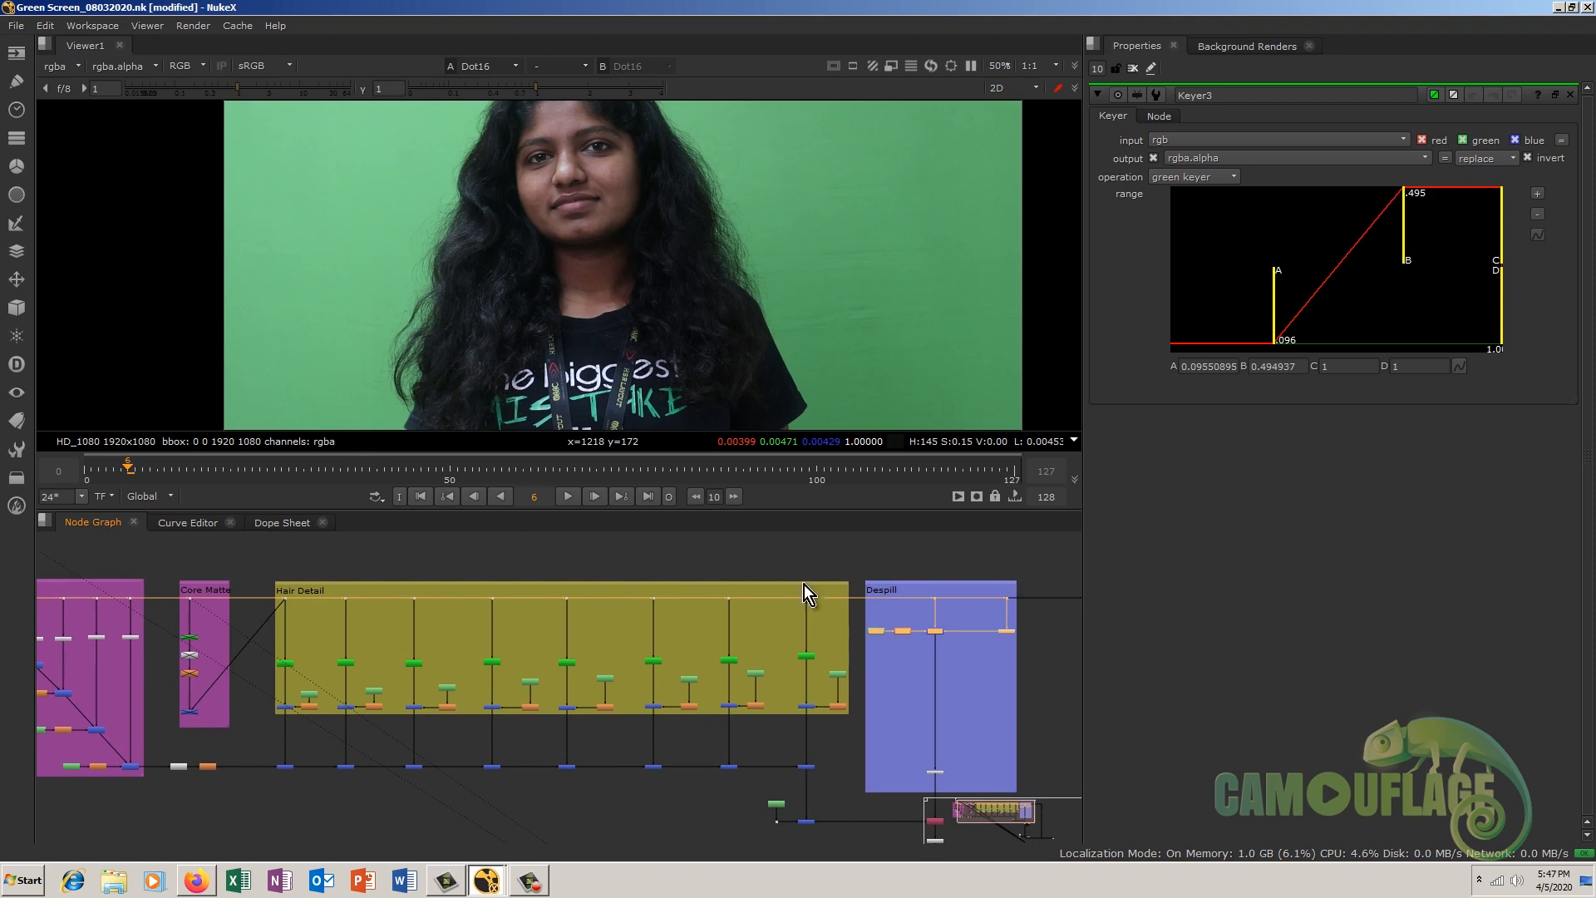
{"action": "left_click", "coordinate": [632, 560]}
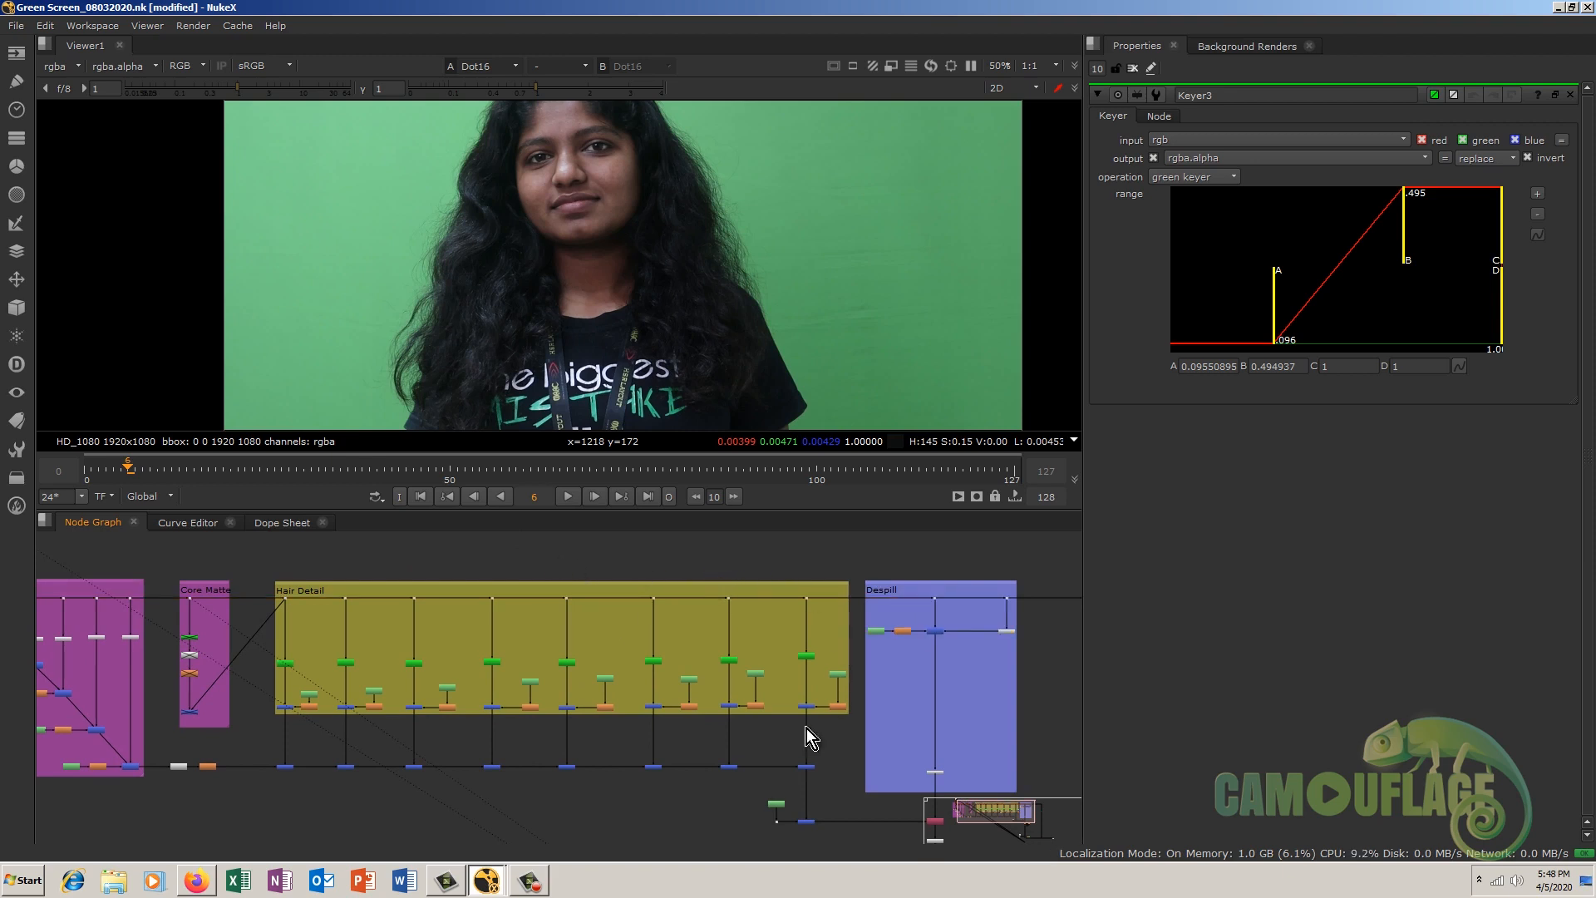
{"action": "scroll", "coordinate": [466, 650], "scroll_direction": "down", "scroll_amount": 3}
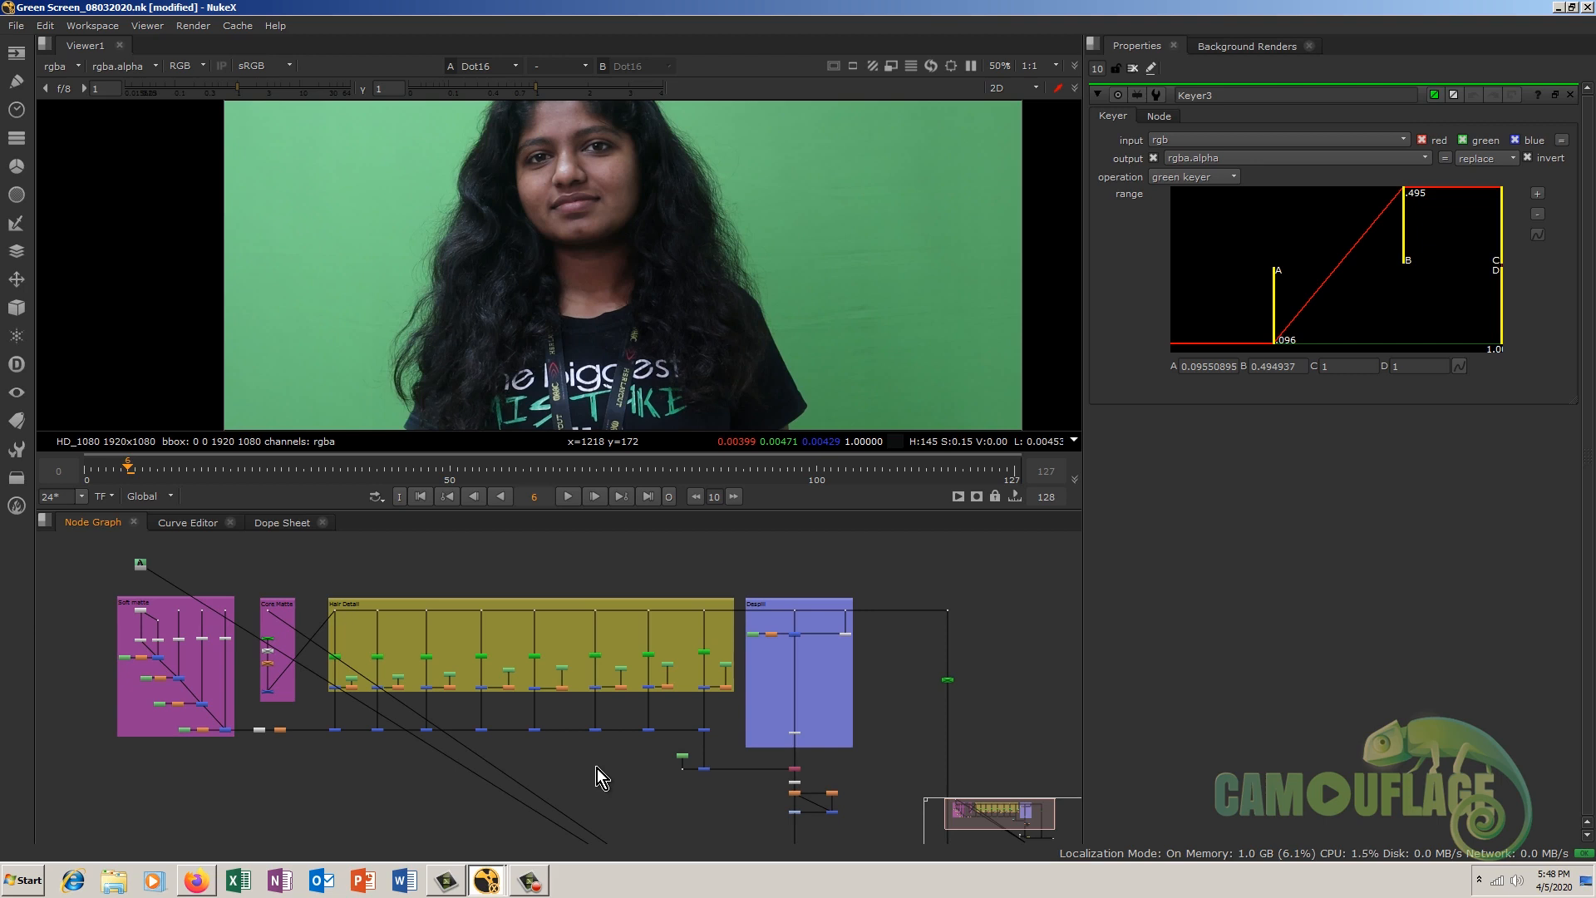
{"action": "middle_click_drag", "start_coordinate": [792, 818], "coordinate": [592, 675]}
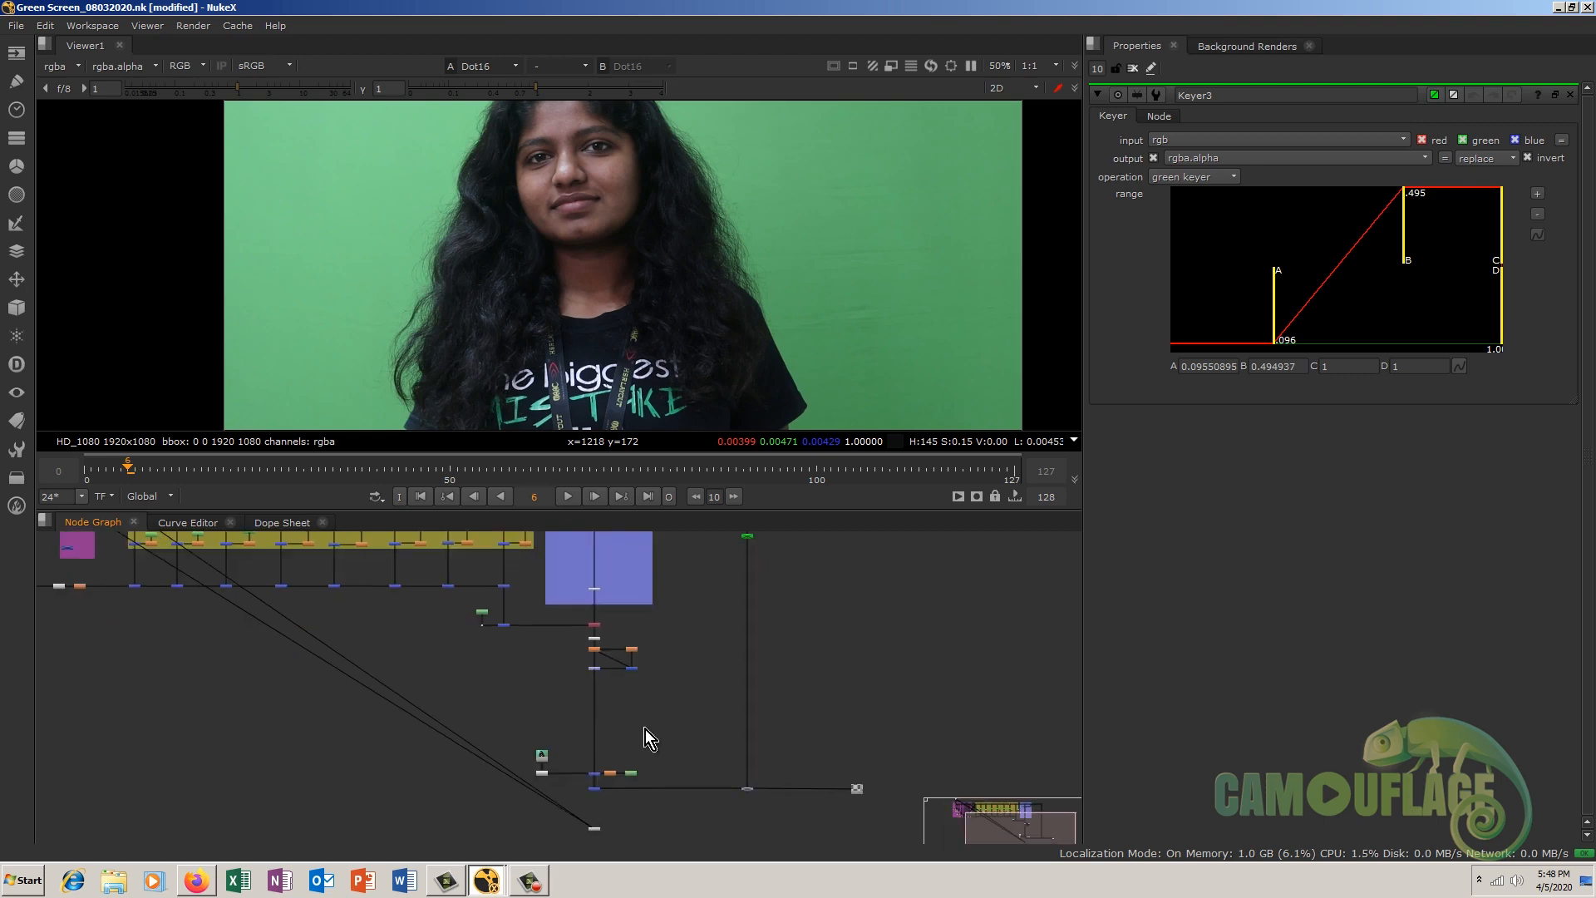
Step: Compare the final Merge18 composite with the source plate in the viewer, ending on the composite
{"action": "left_click", "coordinate": [595, 789]}
{"action": "key", "text": "1"}
{"action": "key", "text": "2"}
{"action": "key", "text": "1"}
{"action": "key", "text": "2"}
{"action": "key", "text": "1"}
{"action": "key", "text": "2"}
{"action": "key", "text": "1"}
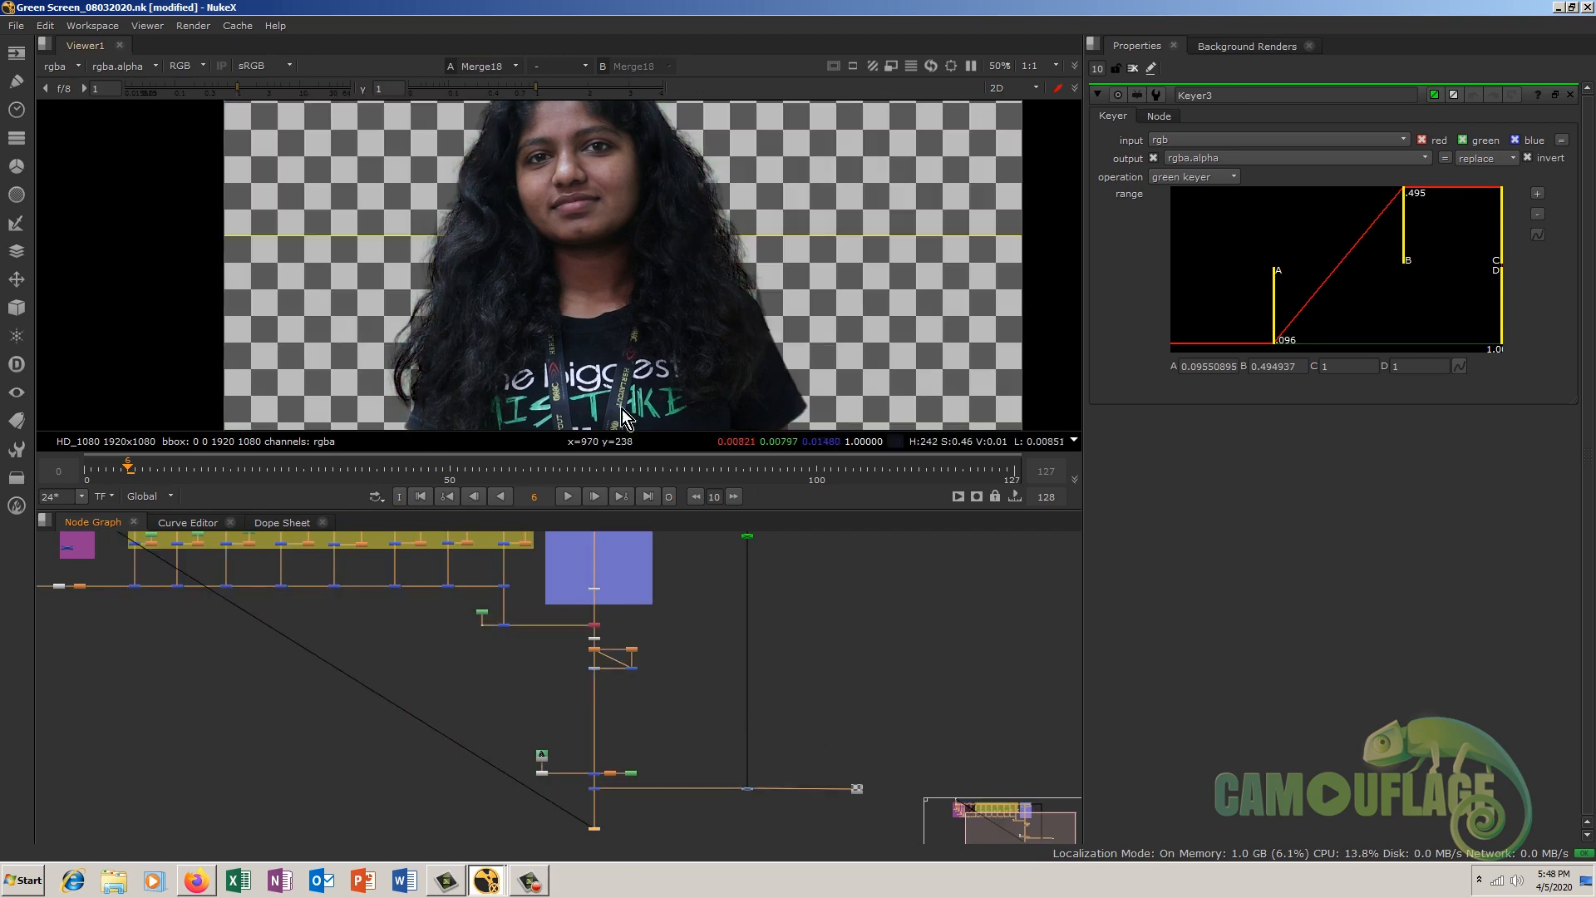
Step: Create a new empty script and maximize its window
{"action": "scroll", "coordinate": [605, 656], "scroll_direction": "down", "scroll_amount": 4}
{"action": "left_click", "coordinate": [496, 881]}
{"action": "left_click", "coordinate": [446, 844]}
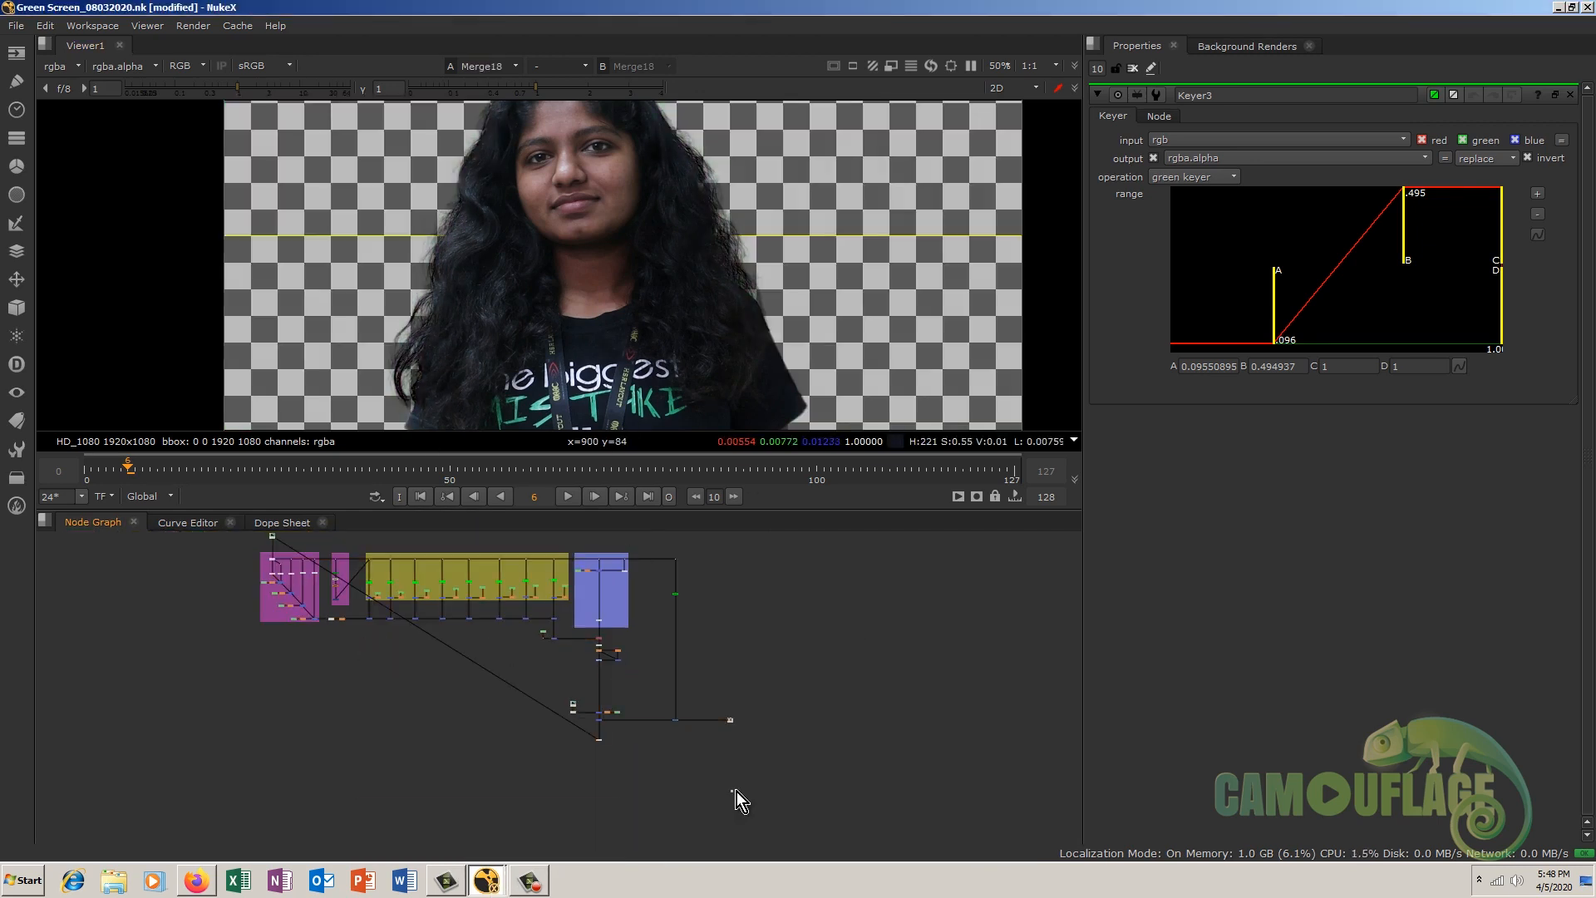
{"action": "left_click", "coordinate": [21, 27]}
{"action": "left_click", "coordinate": [23, 45]}
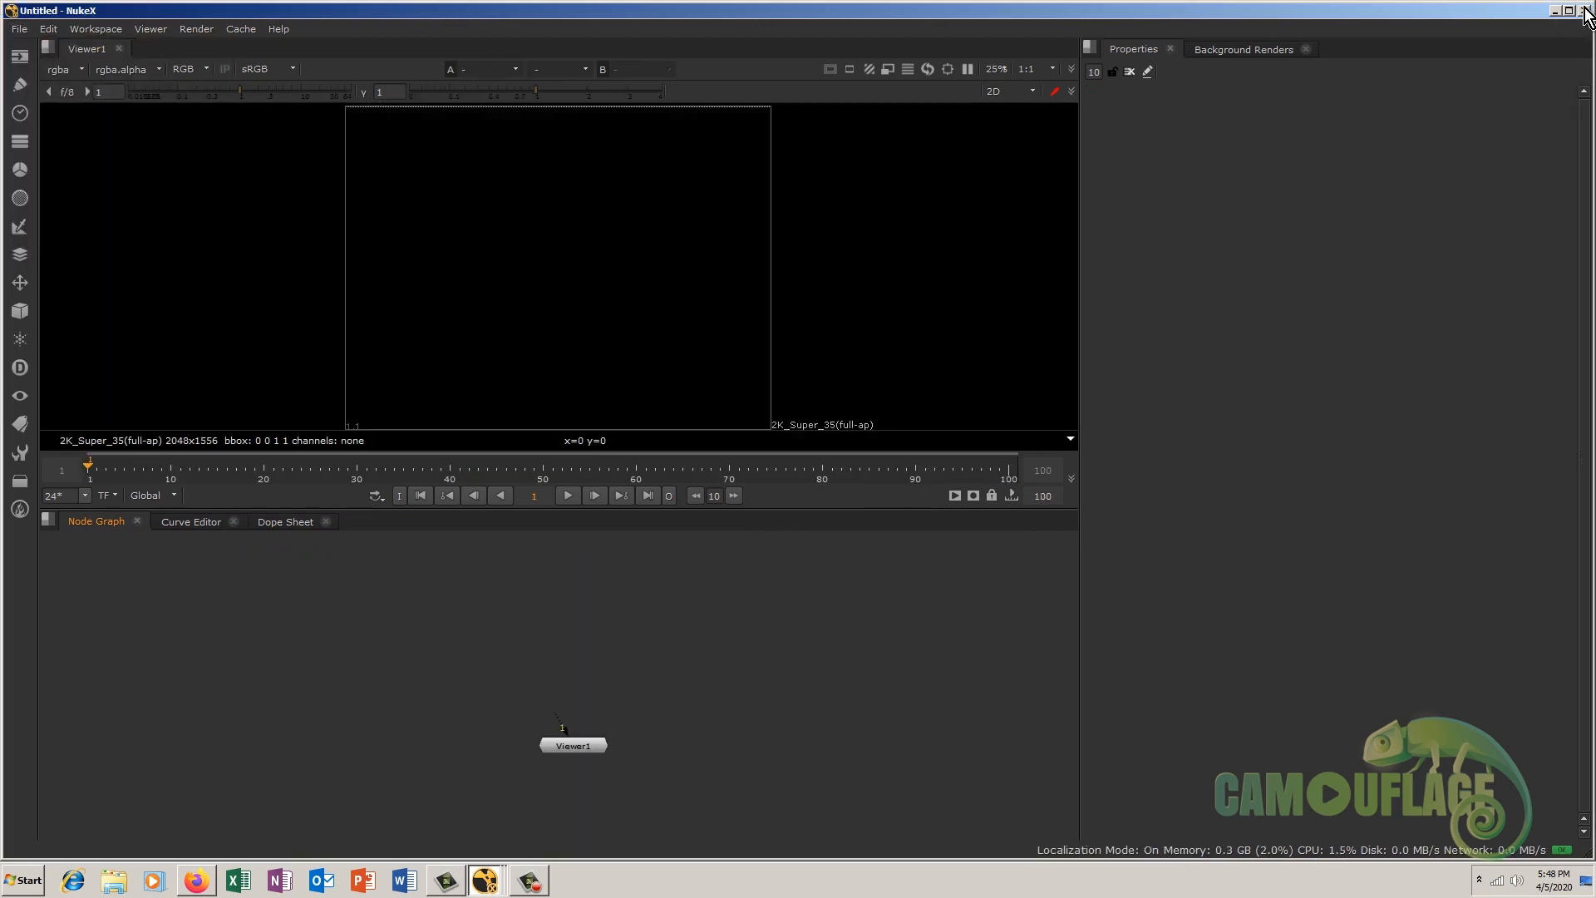
{"action": "left_click", "coordinate": [1571, 10]}
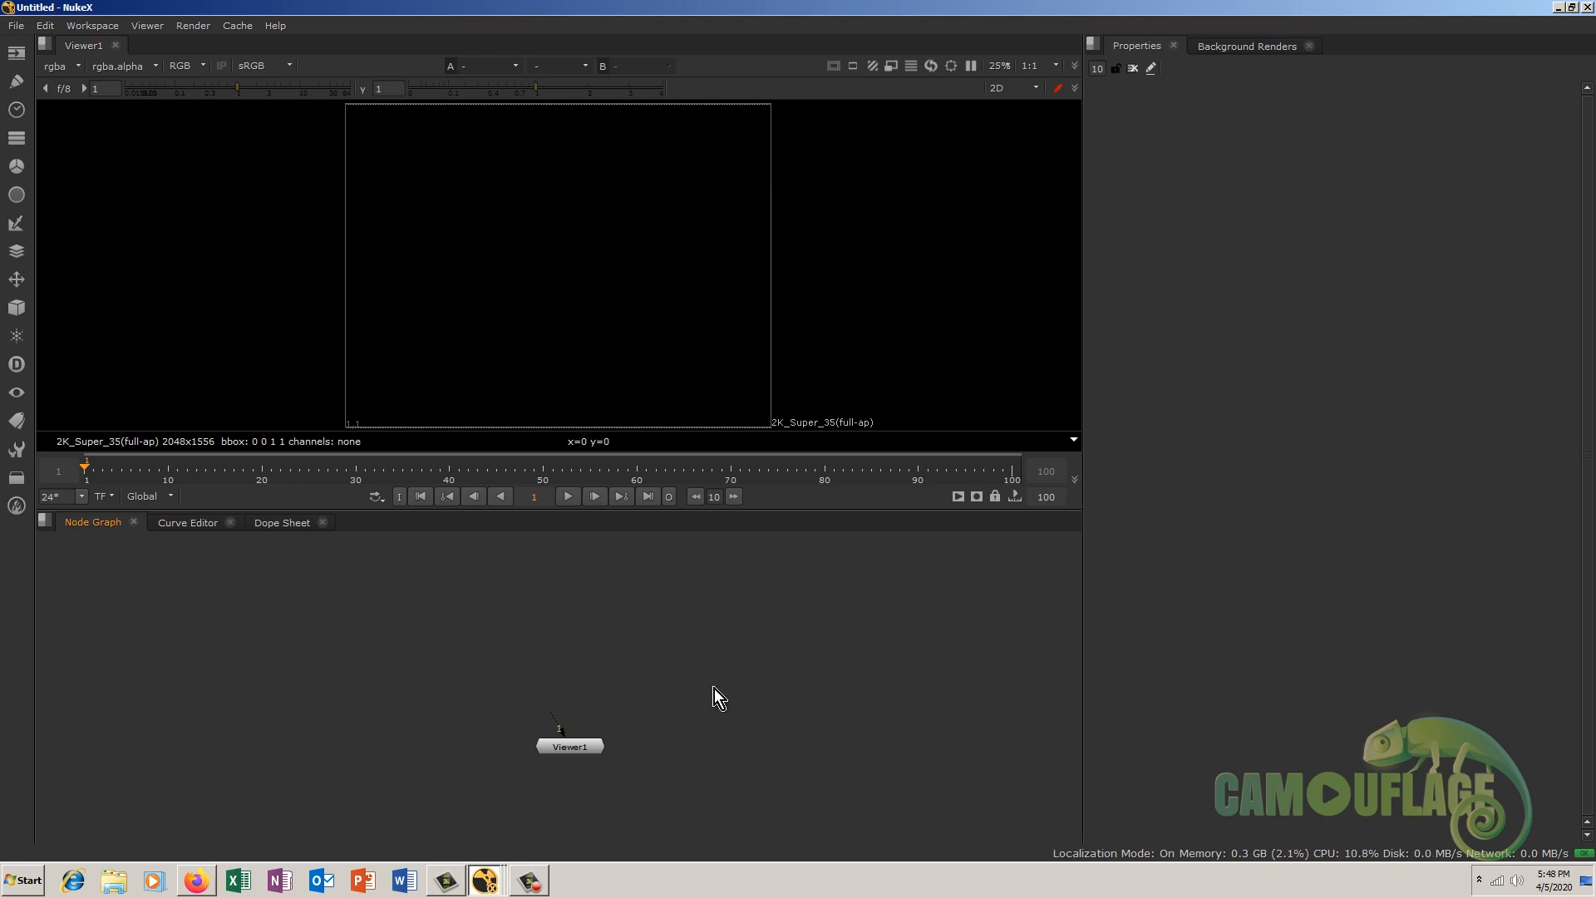
Step: Set the project's full size format to HD_1080 1920x1080
{"action": "key", "text": "s"}
{"action": "left_click", "coordinate": [1256, 599]}
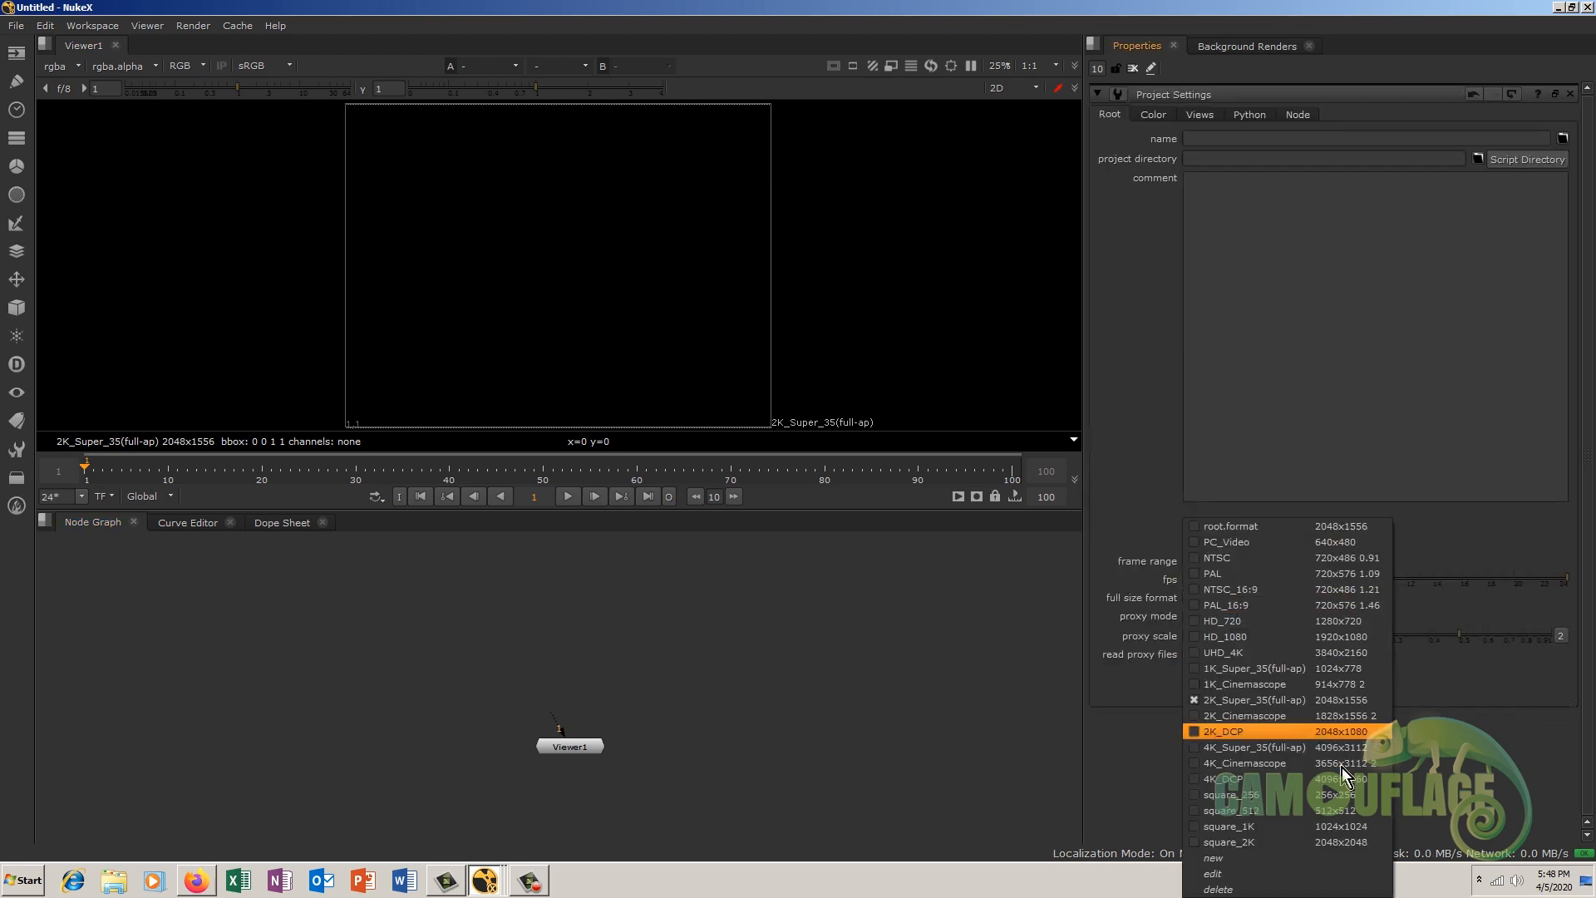
{"action": "left_click", "coordinate": [1367, 636]}
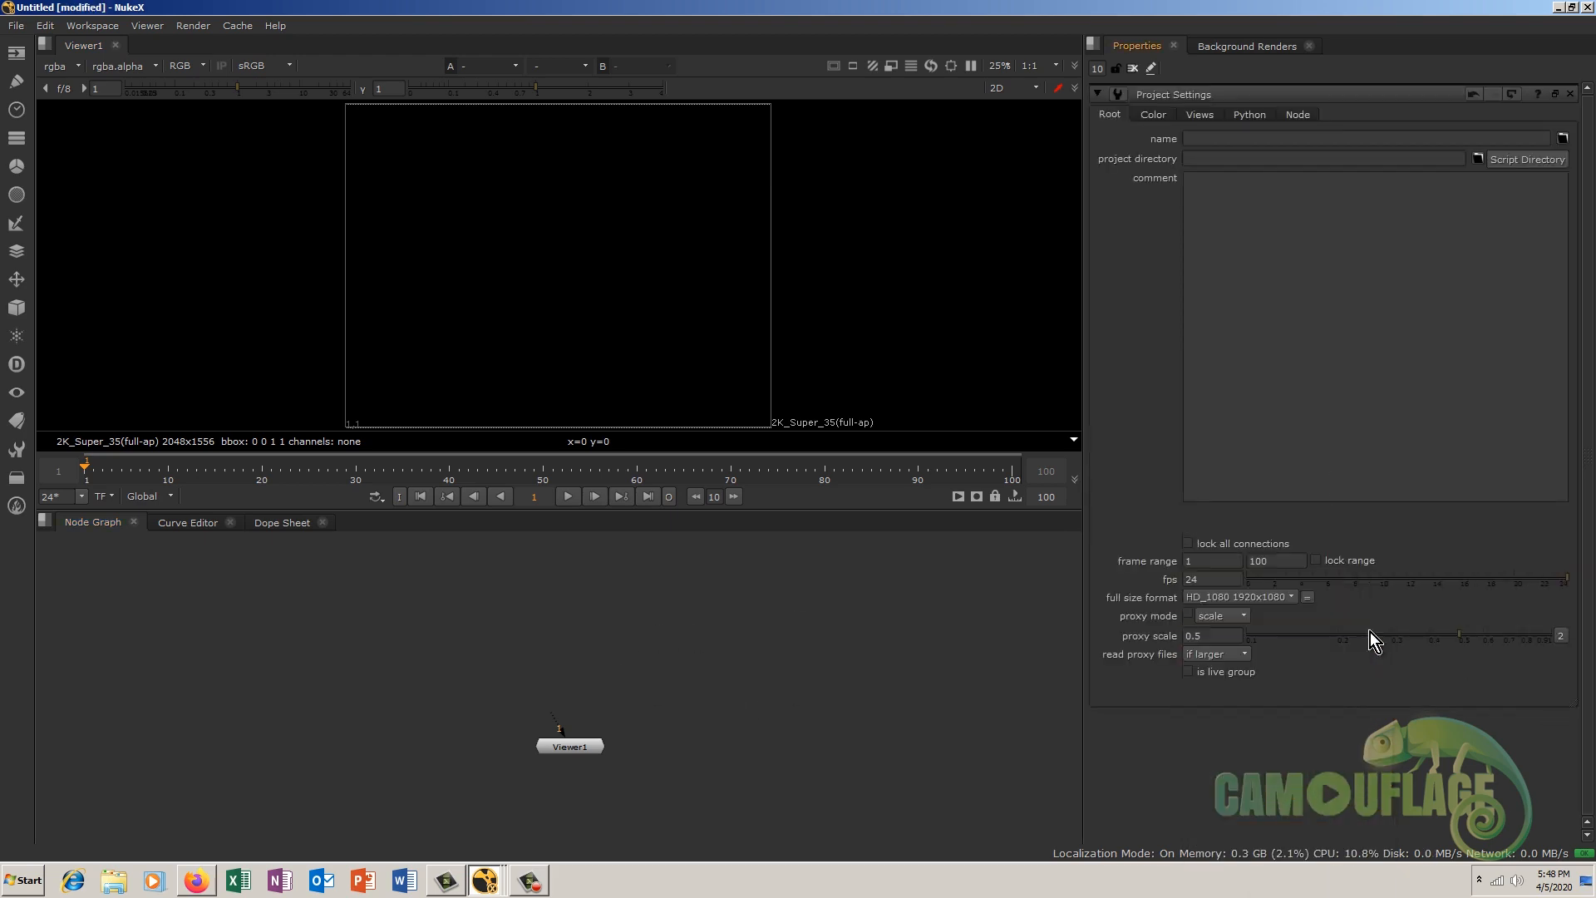
Step: Read in the MVI_0390_#####.tga green-screen sequence, frames 0-127, and view it in Viewer1
{"action": "key", "text": "r"}
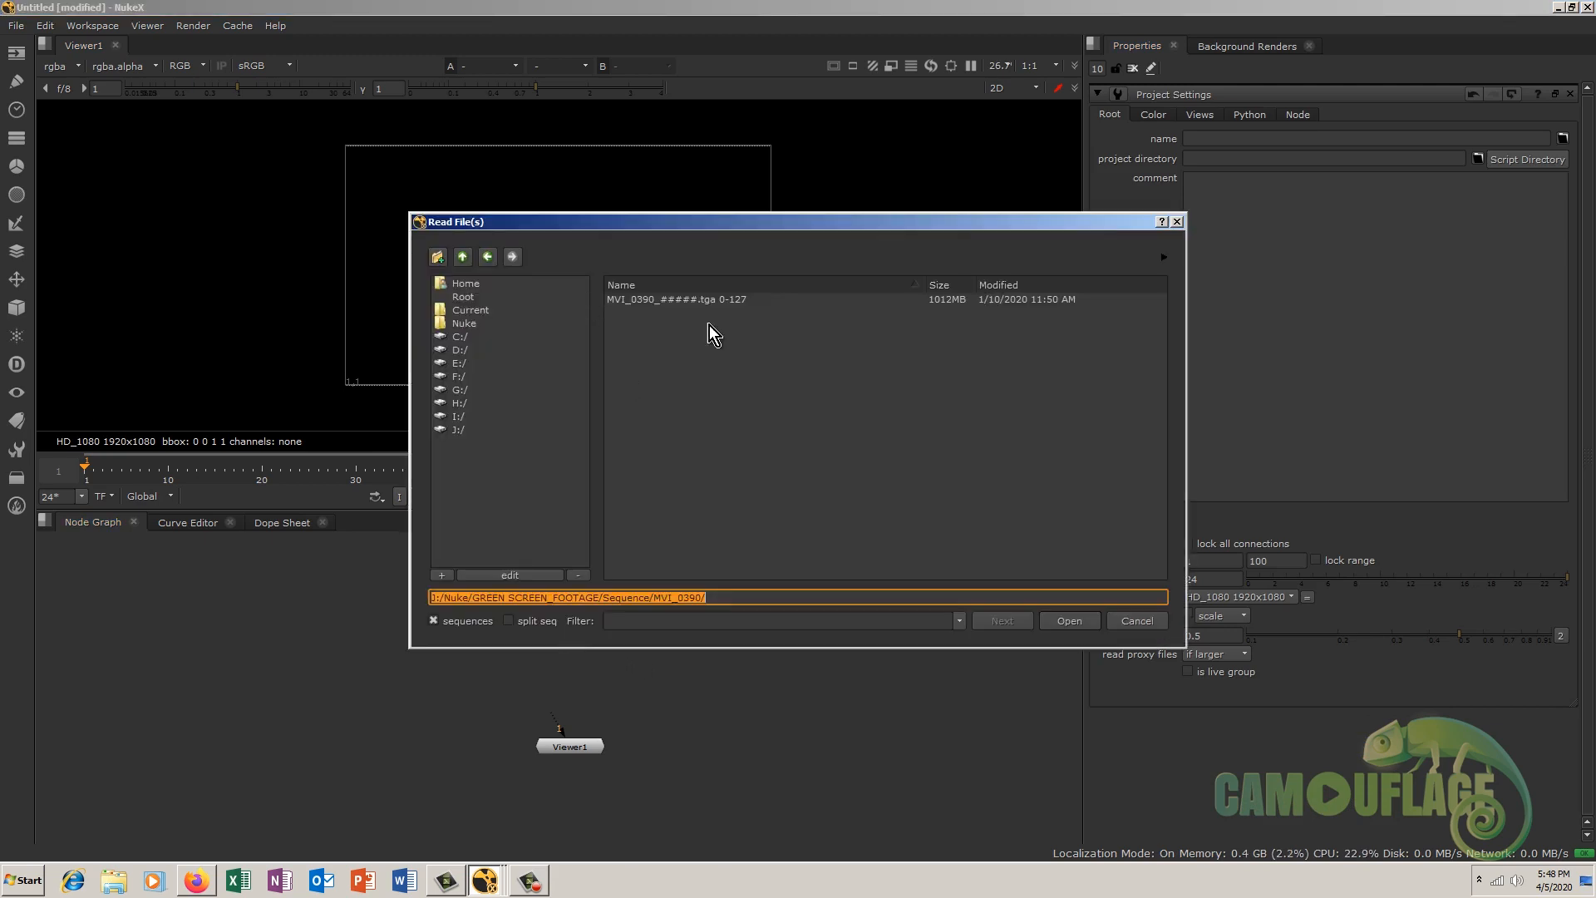
{"action": "left_click", "coordinate": [676, 299]}
{"action": "left_click", "coordinate": [1110, 625]}
{"action": "left_click_drag", "start_coordinate": [645, 651], "coordinate": [566, 616]}
{"action": "key", "text": "1"}
{"action": "left_click", "coordinate": [571, 729]}
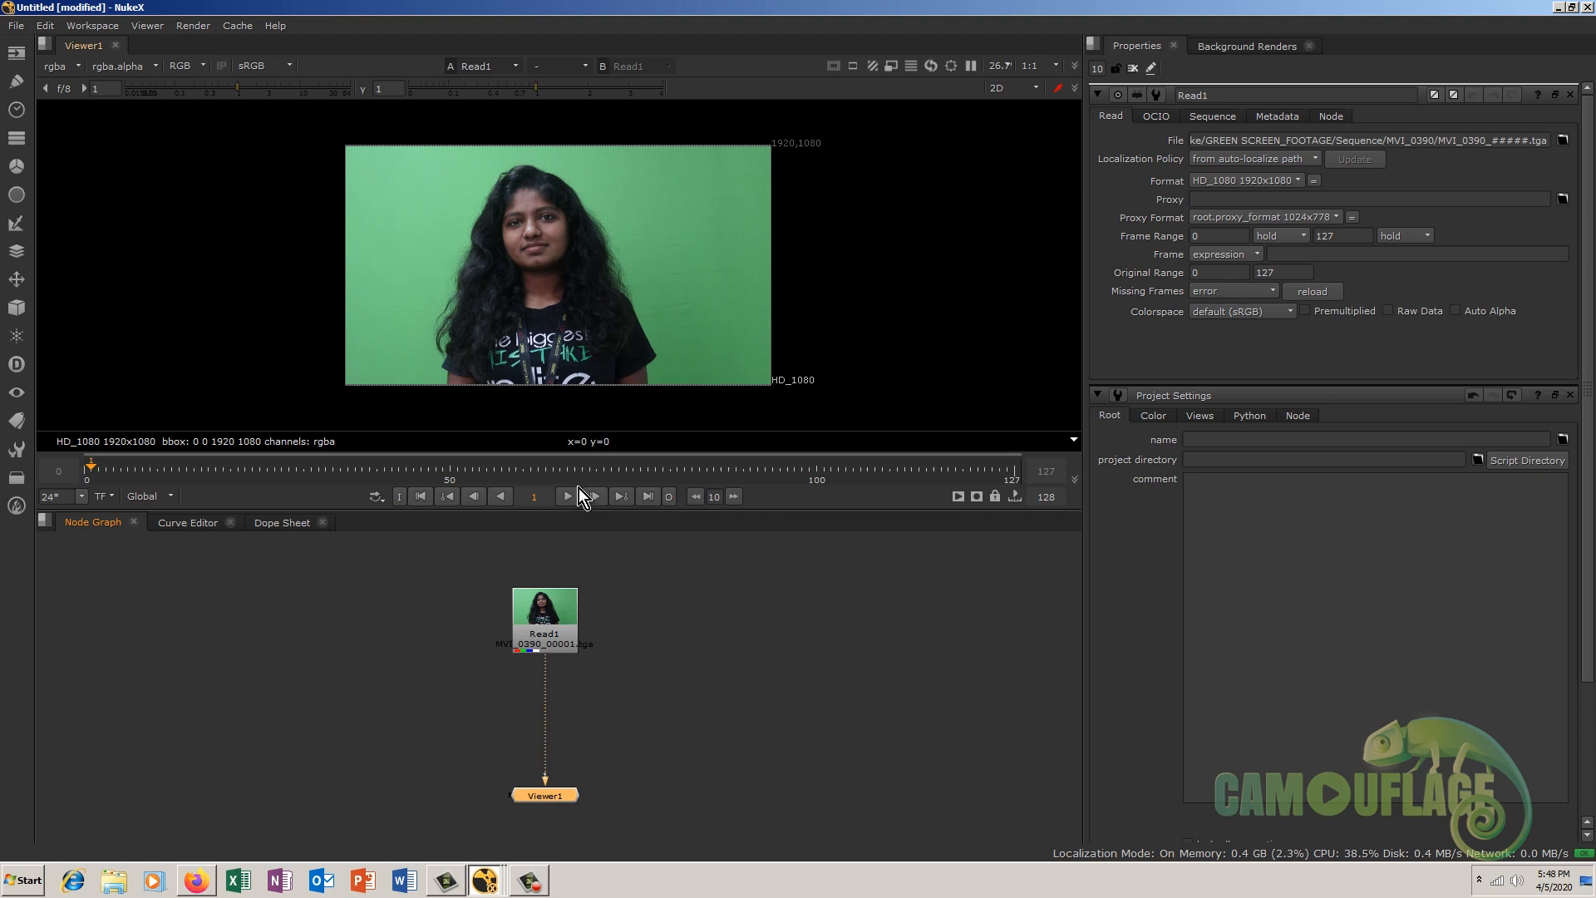
Step: Lower the viewer resolution to 1:4 and play through the clip, stopping and returning to the first frame
{"action": "left_click", "coordinate": [1054, 68]}
{"action": "left_click", "coordinate": [1029, 115]}
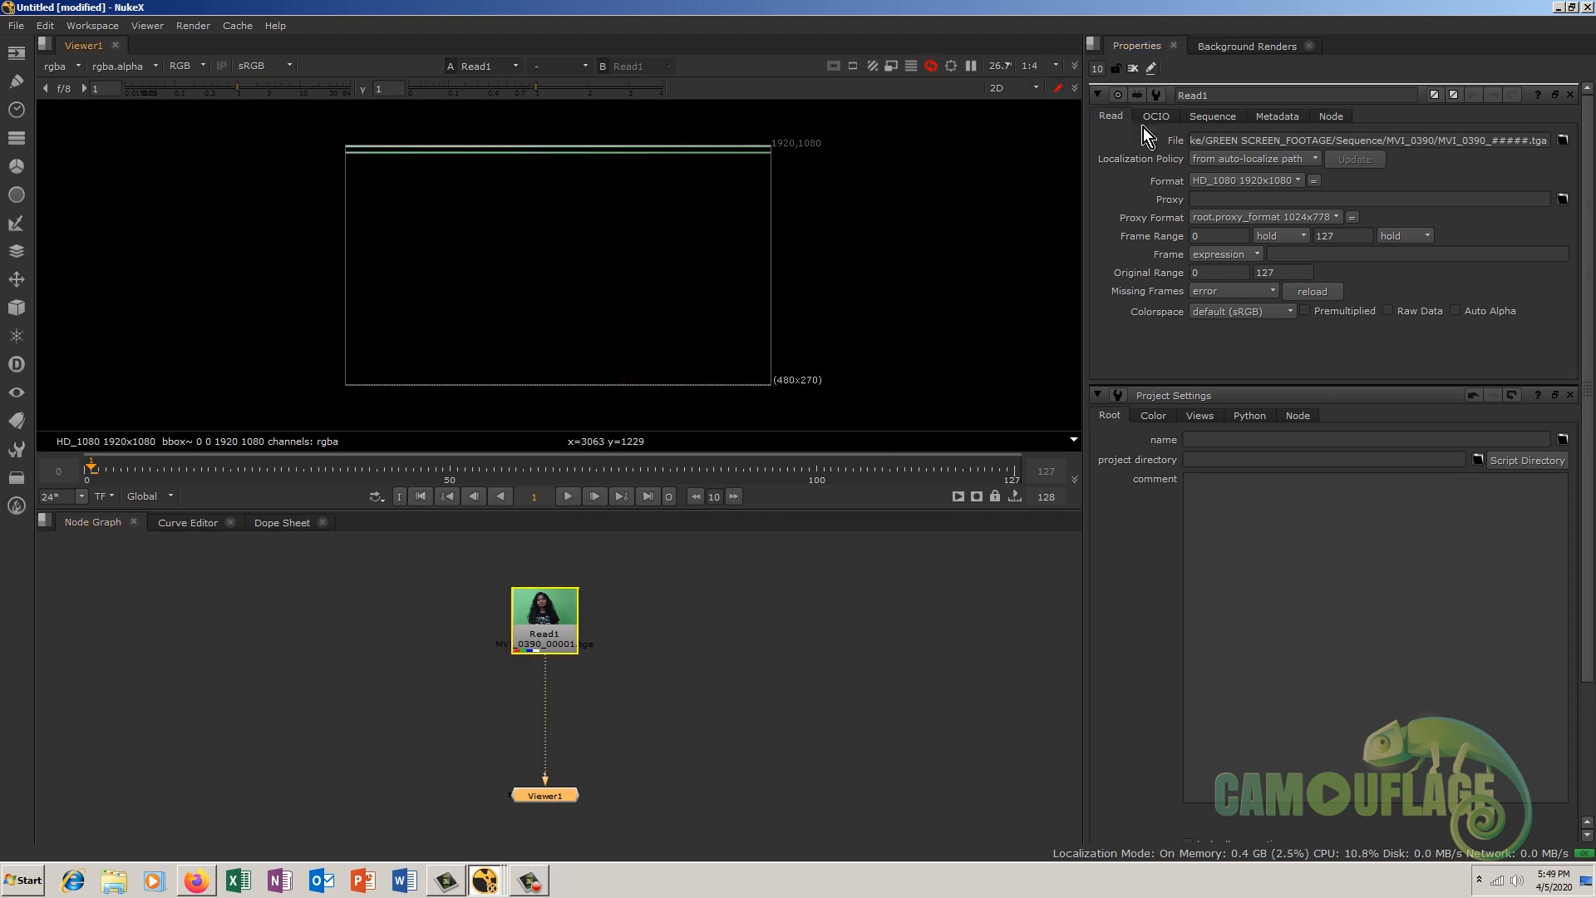
{"action": "left_click", "coordinate": [568, 496]}
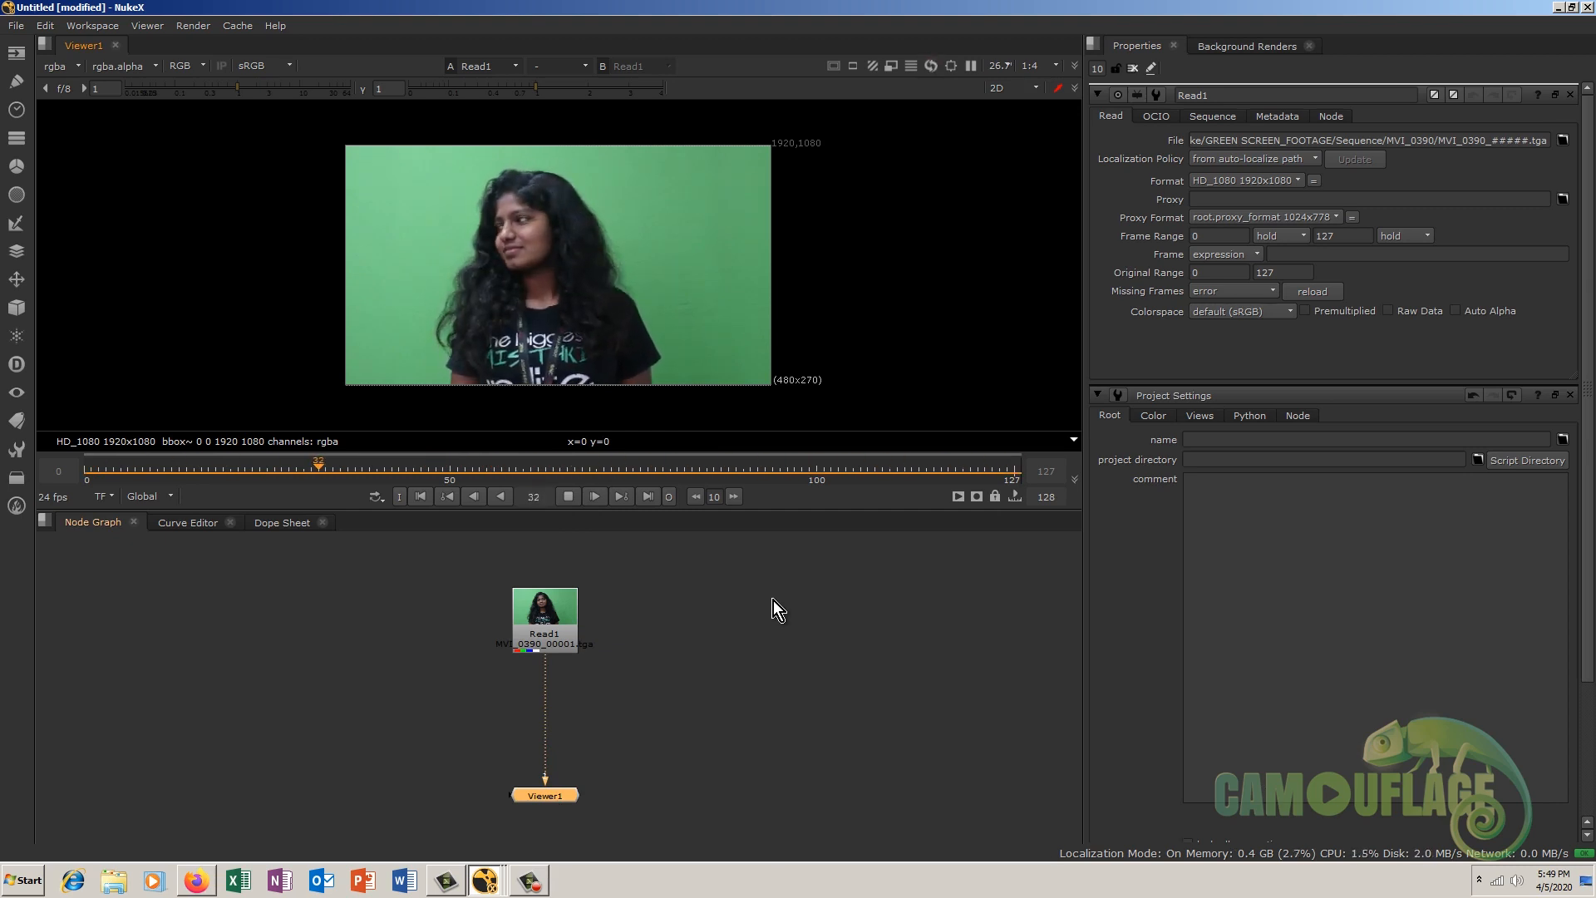
{"action": "key", "text": "space"}
{"action": "key", "text": "space"}
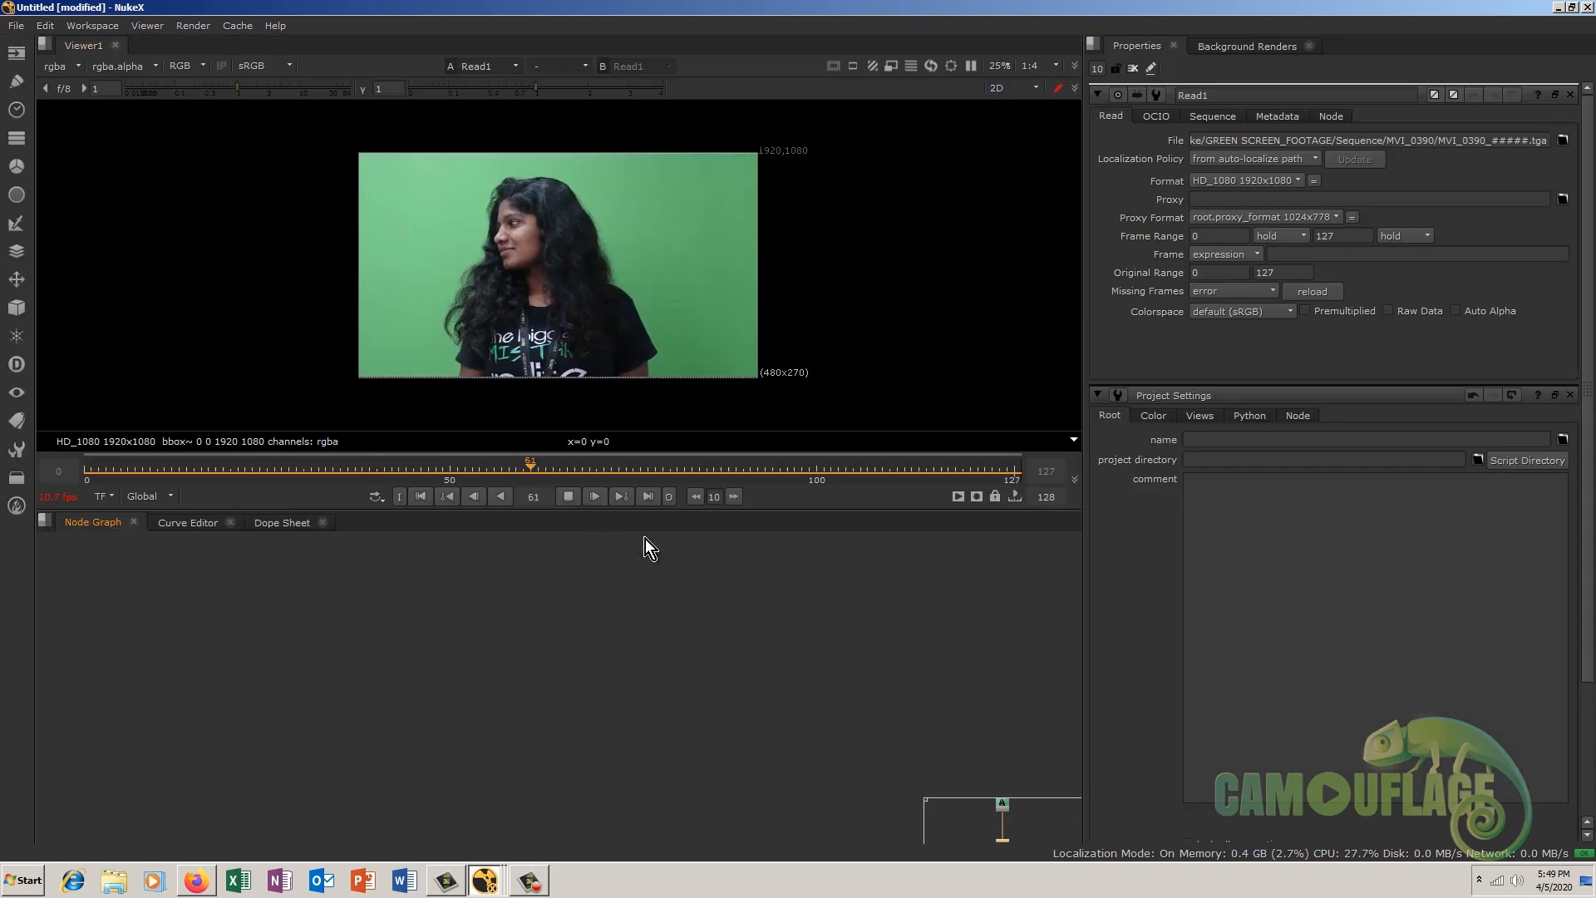
{"action": "left_click", "coordinate": [1005, 820]}
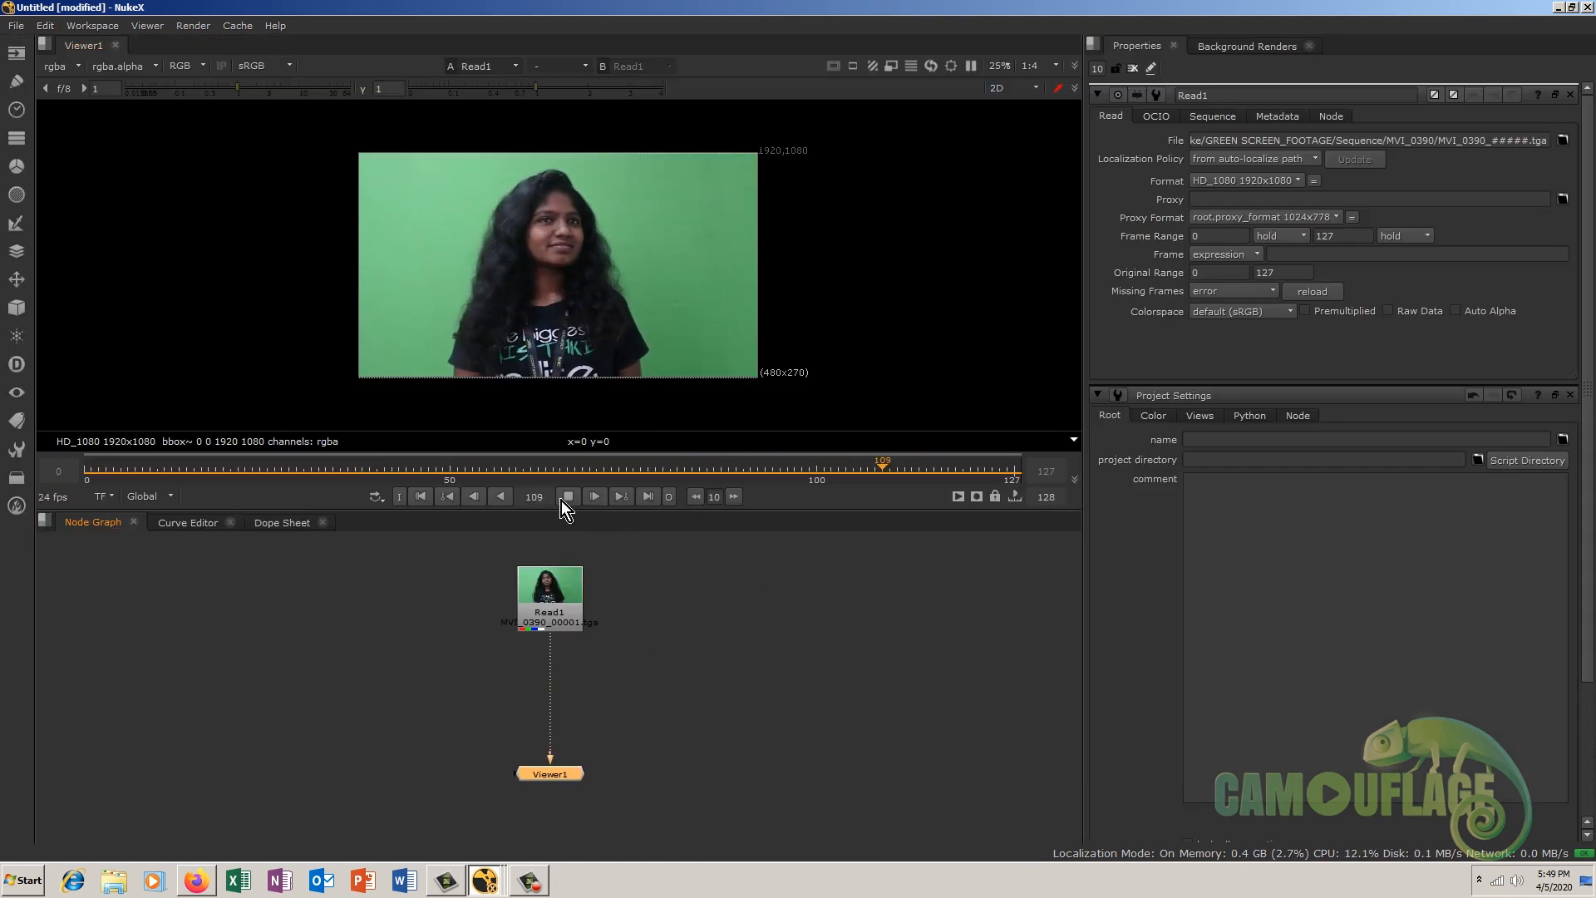
{"action": "key", "text": "k"}
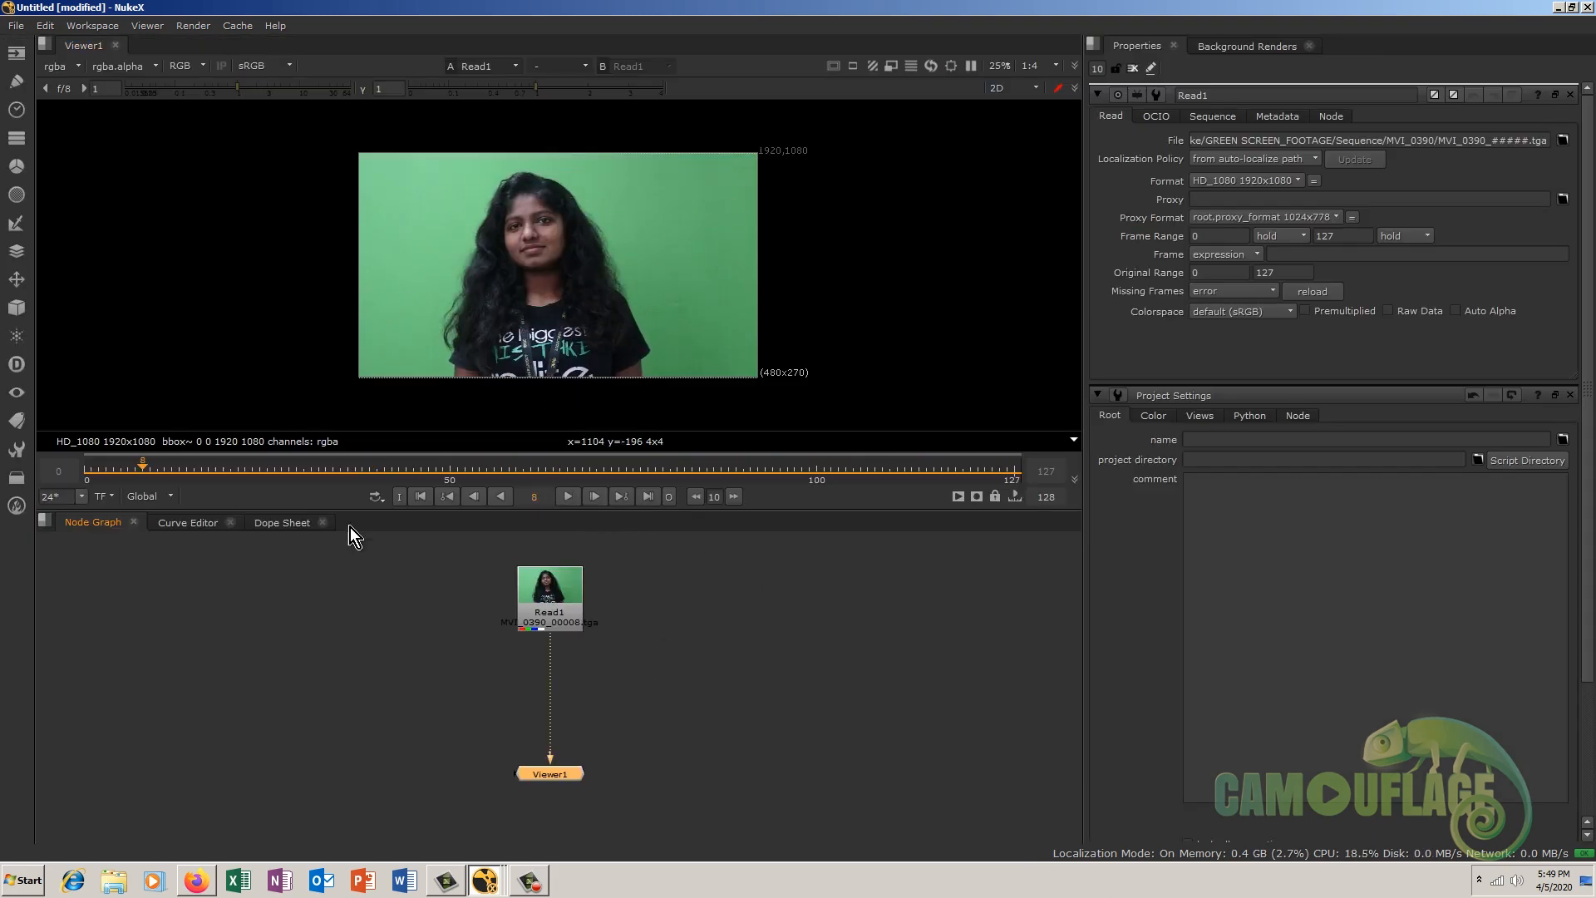
{"action": "left_click", "coordinate": [422, 497]}
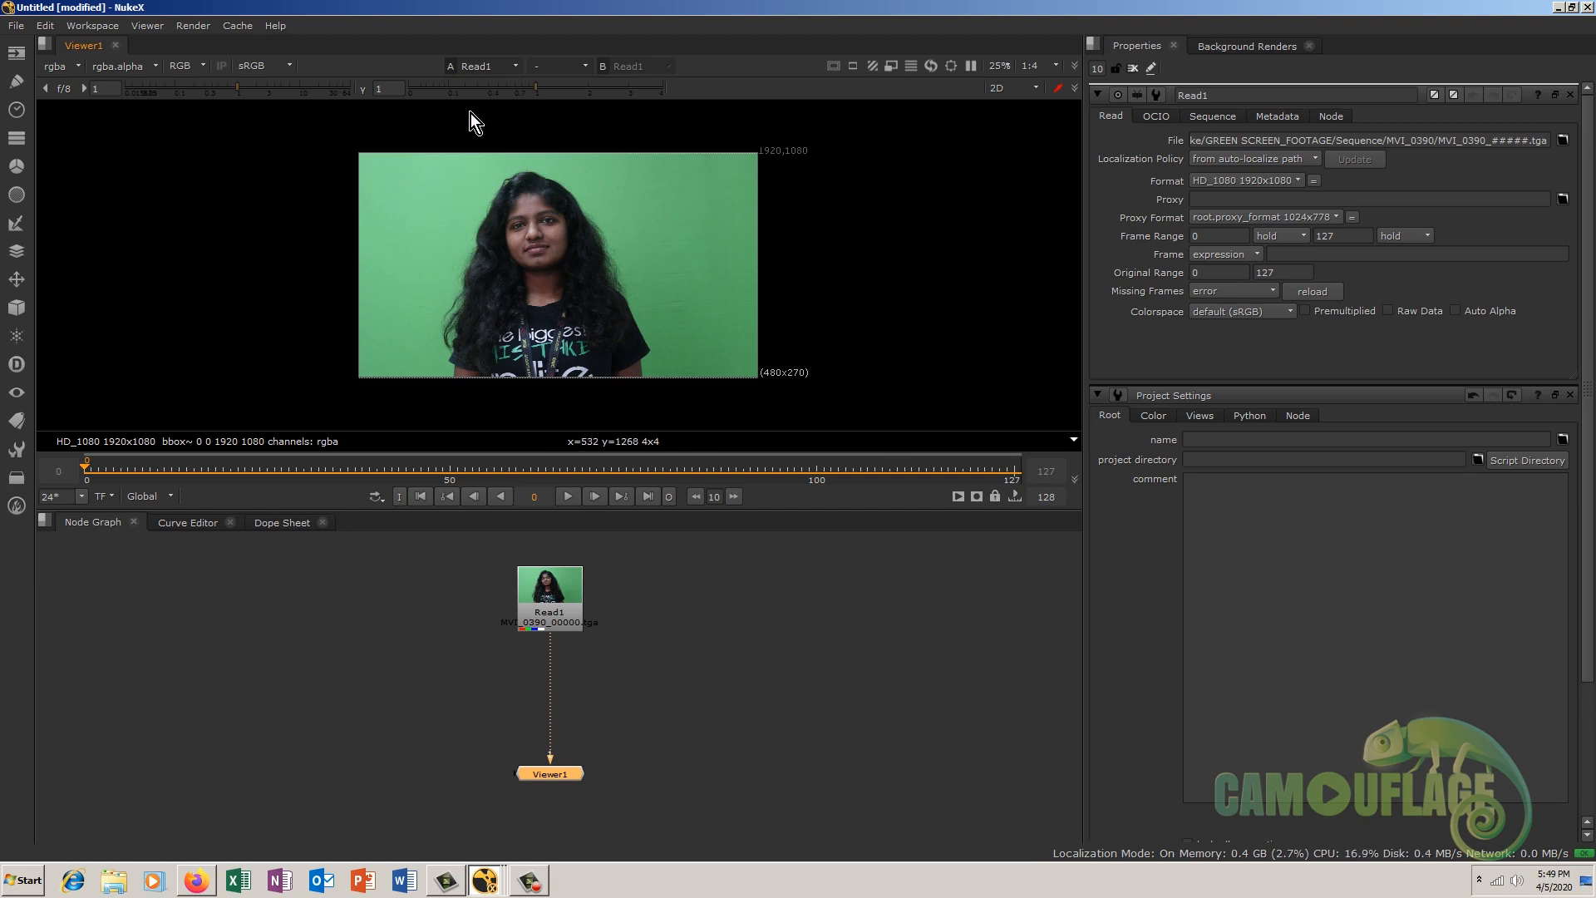
Step: Lower the viewer gamma to 0.23 to inspect the screen's lighting, reset it and check the hair edges up close
{"action": "left_click_drag", "start_coordinate": [535, 88], "coordinate": [470, 82]}
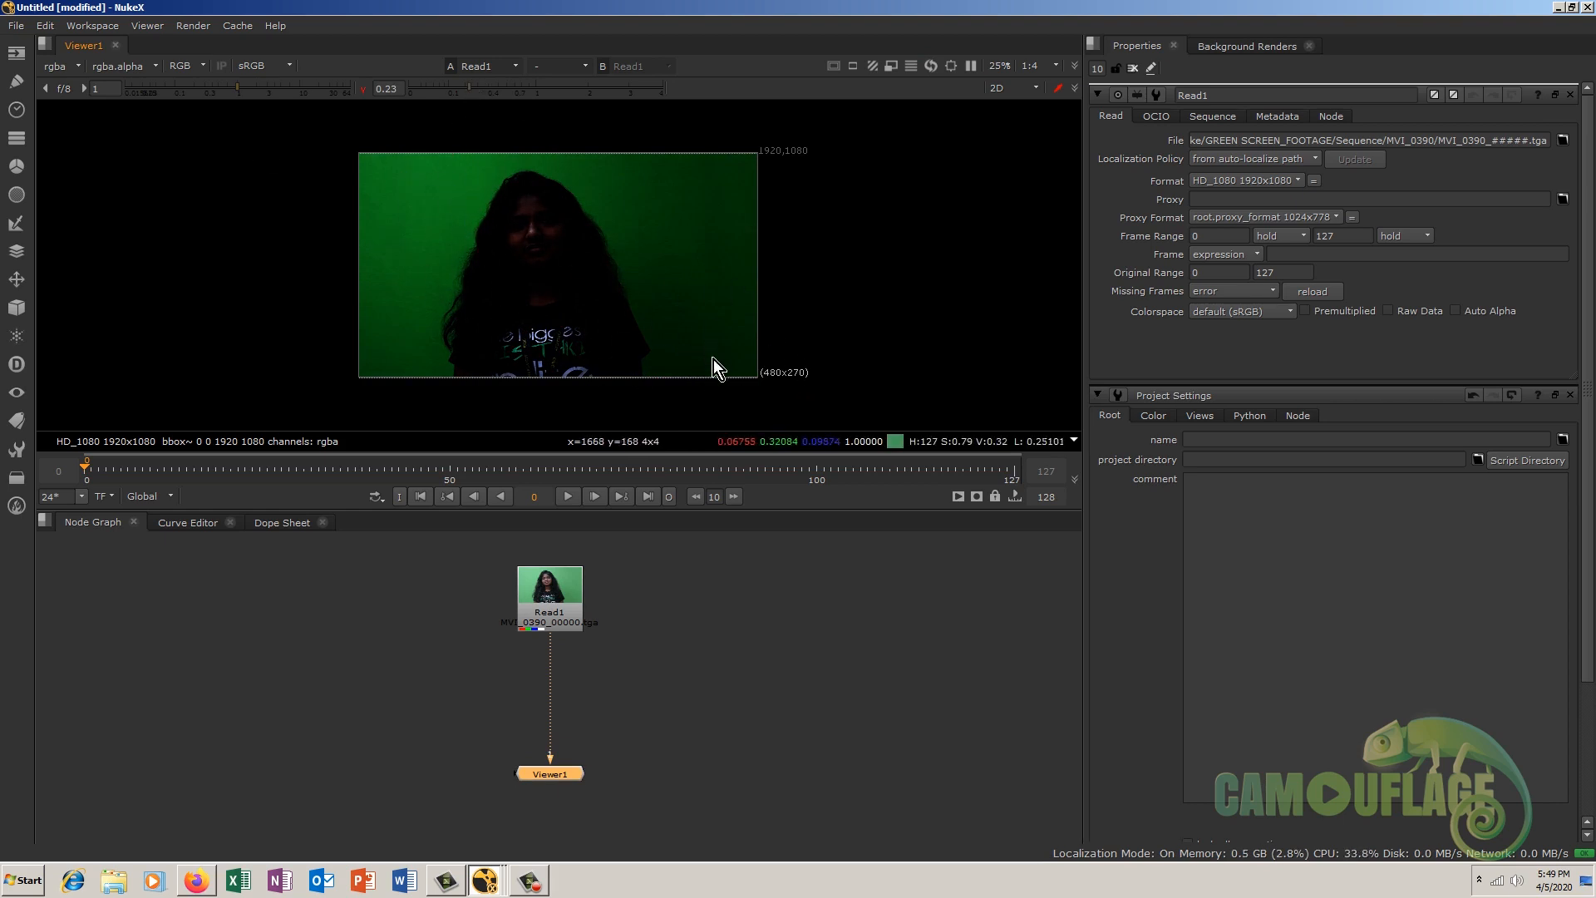
{"action": "scroll", "coordinate": [752, 257], "scroll_direction": "up", "scroll_amount": 1}
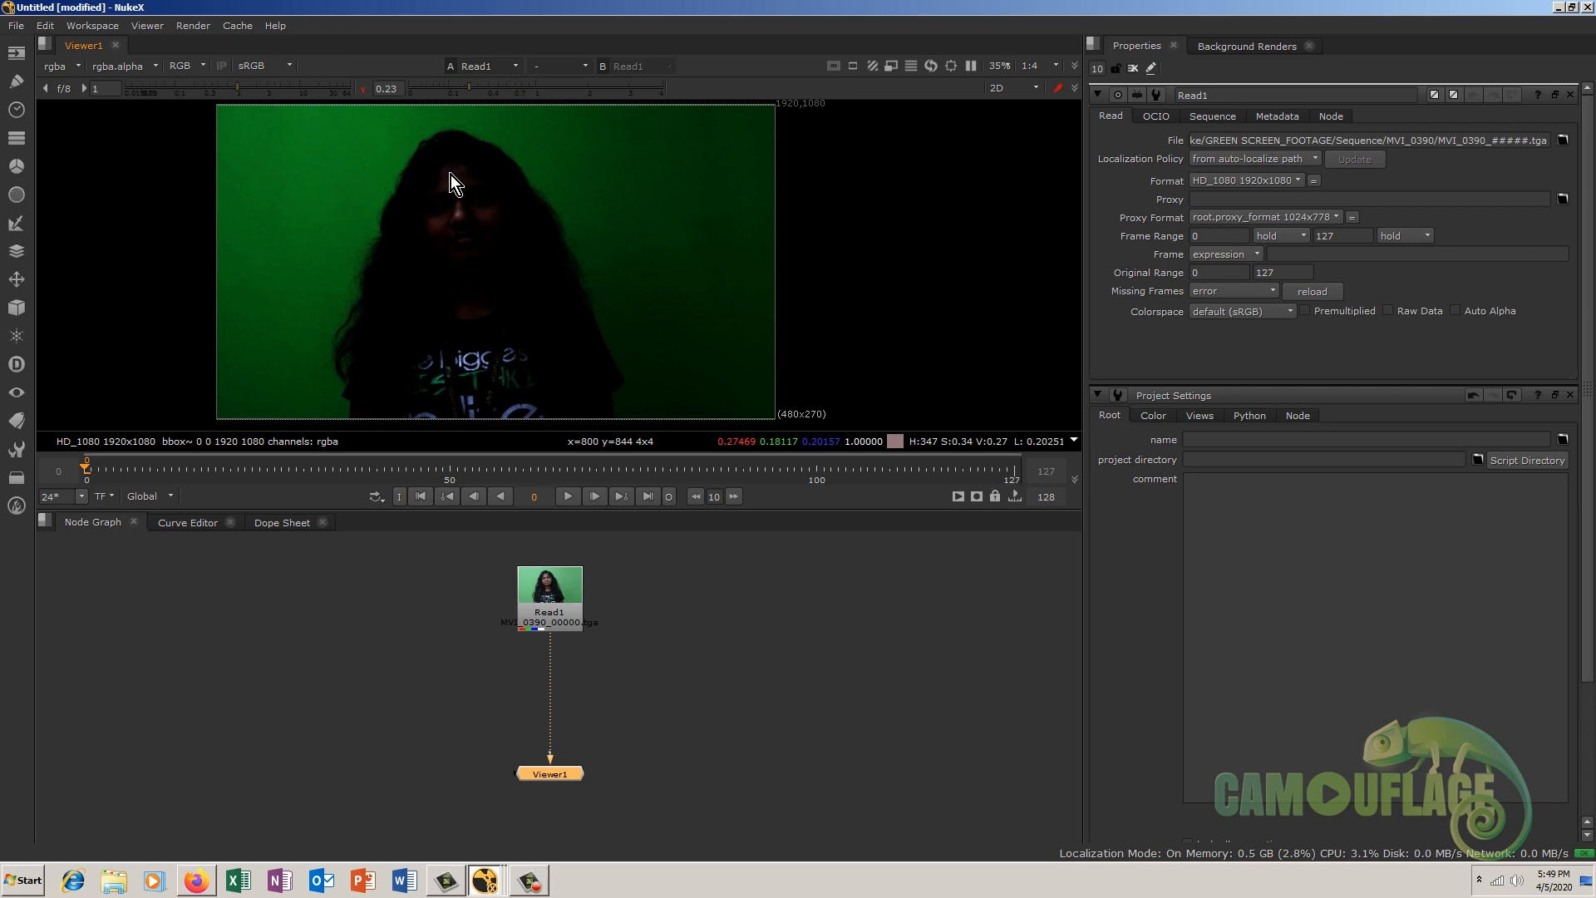
{"action": "left_click", "coordinate": [365, 89]}
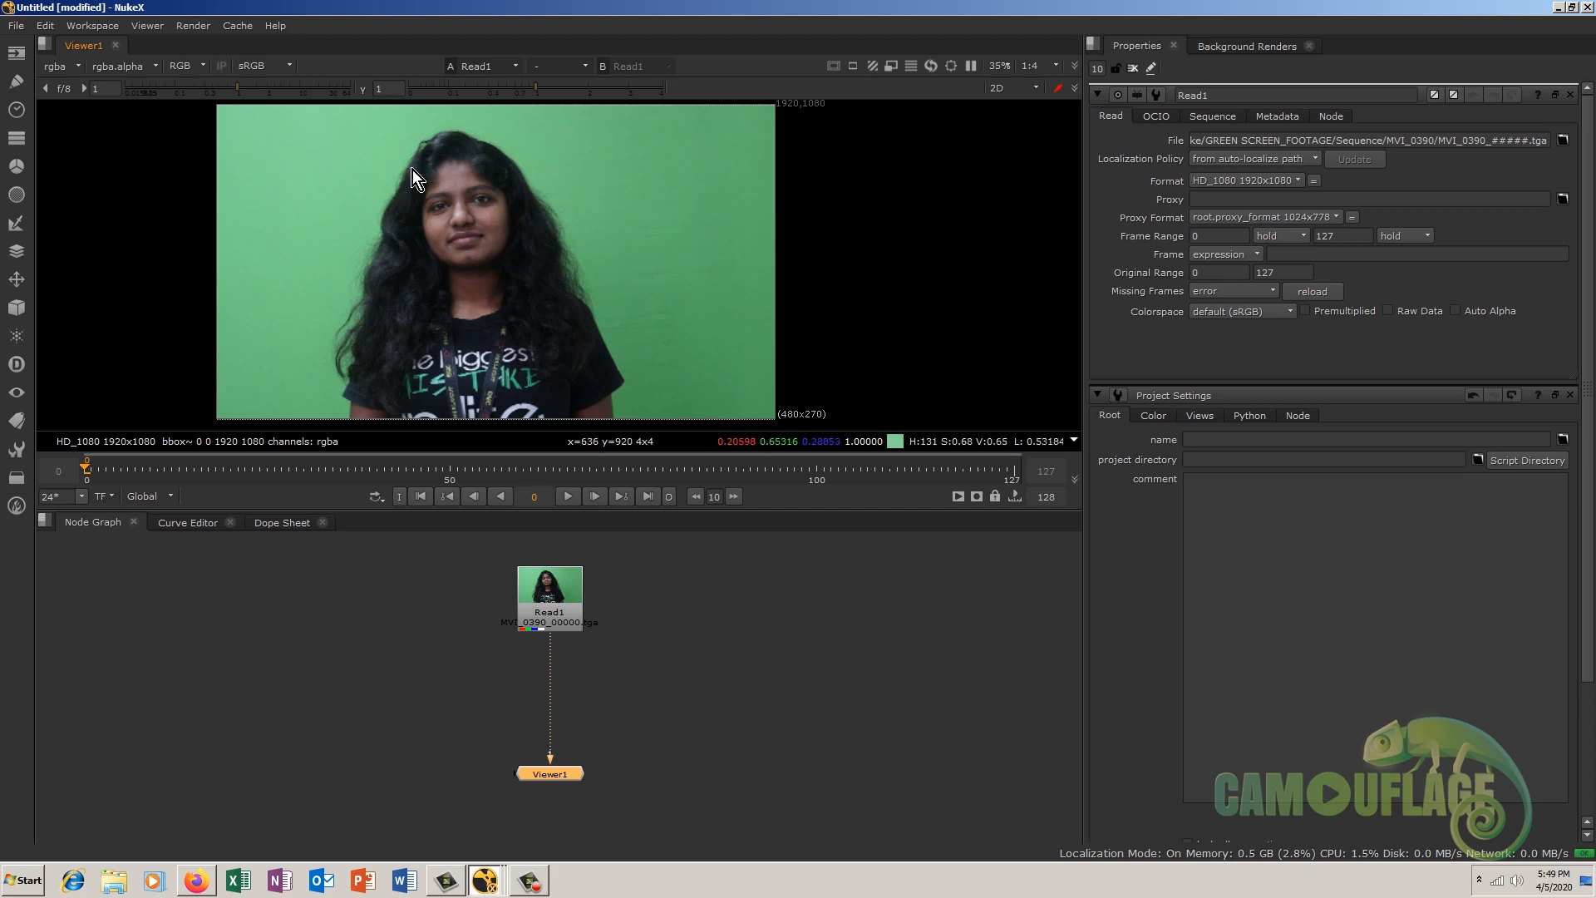
{"action": "scroll", "coordinate": [466, 236], "scroll_direction": "up", "scroll_amount": 5}
{"action": "scroll", "coordinate": [424, 227], "scroll_direction": "down", "scroll_amount": 5}
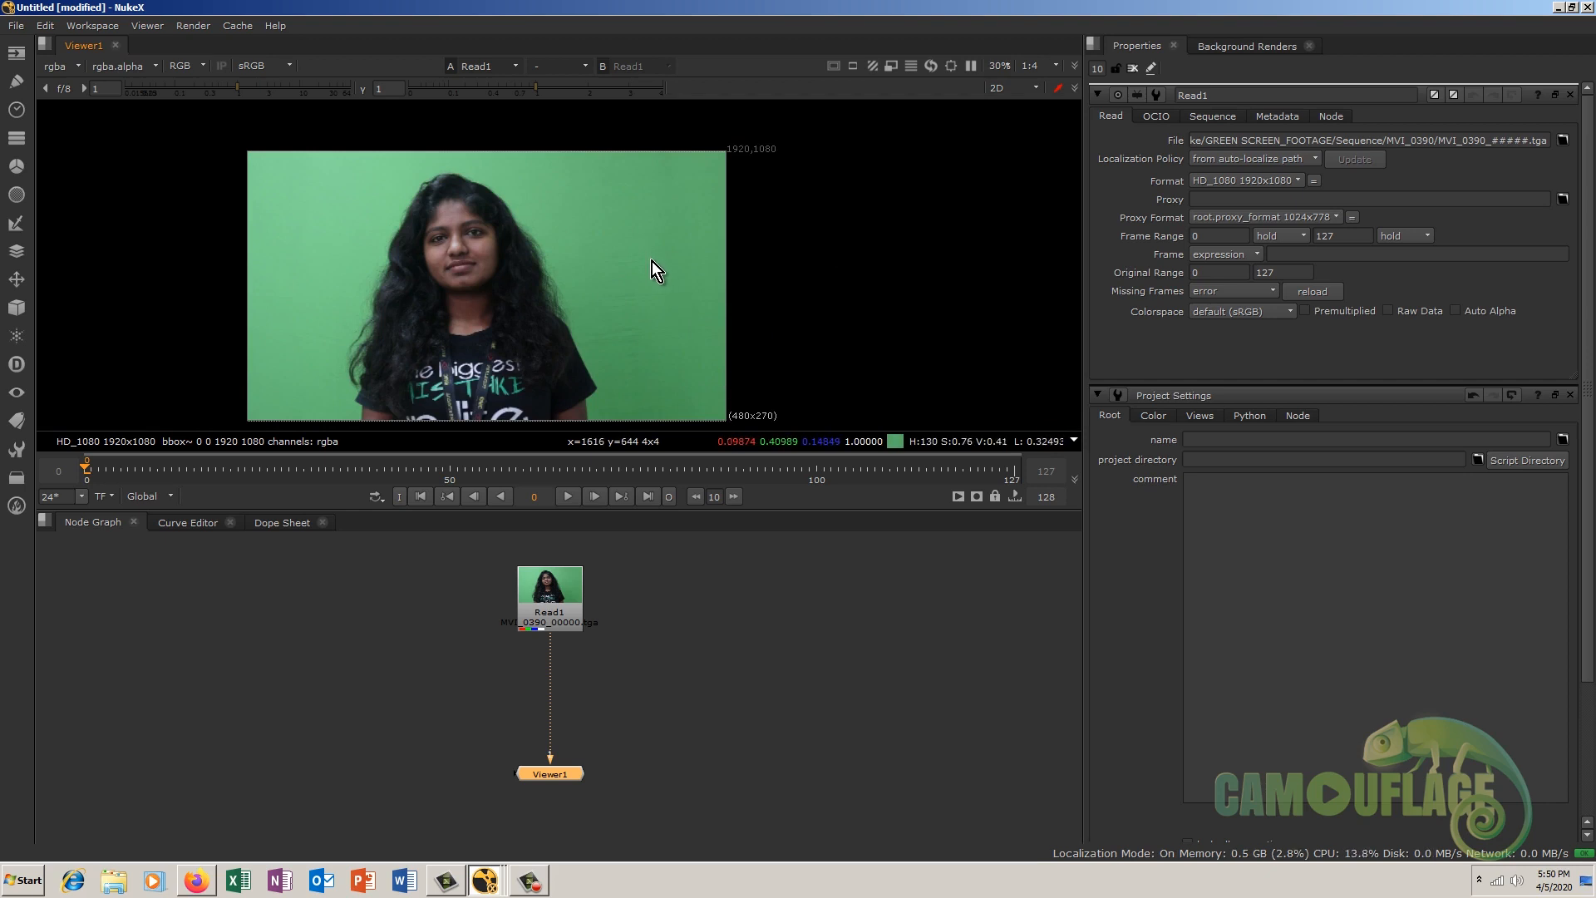
Step: Check the plate's alpha channel with the viewer gamma shifted and return to the full-colour view
{"action": "key", "text": "a"}
{"action": "mouse_move", "coordinate": [537, 87]}
{"action": "left_mouse_down"}
{"action": "mouse_move", "coordinate": [454, 88]}
{"action": "mouse_move", "coordinate": [544, 90]}
{"action": "left_mouse_up"}
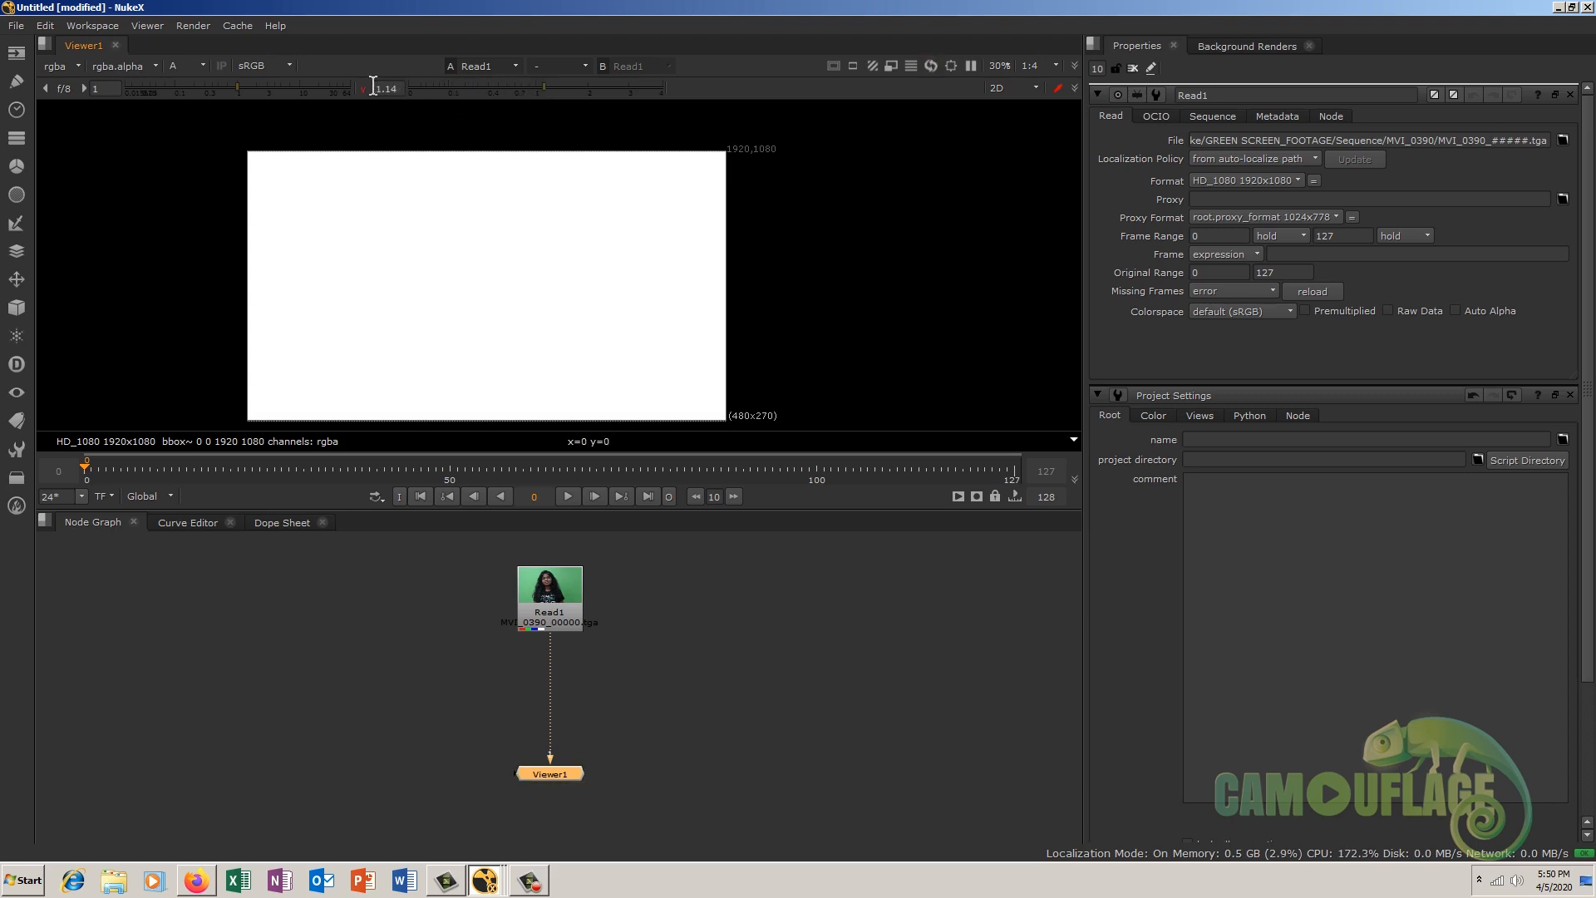
{"action": "key", "text": "a"}
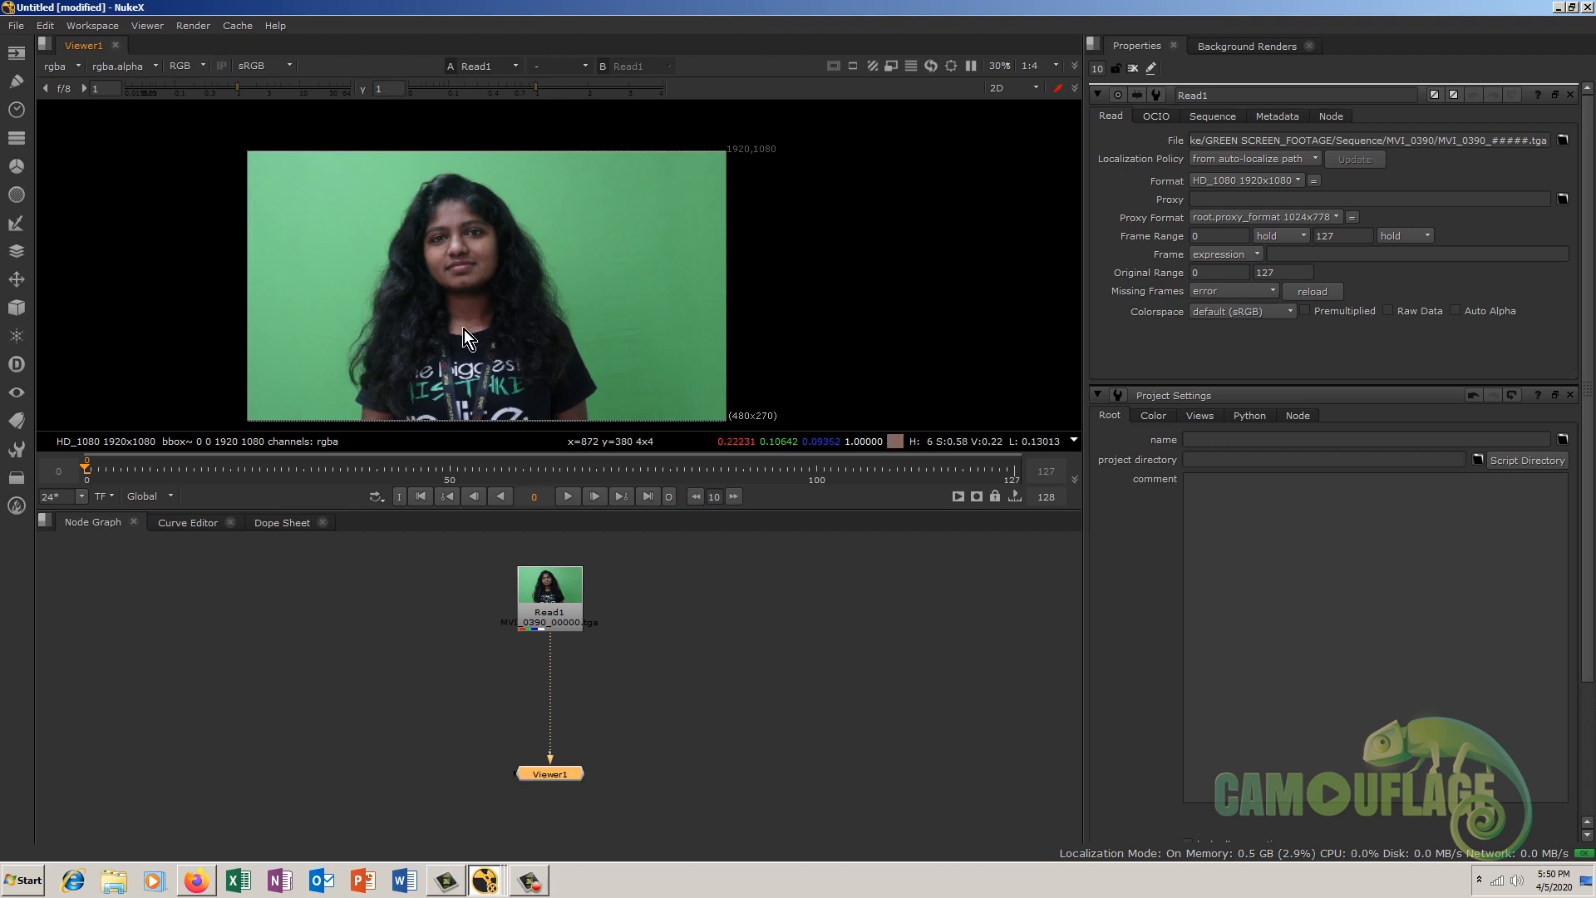
Step: Restore the viewer resolution to 1:1 for a close look at the green backdrop beside the hair
{"action": "scroll", "coordinate": [476, 230], "scroll_direction": "up", "scroll_amount": 5}
{"action": "scroll", "coordinate": [388, 261], "scroll_direction": "up", "scroll_amount": 4}
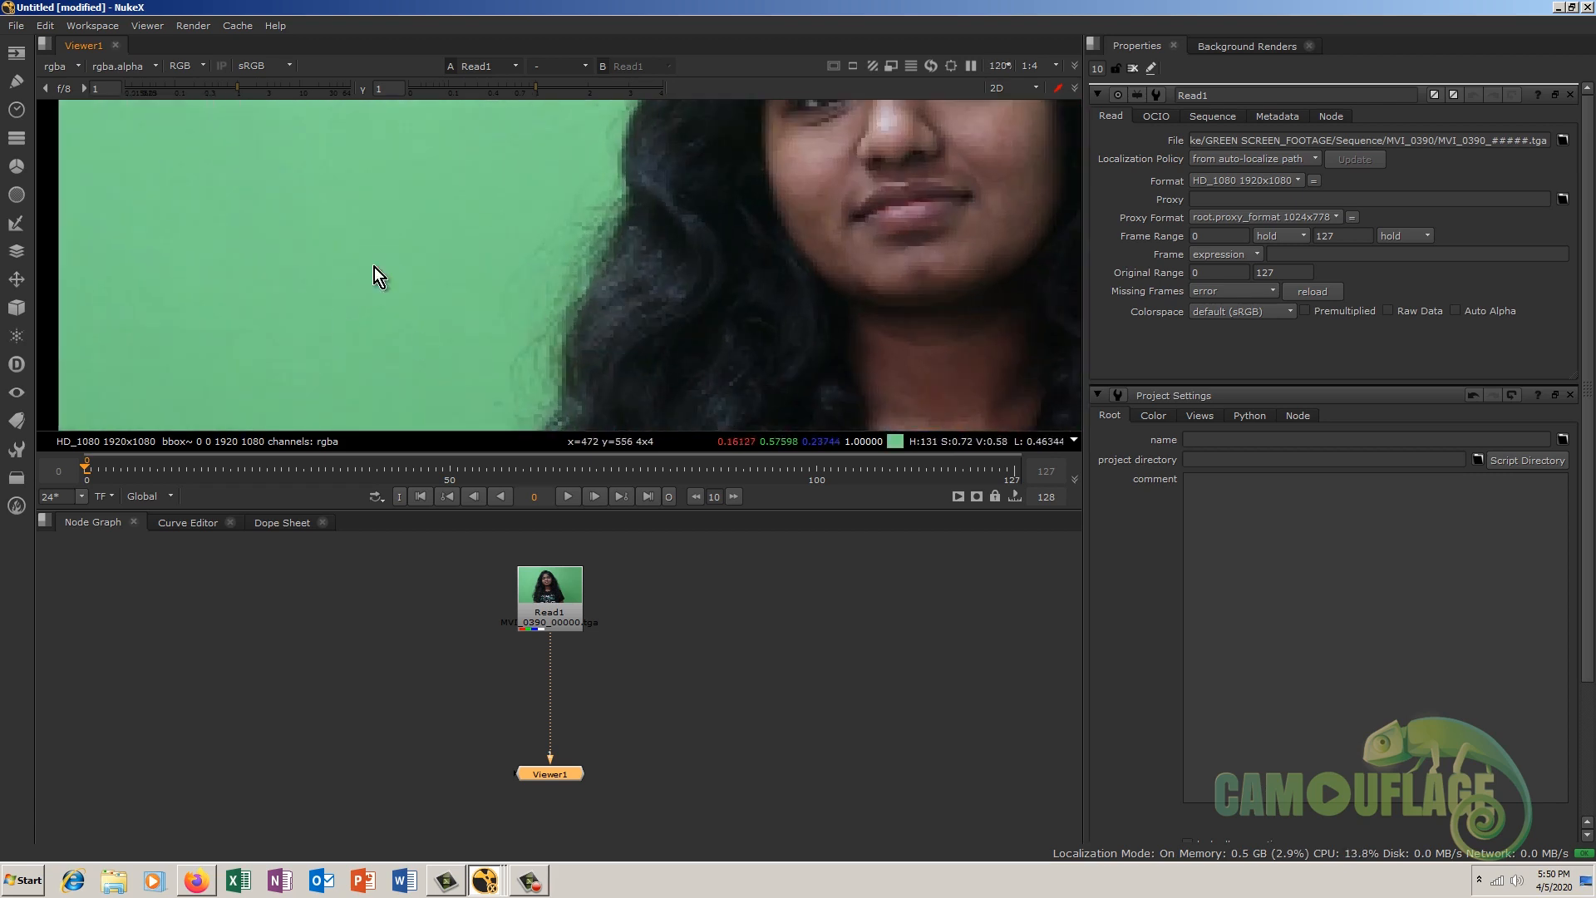
{"action": "left_click", "coordinate": [1041, 67]}
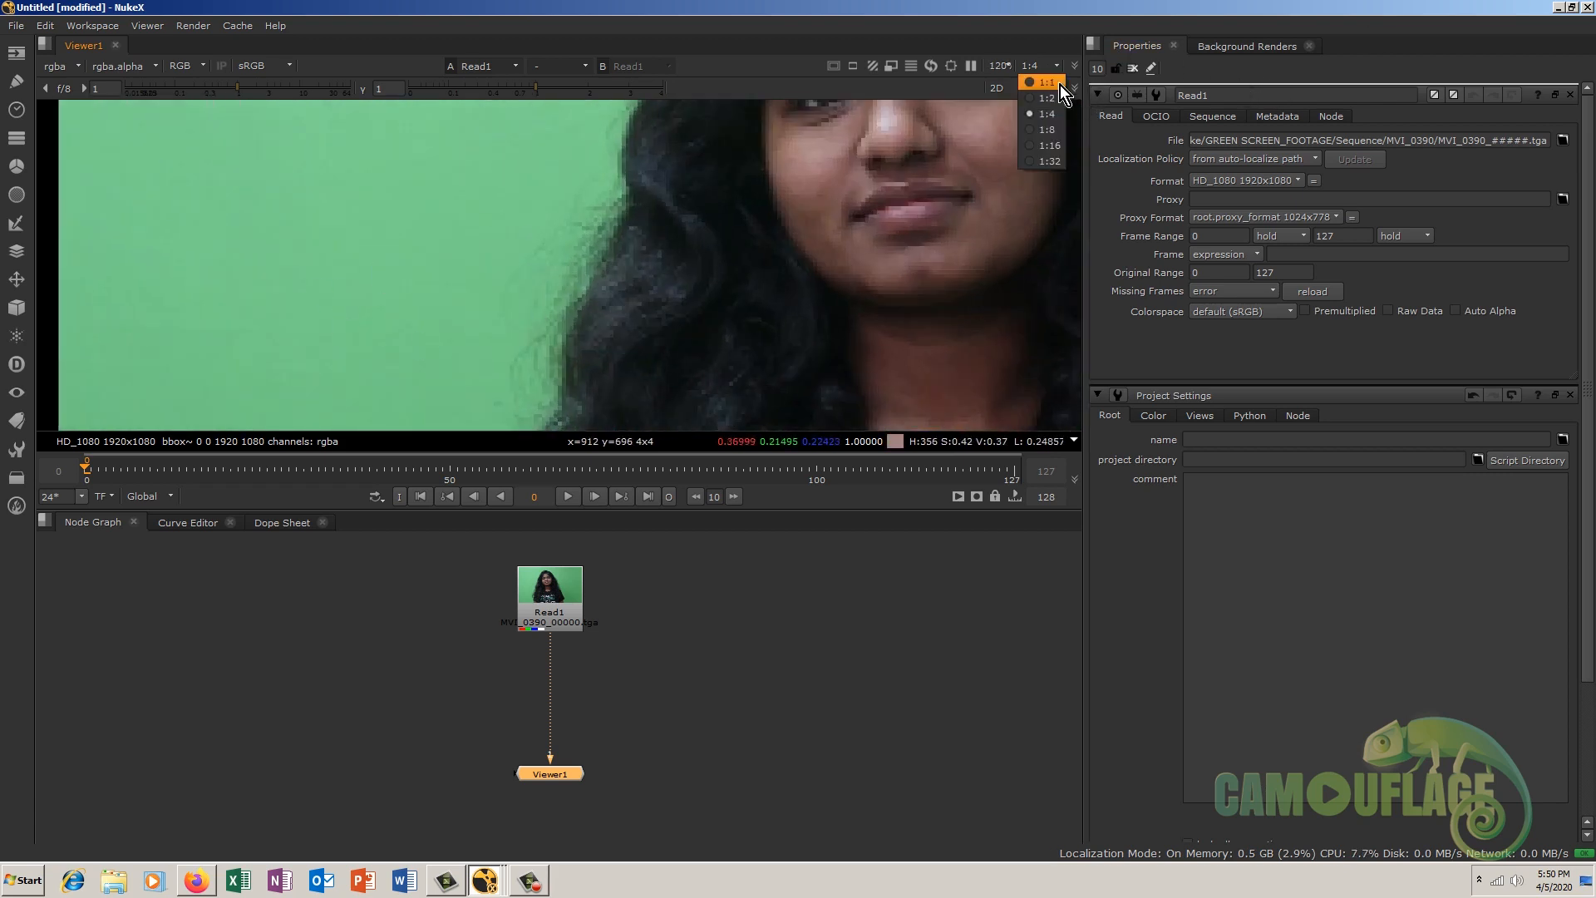
{"action": "left_click", "coordinate": [1059, 84]}
{"action": "scroll", "coordinate": [353, 248], "scroll_direction": "up", "scroll_amount": 2}
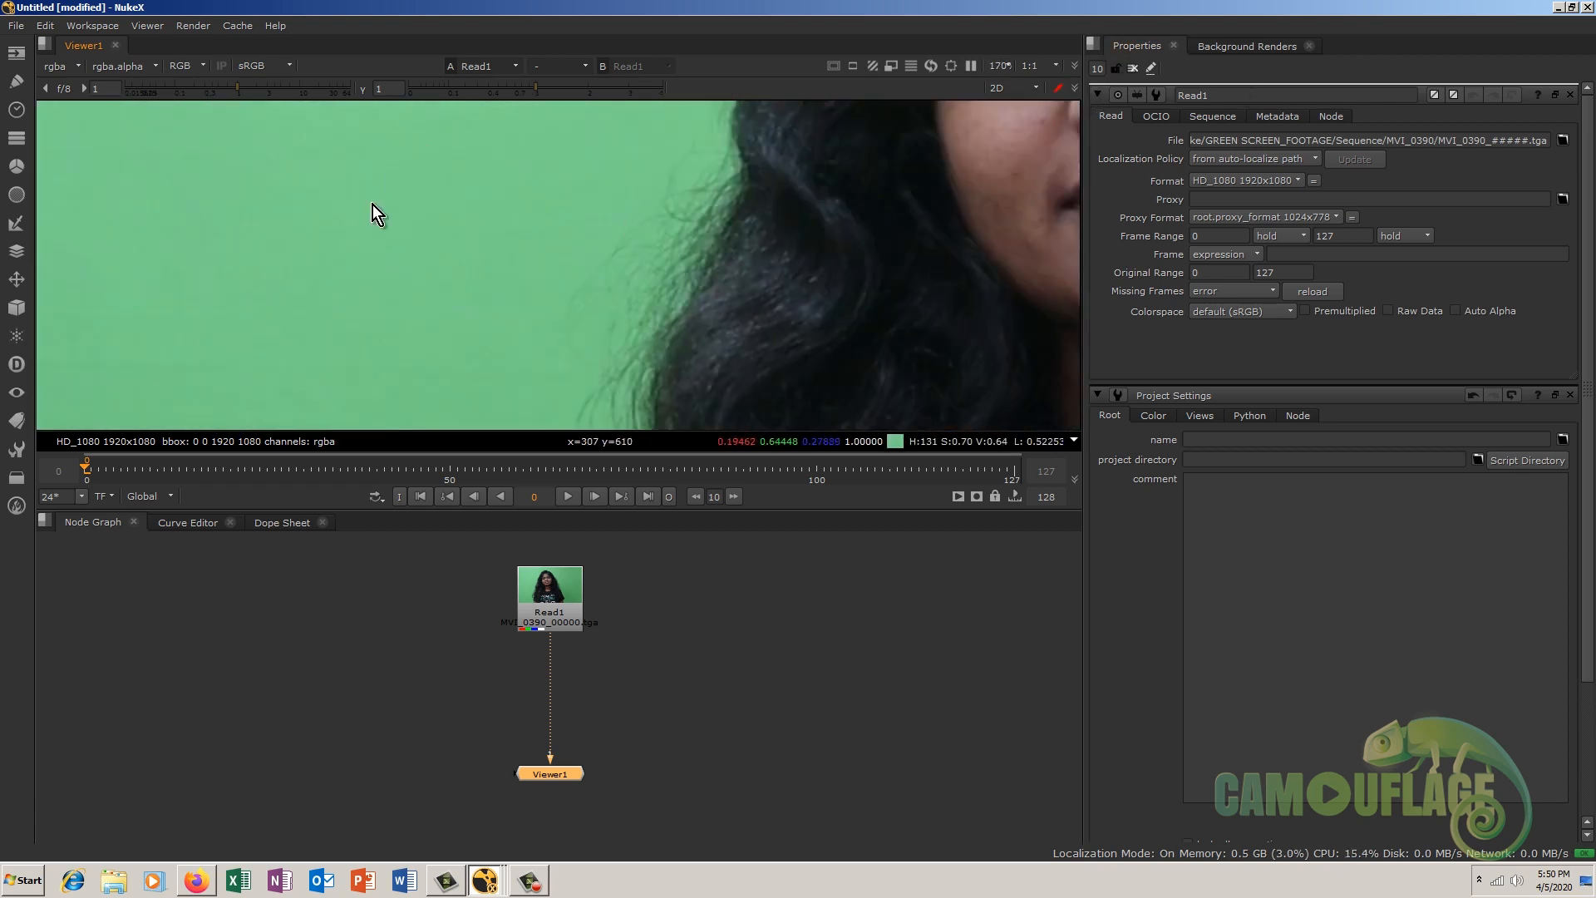
Step: Examine the noise in the plate's red, green and blue channels separately, ending on the full-colour view
{"action": "key", "text": "r"}
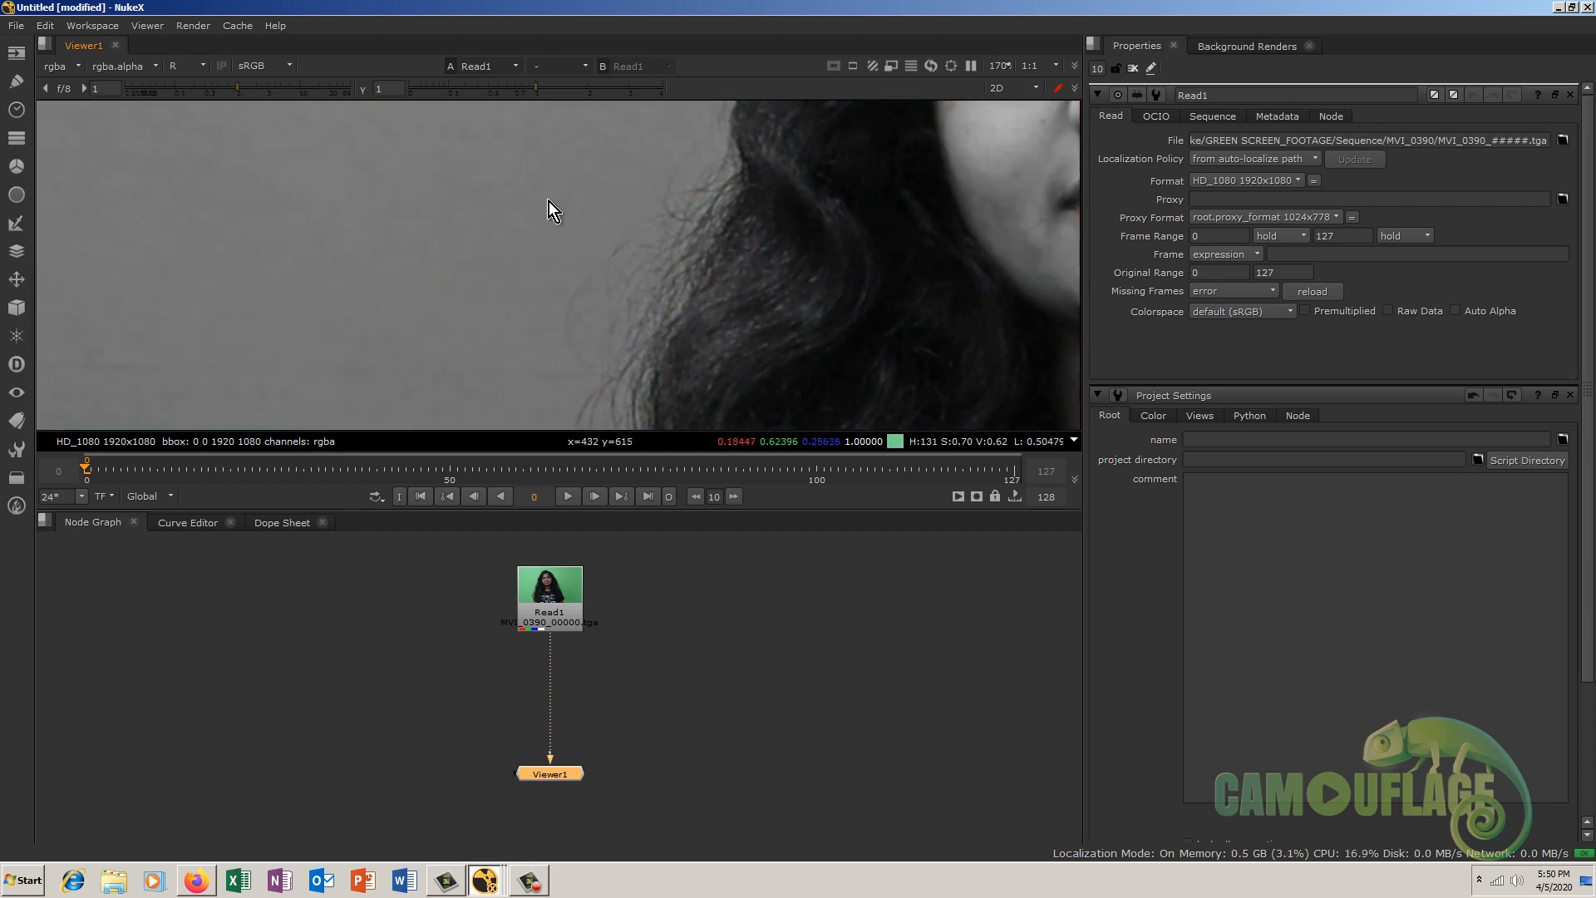
{"action": "key", "text": "g"}
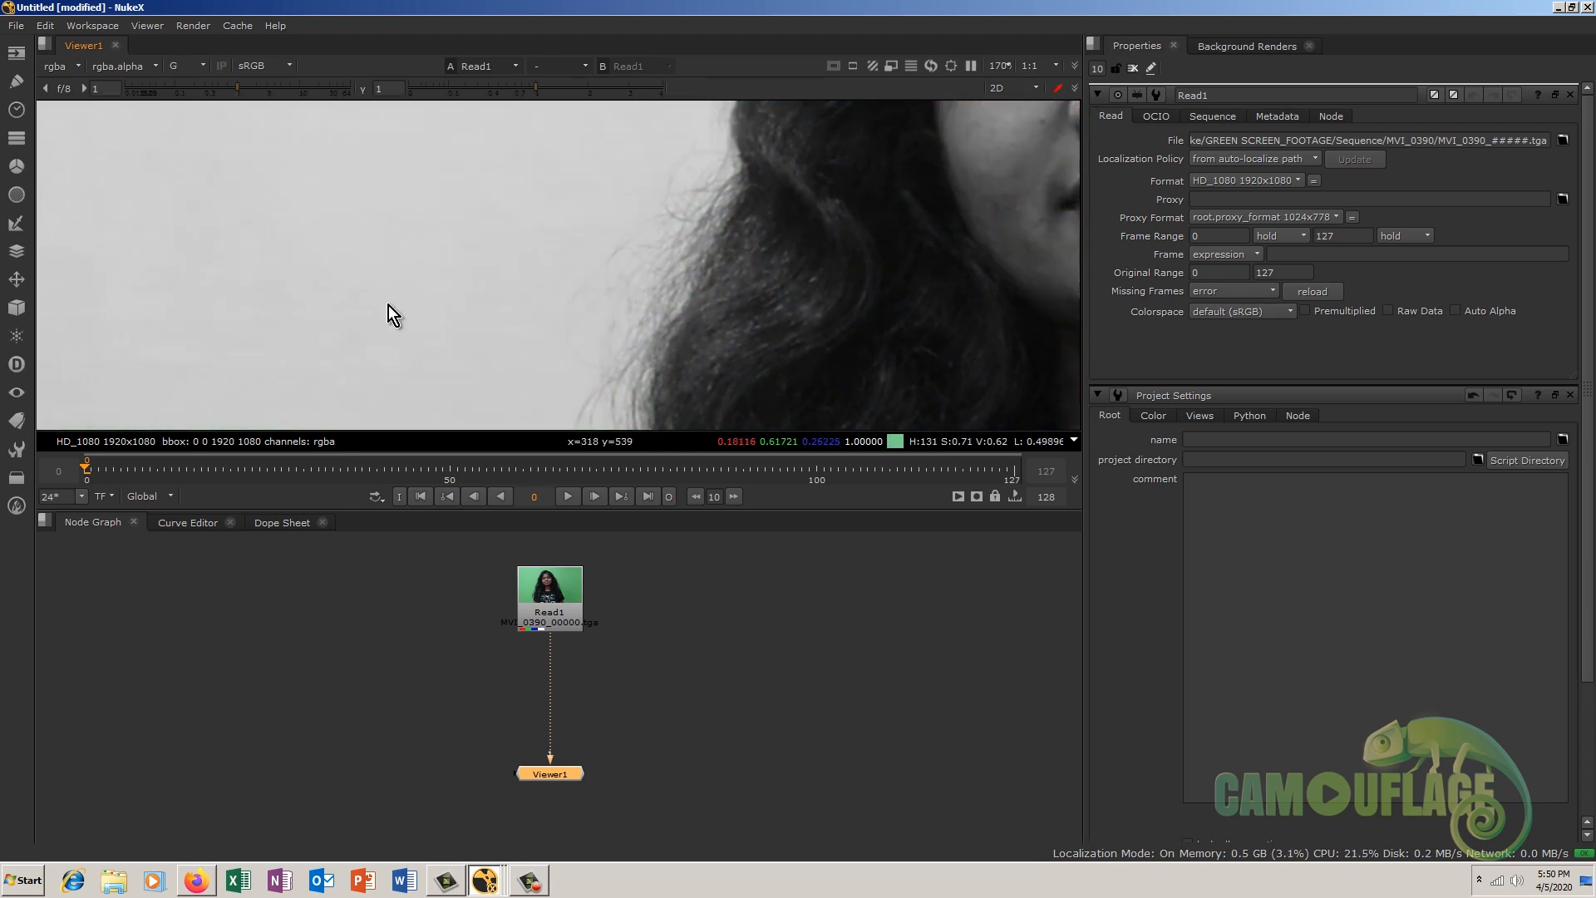
{"action": "key", "text": "b"}
{"action": "scroll", "coordinate": [840, 233], "scroll_direction": "down", "scroll_amount": 2}
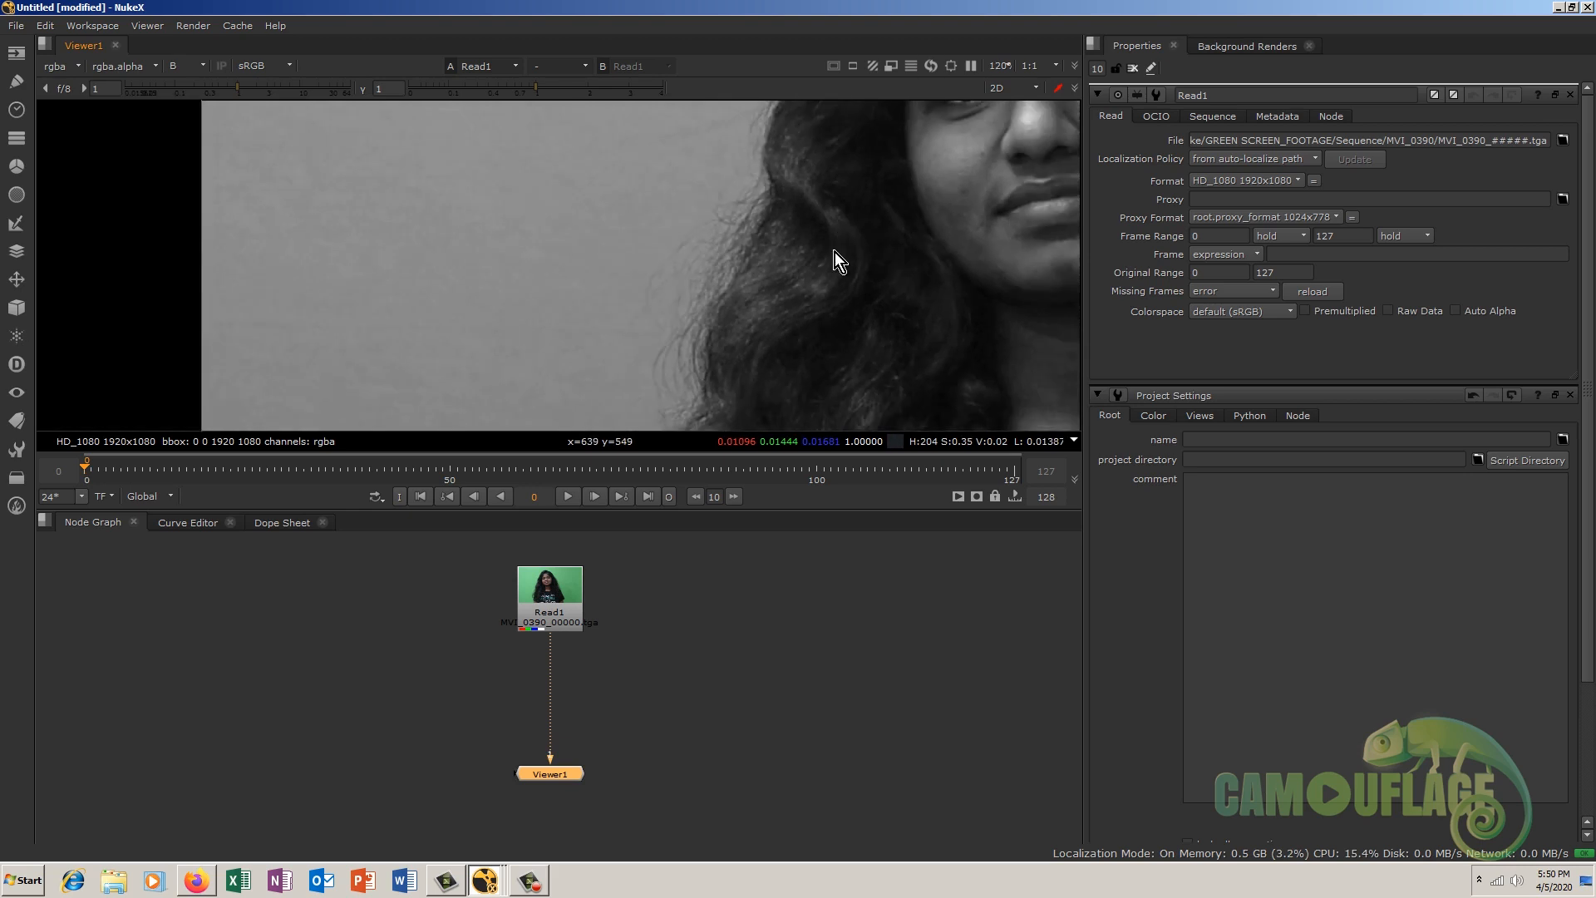
{"action": "middle_click_drag", "start_coordinate": [850, 353], "coordinate": [742, 219]}
{"action": "scroll", "coordinate": [843, 333], "scroll_direction": "down", "scroll_amount": 1}
{"action": "middle_click_drag", "start_coordinate": [981, 291], "coordinate": [458, 416]}
{"action": "scroll", "coordinate": [203, 289], "scroll_direction": "down", "scroll_amount": 1}
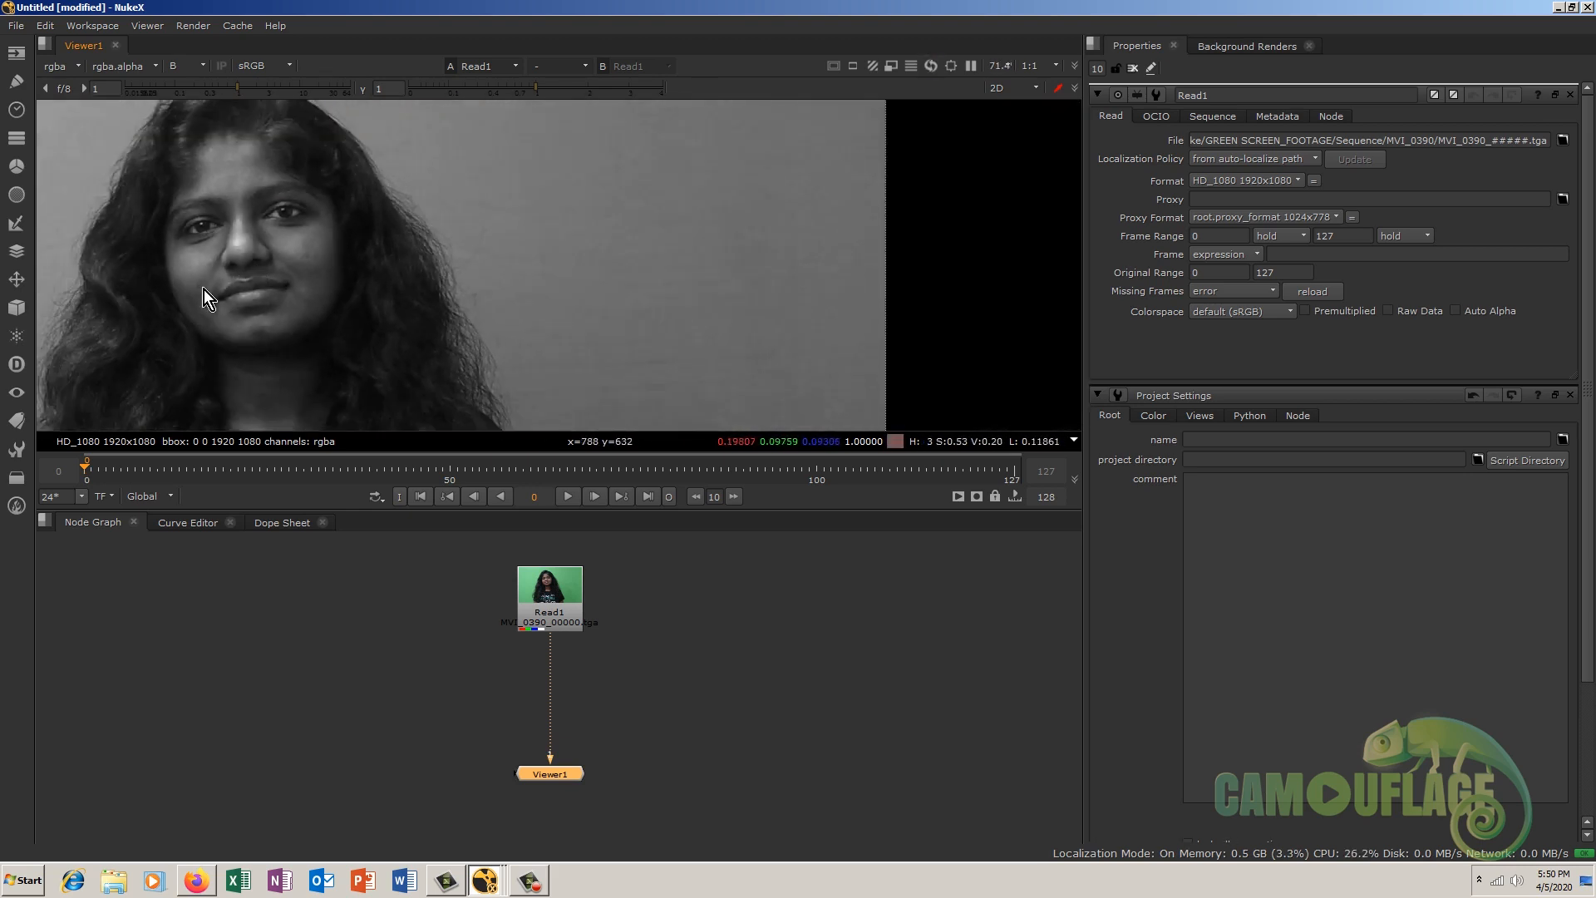
{"action": "middle_click_drag", "start_coordinate": [203, 289], "coordinate": [687, 264]}
{"action": "key", "text": "b"}
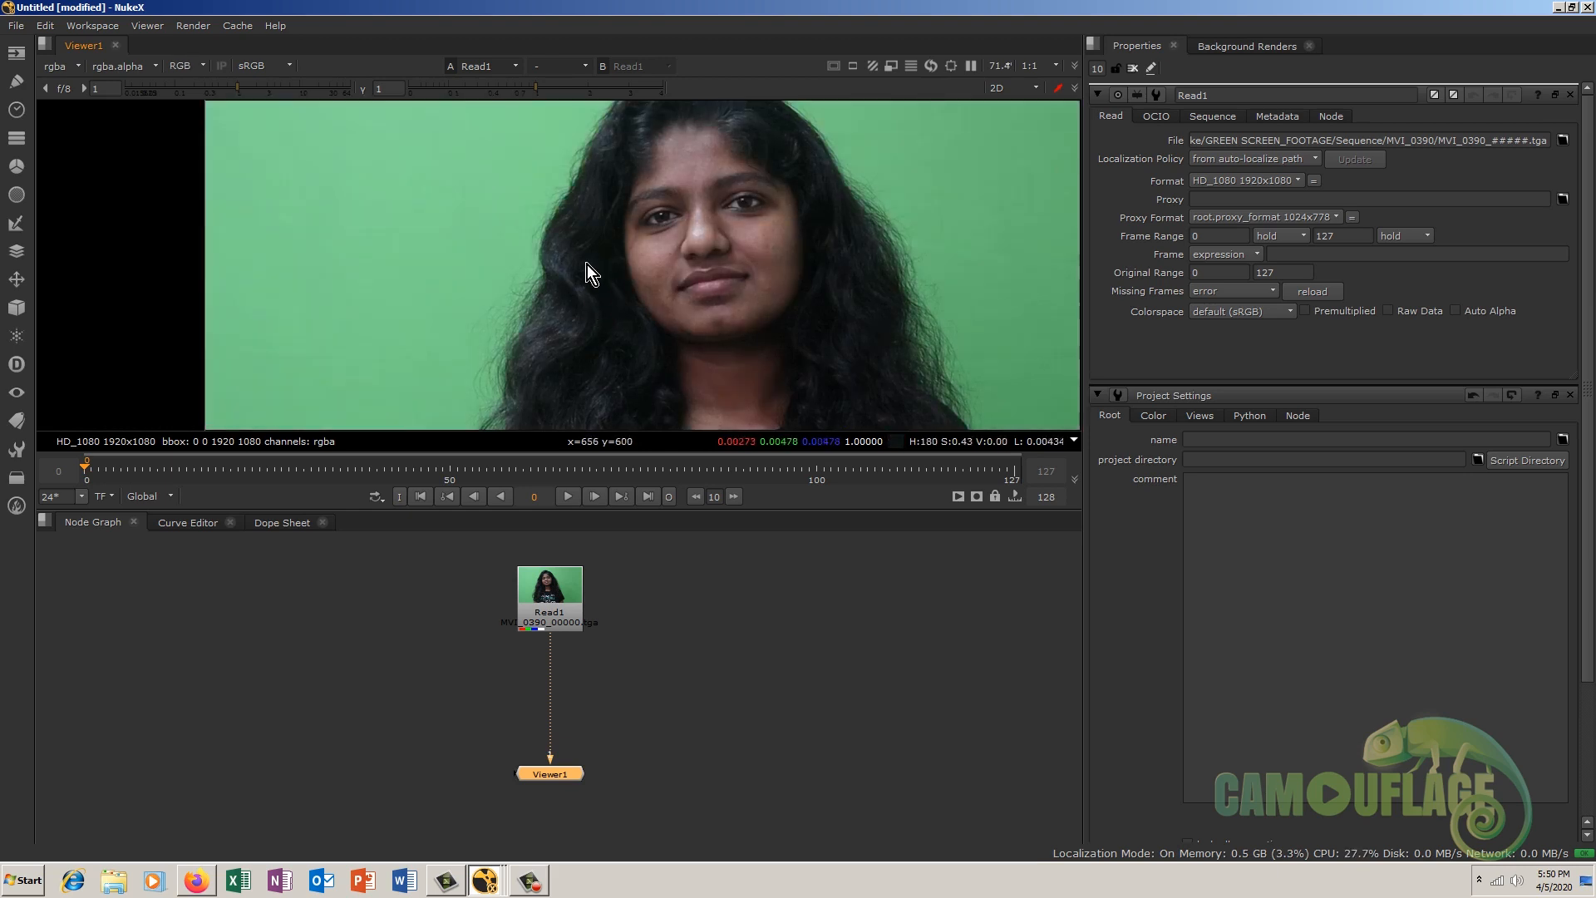
Step: Add a Denoise node after Read1 and place its noise analysis region on the plain green backdrop beside the hair
{"action": "left_click", "coordinate": [548, 602]}
{"action": "key", "text": "Tab"}
{"action": "type", "text": "denoise [Filter"}
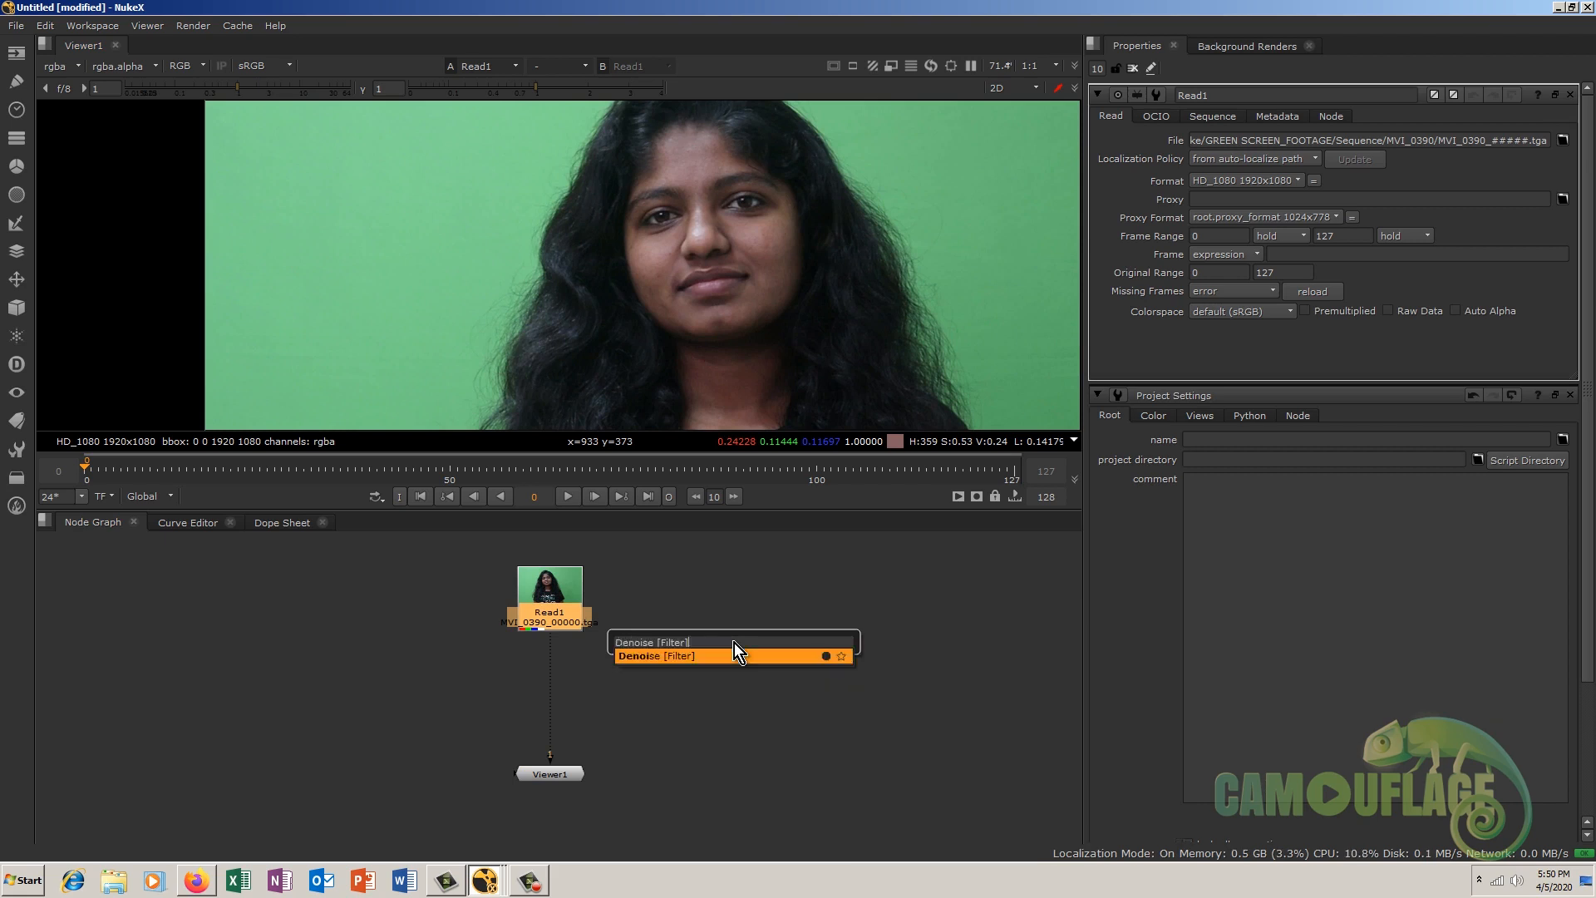
{"action": "key", "text": "Return"}
{"action": "left_click_drag", "start_coordinate": [565, 655], "coordinate": [565, 678]}
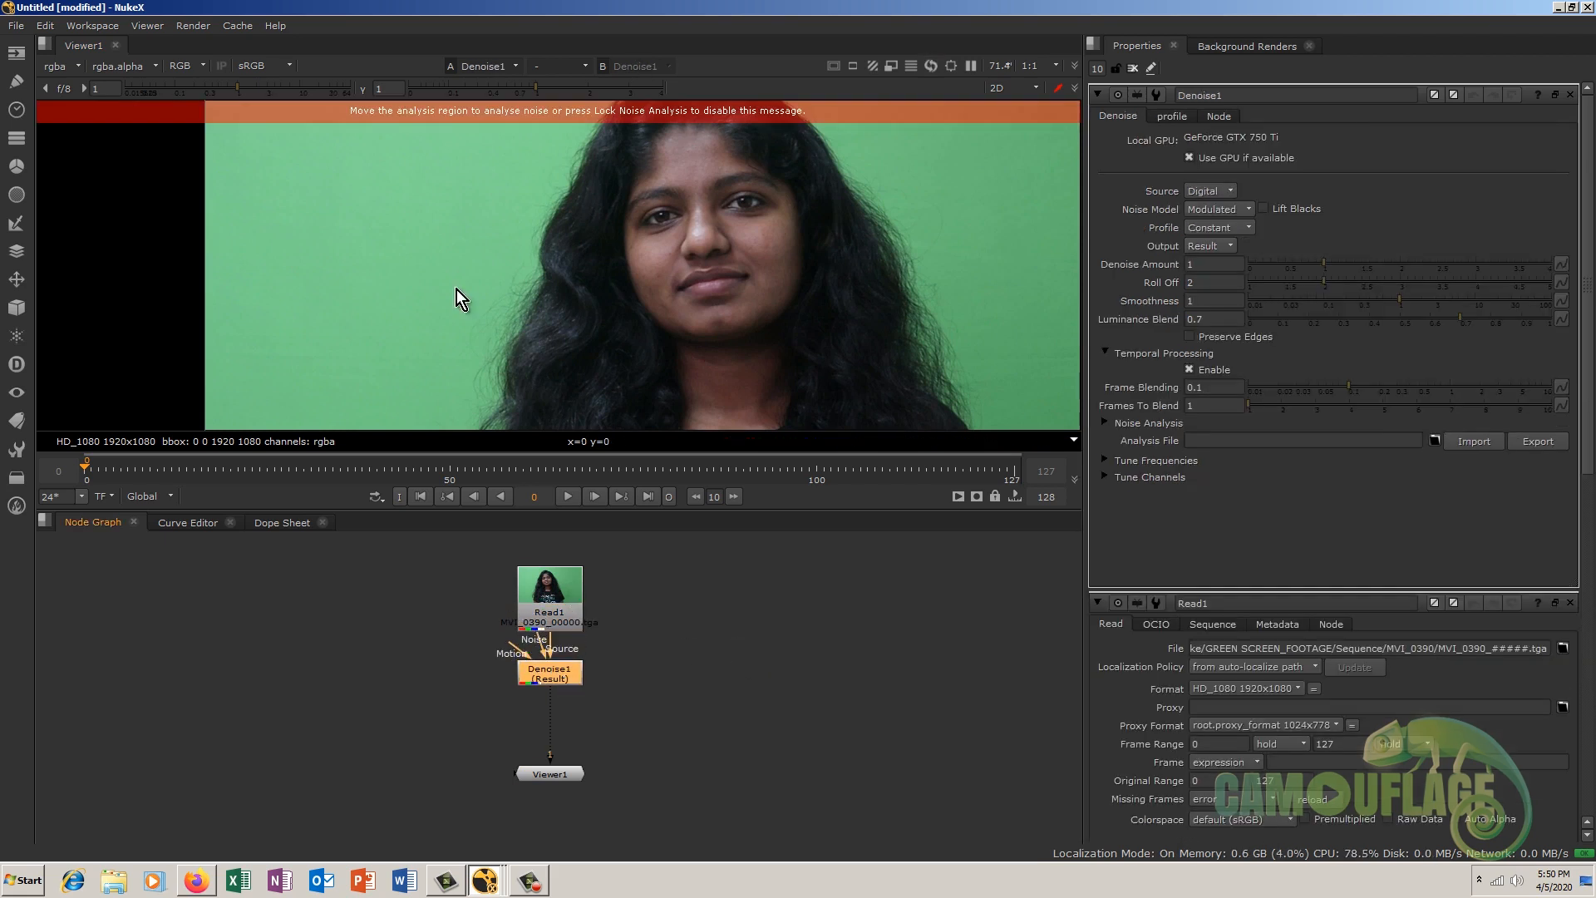
{"action": "scroll", "coordinate": [500, 274], "scroll_direction": "down", "scroll_amount": 4}
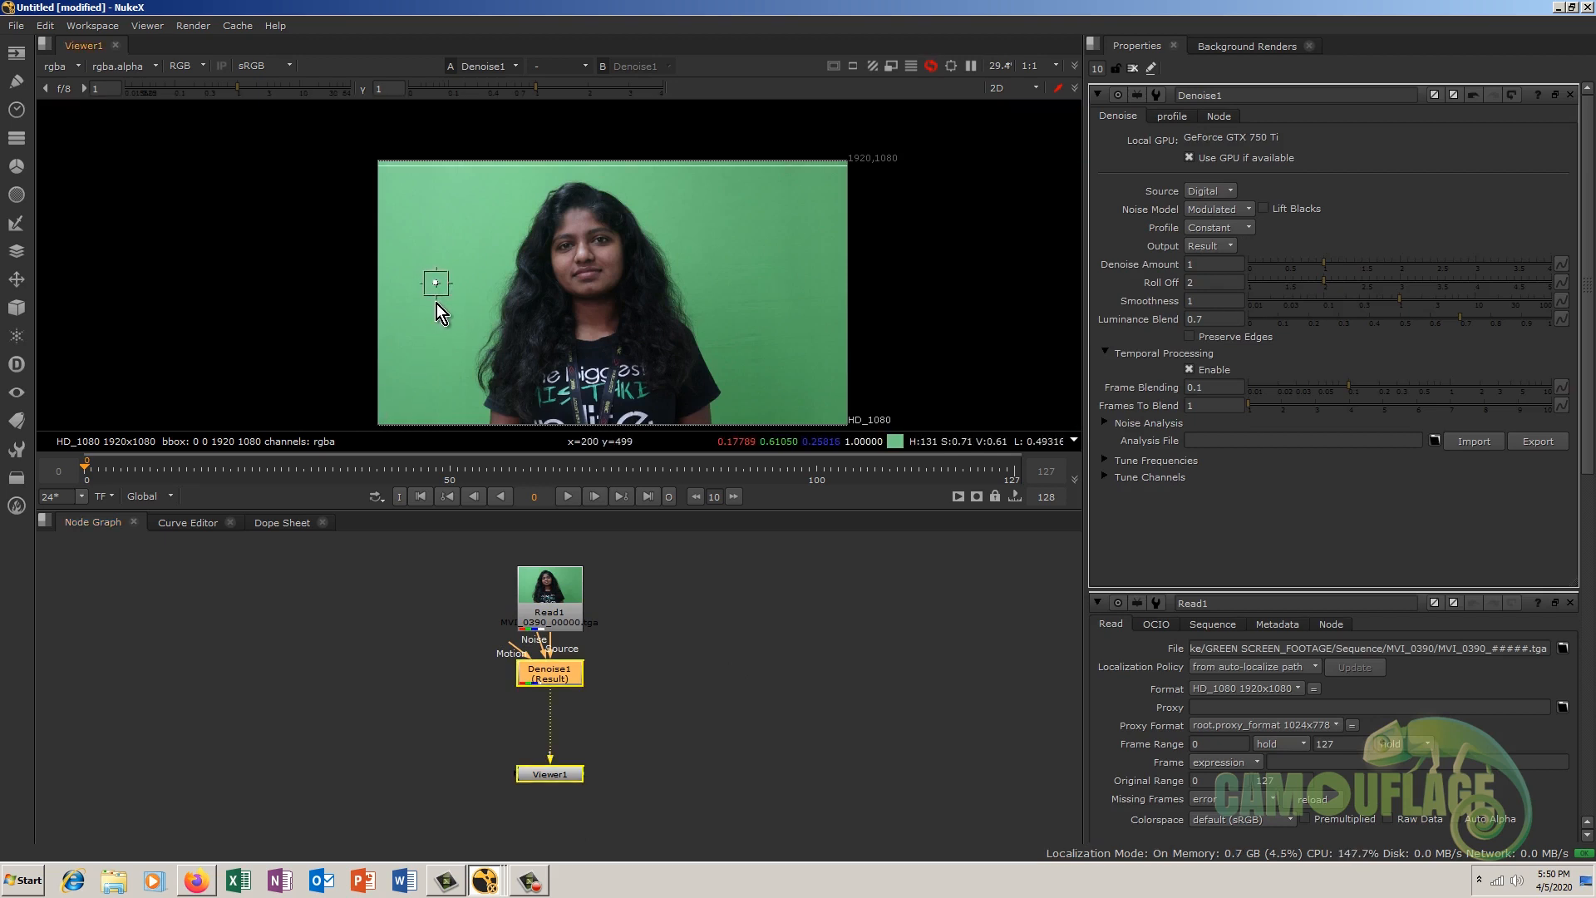
{"action": "scroll", "coordinate": [438, 302], "scroll_direction": "up", "scroll_amount": 3}
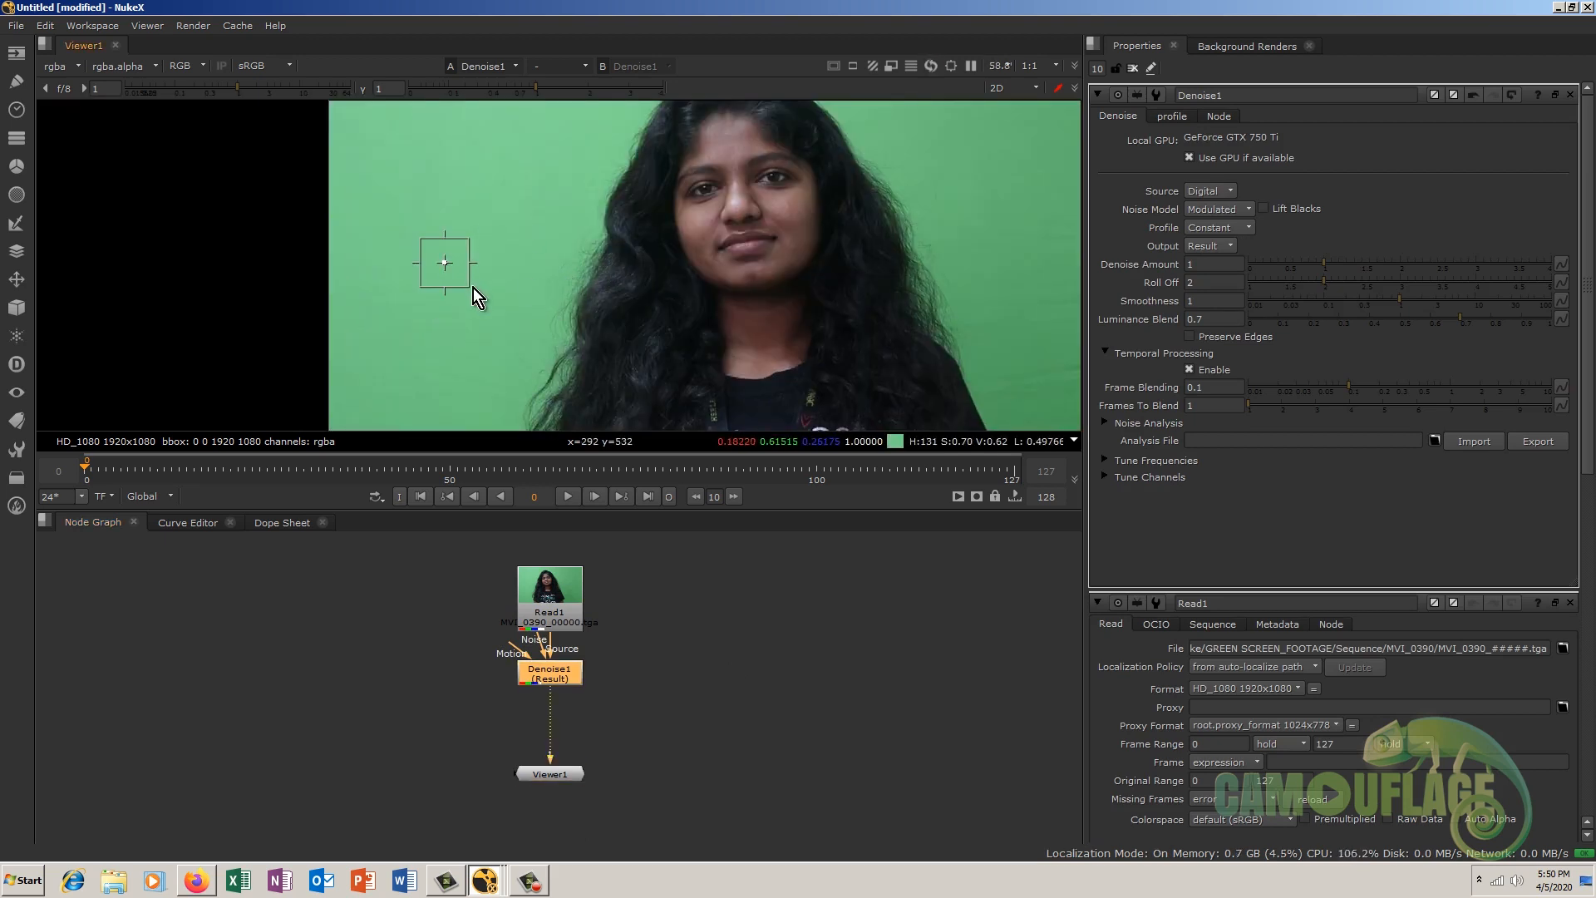
Step: Compare the blue channel with Denoise1 disabled and enabled, ending with the node on and full colour displayed
{"action": "key", "text": "b"}
{"action": "scroll", "coordinate": [442, 242], "scroll_direction": "up", "scroll_amount": 6}
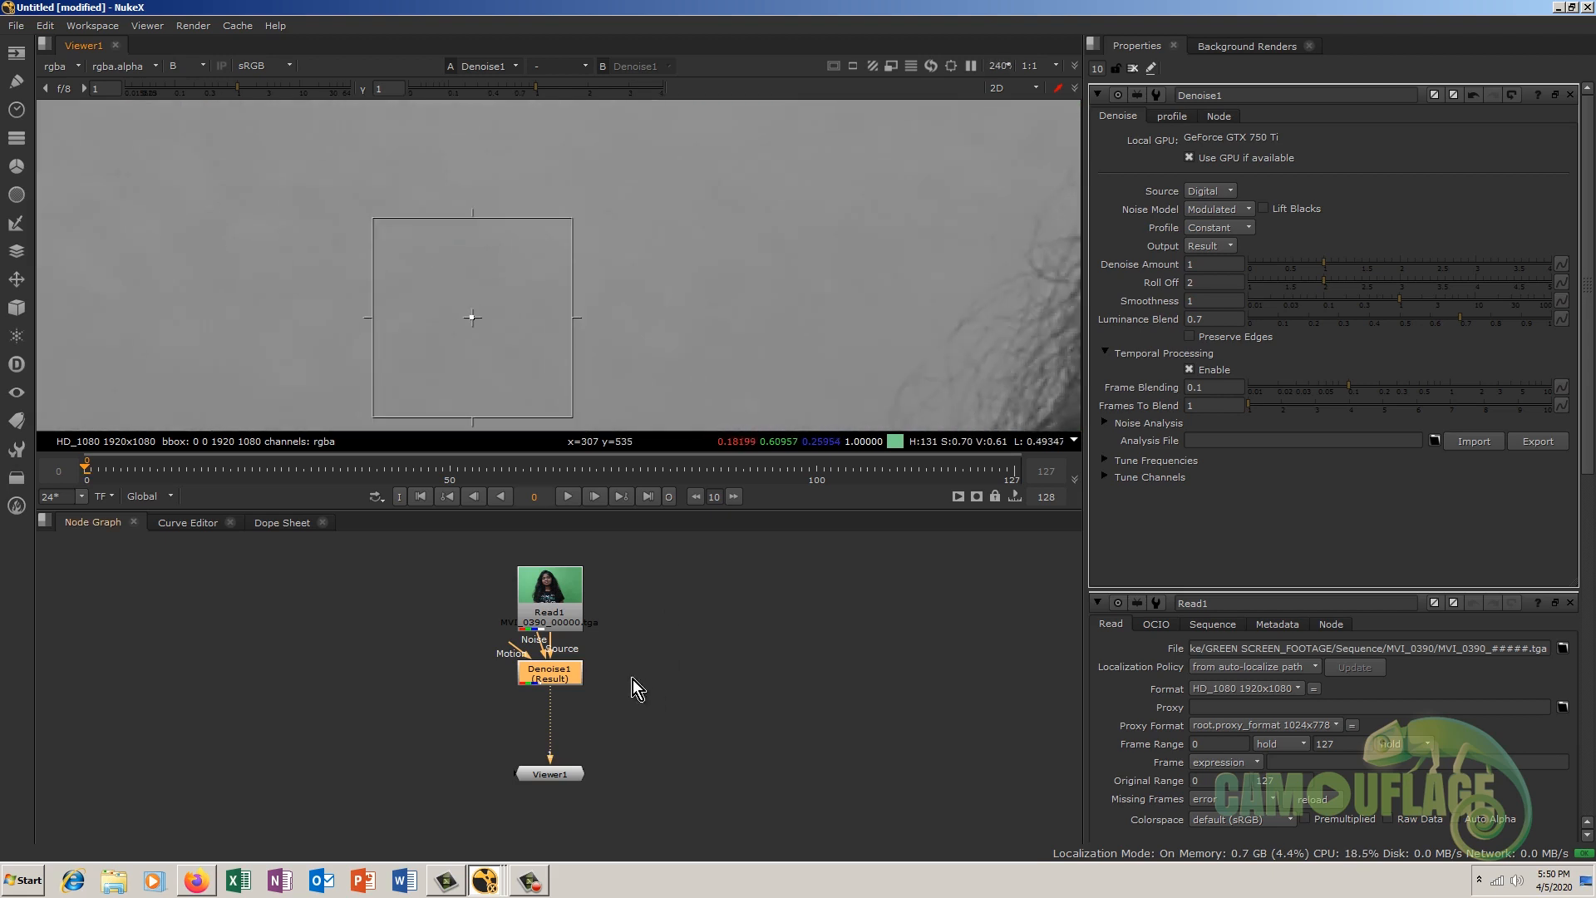
{"action": "key", "text": "d"}
{"action": "key", "text": "d"}
{"action": "key", "text": "d"}
{"action": "key", "text": "d"}
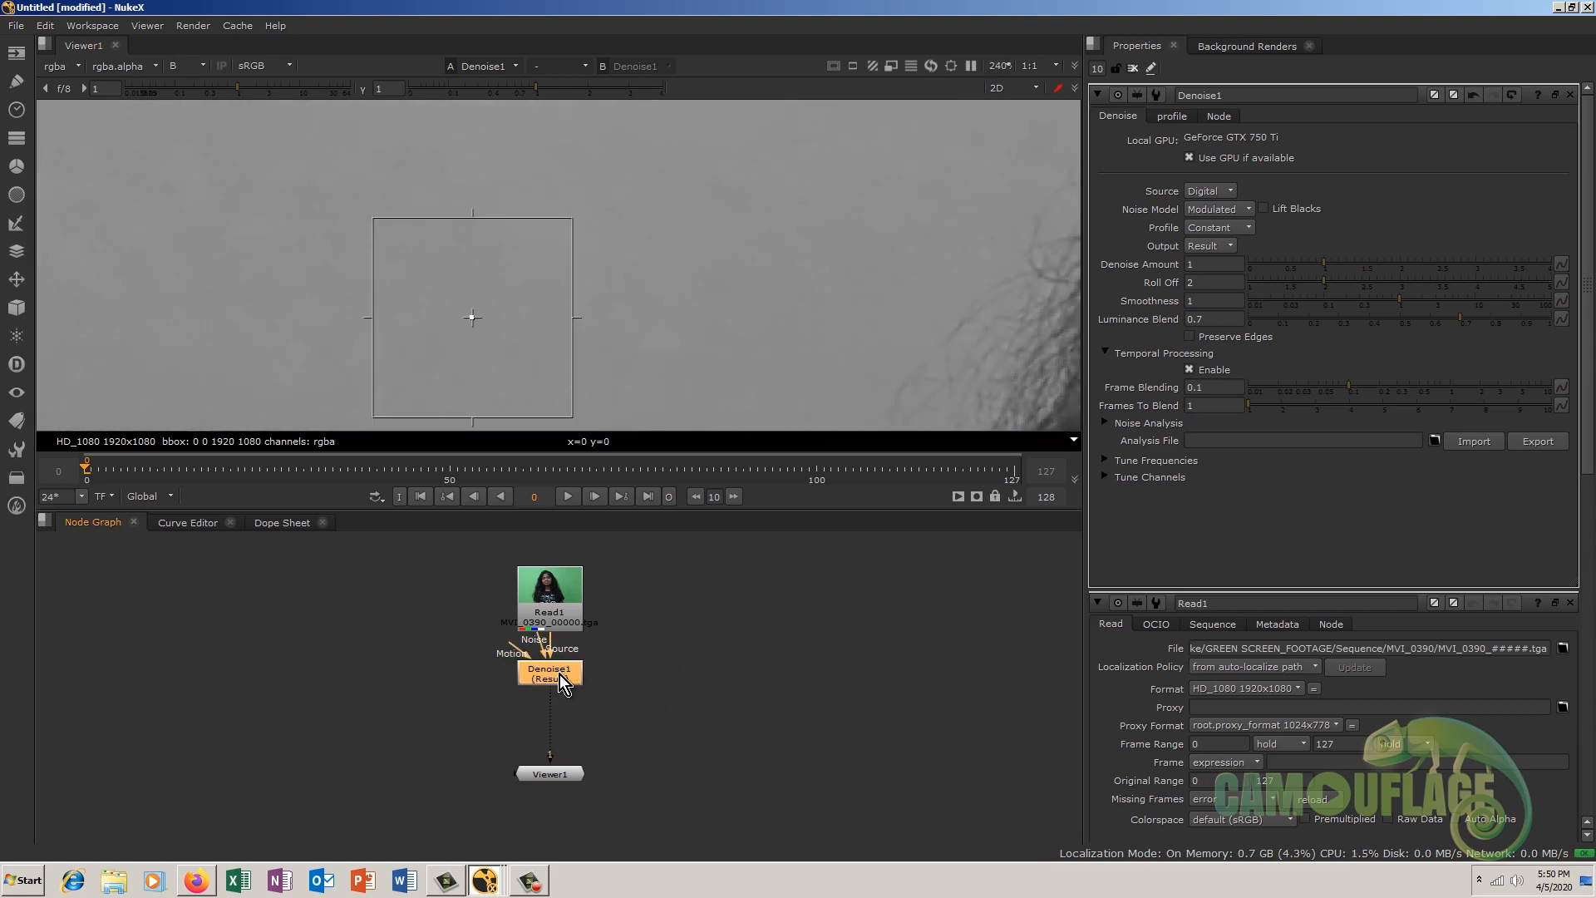
{"action": "key", "text": "d"}
{"action": "key", "text": "d"}
{"action": "scroll", "coordinate": [755, 343], "scroll_direction": "down", "scroll_amount": 5}
{"action": "middle_click_drag", "start_coordinate": [710, 296], "coordinate": [567, 181]}
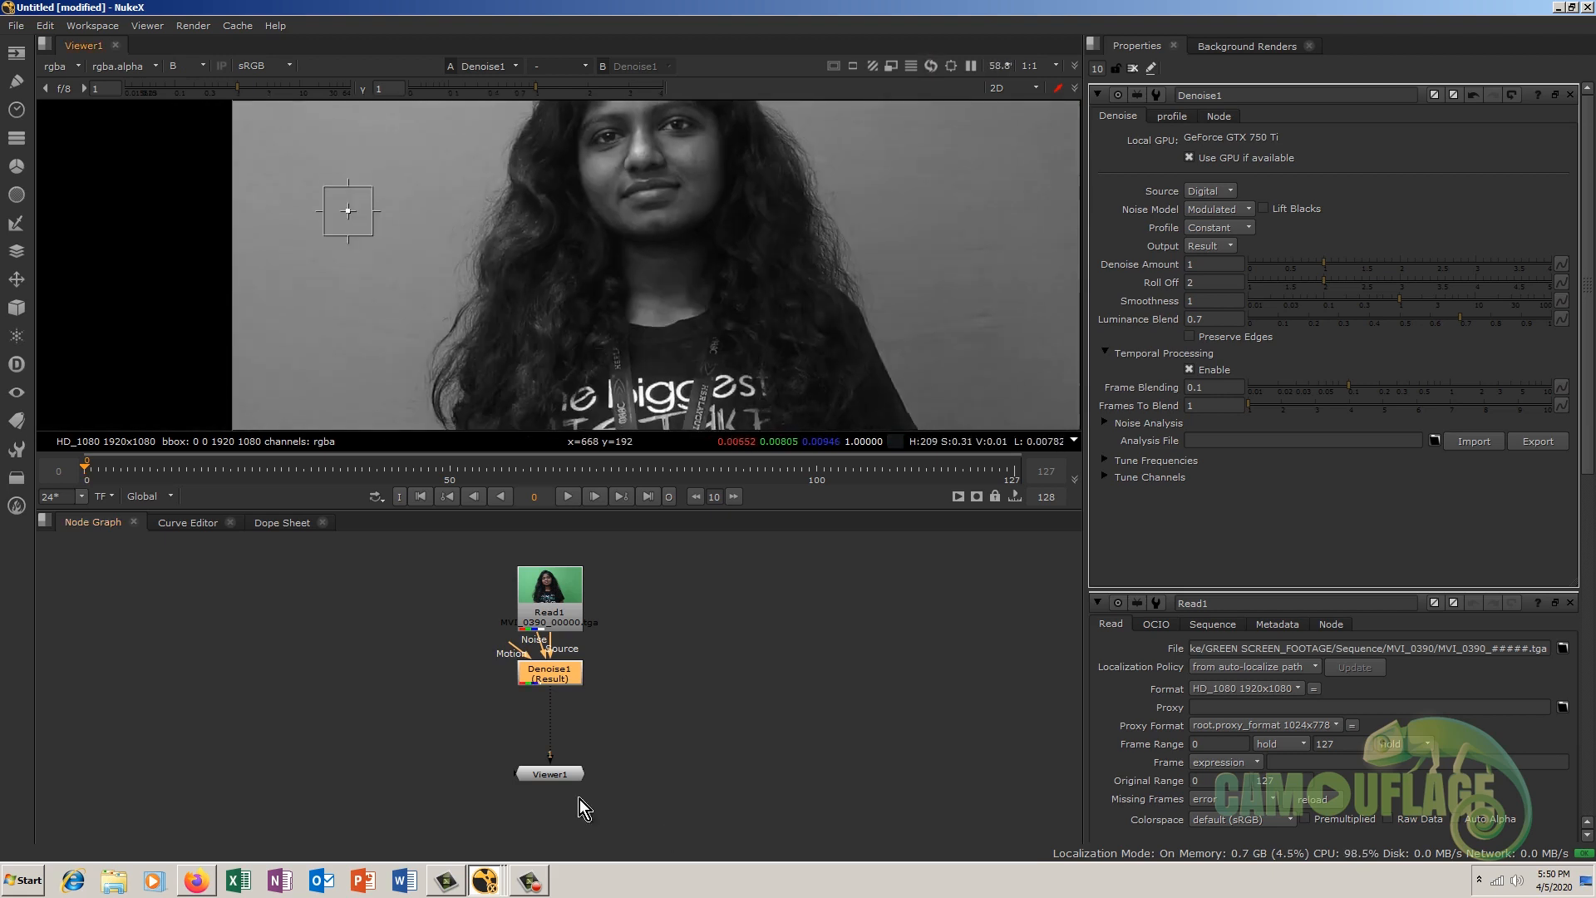
{"action": "key", "text": "b"}
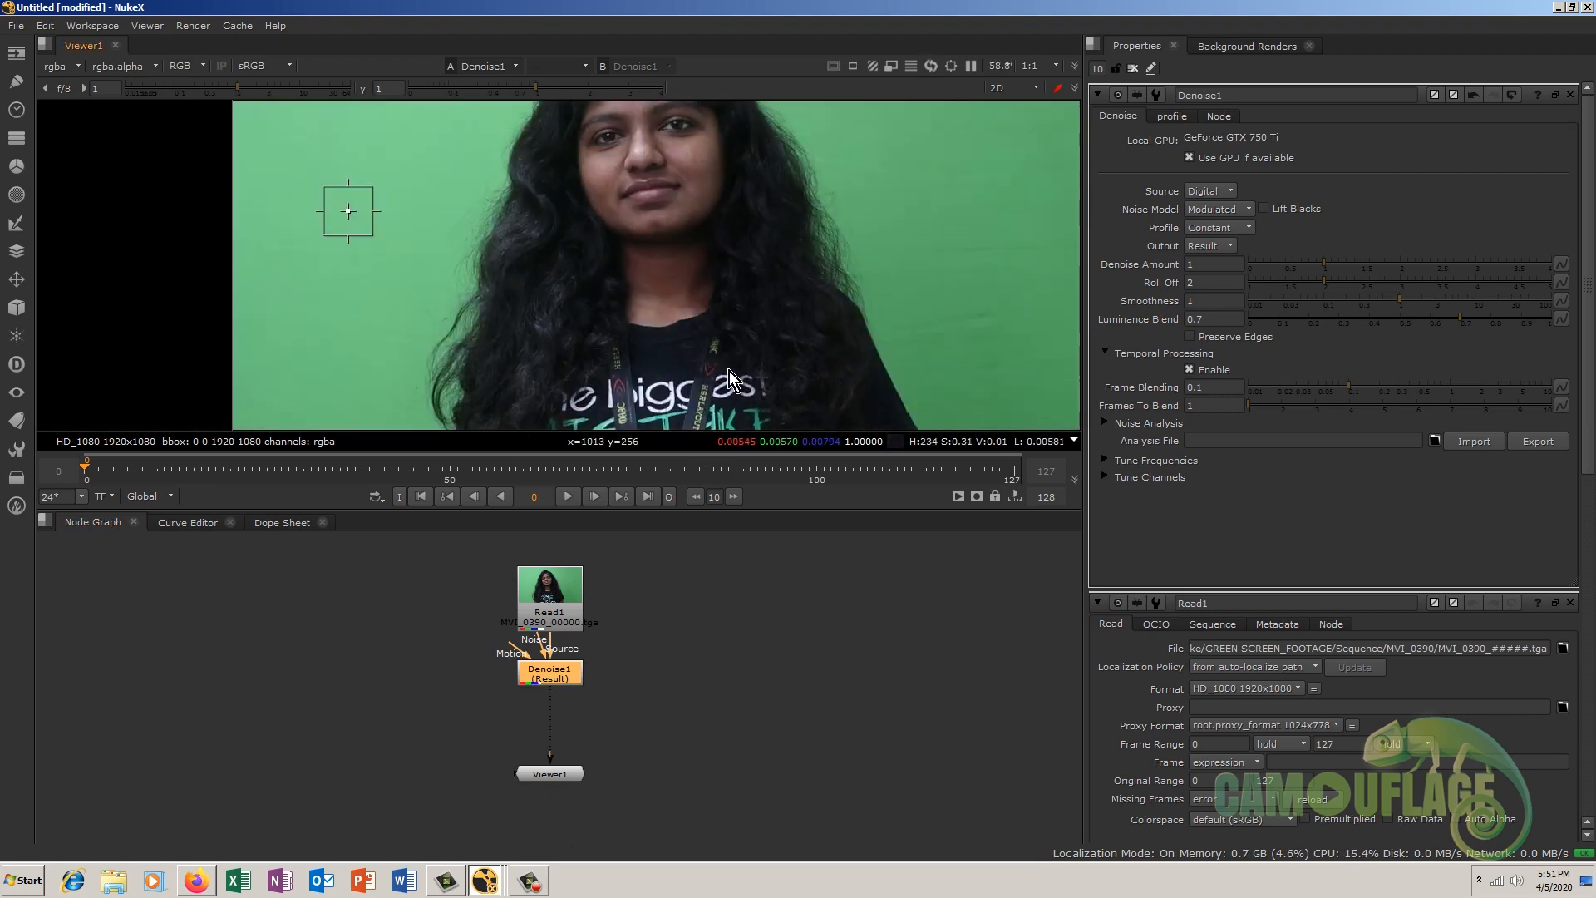
Step: Add a Keylight node between Denoise1 and Viewer1, spacing the nodes out vertically
{"action": "left_click_drag", "start_coordinate": [552, 778], "coordinate": [552, 833]}
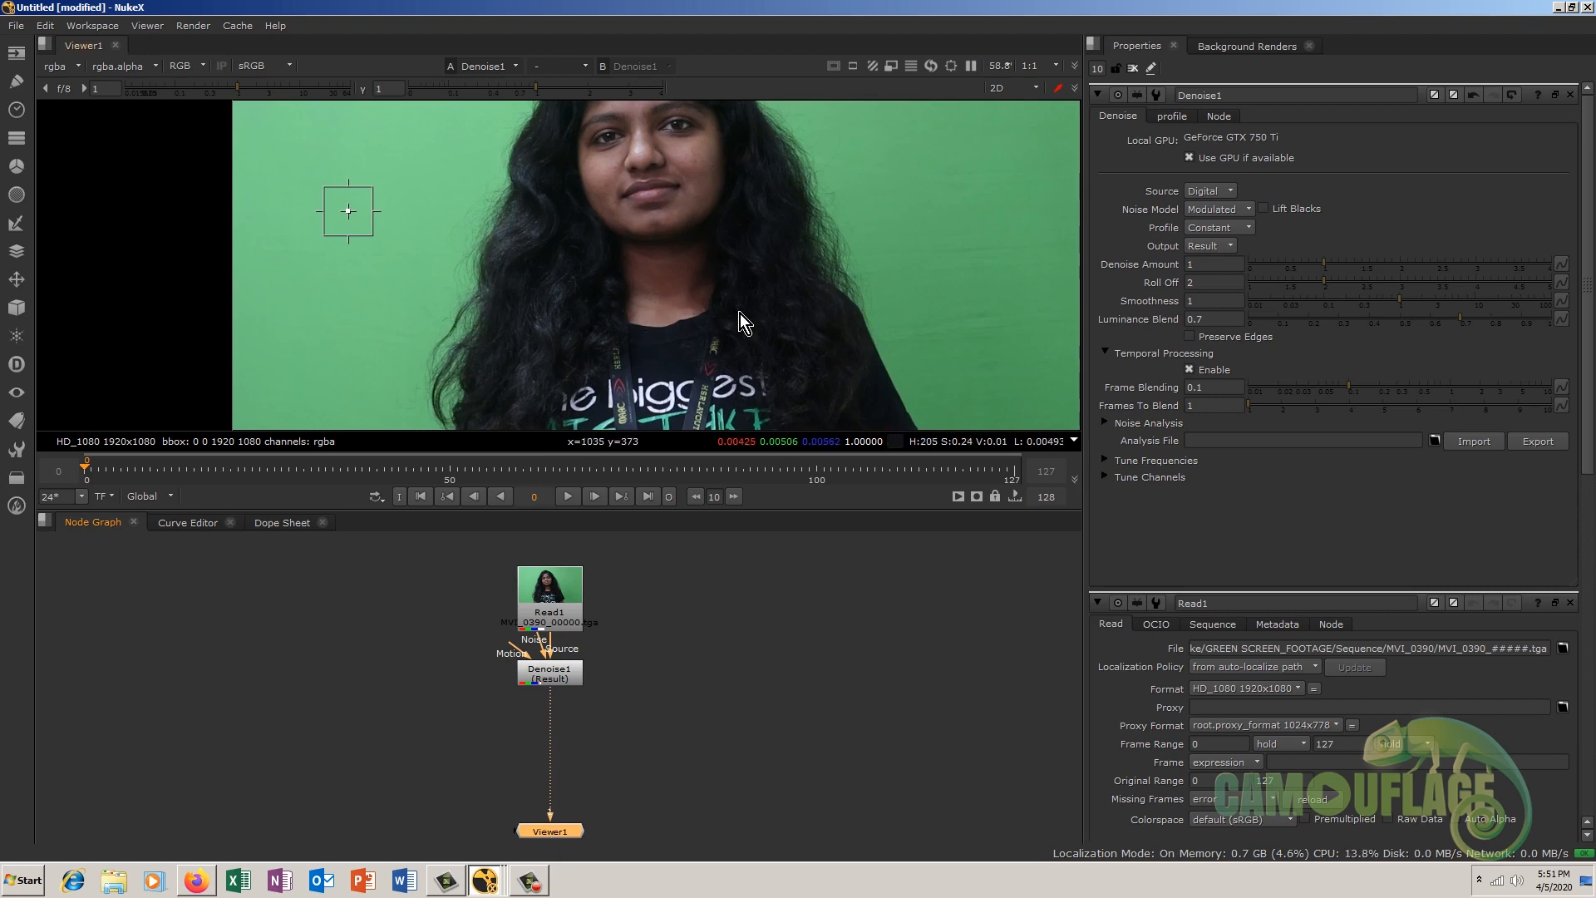
{"action": "left_click", "coordinate": [548, 670]}
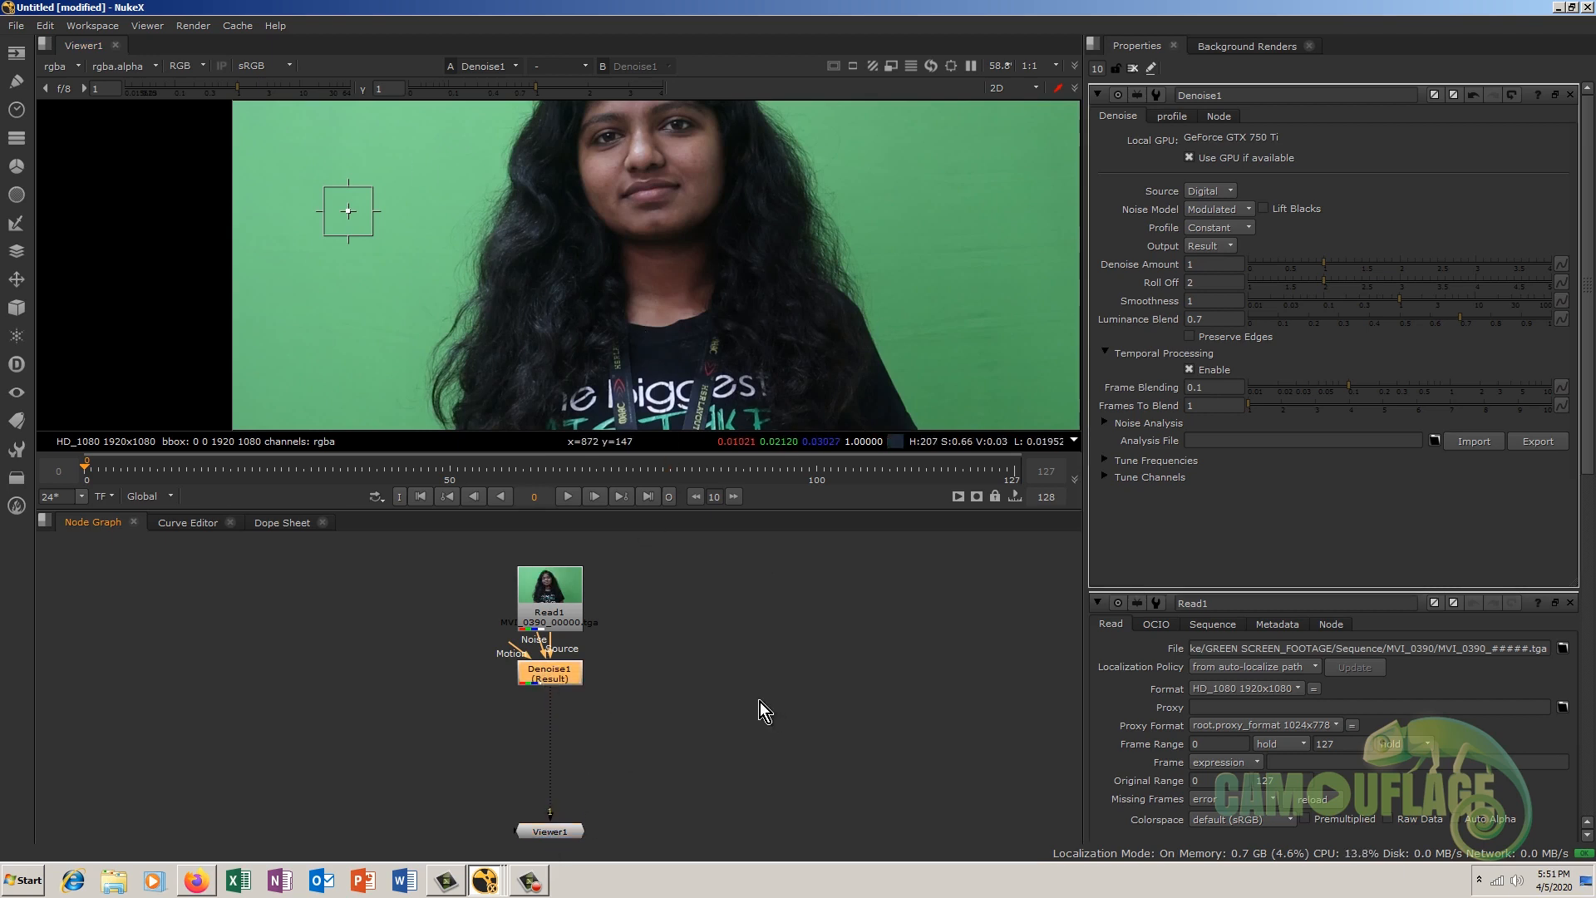
{"action": "key", "text": "Tab"}
{"action": "type", "text": "keyligh"}
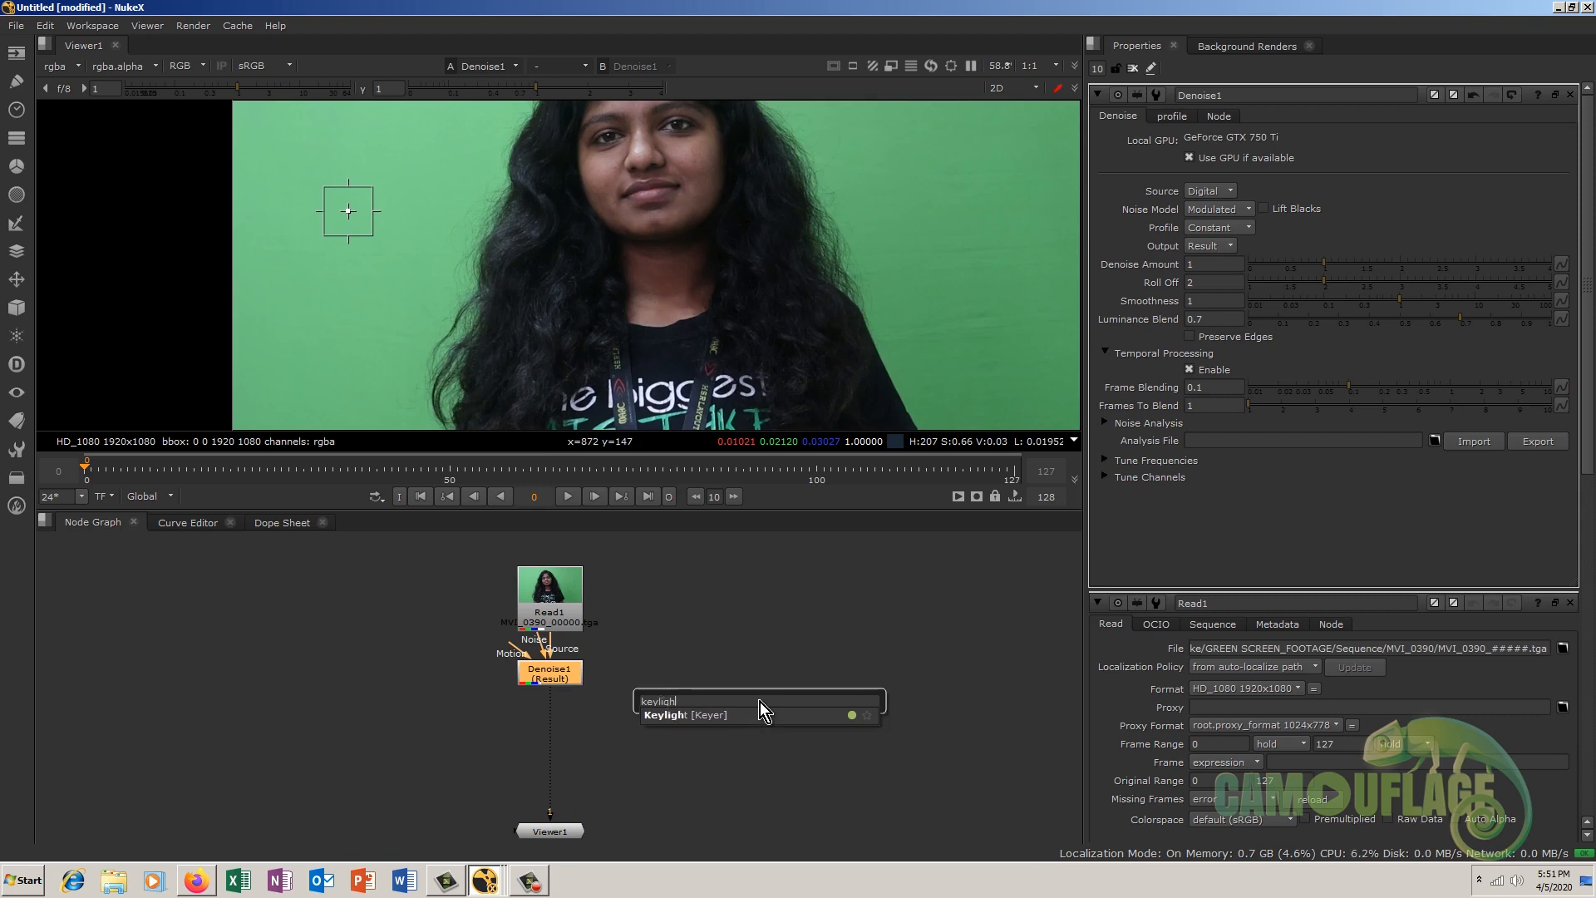
{"action": "key", "text": "Down"}
{"action": "key", "text": "Return"}
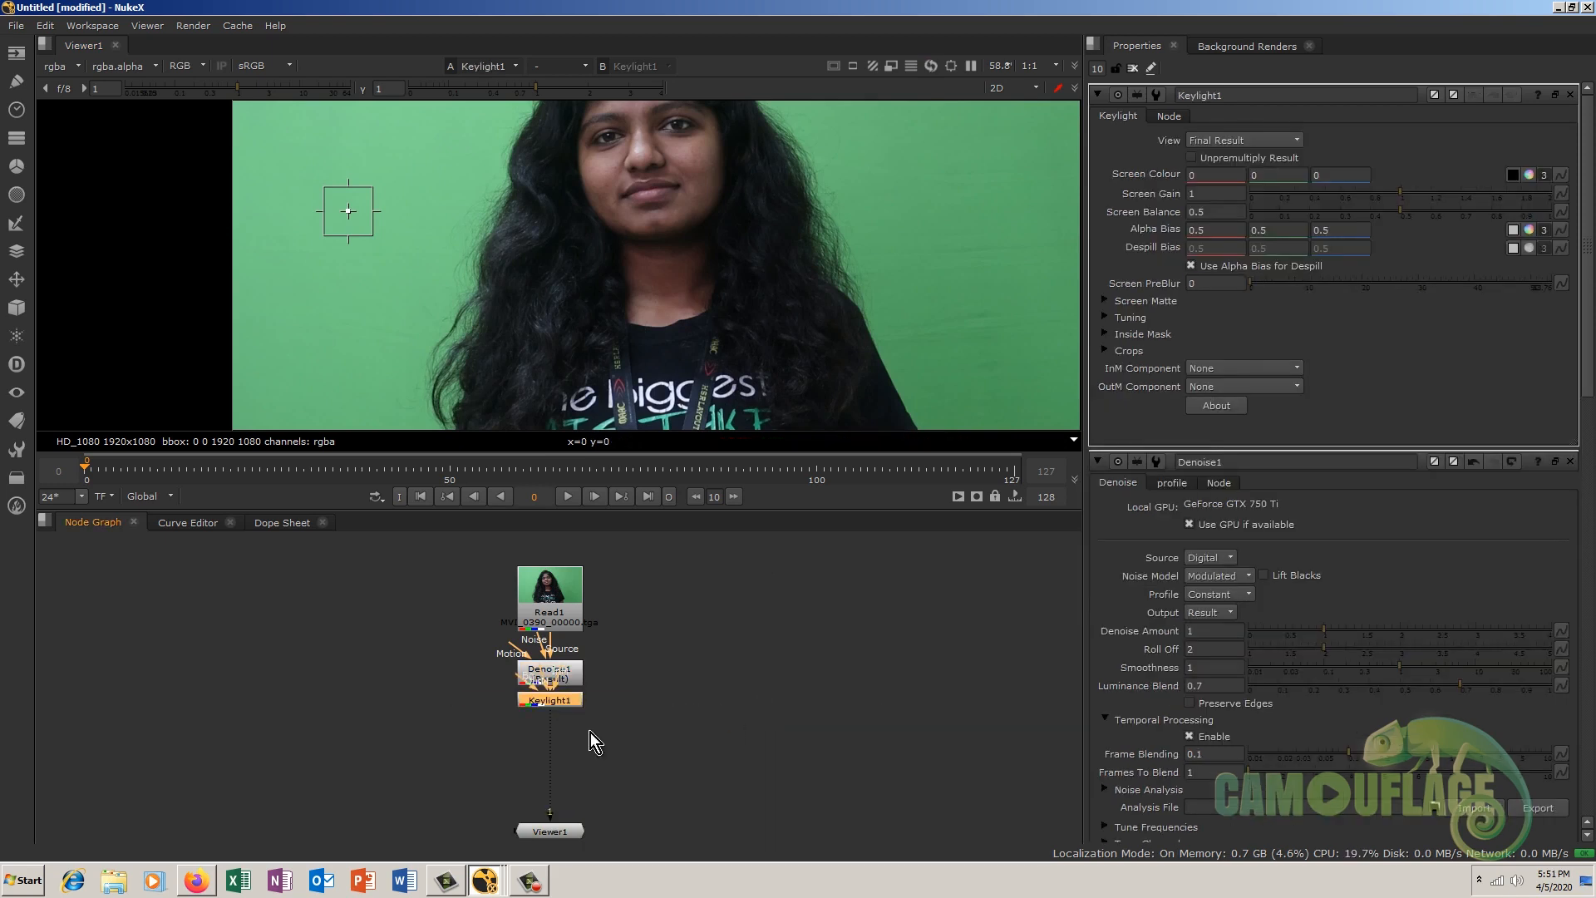
{"action": "left_click_drag", "start_coordinate": [554, 706], "coordinate": [554, 748]}
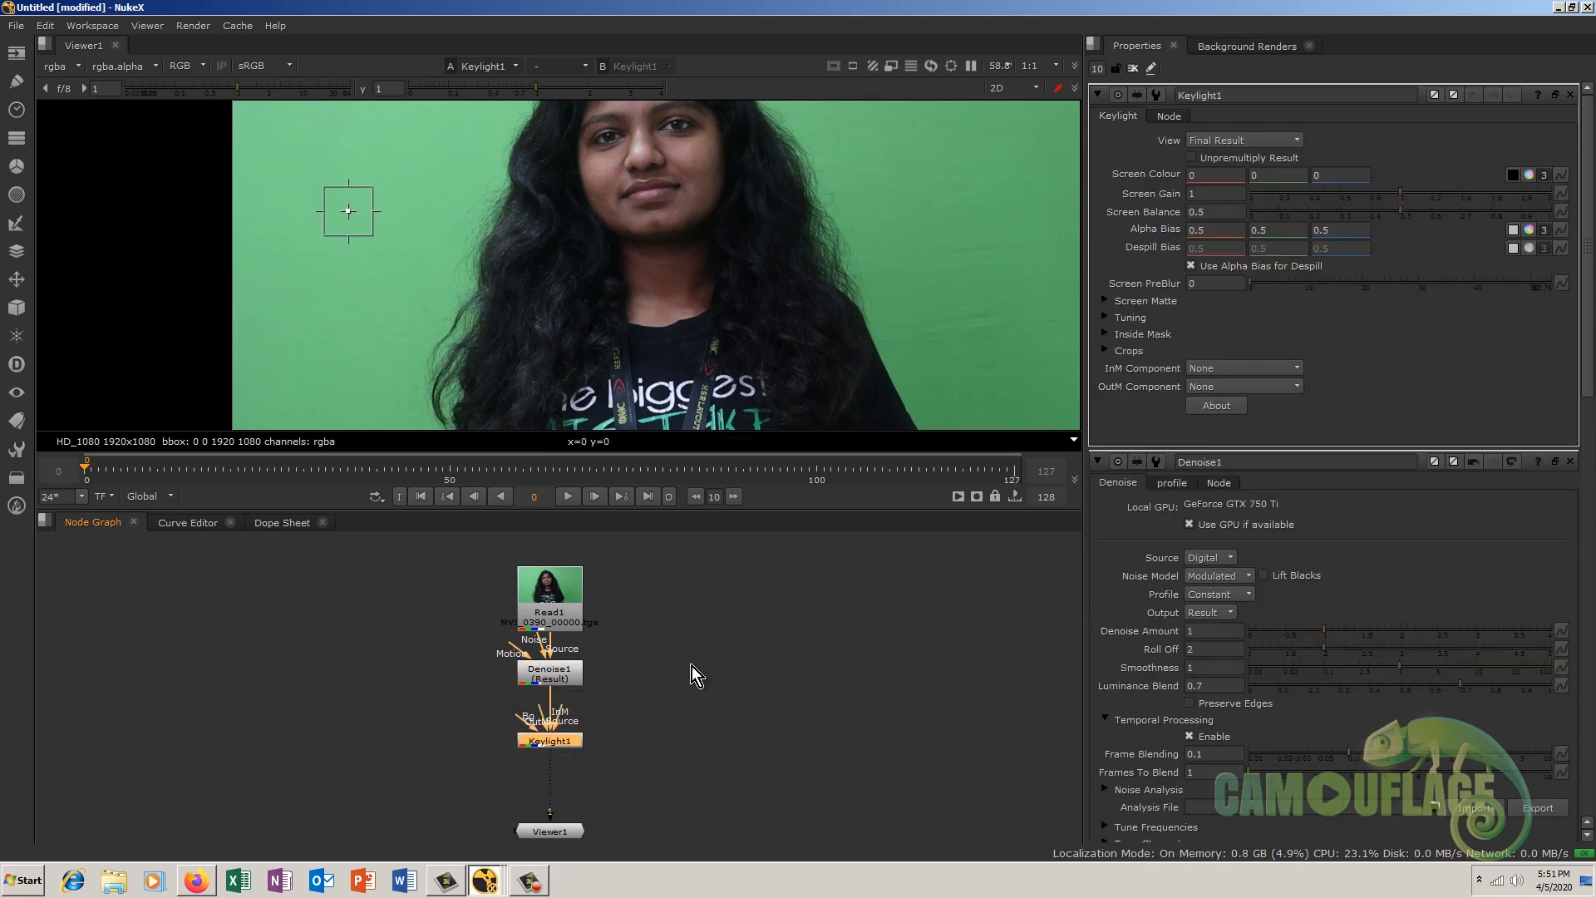
Step: Sample Keylight1's Screen Colour from the green backdrop close to the hair beside the forehead, and display the alpha channel
{"action": "left_click", "coordinate": [1514, 179]}
{"action": "middle_click_drag", "start_coordinate": [522, 210], "coordinate": [526, 311]}
{"action": "scroll", "coordinate": [611, 220], "scroll_direction": "down", "scroll_amount": 1}
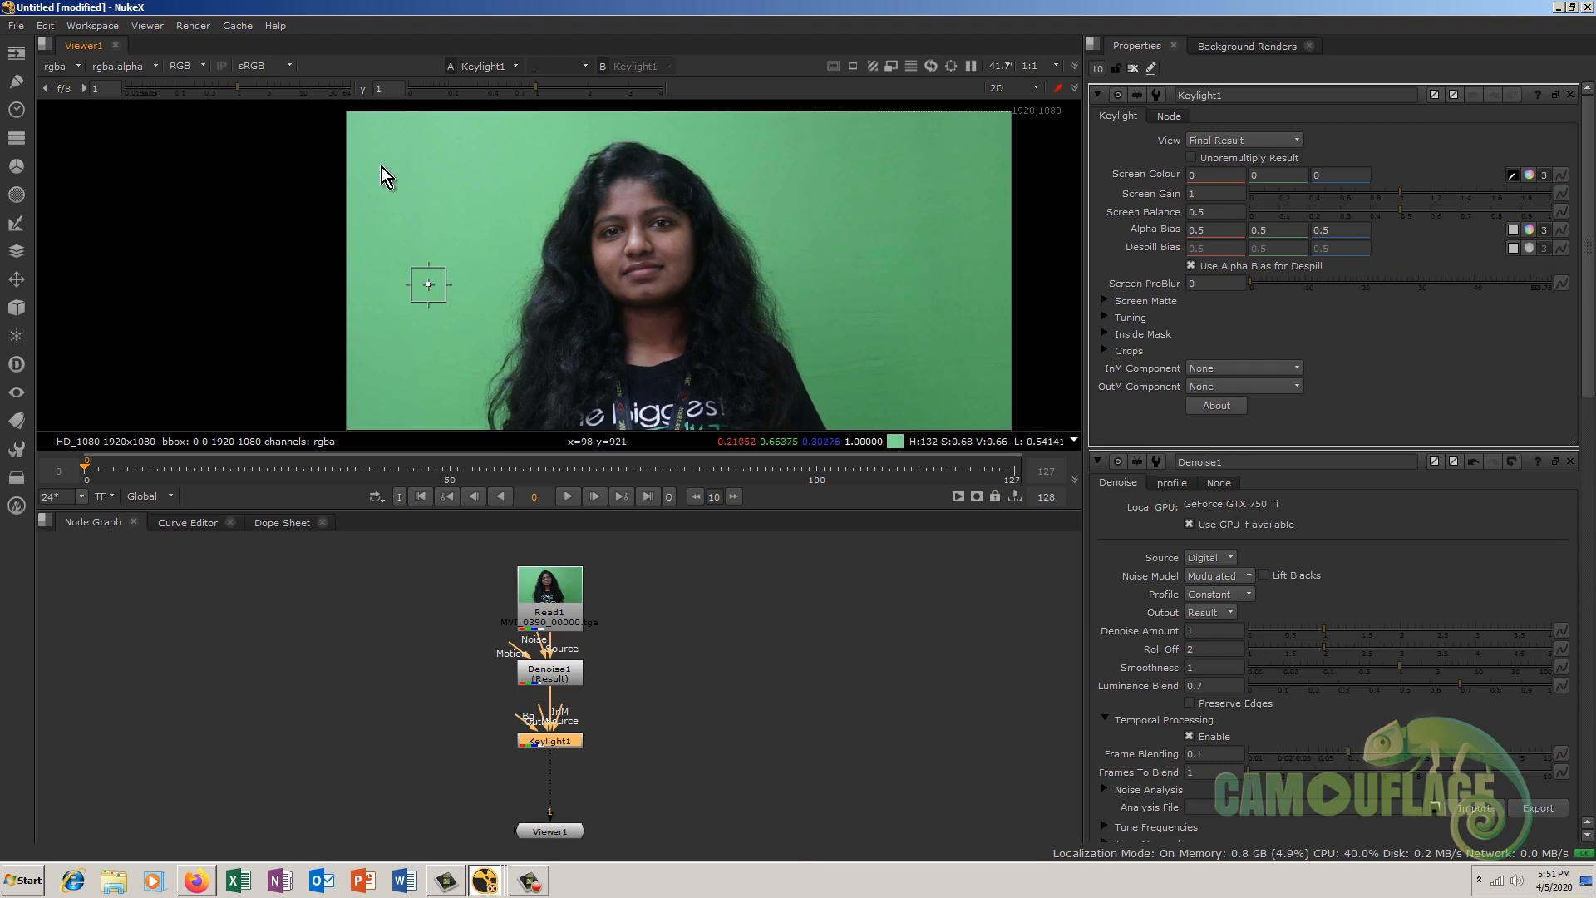
{"action": "scroll", "coordinate": [397, 177], "scroll_direction": "up", "scroll_amount": 2}
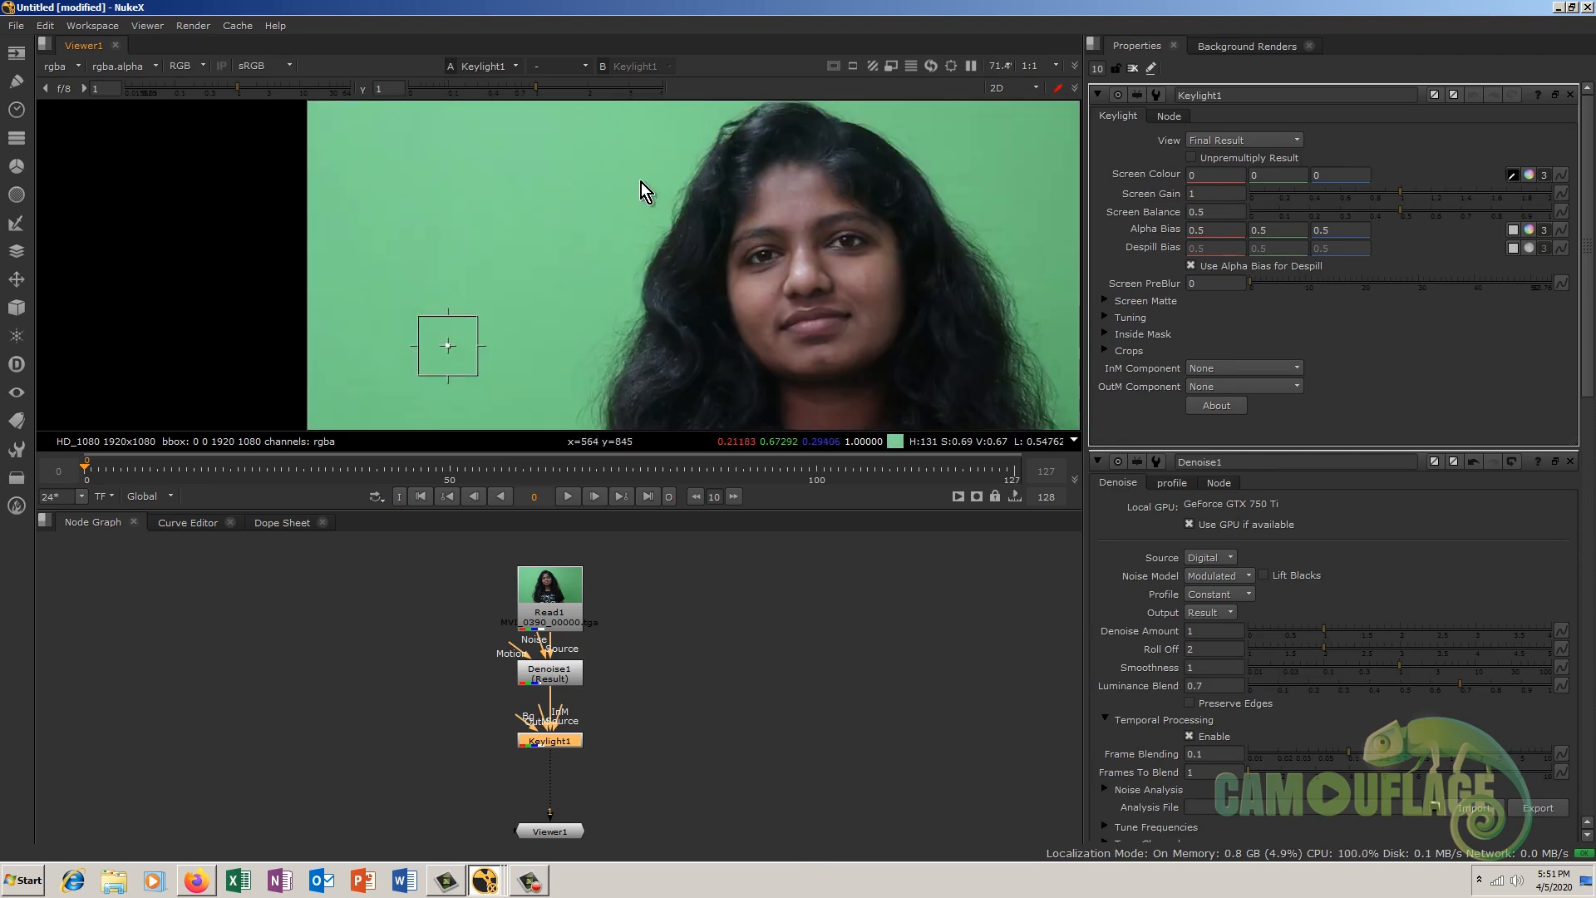
{"action": "scroll", "coordinate": [645, 191], "scroll_direction": "up", "scroll_amount": 3}
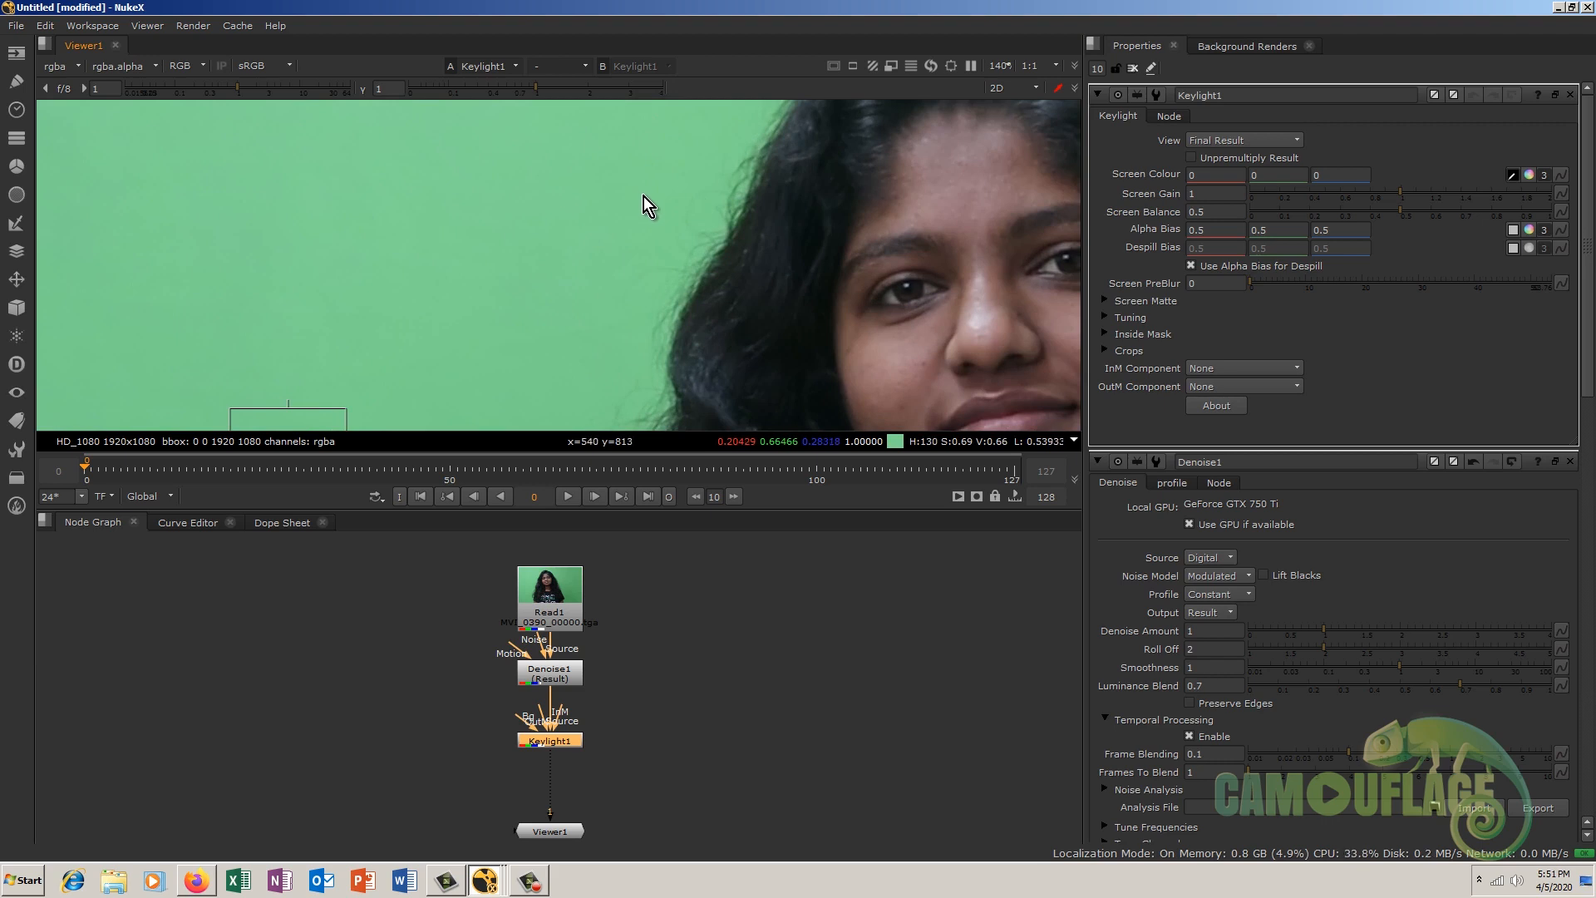
{"action": "left_click", "coordinate": [656, 196], "text": "ctrl"}
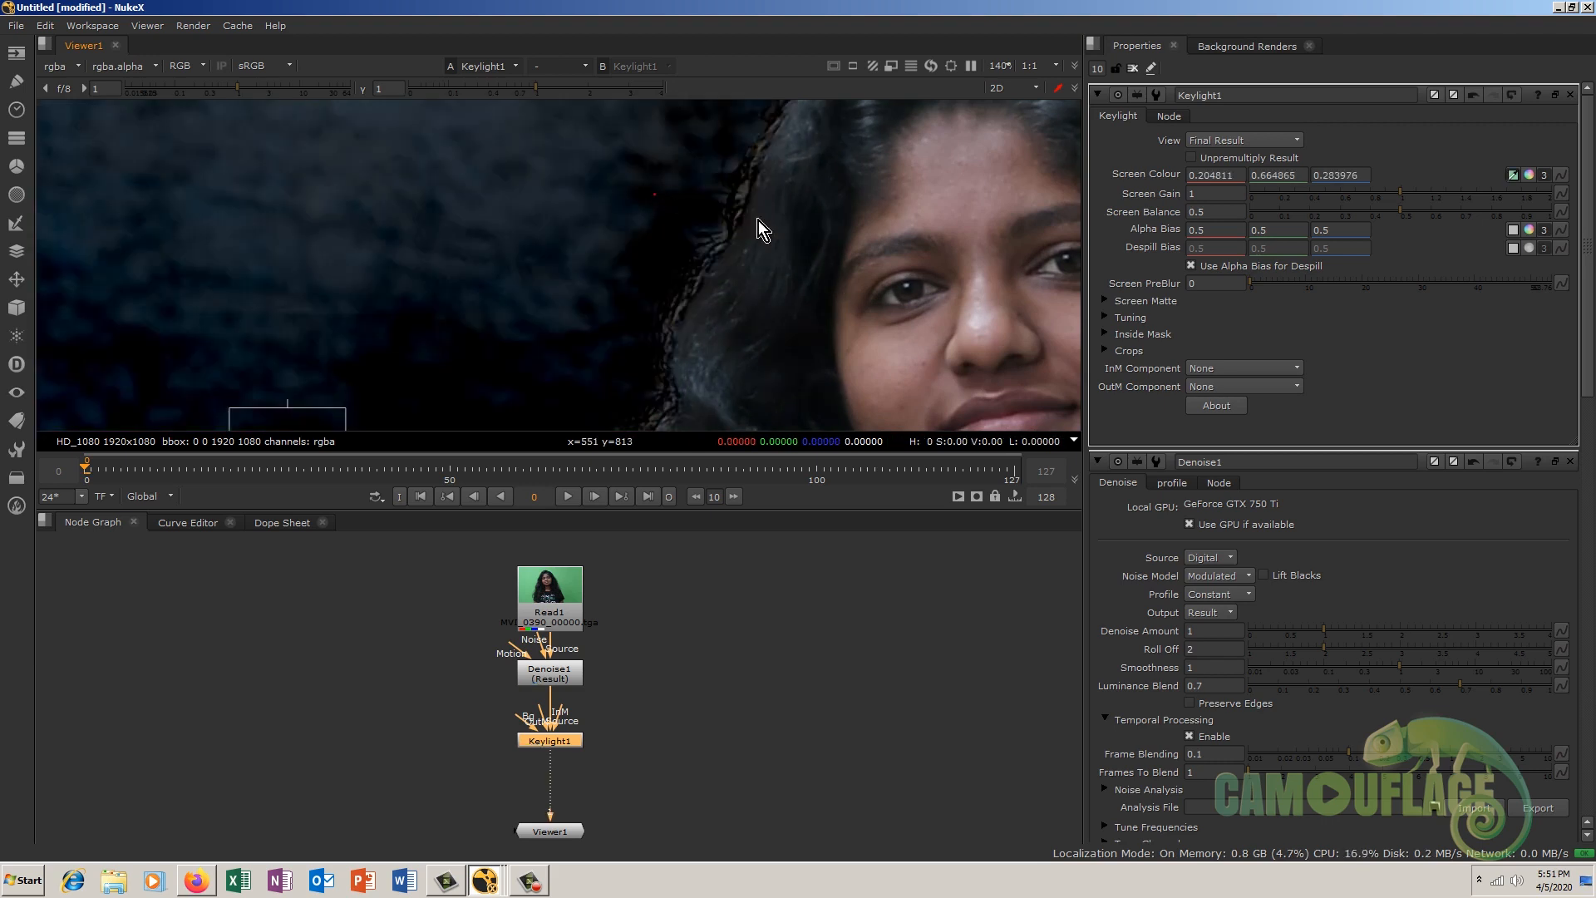
{"action": "key", "text": "a"}
{"action": "scroll", "coordinate": [741, 238], "scroll_direction": "down", "scroll_amount": 6}
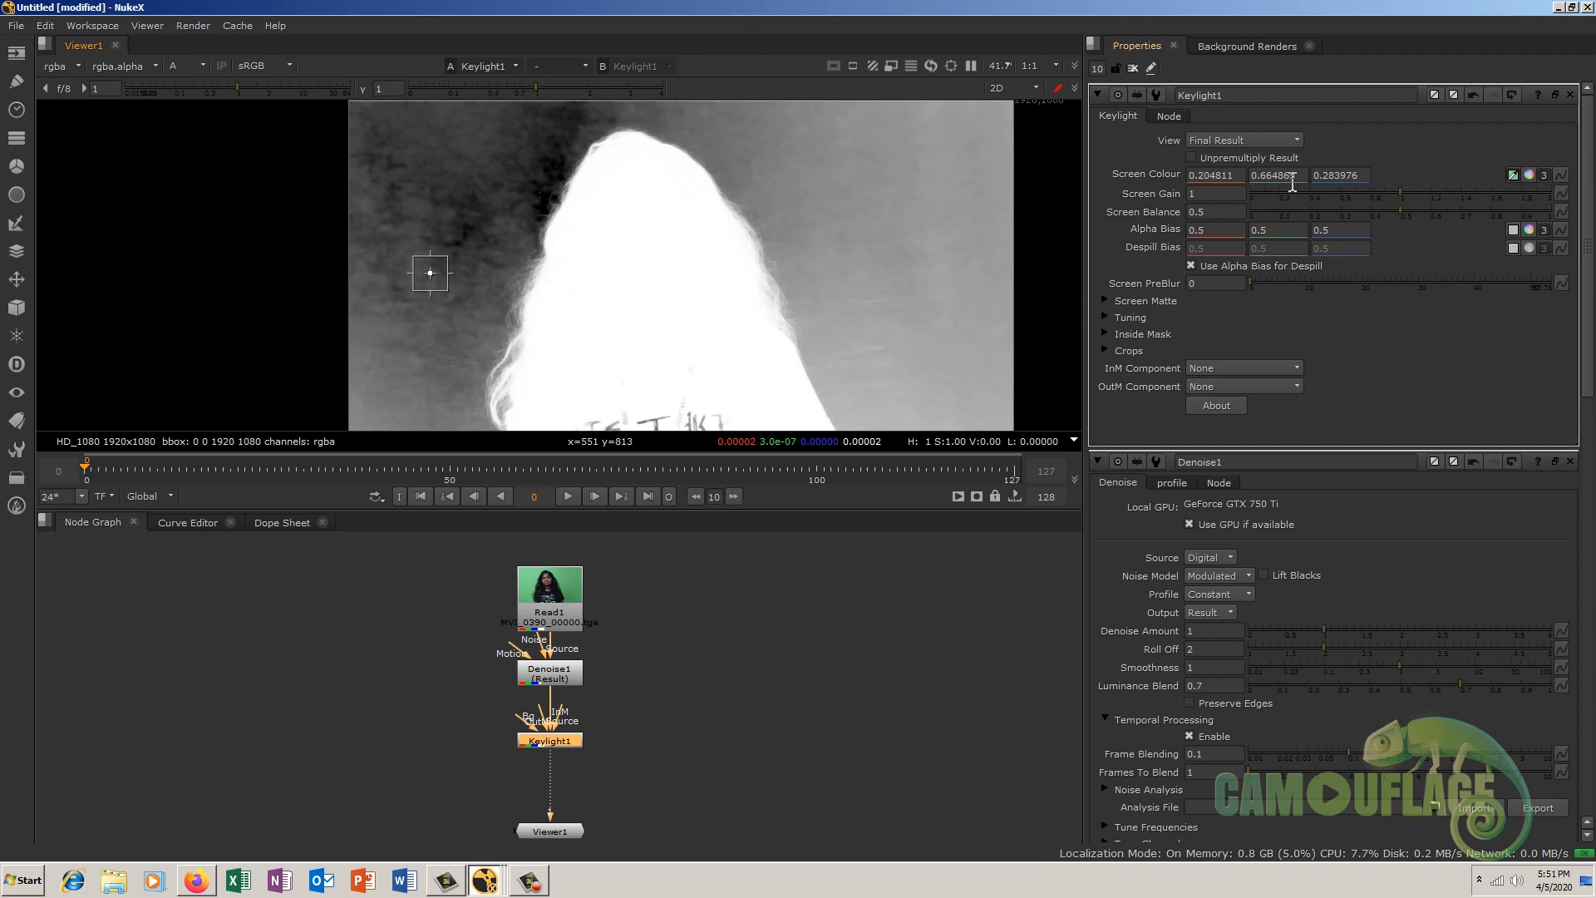
Step: Try a Screen Gain of 1.05 on Keylight1, and set it to 1.01 instead
{"action": "left_click", "coordinate": [1203, 193]}
{"action": "left_click_drag", "start_coordinate": [1404, 196], "coordinate": [1409, 196]}
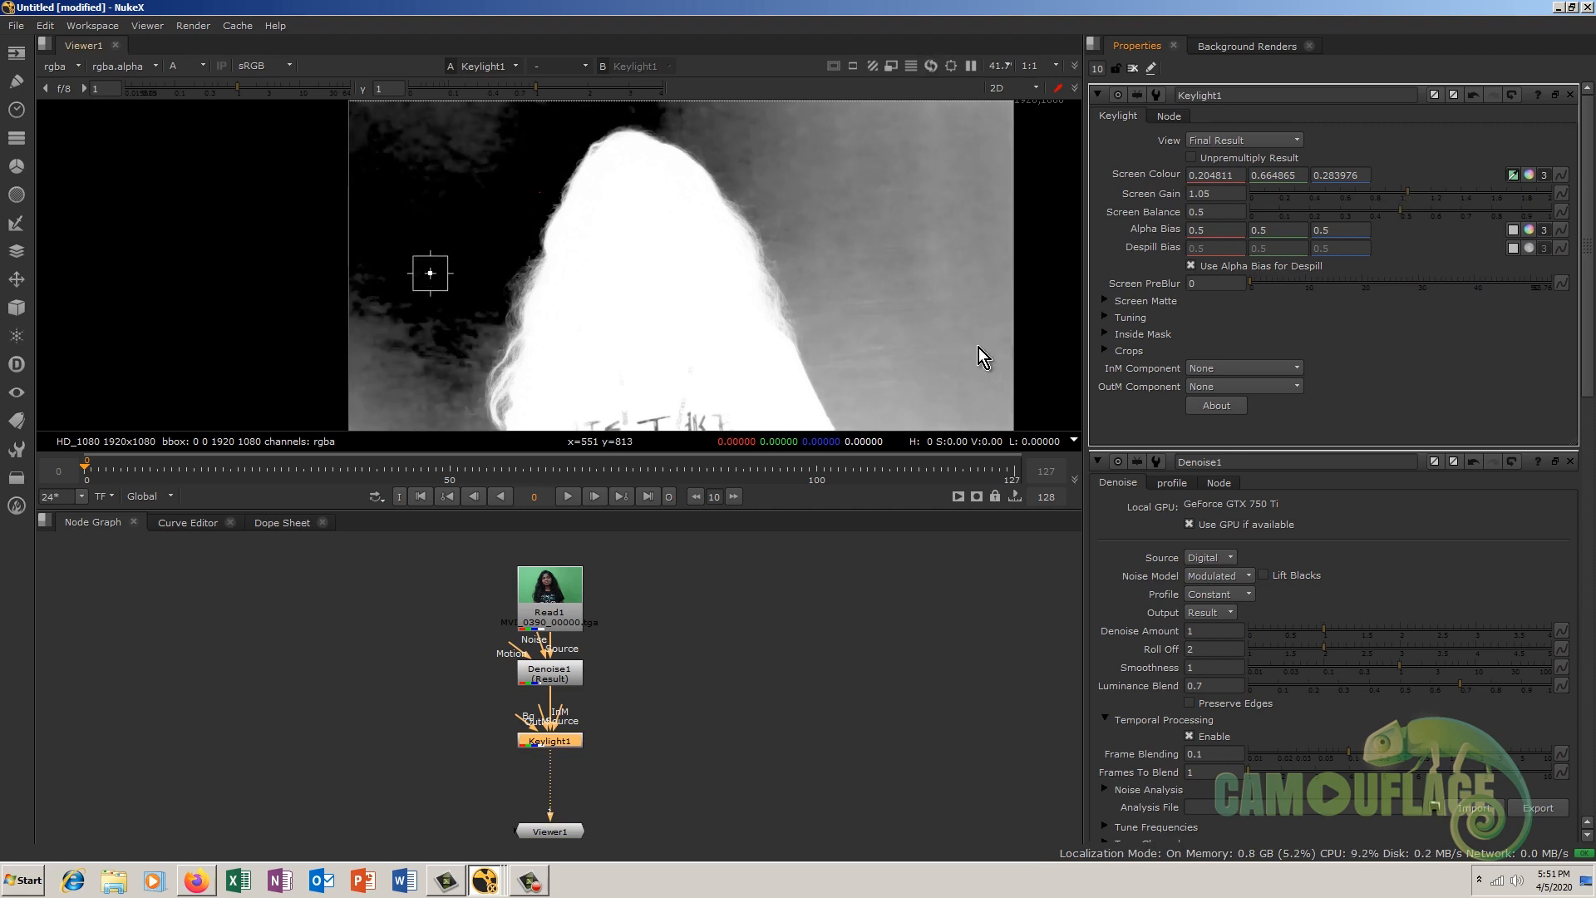
{"action": "double_click", "coordinate": [1208, 194]}
{"action": "type", "text": "1"}
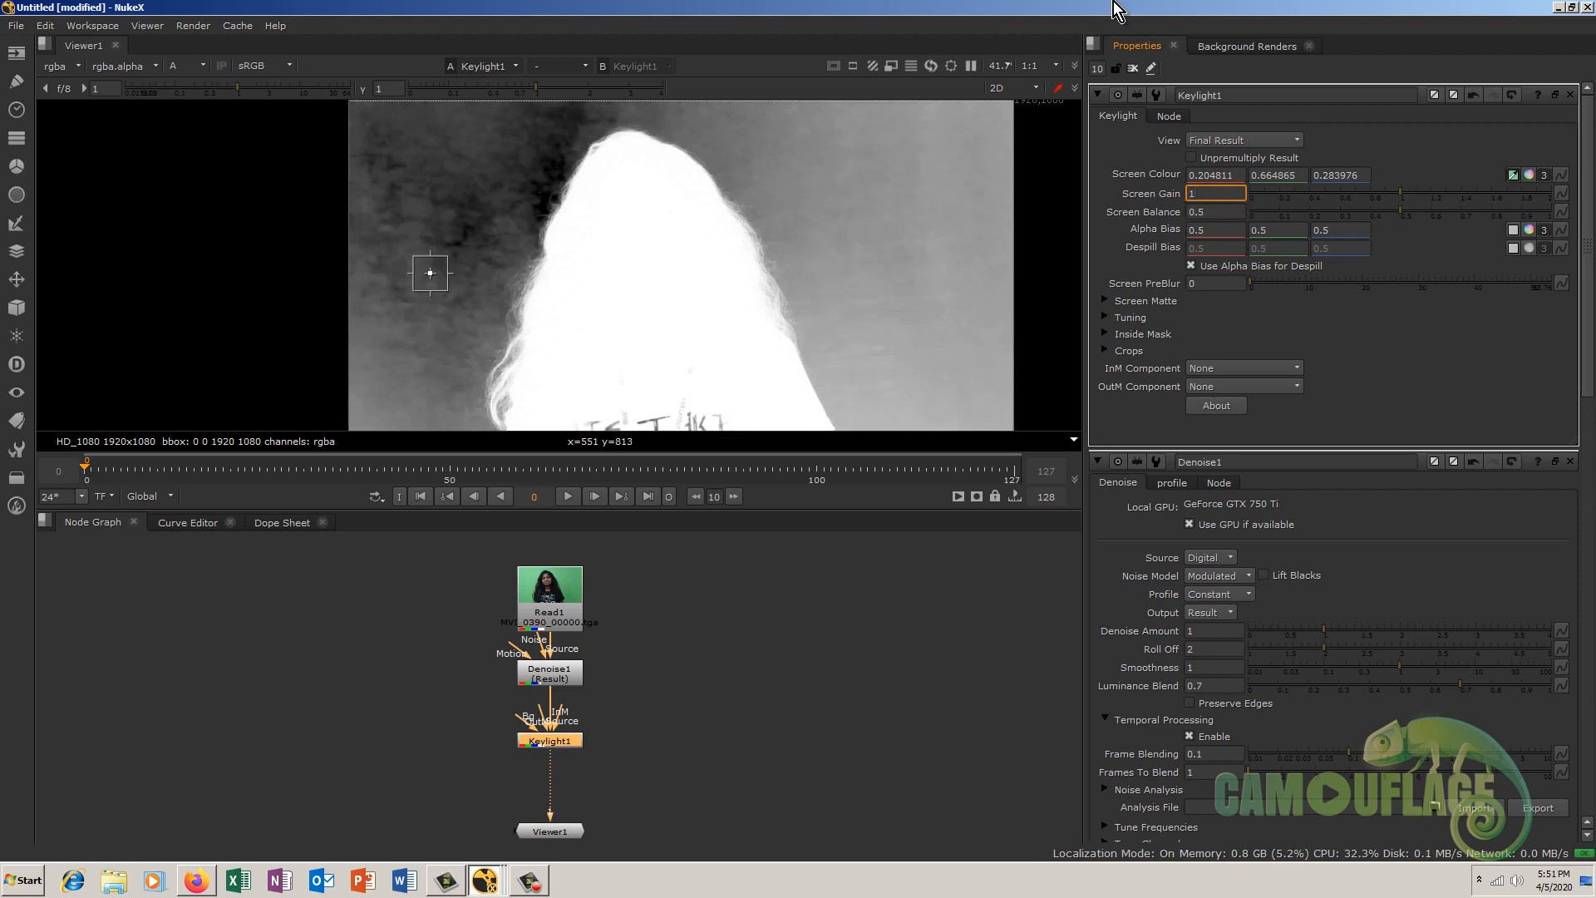
{"action": "type", "text": ".01"}
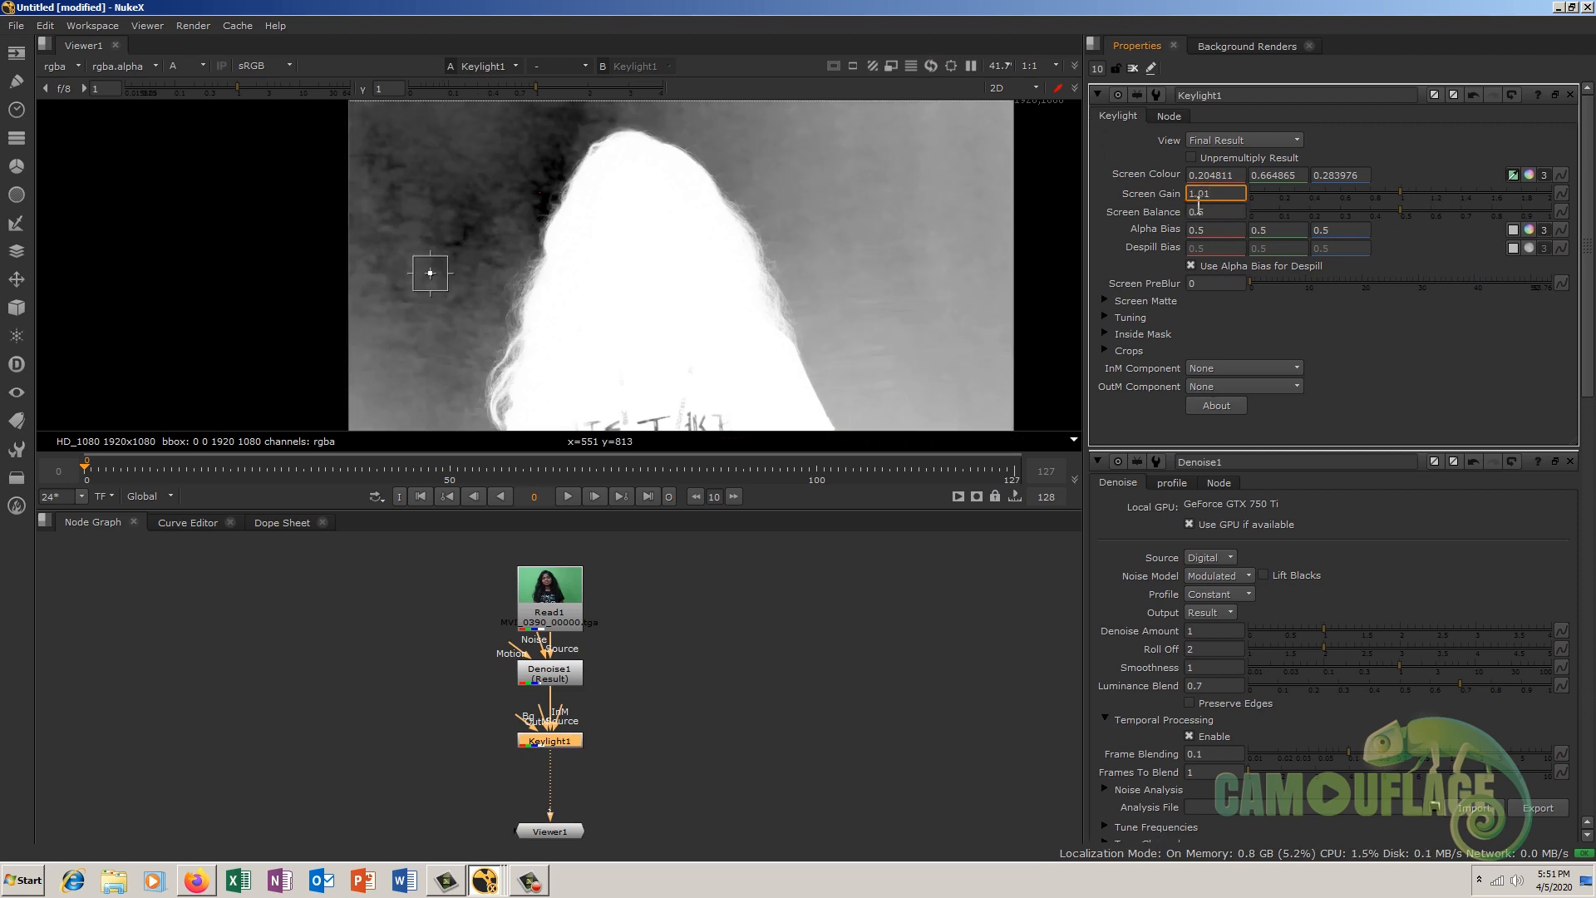
{"action": "key", "text": "Return"}
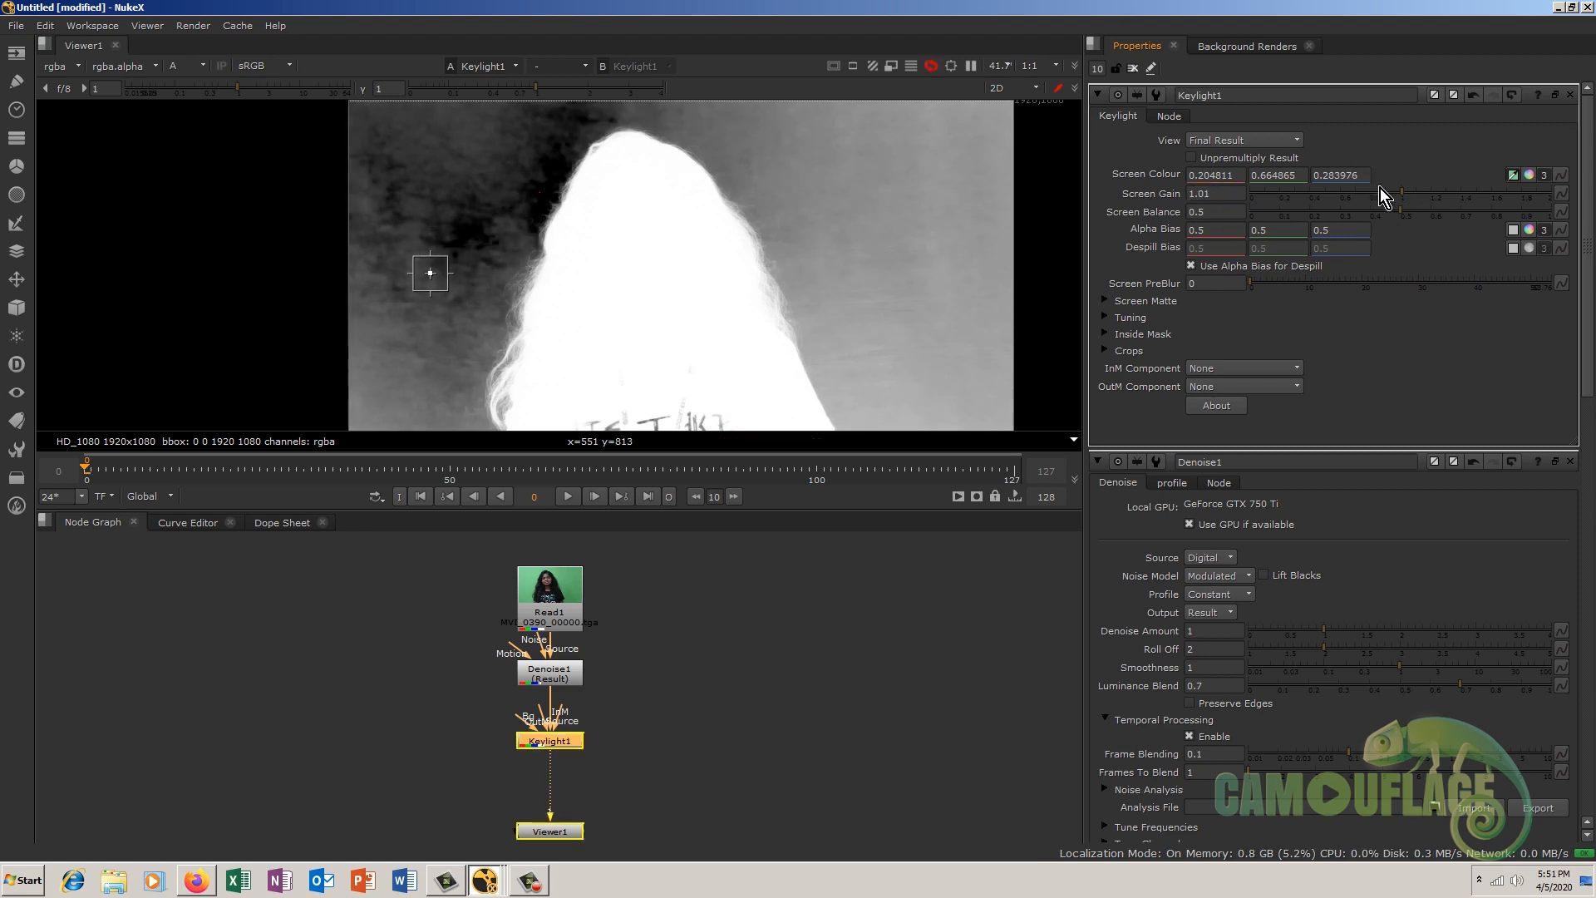
Step: Raise Keylight1's Screen Gain to 1.03 while checking the matte around the top of the head
{"action": "scroll", "coordinate": [522, 222], "scroll_direction": "up", "scroll_amount": 2}
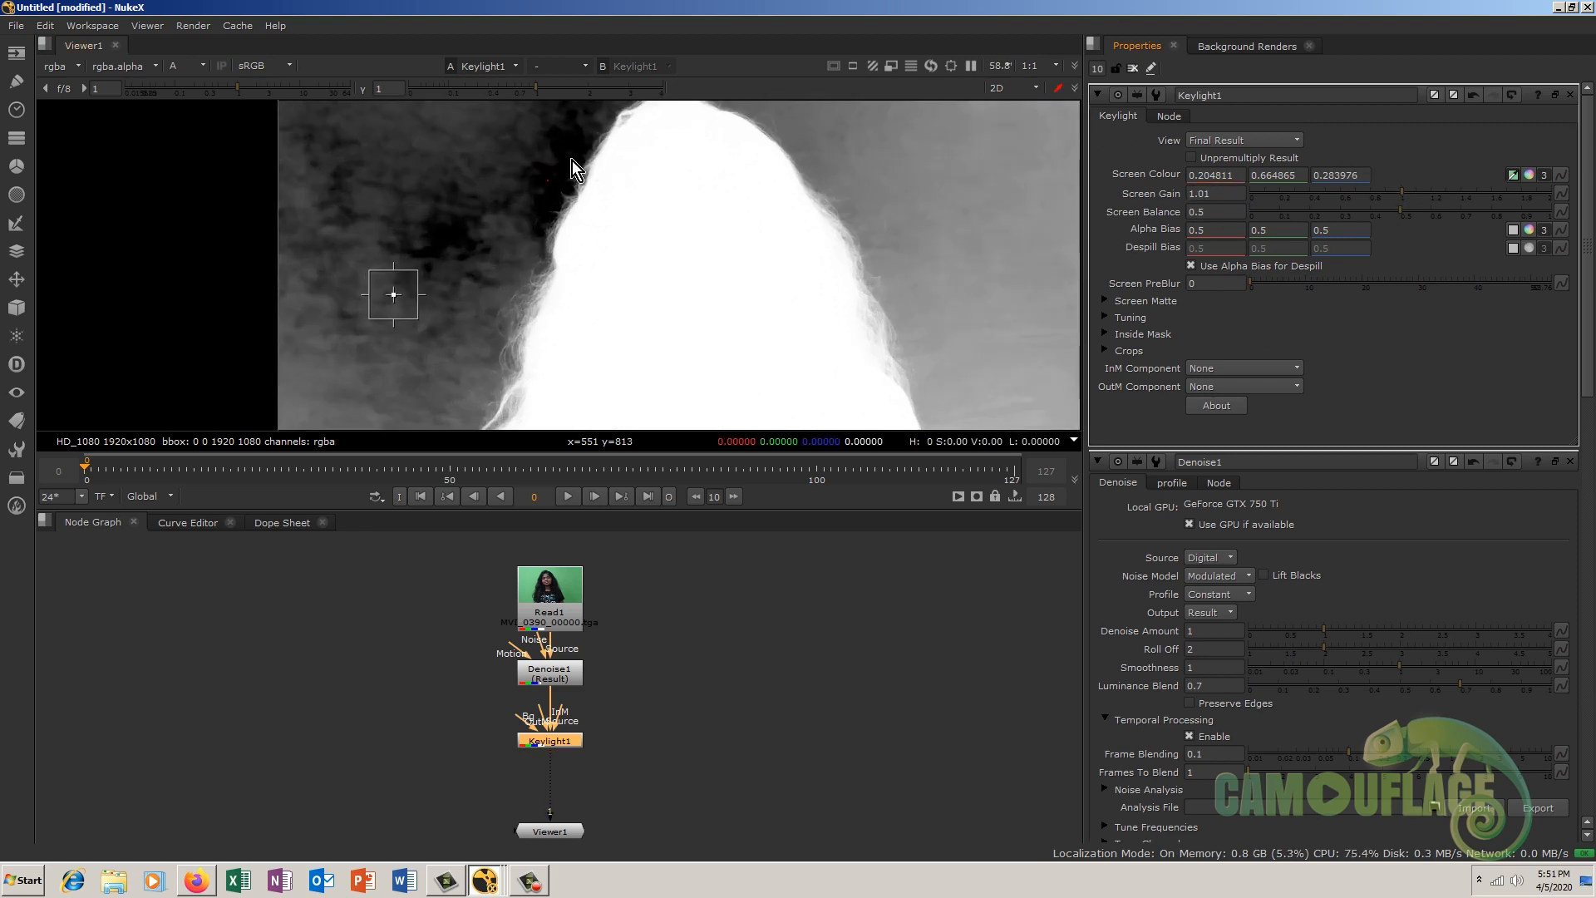
{"action": "middle_click_drag", "start_coordinate": [635, 206], "coordinate": [642, 309]}
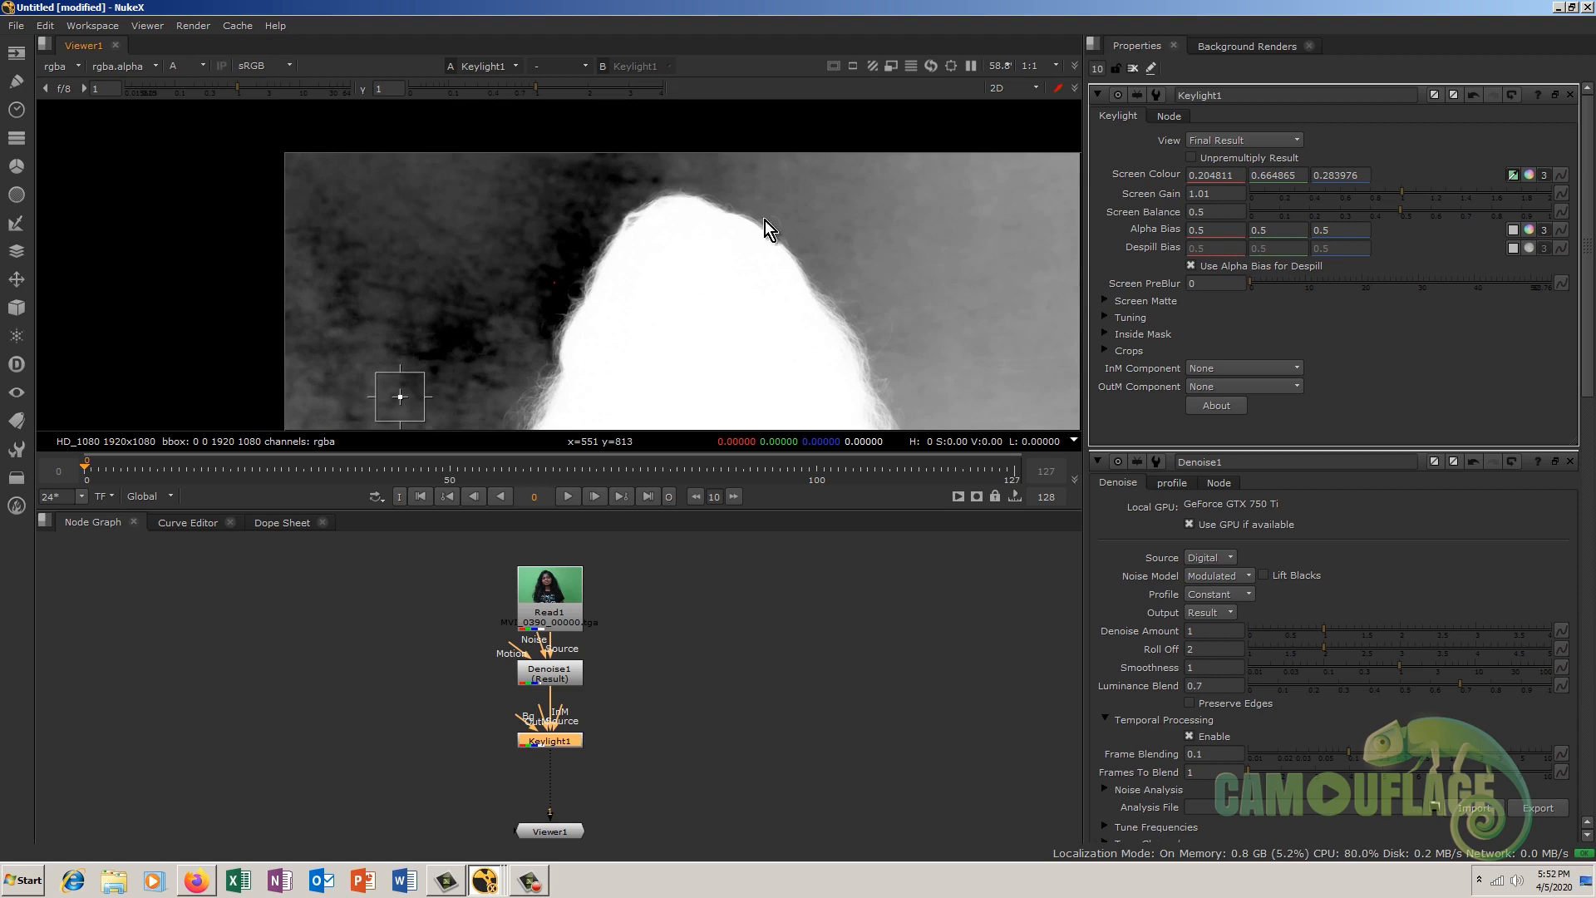
{"action": "left_click", "coordinate": [1205, 195]}
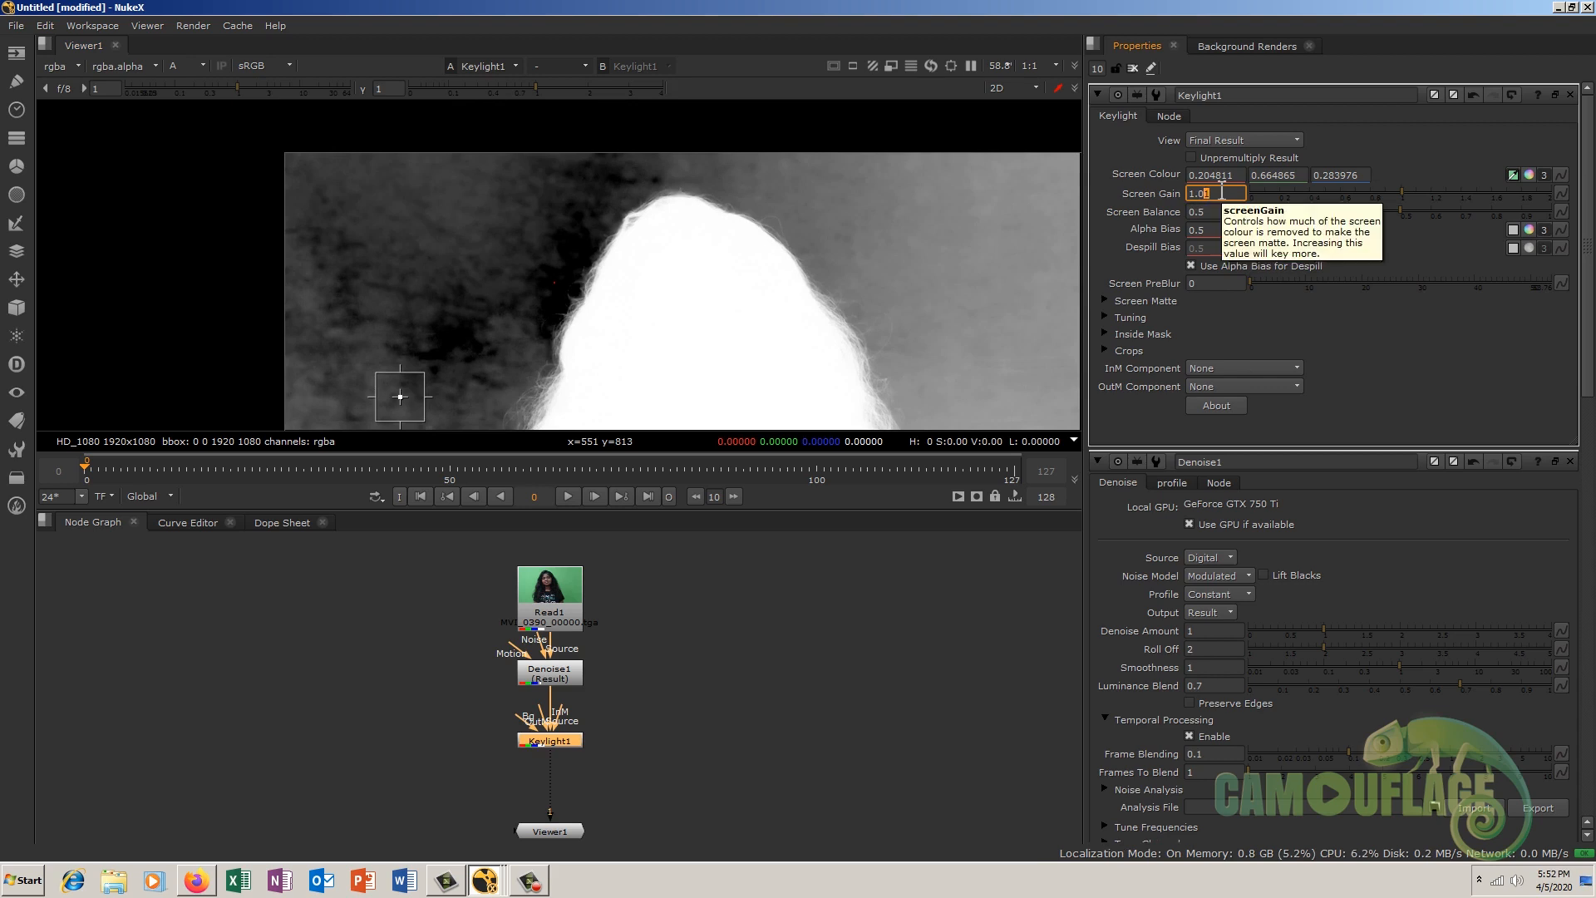
{"action": "key", "text": "Up"}
{"action": "key", "text": "Up"}
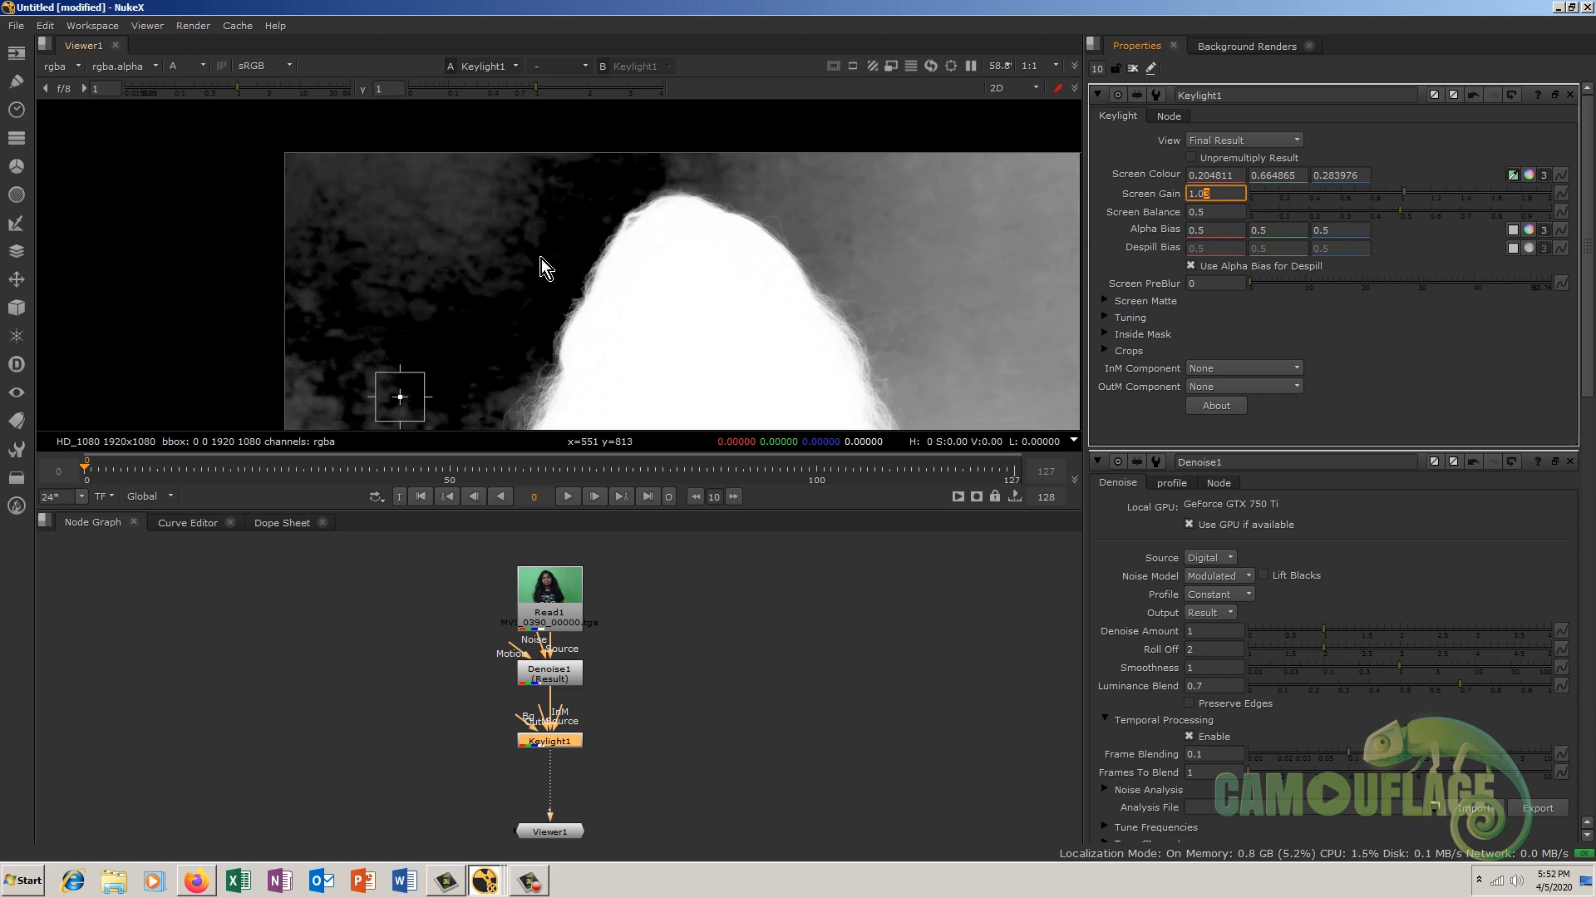
Step: Expand Keylight1's Screen Matte settings and check the whole alpha matte
{"action": "left_click", "coordinate": [1107, 303]}
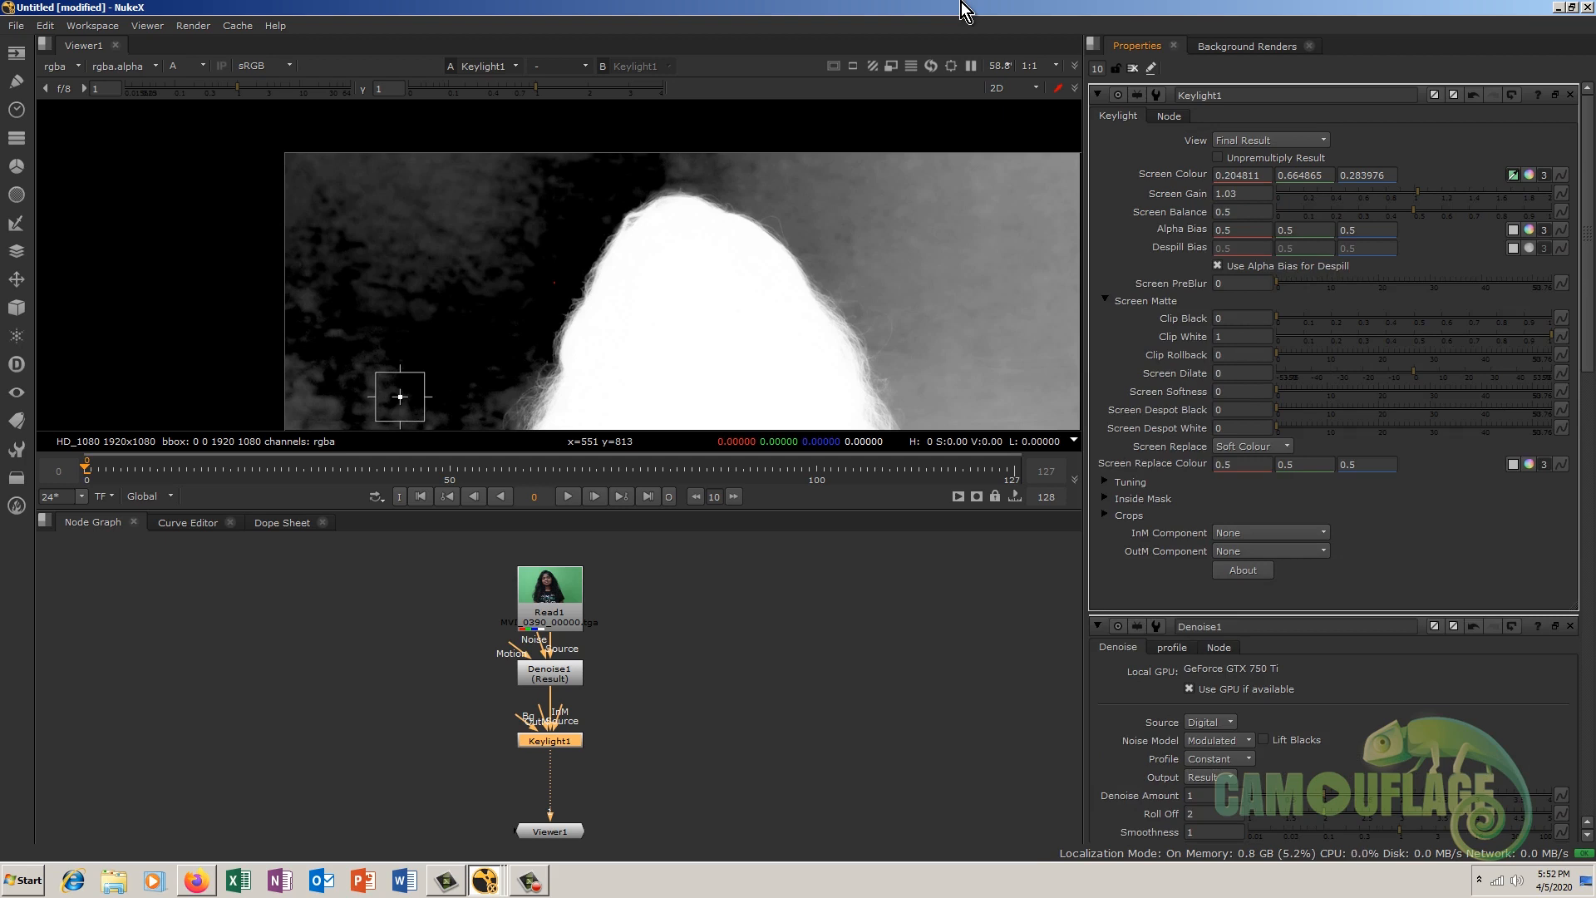
{"action": "scroll", "coordinate": [598, 301], "scroll_direction": "down", "scroll_amount": 5}
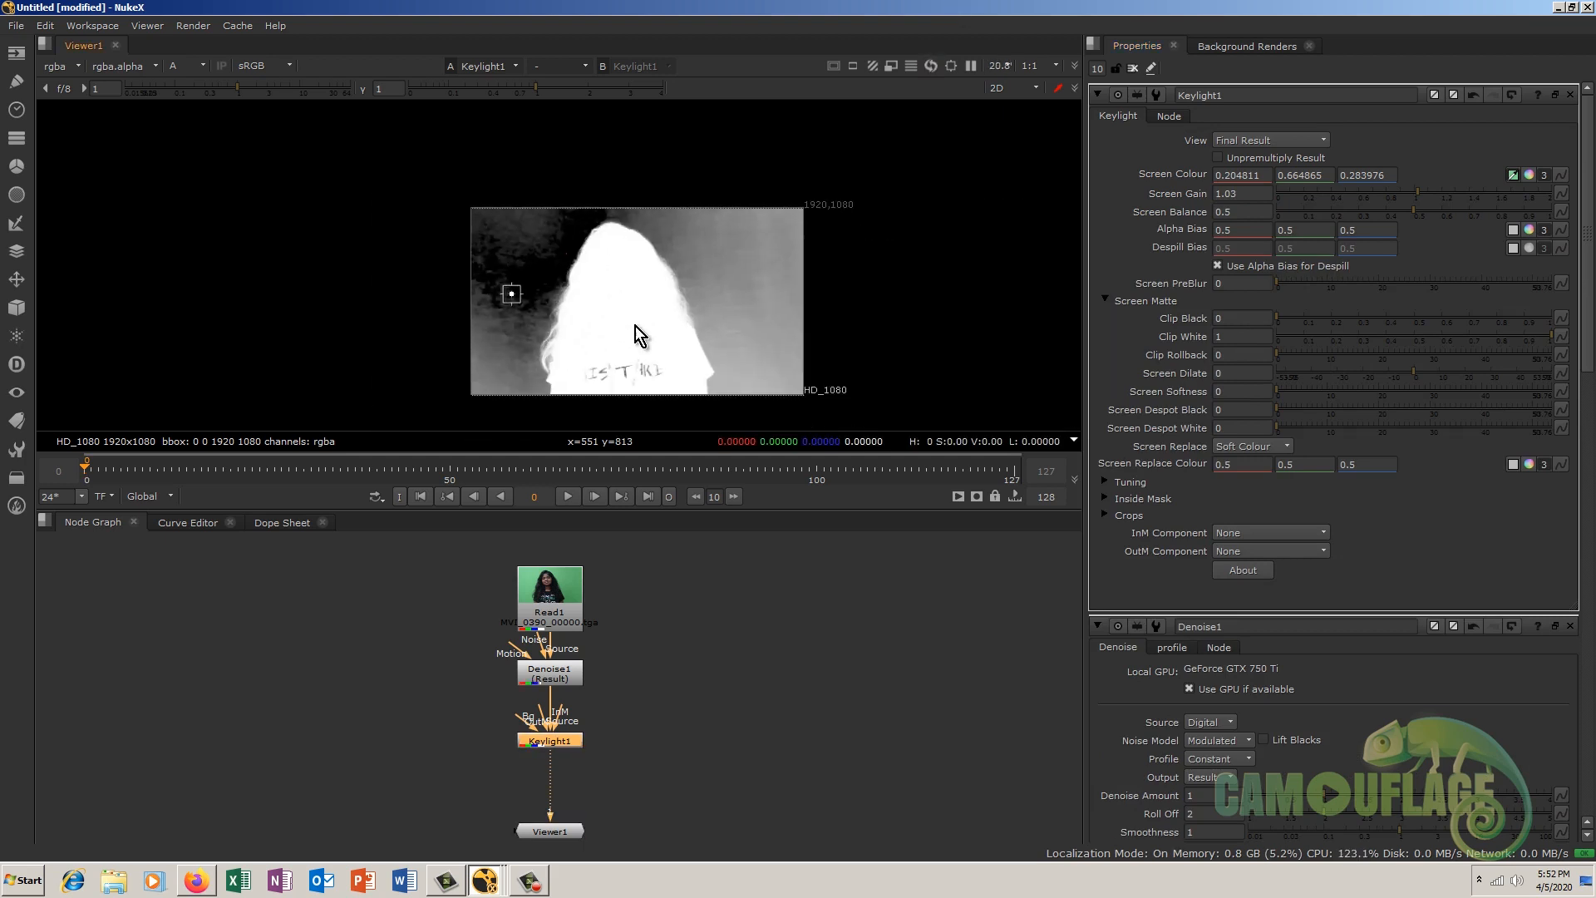
{"action": "scroll", "coordinate": [632, 308], "scroll_direction": "up", "scroll_amount": 4}
{"action": "scroll", "coordinate": [626, 275], "scroll_direction": "down", "scroll_amount": 1}
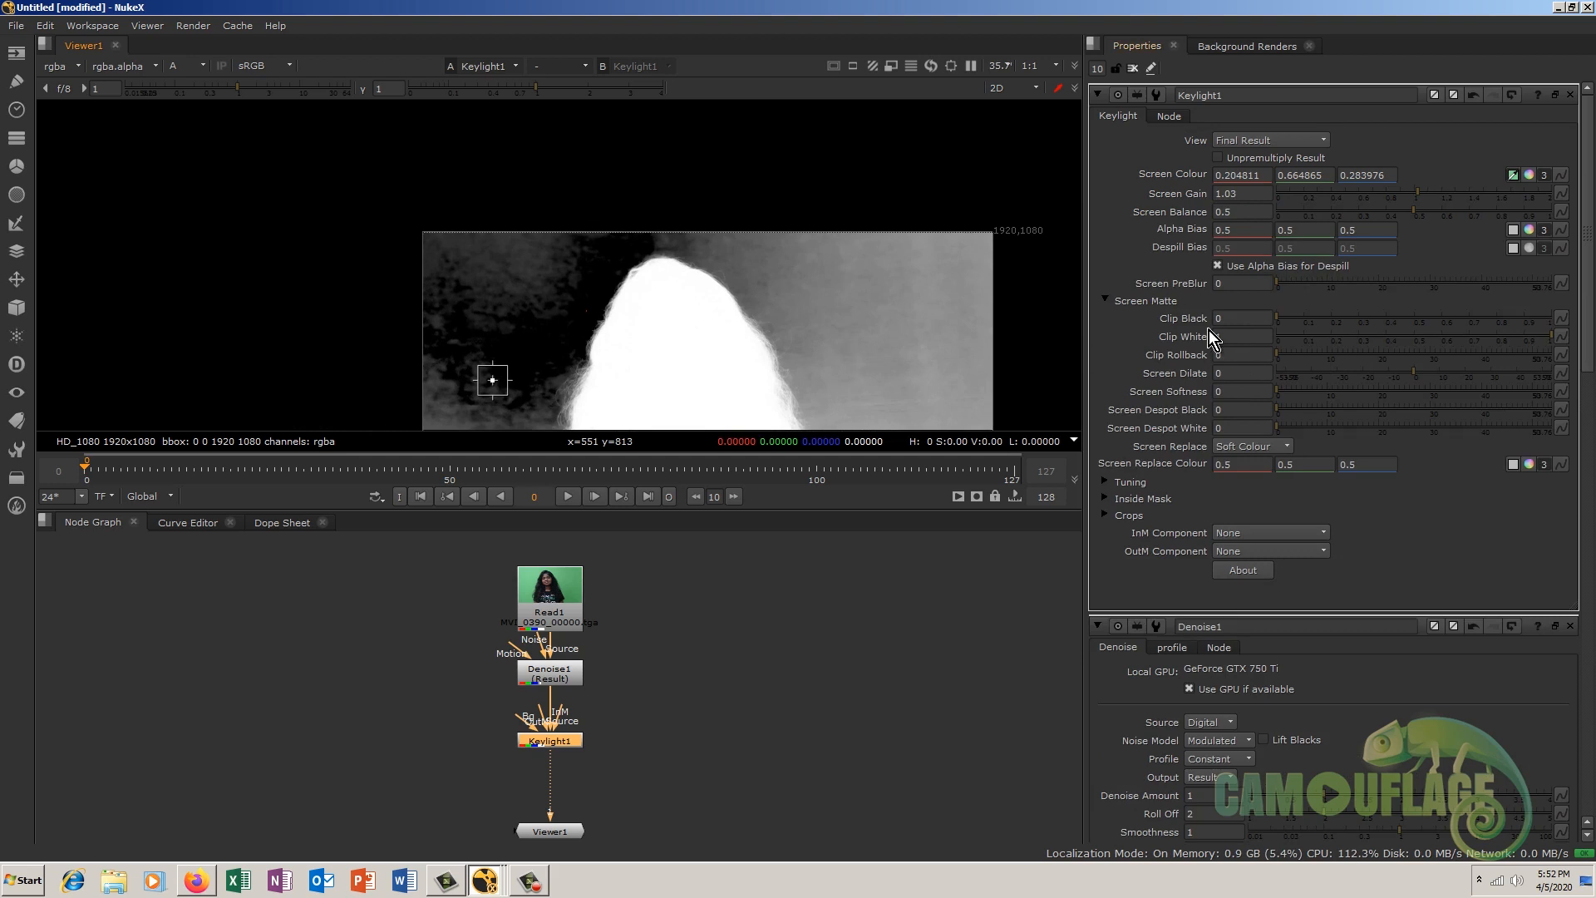
{"action": "left_click", "coordinate": [1234, 316]}
{"action": "left_click_drag", "start_coordinate": [1275, 317], "coordinate": [1313, 318]}
{"action": "key", "text": "ctrl+z"}
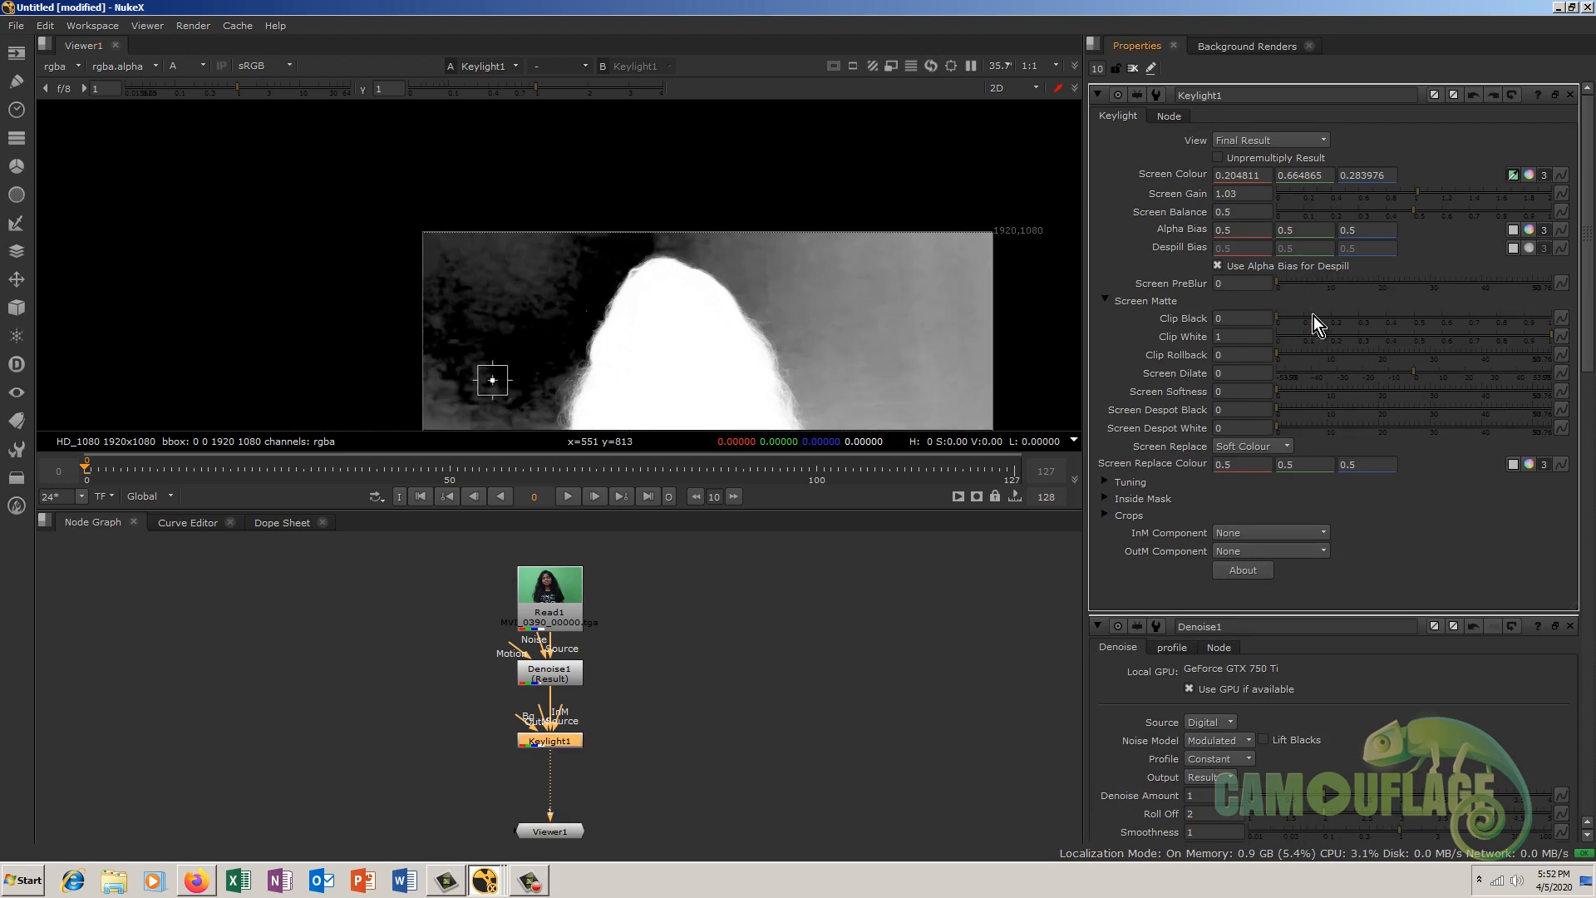
Step: Set Keylight1's Clip Black to 0.02 and check the matte around the hair
{"action": "left_click", "coordinate": [1237, 323]}
{"action": "type", "text": ".01"}
{"action": "left_click_drag", "start_coordinate": [1231, 318], "coordinate": [1249, 317]}
{"action": "key", "text": "Up"}
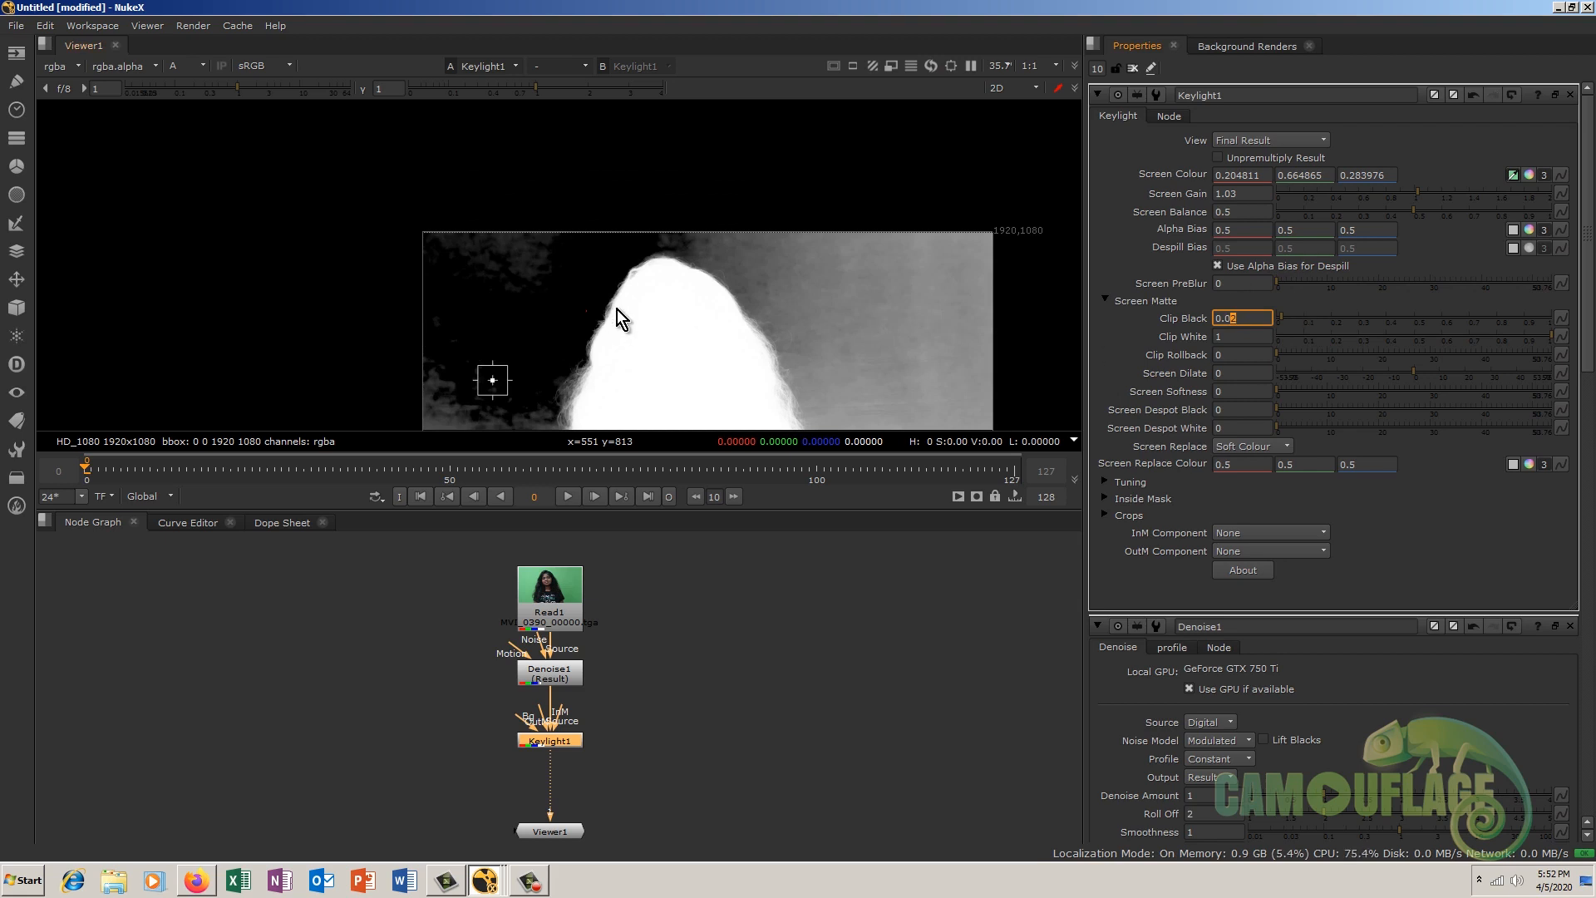
{"action": "scroll", "coordinate": [783, 296], "scroll_direction": "down", "scroll_amount": 2}
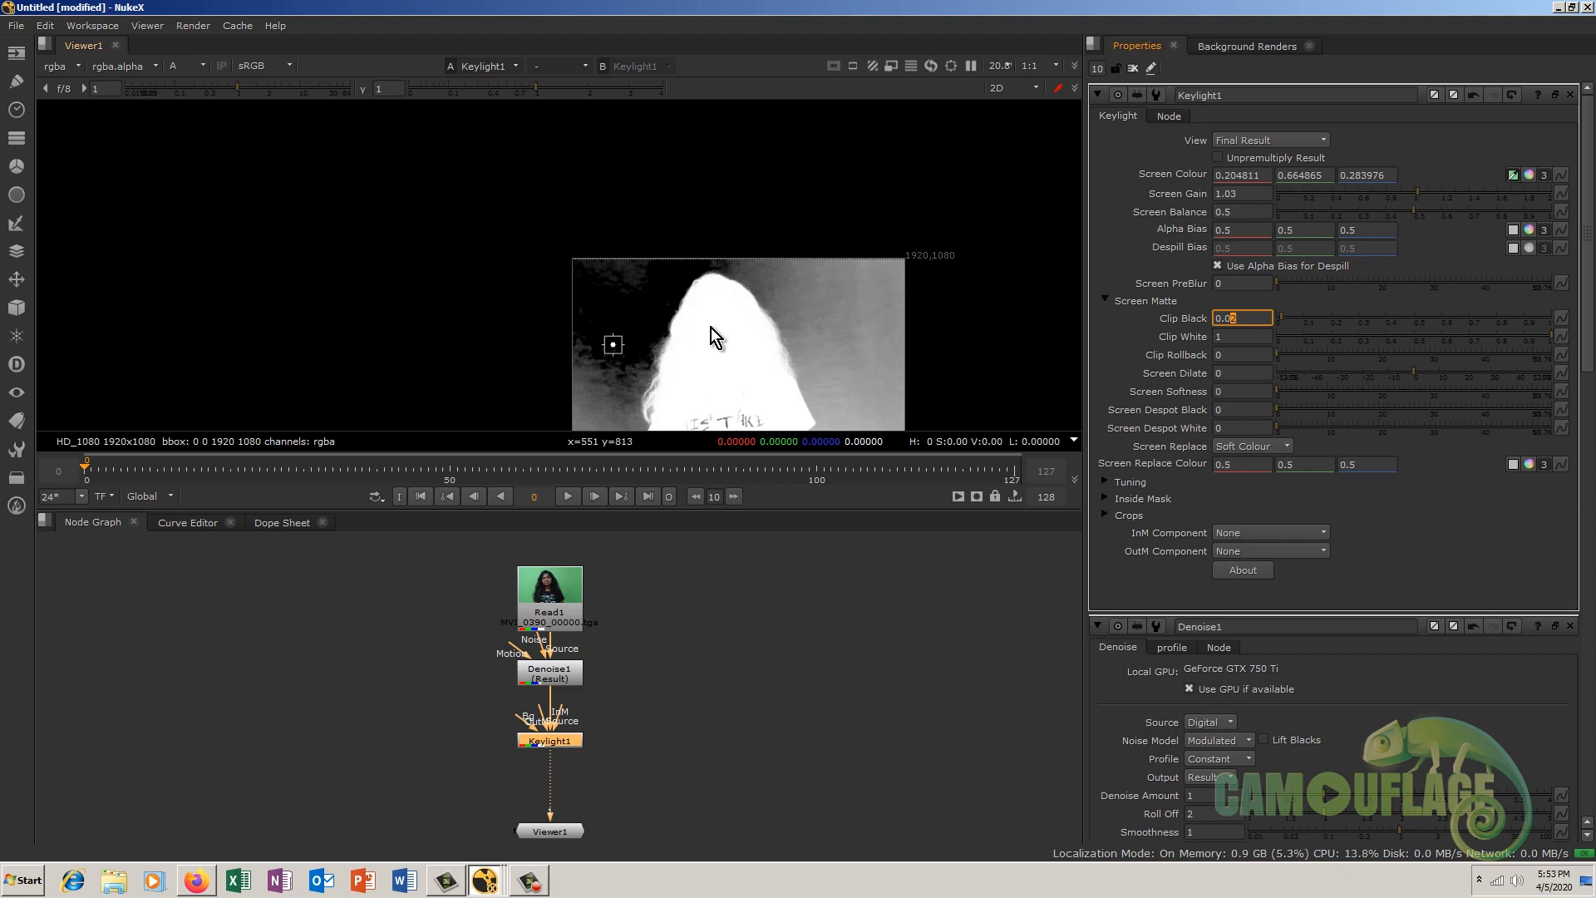
{"action": "scroll", "coordinate": [680, 332], "scroll_direction": "up", "scroll_amount": 3}
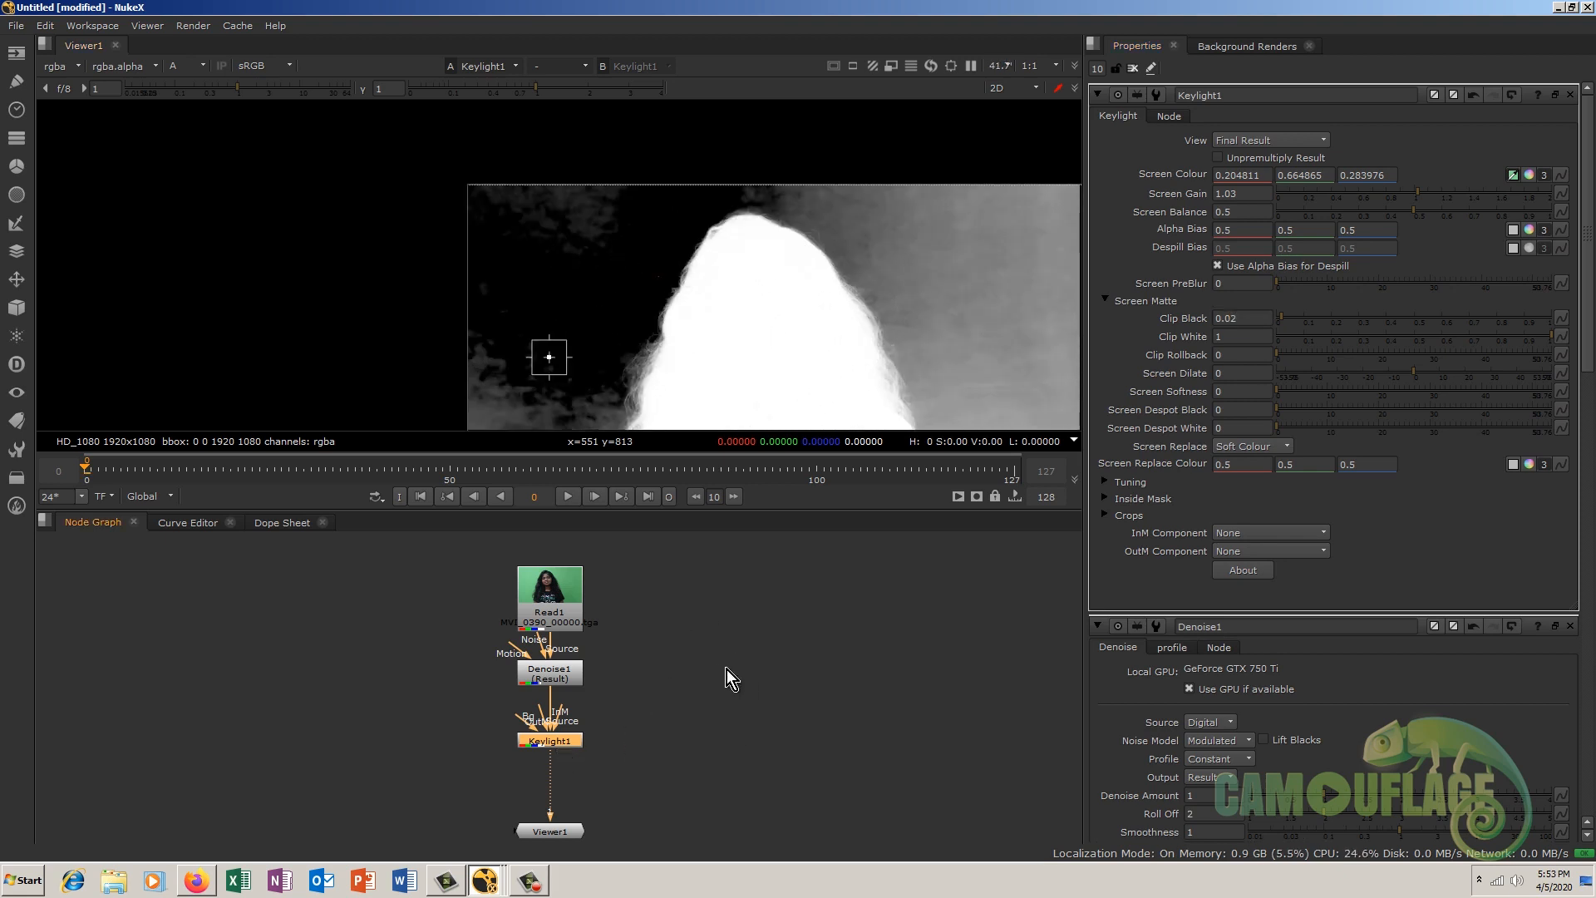
Step: Duplicate Keylight1 as a separate branch with its Source connected to Denoise1, and view the copy with its settings open
{"action": "left_click", "coordinate": [721, 740]}
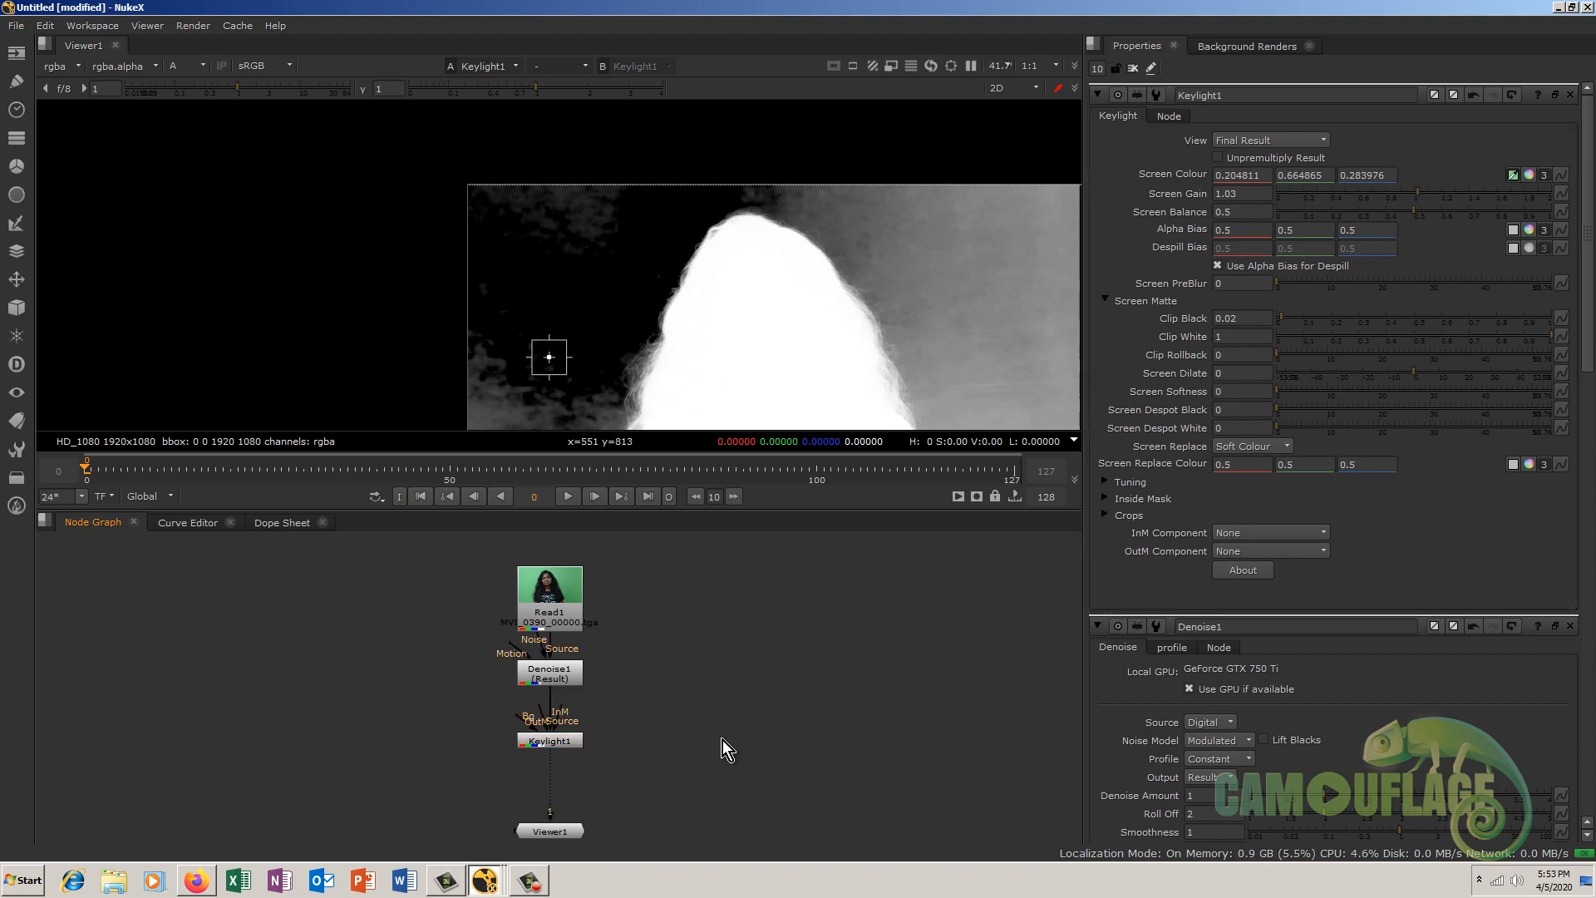
{"action": "key", "text": "ctrl+v"}
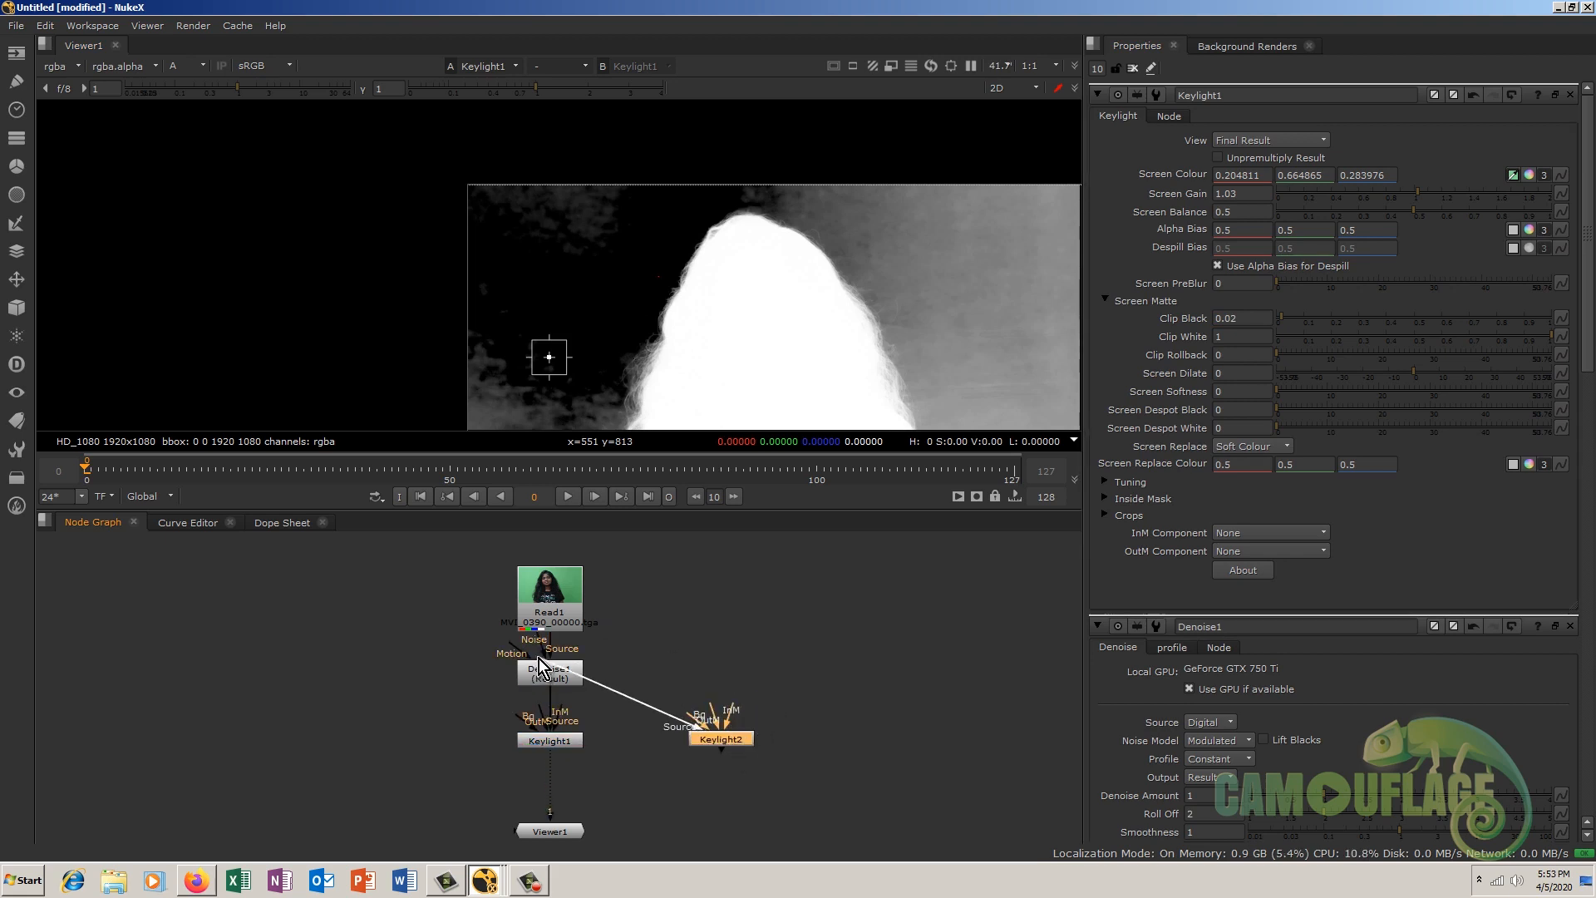
{"action": "double_click", "coordinate": [730, 741]}
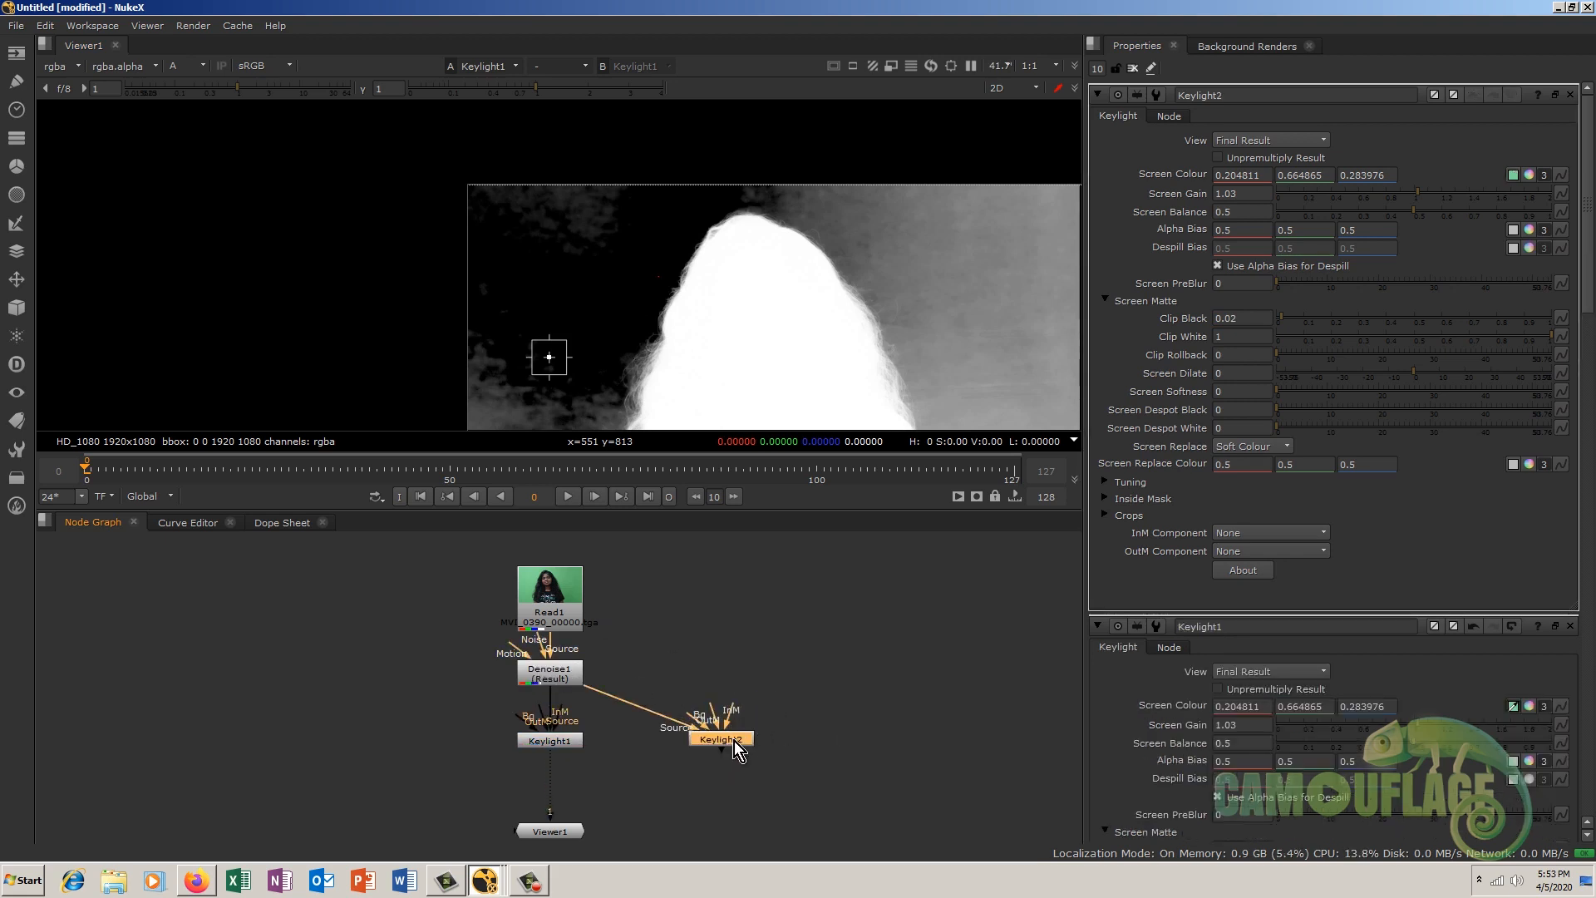
{"action": "key", "text": "1"}
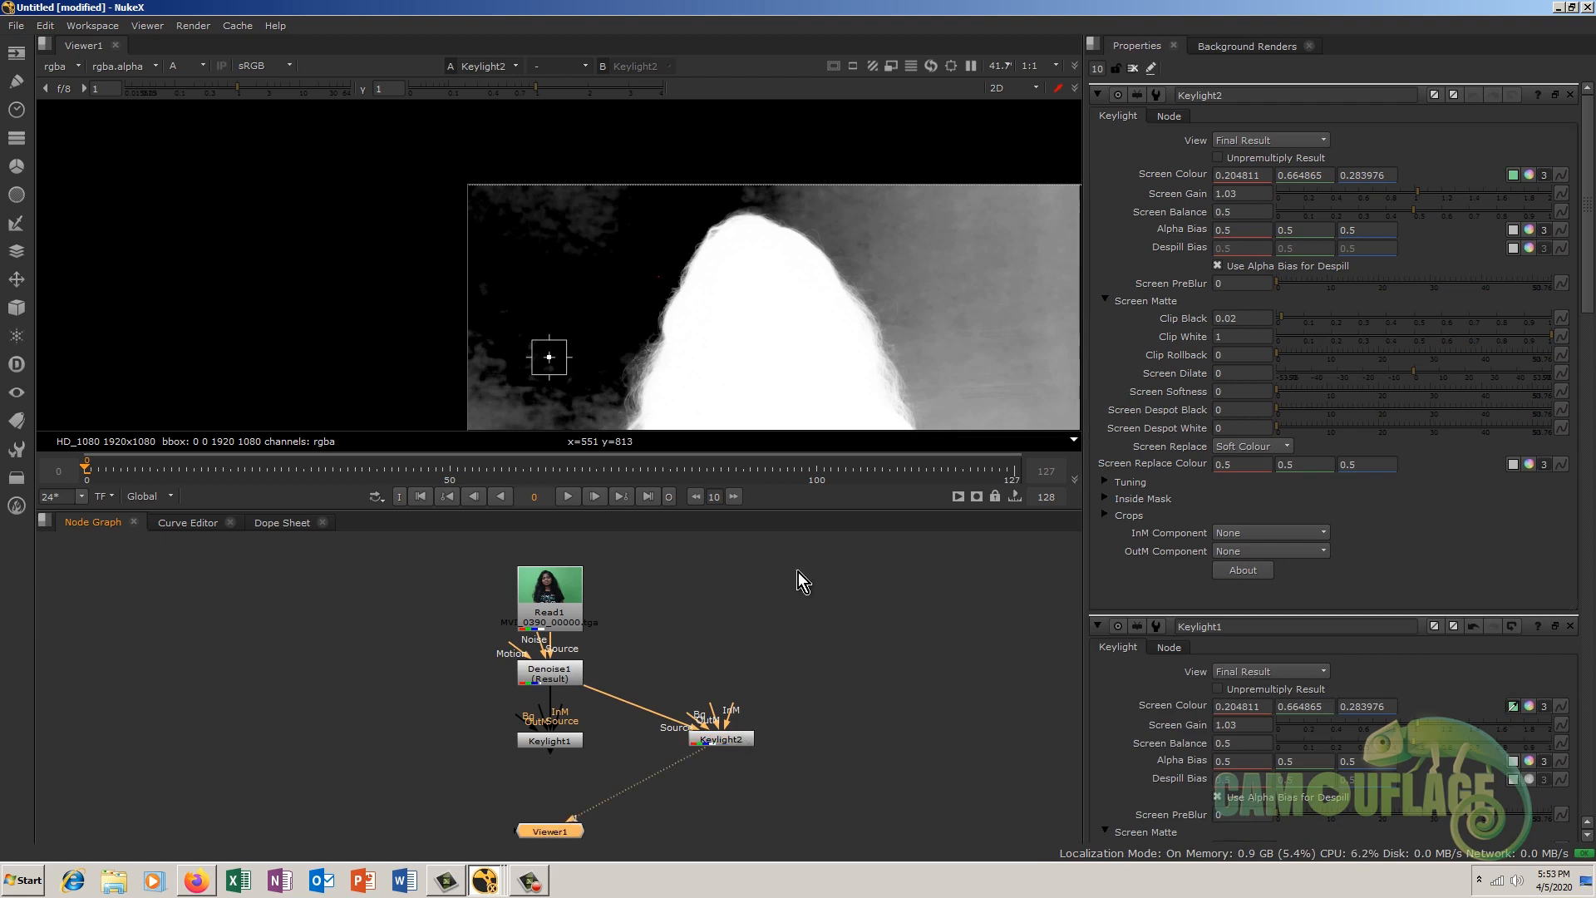
Step: Resample Keylight2's Screen Colour from the green beside the body near the plate's lower edge
{"action": "left_click", "coordinate": [1515, 177]}
{"action": "middle_click_drag", "start_coordinate": [801, 348], "coordinate": [755, 126]}
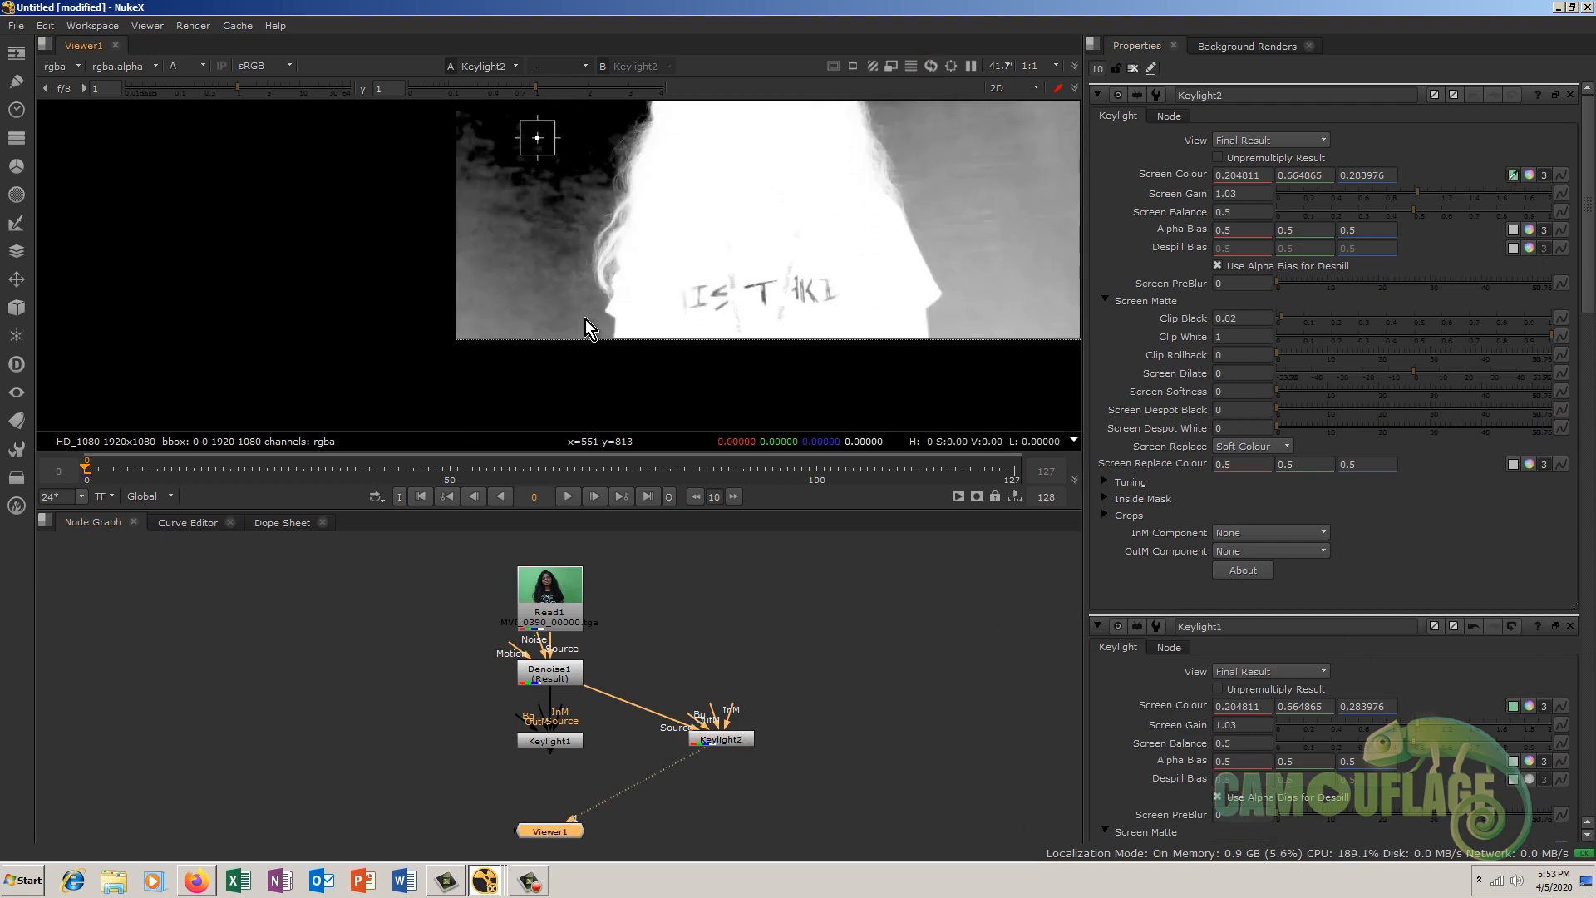
{"action": "left_click", "coordinate": [589, 328], "text": "ctrl"}
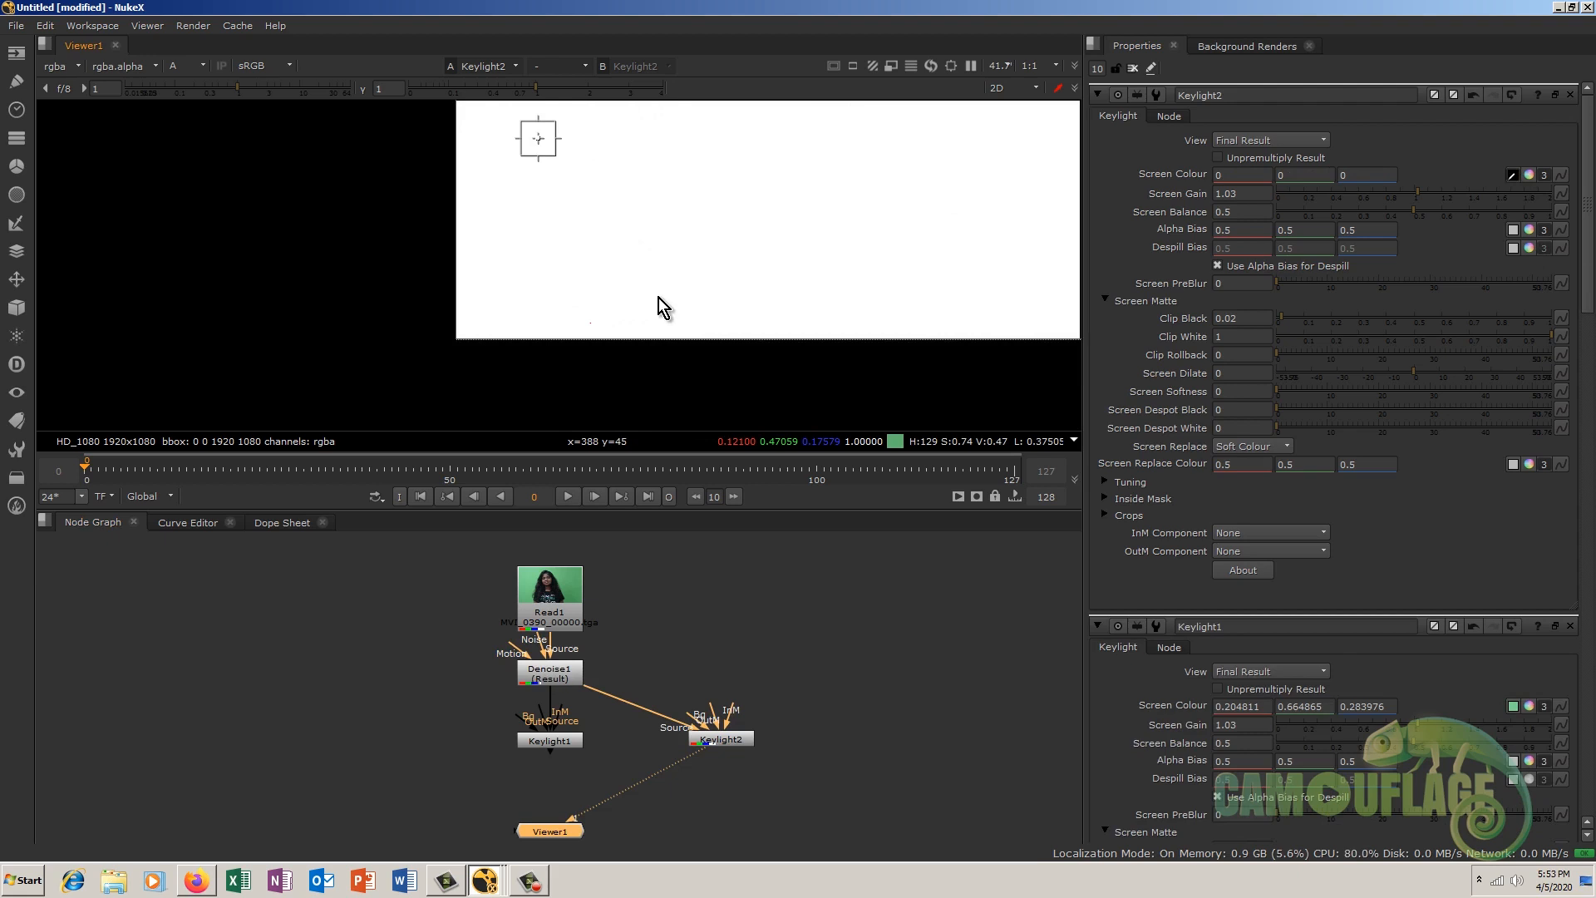
{"action": "left_click", "coordinate": [590, 327], "text": "ctrl"}
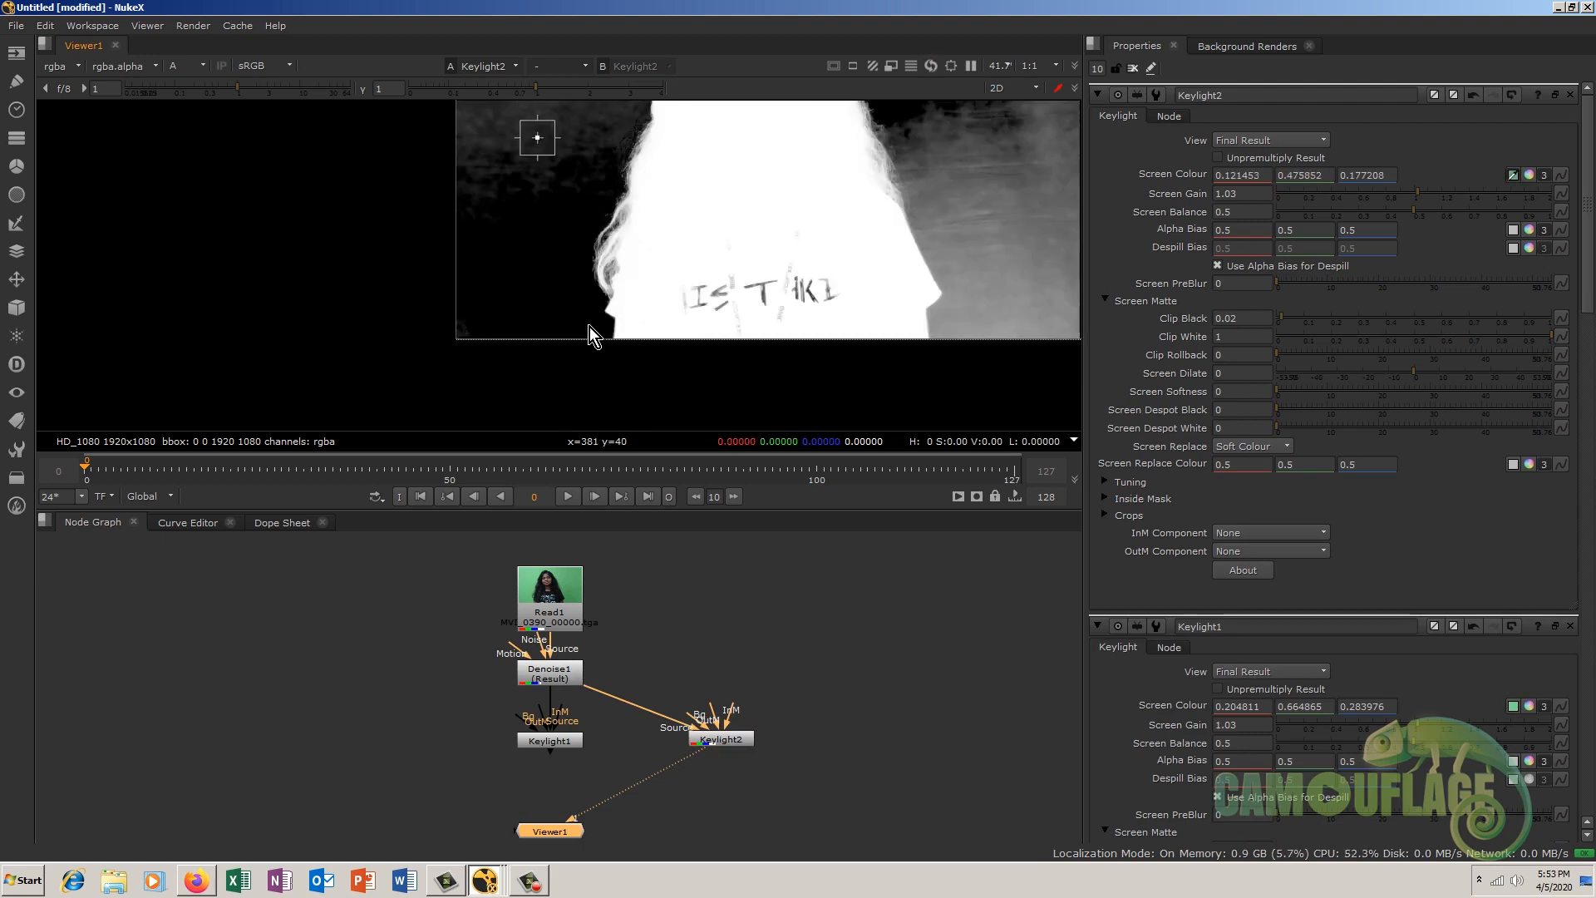
Step: Compare the whole alpha mattes of Keylight1 and Keylight2 by alternating between them in the viewer
{"action": "scroll", "coordinate": [639, 188], "scroll_direction": "down", "scroll_amount": 2}
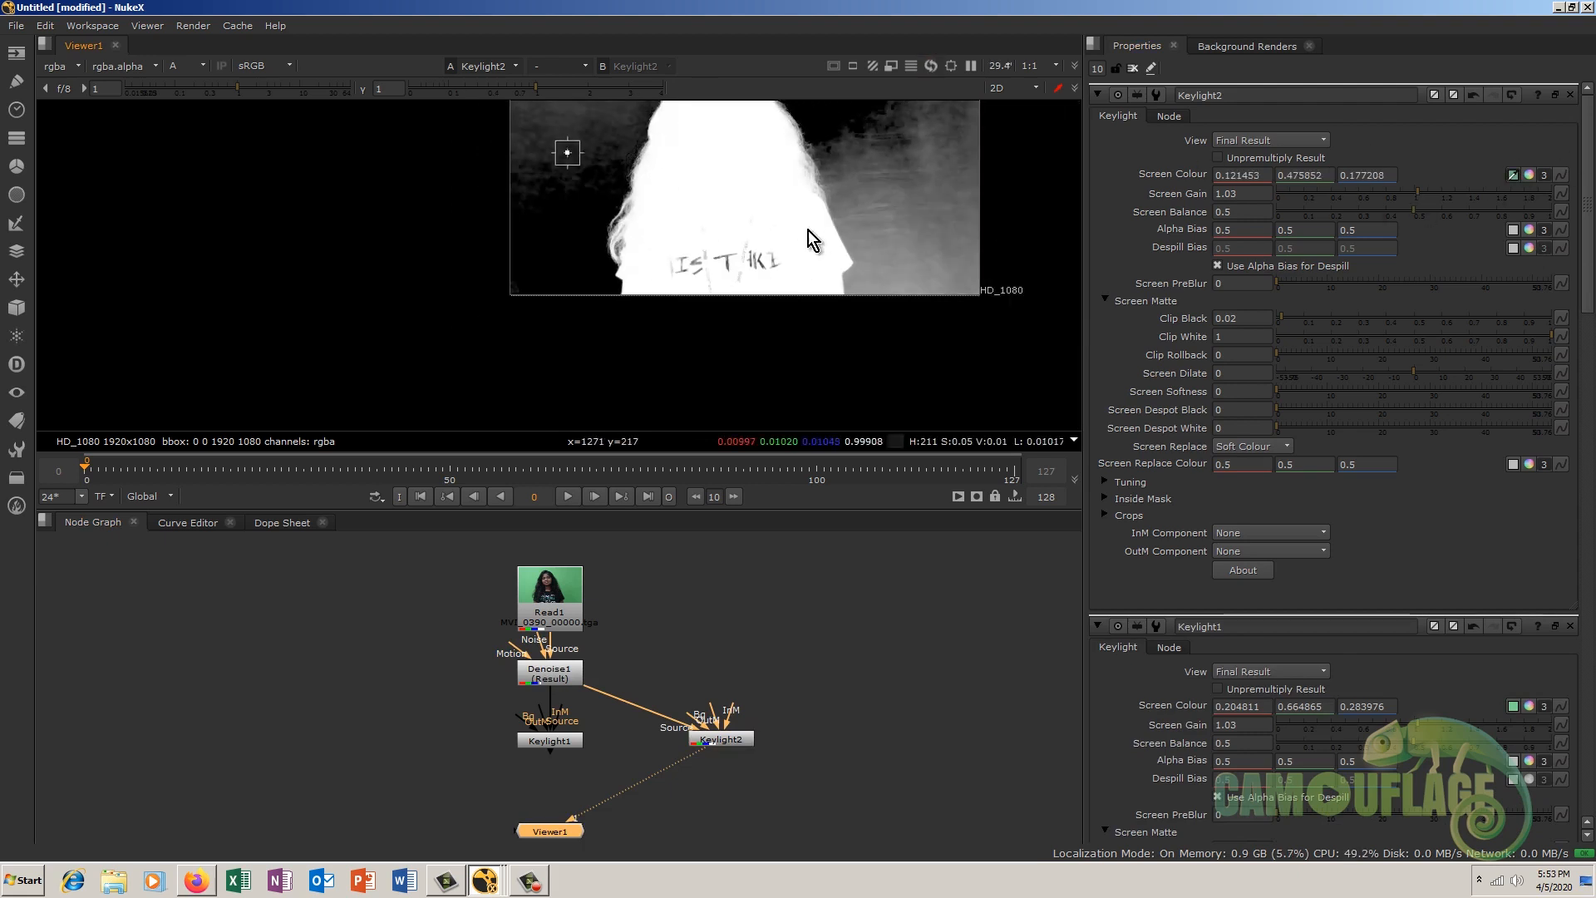
{"action": "middle_click_drag", "start_coordinate": [726, 186], "coordinate": [732, 280]}
{"action": "left_click", "coordinate": [536, 742]}
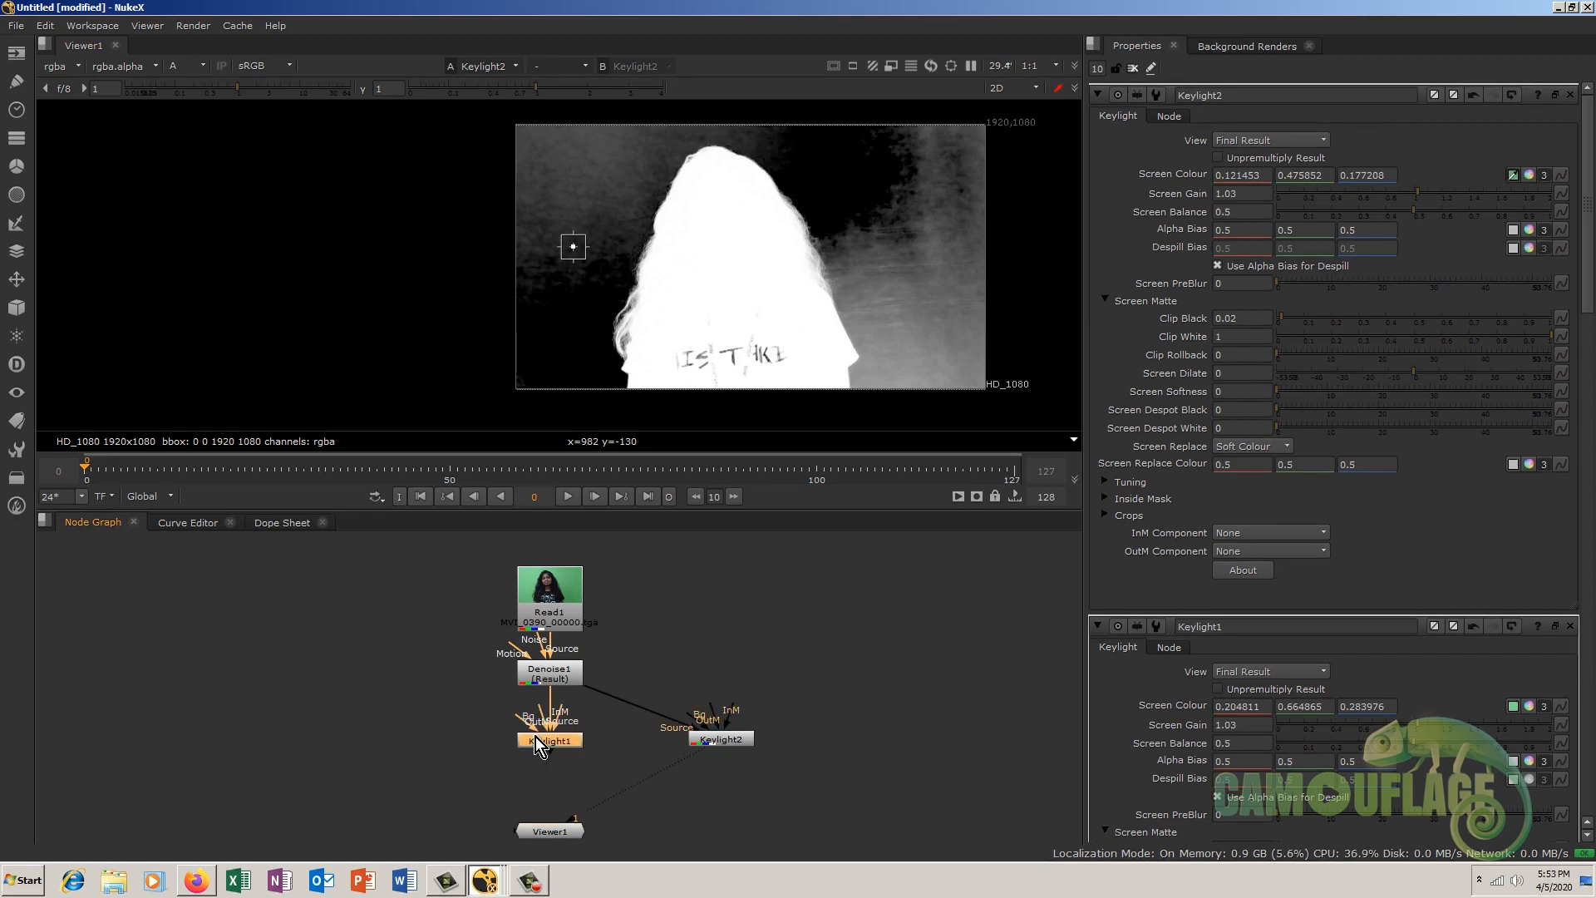
{"action": "key", "text": "1"}
{"action": "left_click", "coordinate": [735, 742]}
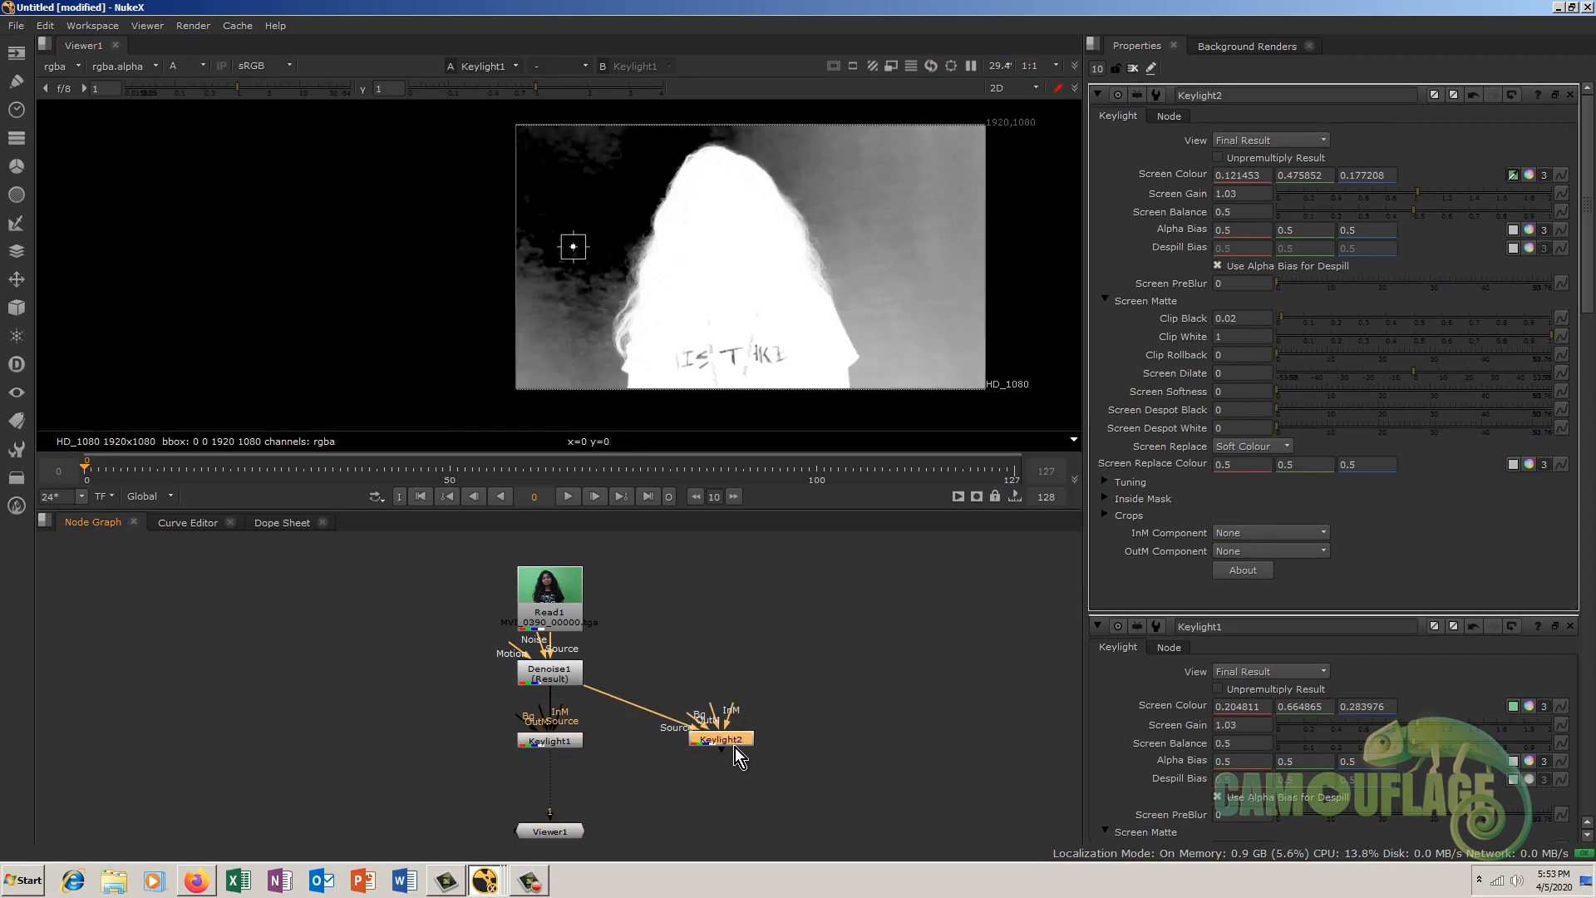
{"action": "key", "text": "2"}
{"action": "key", "text": "1"}
{"action": "key", "text": "2"}
{"action": "key", "text": "1"}
{"action": "key", "text": "2"}
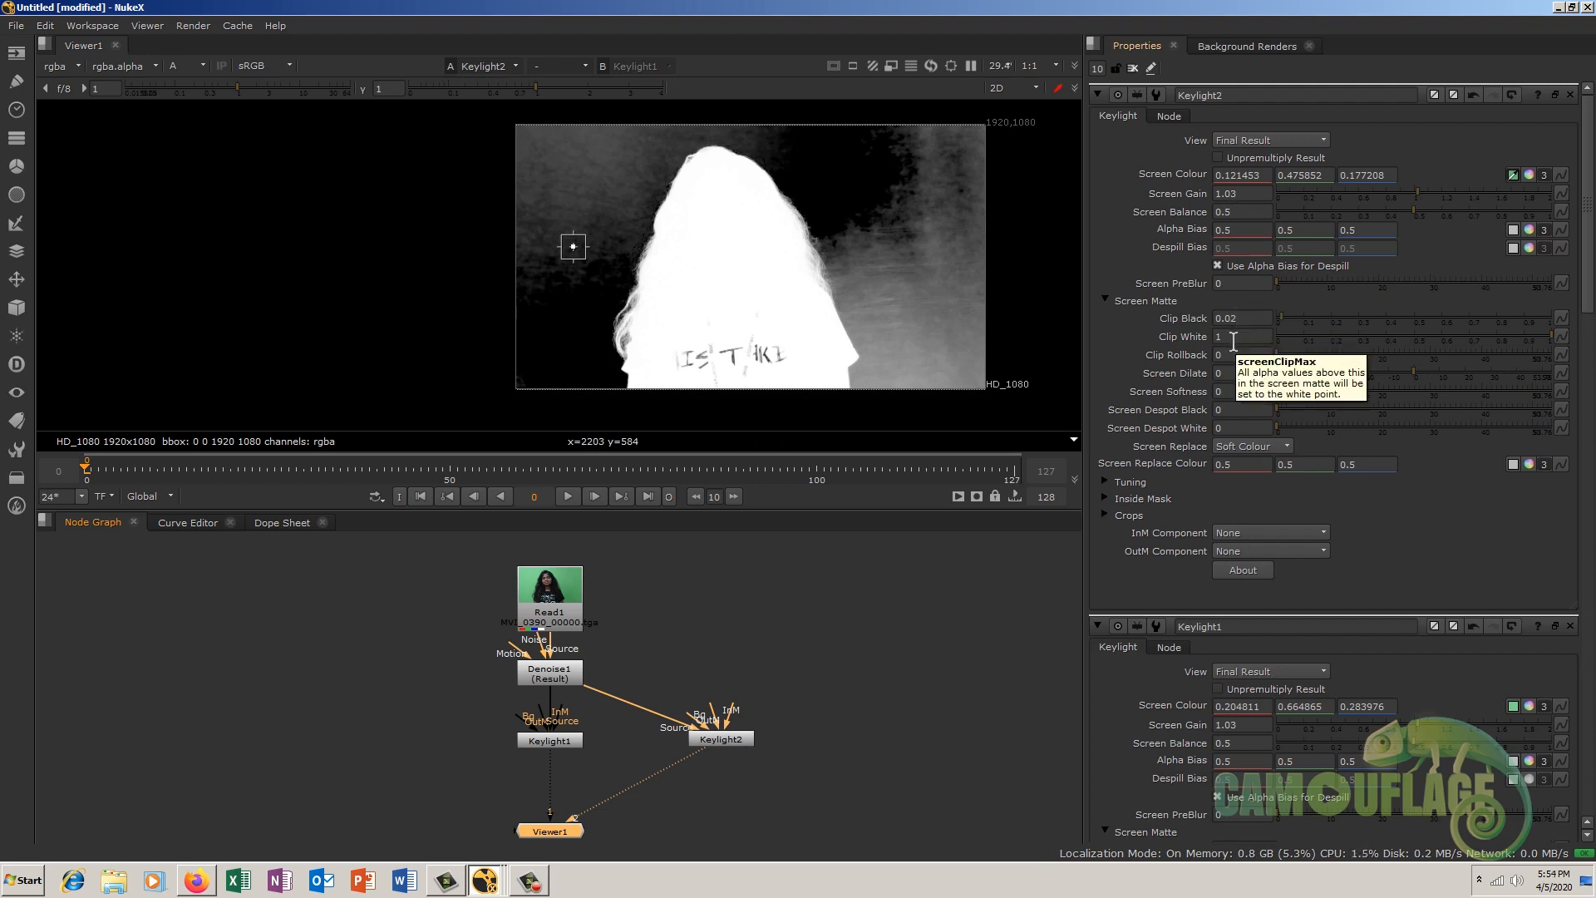
Step: Delete the Keylight2 branch and view Keylight1 with its settings open
{"action": "double_click", "coordinate": [562, 744]}
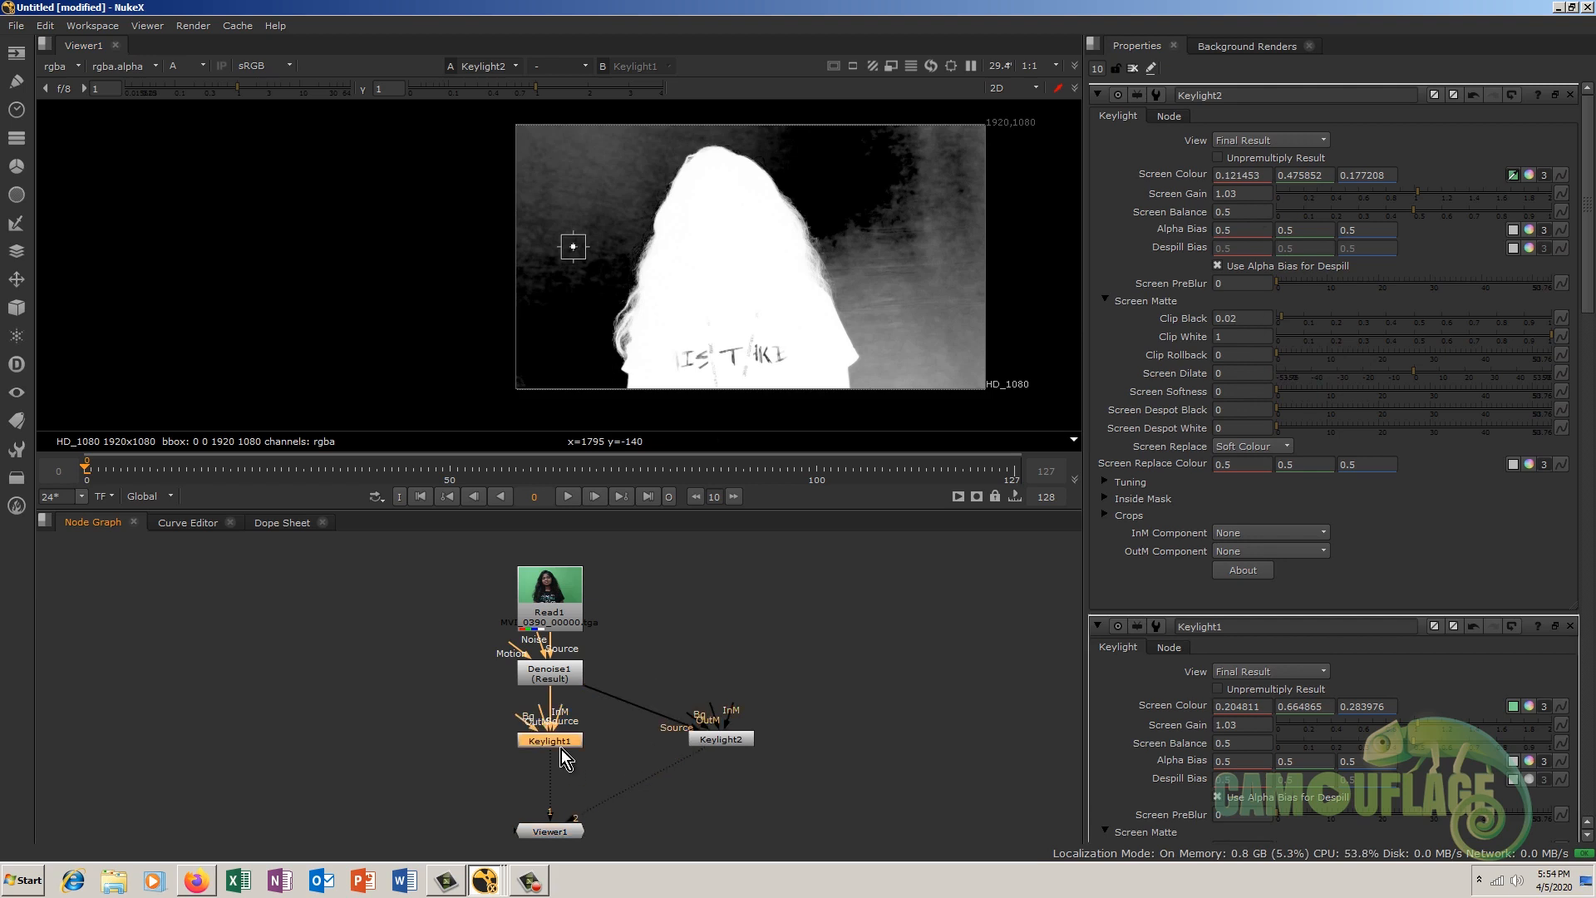
{"action": "key", "text": "1"}
{"action": "left_click", "coordinate": [727, 740]}
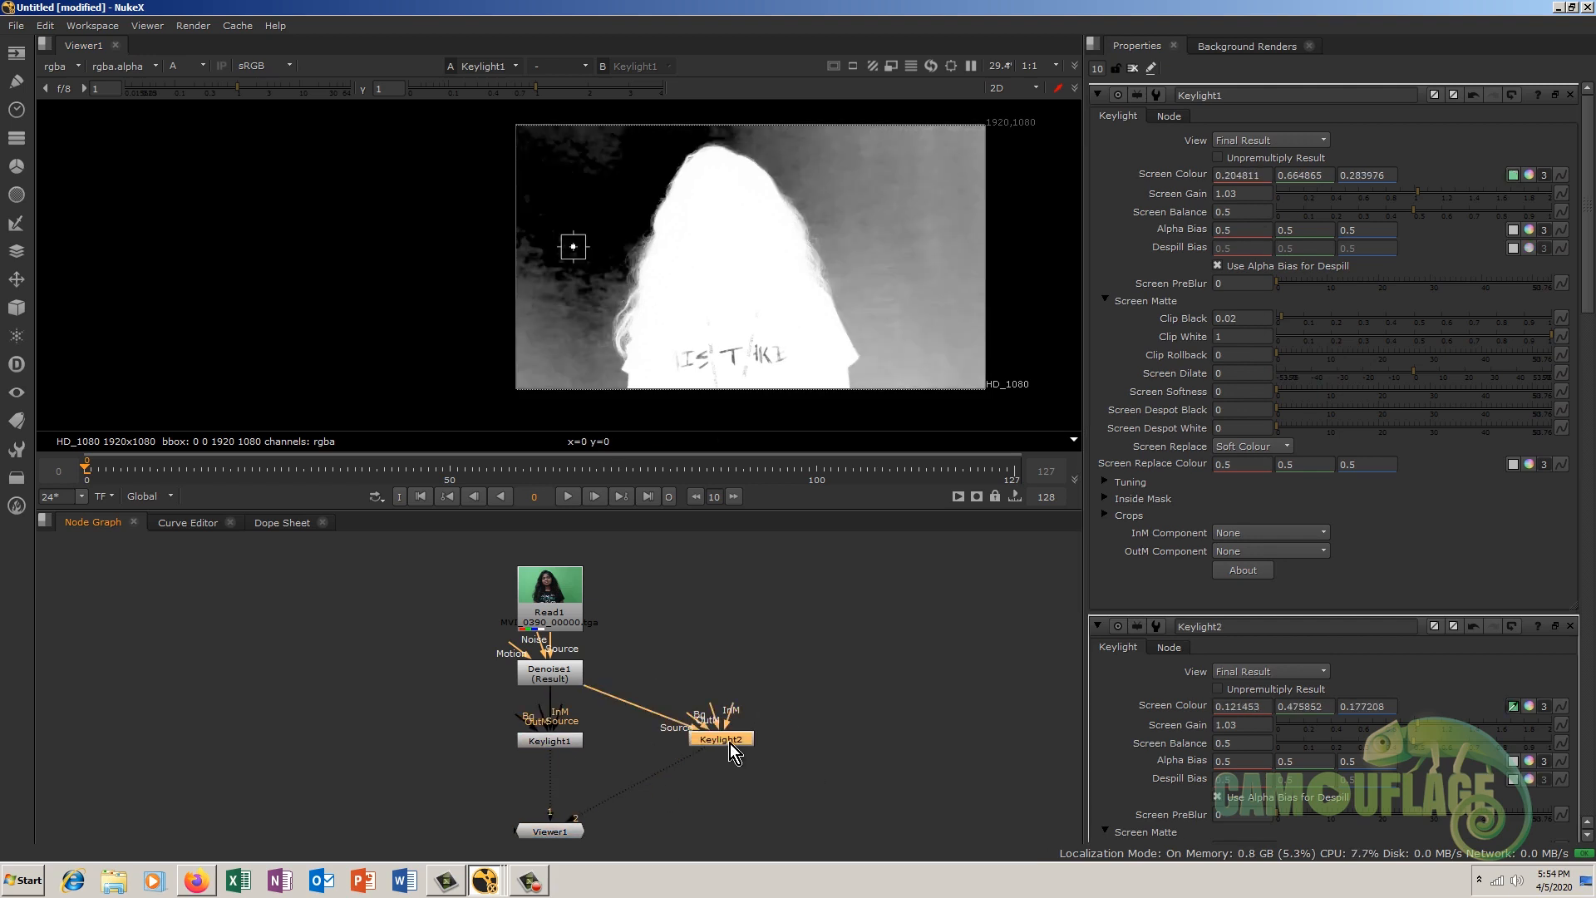
{"action": "key", "text": "Delete"}
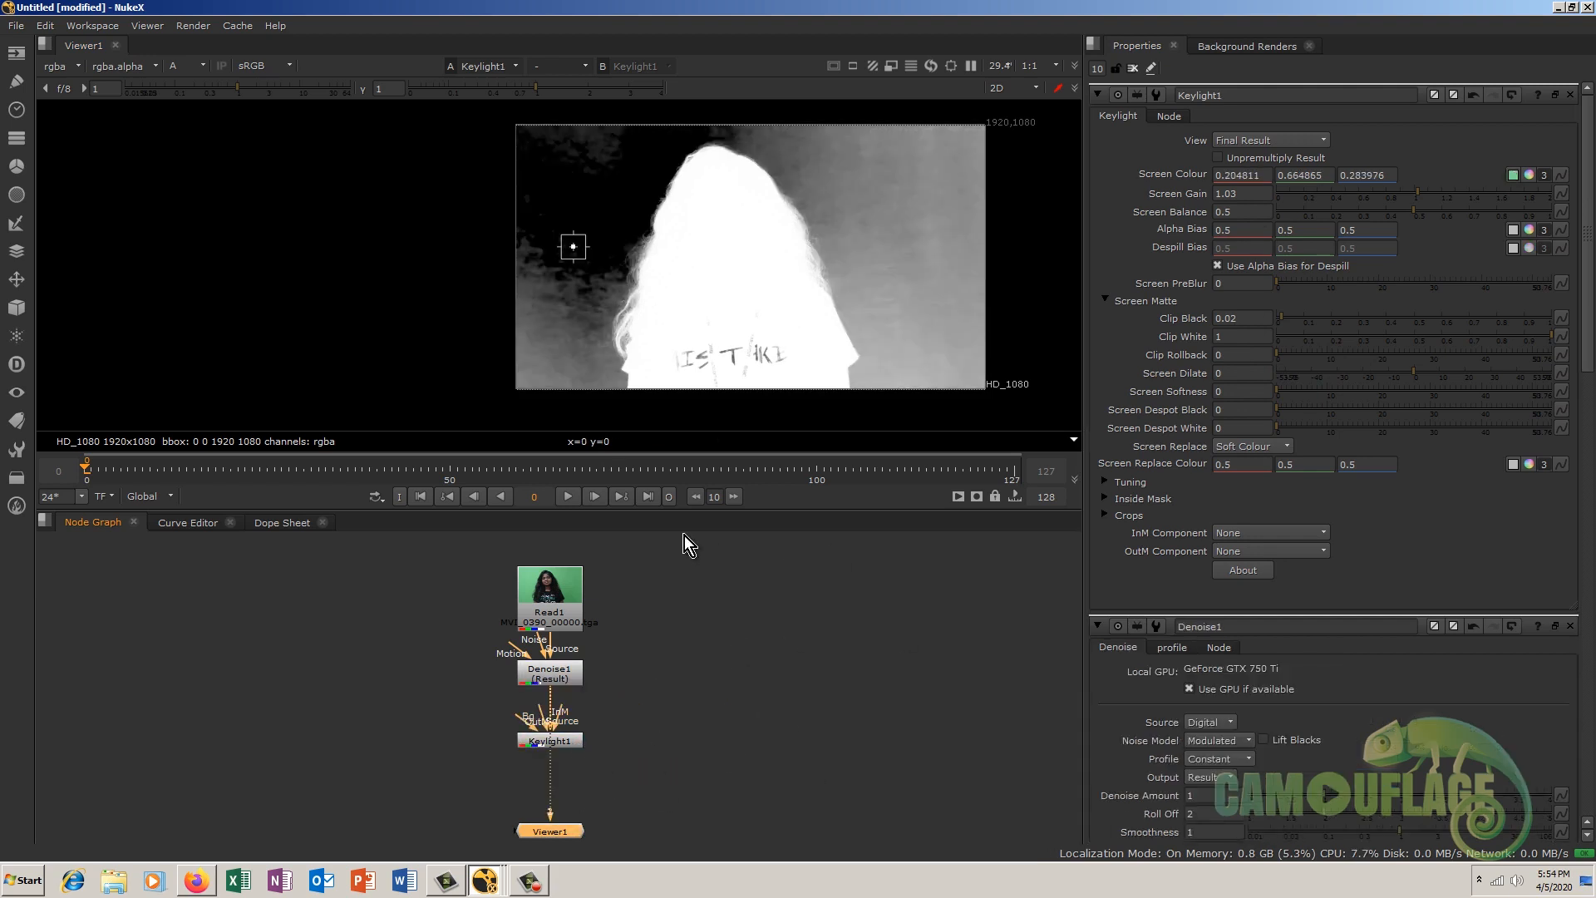
{"action": "mouse_move", "coordinate": [553, 675]}
{"action": "left_mouse_down"}
{"action": "mouse_move", "coordinate": [650, 668]}
{"action": "mouse_move", "coordinate": [549, 667]}
{"action": "left_mouse_up"}
{"action": "left_click", "coordinate": [565, 742]}
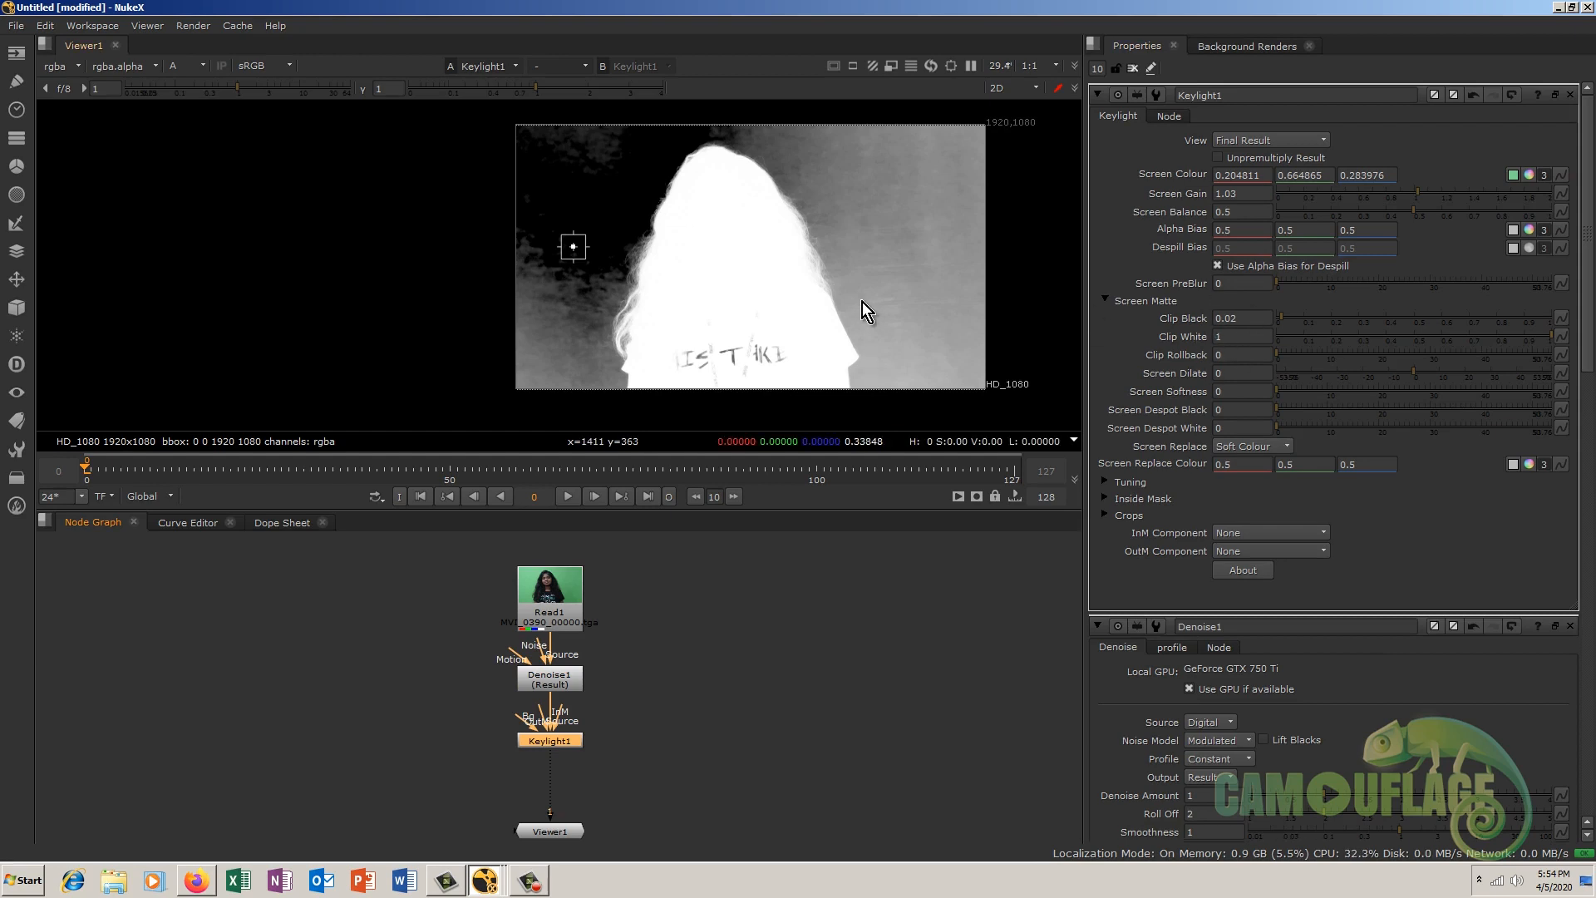
Step: Lower the viewer gamma to 0.014 and examine the solid areas of Keylight1's matte for transparency
{"action": "left_click_drag", "start_coordinate": [538, 88], "coordinate": [436, 98]}
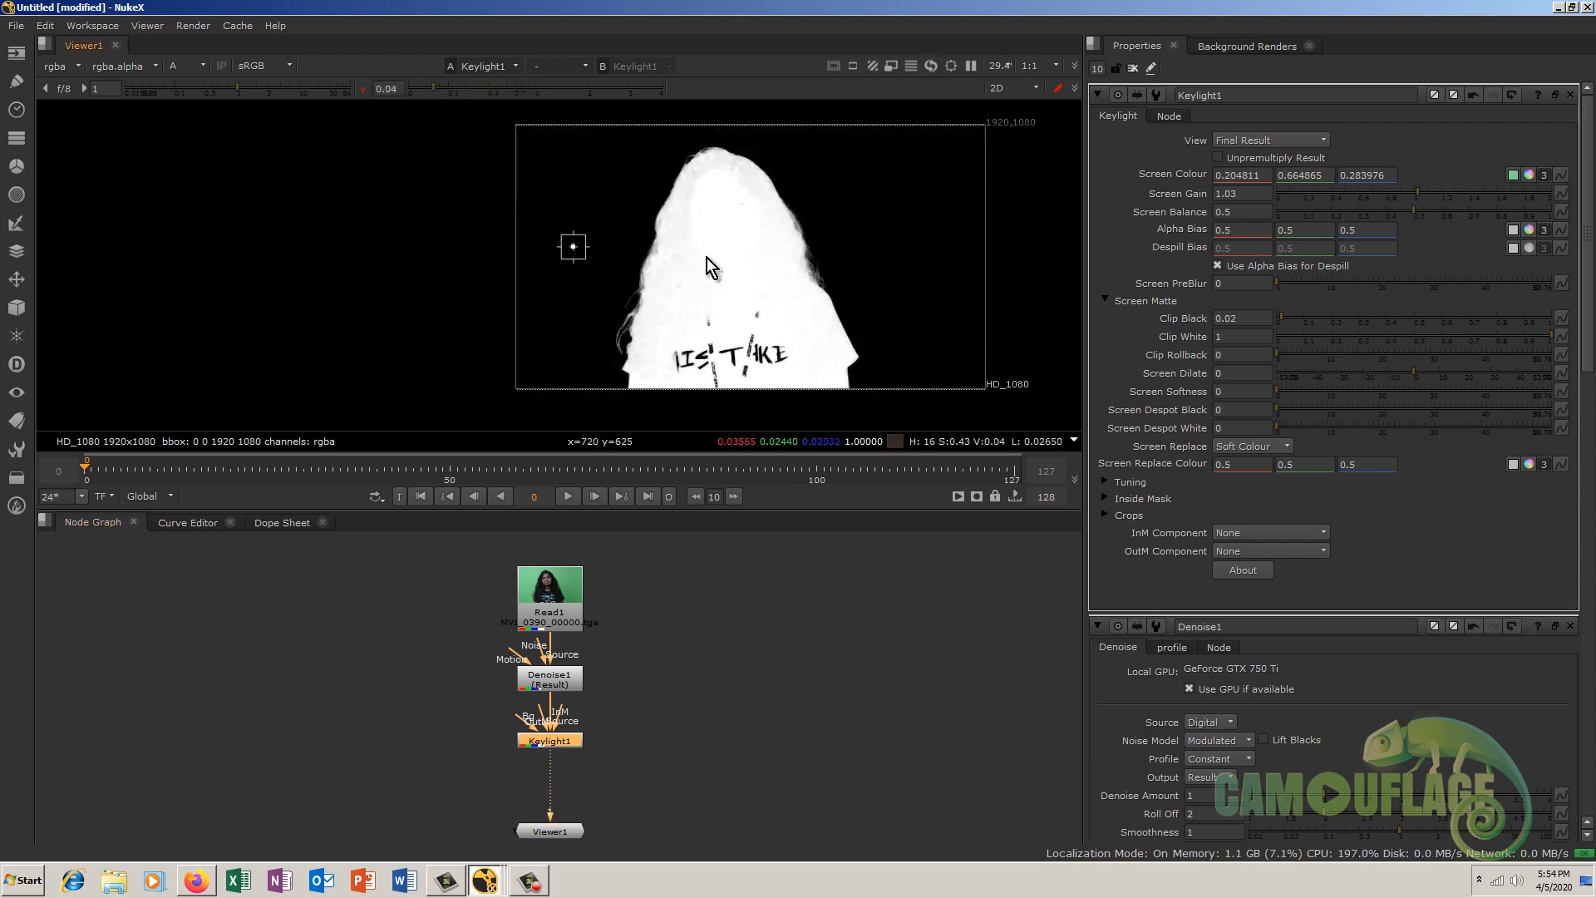
{"action": "scroll", "coordinate": [706, 258], "scroll_direction": "up", "scroll_amount": 2}
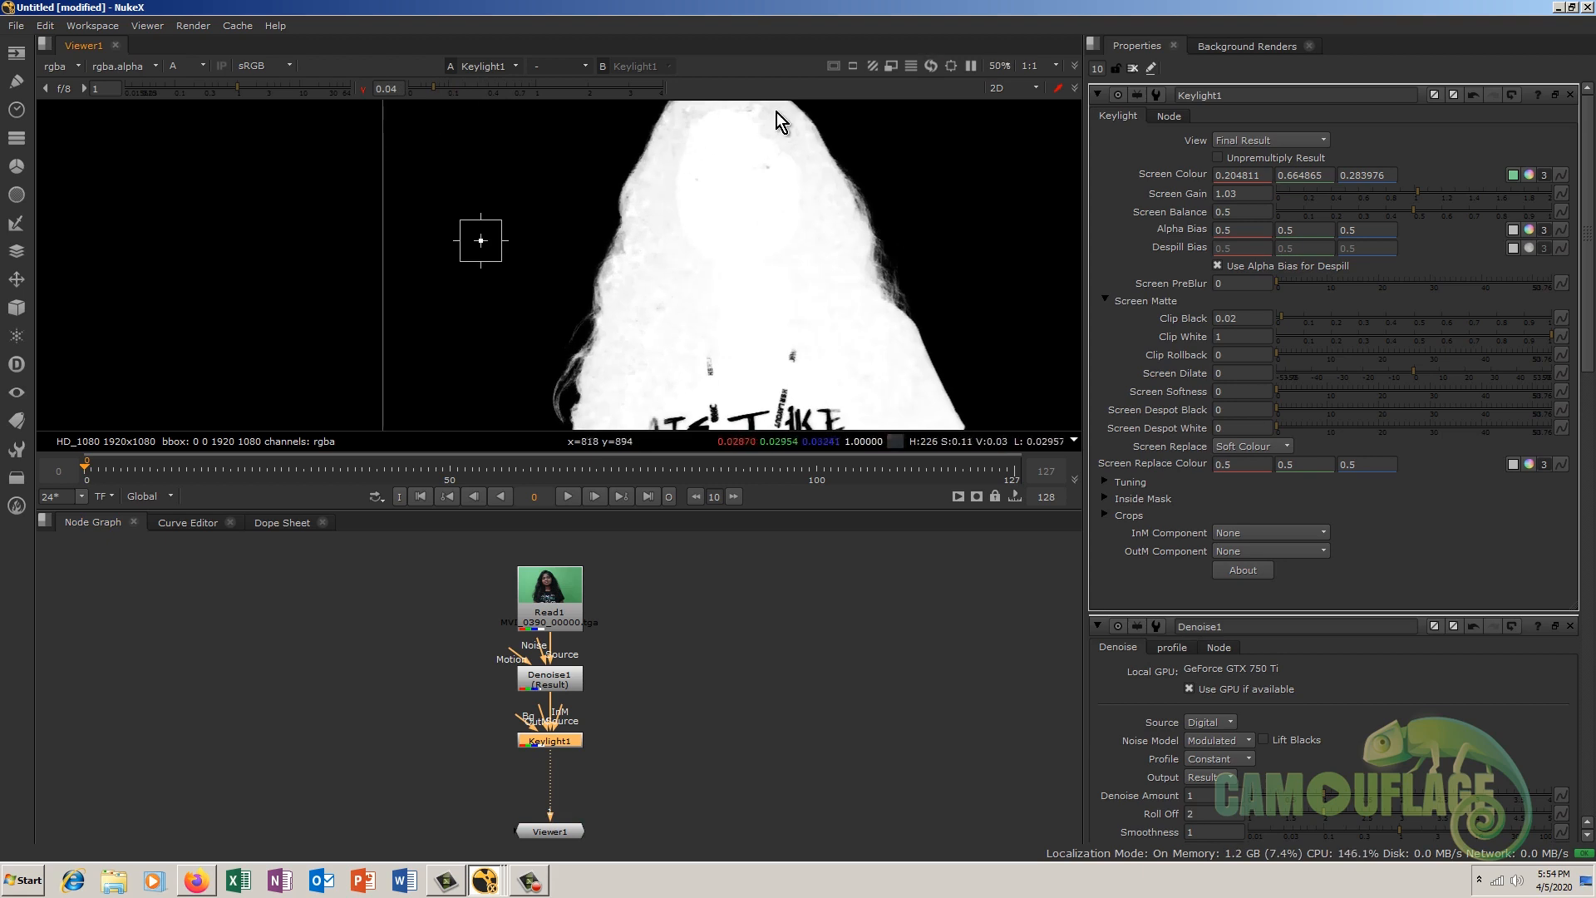
{"action": "left_click_drag", "start_coordinate": [433, 89], "coordinate": [424, 92]}
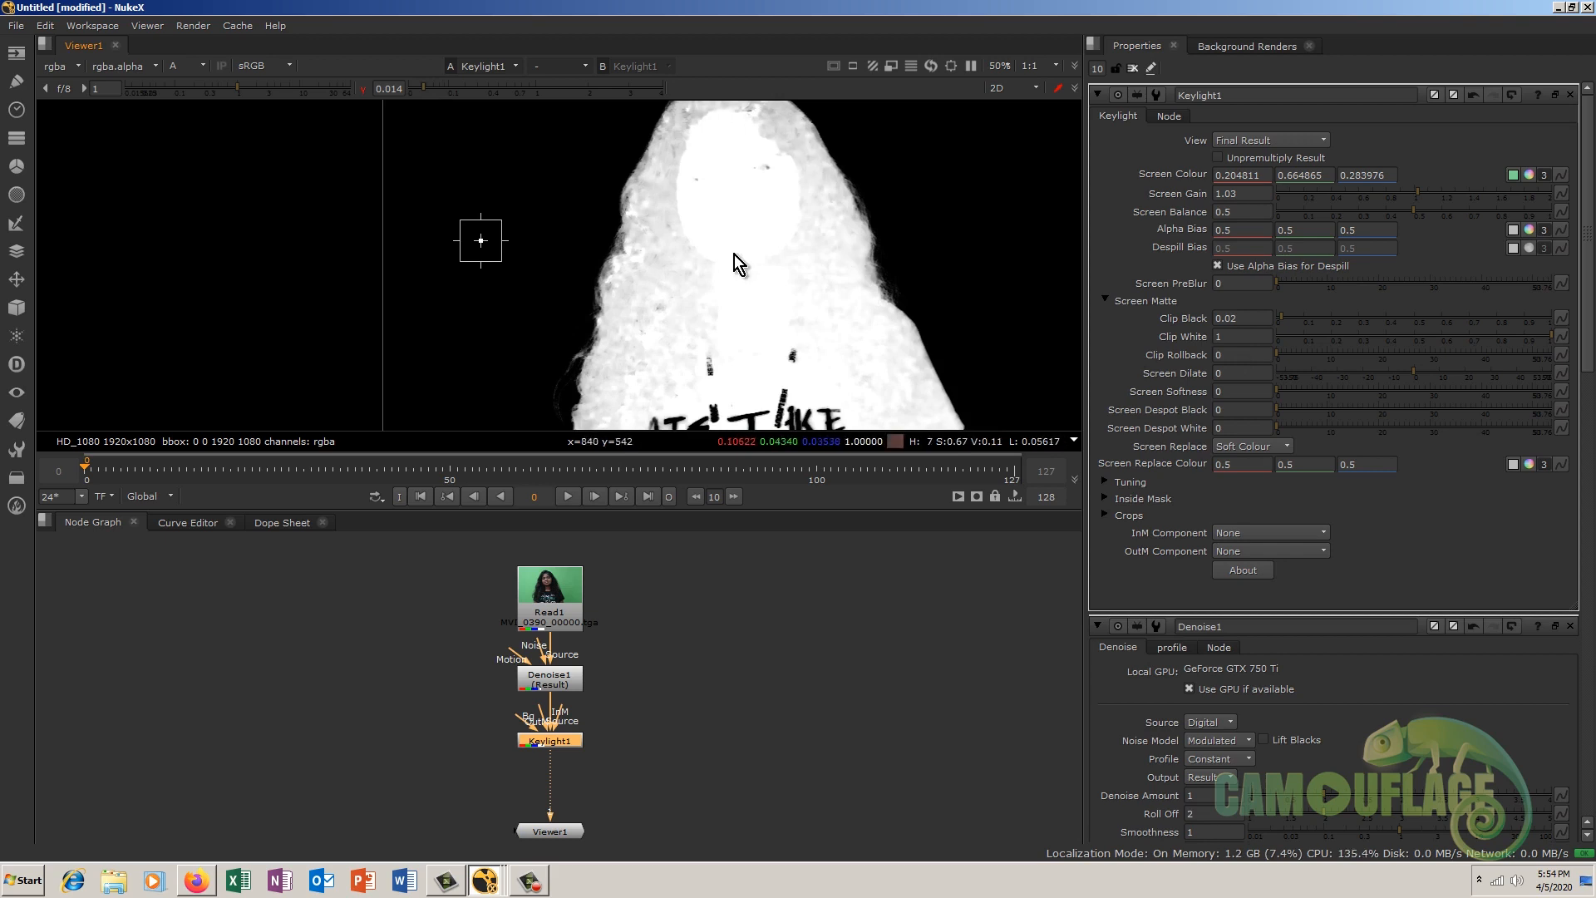
{"action": "scroll", "coordinate": [733, 258], "scroll_direction": "down", "scroll_amount": 3}
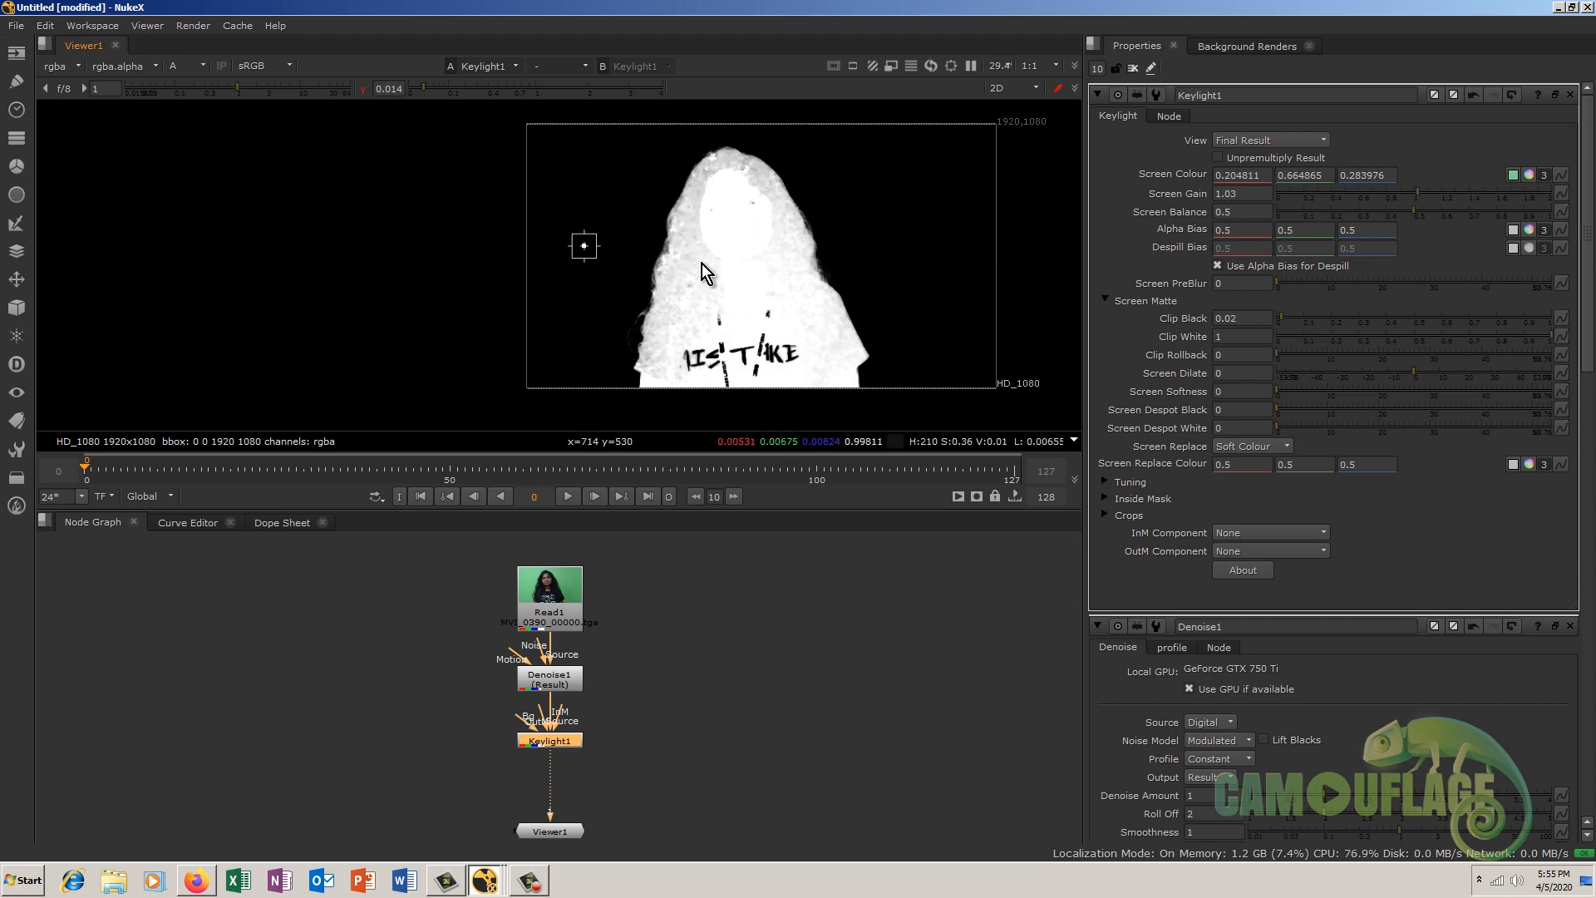
Step: Set Keylight1's Clip White to 0.99 and check the matte's core and hair edges
{"action": "left_click", "coordinate": [1241, 336]}
{"action": "key", "text": "BackSpace"}
{"action": "type", "text": ".99"}
{"action": "key", "text": "Return"}
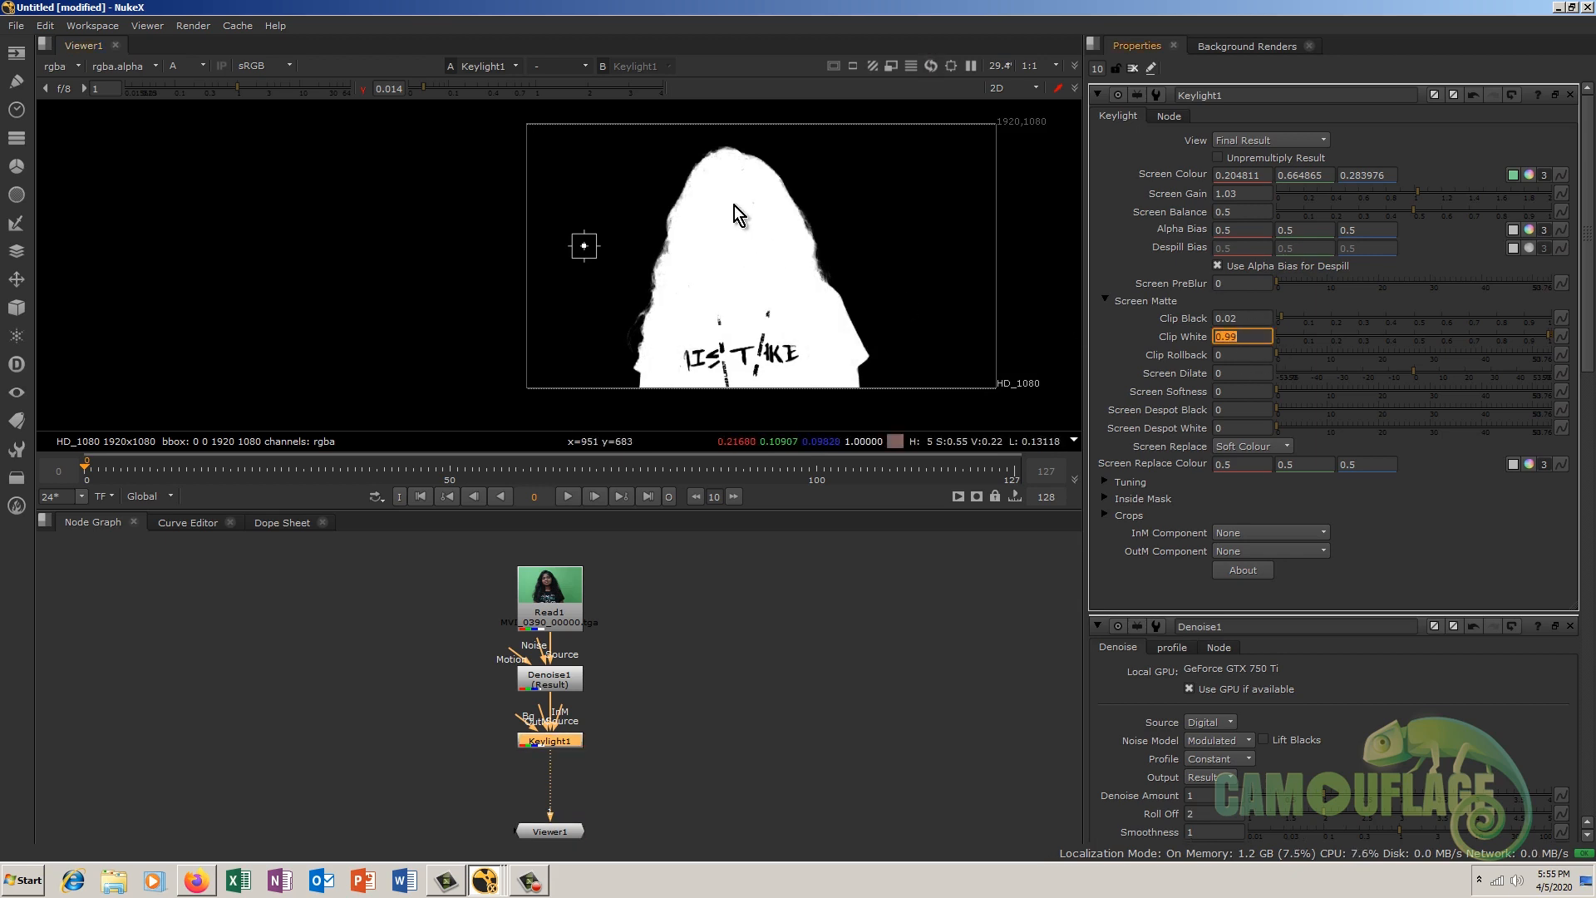
{"action": "scroll", "coordinate": [700, 254], "scroll_direction": "up", "scroll_amount": 2}
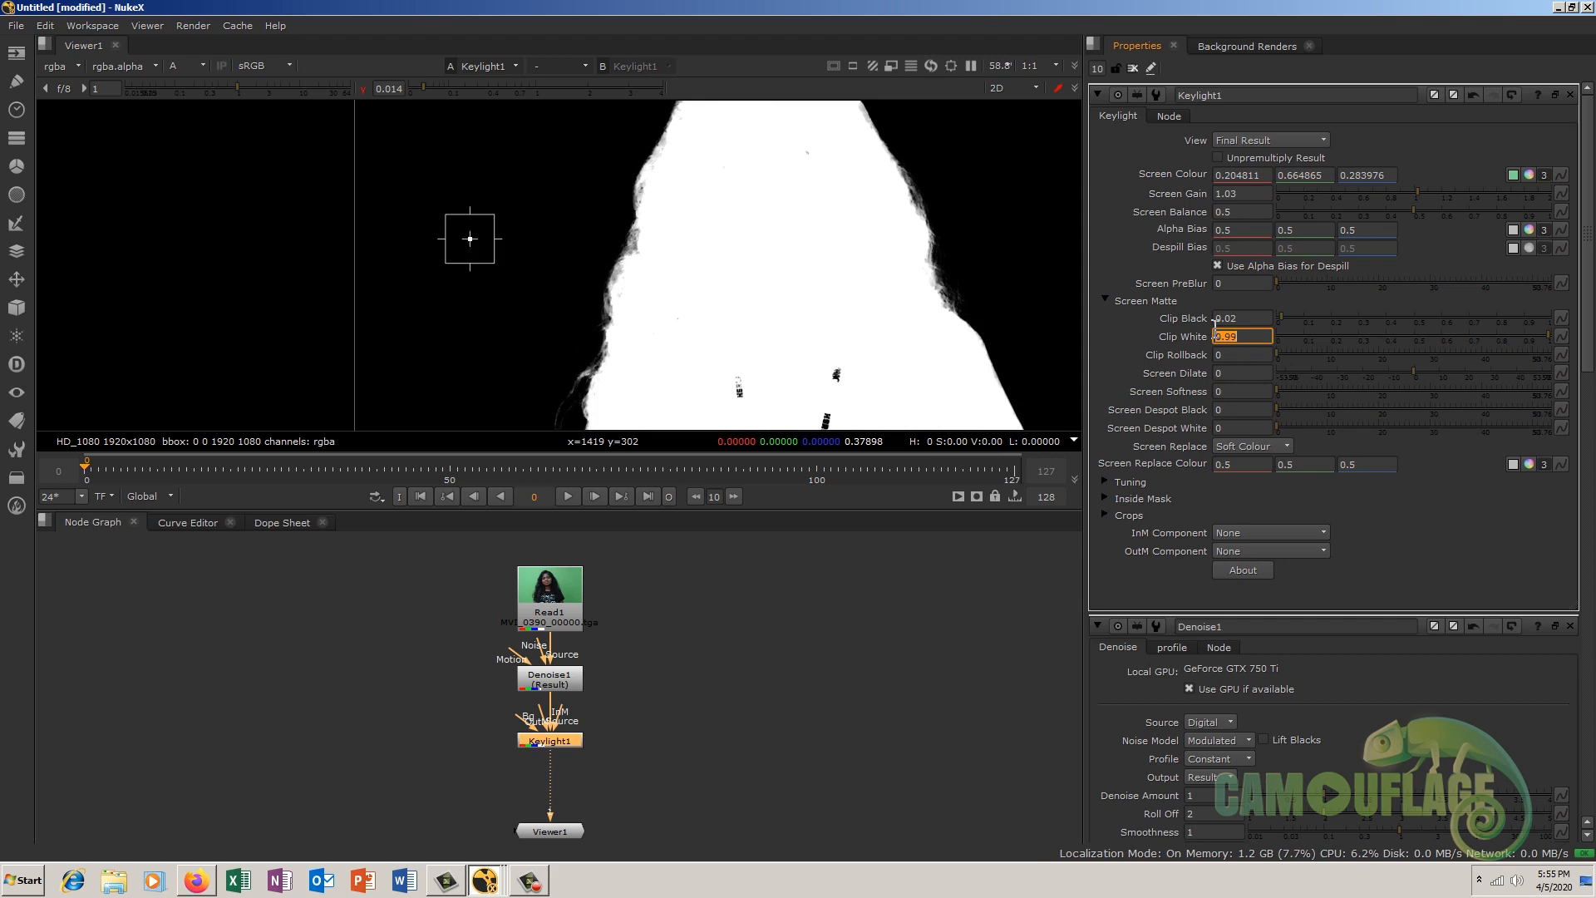
Step: Duplicate Keylight1 beside the original, connect the copy's Source to Denoise1, and view it with its settings open
{"action": "left_click", "coordinate": [725, 637]}
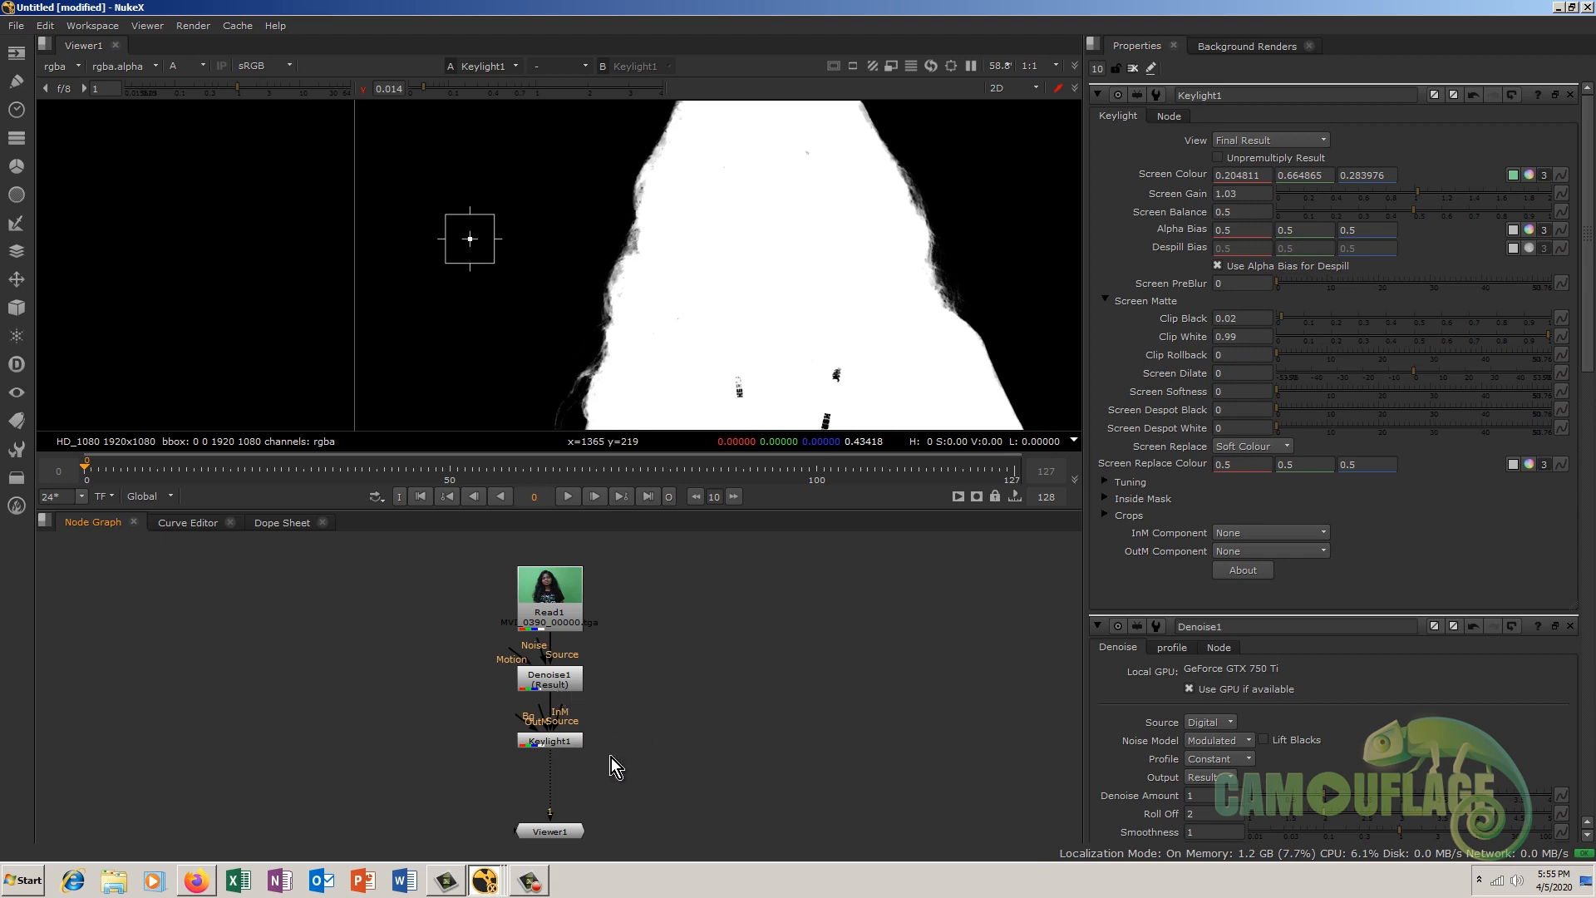
{"action": "left_click", "coordinate": [570, 743]}
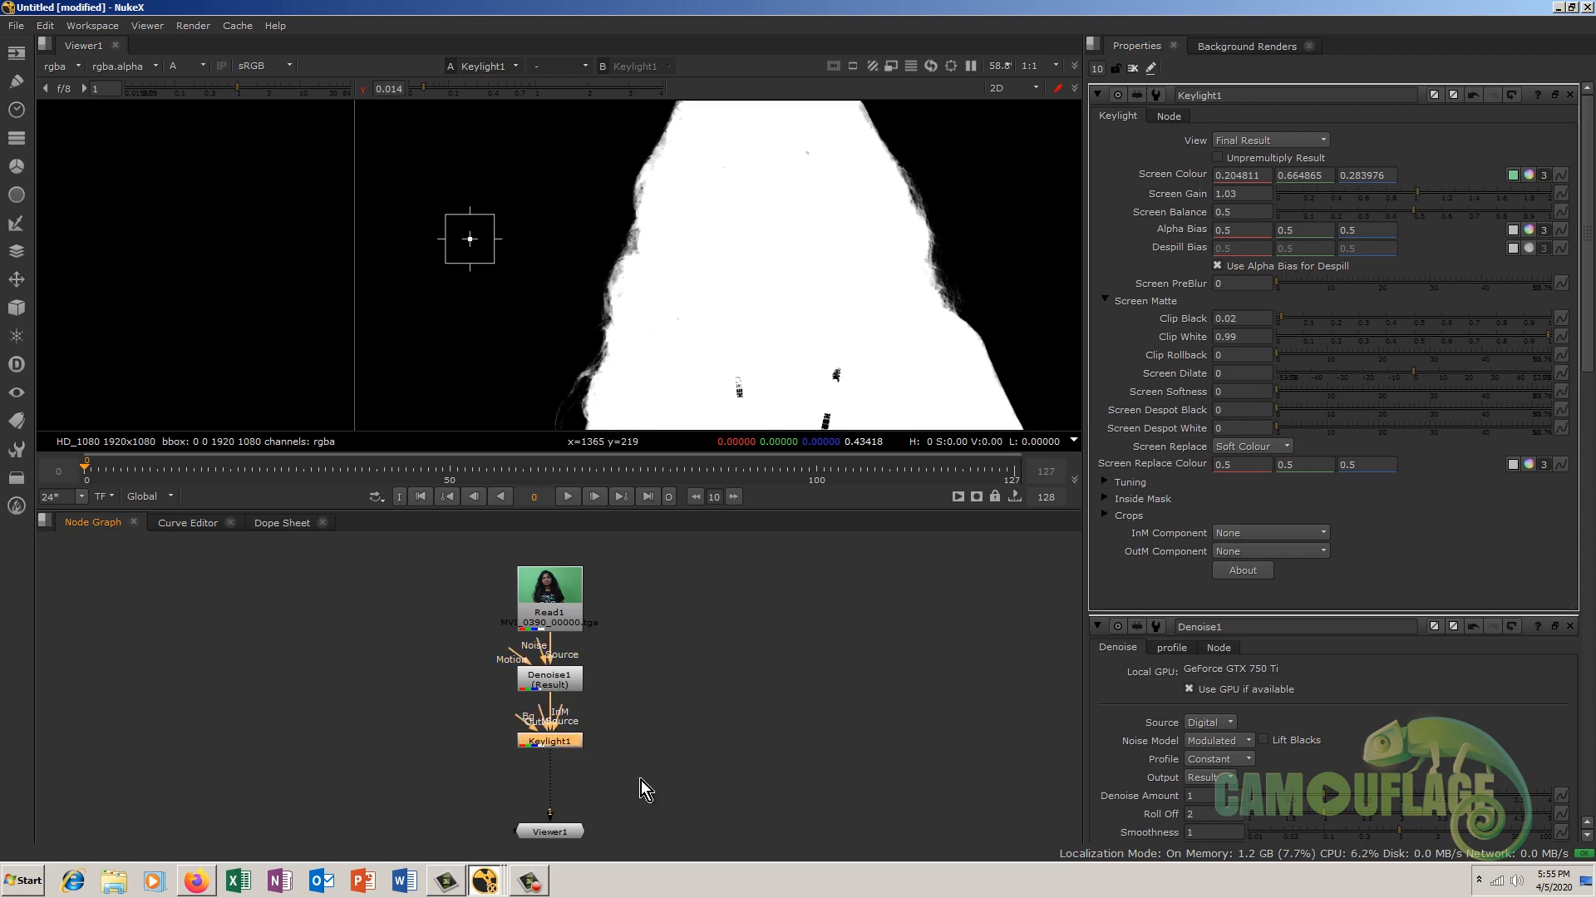
{"action": "left_click", "coordinate": [700, 753]}
{"action": "key", "text": "ctrl+v"}
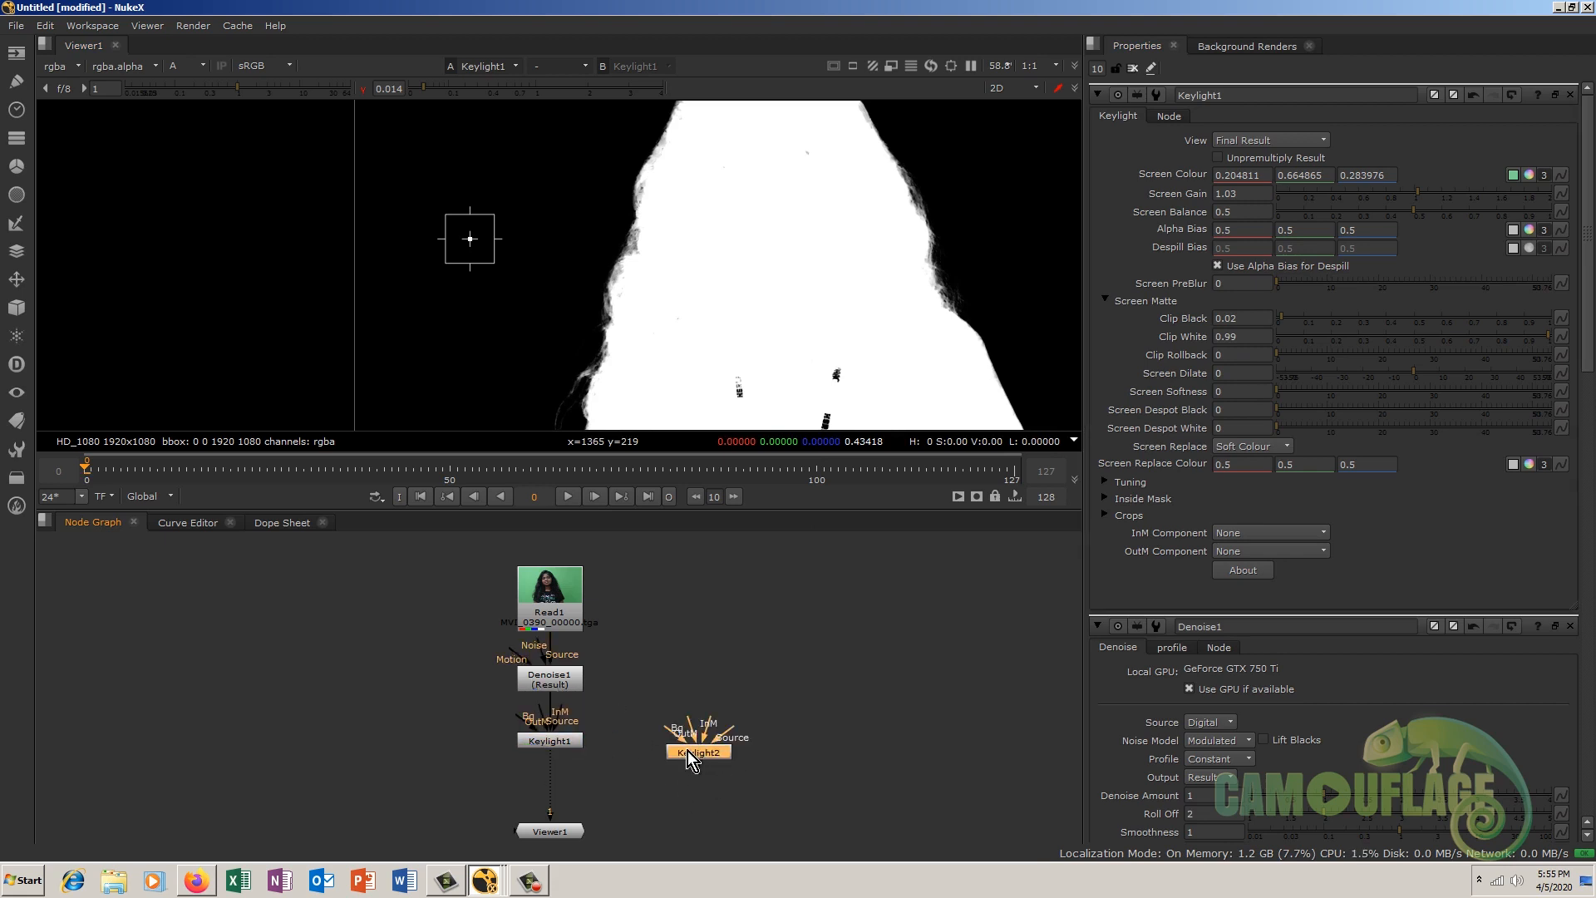
{"action": "left_click_drag", "start_coordinate": [735, 719], "coordinate": [562, 690]}
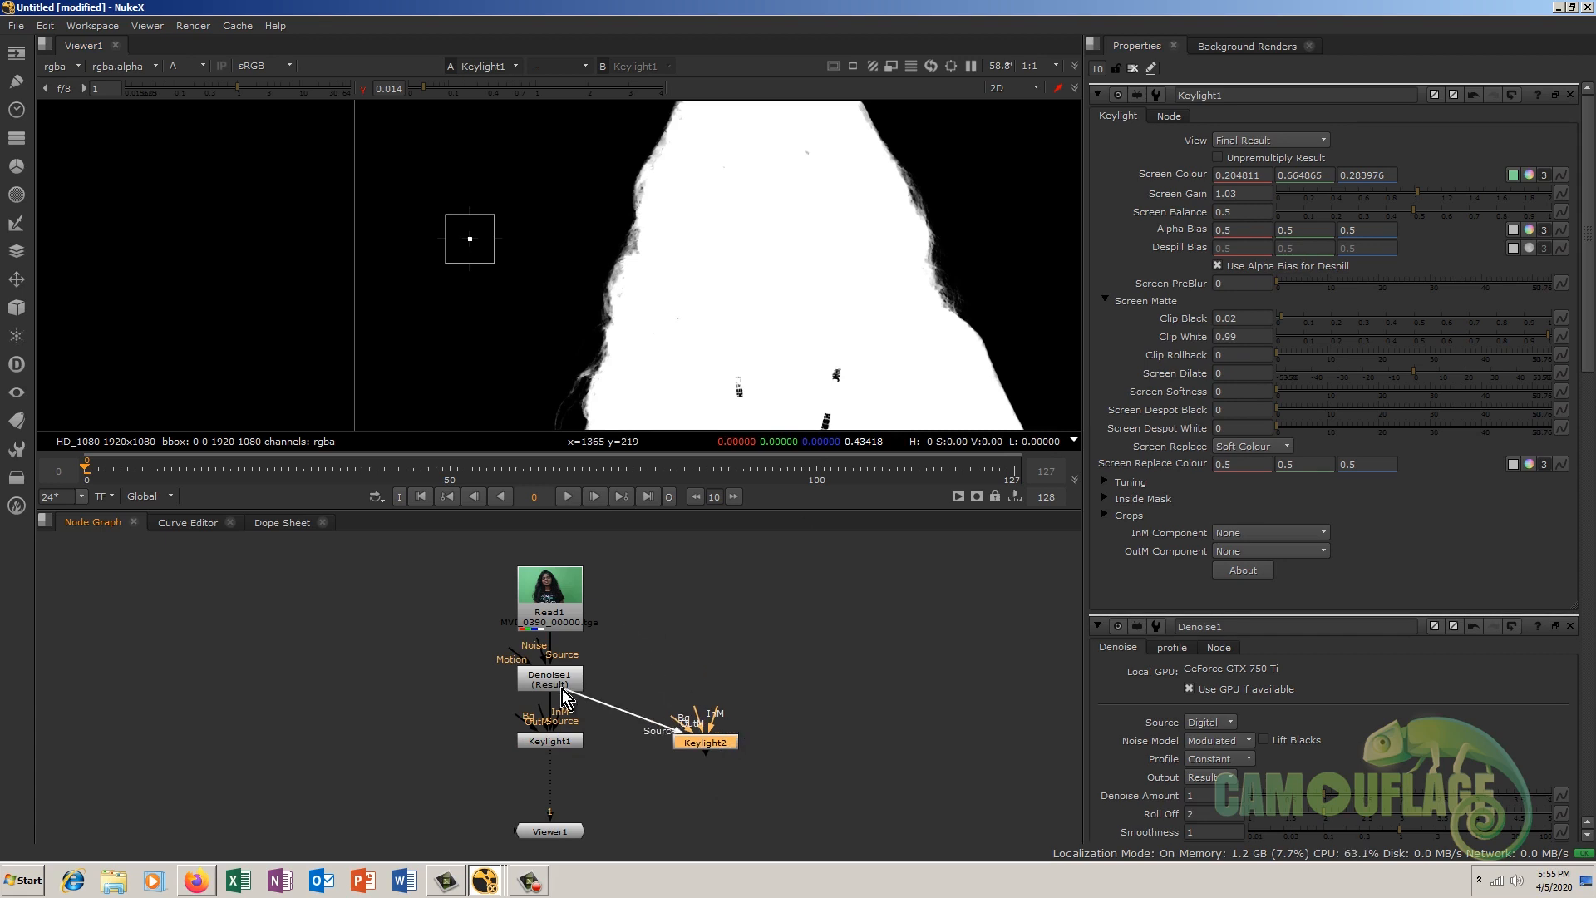
{"action": "double_click", "coordinate": [710, 744]}
{"action": "key", "text": "1"}
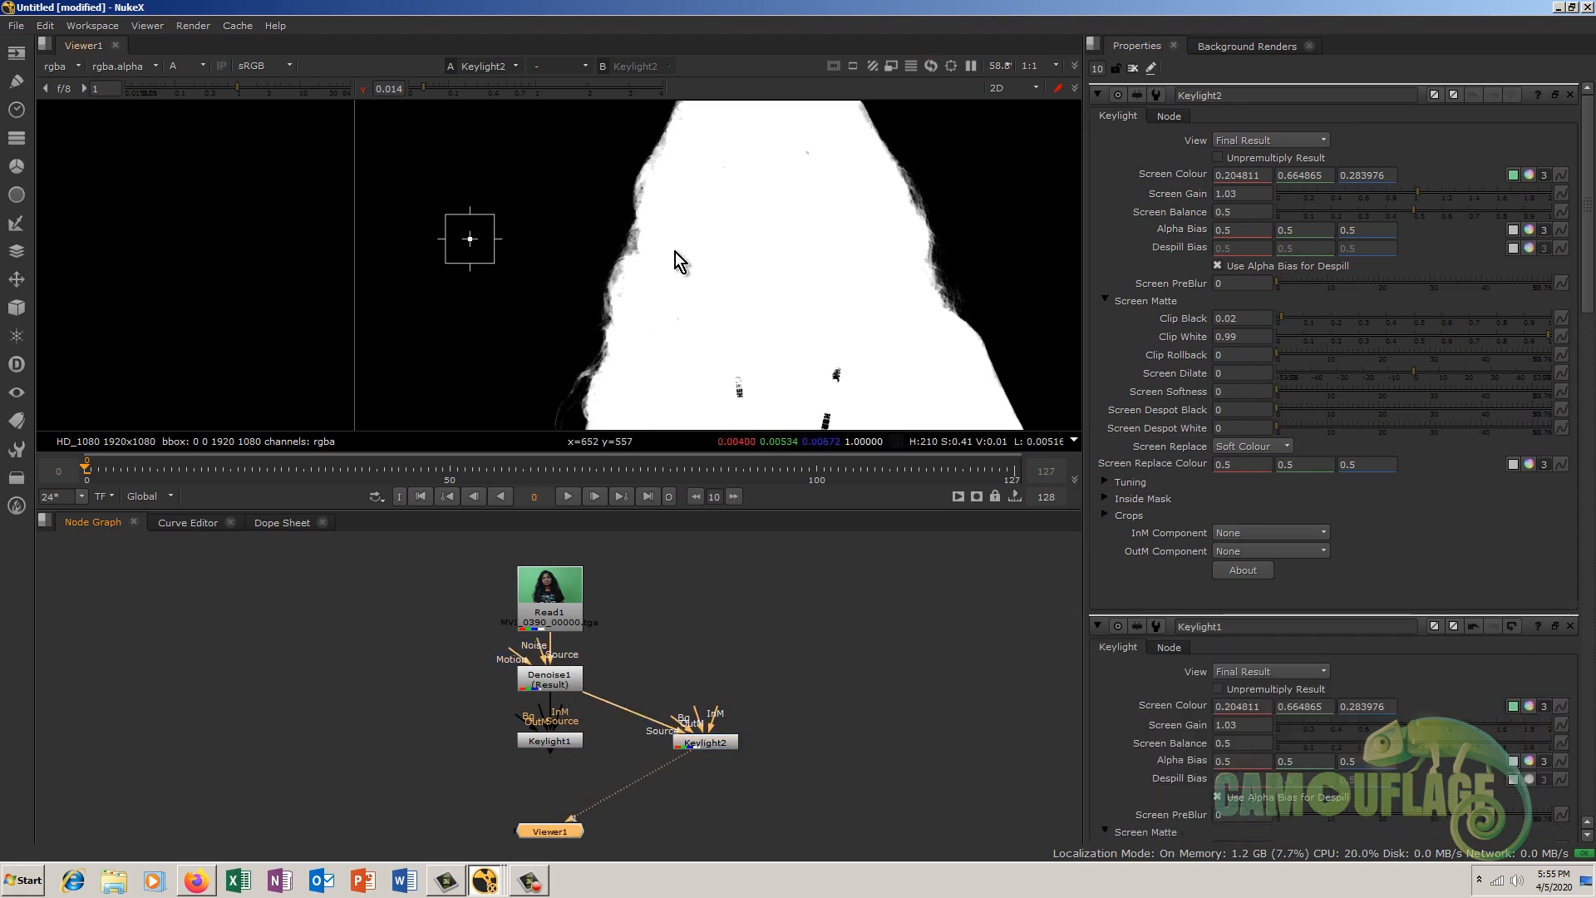
Step: Reset the viewer gamma to 1 and check Keylight2's entire matte
{"action": "key", "text": "a"}
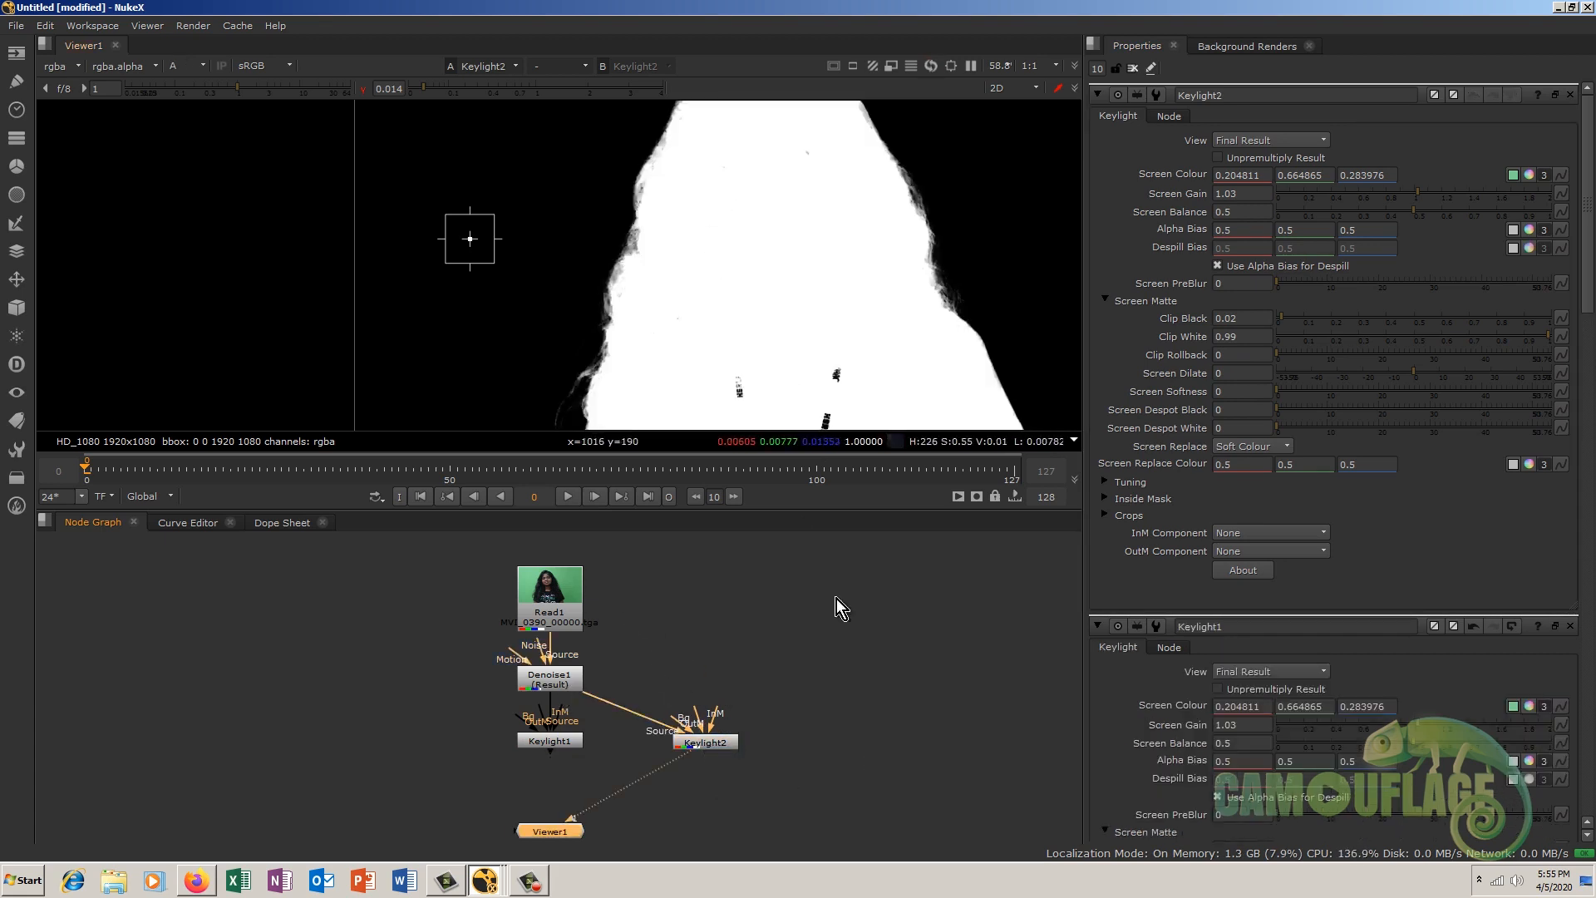
{"action": "left_click", "coordinate": [363, 89]}
{"action": "scroll", "coordinate": [656, 163], "scroll_direction": "down", "scroll_amount": 4}
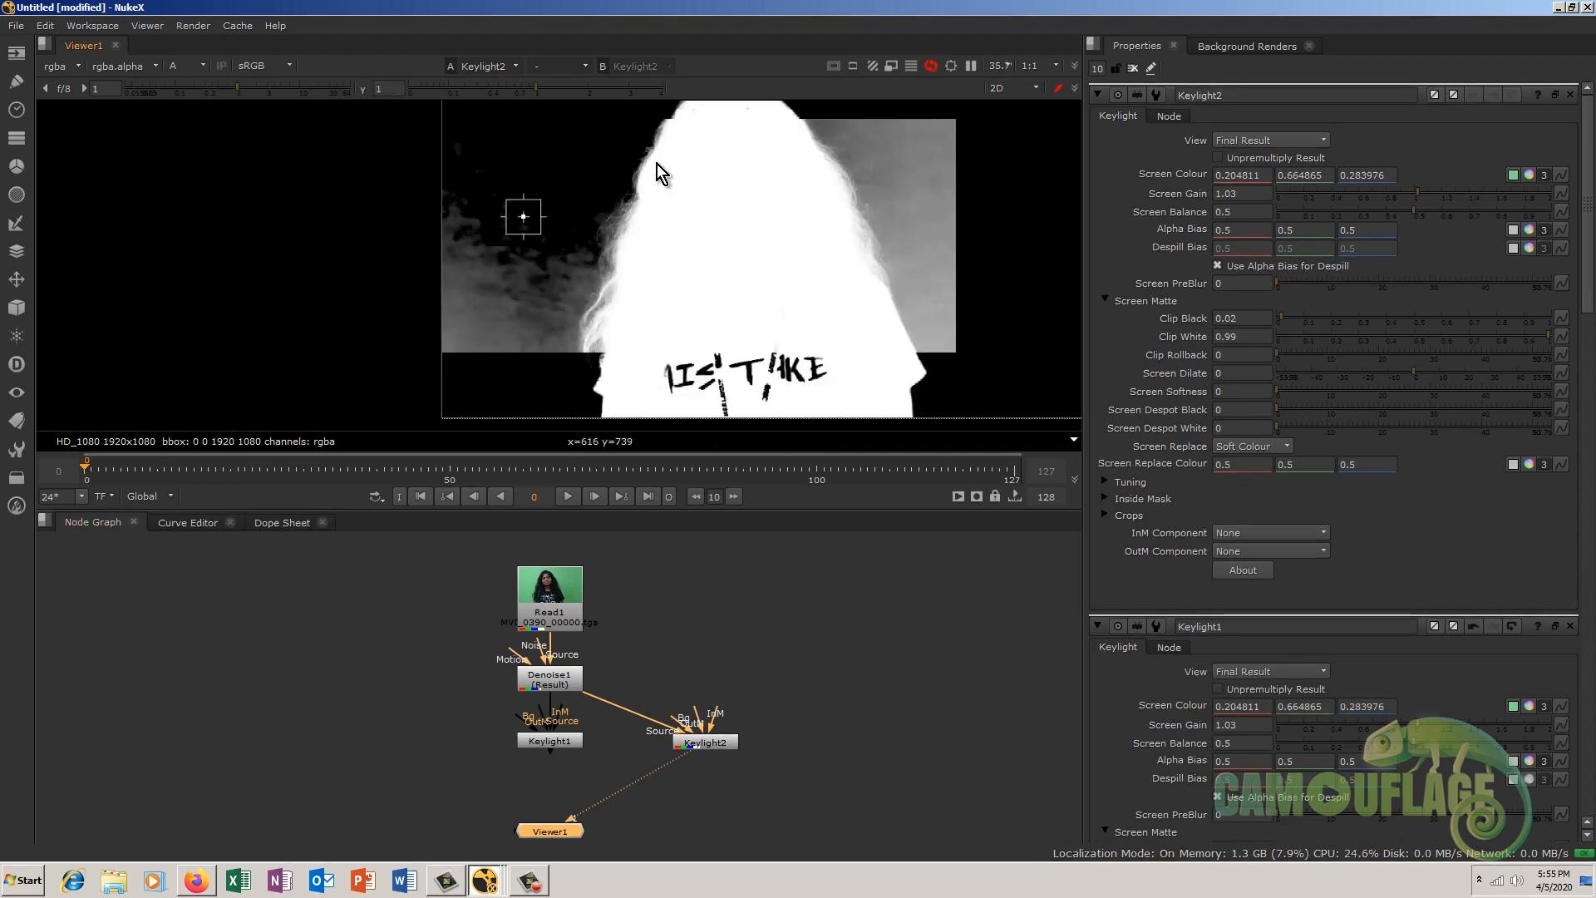
Step: Limit the number of open node property panels to 1, keeping only Keylight2's settings
{"action": "left_click", "coordinate": [731, 740]}
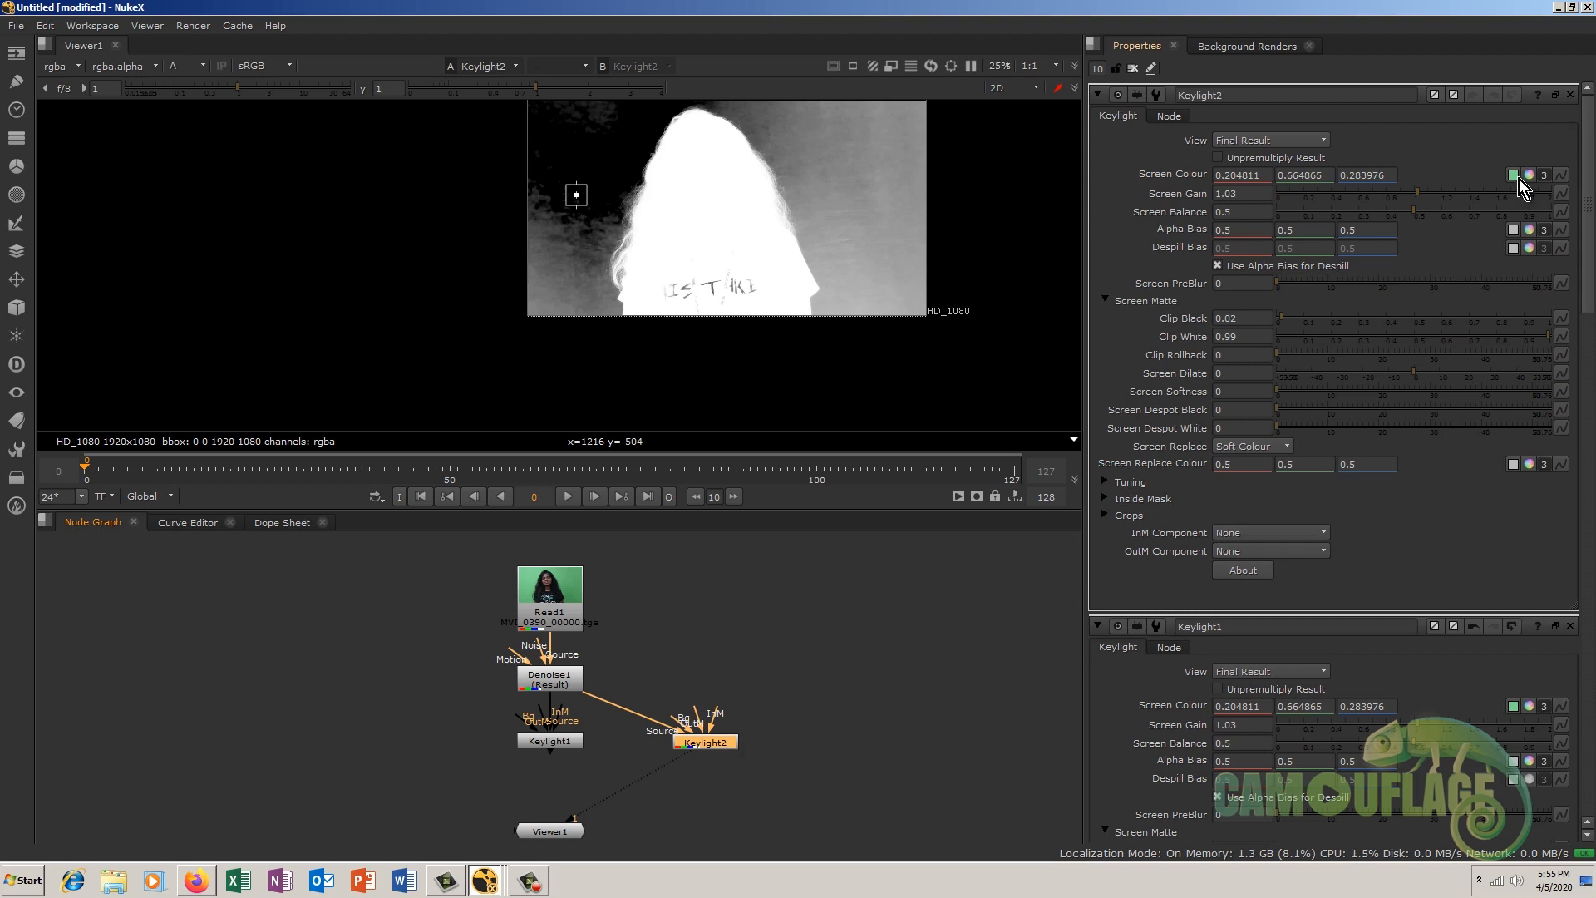
{"action": "left_click_drag", "start_coordinate": [1103, 68], "coordinate": [1032, 68]}
{"action": "type", "text": "1"}
{"action": "key", "text": "Return"}
{"action": "left_click", "coordinate": [758, 786]}
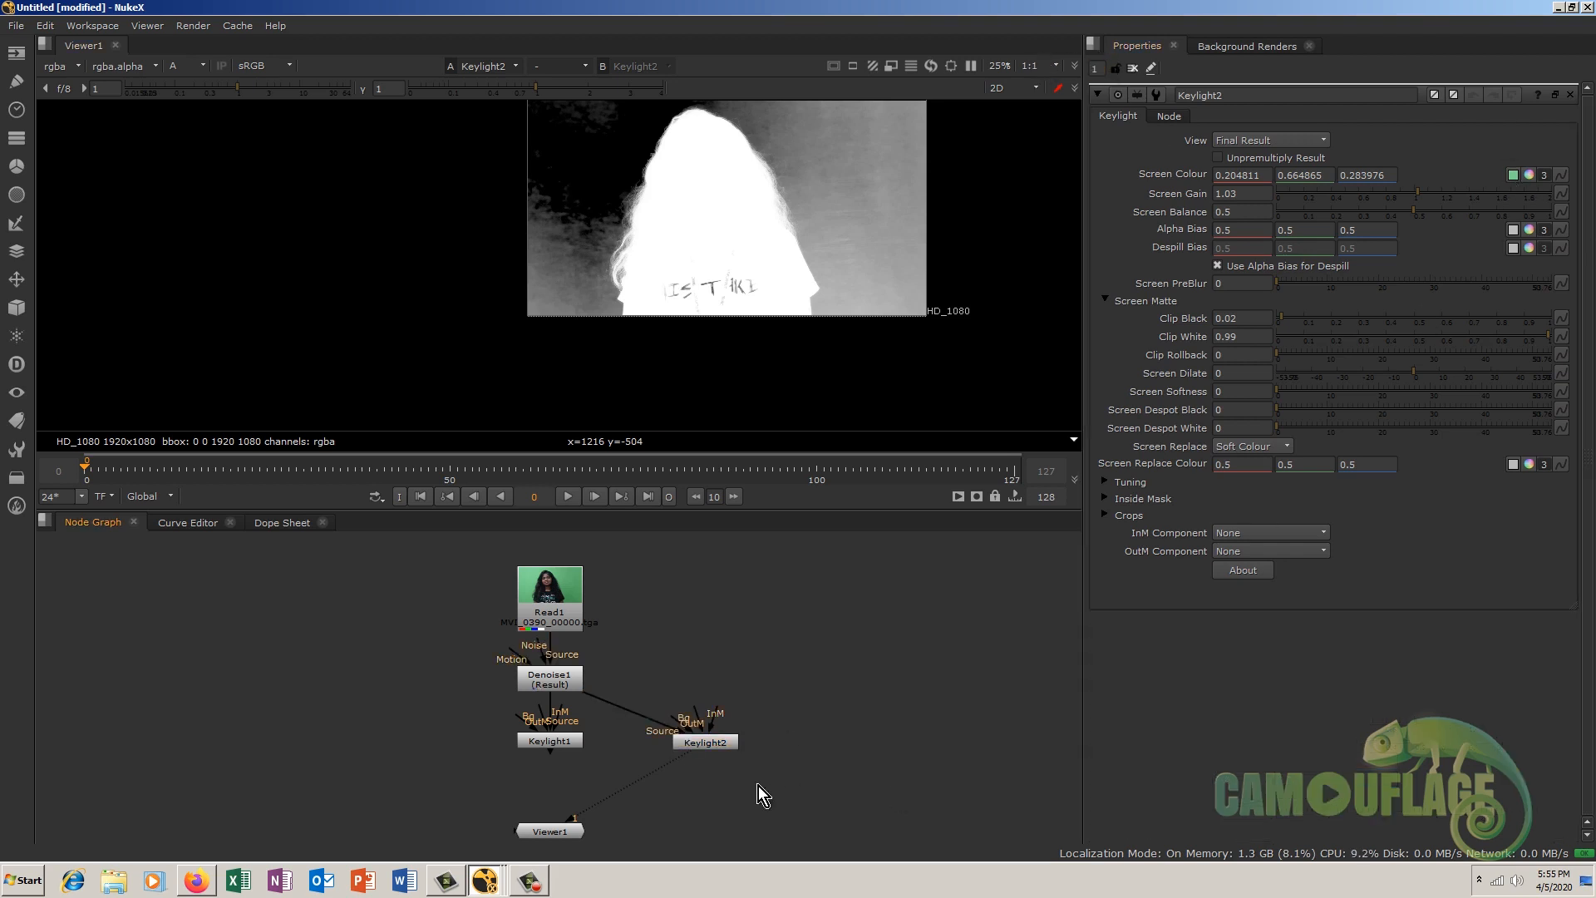
Step: Resample Keylight2's Screen Colour from the green near the plate's lower edge, left of the subject's body
{"action": "left_click", "coordinate": [726, 747]}
{"action": "left_click", "coordinate": [1517, 176]}
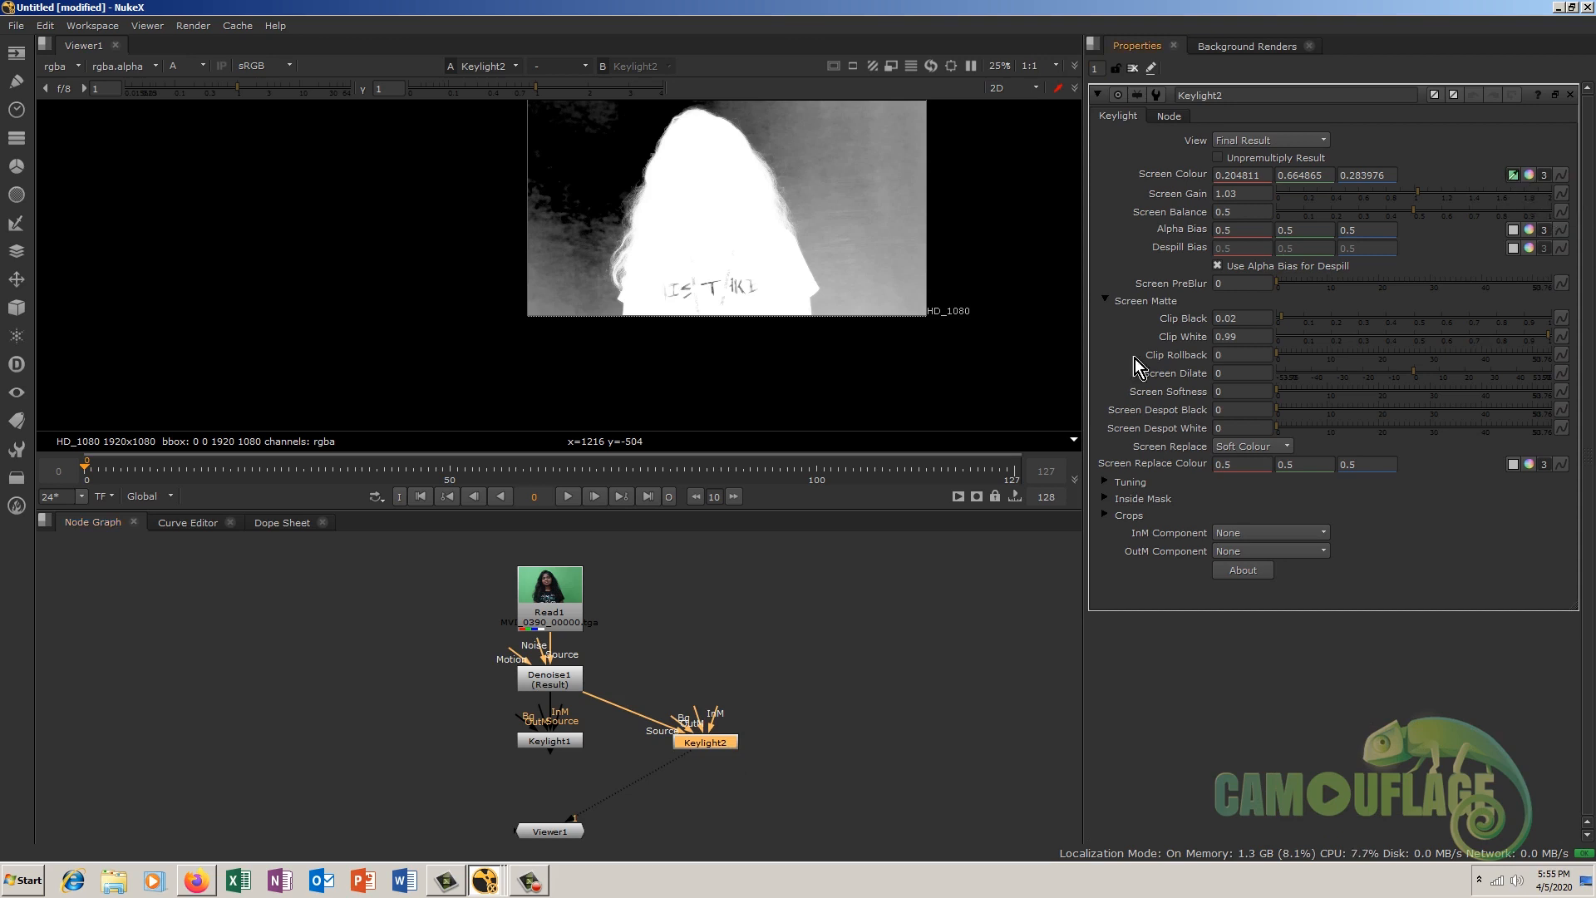
{"action": "left_click", "coordinate": [597, 301], "text": "ctrl"}
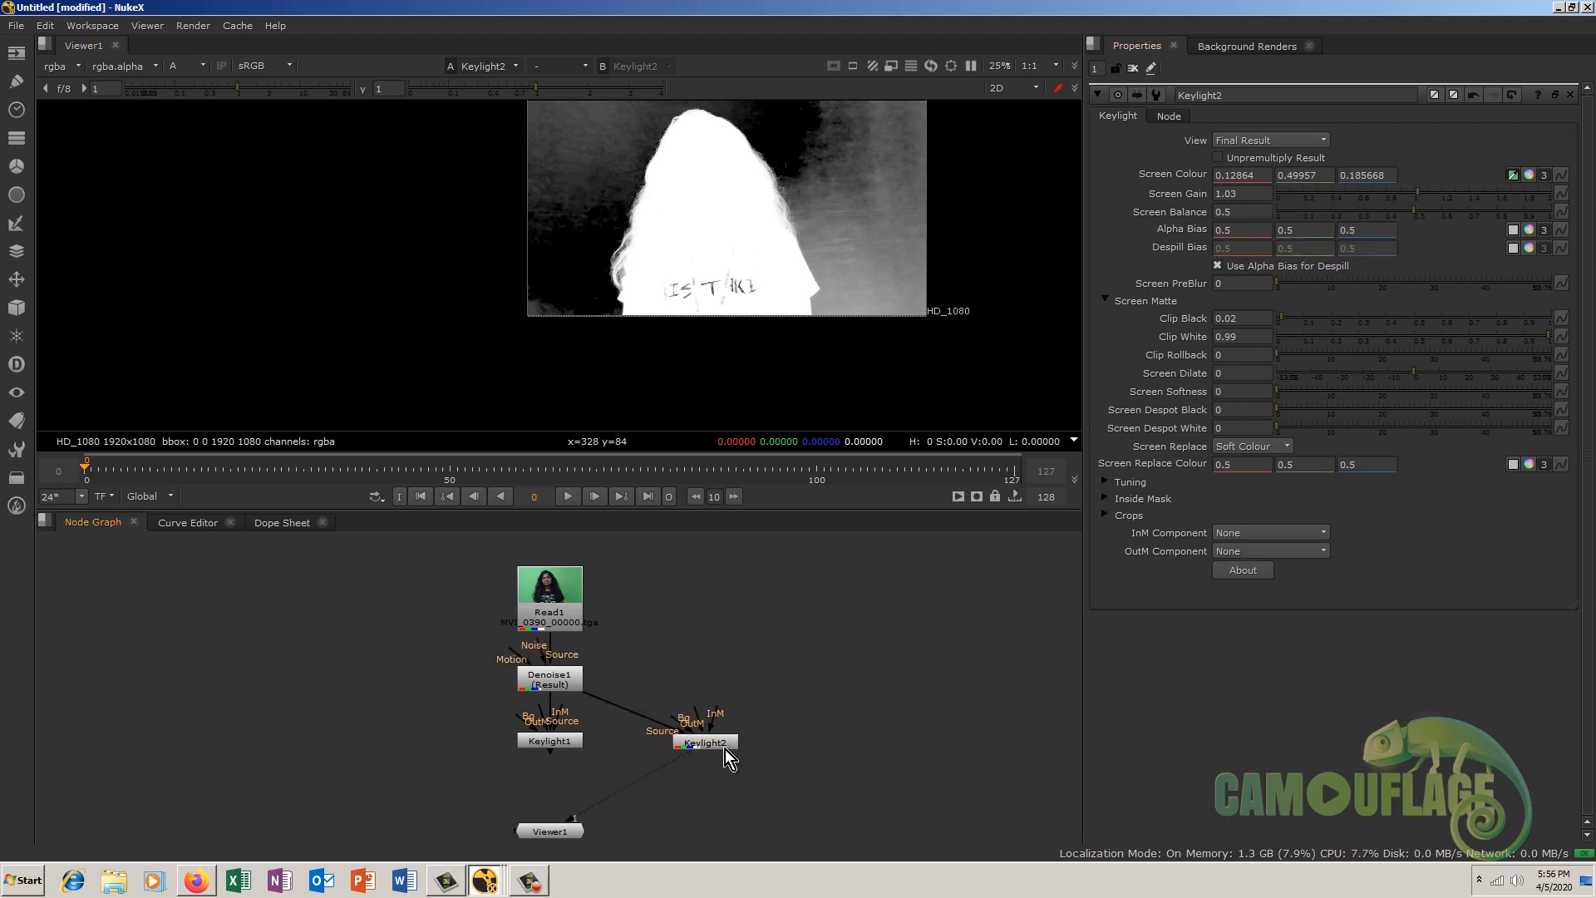
Step: Duplicate Keylight2 as a third branch, feed both copies from Denoise1 through aligned Dots, and view the new copy with its settings open
{"action": "left_click", "coordinate": [845, 743]}
{"action": "key", "text": "ctrl+v"}
{"action": "left_click_drag", "start_coordinate": [874, 704], "coordinate": [710, 680]}
{"action": "left_click_drag", "start_coordinate": [869, 722], "coordinate": [841, 676]}
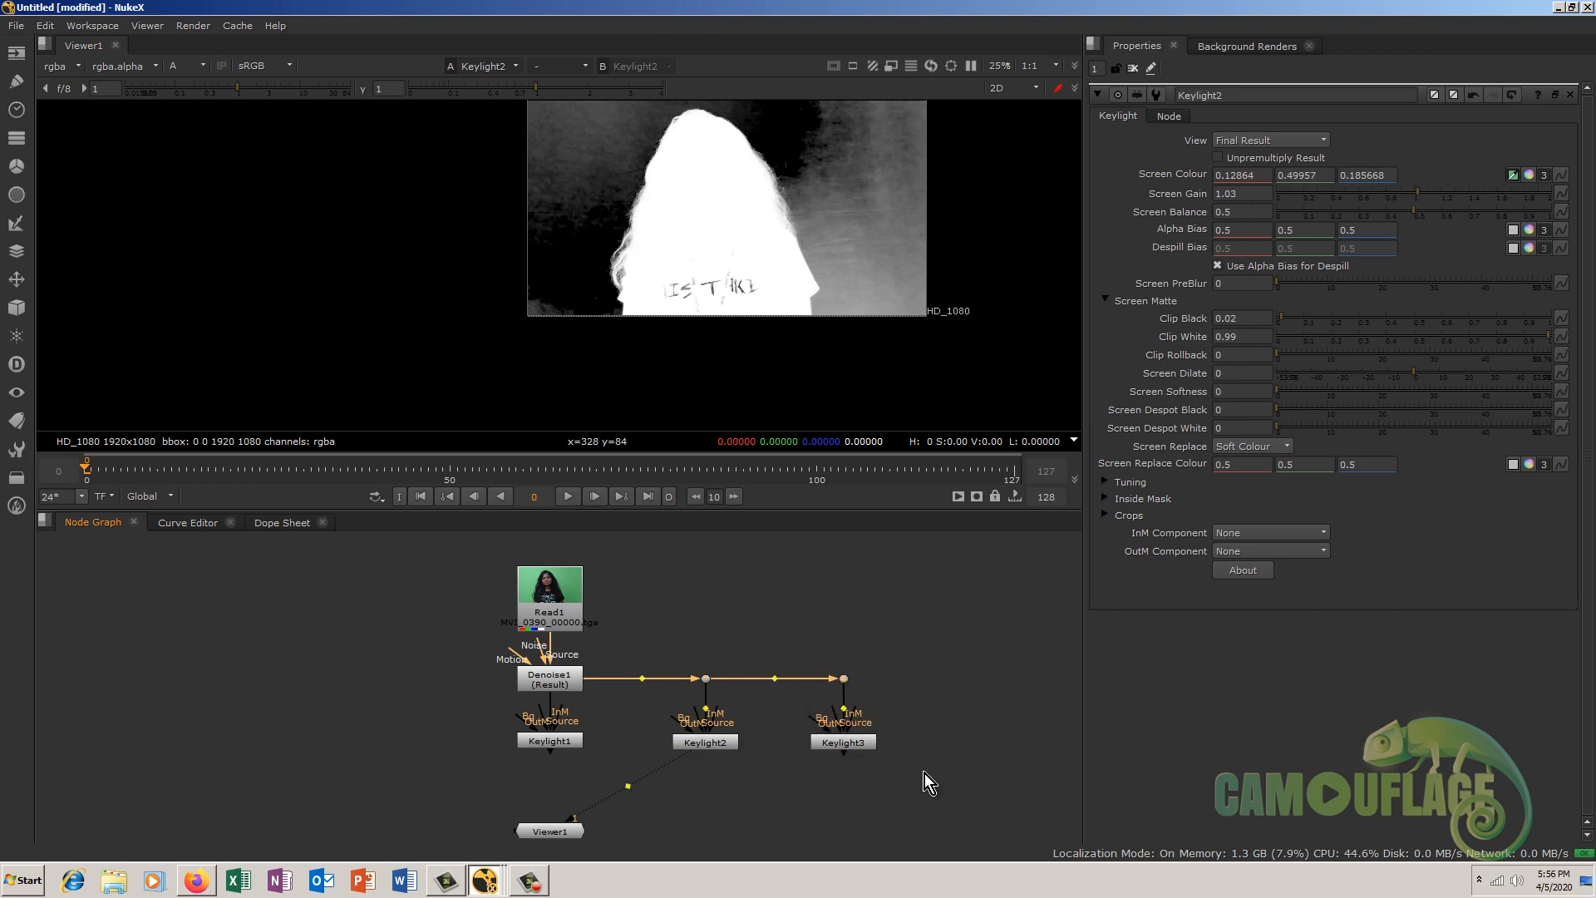
{"action": "double_click", "coordinate": [865, 747]}
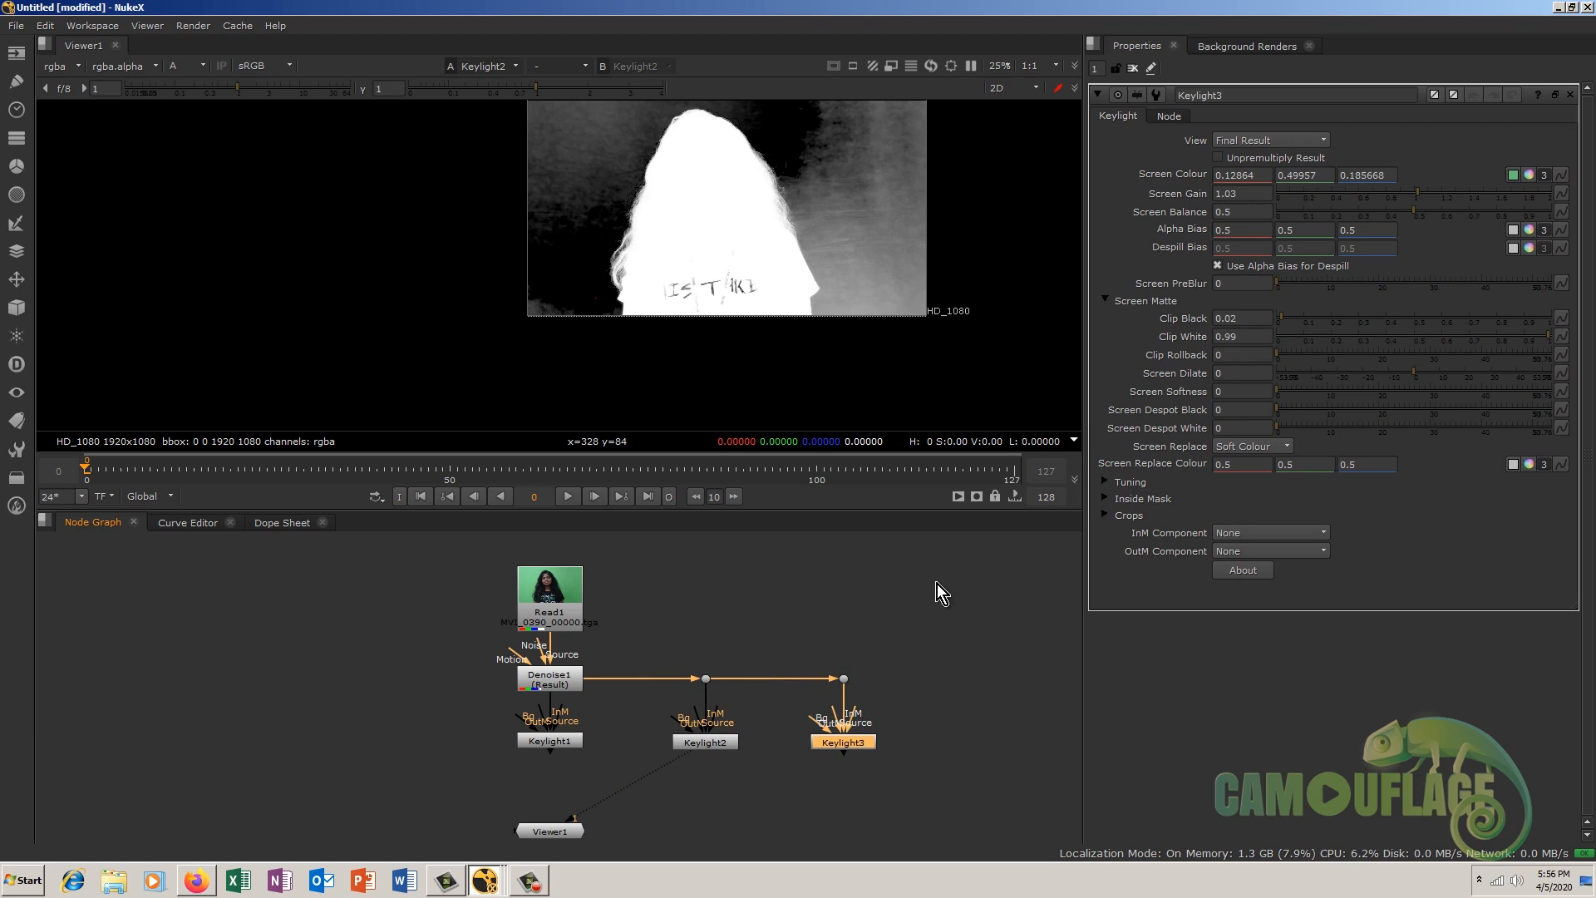
{"action": "key", "text": "1"}
Step: Resample Keylight3's Screen Colour from the green right of the subject's hair at mid-height and check the hair edges
{"action": "left_click", "coordinate": [1512, 177]}
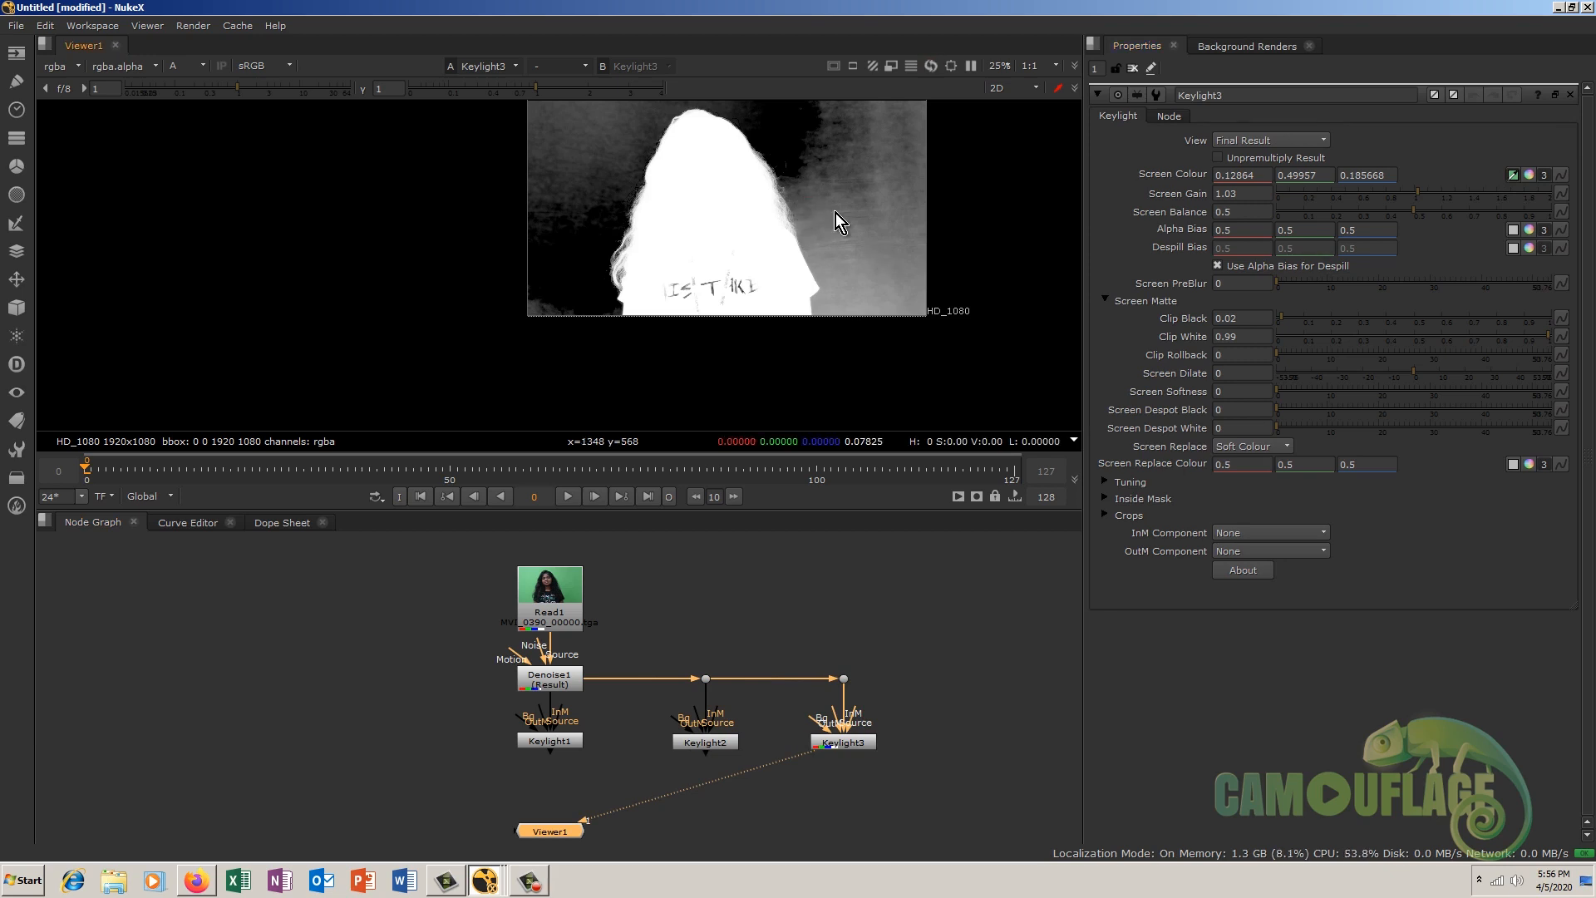
{"action": "left_click", "coordinate": [805, 199], "text": "ctrl+alt"}
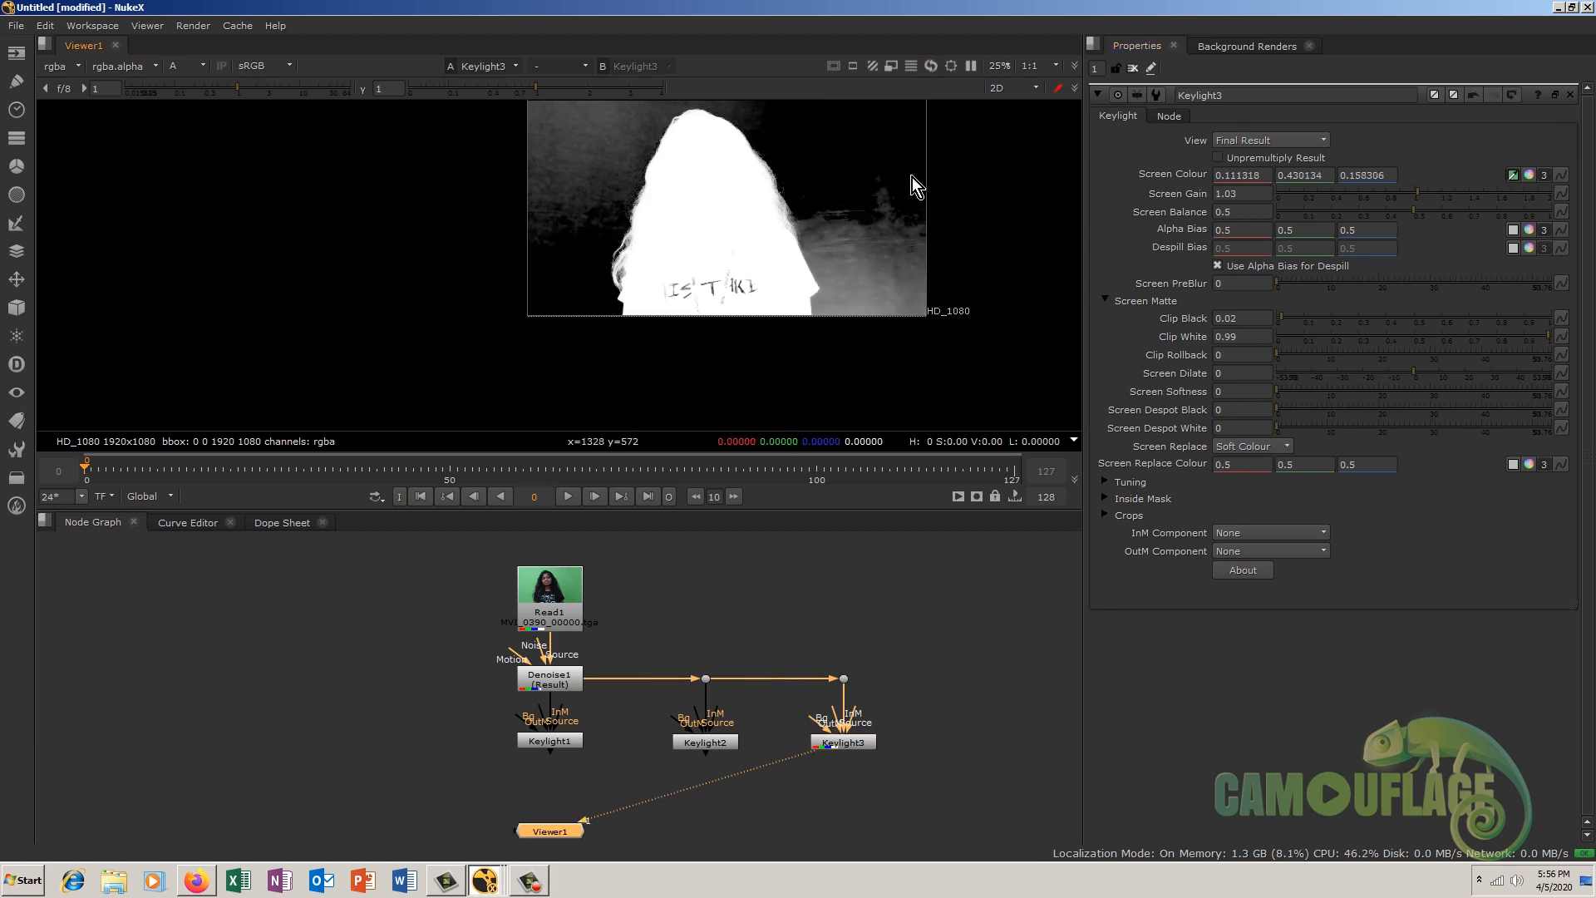
{"action": "scroll", "coordinate": [804, 201], "scroll_direction": "up", "scroll_amount": 3}
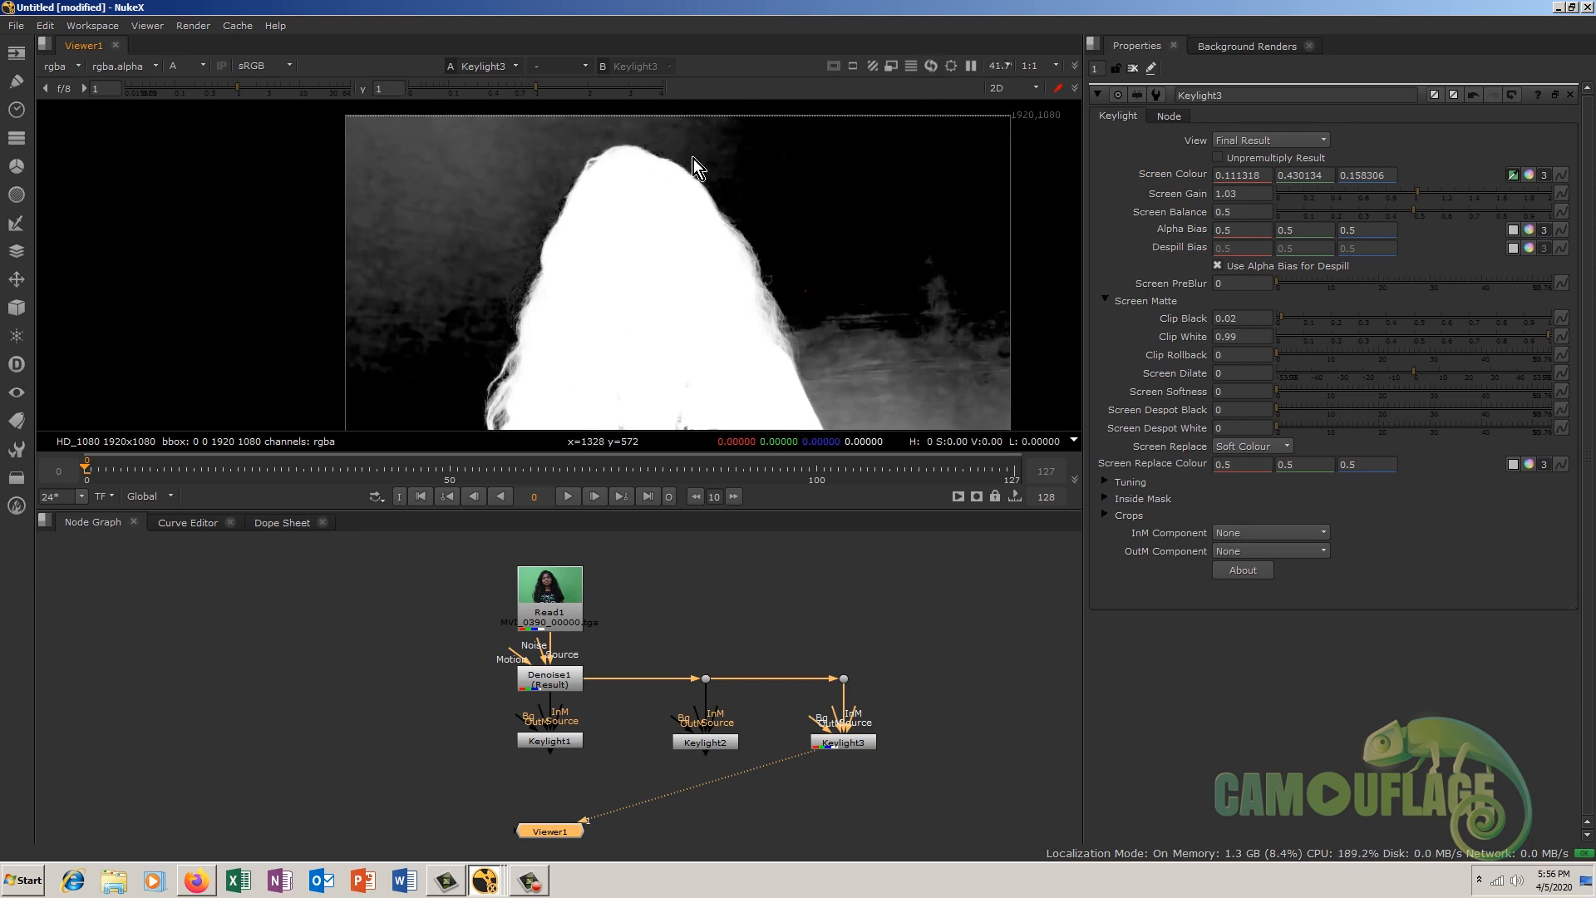
Step: Duplicate Keylight3 as a fourth branch fed from Denoise1 through an aligned Dot, and view the copy with its settings open
{"action": "left_click", "coordinate": [848, 745]}
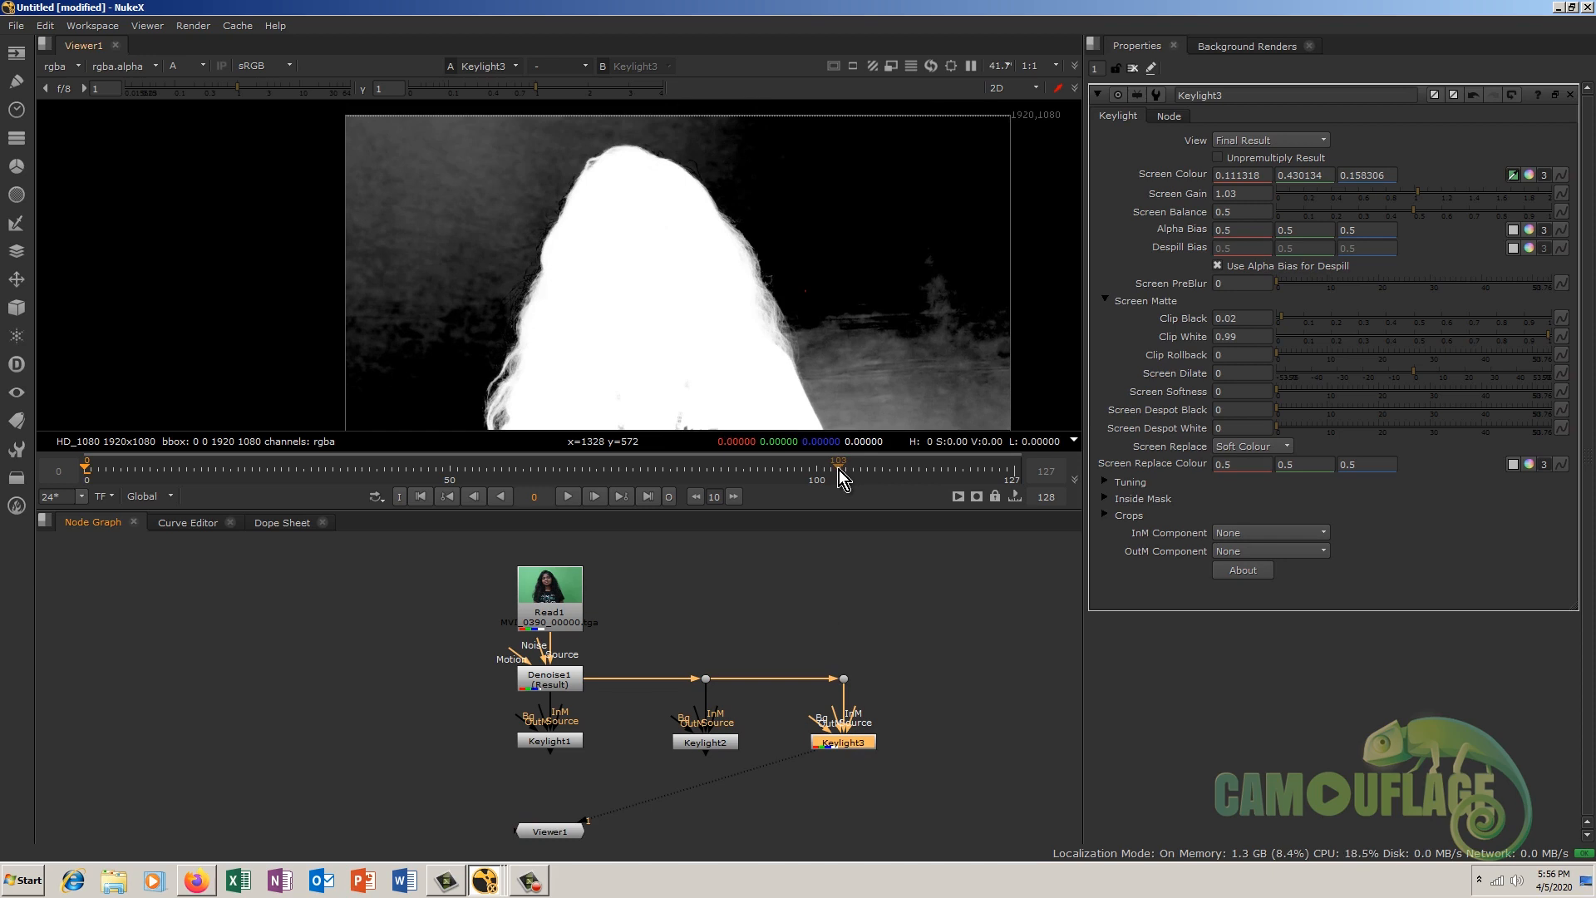
{"action": "middle_click_drag", "start_coordinate": [745, 326], "coordinate": [593, 197]}
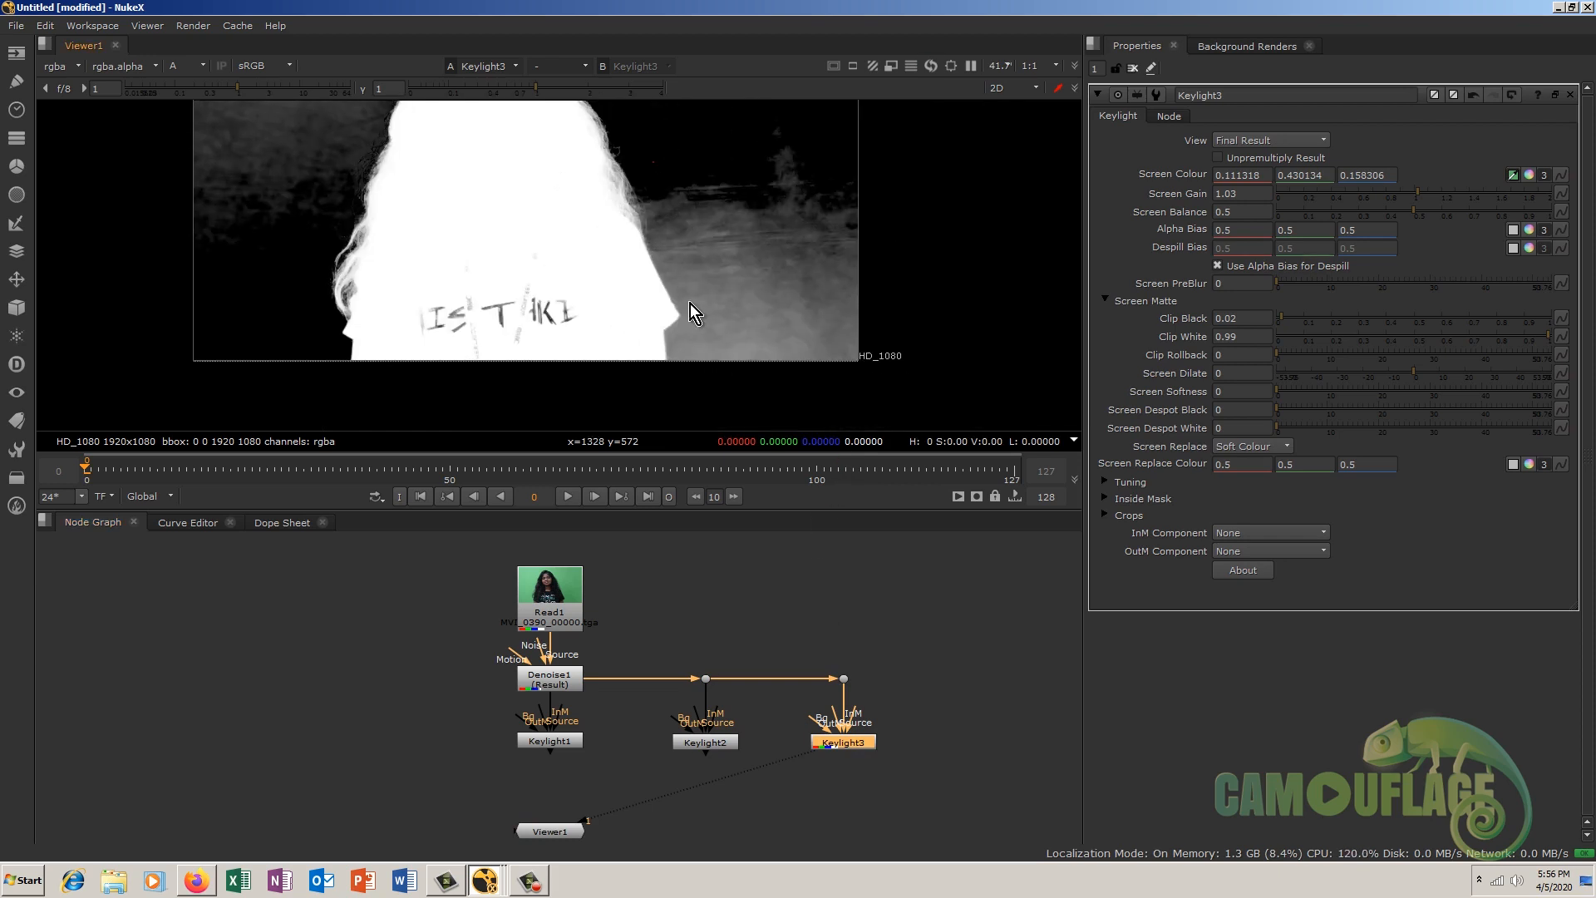
{"action": "key", "text": "ctrl+c"}
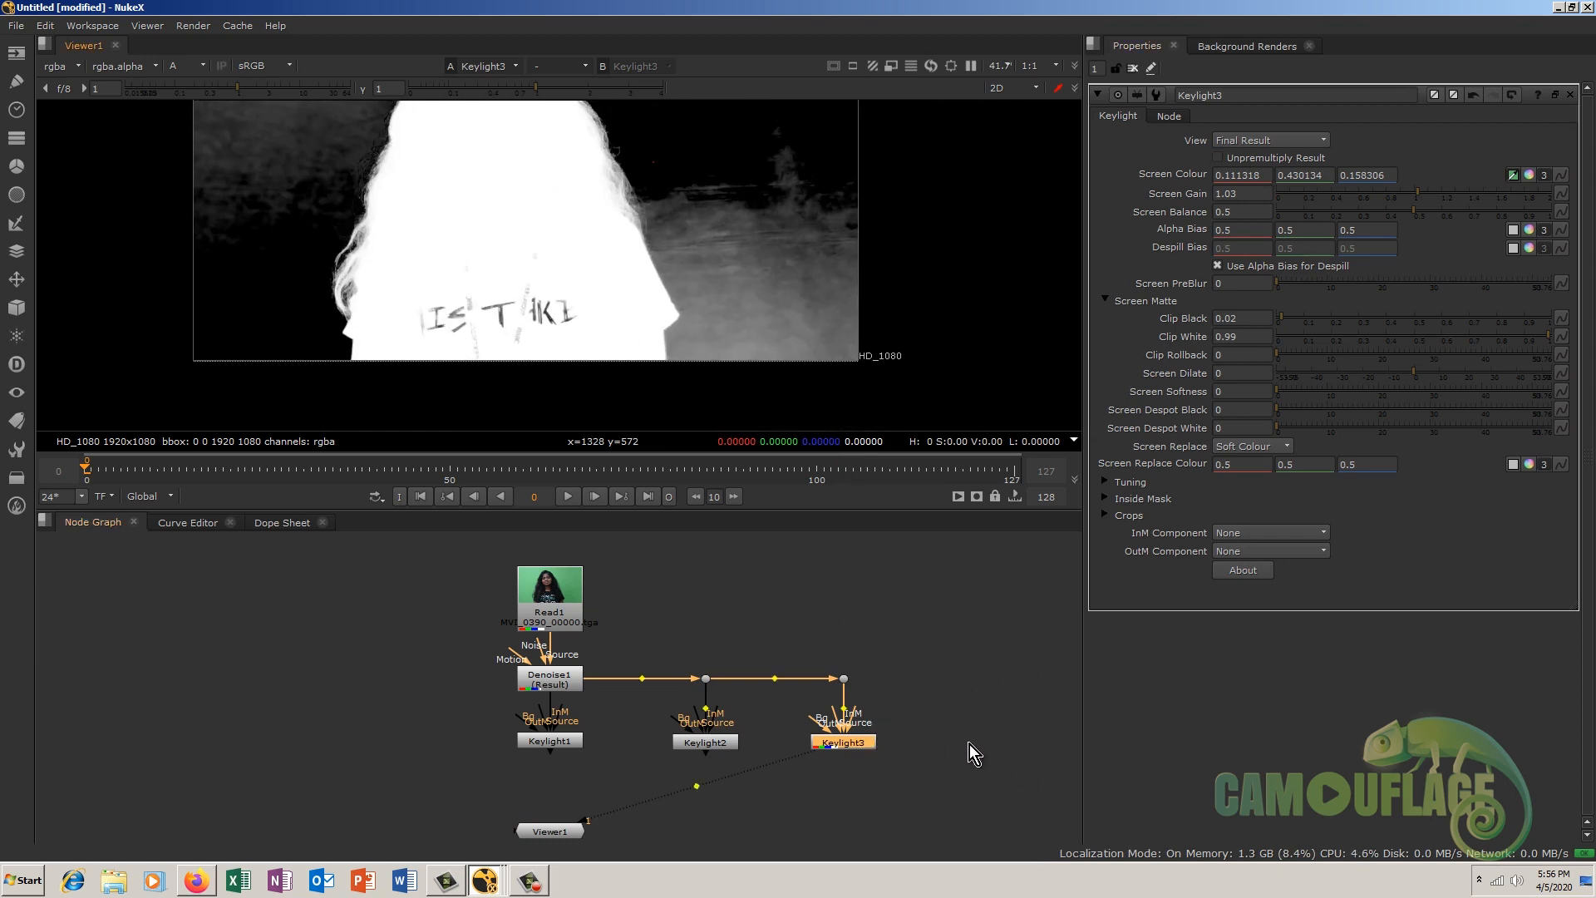
{"action": "key", "text": "ctrl+v"}
{"action": "left_click_drag", "start_coordinate": [1000, 721], "coordinate": [982, 680]}
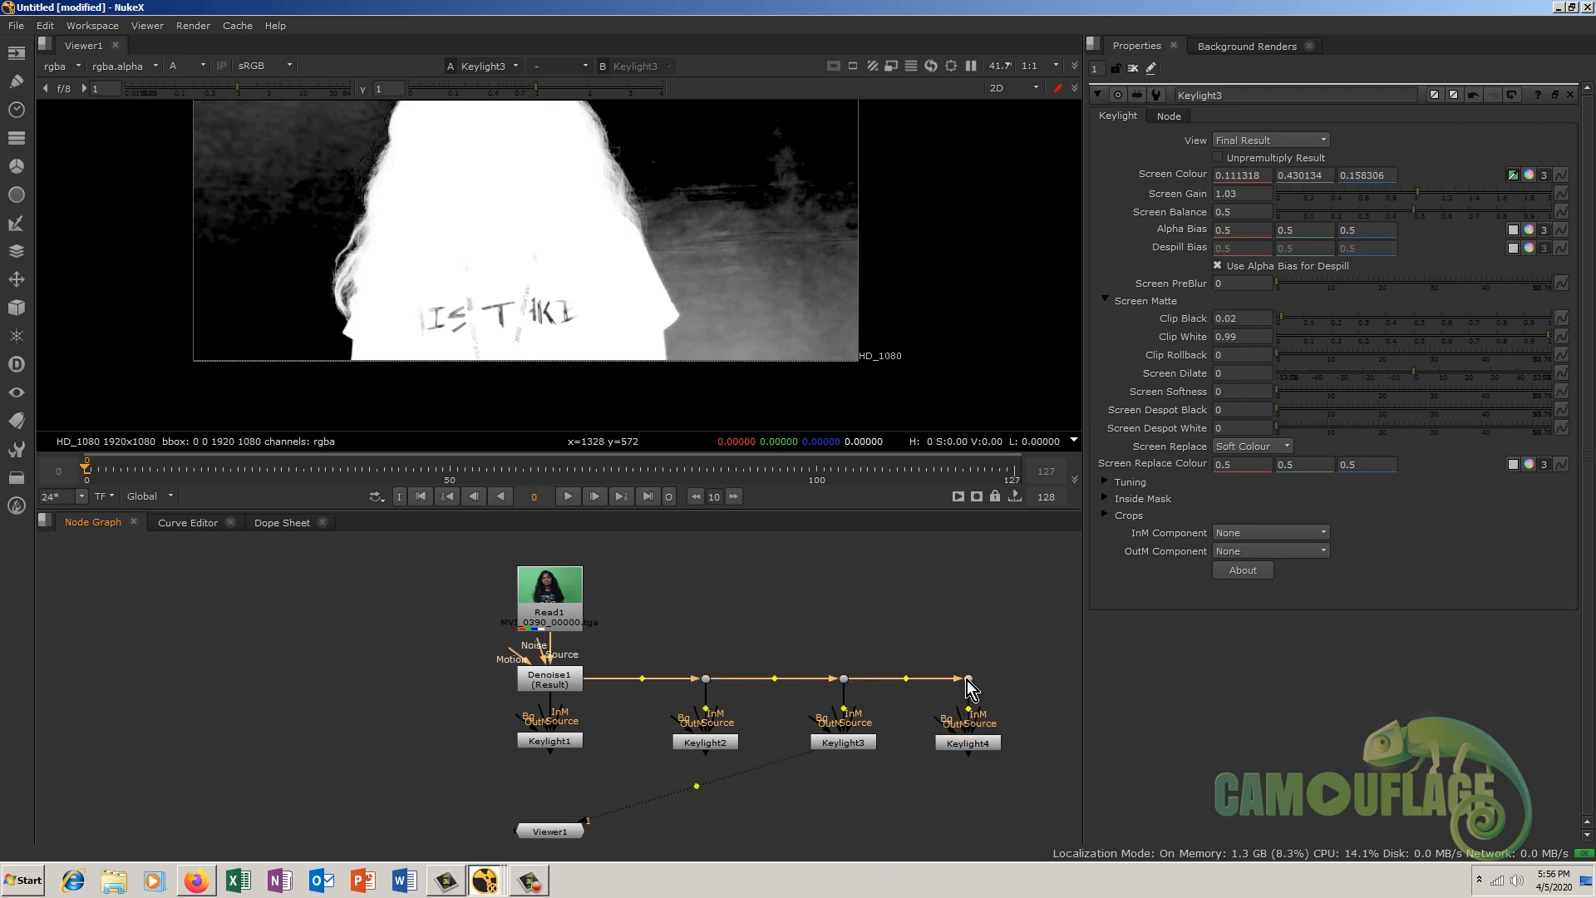
{"action": "left_click", "coordinate": [976, 751]}
{"action": "key", "text": "1"}
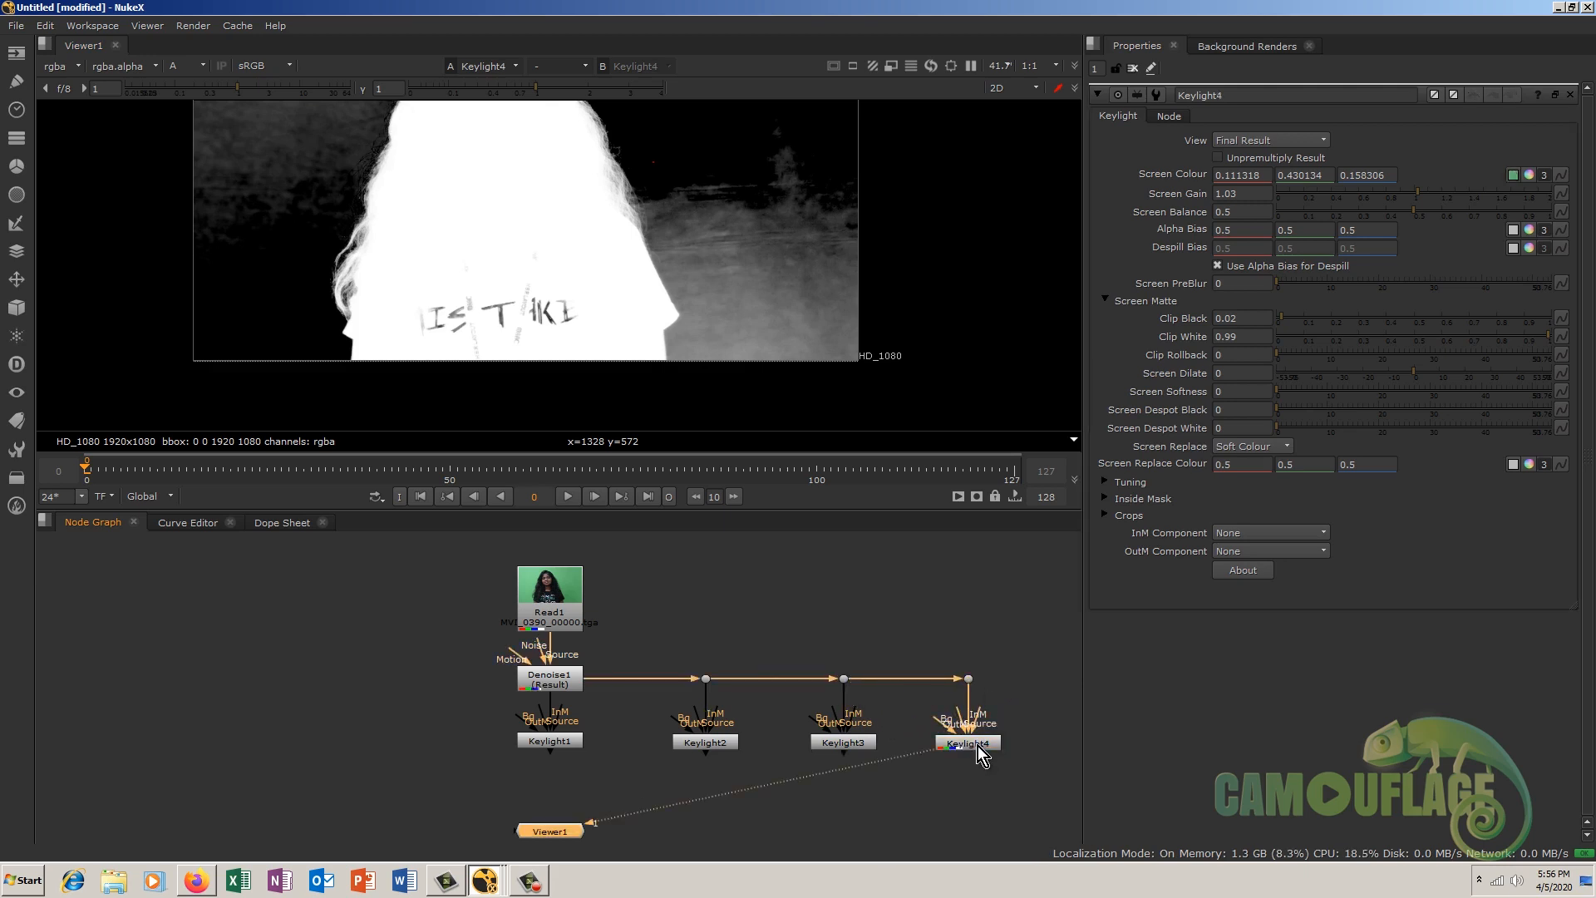
Step: Resample Keylight4's Screen Colour from the green near the plate's lower edge, right of the subject's body, and check the matte
{"action": "left_click", "coordinate": [1513, 174]}
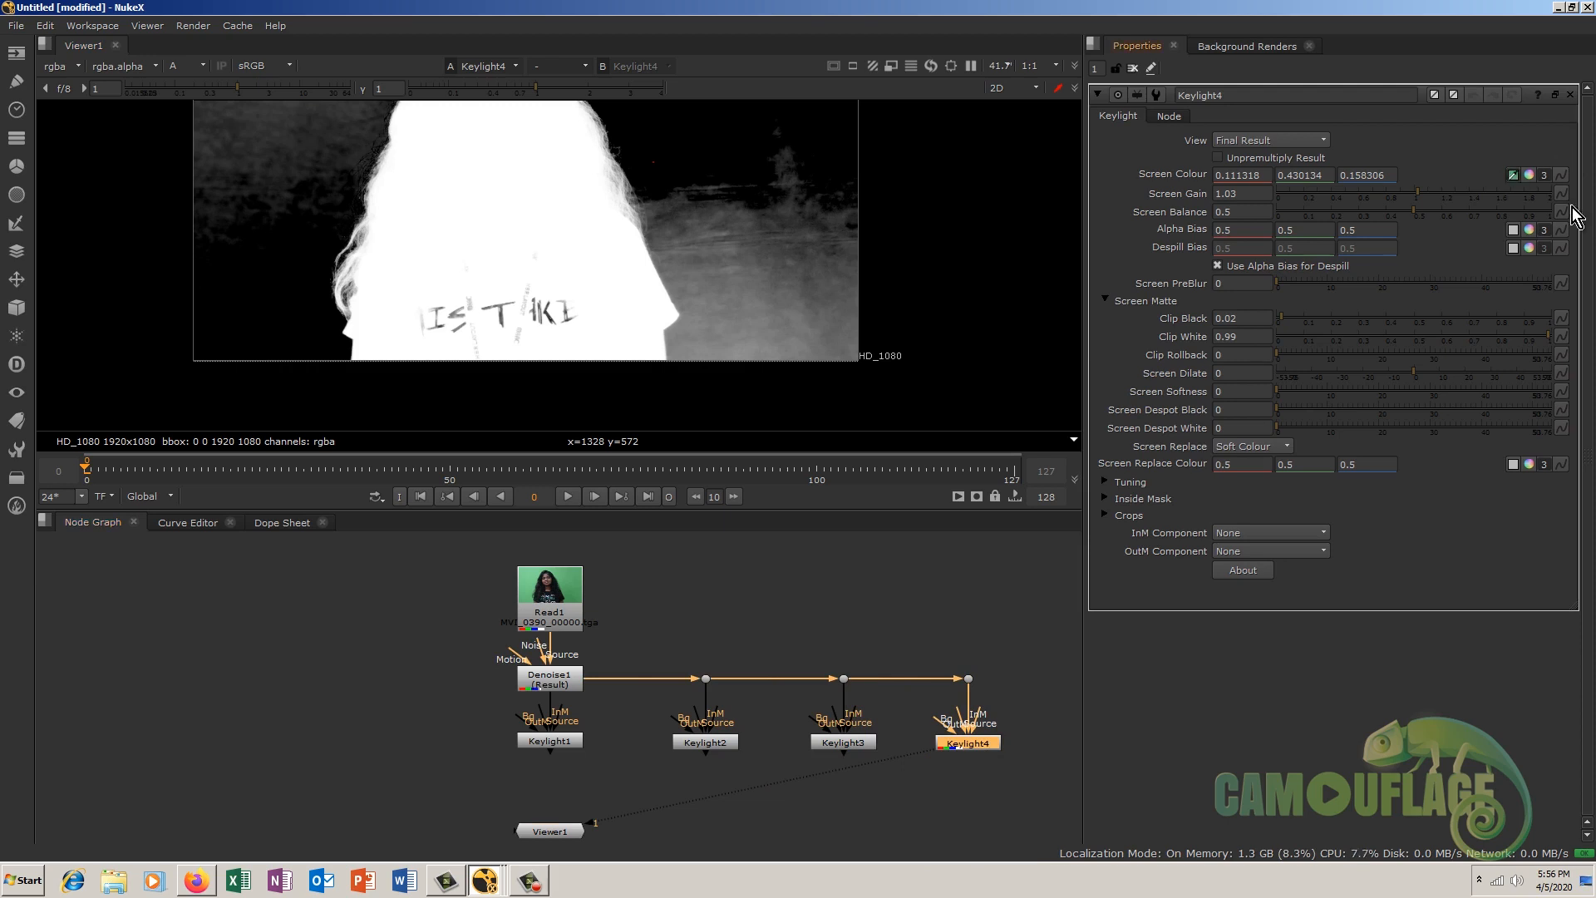
{"action": "left_click", "coordinate": [684, 343], "text": "ctrl"}
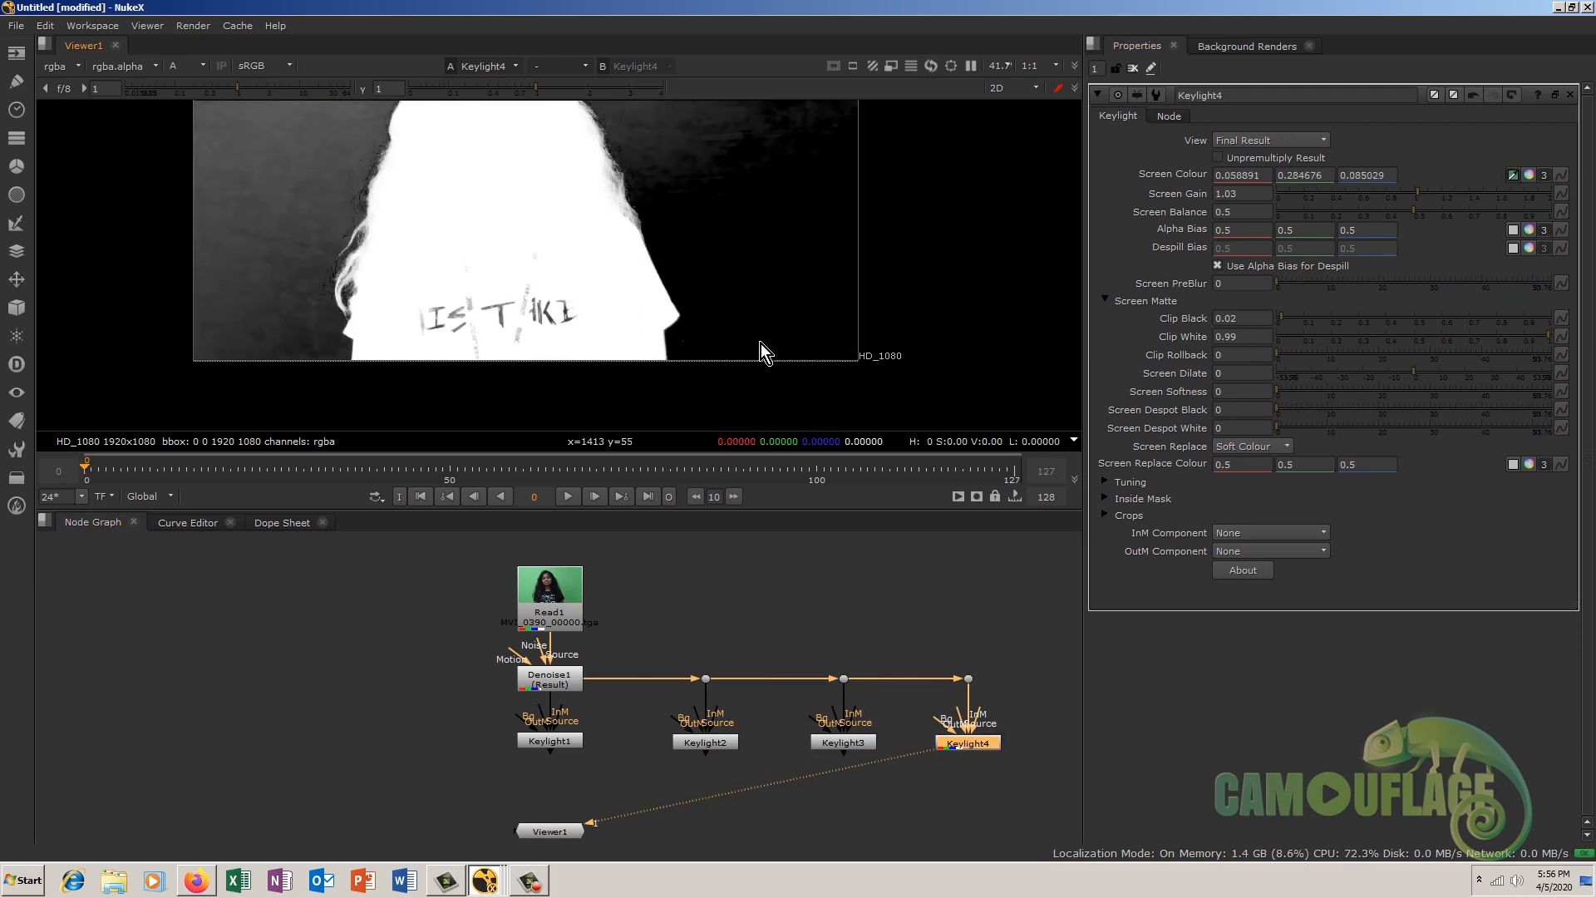
{"action": "middle_click_drag", "start_coordinate": [621, 267], "coordinate": [638, 393]}
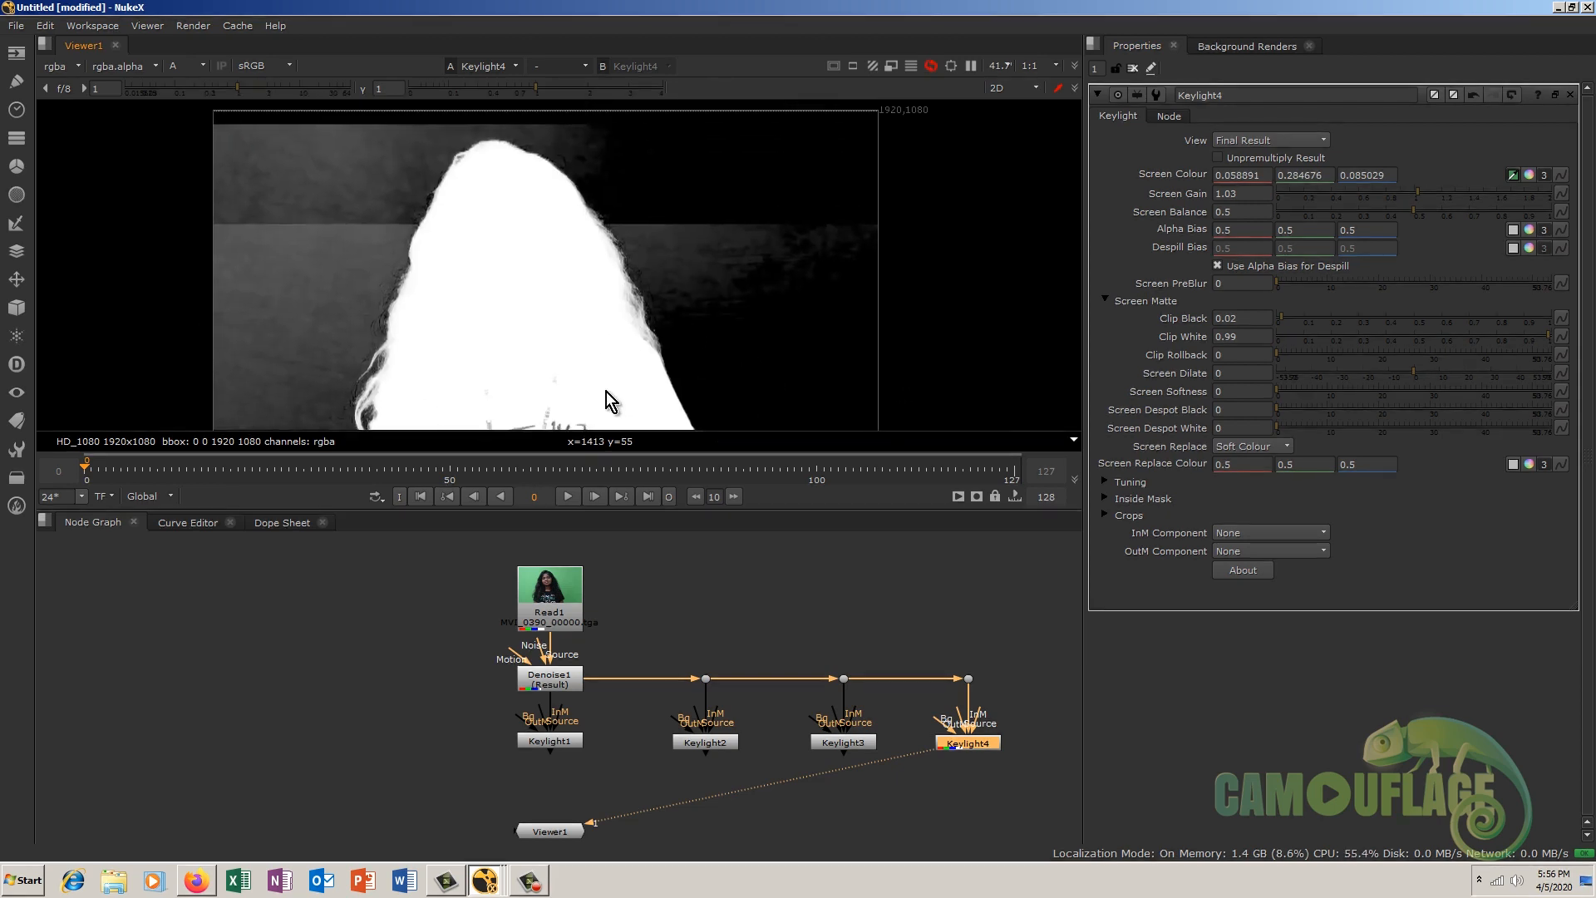
Step: Duplicate Keylight4 as a fifth branch to its right, fed from Denoise1 through a Dot aligned with the others
{"action": "middle_click_drag", "start_coordinate": [804, 753], "coordinate": [341, 586]}
{"action": "left_click", "coordinate": [700, 665]}
{"action": "left_click", "coordinate": [620, 667]}
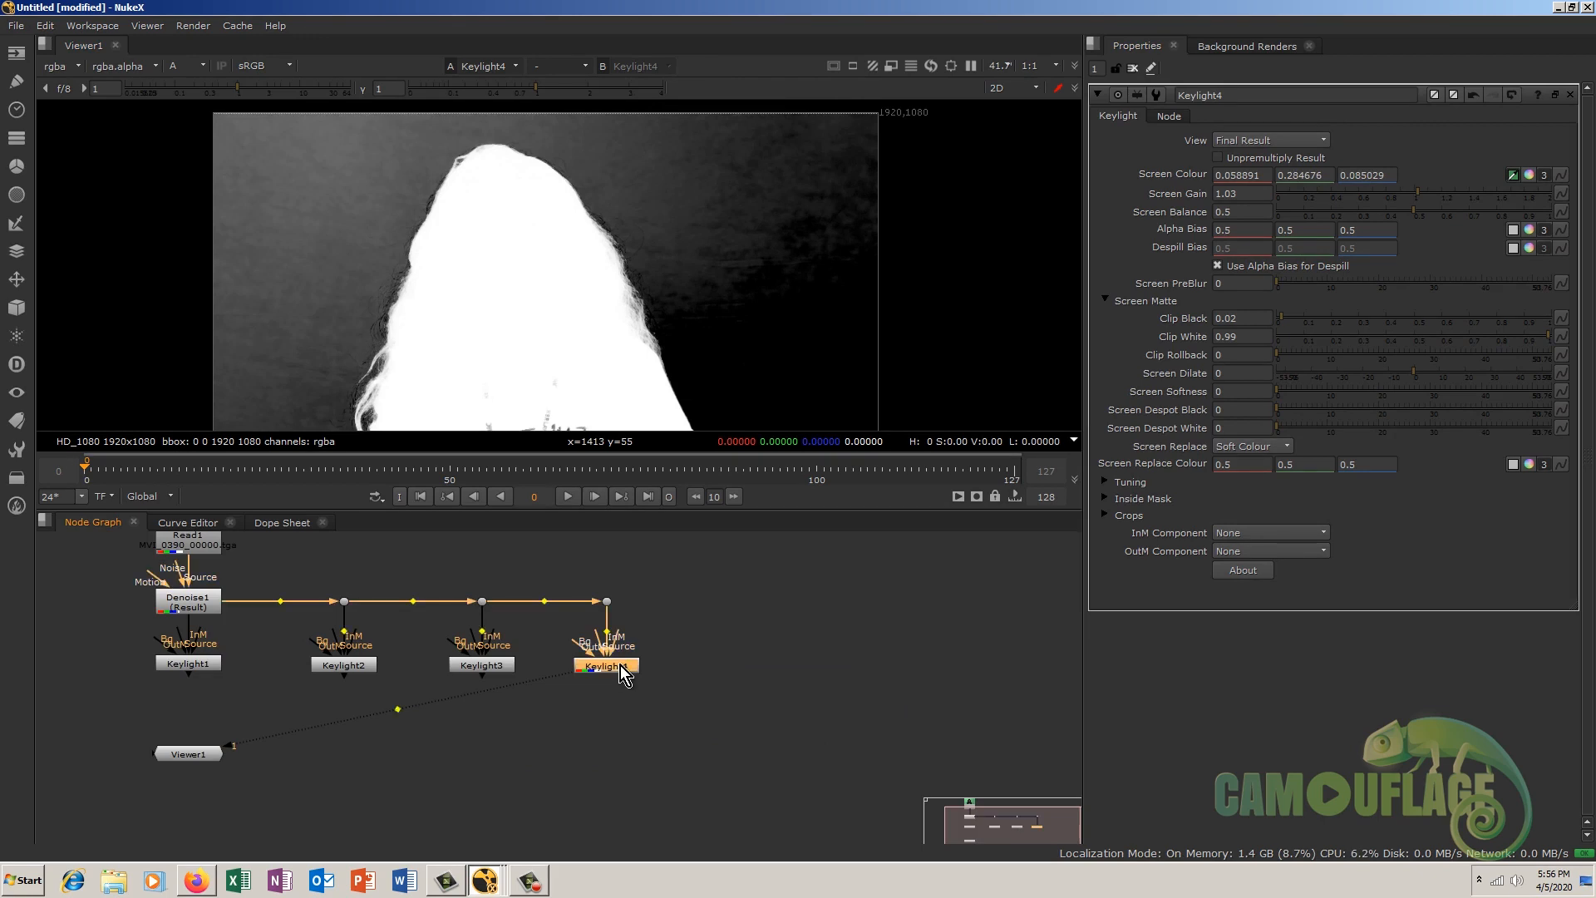
{"action": "left_click", "coordinate": [740, 668]}
{"action": "key", "text": "ctrl+v"}
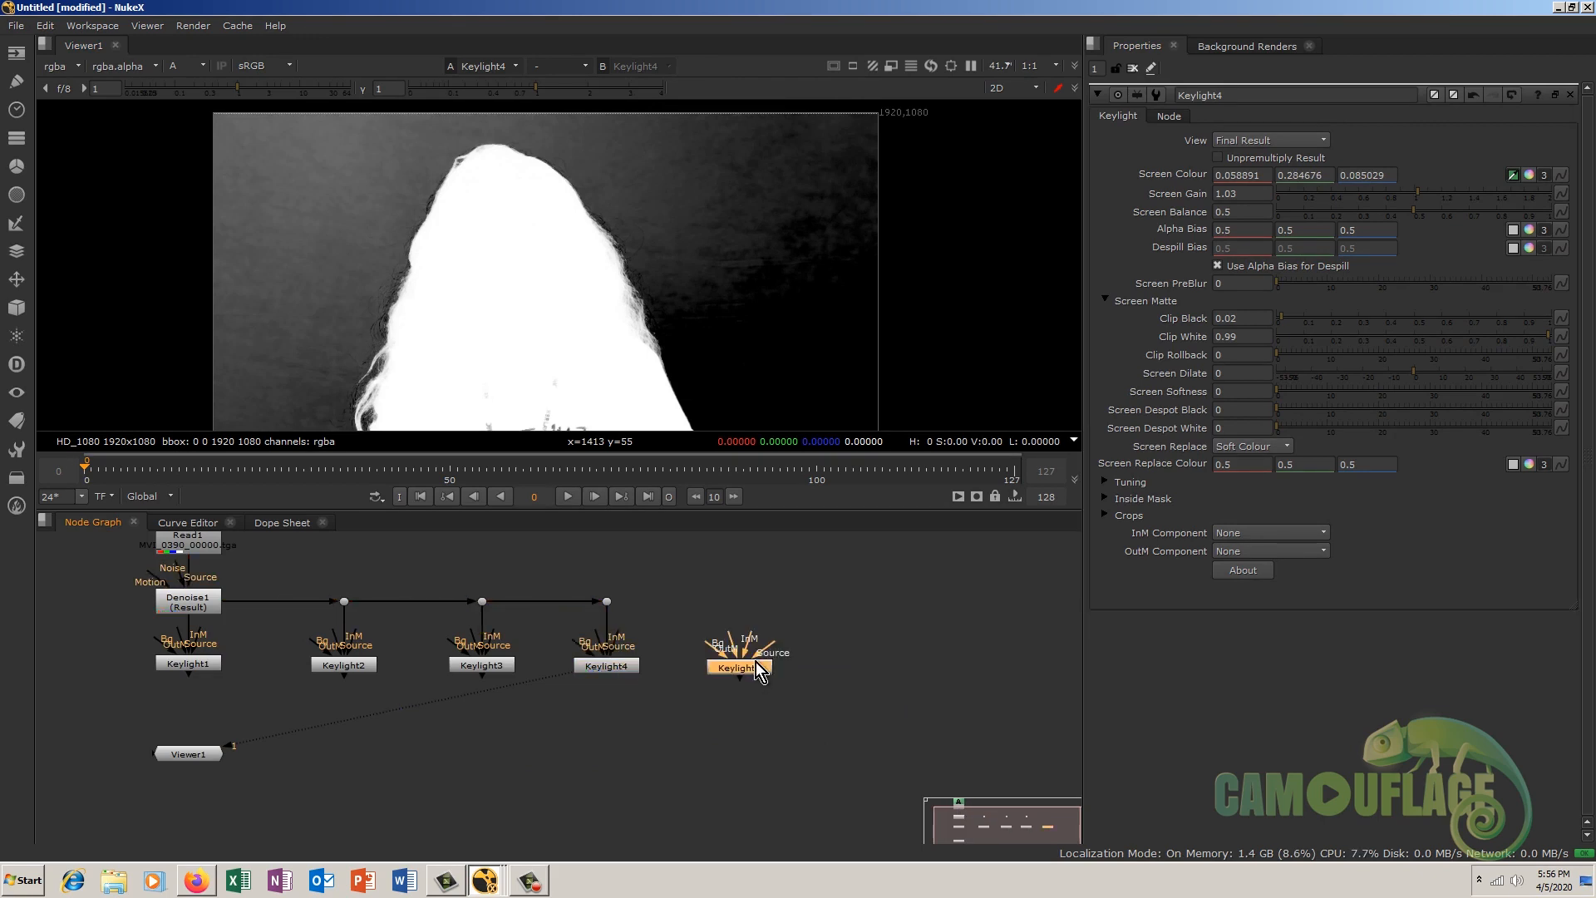
{"action": "left_click_drag", "start_coordinate": [775, 642], "coordinate": [735, 603]}
Step: View Keylight5 with its settings open and resample its Screen Colour from the green just above the subject's head
{"action": "double_click", "coordinate": [742, 667]}
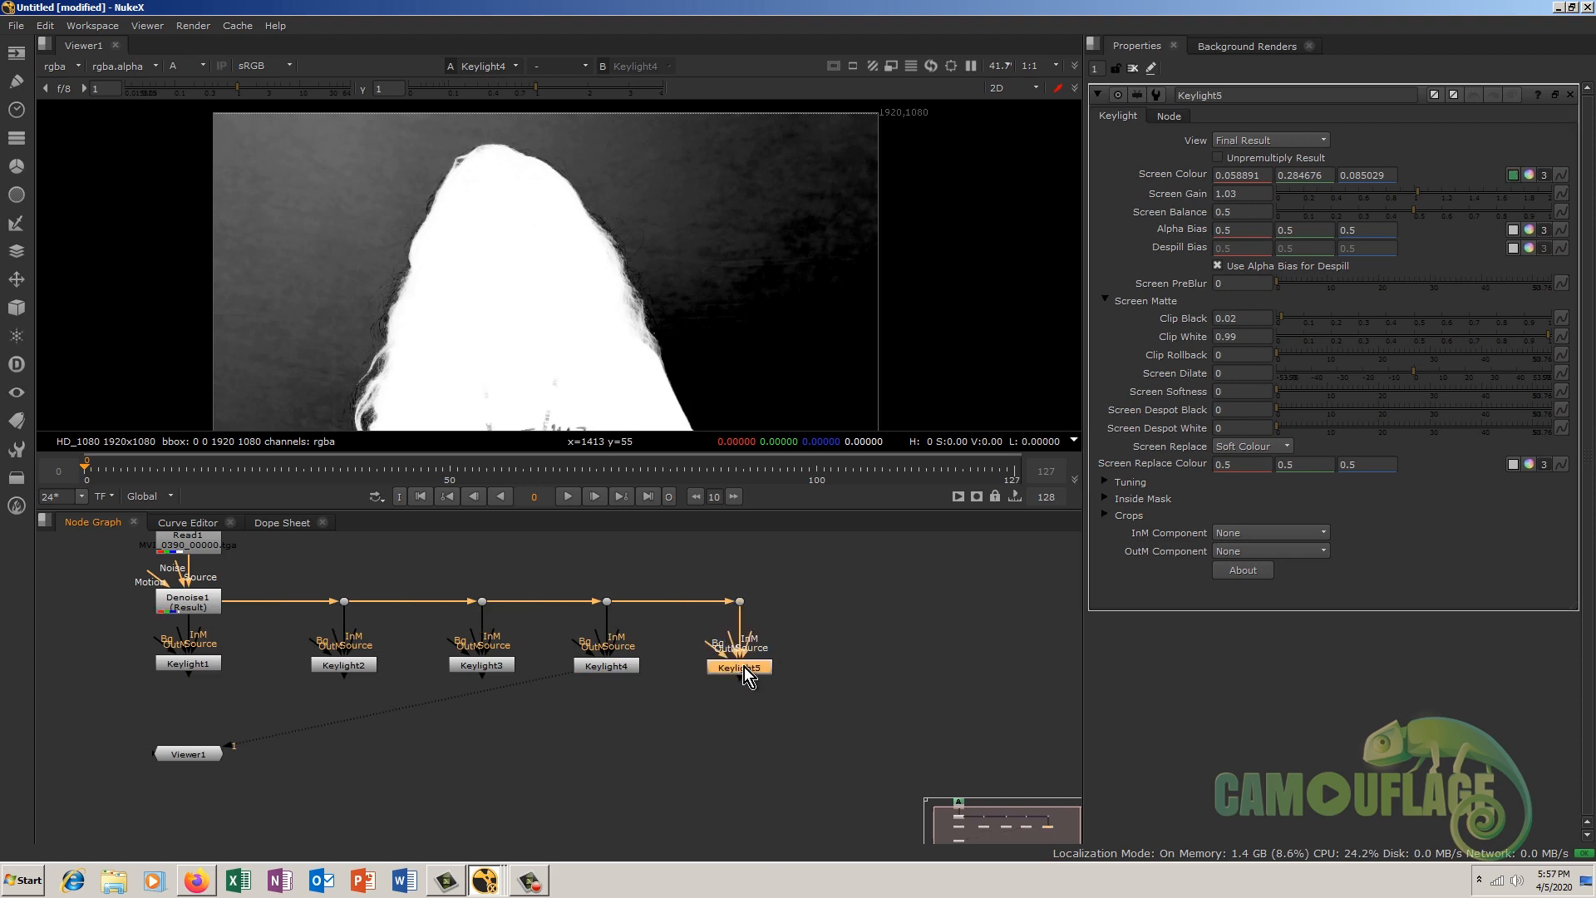
{"action": "key", "text": "1"}
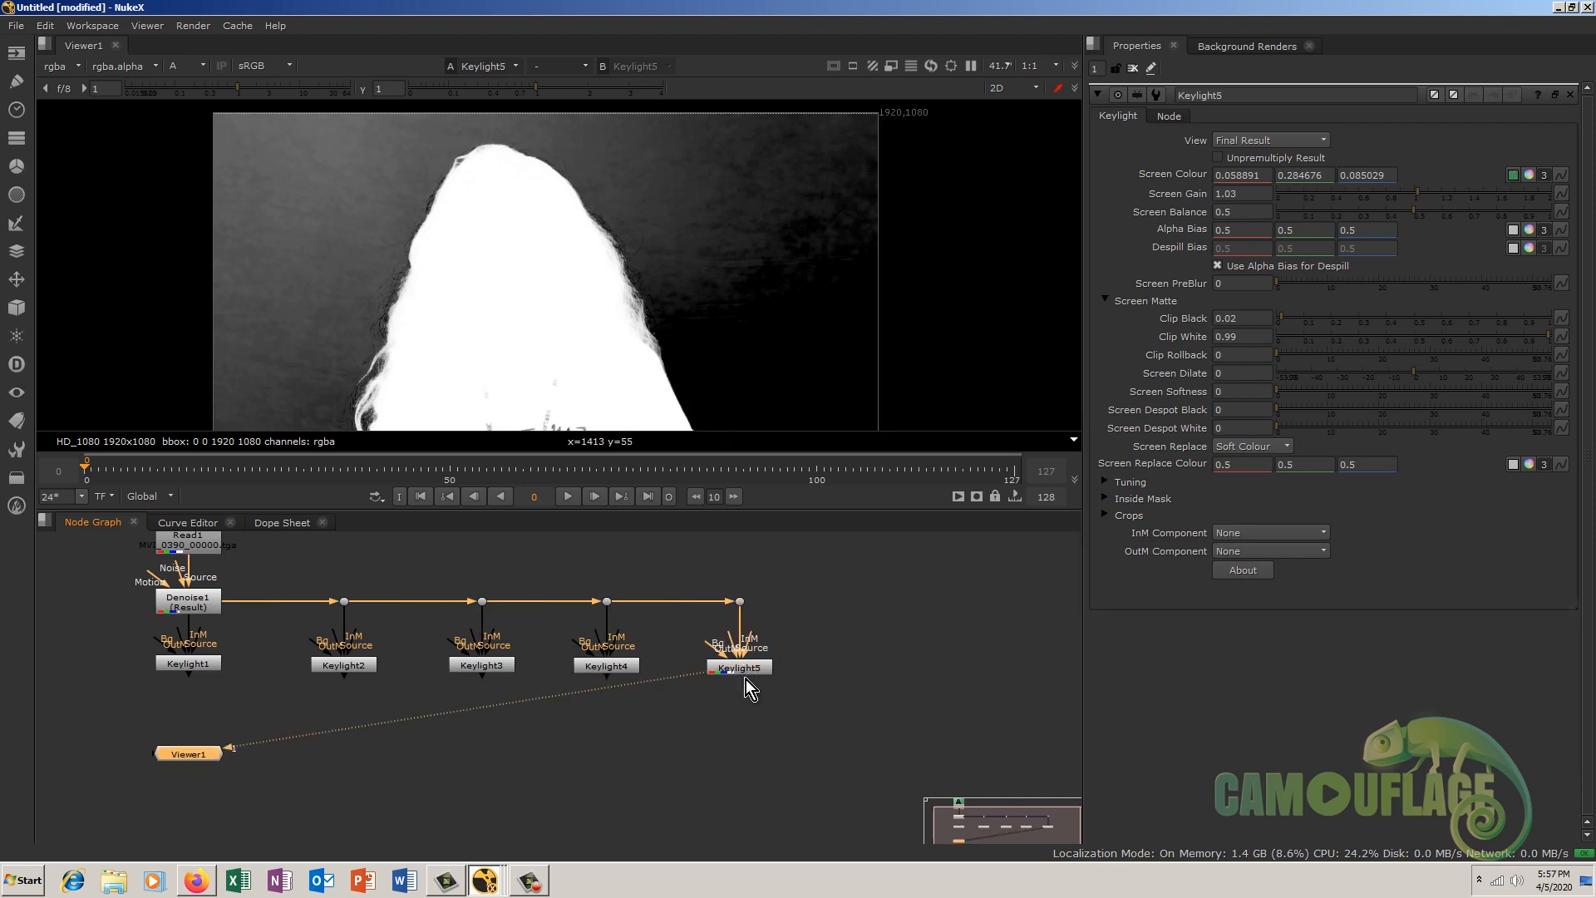
{"action": "left_click", "coordinate": [1513, 176]}
{"action": "left_click", "coordinate": [517, 137], "text": "ctrl"}
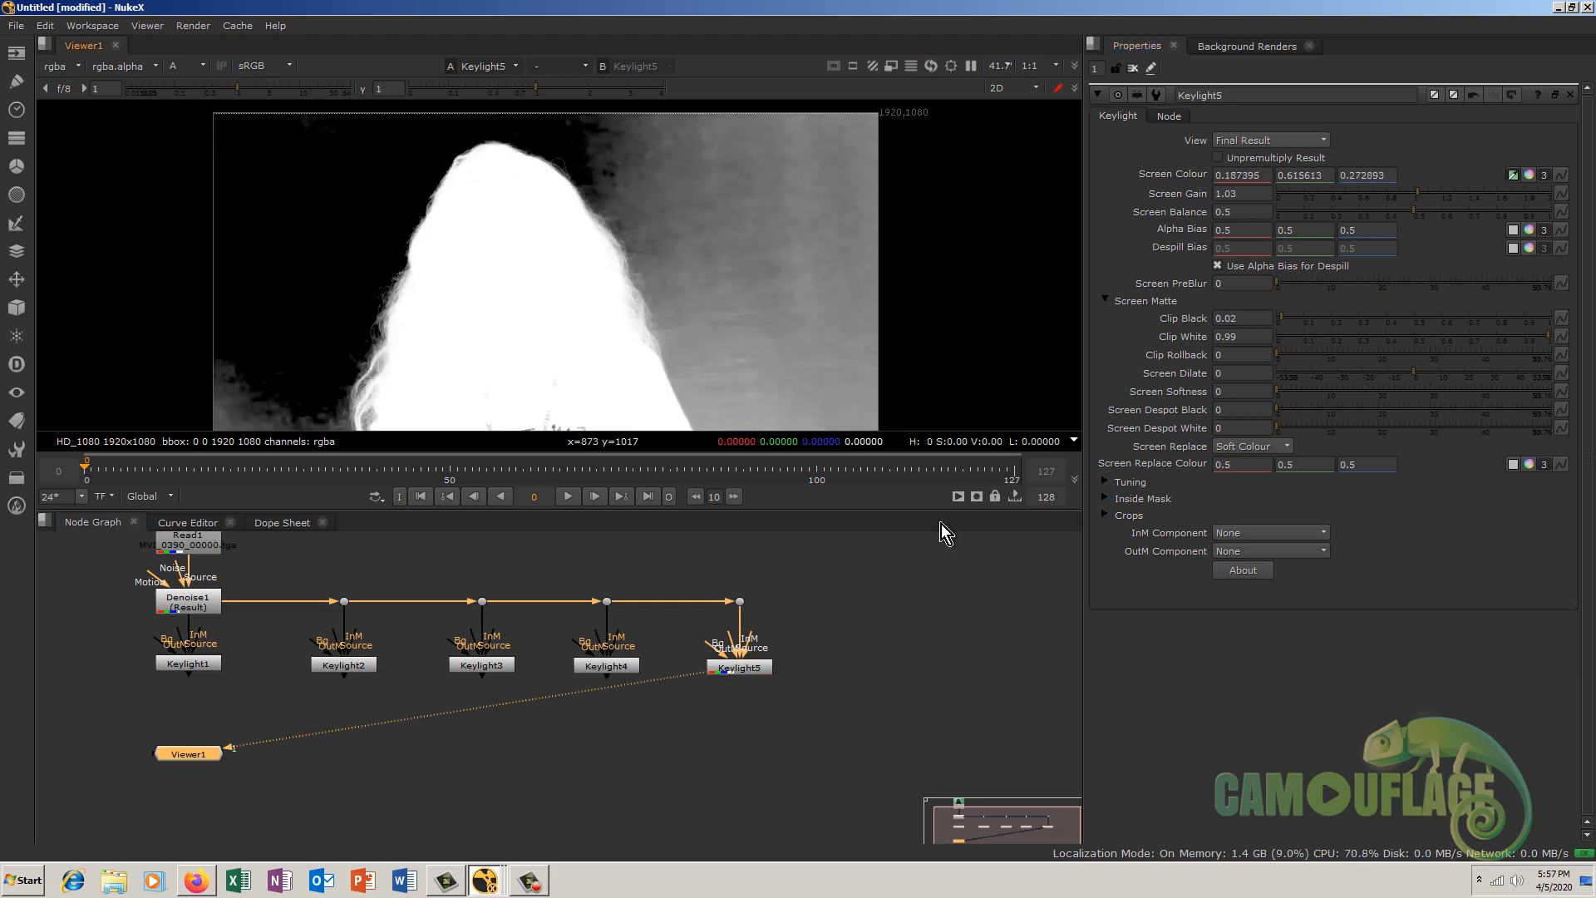
Step: Move the Keylight2 to Keylight5 branches together with their Dots closer to Keylight1
{"action": "left_click_drag", "start_coordinate": [288, 569], "coordinate": [900, 755]}
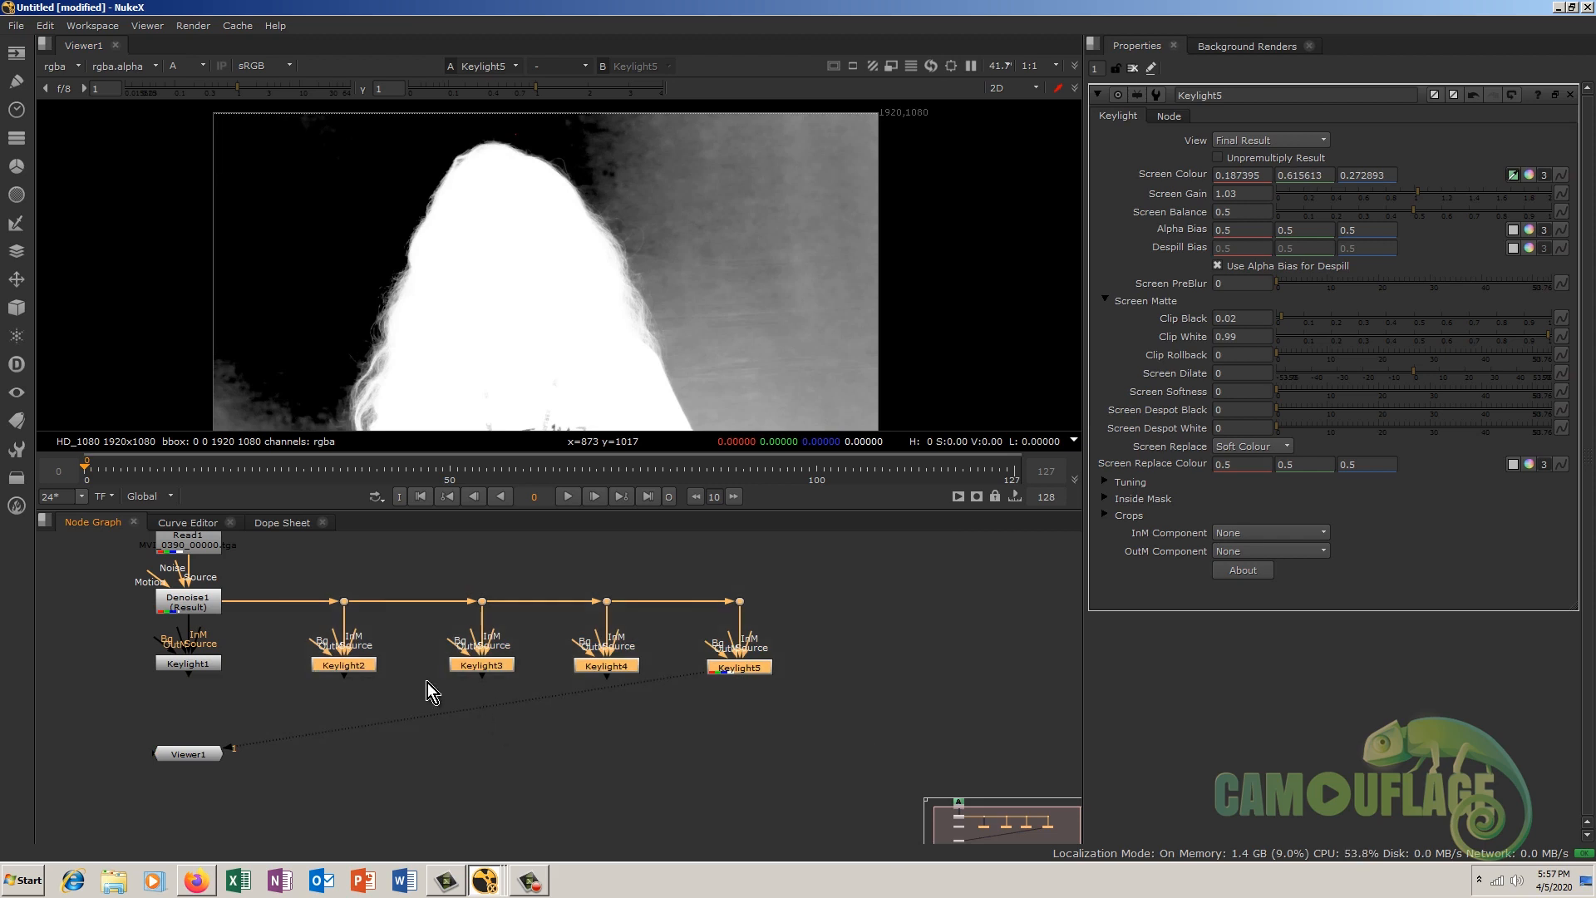
{"action": "left_click_drag", "start_coordinate": [327, 665], "coordinate": [289, 665]}
{"action": "left_click", "coordinate": [334, 701]}
Step: View the mattes of Keylight1 through Keylight5 in turn, comparing the hair edges and backdrop areas each one keys cleanly
{"action": "left_click", "coordinate": [192, 667]}
{"action": "key", "text": "1"}
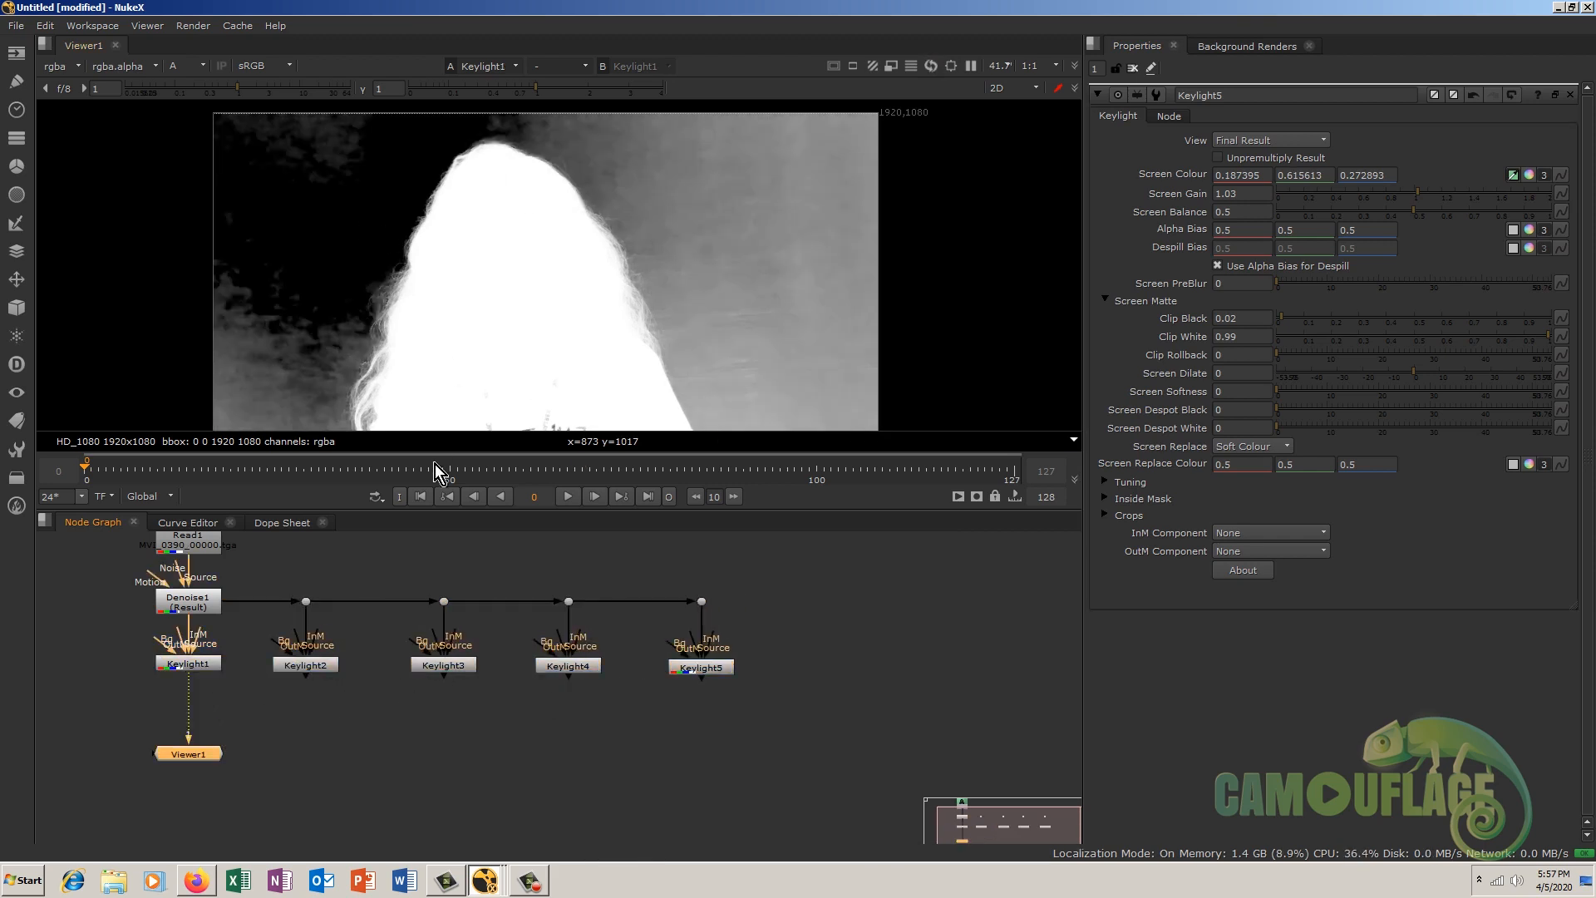
{"action": "left_click", "coordinate": [305, 666]}
{"action": "key", "text": "1"}
{"action": "middle_click_drag", "start_coordinate": [491, 437], "coordinate": [491, 346]}
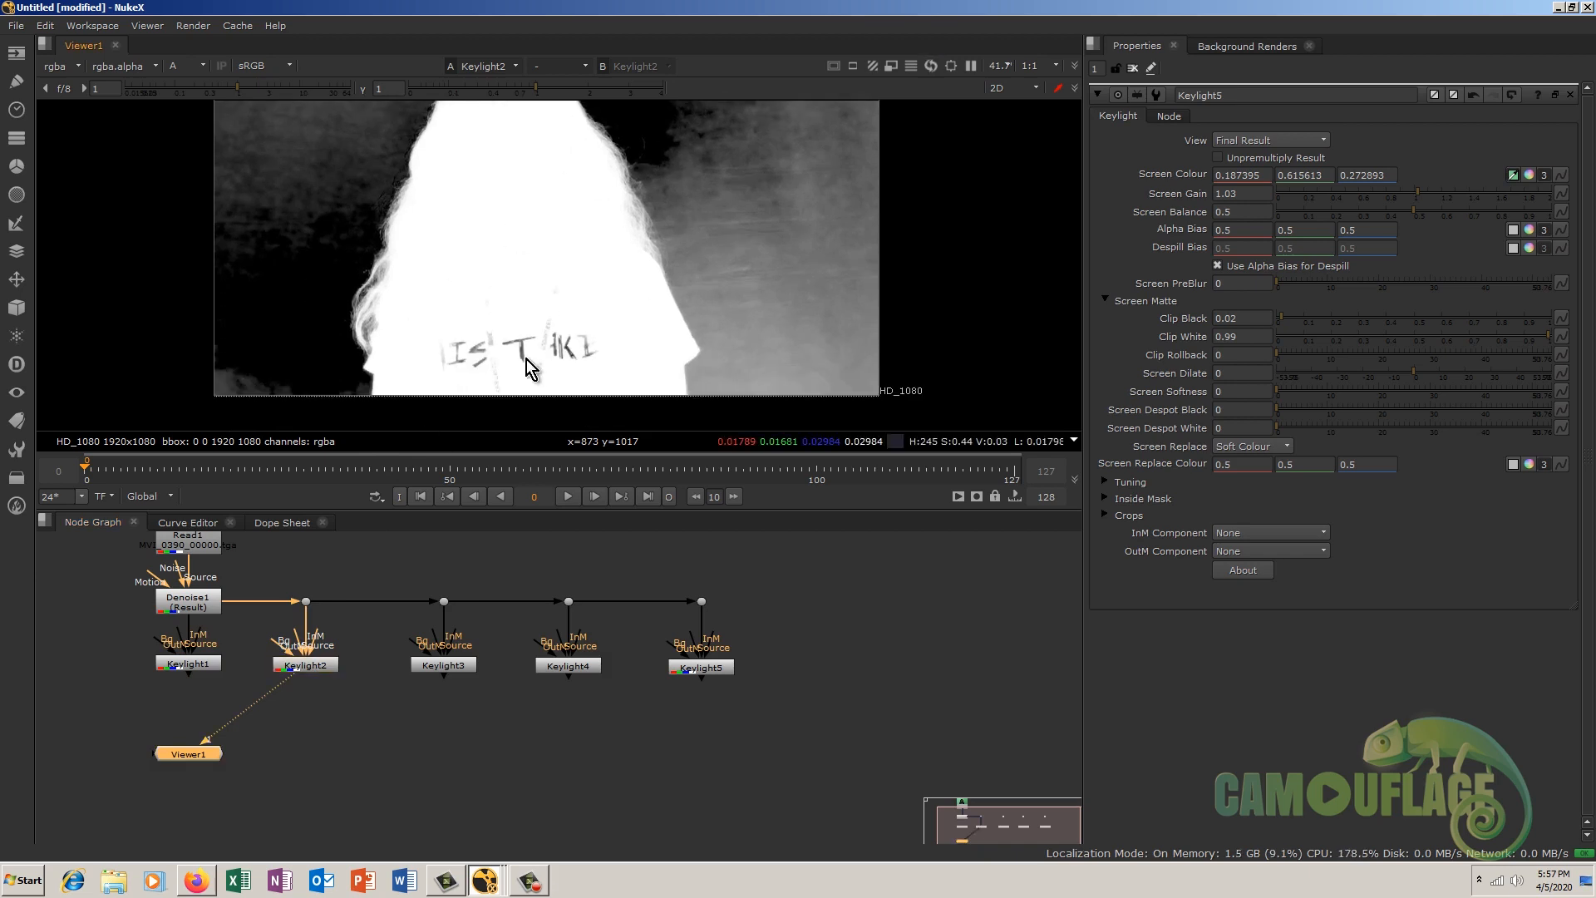
{"action": "middle_click_drag", "start_coordinate": [586, 266], "coordinate": [507, 323]}
{"action": "left_click", "coordinate": [456, 672]}
{"action": "key", "text": "1"}
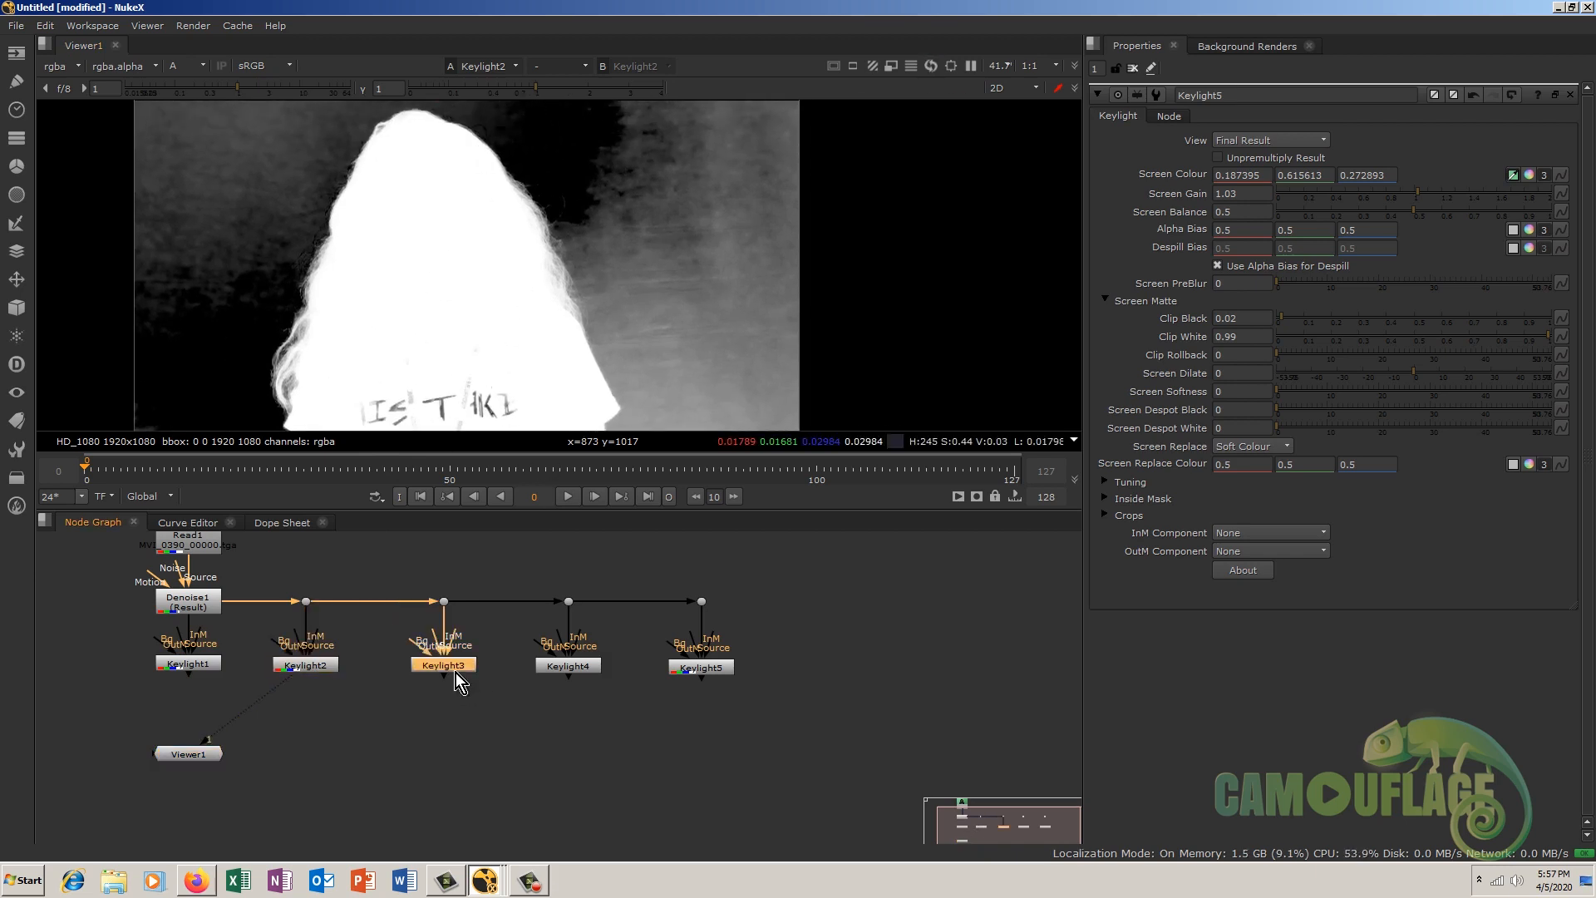
{"action": "left_click", "coordinate": [566, 667]}
{"action": "key", "text": "1"}
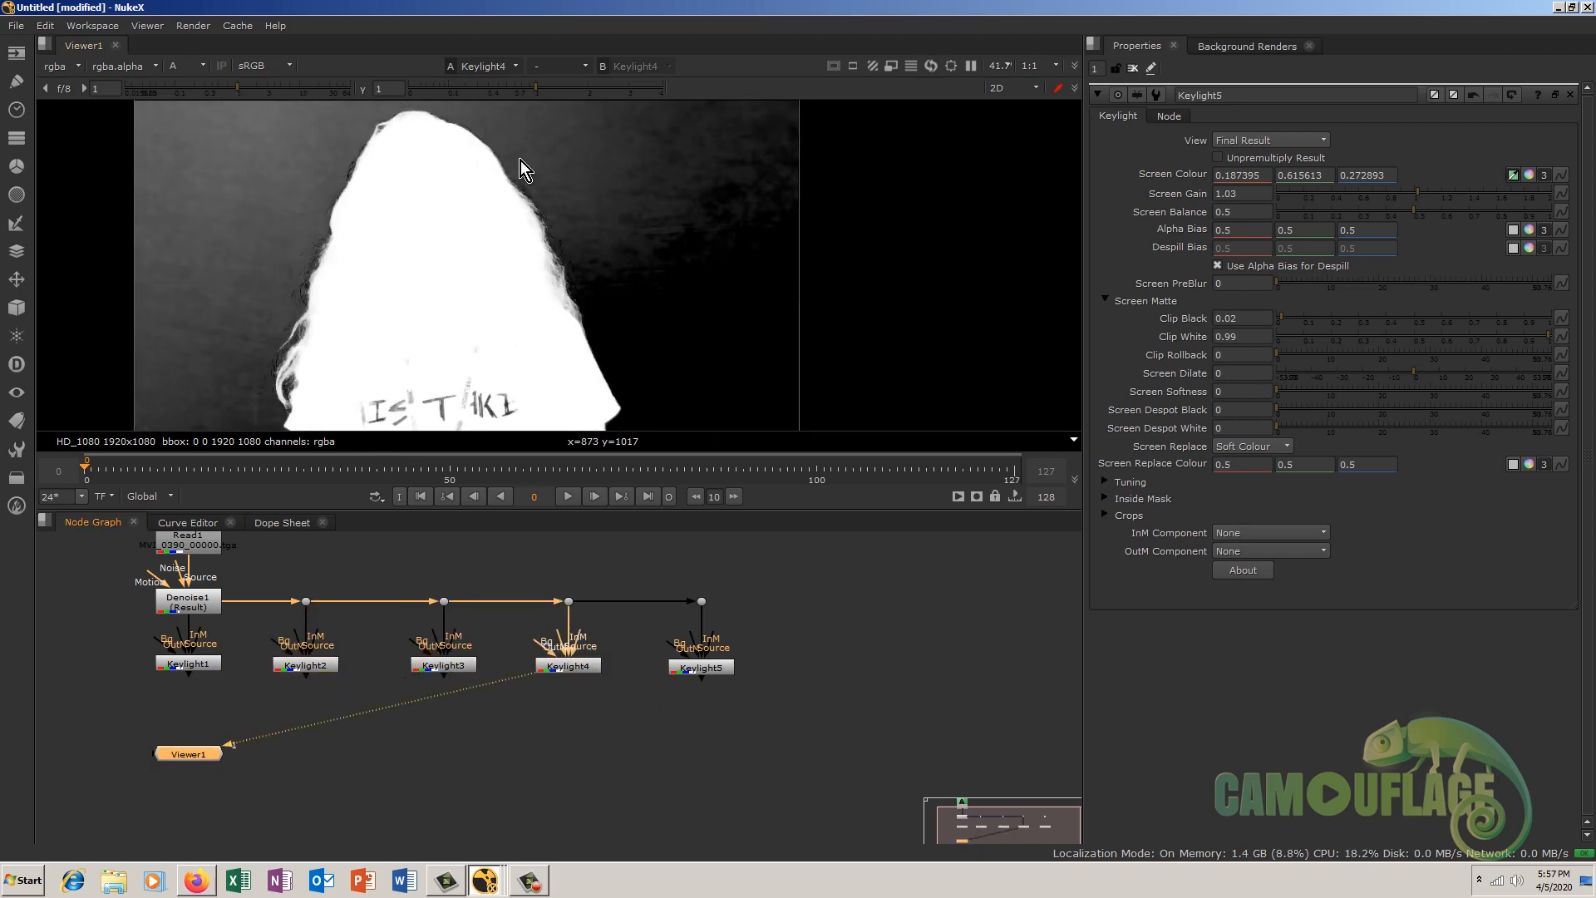
{"action": "left_click", "coordinate": [705, 667]}
{"action": "key", "text": "1"}
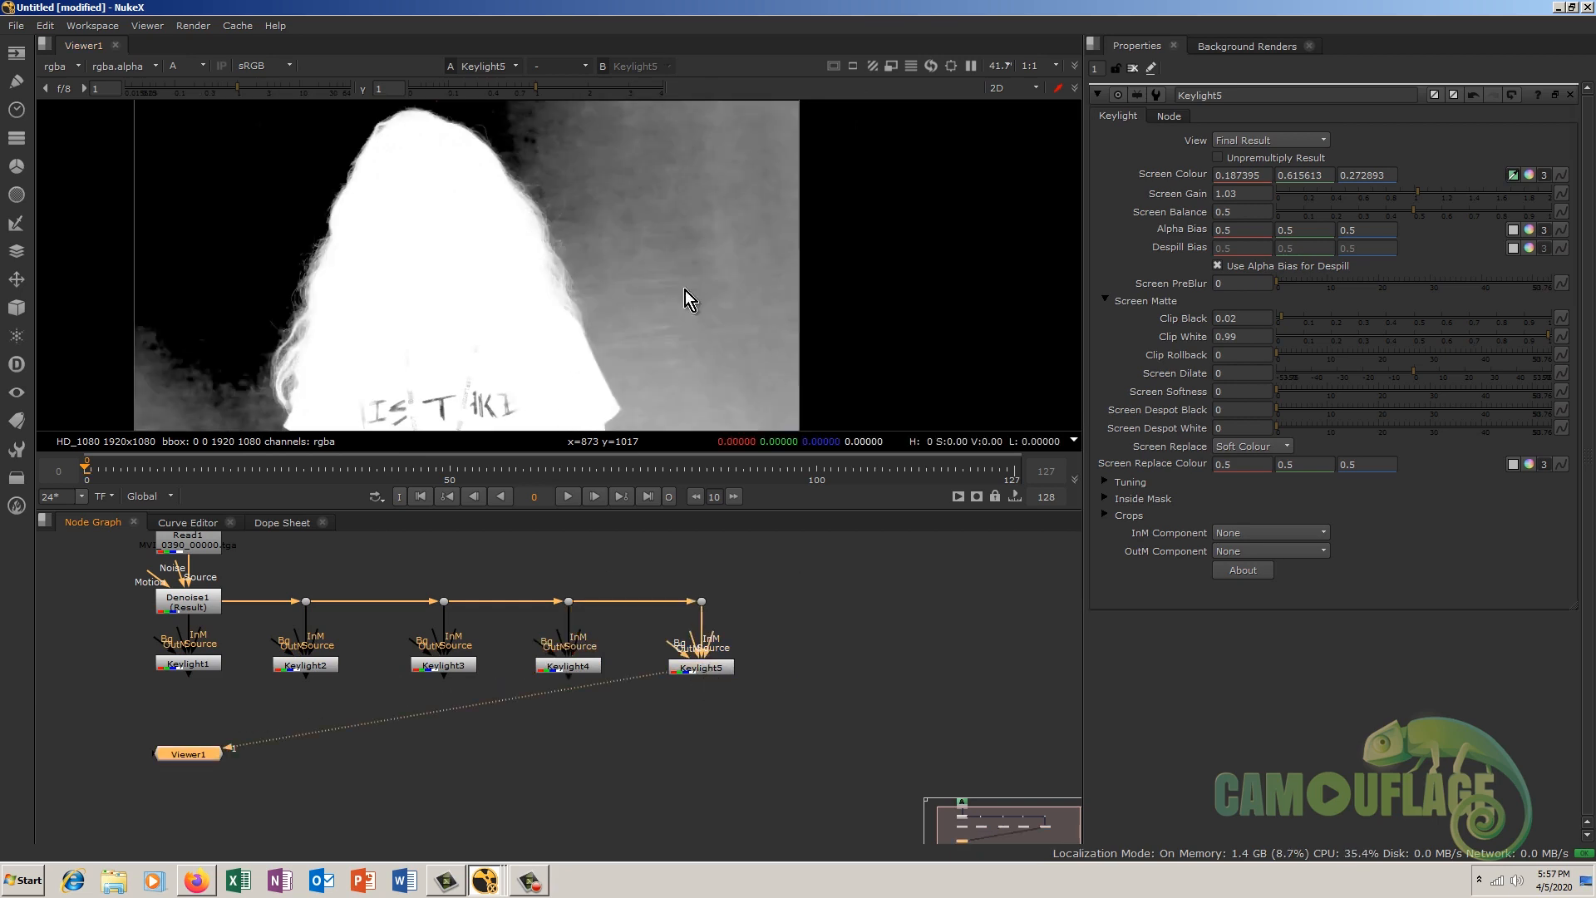
{"action": "middle_click_drag", "start_coordinate": [459, 93], "coordinate": [447, 171]}
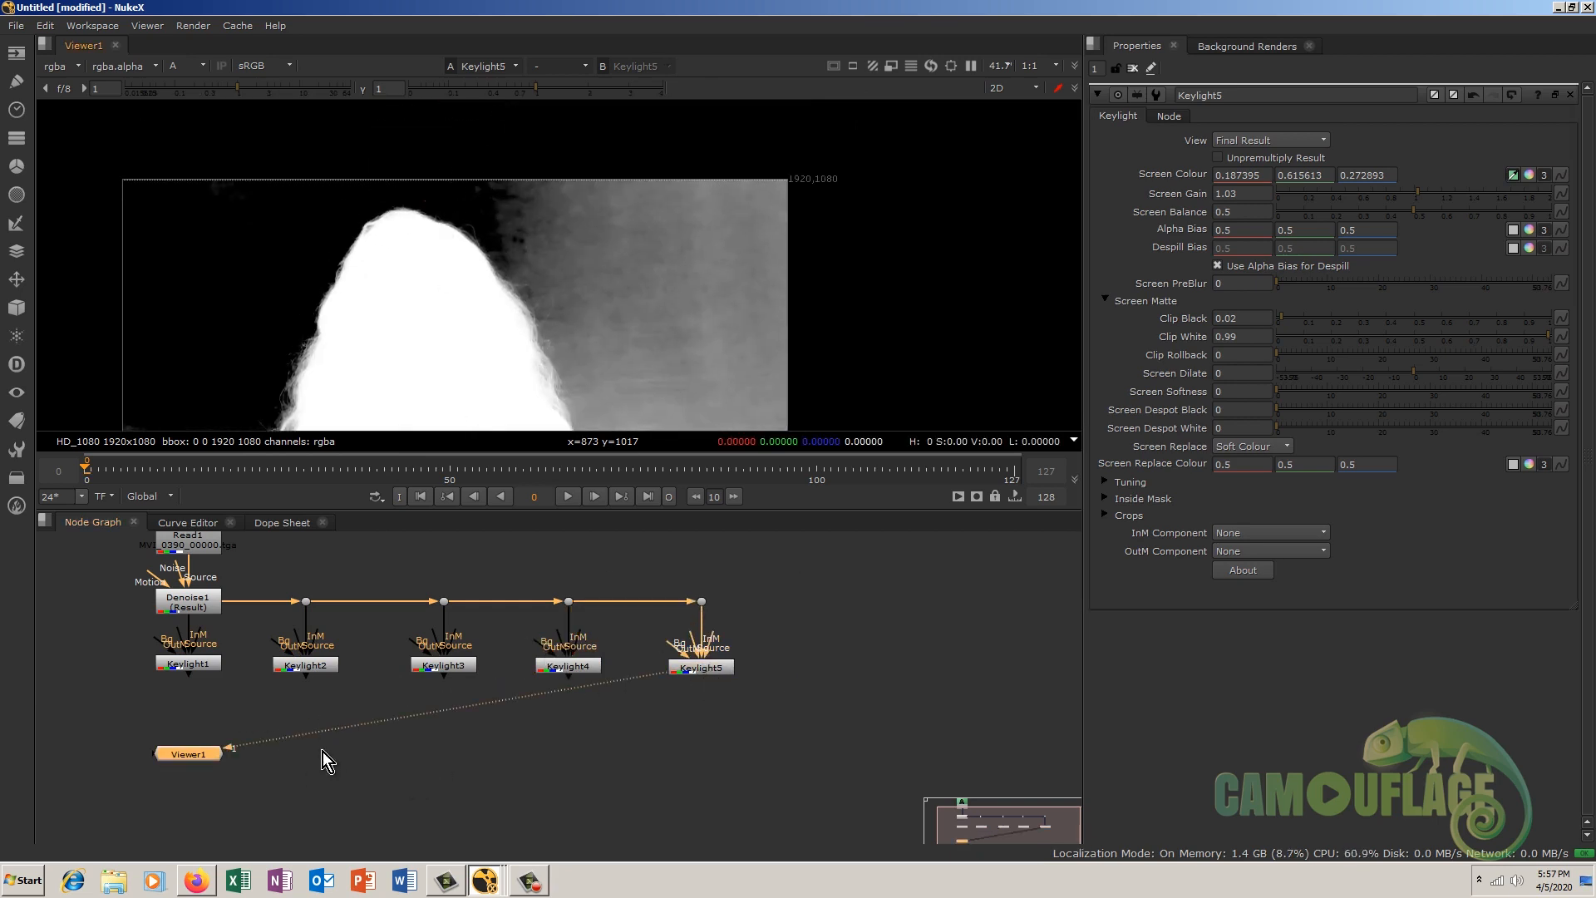
Step: Spread out the node layout by moving Viewer1 below Keylight5 and increasing the gap between the Dot row and the Keylight row
{"action": "scroll", "coordinate": [397, 740], "scroll_direction": "down", "scroll_amount": 2}
{"action": "left_click_drag", "start_coordinate": [248, 751], "coordinate": [624, 845]}
{"action": "middle_click_drag", "start_coordinate": [430, 714], "coordinate": [502, 749]}
{"action": "left_click_drag", "start_coordinate": [238, 613], "coordinate": [697, 693]}
{"action": "left_click", "coordinate": [733, 646]}
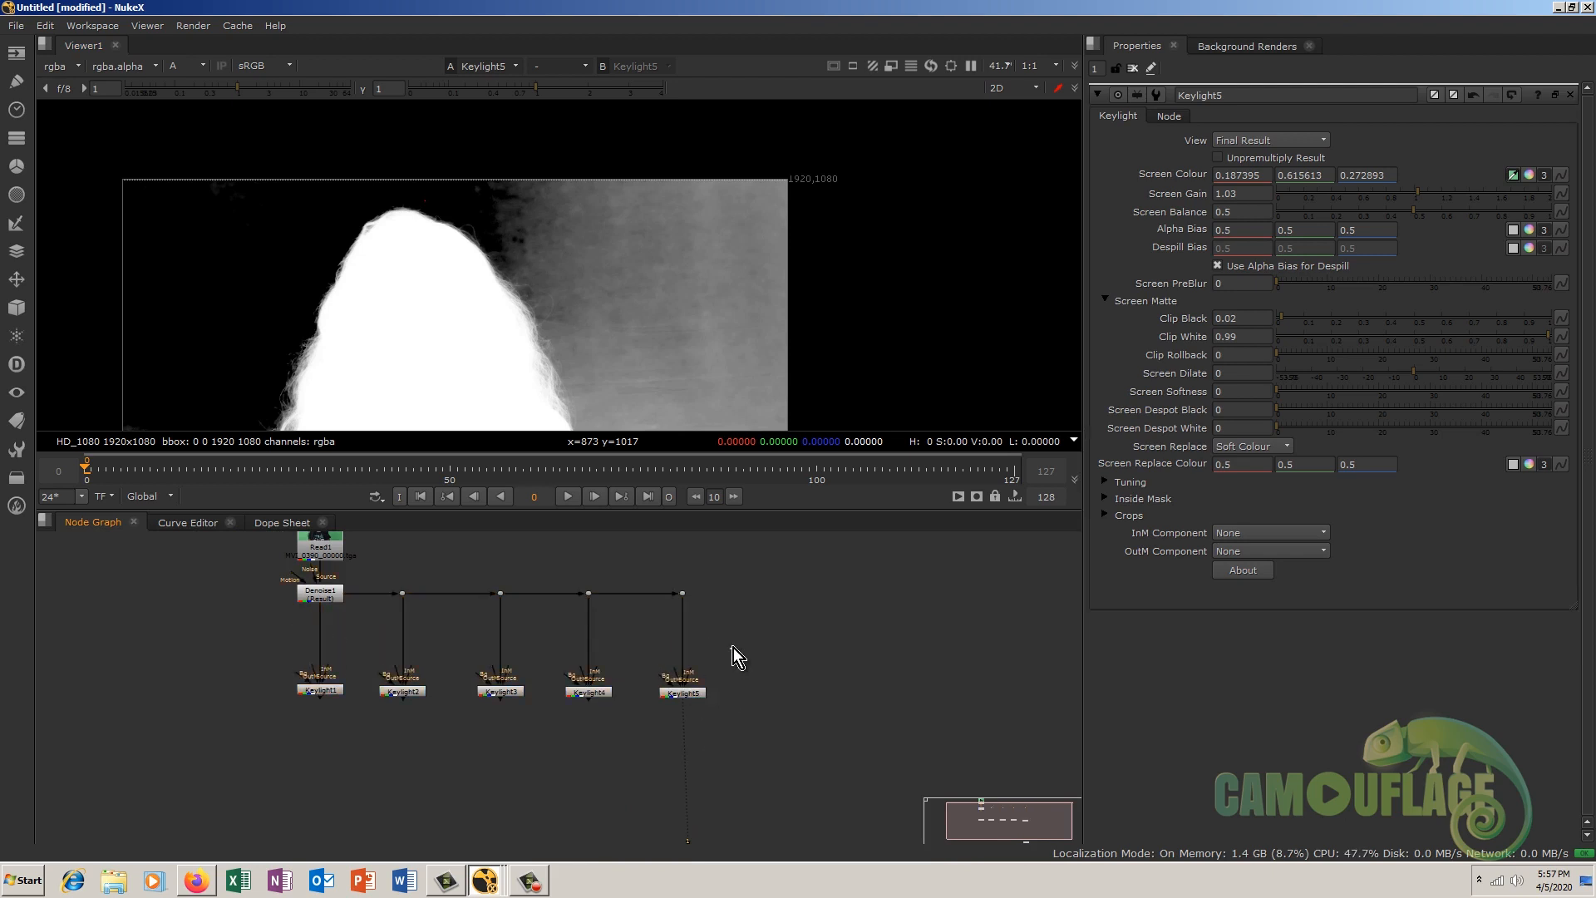
{"action": "left_click_drag", "start_coordinate": [233, 554], "coordinate": [771, 651]}
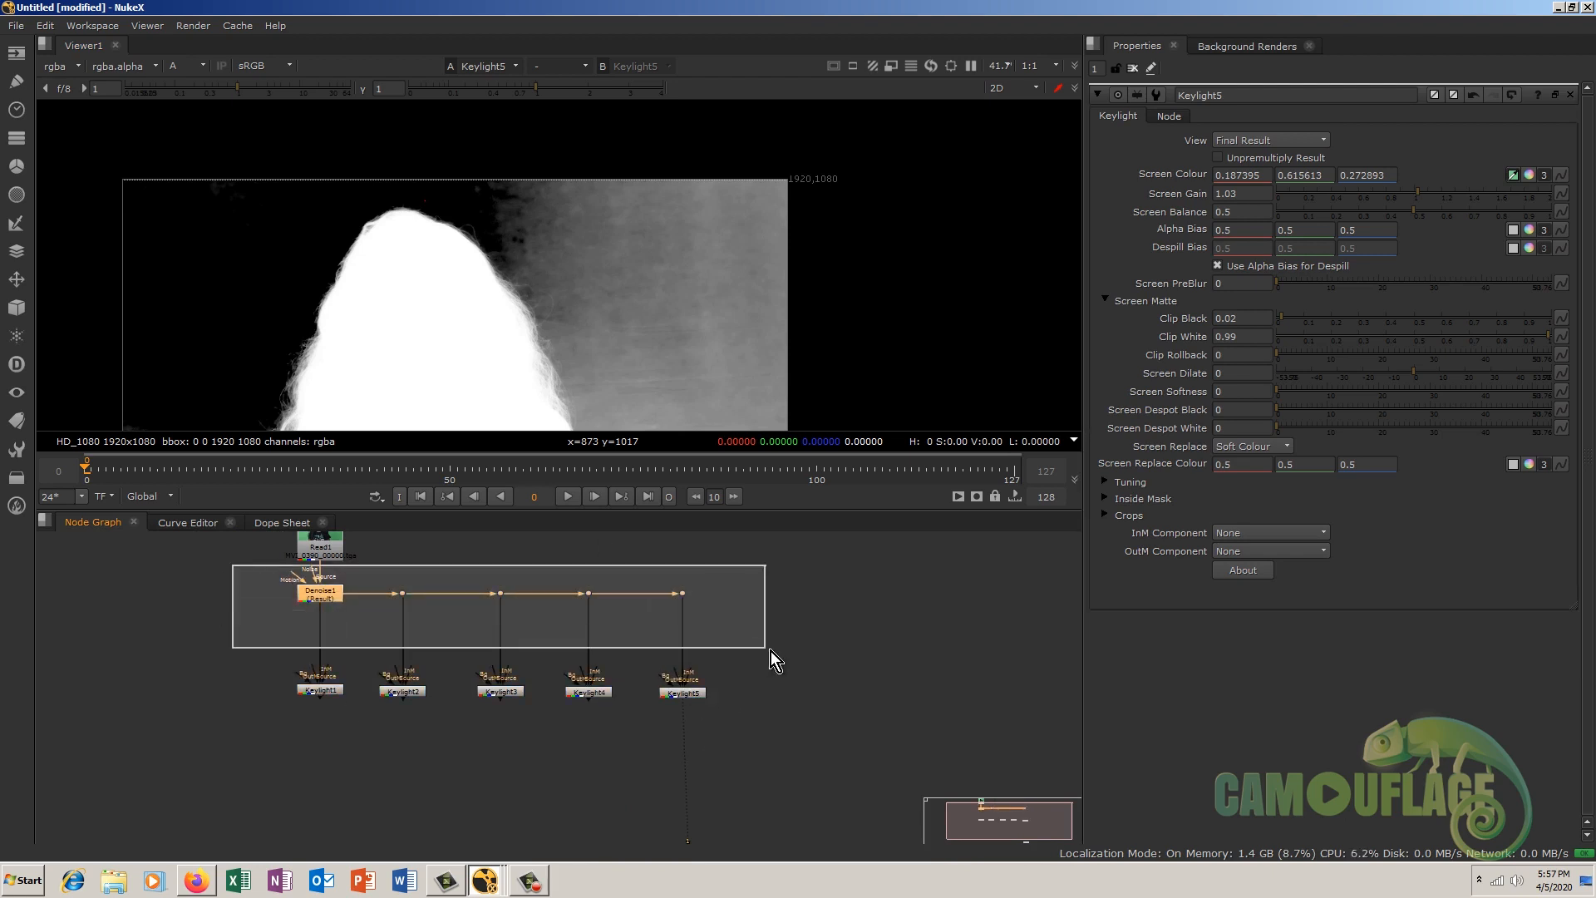
{"action": "left_click_drag", "start_coordinate": [319, 600], "coordinate": [329, 616]}
{"action": "left_click", "coordinate": [454, 567]}
{"action": "middle_click_drag", "start_coordinate": [391, 749], "coordinate": [425, 620]}
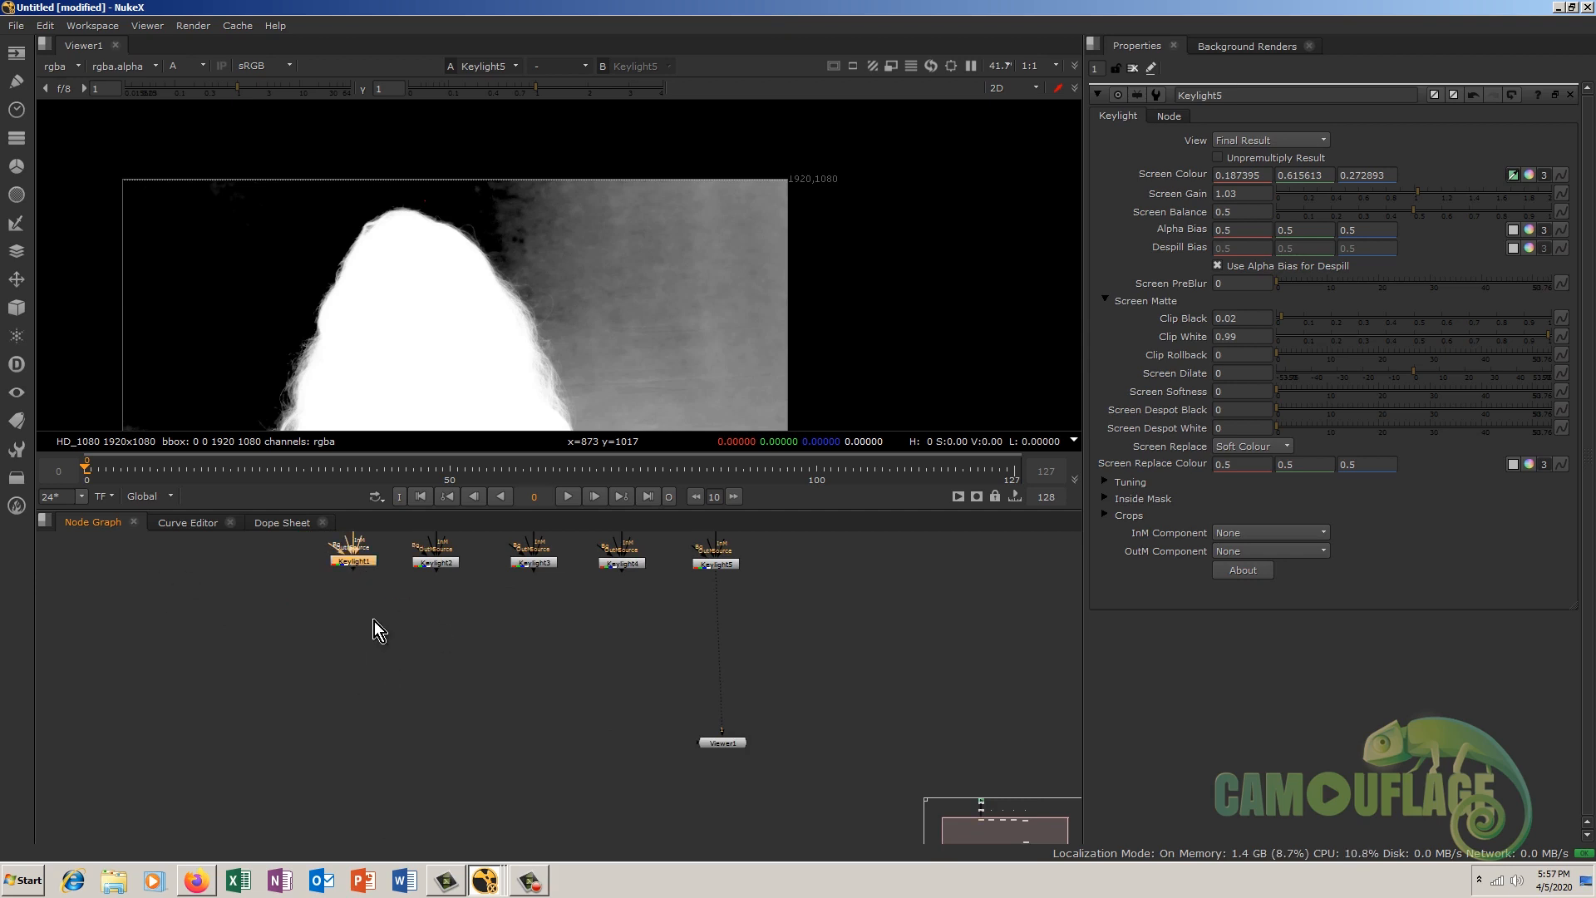
Step: Add a KeyMix node below Keylight1, with its B input from Keylight1 and its A input from Keylight2
{"action": "left_click", "coordinate": [398, 649]}
{"action": "key", "text": "Tab"}
{"action": "type", "text": "keymix"}
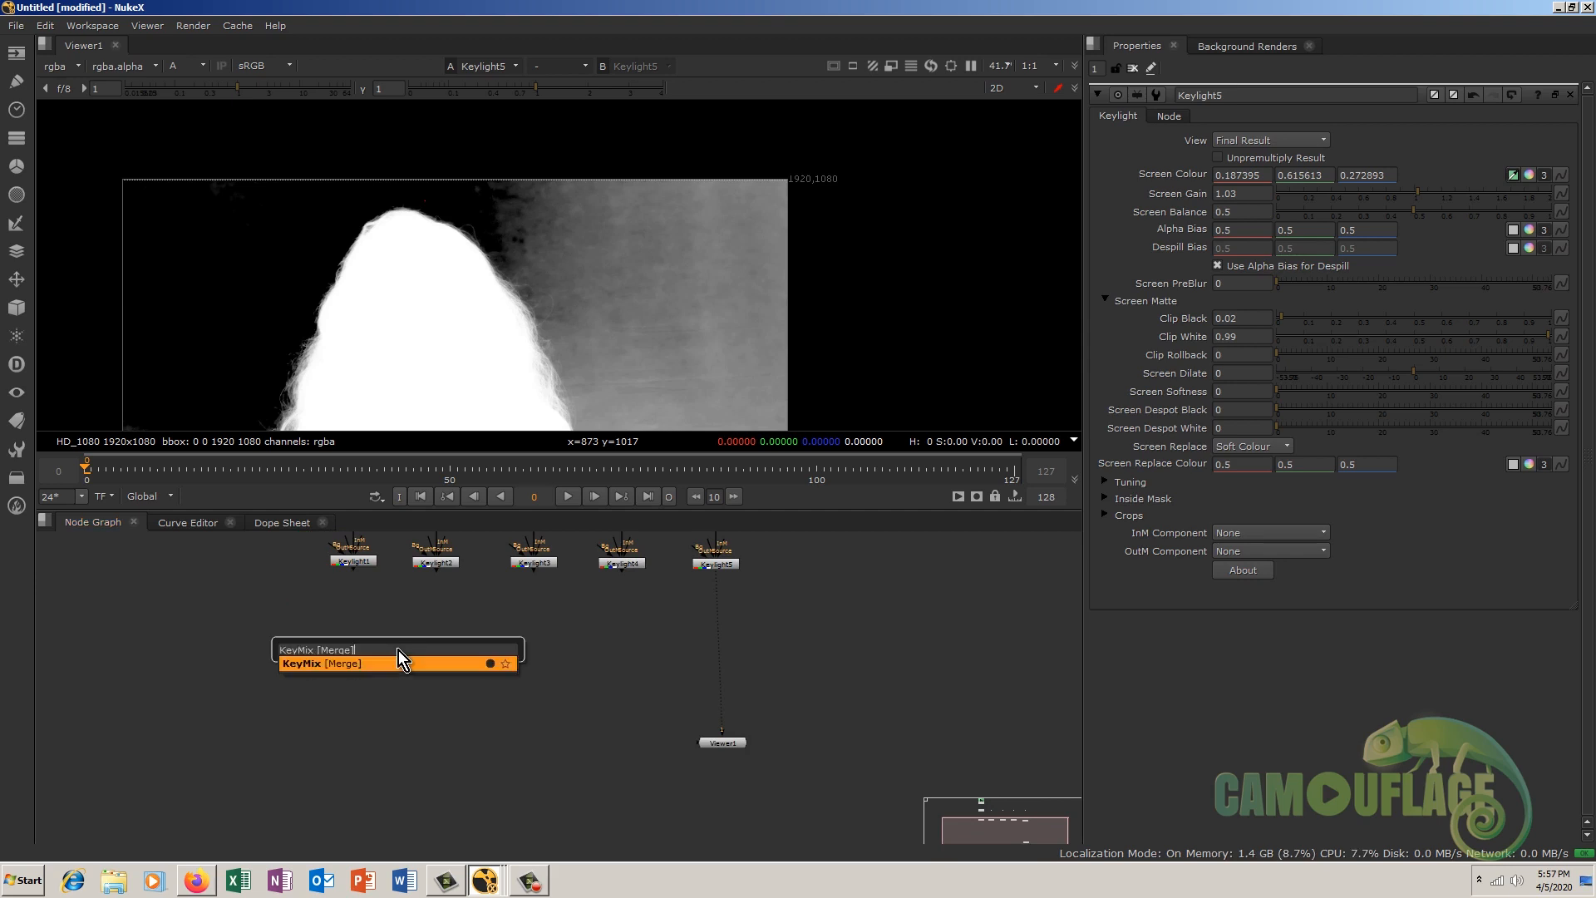
{"action": "key", "text": "Return"}
{"action": "scroll", "coordinate": [398, 650], "scroll_direction": "up", "scroll_amount": 2}
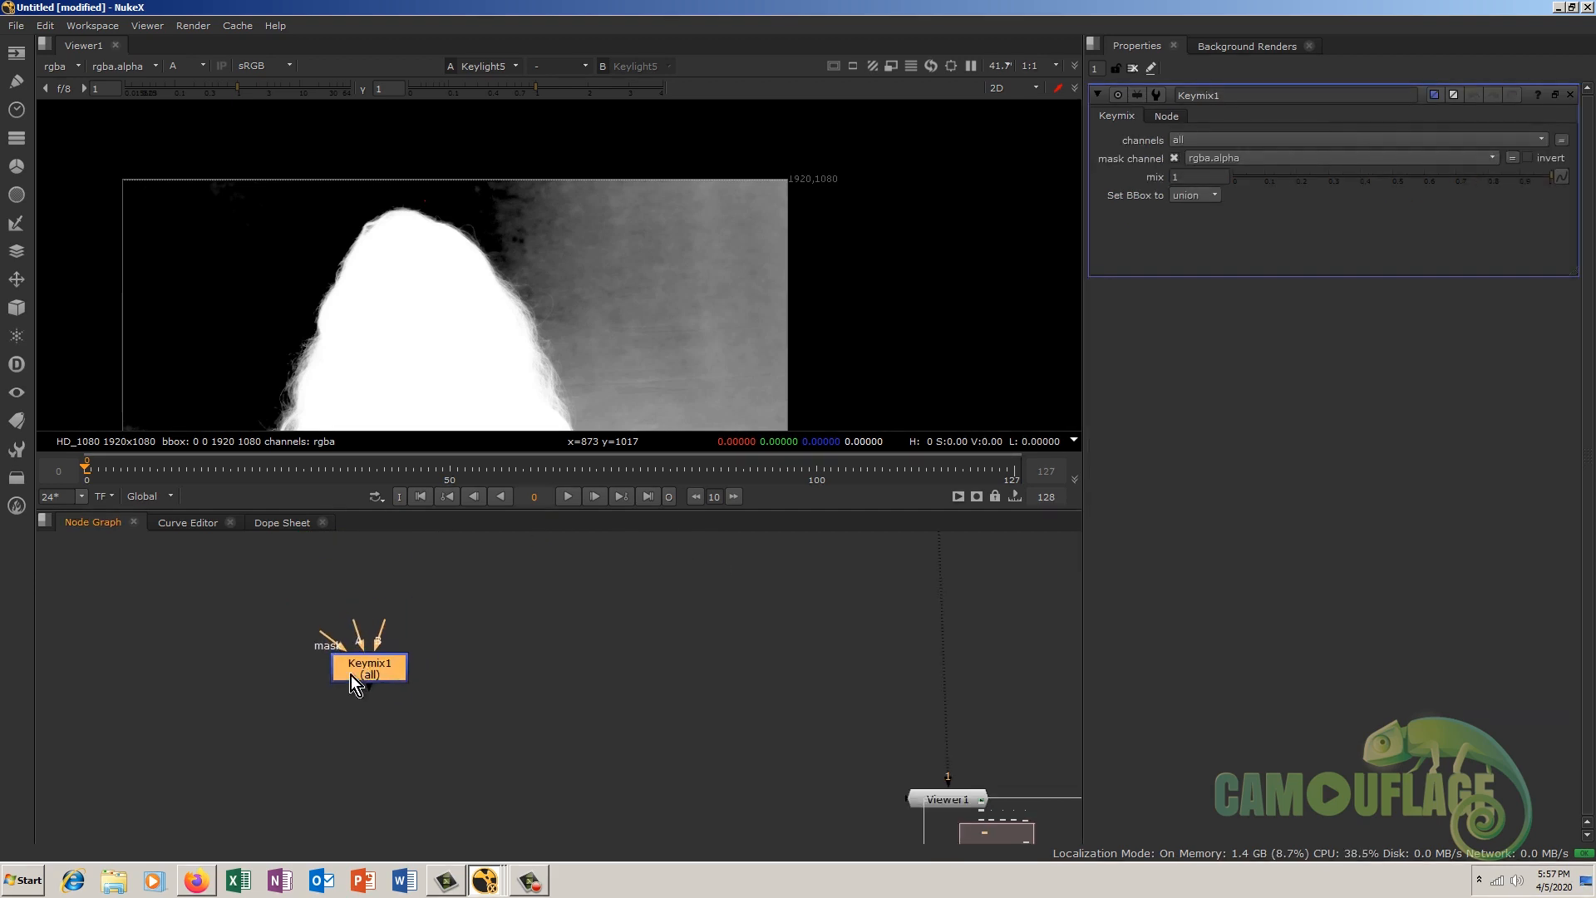
{"action": "scroll", "coordinate": [366, 657], "scroll_direction": "down", "scroll_amount": 2}
{"action": "left_click_drag", "start_coordinate": [359, 637], "coordinate": [352, 555]}
{"action": "left_click_drag", "start_coordinate": [356, 646], "coordinate": [443, 562]}
{"action": "left_click_drag", "start_coordinate": [350, 696], "coordinate": [345, 695]}
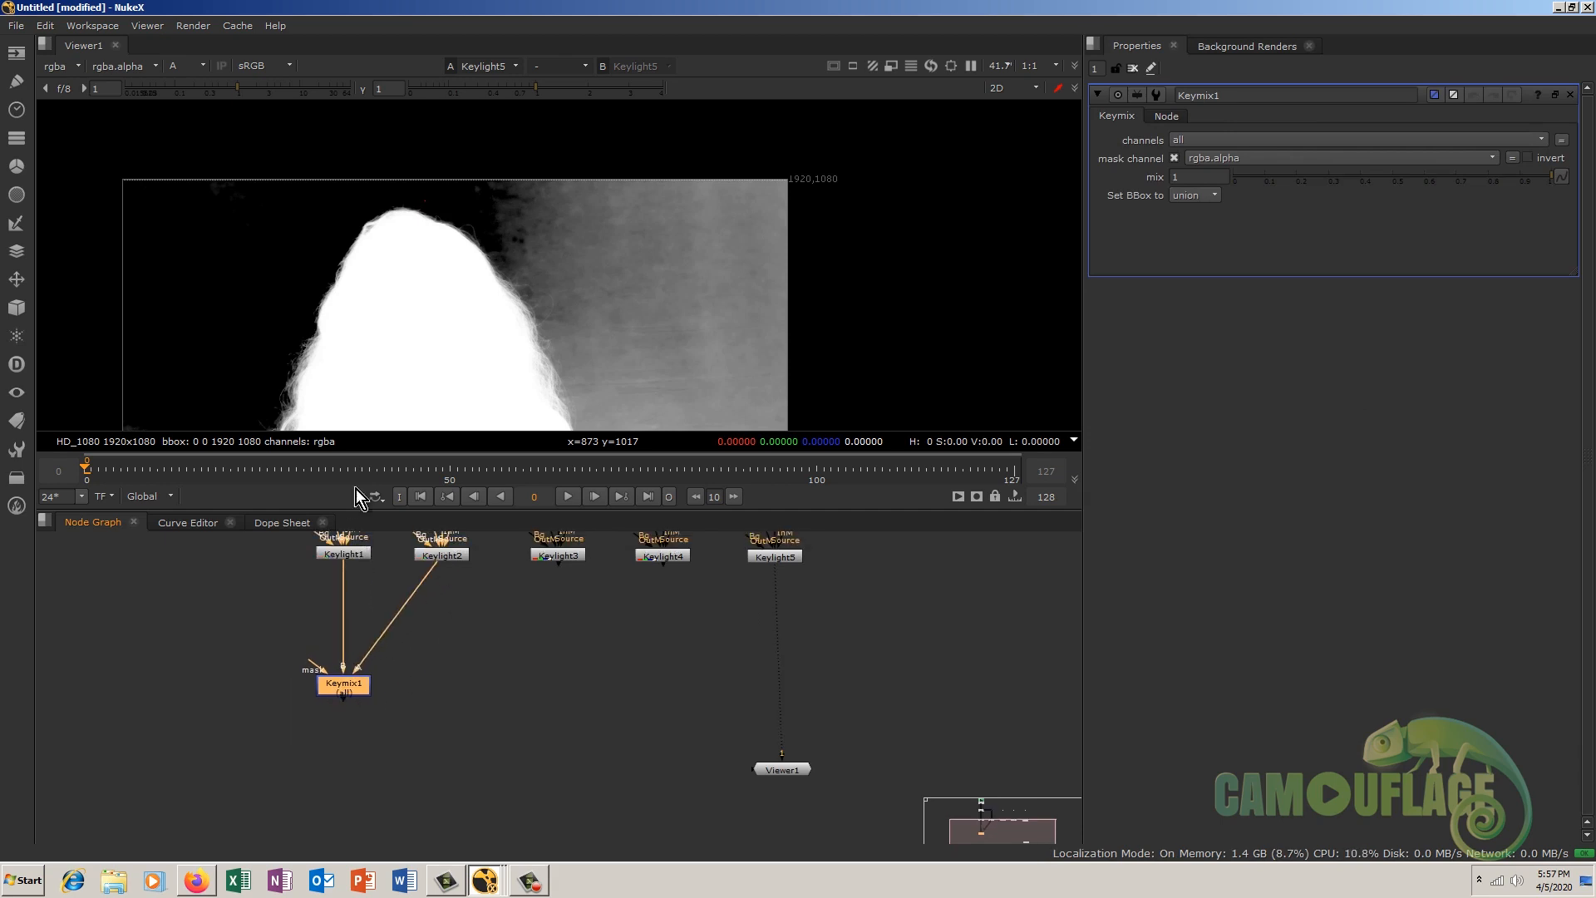
Step: Compare the Keylight1 and Keylight2 mattes around the hair on the subject's screen-left side
{"action": "middle_click_drag", "start_coordinate": [367, 340], "coordinate": [369, 263]}
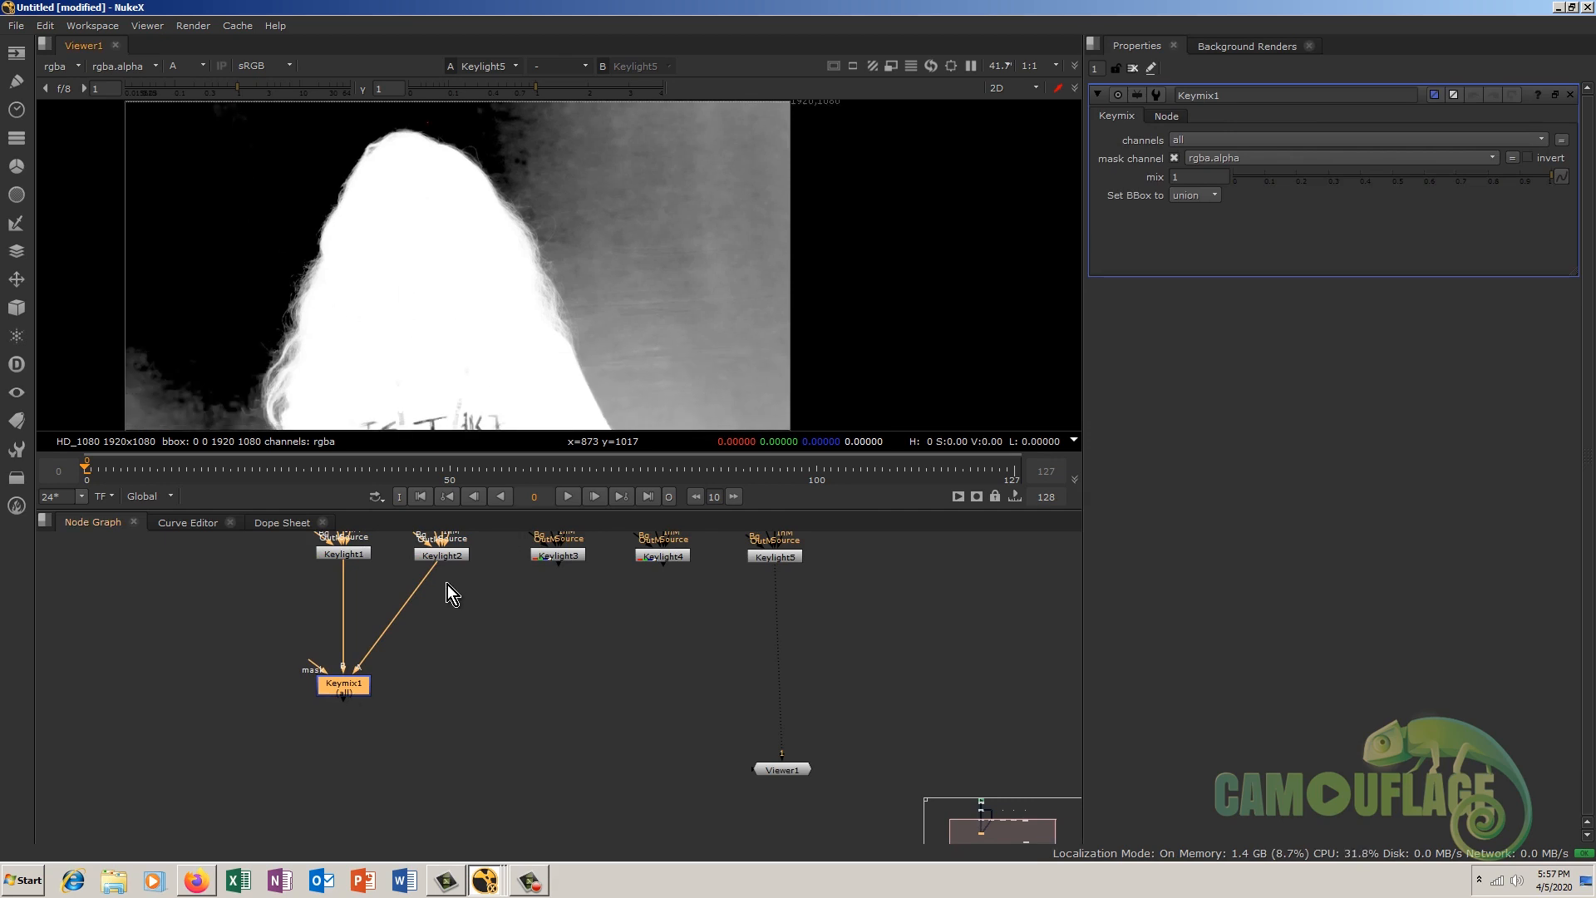
{"action": "left_click", "coordinate": [353, 556]}
{"action": "key", "text": "1"}
{"action": "left_click", "coordinate": [450, 552]}
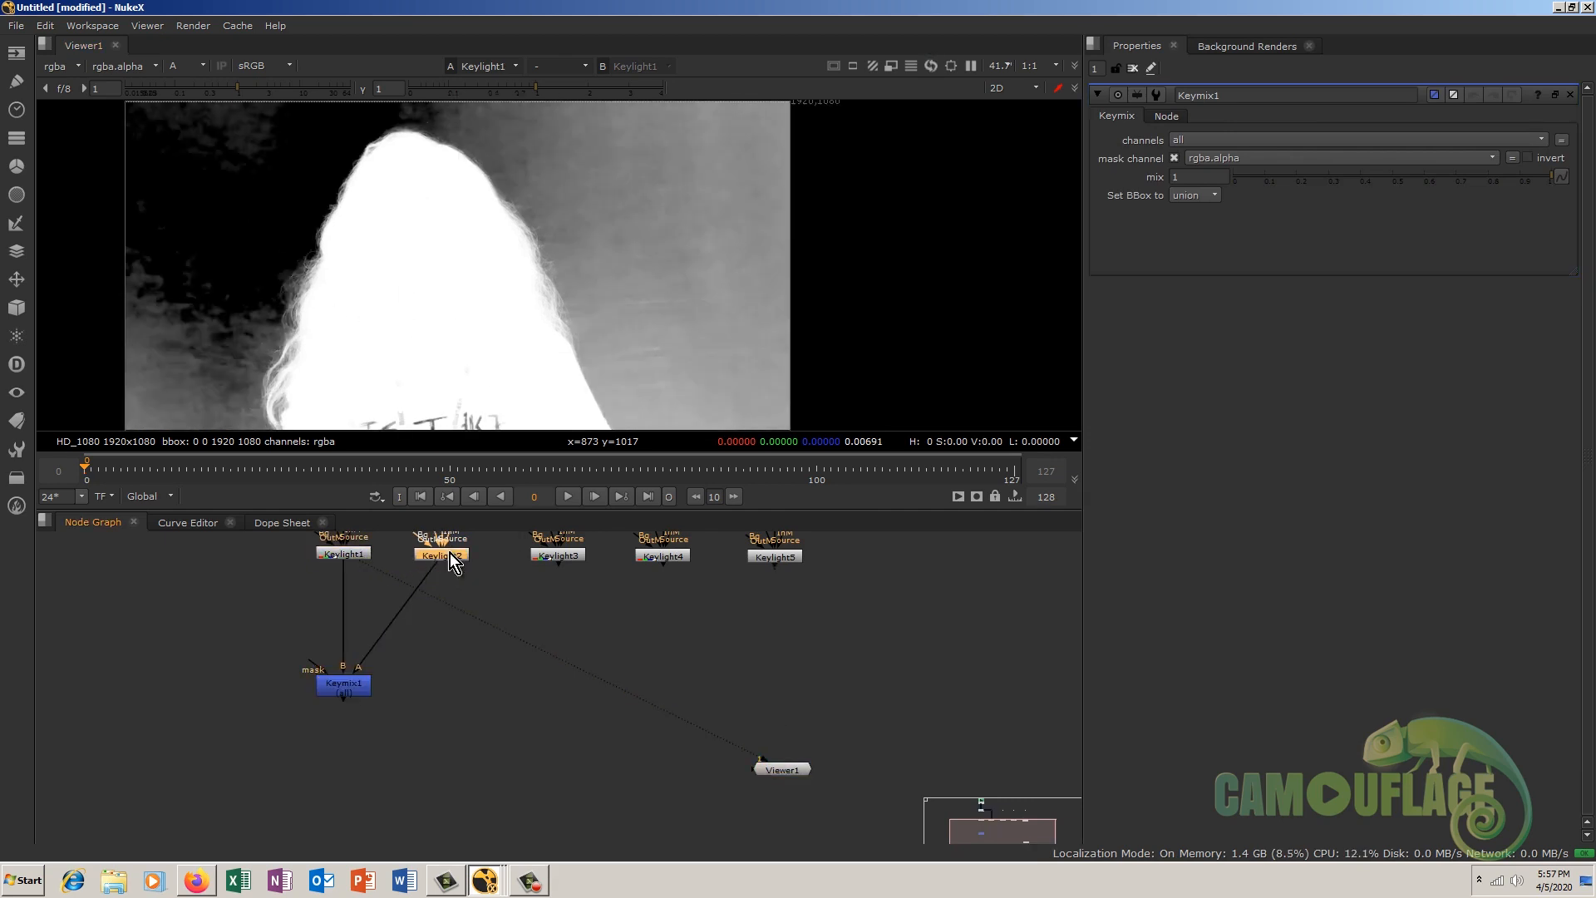
{"action": "key", "text": "1"}
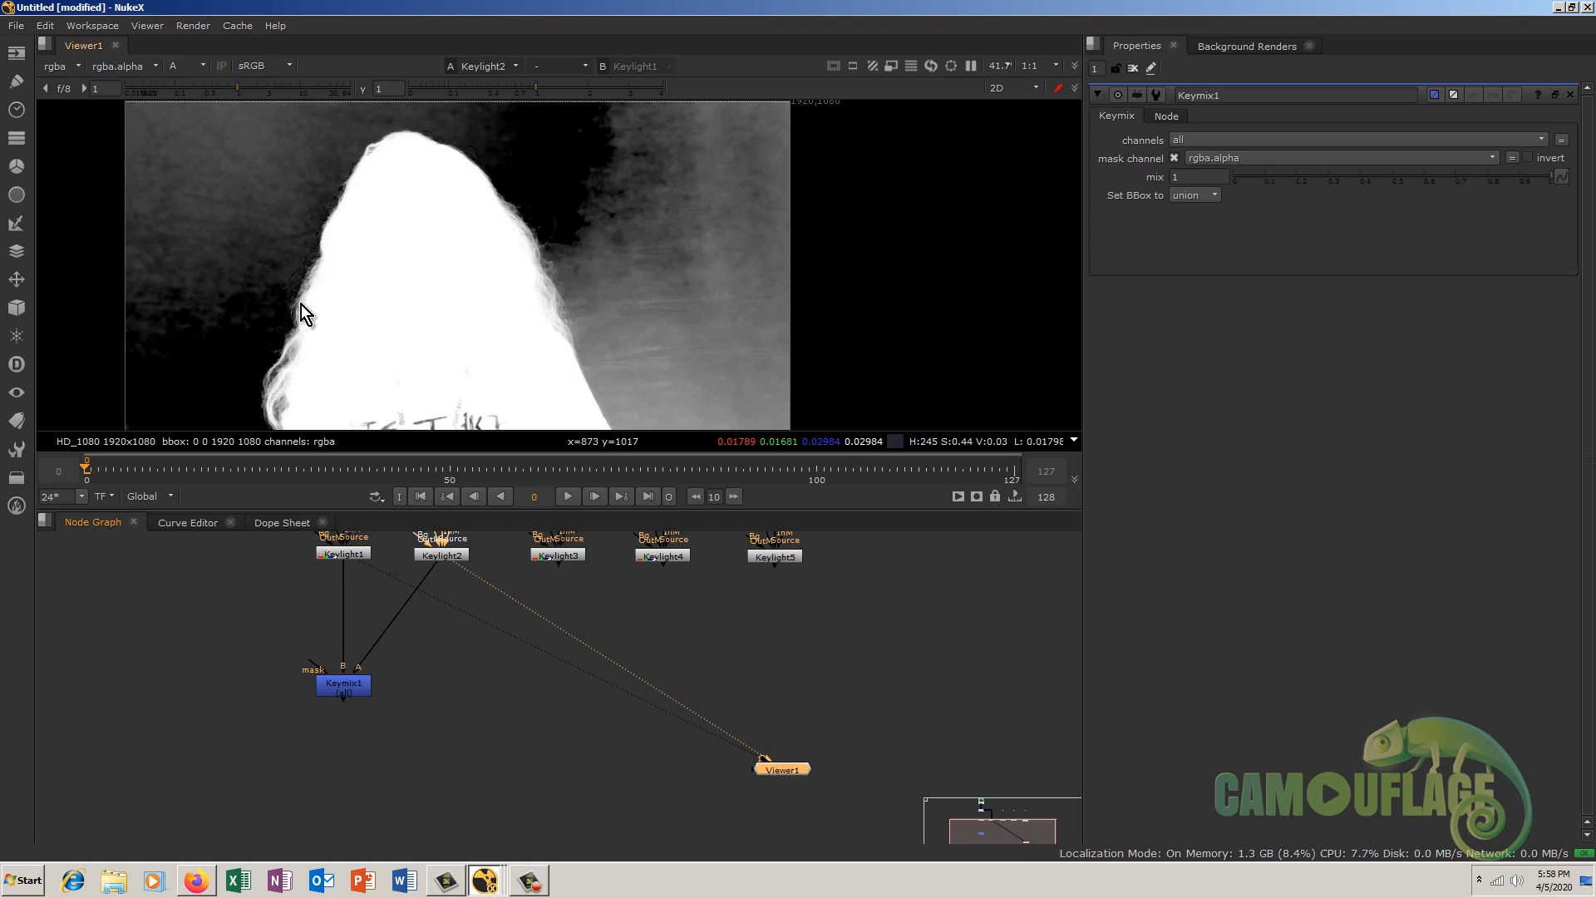
{"action": "left_click", "coordinate": [352, 555]}
{"action": "key", "text": "1"}
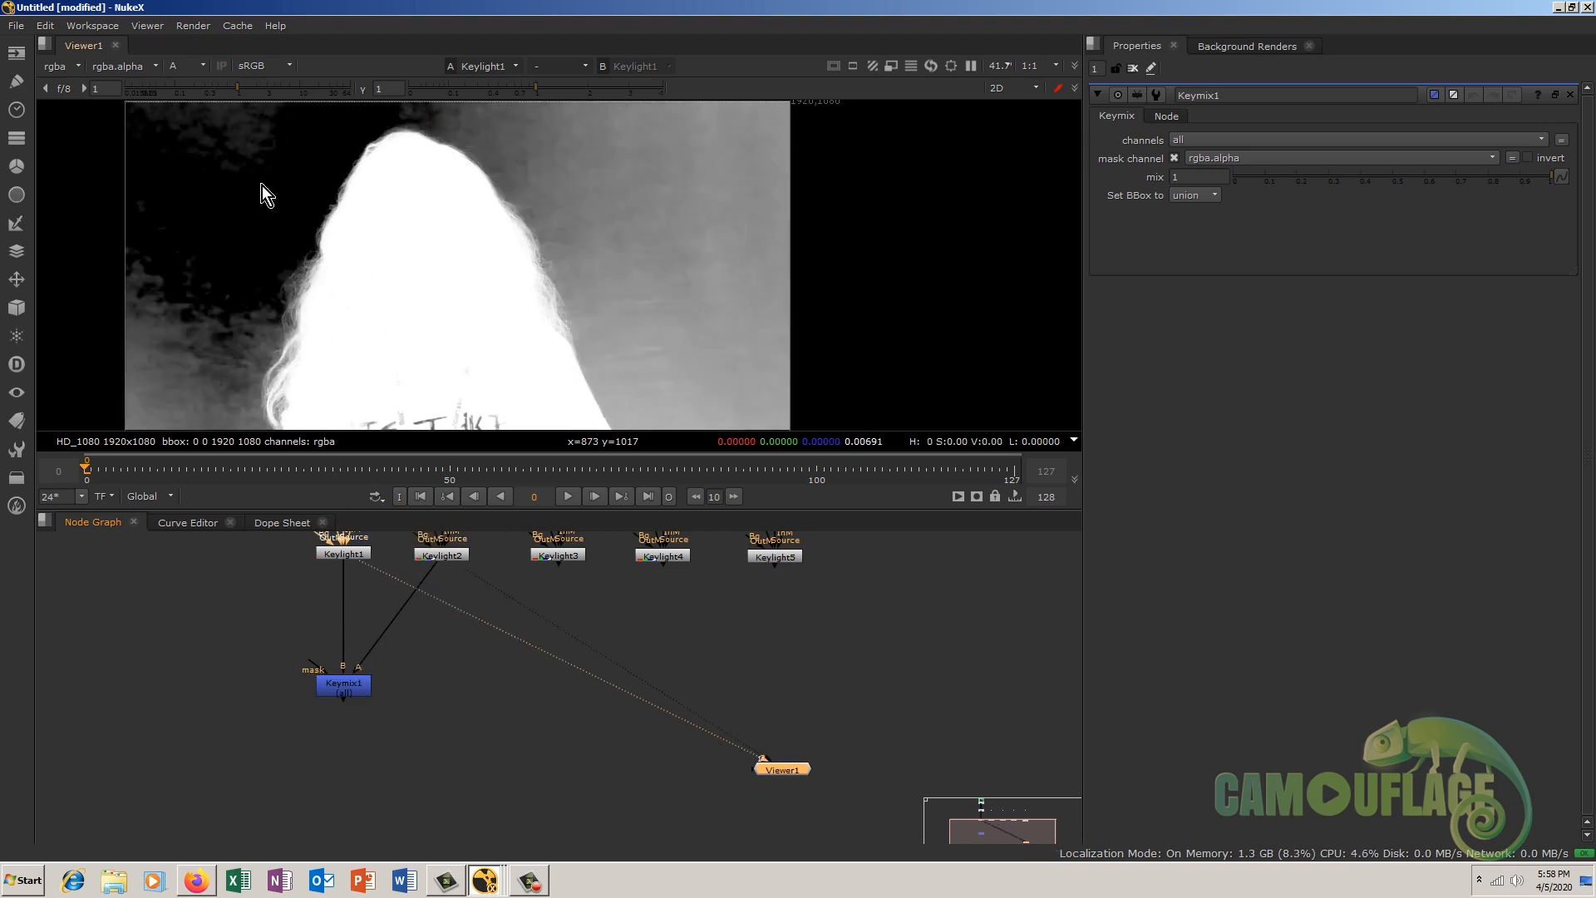
Step: Add a Roto node and draw a closed Bezier around the screen-left hair and body, extending below the plate's lower edge
{"action": "mouse_move", "coordinate": [304, 655]}
{"action": "left_mouse_down"}
{"action": "mouse_move", "coordinate": [249, 717]}
{"action": "mouse_move", "coordinate": [332, 715]}
{"action": "left_mouse_up"}
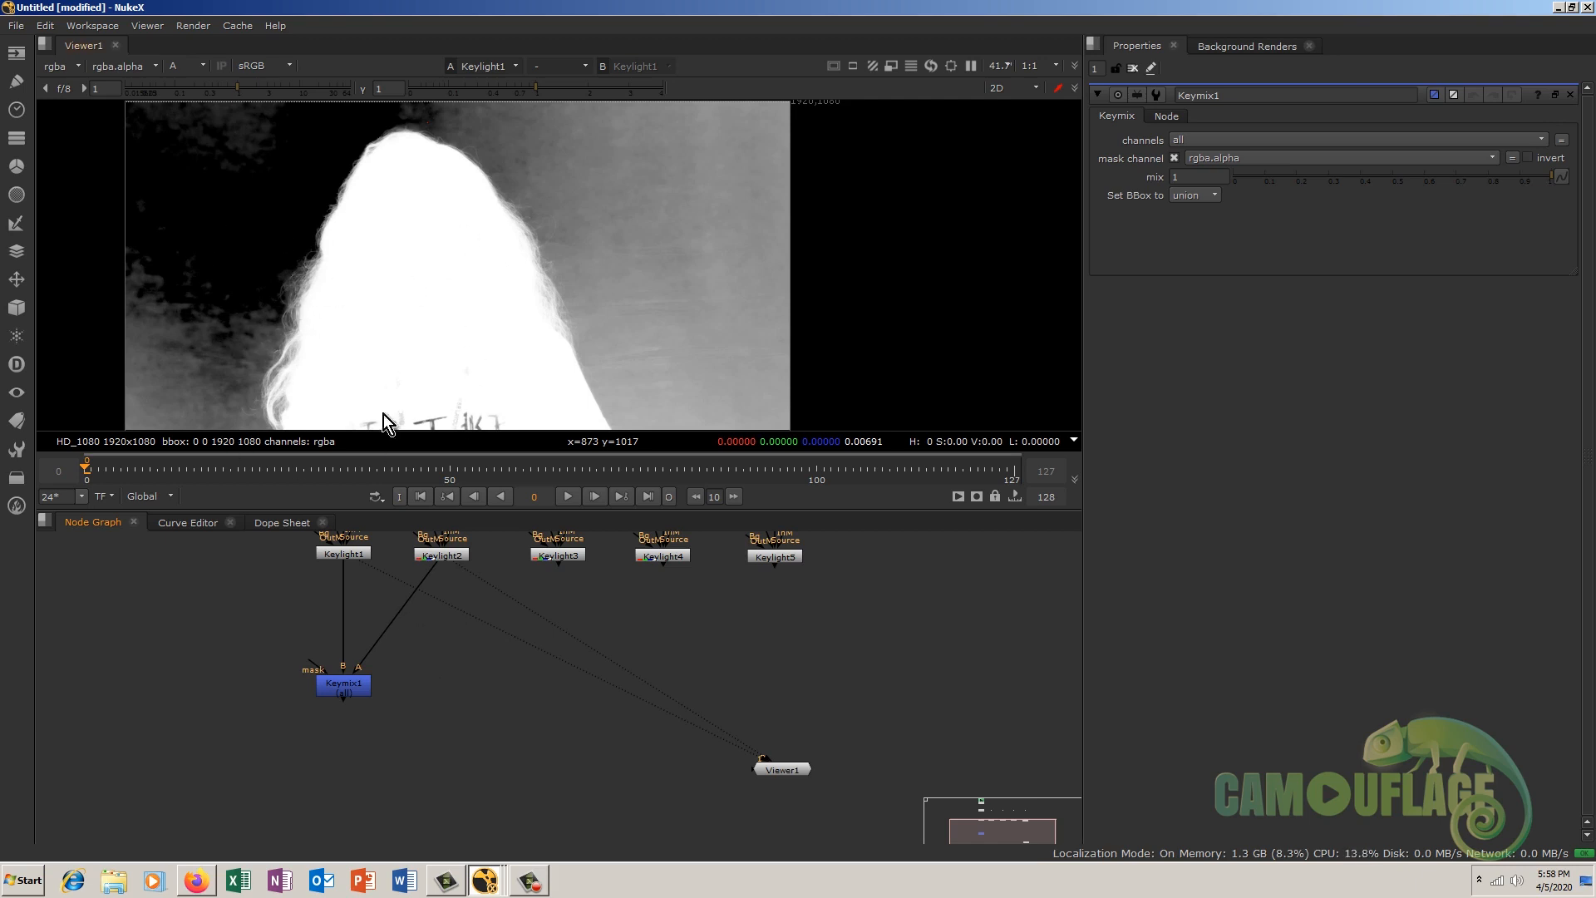
{"action": "key", "text": "o"}
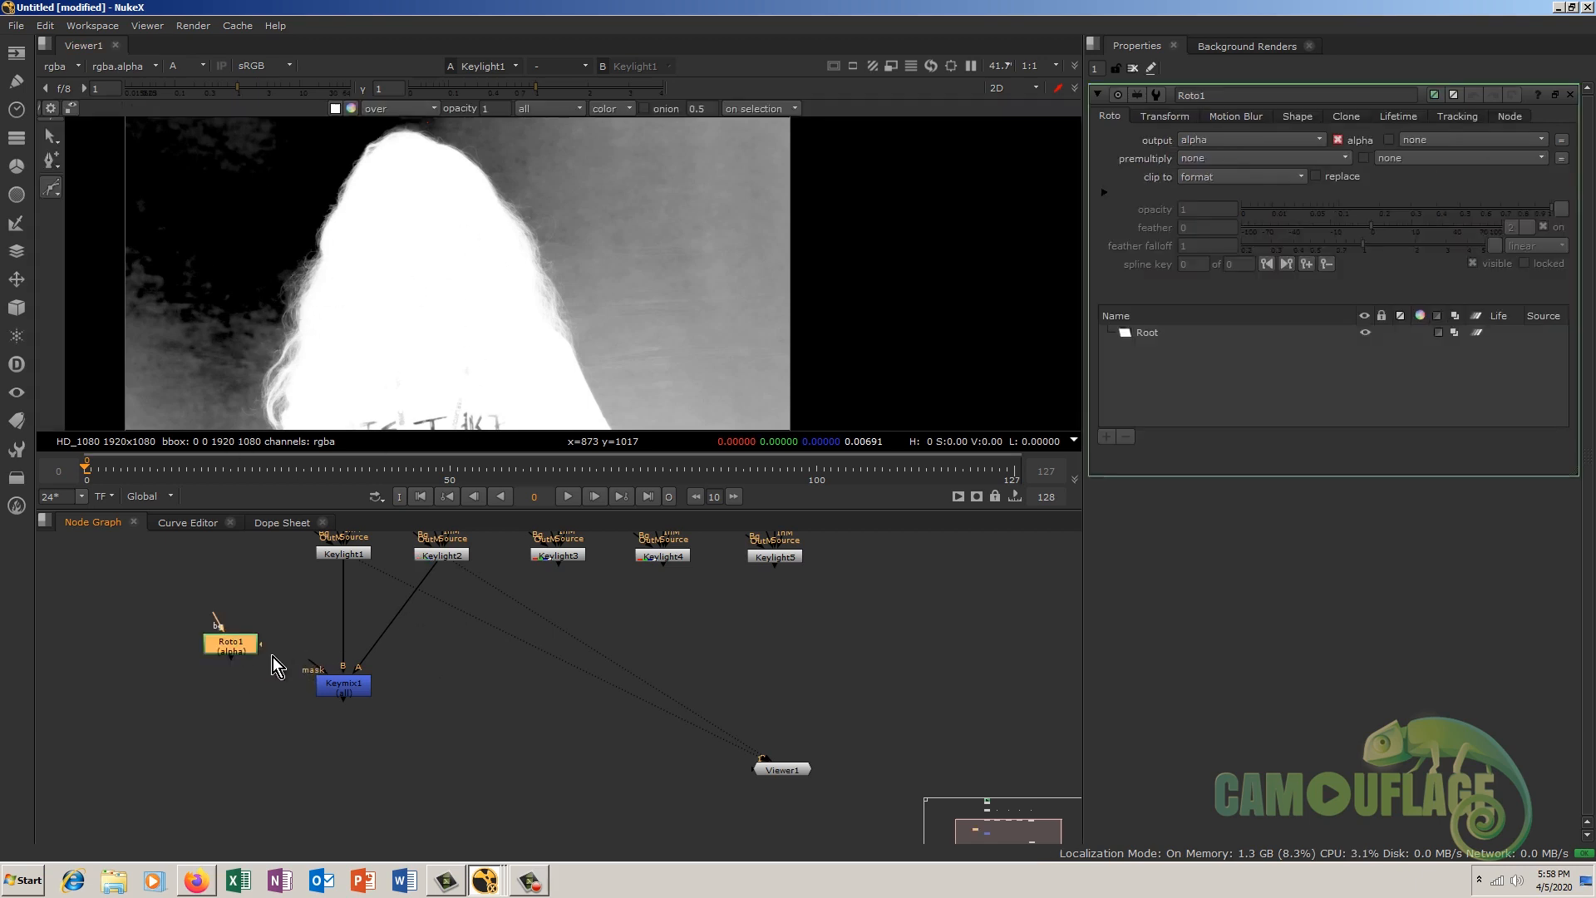
{"action": "left_click", "coordinate": [311, 249]}
{"action": "left_click", "coordinate": [247, 265]}
{"action": "middle_click_drag", "start_coordinate": [260, 339], "coordinate": [286, 250]}
{"action": "left_click", "coordinate": [230, 300]}
{"action": "left_click", "coordinate": [261, 398]}
{"action": "left_click", "coordinate": [342, 385]}
{"action": "left_click", "coordinate": [376, 307]}
{"action": "left_click", "coordinate": [386, 224]}
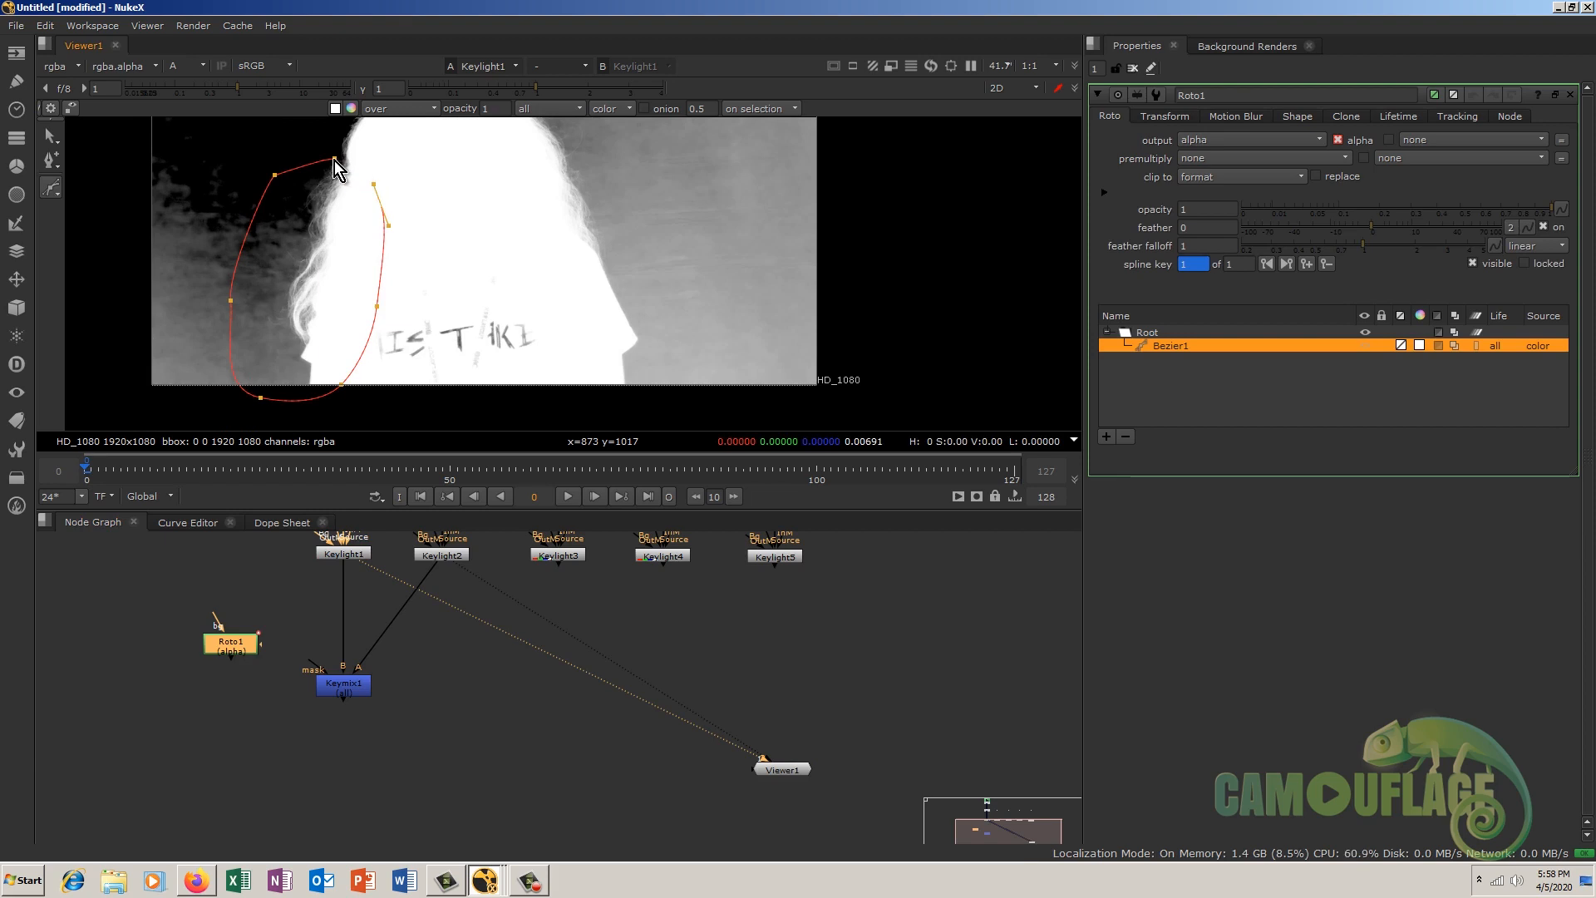
{"action": "left_click", "coordinate": [334, 158]}
Step: Connect Roto1 to Keymix1's mask input, place it level with Keymix1 and view the Keymix1 matte
{"action": "left_click_drag", "start_coordinate": [318, 662], "coordinate": [198, 682]}
{"action": "left_click", "coordinate": [353, 692]}
{"action": "key", "text": "1"}
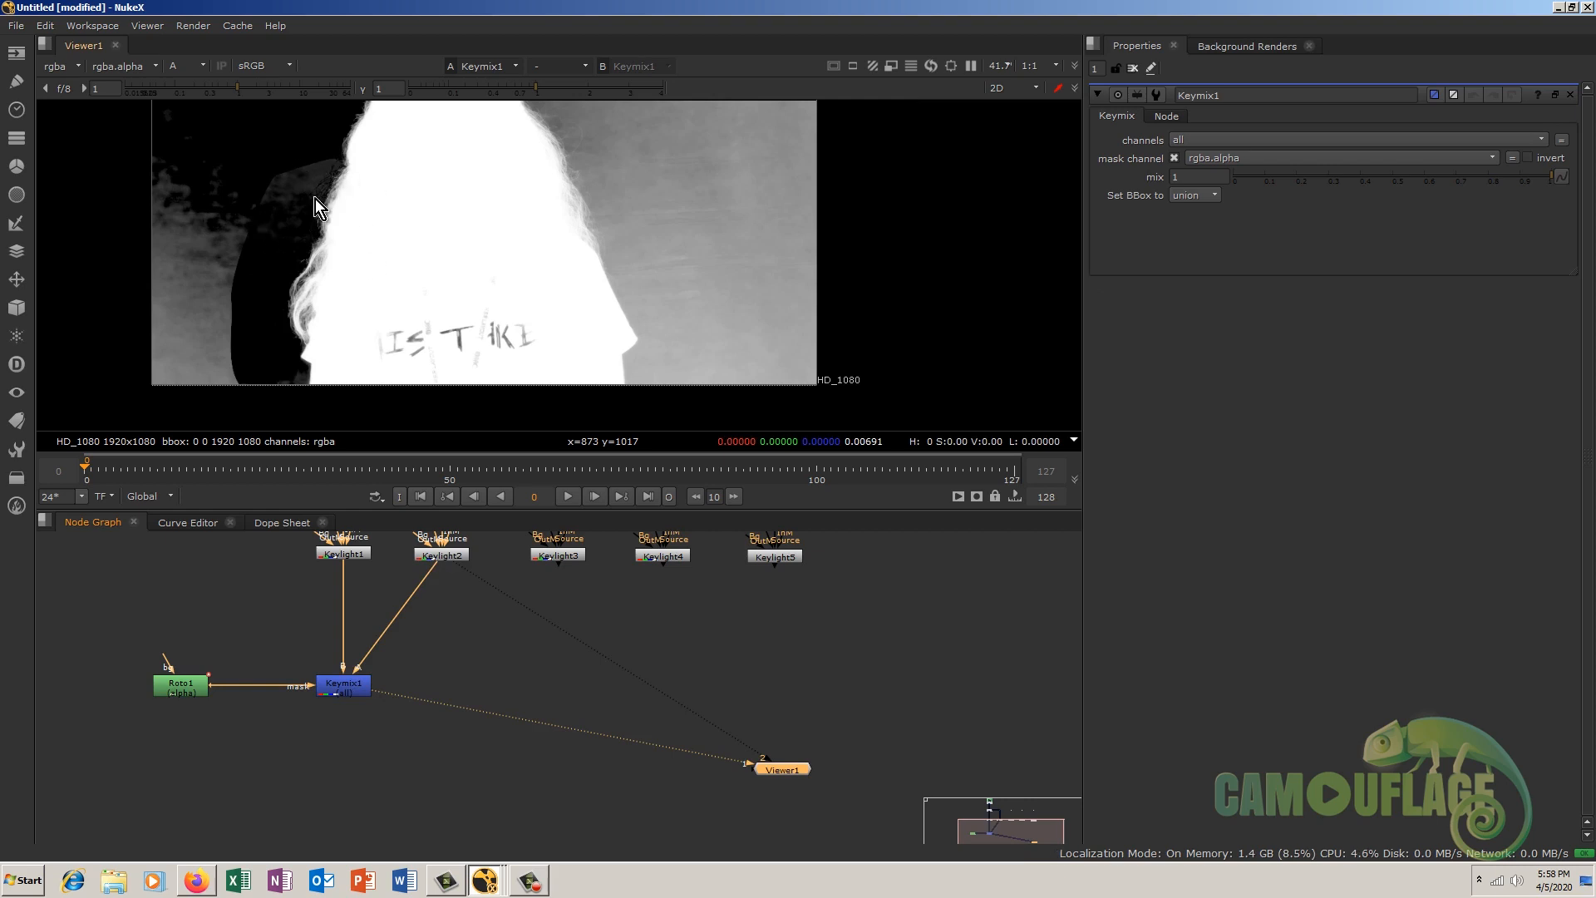
{"action": "middle_click_drag", "start_coordinate": [424, 640], "coordinate": [426, 662]}
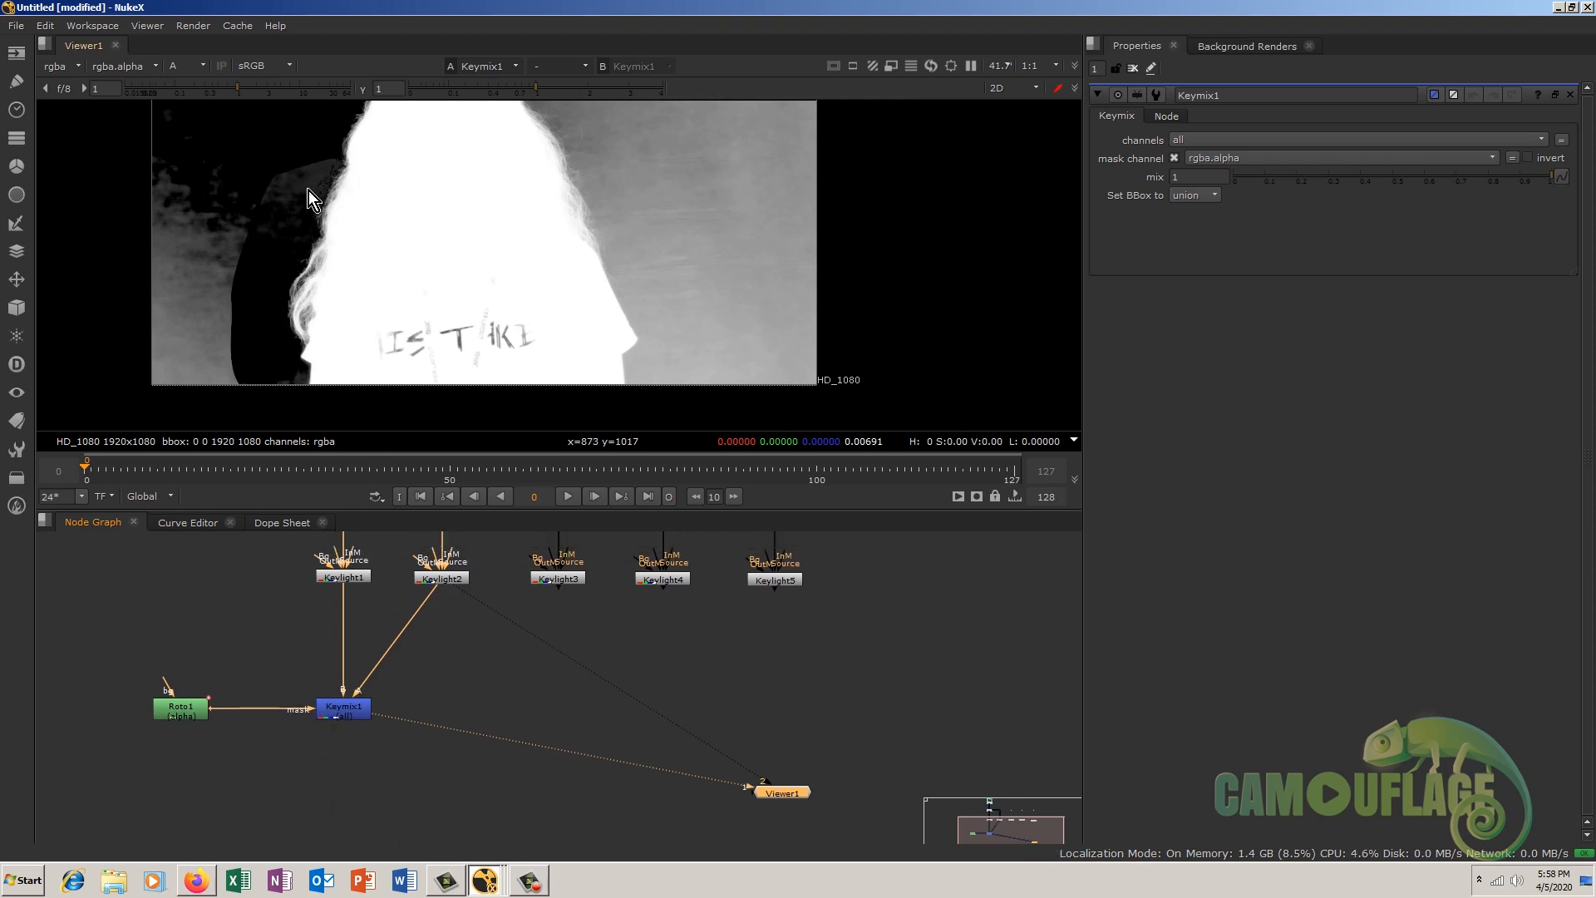
Step: Check the Keymix1 result in both RGB and alpha along the roto edge, and move Roto1 slightly farther from Keymix1
{"action": "left_click", "coordinate": [862, 595]}
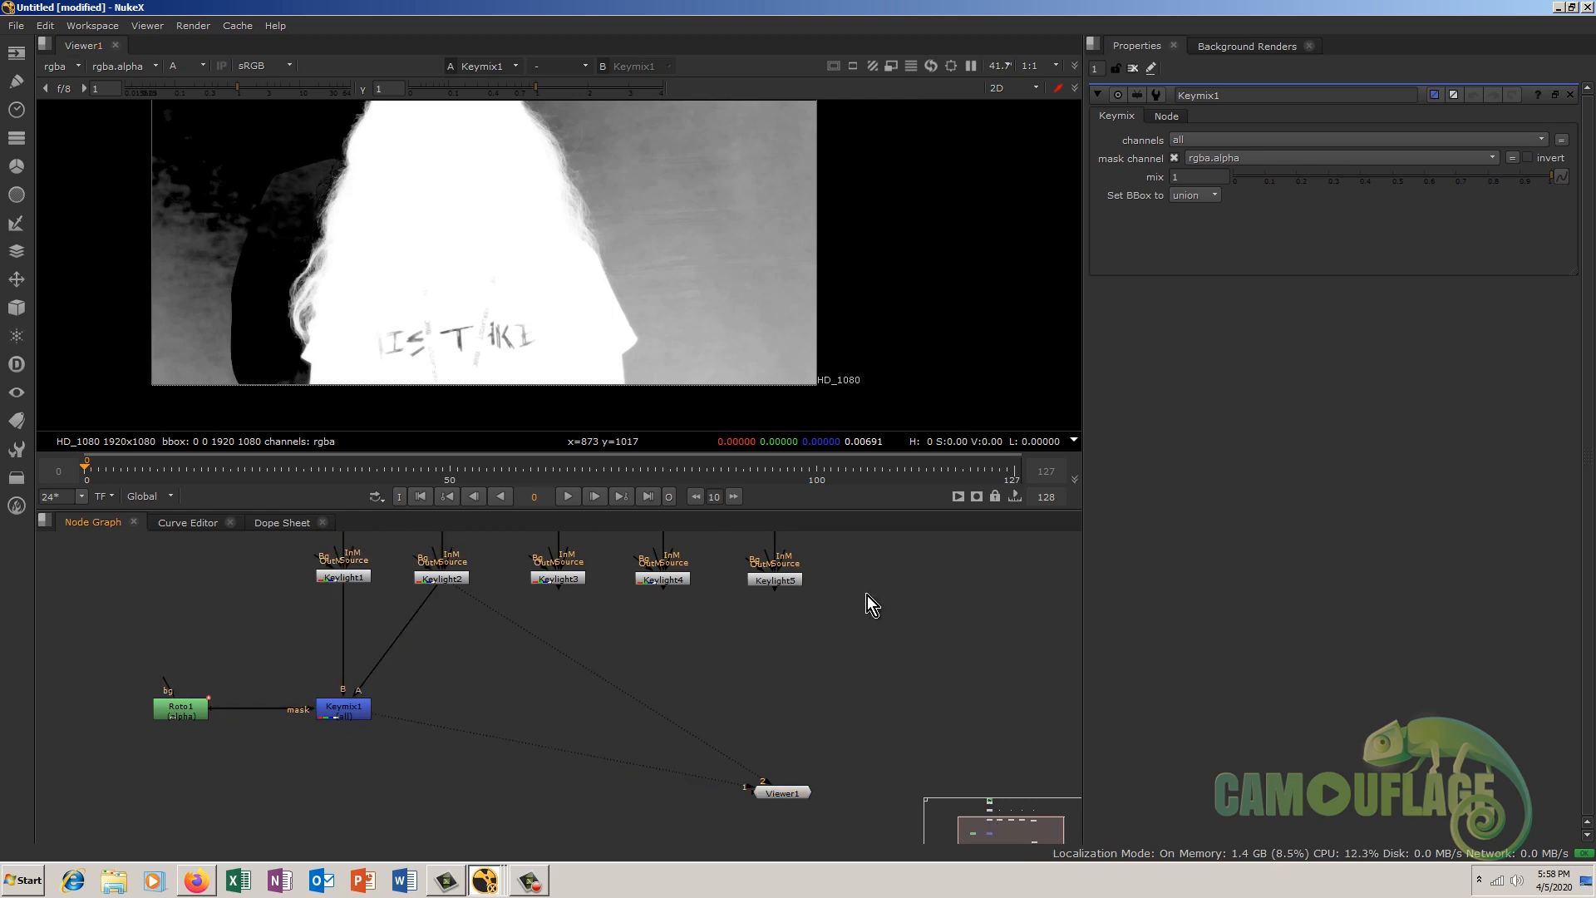
{"action": "left_click", "coordinate": [307, 188], "text": "ctrl"}
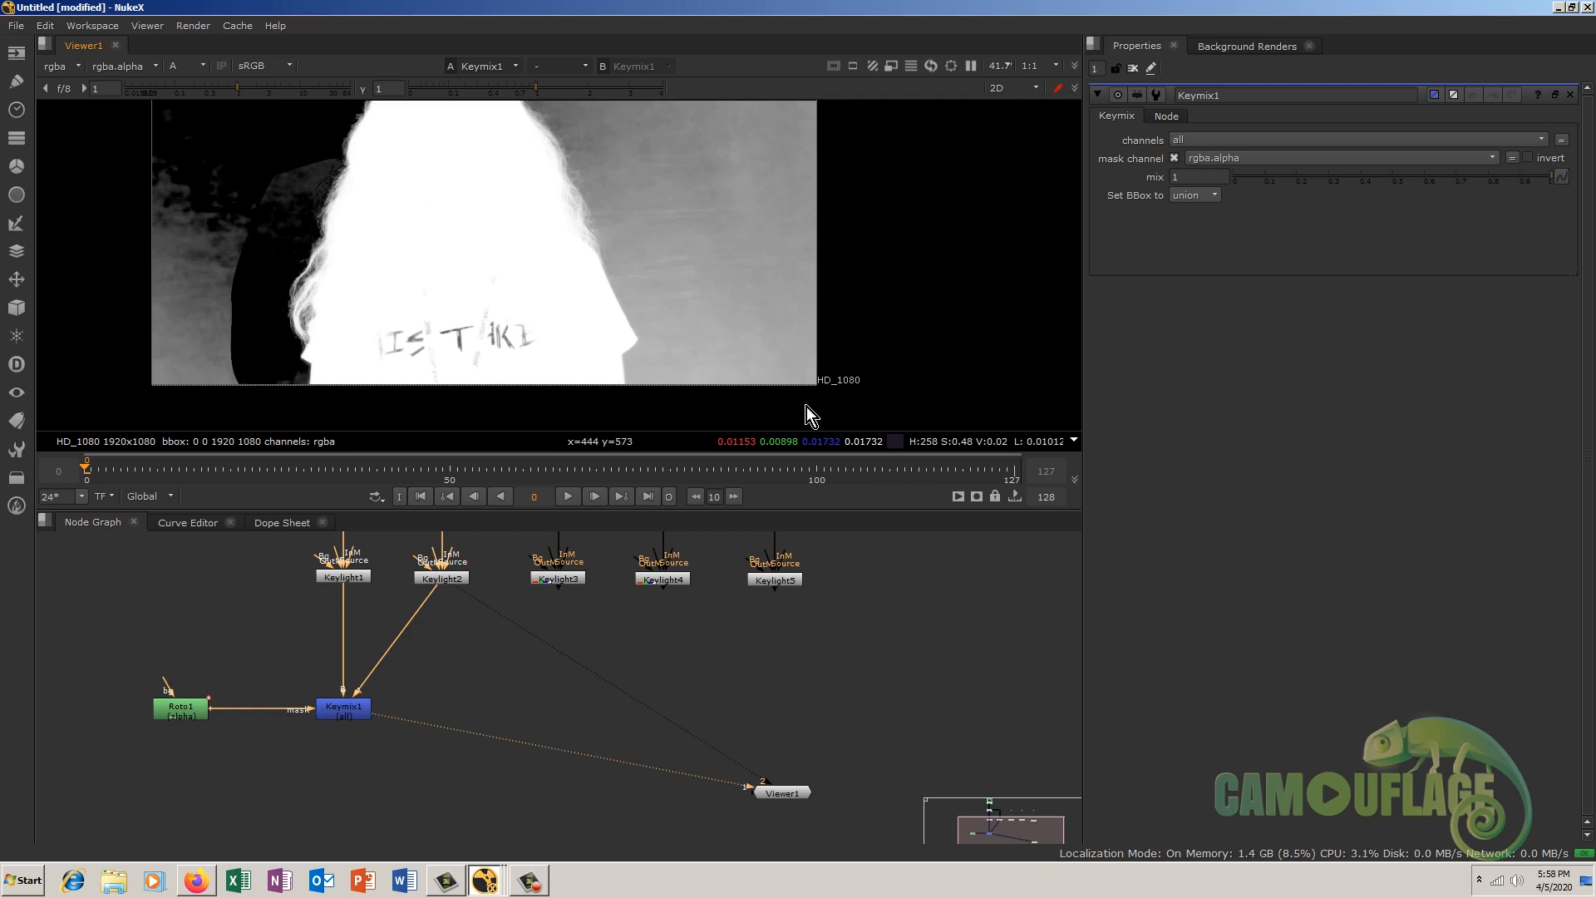
{"action": "mouse_move", "coordinate": [871, 438]}
{"action": "key", "text": "a"}
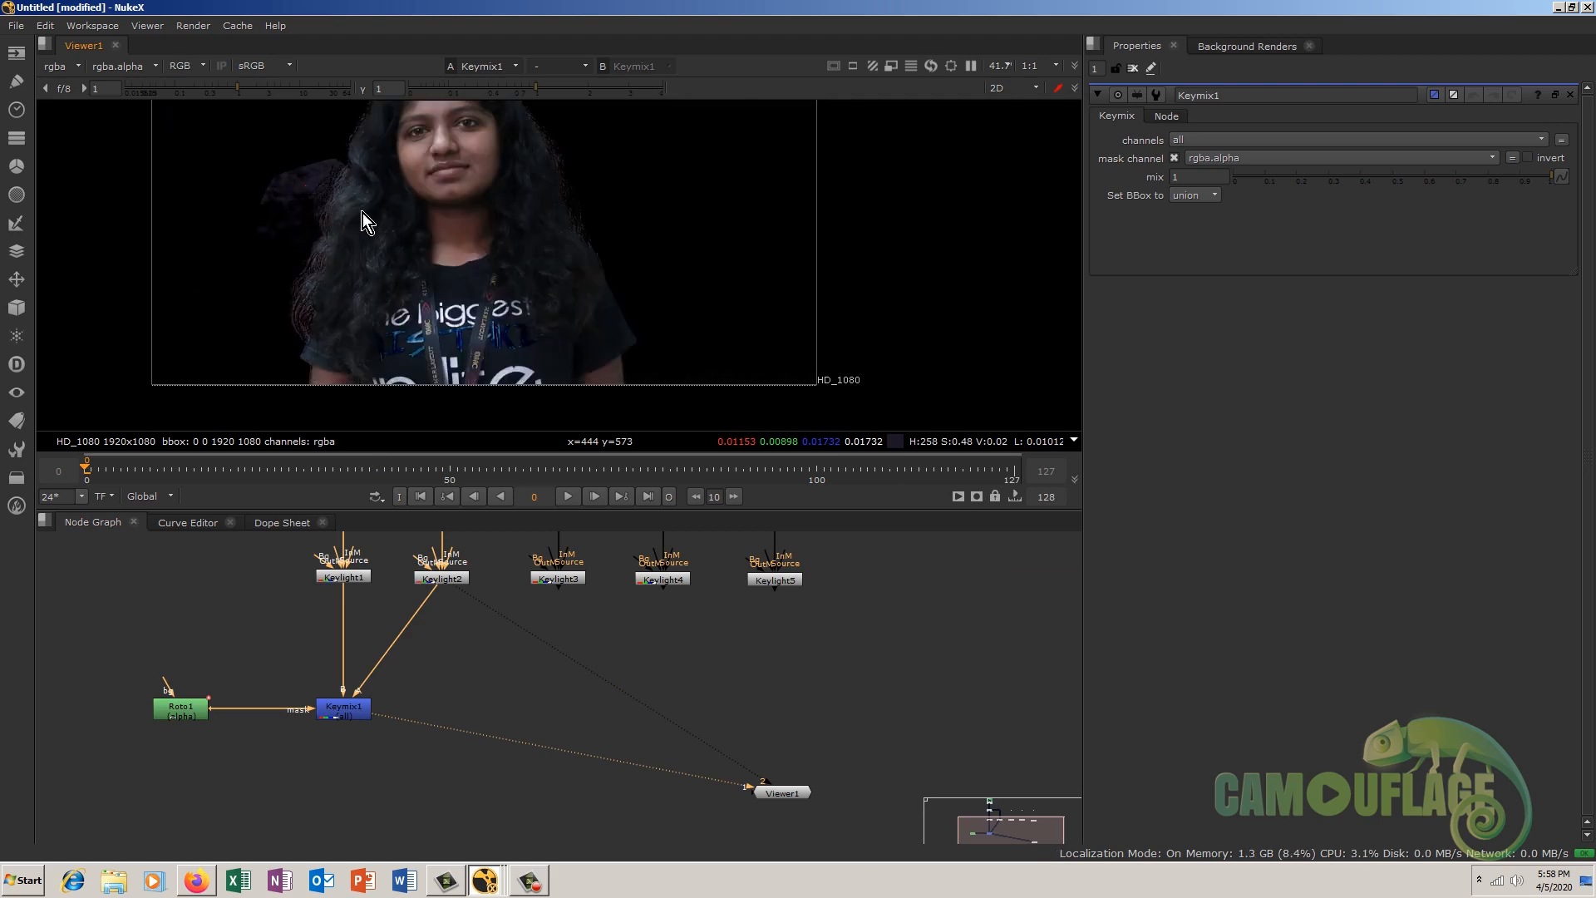
{"action": "key", "text": "a"}
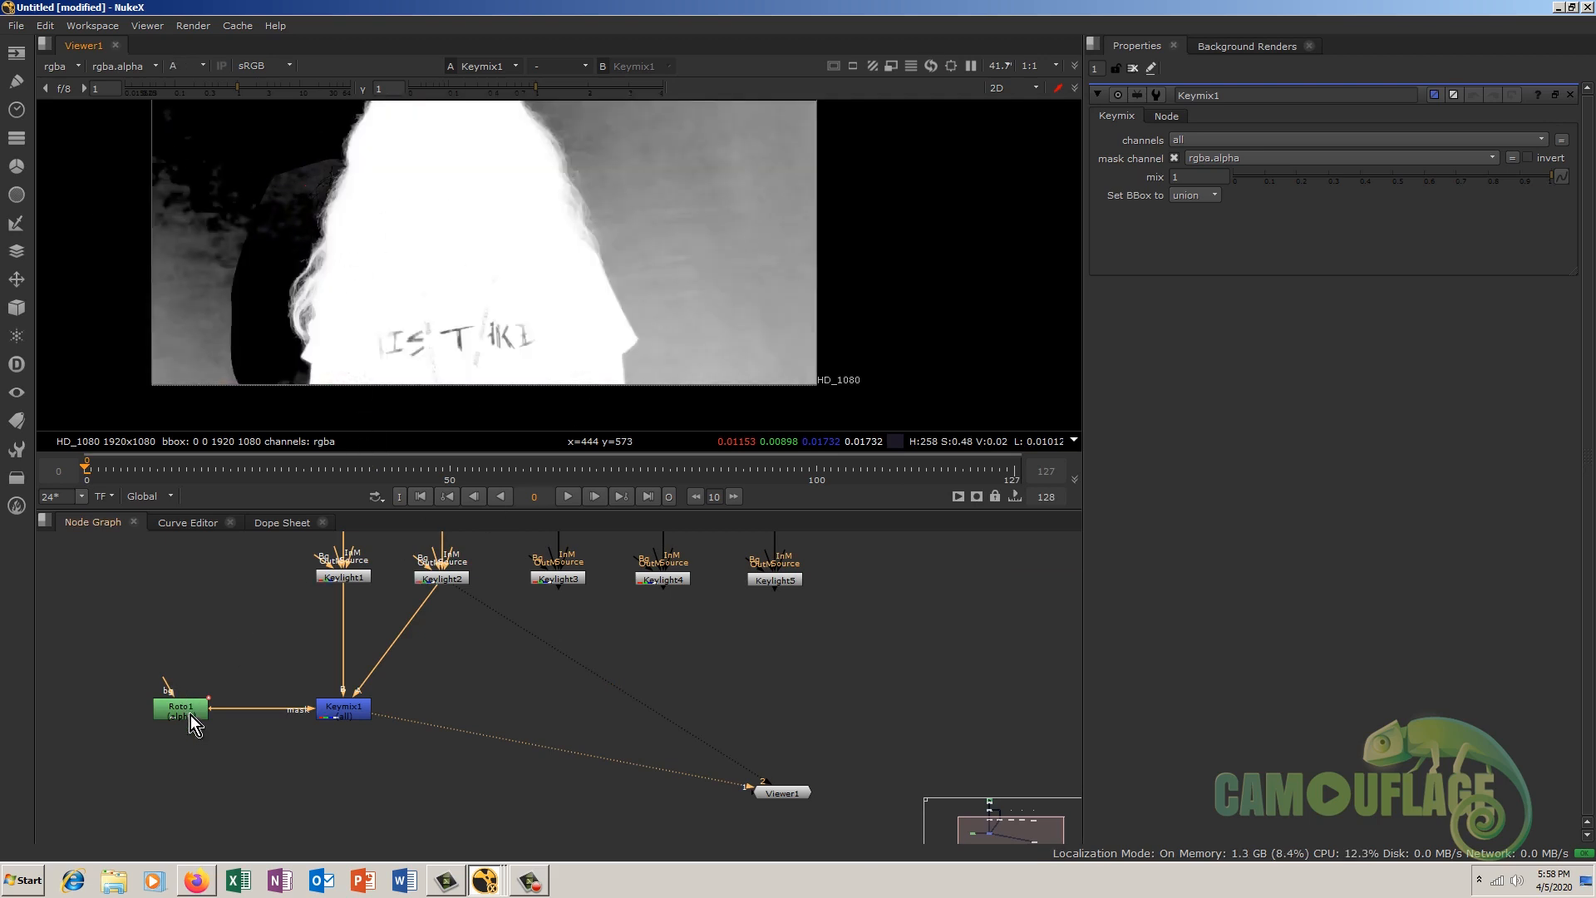
{"action": "left_click_drag", "start_coordinate": [191, 717], "coordinate": [174, 717]}
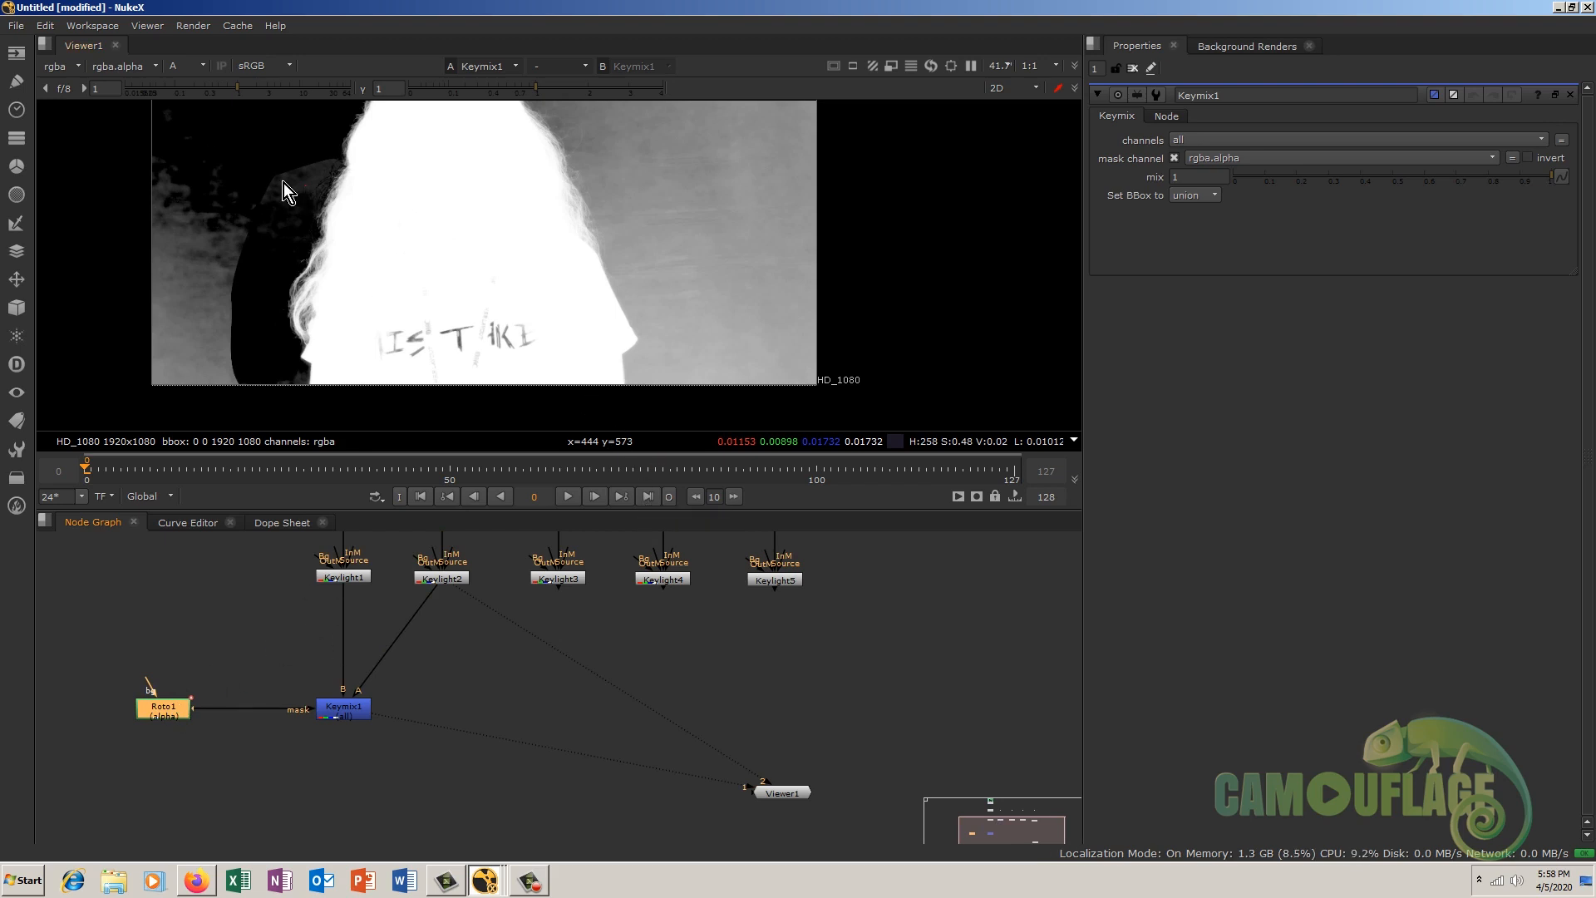
{"action": "left_click_drag", "start_coordinate": [353, 580], "coordinate": [351, 596]}
{"action": "double_click", "coordinate": [352, 596]}
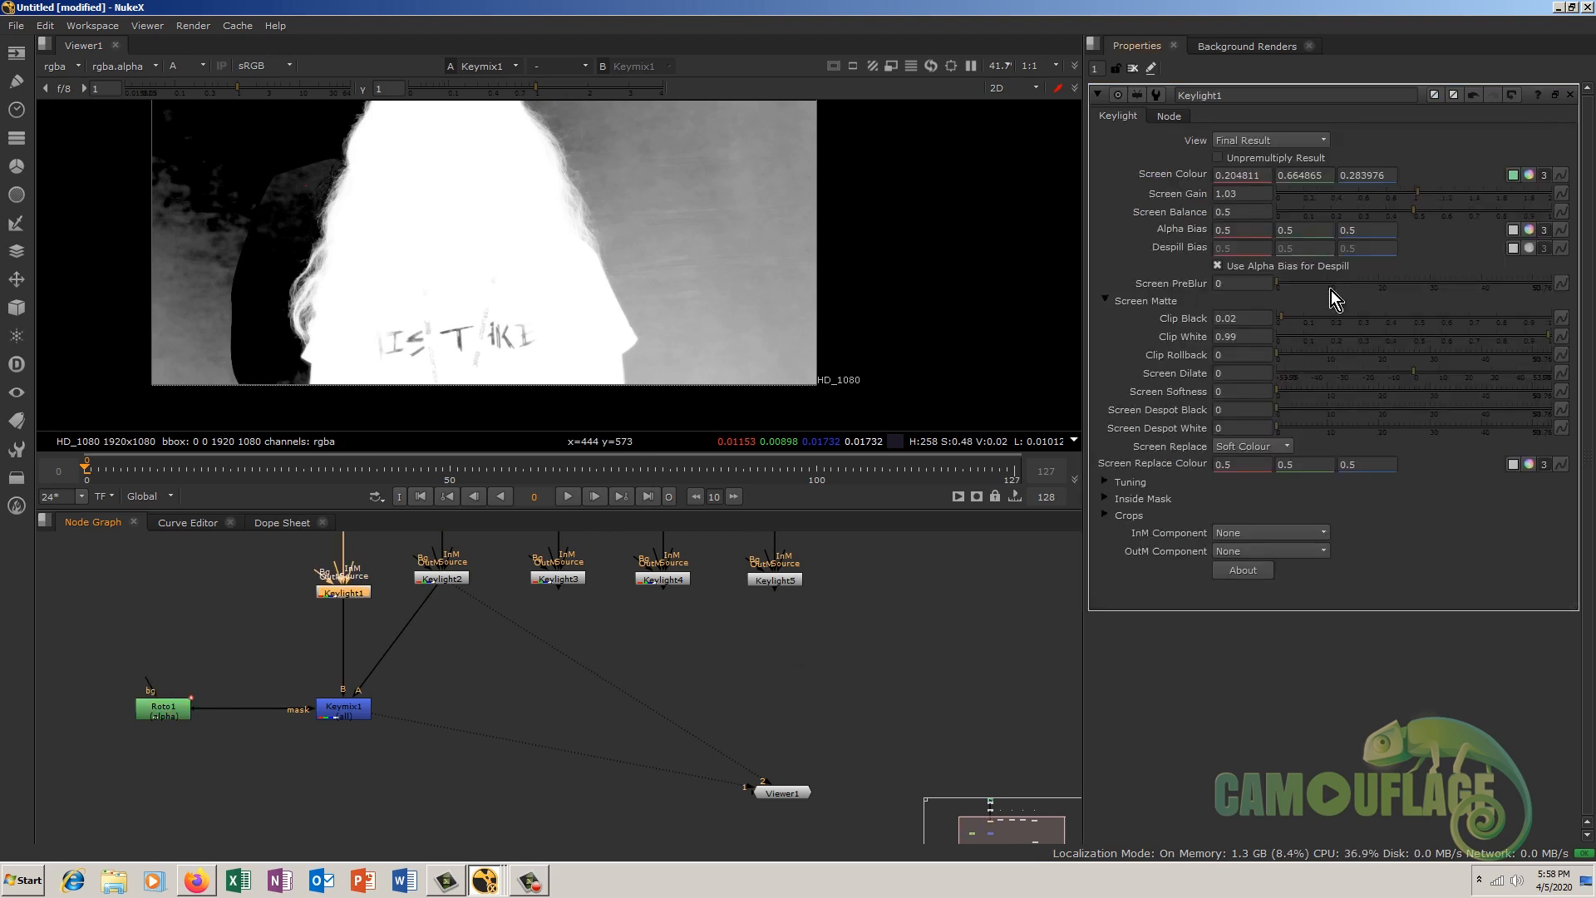
{"action": "left_click", "coordinate": [1236, 193]}
{"action": "type", "text": "3"}
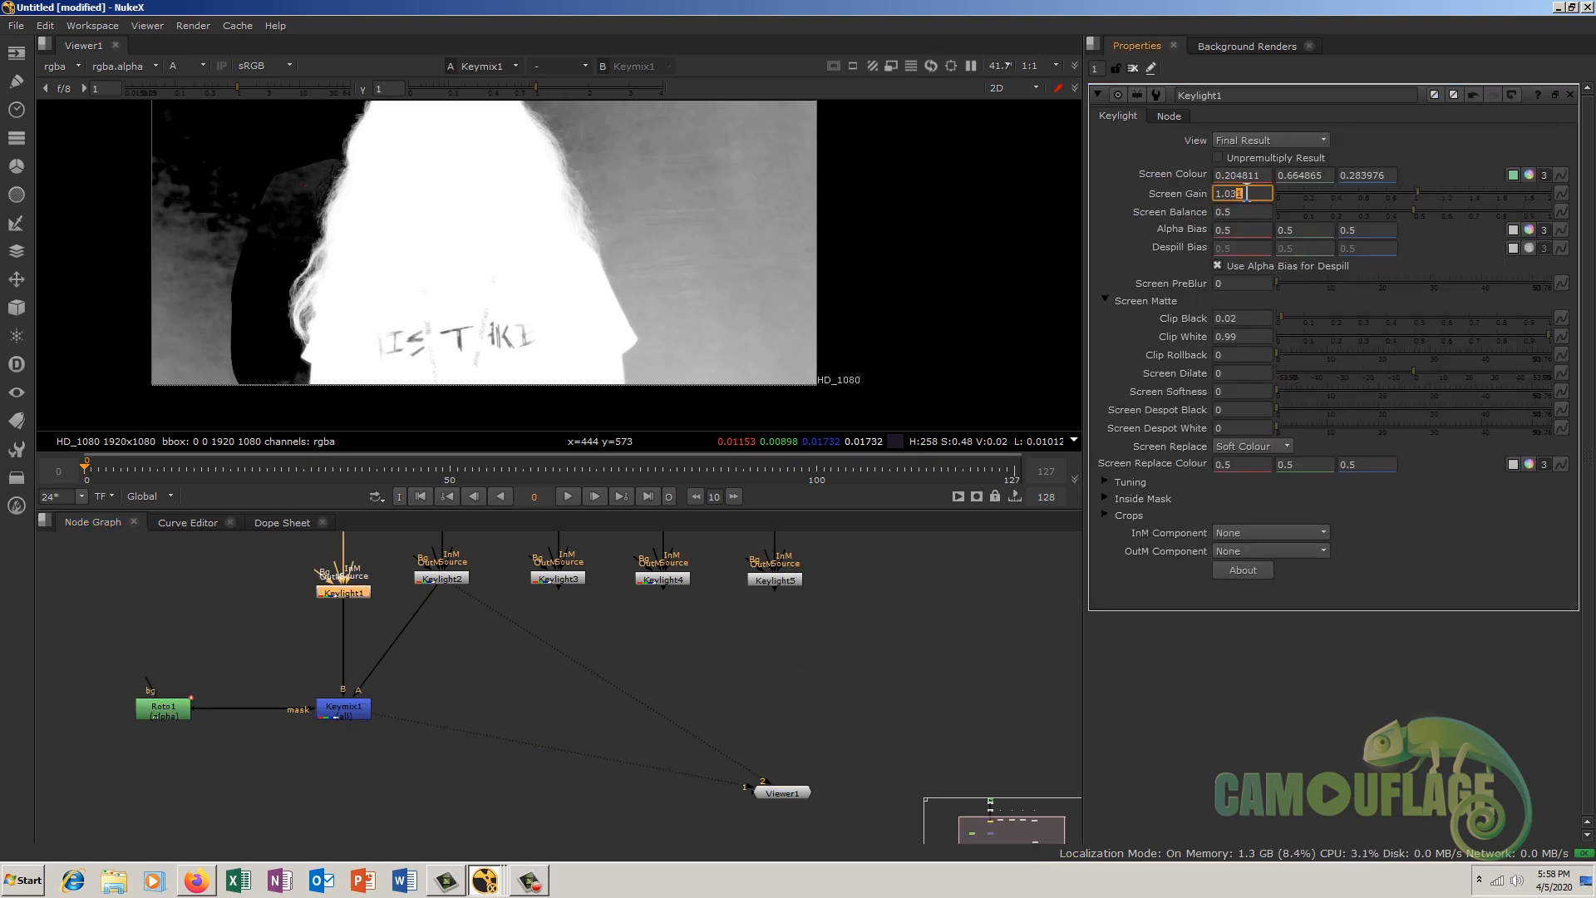
{"action": "key", "text": "Up"}
{"action": "key", "text": "Up"}
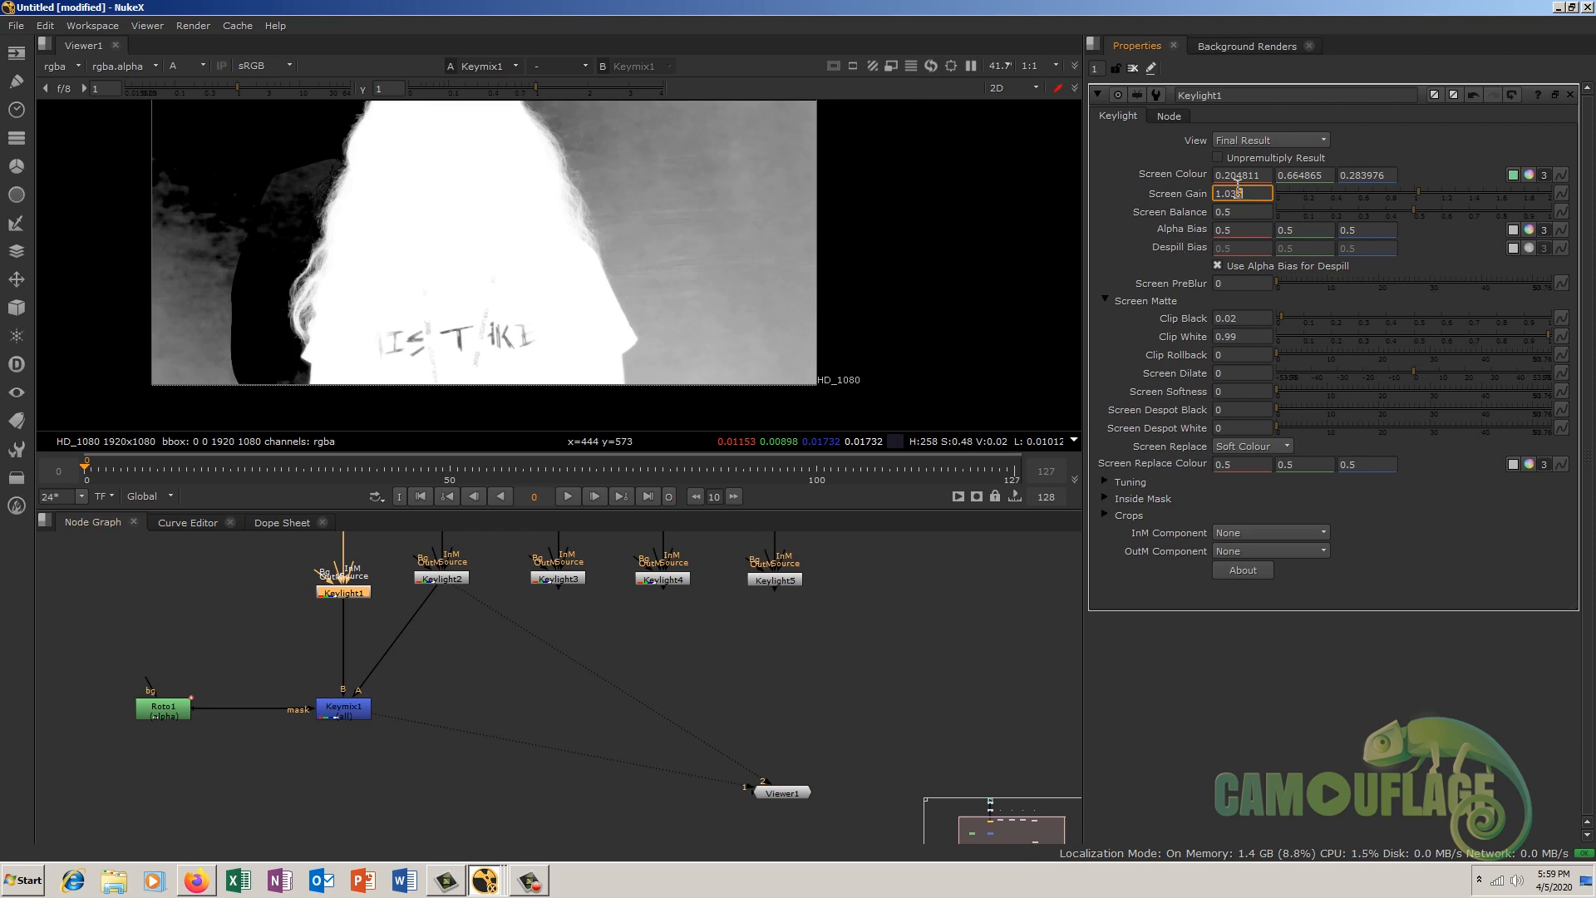
{"action": "key", "text": "BackSpace"}
{"action": "key", "text": "Return"}
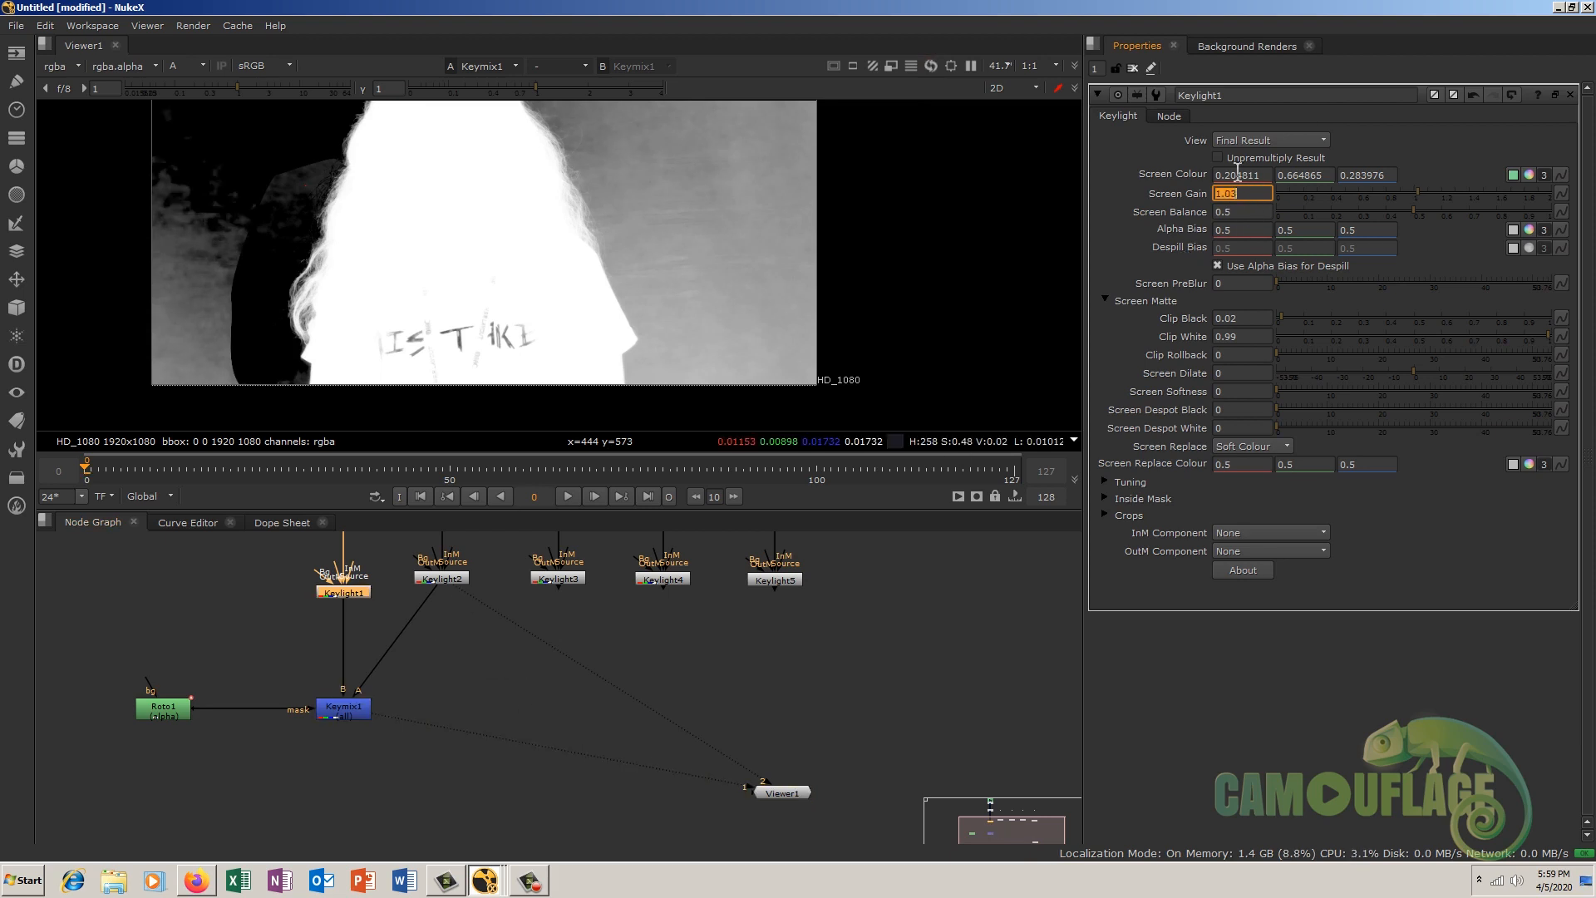
Step: Set Keylight2's Screen Gain to 1.063 and check the Keymix1 result in both RGB and alpha
{"action": "double_click", "coordinate": [456, 578]}
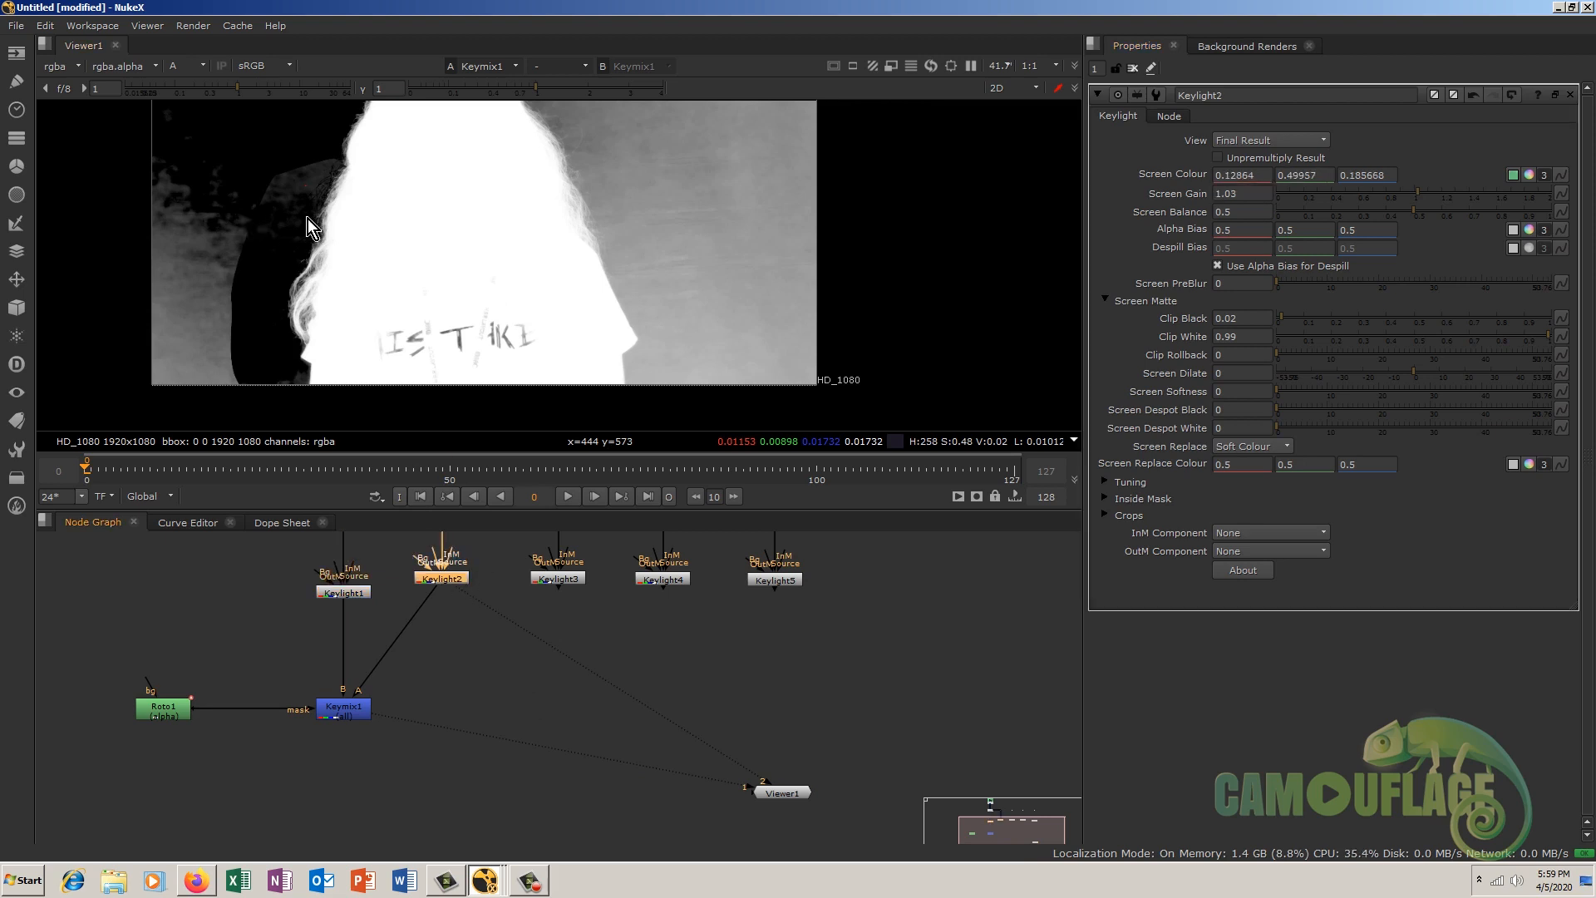
{"action": "left_click", "coordinate": [1248, 193]}
{"action": "type", "text": "2"}
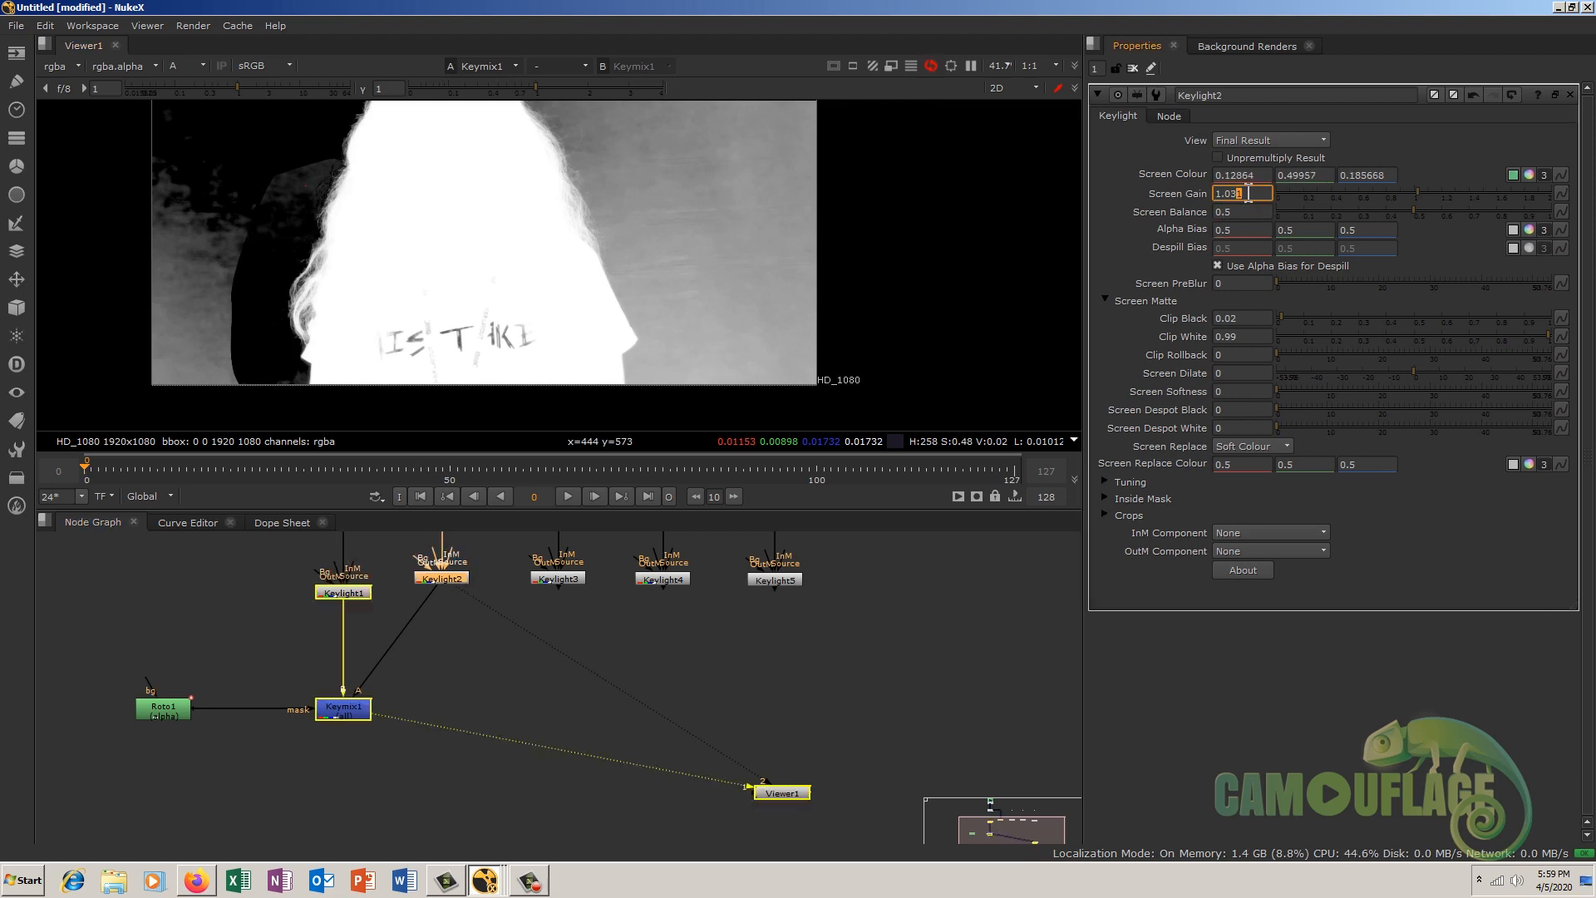
{"action": "key", "text": "Up"}
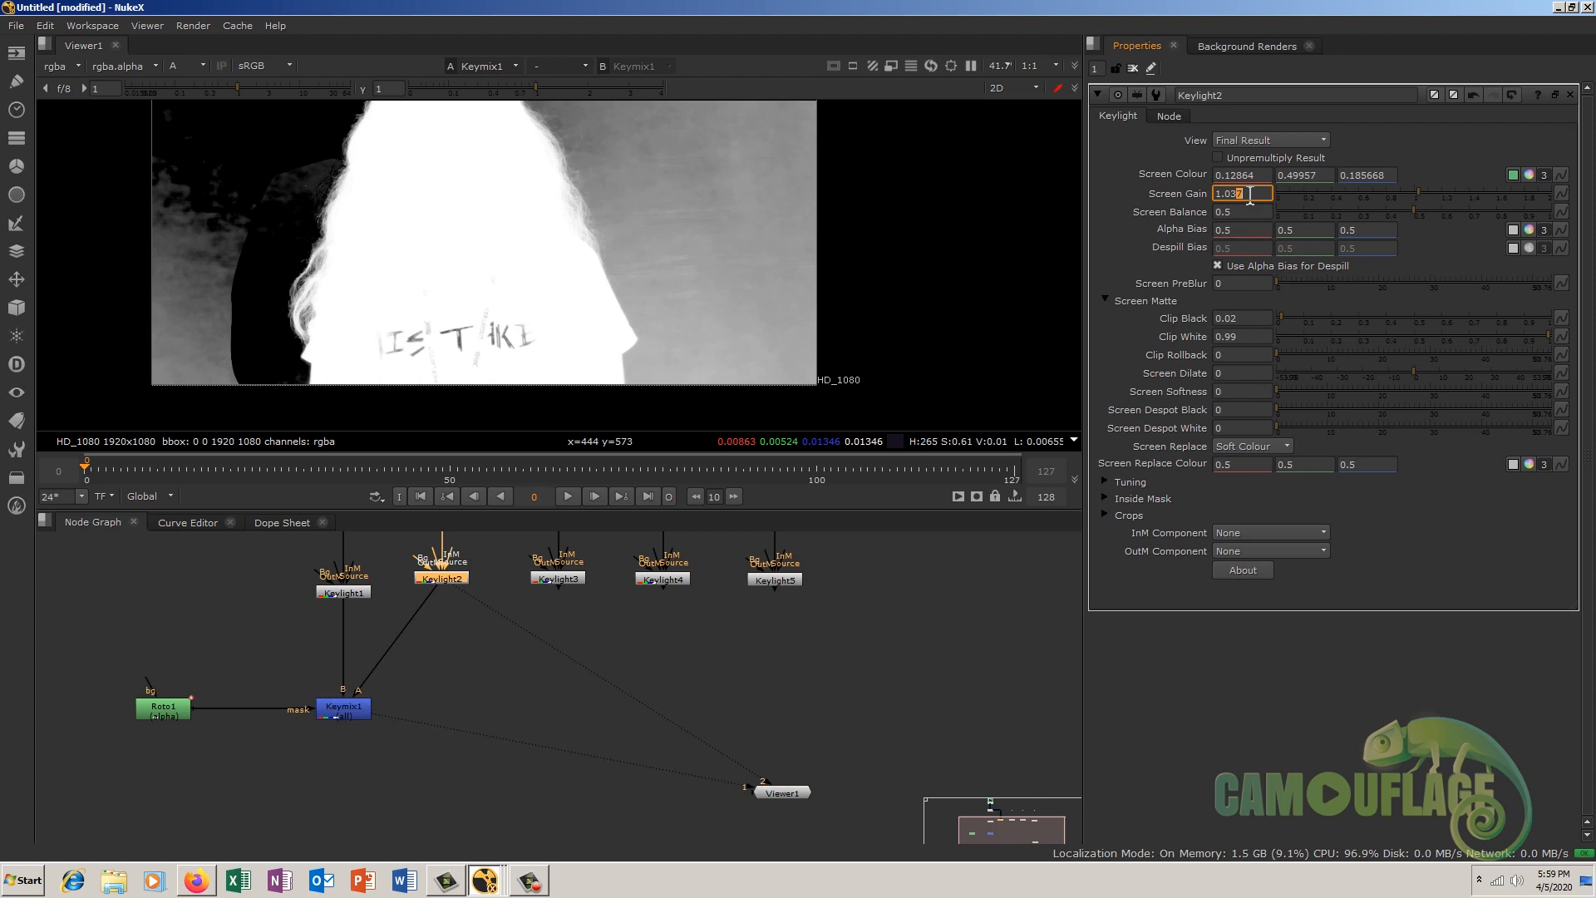
{"action": "key", "text": "Up"}
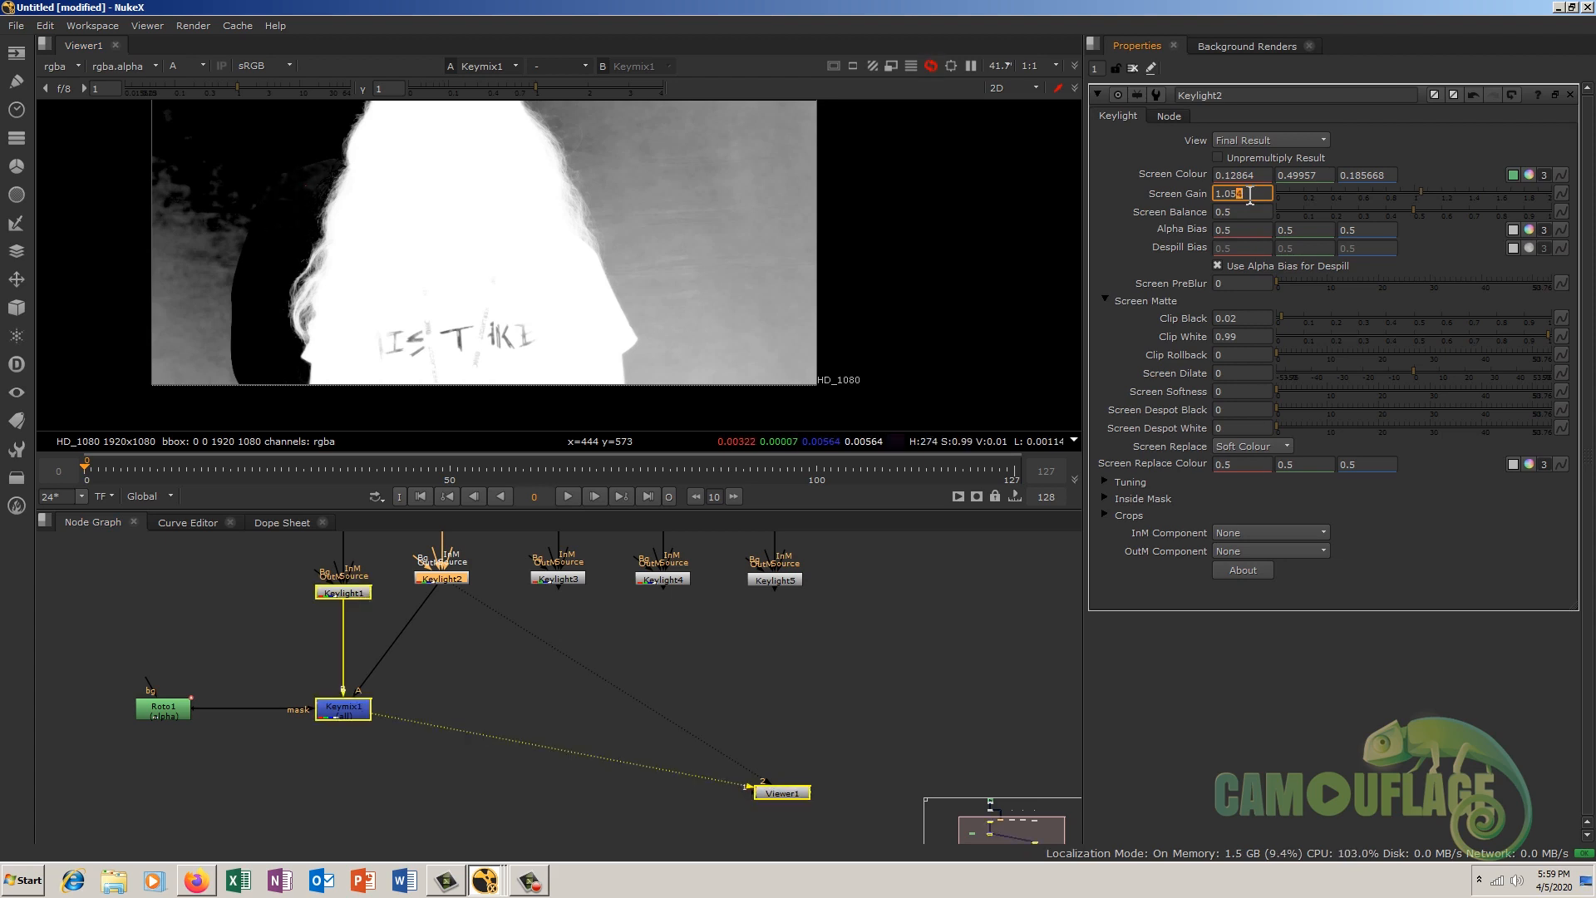
{"action": "key", "text": "Up"}
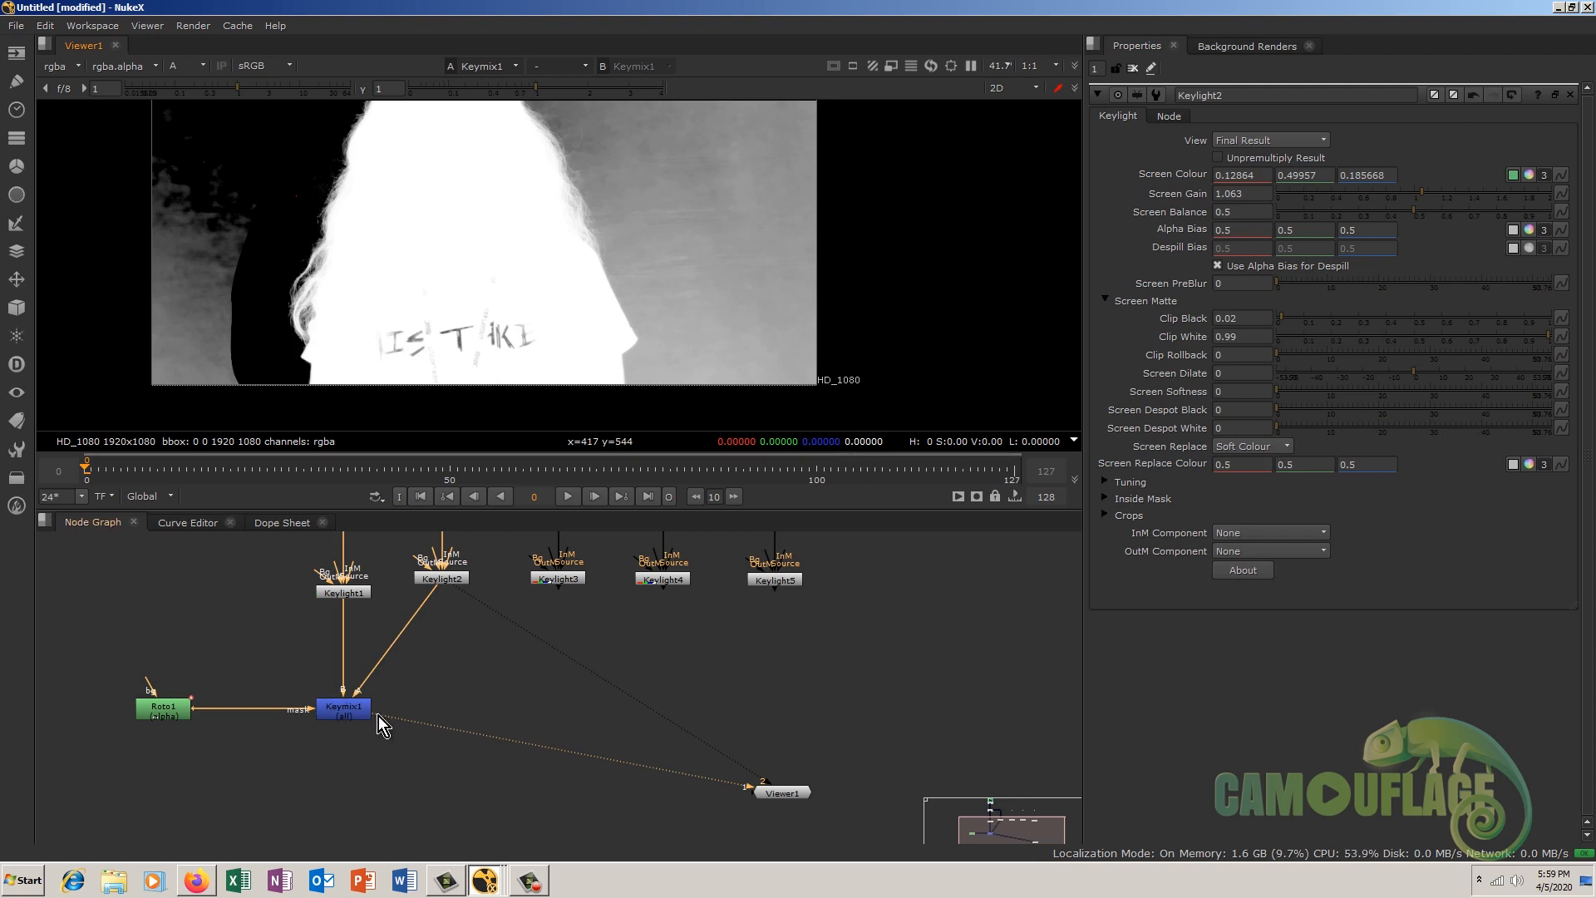
{"action": "key", "text": "a"}
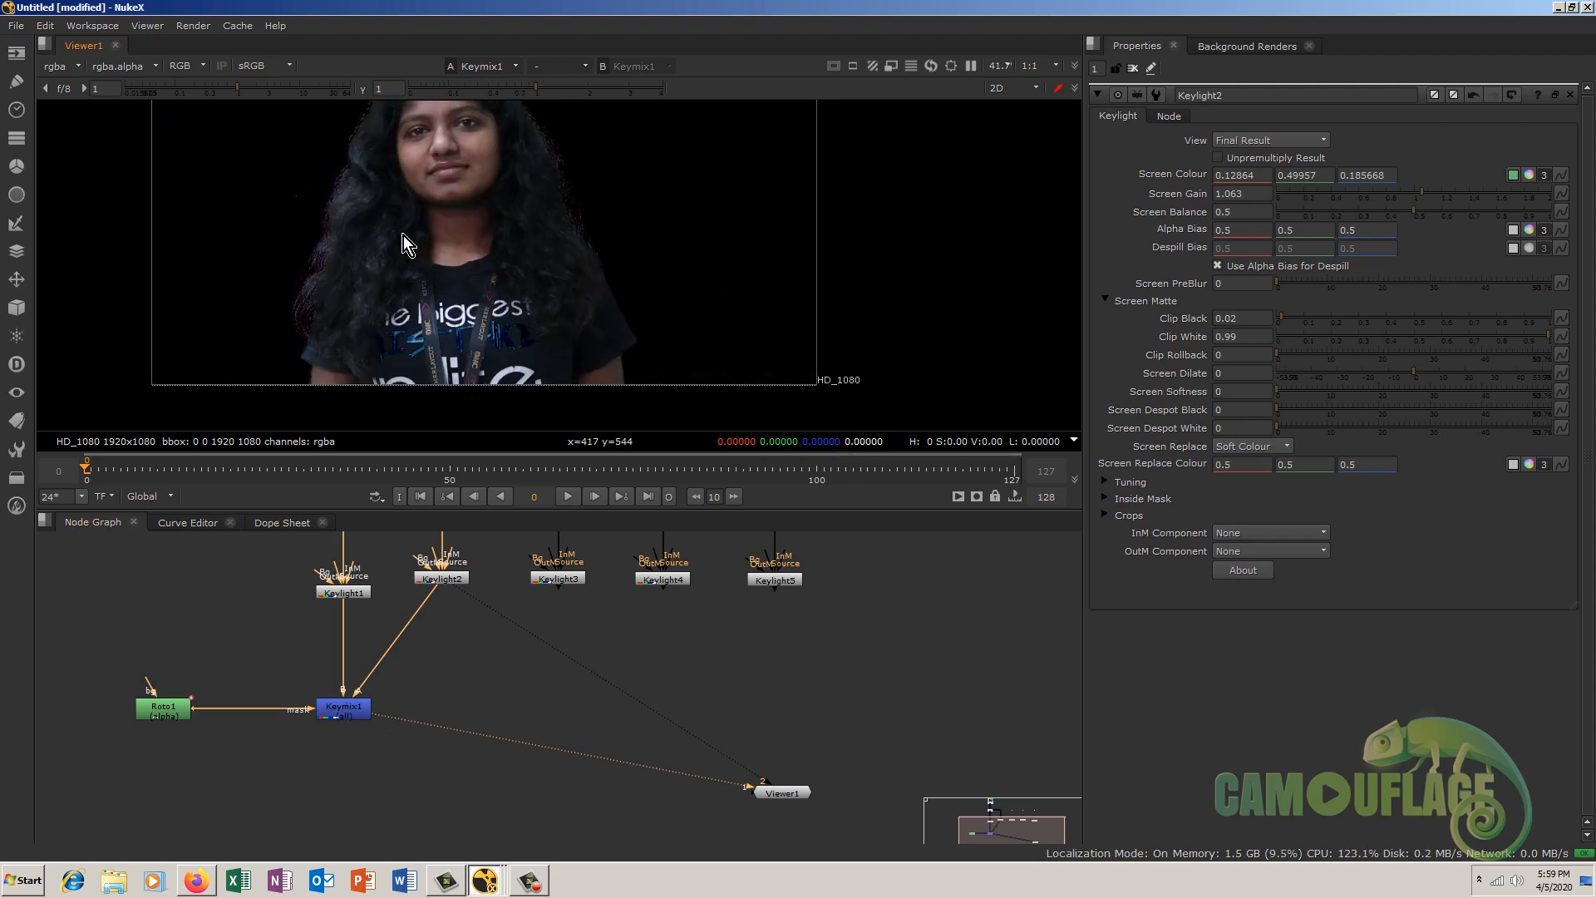
{"action": "key", "text": "a"}
Step: Move Keymix1 directly below Keylight2 and bring Roto1 over beside it on the same level
{"action": "left_click_drag", "start_coordinate": [364, 714], "coordinate": [463, 707]}
{"action": "left_click", "coordinate": [529, 684]}
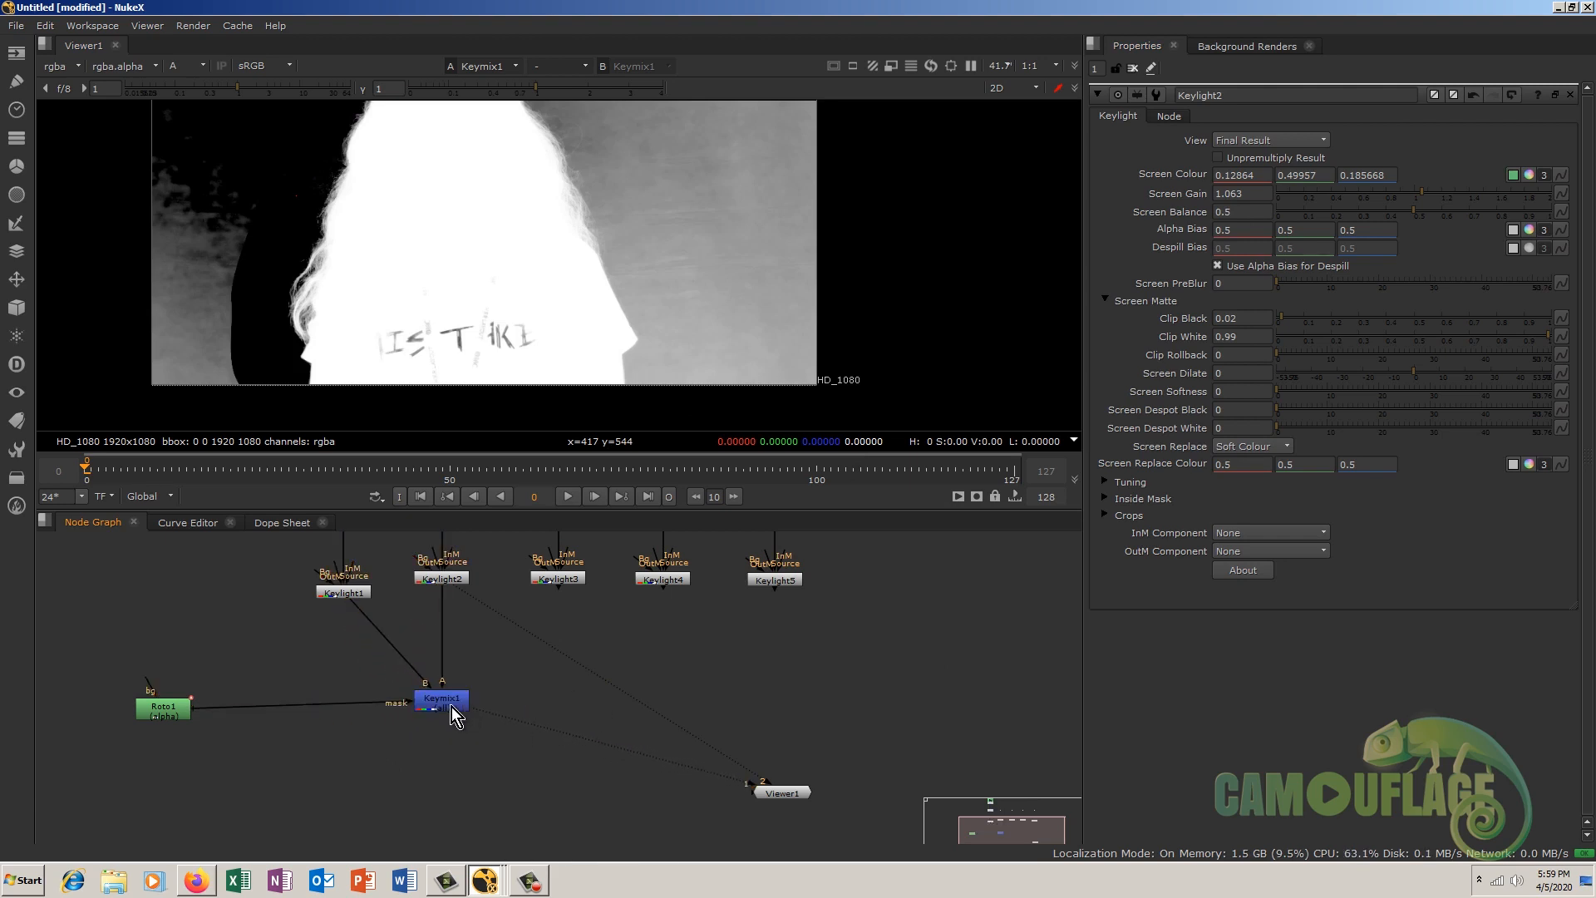
{"action": "left_click_drag", "start_coordinate": [197, 705], "coordinate": [341, 703]}
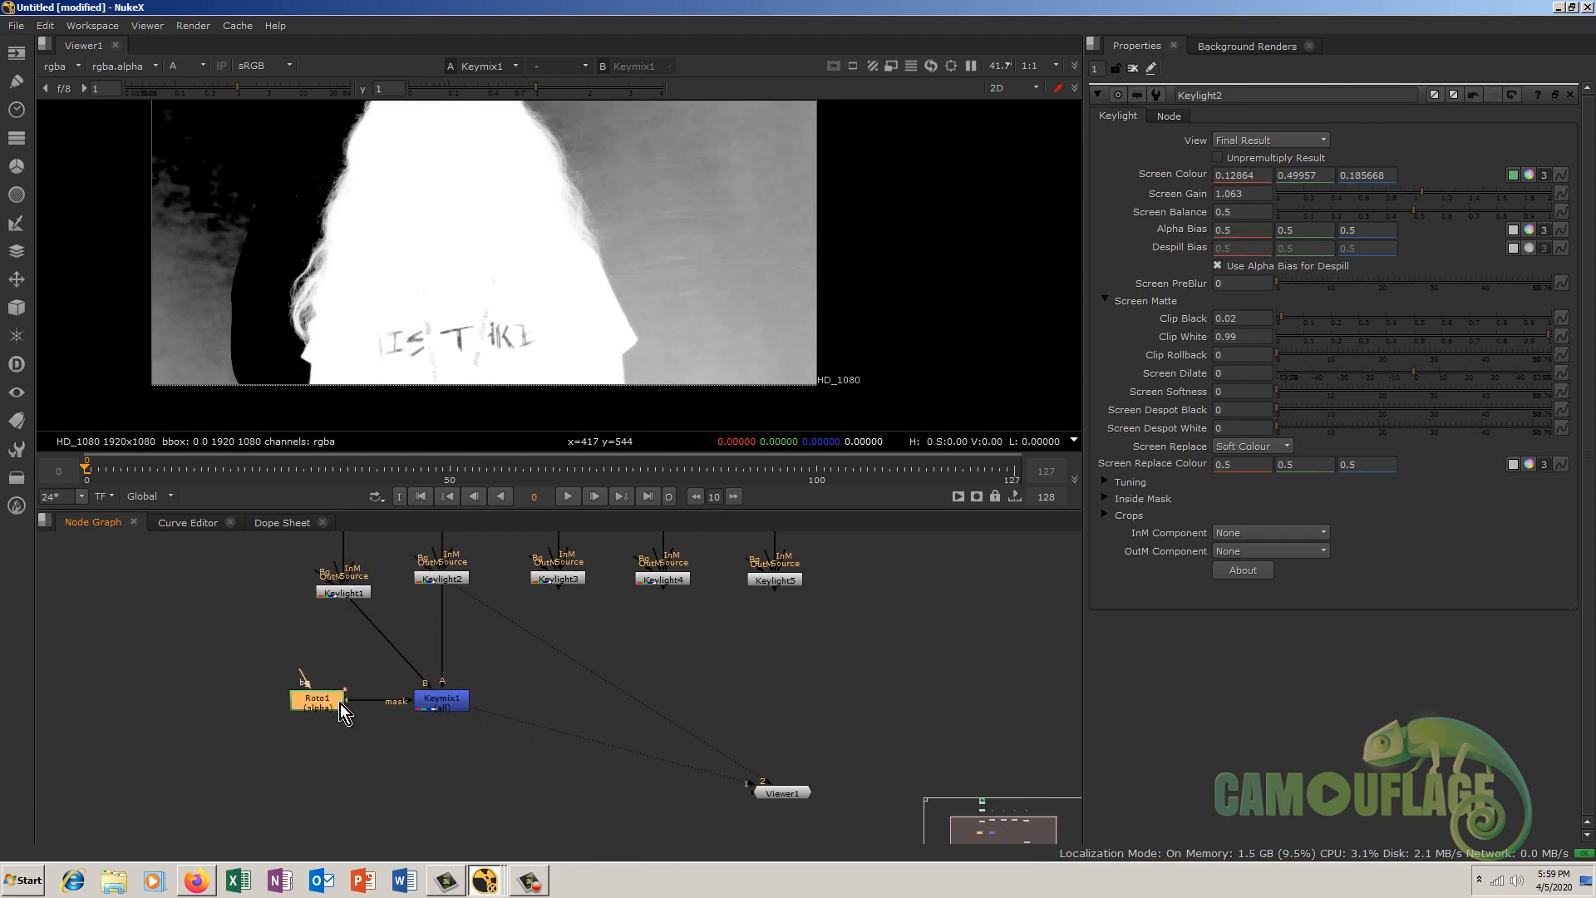
{"action": "left_click", "coordinate": [527, 676]}
Step: Duplicate Keymix1 below Keylight3 and connect the copy's inputs to Keymix1 and Keylight3
{"action": "scroll", "coordinate": [527, 677], "scroll_direction": "down", "scroll_amount": 1}
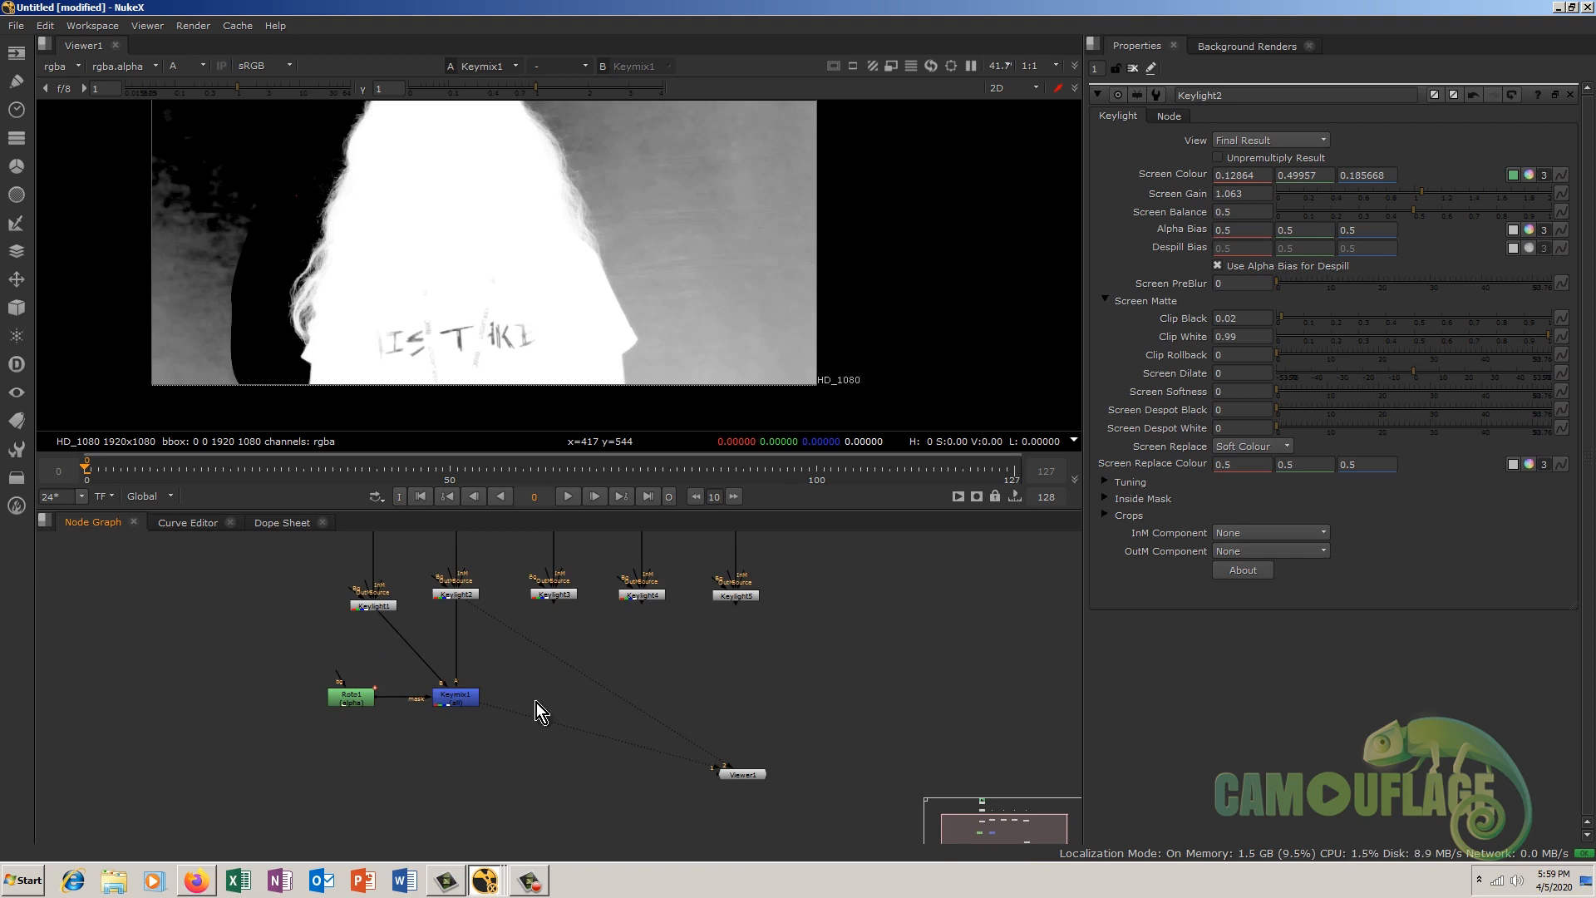
{"action": "left_click", "coordinate": [452, 700]}
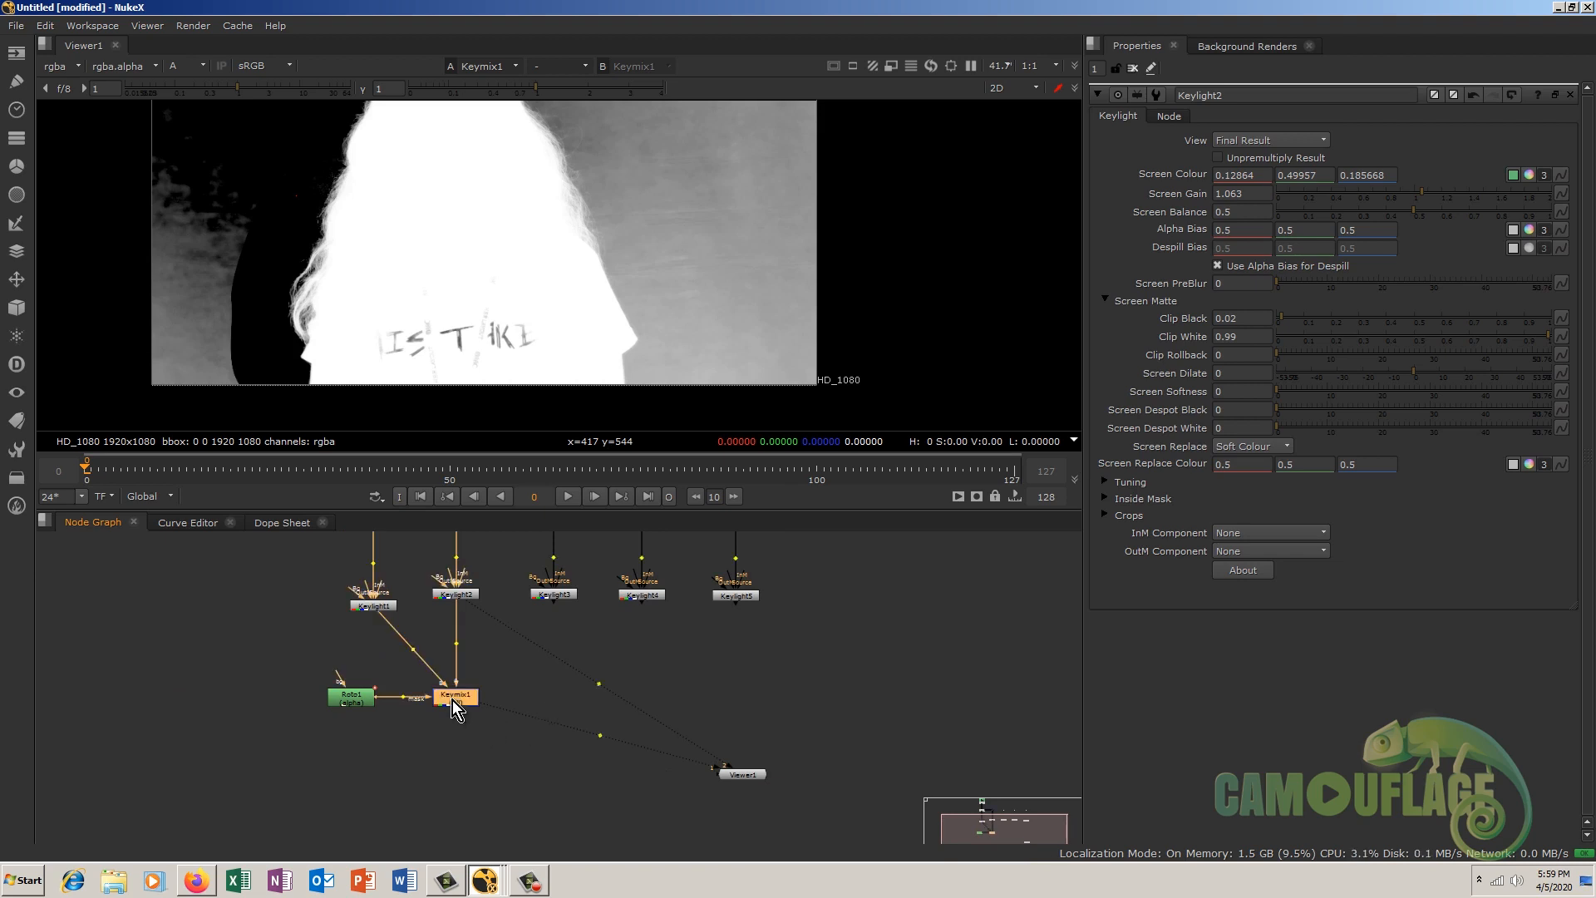
{"action": "left_click", "coordinate": [570, 755]}
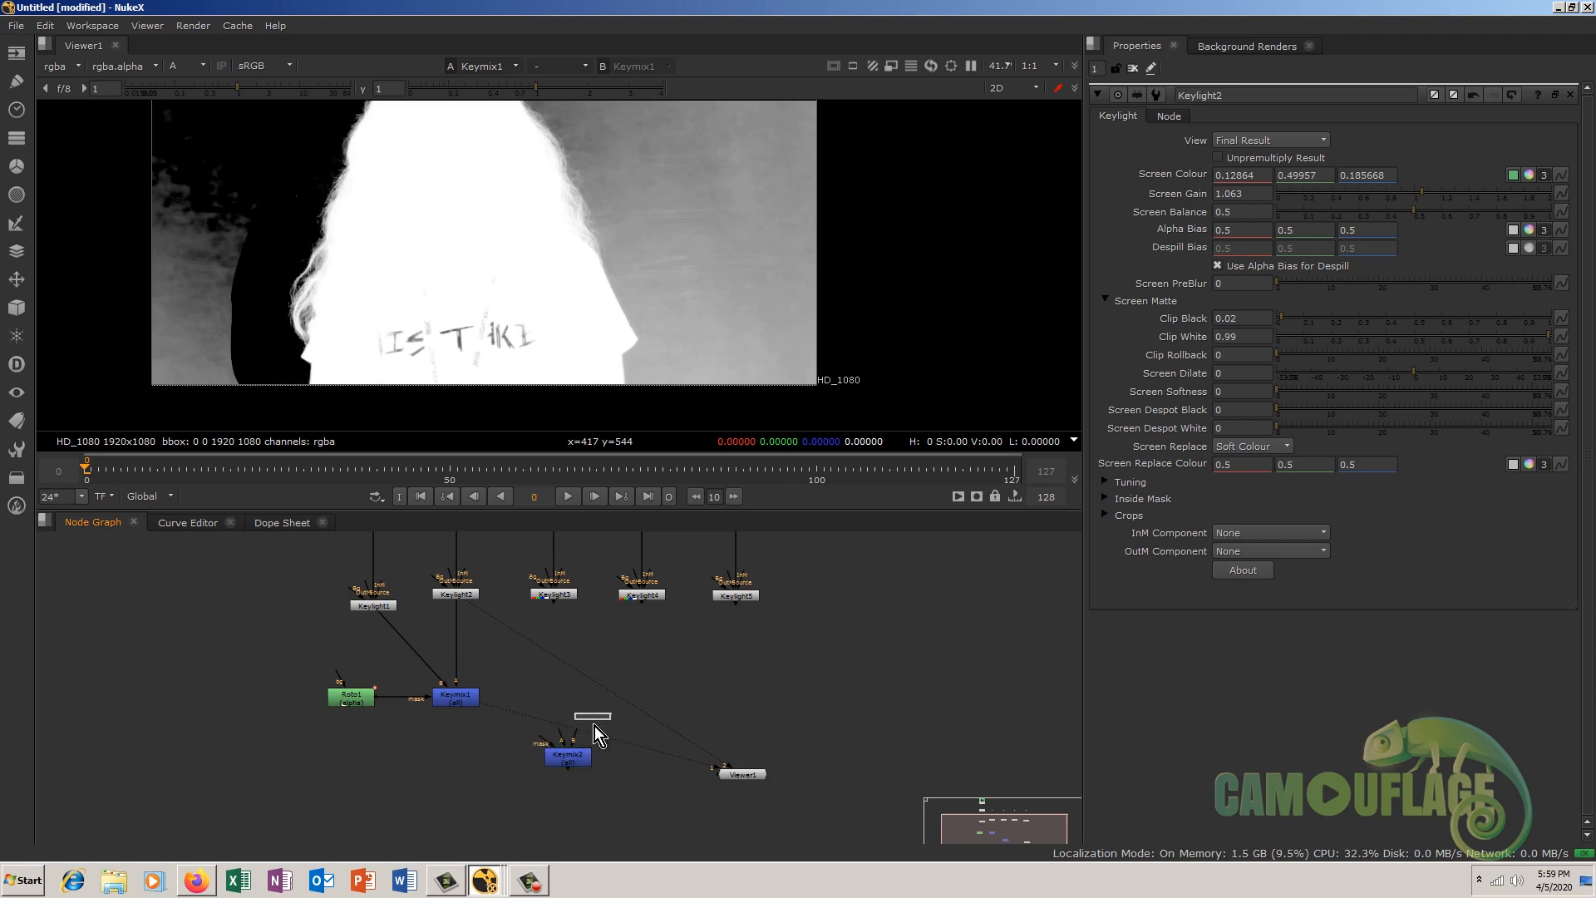
{"action": "left_click_drag", "start_coordinate": [544, 741], "coordinate": [553, 596]}
{"action": "left_click_drag", "start_coordinate": [578, 758], "coordinate": [564, 758]}
Step: Move Roto1 farther from Keymix1, insert a Blur node on its mask connection and set the blur size to 50
{"action": "left_click_drag", "start_coordinate": [356, 699], "coordinate": [344, 698]}
{"action": "left_click_drag", "start_coordinate": [232, 706], "coordinate": [358, 705]}
{"action": "double_click", "coordinate": [241, 693]}
{"action": "key", "text": "b"}
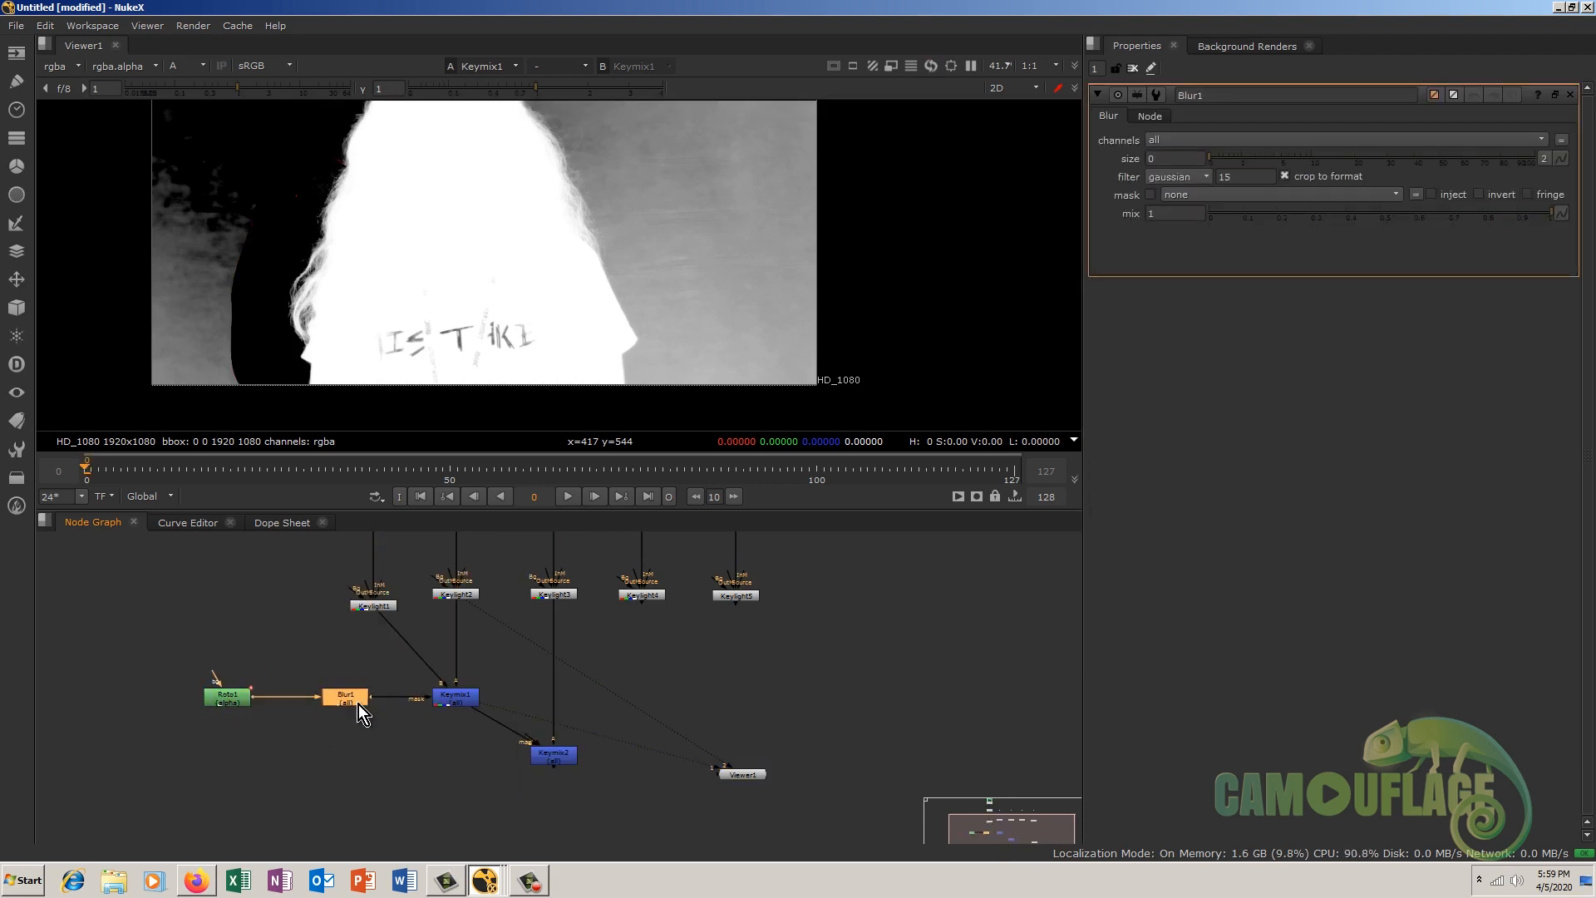
{"action": "left_click", "coordinate": [1294, 157]}
{"action": "left_click_drag", "start_coordinate": [1301, 177], "coordinate": [1443, 161]}
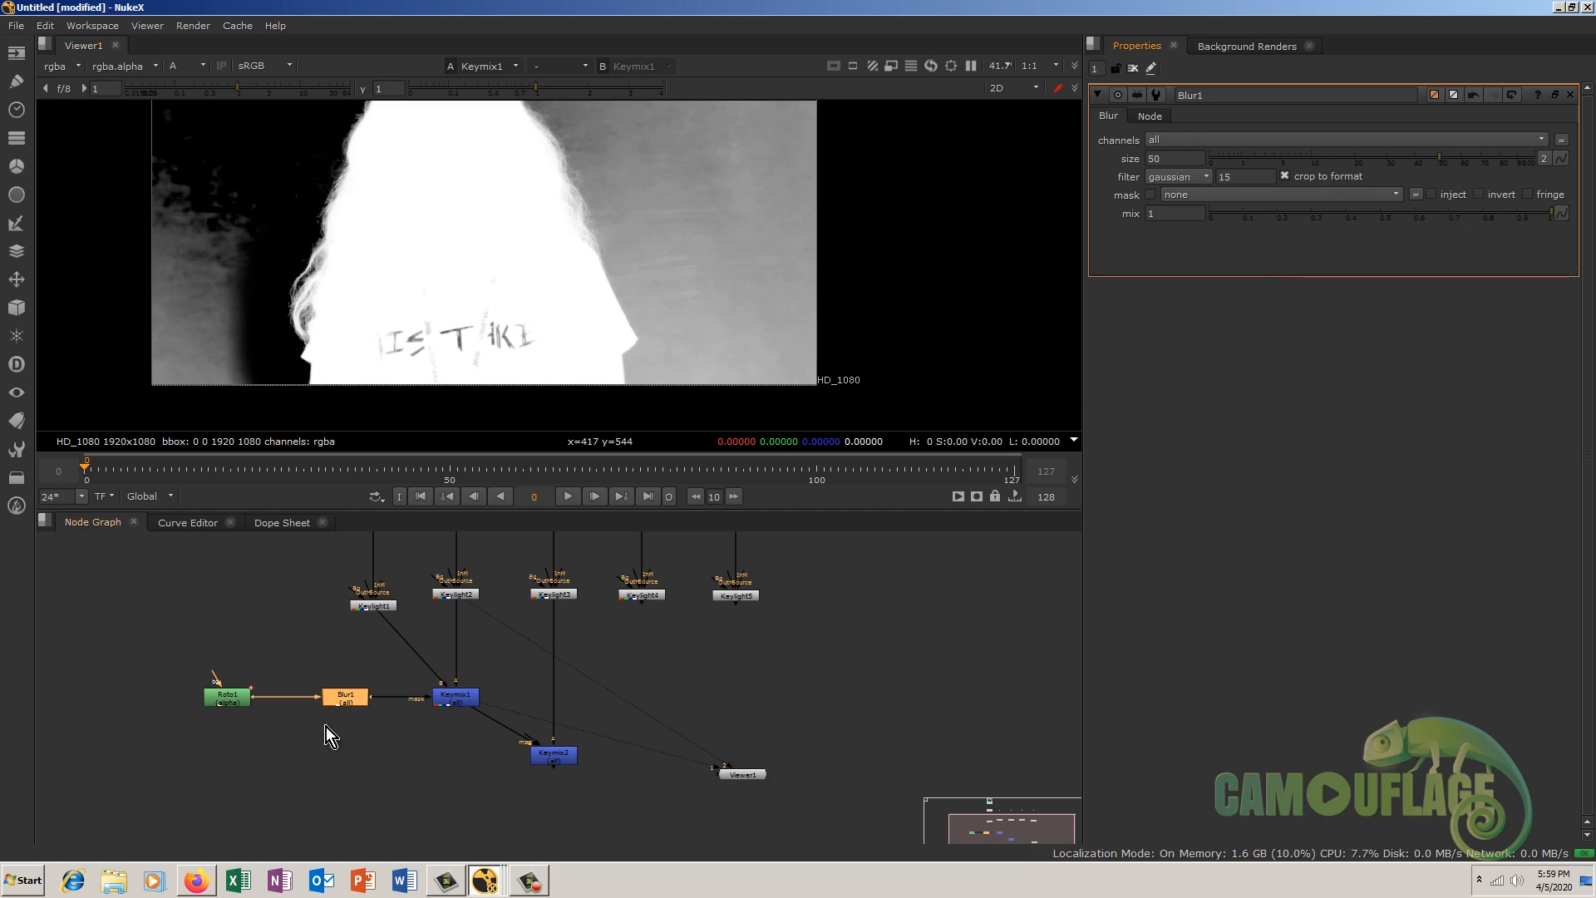
Step: Raise Keymix1, Blur1 and Roto1 into one level row and move Keymix2 lower beneath Keylight3
{"action": "left_click", "coordinate": [458, 698]}
{"action": "left_click_drag", "start_coordinate": [459, 698], "coordinate": [455, 691]}
{"action": "left_click_drag", "start_coordinate": [357, 701], "coordinate": [357, 688]}
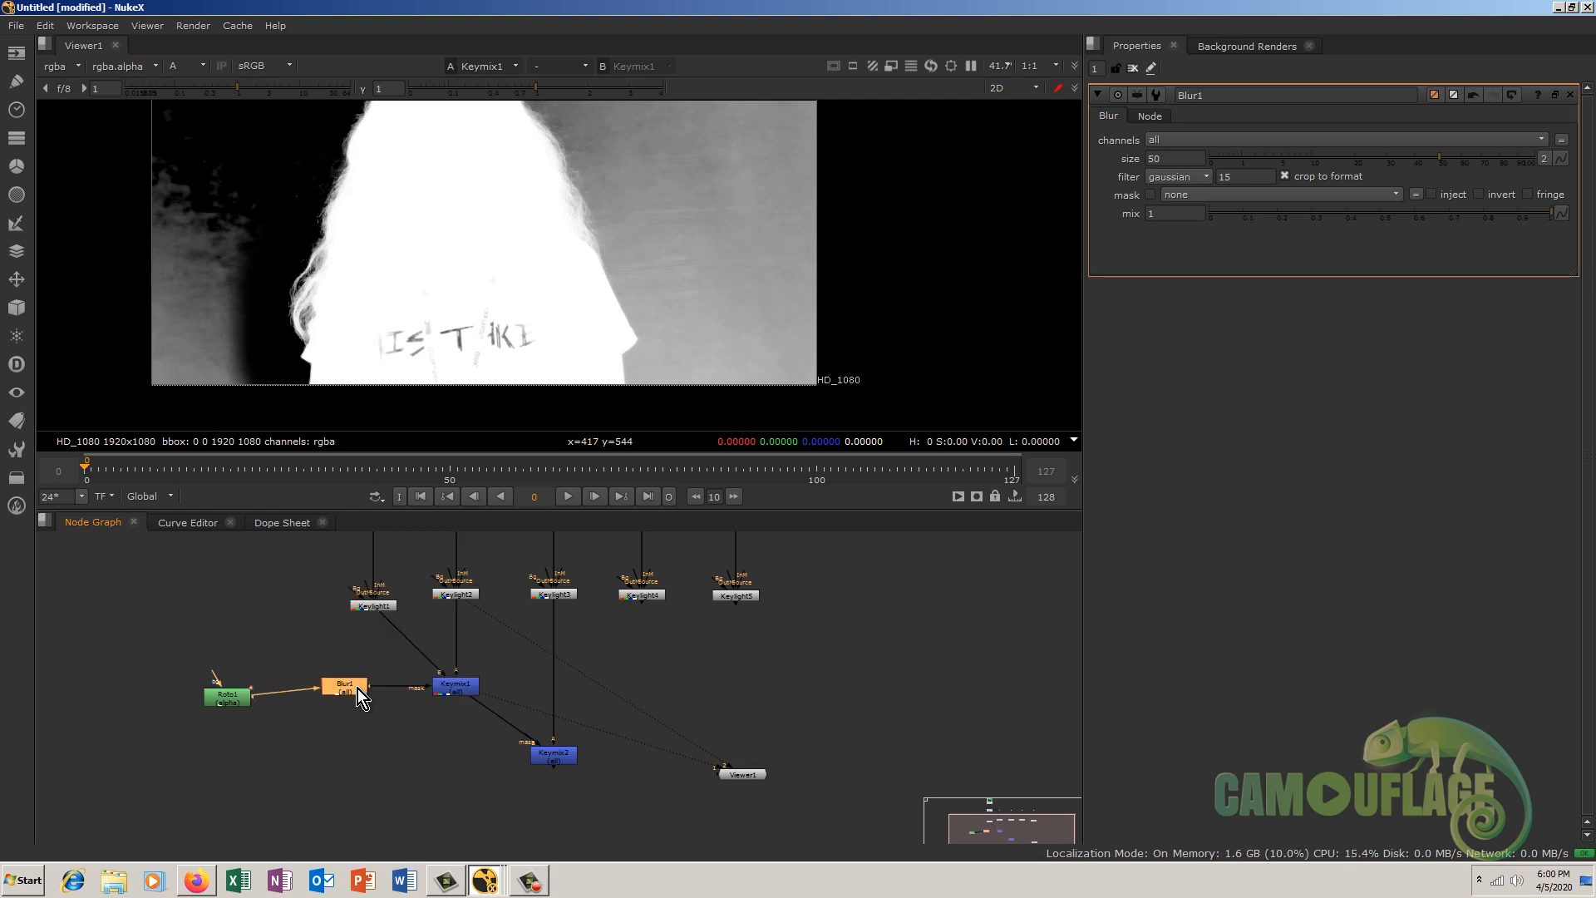
{"action": "left_click_drag", "start_coordinate": [246, 697], "coordinate": [235, 692]}
{"action": "left_click", "coordinate": [457, 712]}
{"action": "left_click_drag", "start_coordinate": [533, 765], "coordinate": [551, 787]}
Step: Add a second Roto node beside Keymix2 and view the Keylight3 matte with the screen-right hair in frame
{"action": "left_click", "coordinate": [376, 739]}
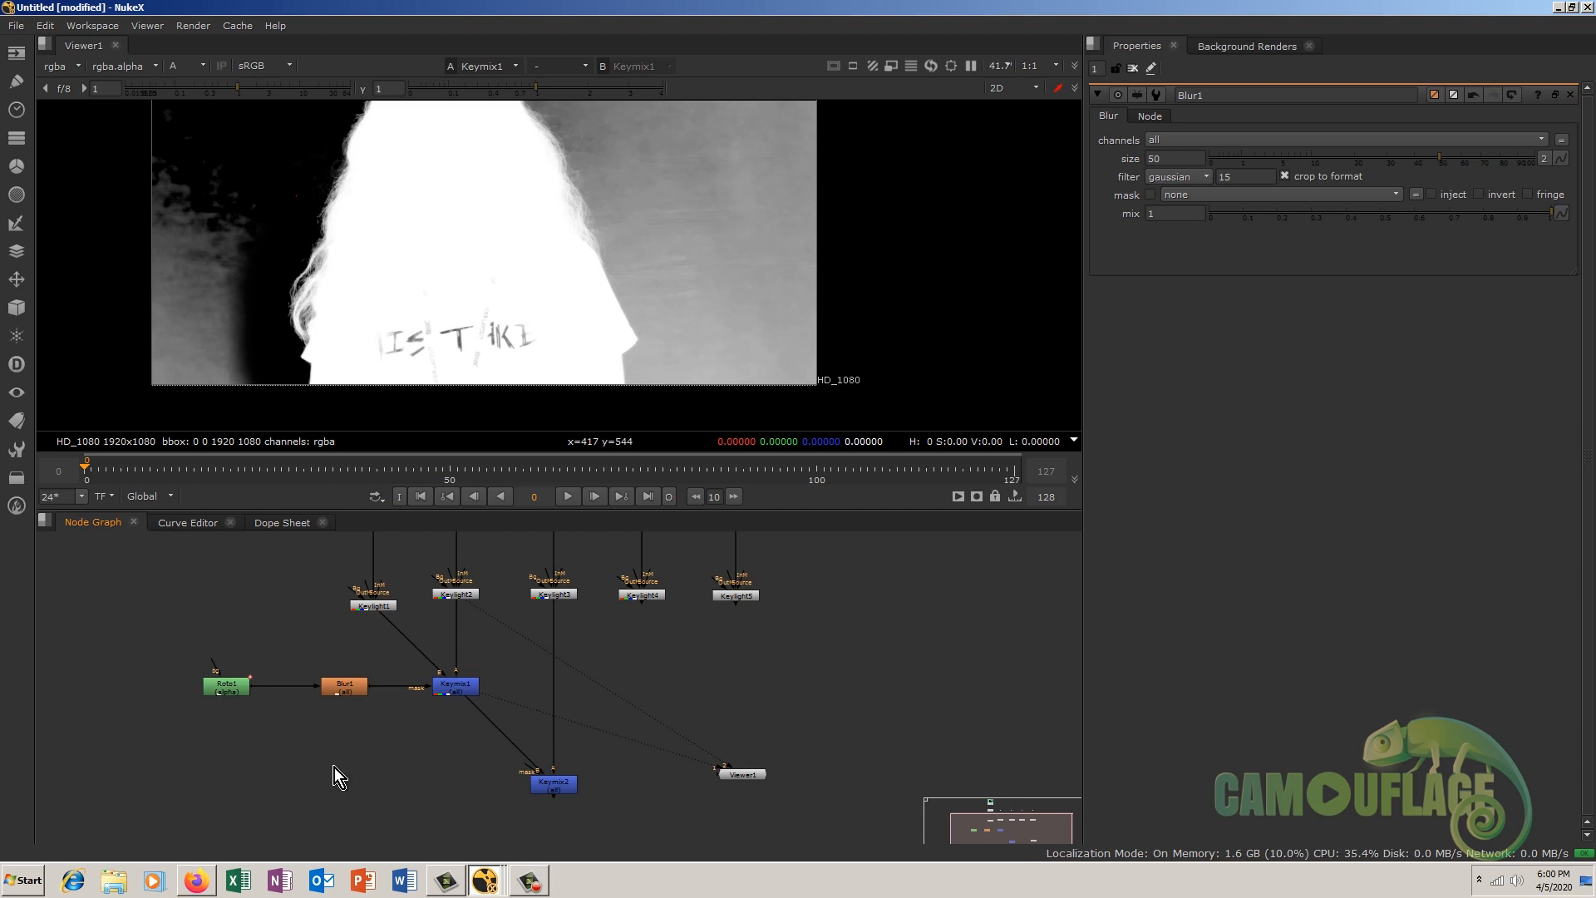
{"action": "key", "text": "o"}
{"action": "left_click_drag", "start_coordinate": [367, 756], "coordinate": [365, 808]}
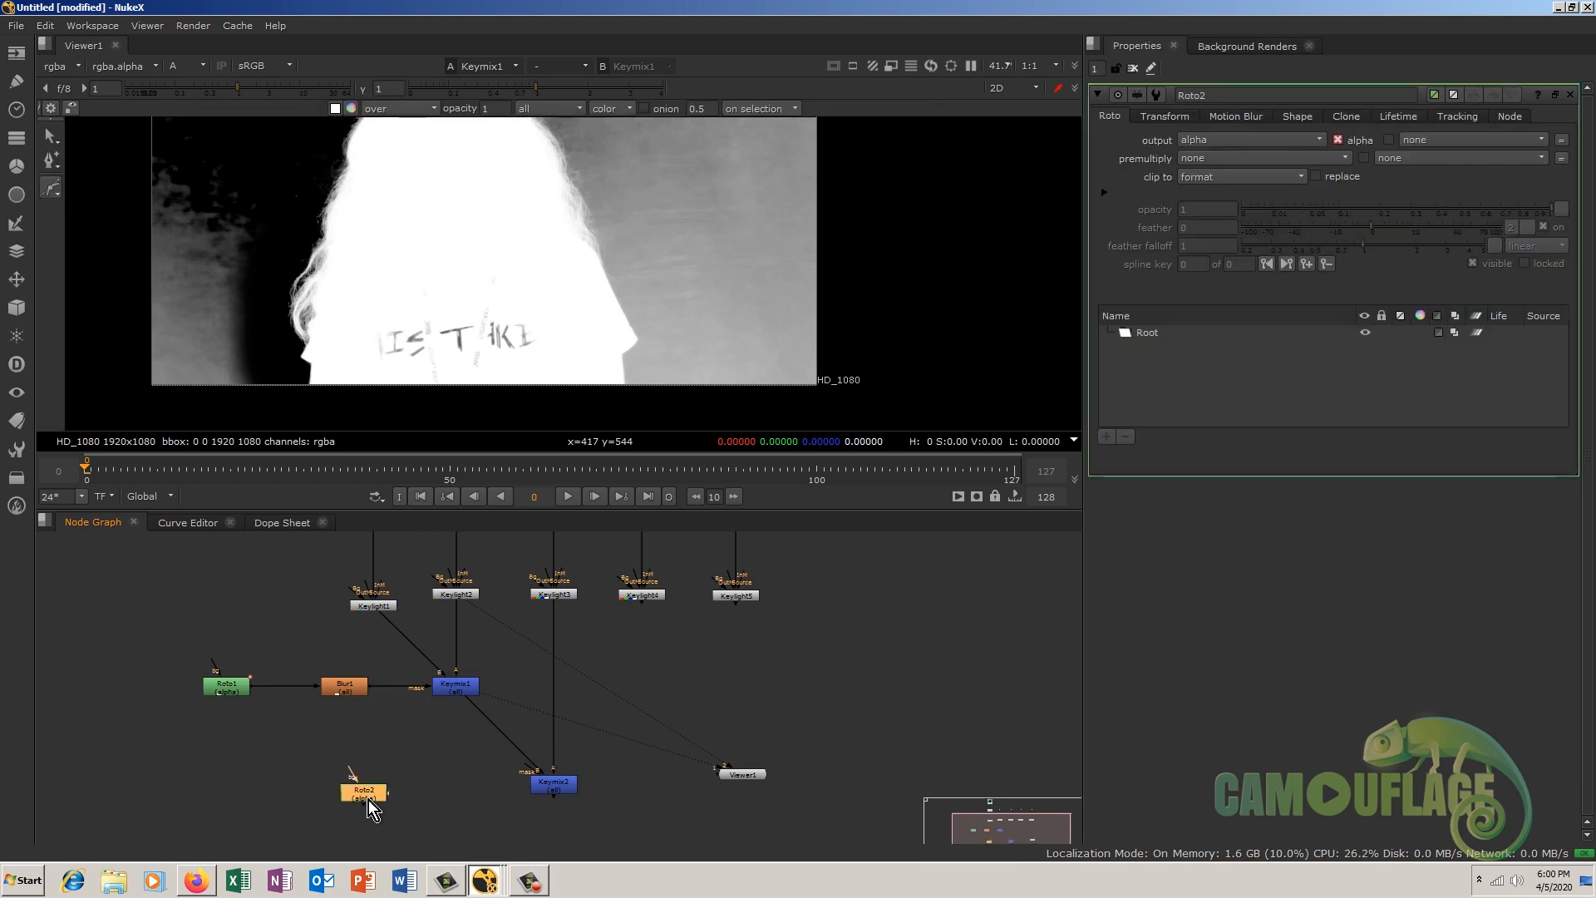
{"action": "middle_click_drag", "start_coordinate": [422, 243], "coordinate": [382, 361]}
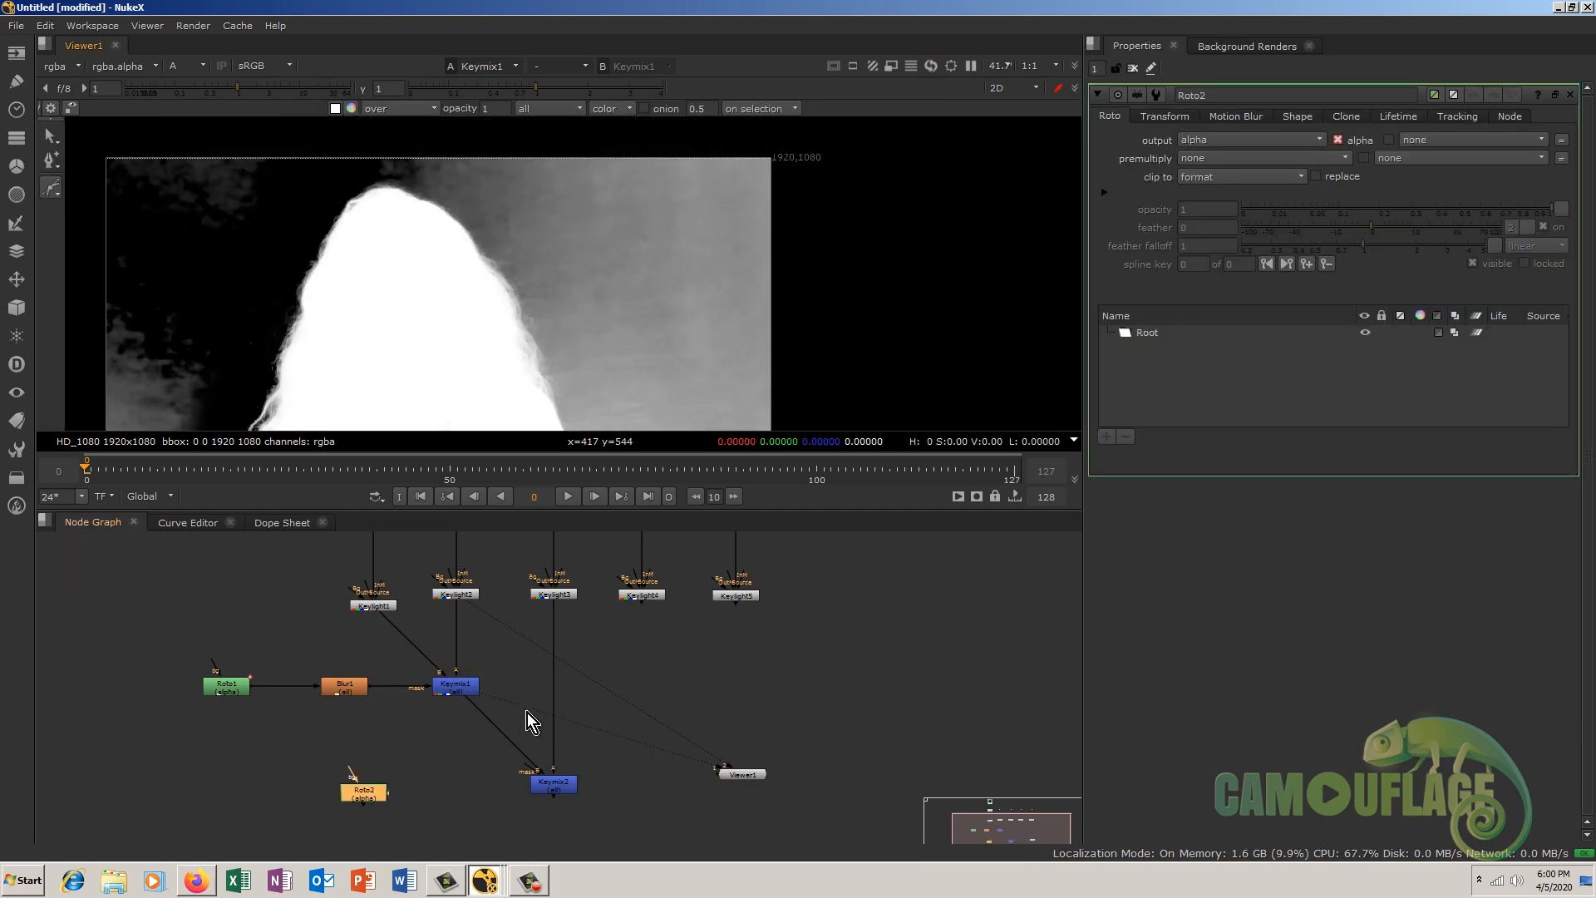
{"action": "left_click", "coordinate": [557, 600]}
{"action": "key", "text": "1"}
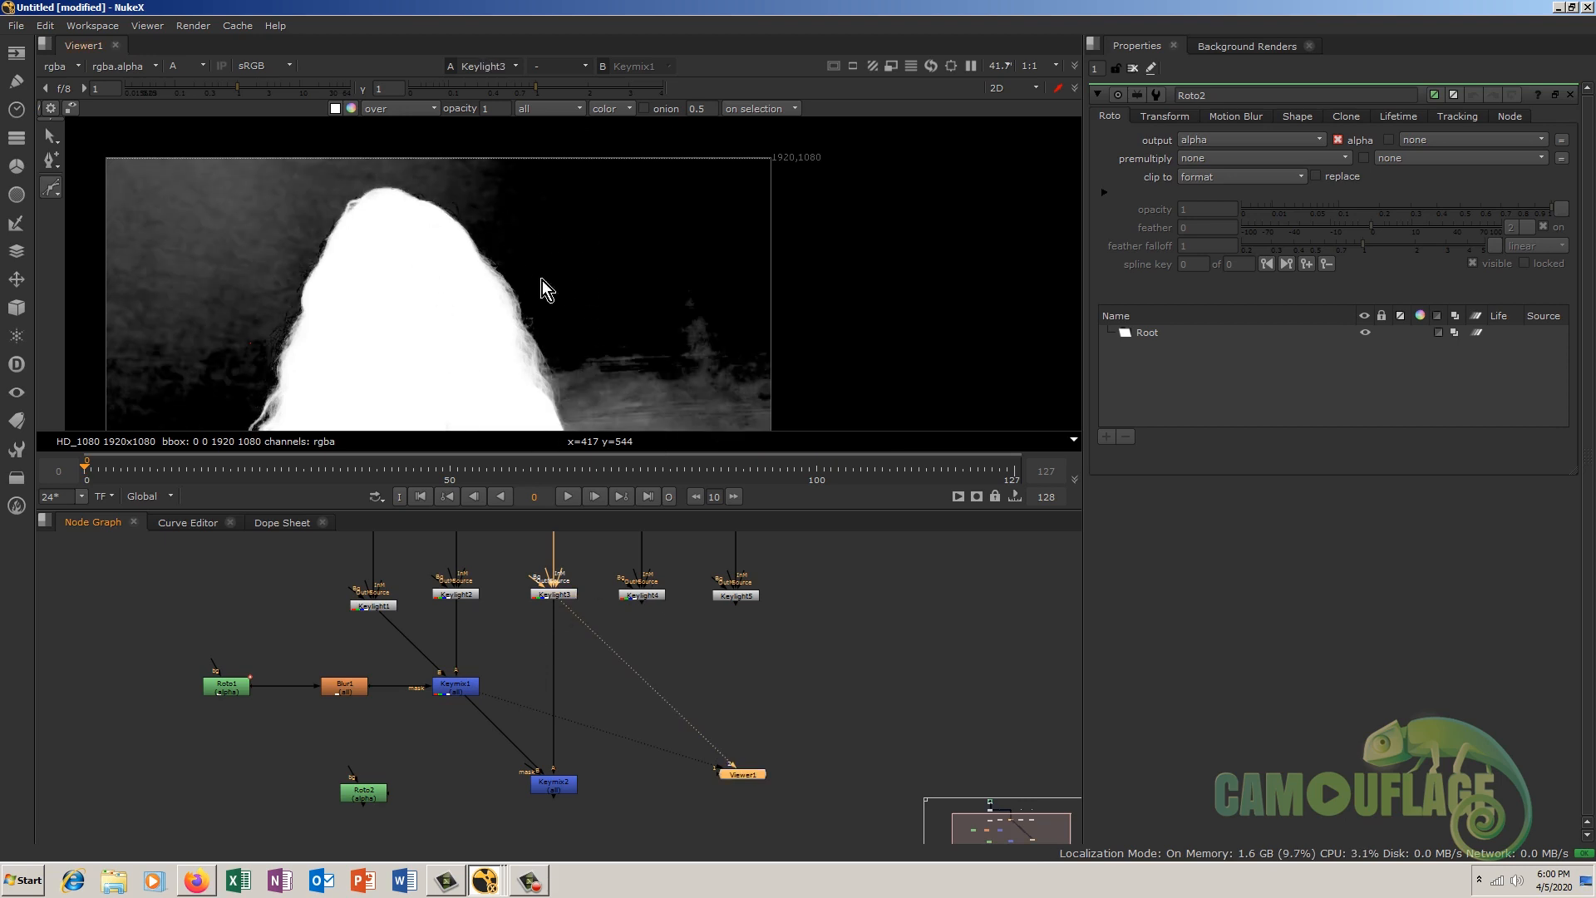
{"action": "middle_click_drag", "start_coordinate": [498, 352], "coordinate": [472, 288]}
{"action": "left_click", "coordinate": [371, 793]}
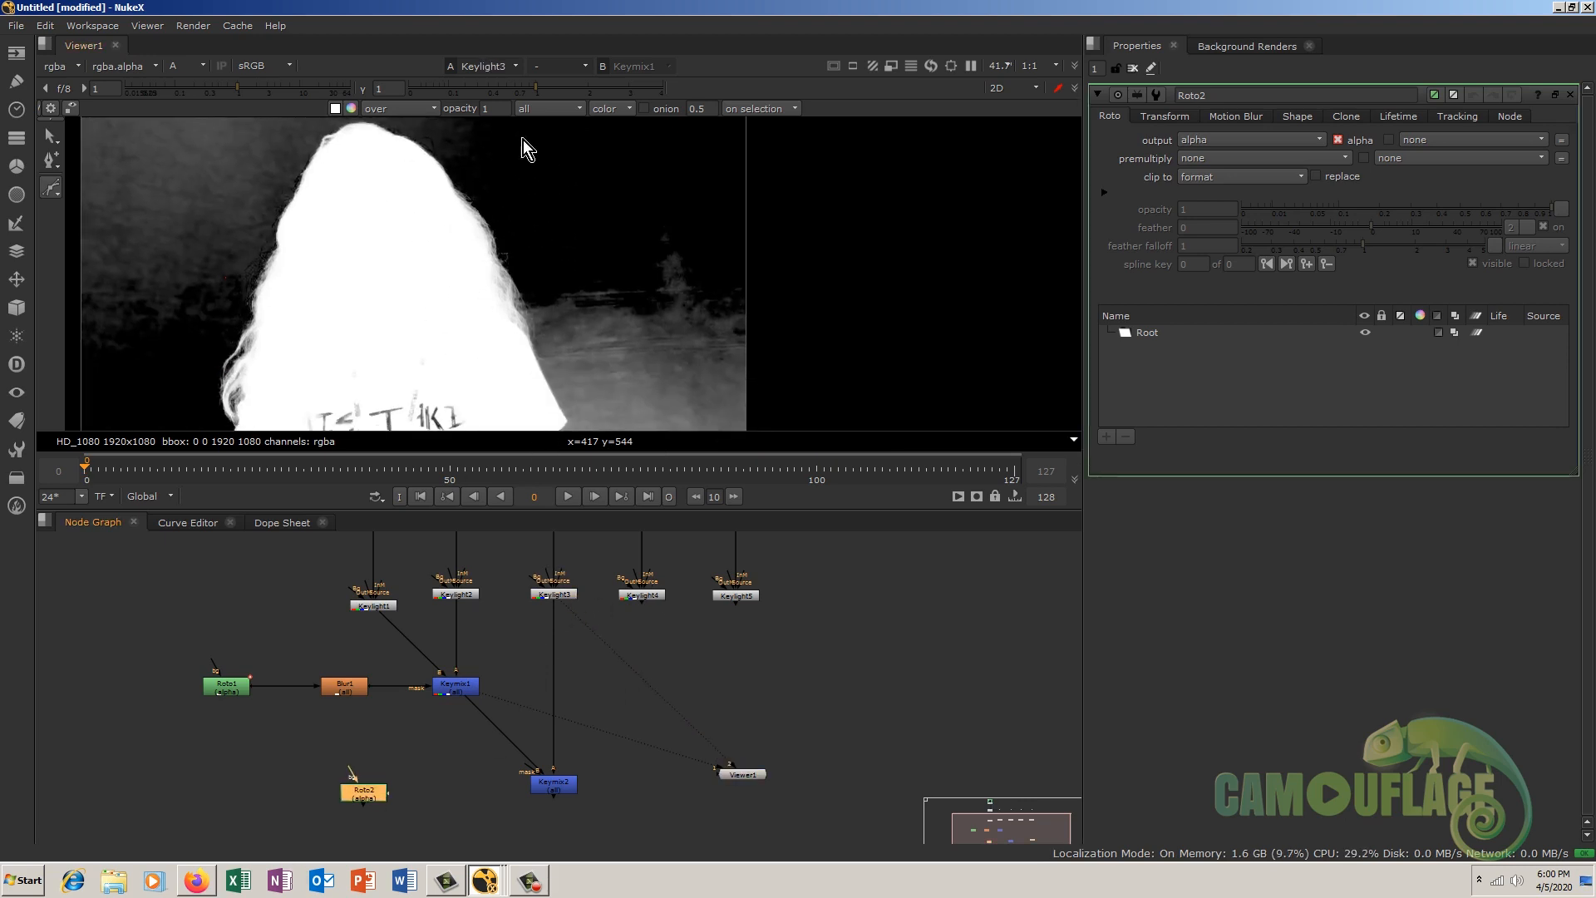
Step: Draw a closed Bezier in Roto2 around the hair edge on the upper screen-right side of the head
{"action": "left_click", "coordinate": [440, 126]}
{"action": "left_click_drag", "start_coordinate": [427, 178], "coordinate": [428, 198]}
{"action": "left_click_drag", "start_coordinate": [458, 274], "coordinate": [530, 326]}
{"action": "left_click", "coordinate": [549, 294]}
{"action": "left_click", "coordinate": [571, 233]}
{"action": "left_click_drag", "start_coordinate": [556, 152], "coordinate": [542, 136]}
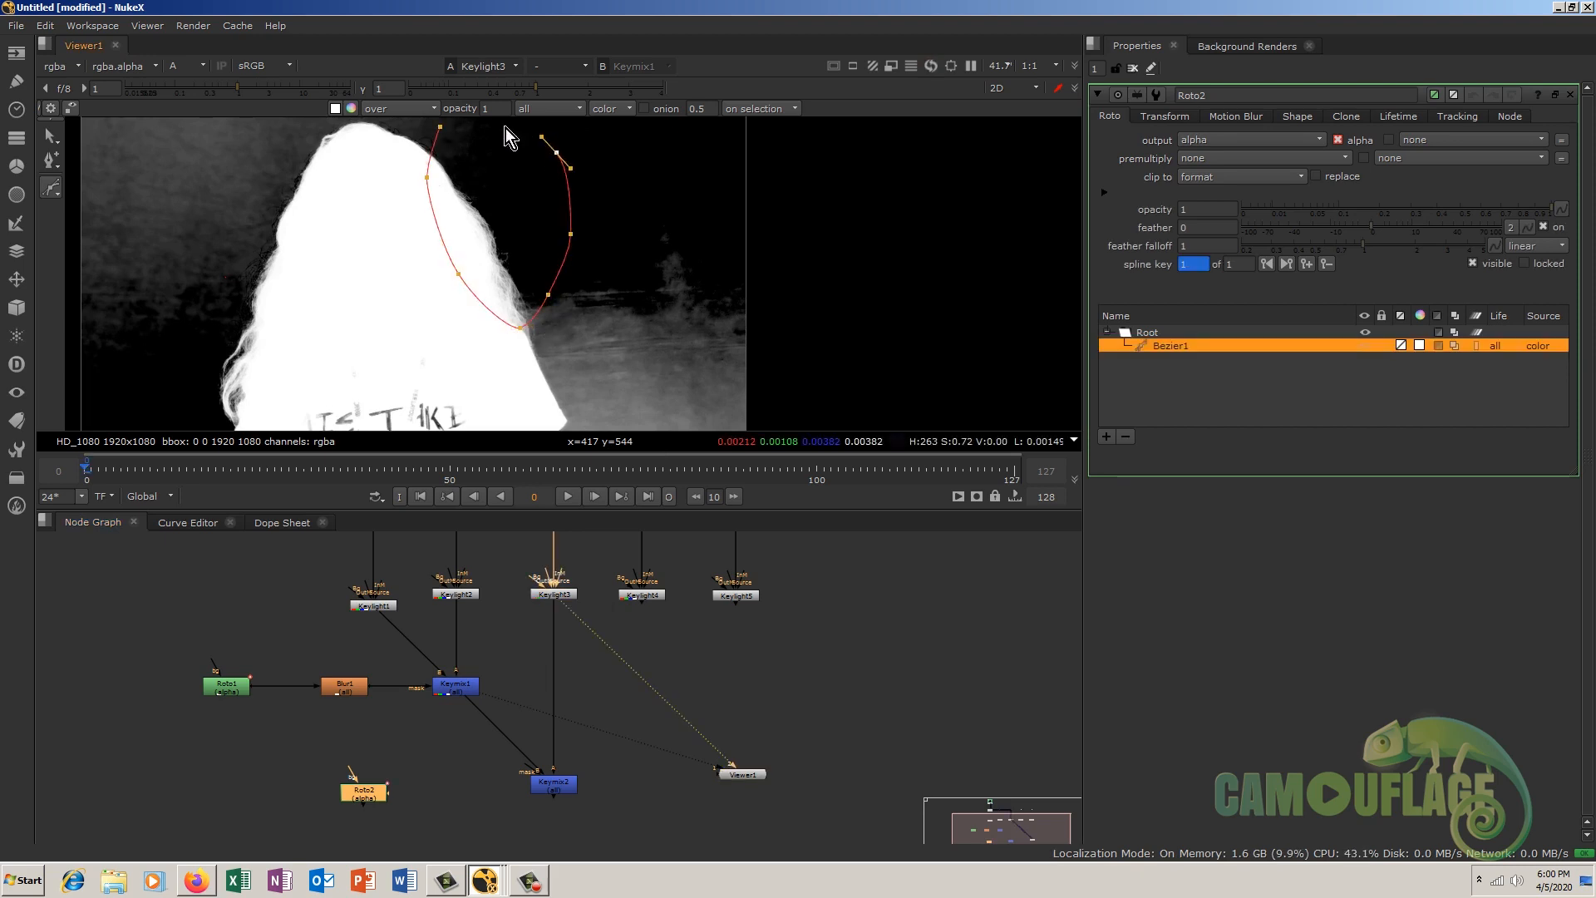
{"action": "left_click", "coordinate": [441, 127]}
Step: Tighten the Roto2 Bezier by pulling its outer points closer to the hair and smoothing its upper and lower corners
{"action": "left_click_drag", "start_coordinate": [521, 328], "coordinate": [516, 311]}
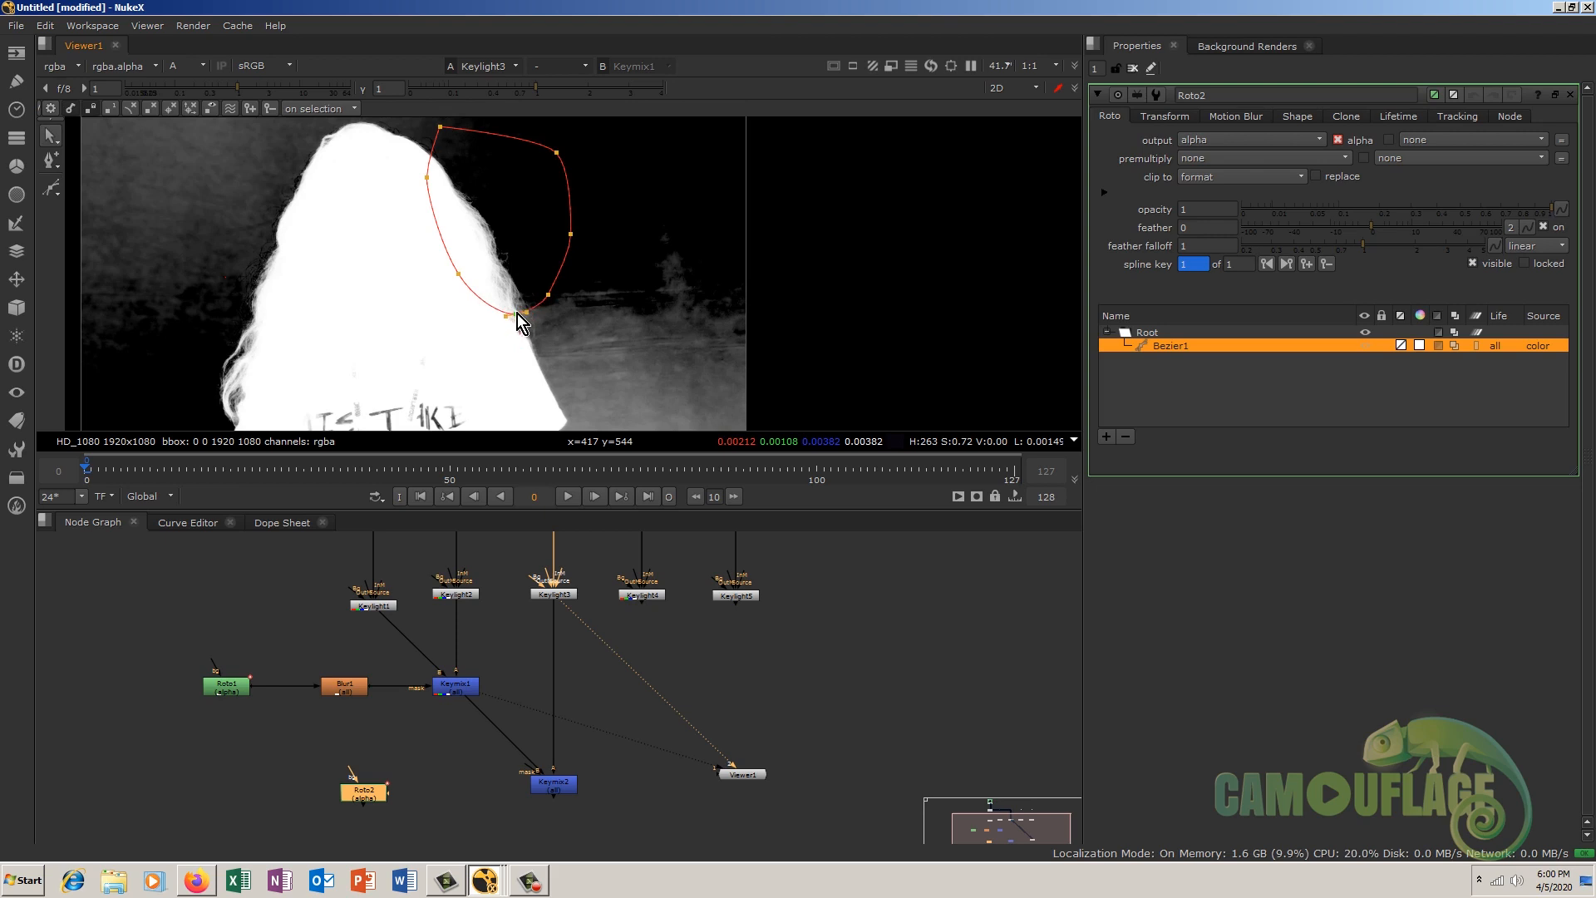
{"action": "left_click", "coordinate": [441, 128]}
{"action": "left_click_drag", "start_coordinate": [442, 128], "coordinate": [497, 118]}
{"action": "left_click_drag", "start_coordinate": [586, 143], "coordinate": [513, 317]}
{"action": "mouse_move", "coordinate": [550, 196]}
{"action": "left_mouse_down"}
{"action": "mouse_move", "coordinate": [525, 203]}
{"action": "mouse_move", "coordinate": [510, 164]}
{"action": "left_mouse_up"}
{"action": "left_click", "coordinate": [543, 186]}
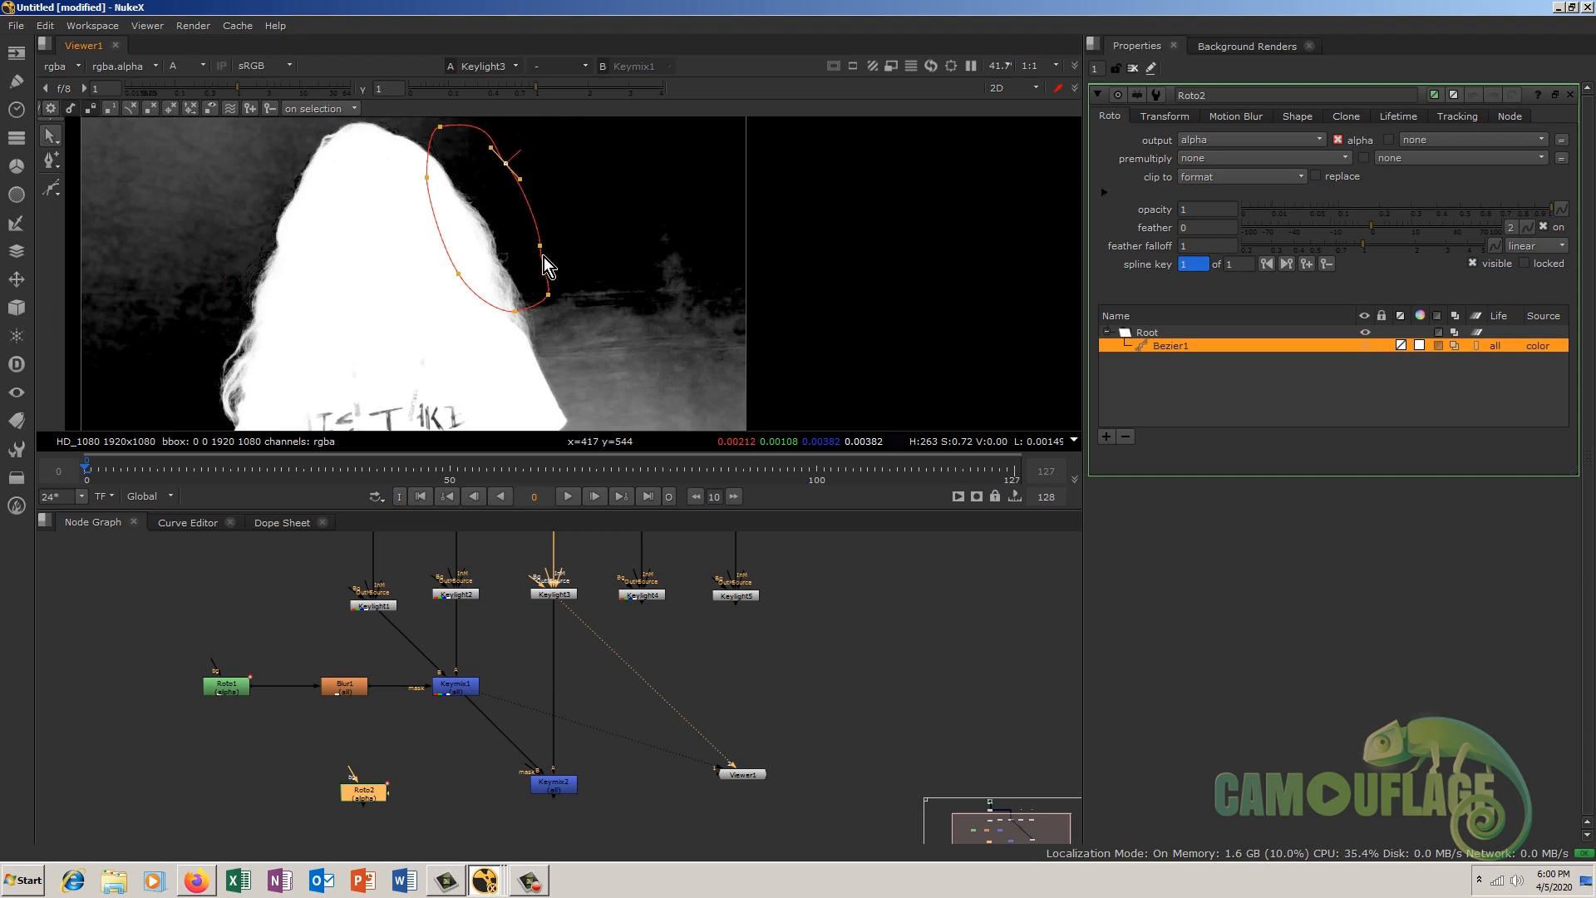
{"action": "left_click", "coordinate": [540, 246]}
{"action": "left_click", "coordinate": [507, 165]}
{"action": "key", "text": "Delete"}
{"action": "key", "text": "ctrl+z"}
{"action": "left_click", "coordinate": [440, 128]}
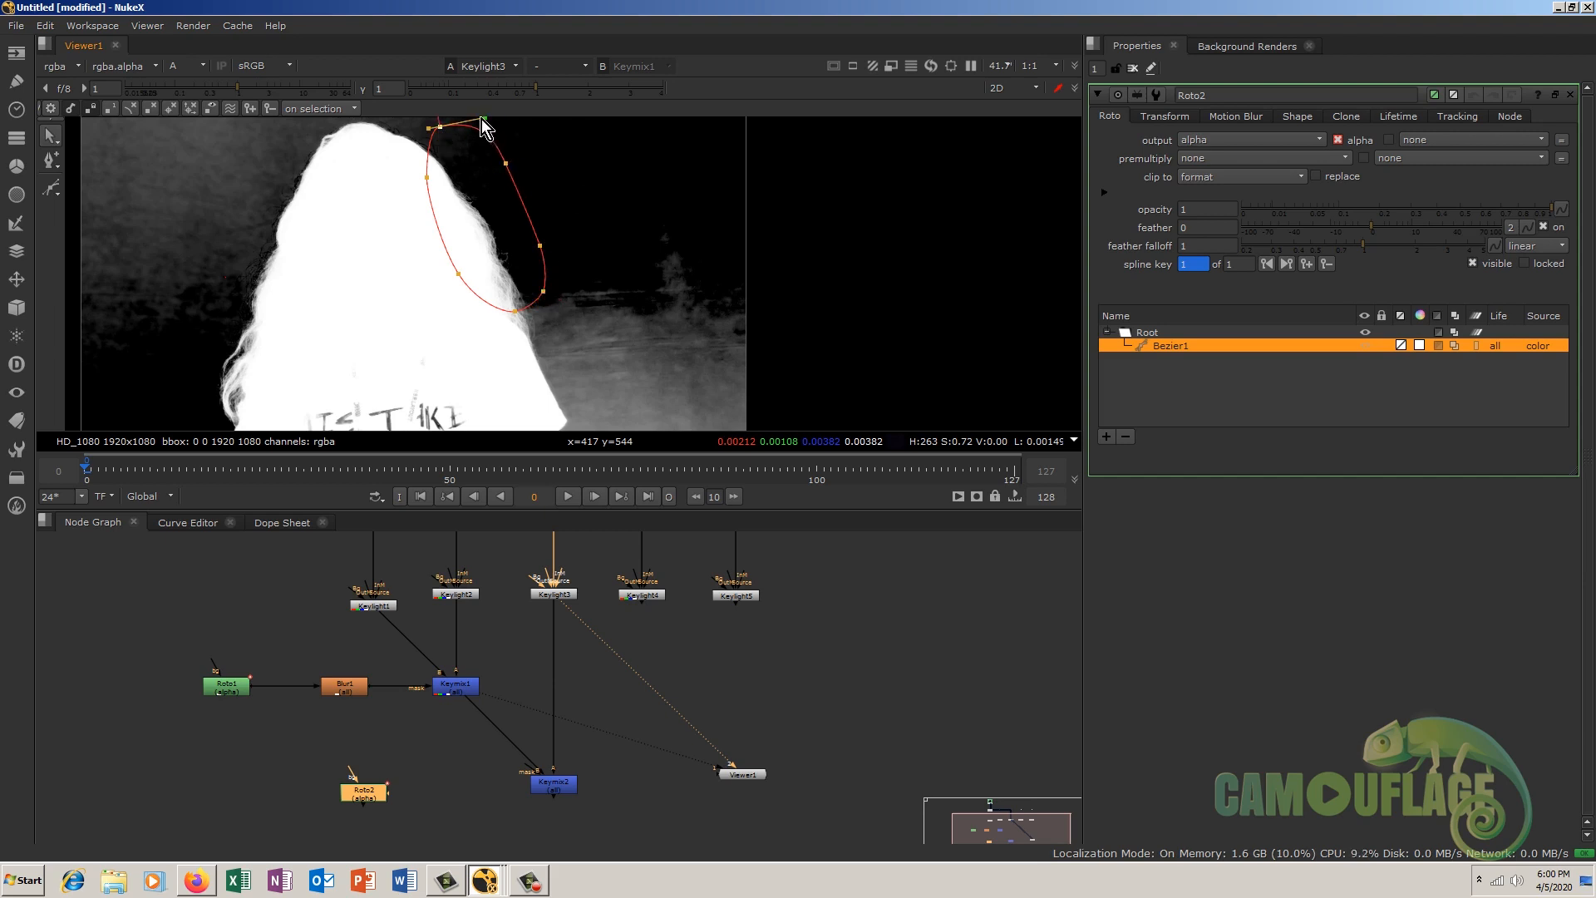
{"action": "left_click", "coordinate": [556, 193]}
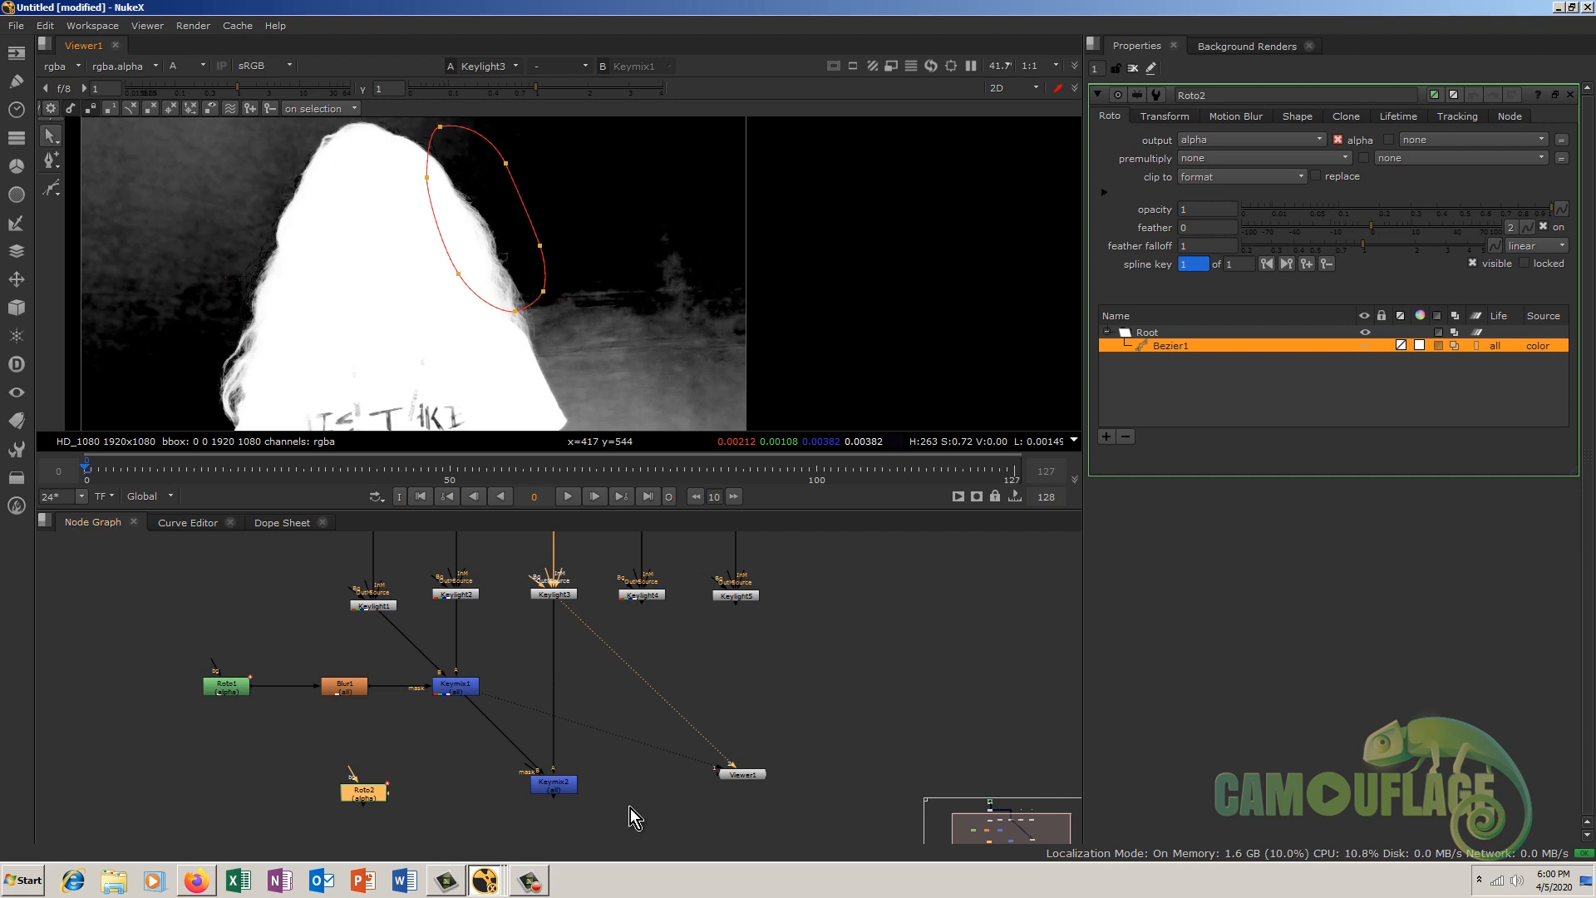
Step: Connect Keymix2's mask input to Roto2, move Keymix2 slightly lower and view its matte
{"action": "left_click_drag", "start_coordinate": [527, 770], "coordinate": [366, 791]}
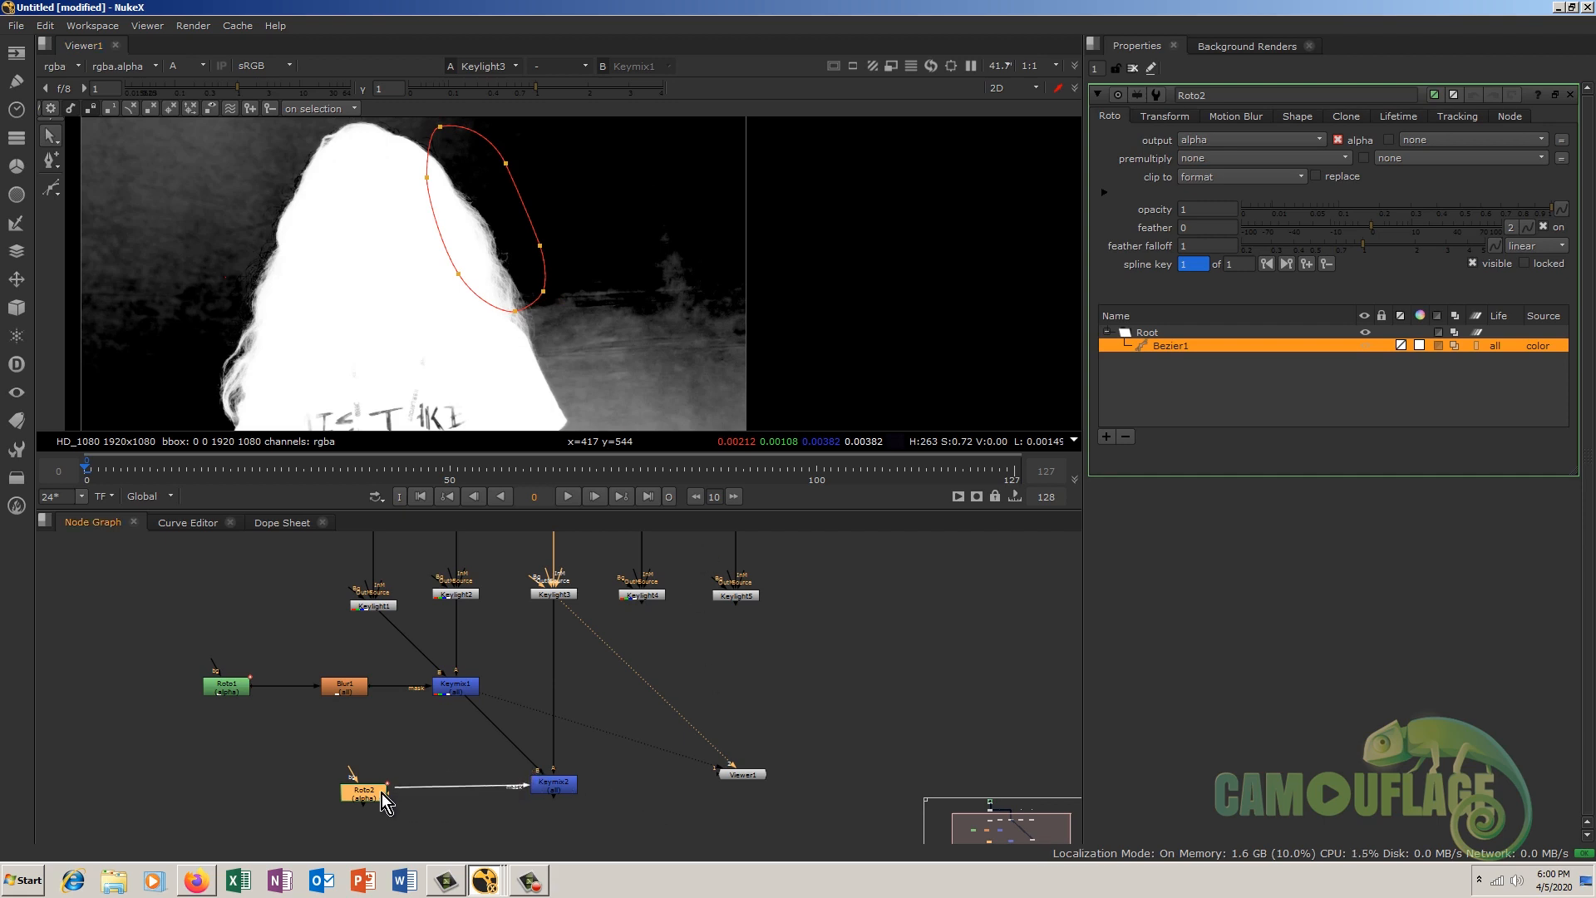
{"action": "left_click_drag", "start_coordinate": [553, 785], "coordinate": [553, 801]}
{"action": "double_click", "coordinate": [552, 800]}
{"action": "key", "text": "1"}
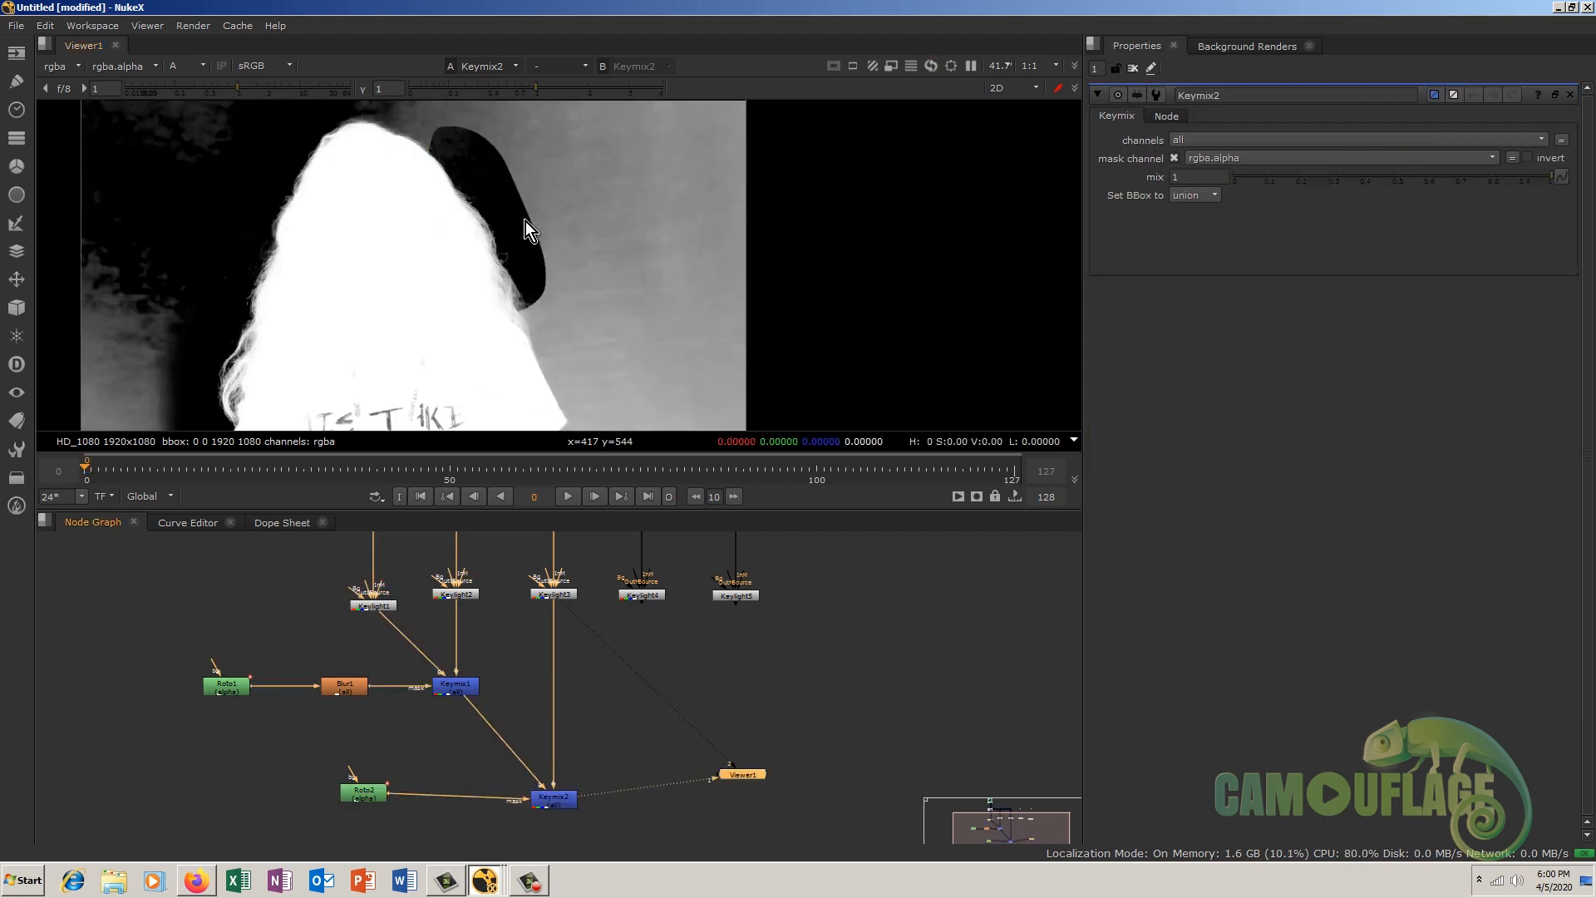
{"action": "scroll", "coordinate": [422, 215], "scroll_direction": "down", "scroll_amount": 3}
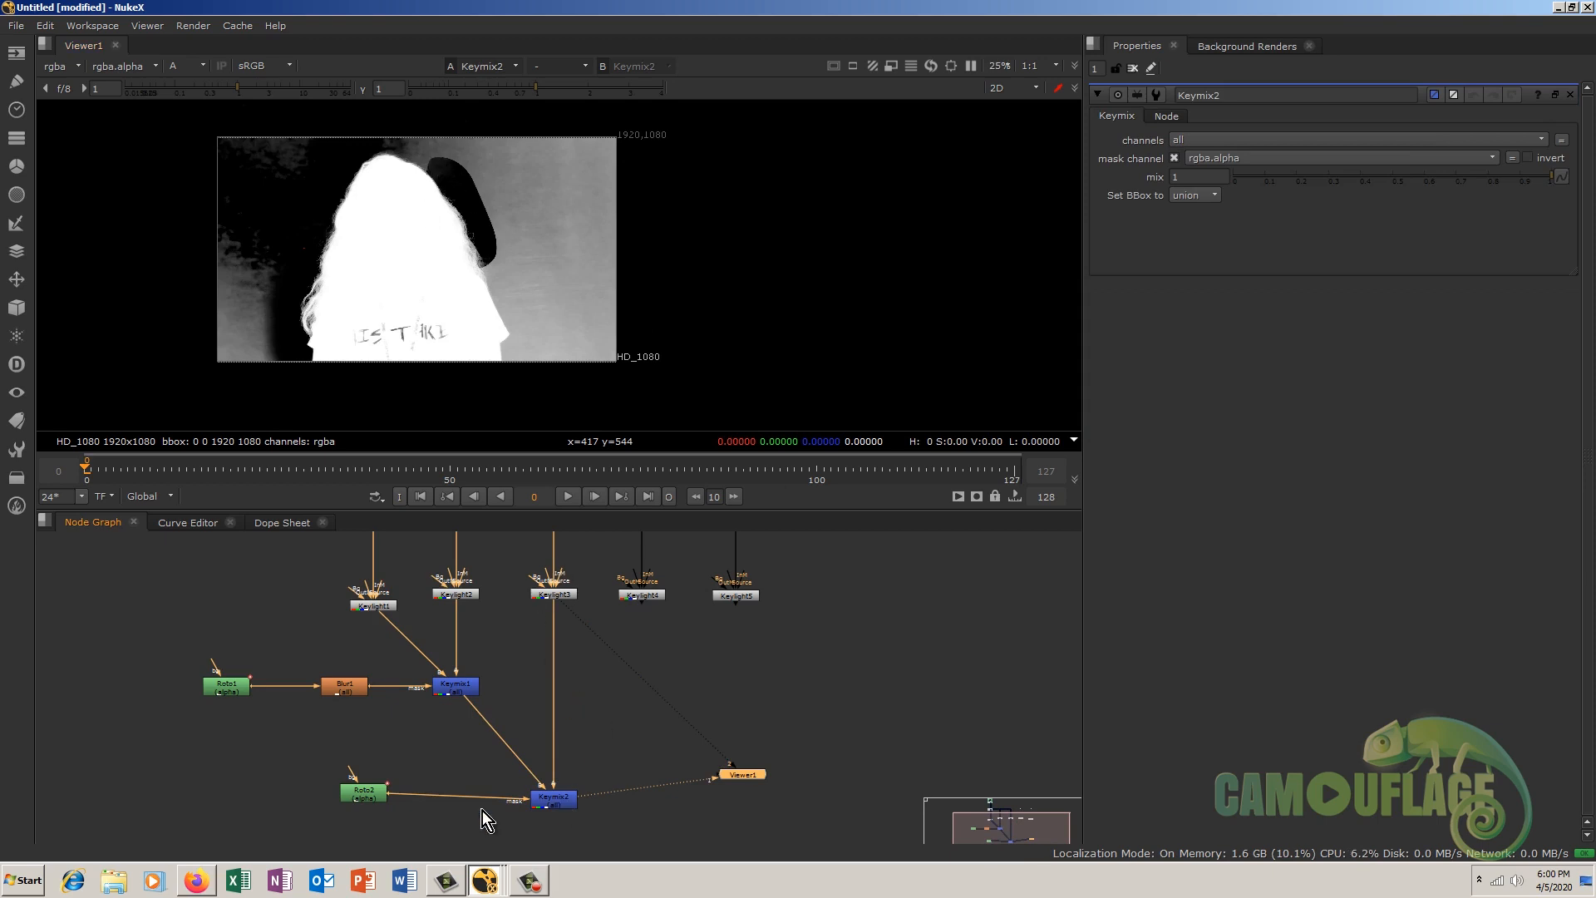
Step: Insert a copy of Blur1 between Roto2 and Keymix2's mask input and line up the three nodes
{"action": "left_click", "coordinate": [348, 690]}
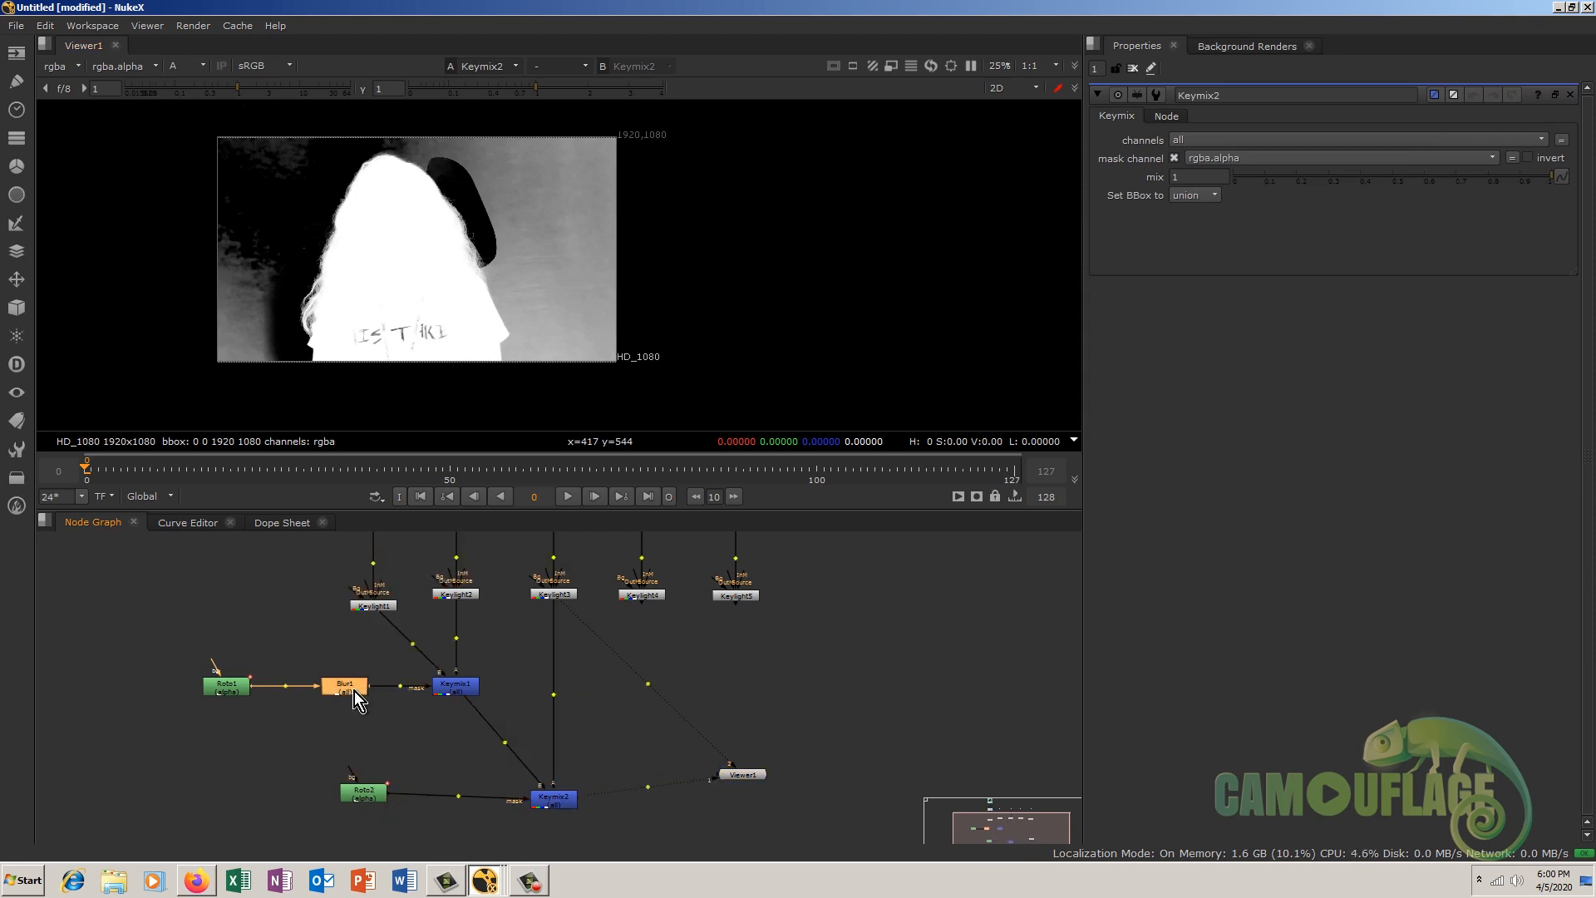
{"action": "left_click", "coordinate": [358, 794]}
{"action": "key", "text": "b"}
{"action": "left_click_drag", "start_coordinate": [372, 815], "coordinate": [341, 800]}
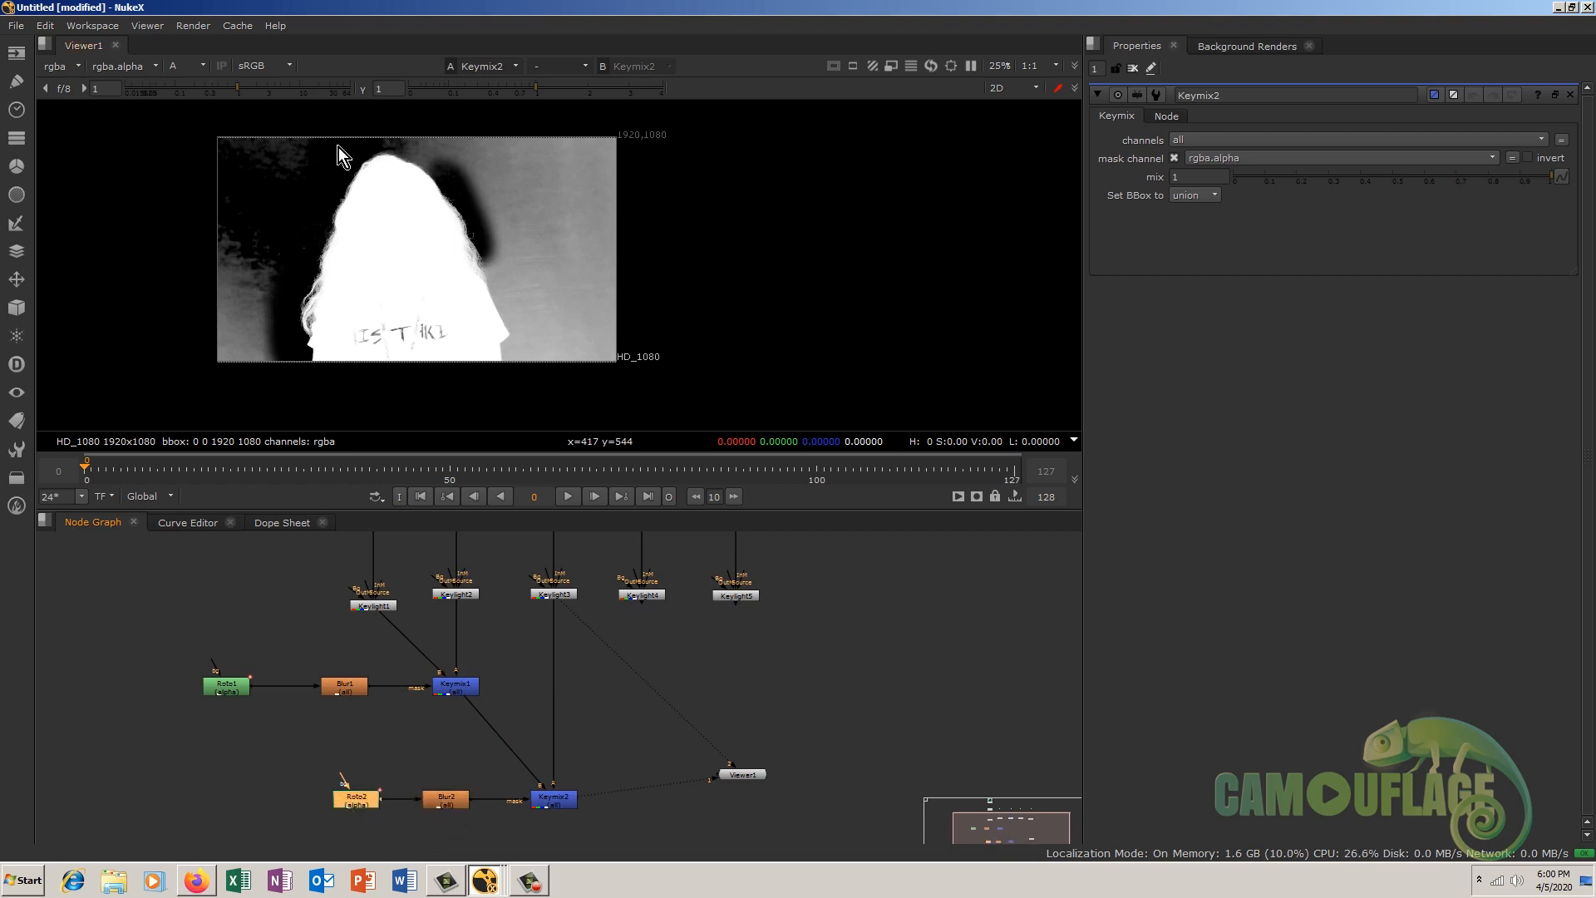
Step: Move the Viewer1 node lower and away from Keymix2 to free space in the node graph
{"action": "left_click_drag", "start_coordinate": [757, 775], "coordinate": [778, 821]}
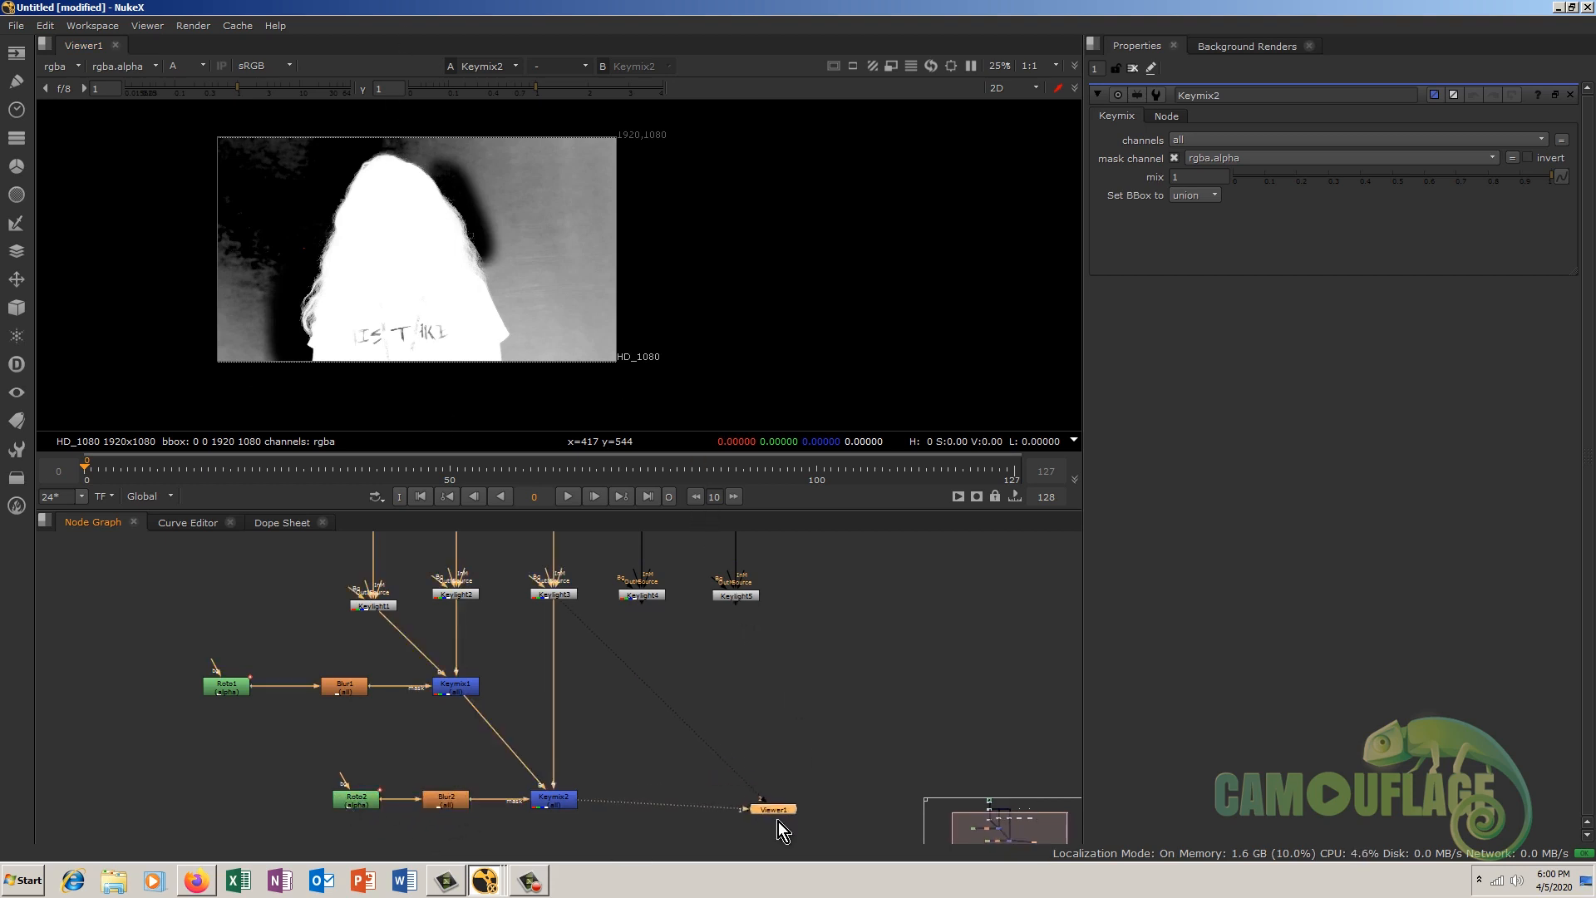
{"action": "scroll", "coordinate": [782, 823], "scroll_direction": "down", "scroll_amount": 1}
{"action": "middle_click_drag", "start_coordinate": [800, 765], "coordinate": [820, 672]}
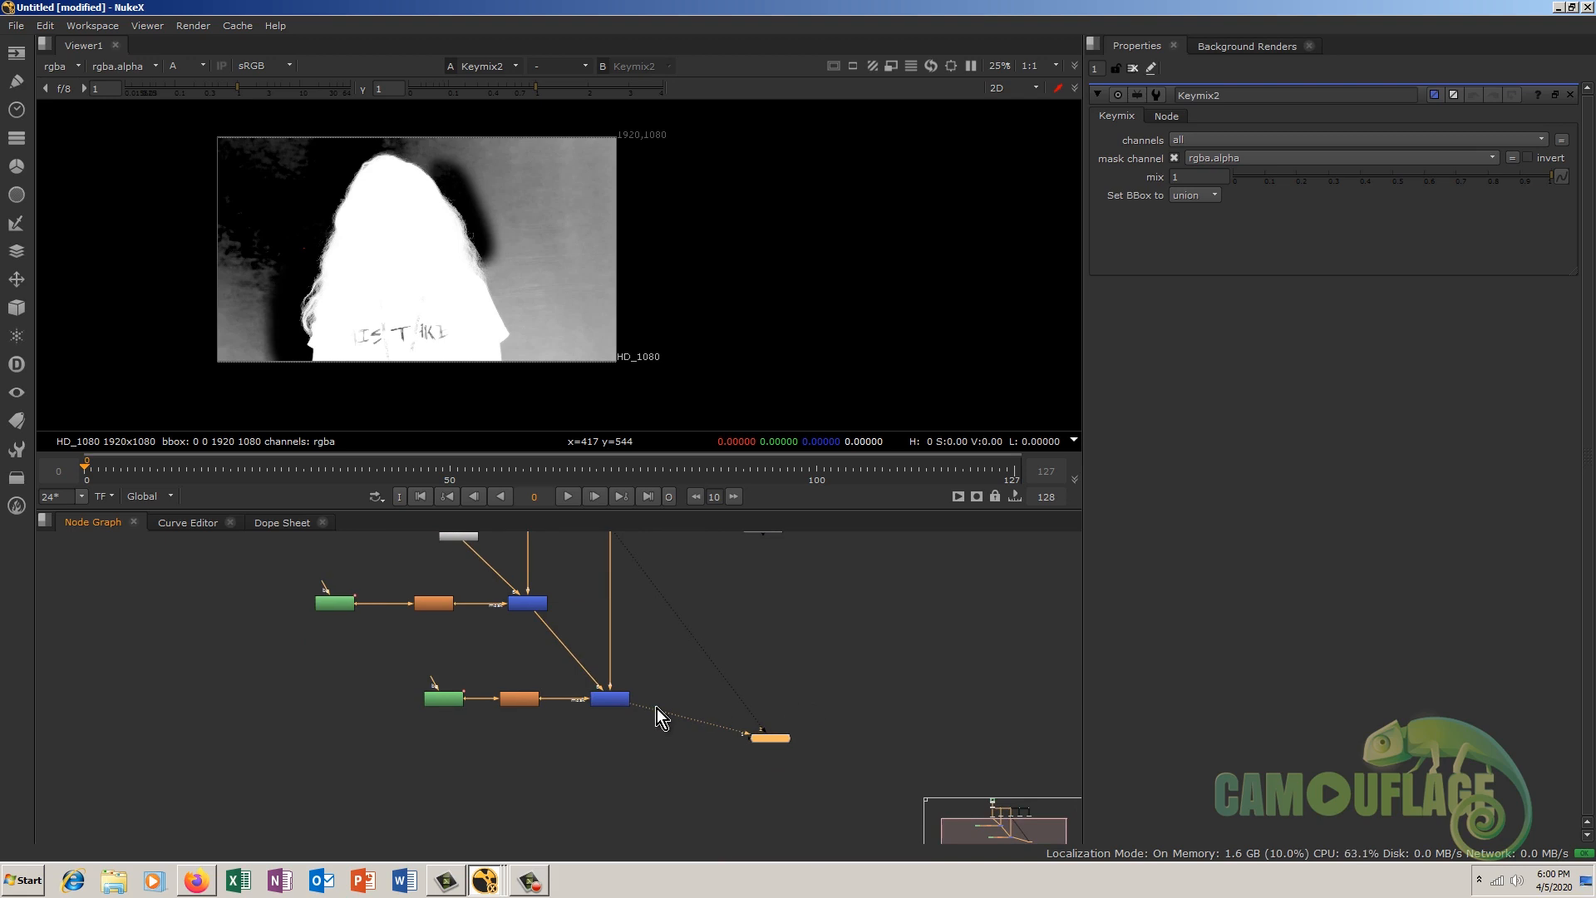
Step: View the alpha matte of Keylight4
{"action": "middle_click_drag", "start_coordinate": [707, 565], "coordinate": [687, 652]}
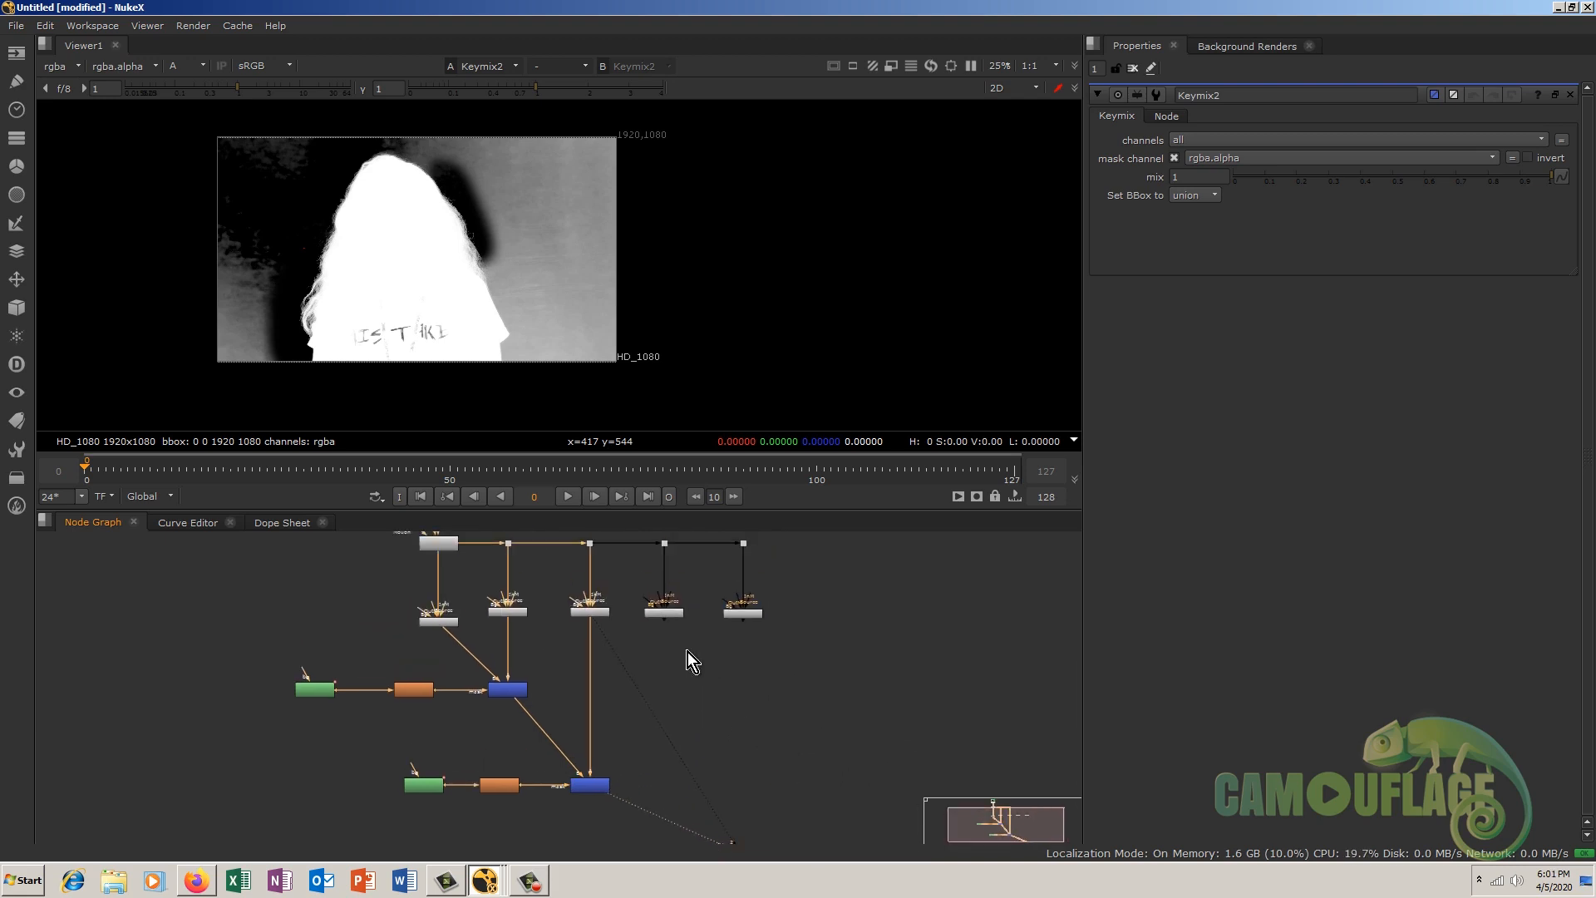
{"action": "left_click", "coordinate": [663, 613]}
{"action": "key", "text": "1"}
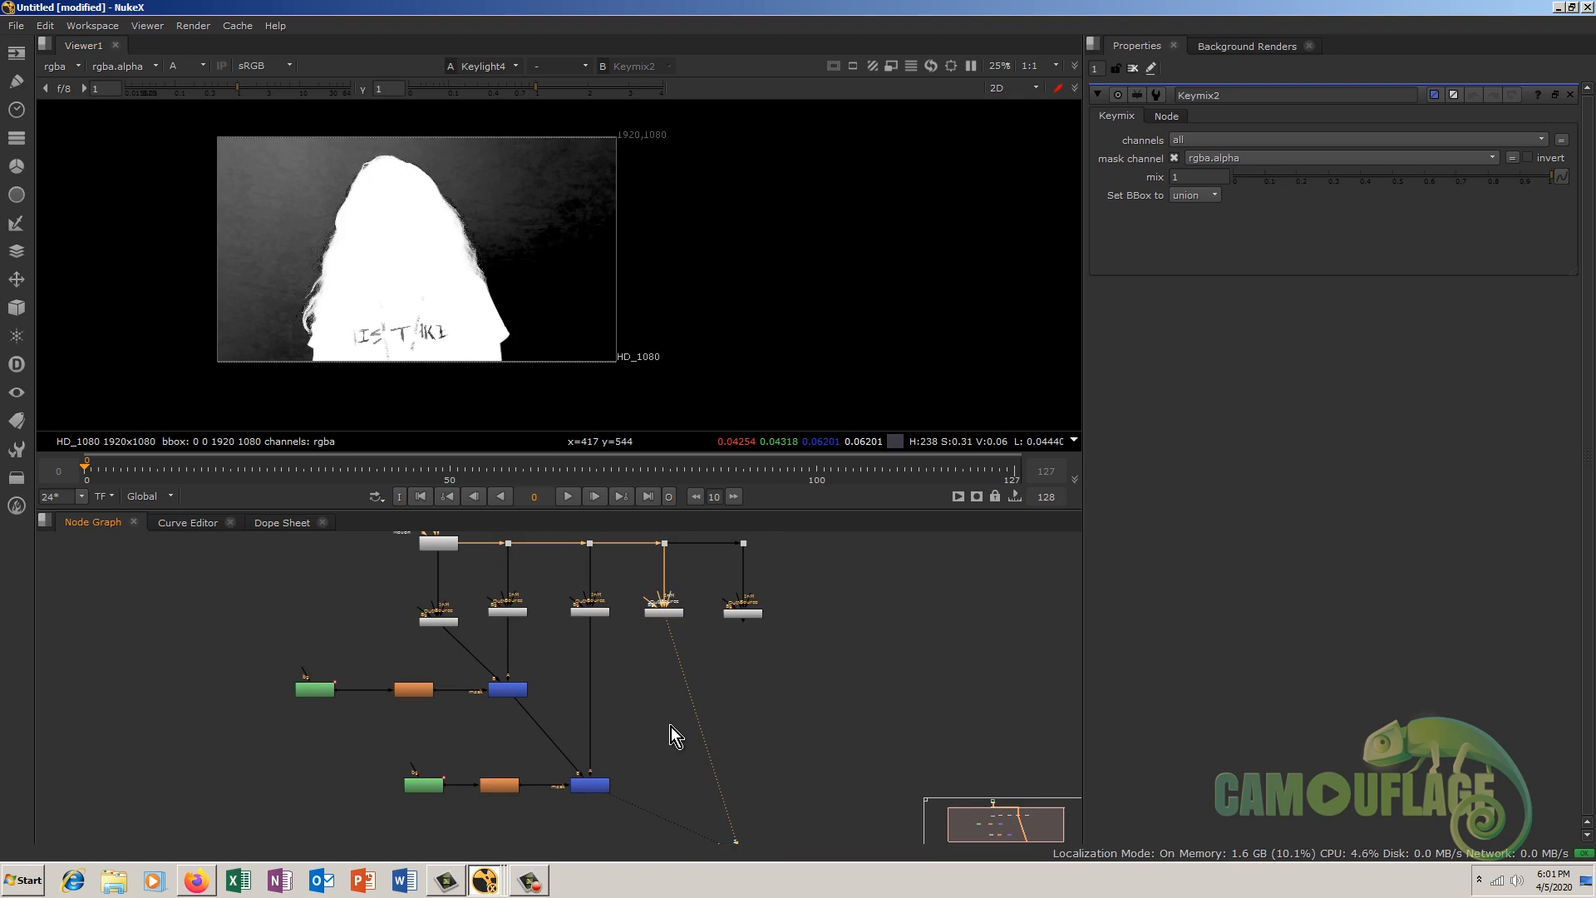
Step: Paste a copy of Keymix2 below it, wire A to Keymix2 and B to Keylight4, and view the new KeyMix
{"action": "middle_click_drag", "start_coordinate": [662, 801], "coordinate": [632, 714]}
{"action": "left_click", "coordinate": [630, 714]}
{"action": "left_click", "coordinate": [562, 699]}
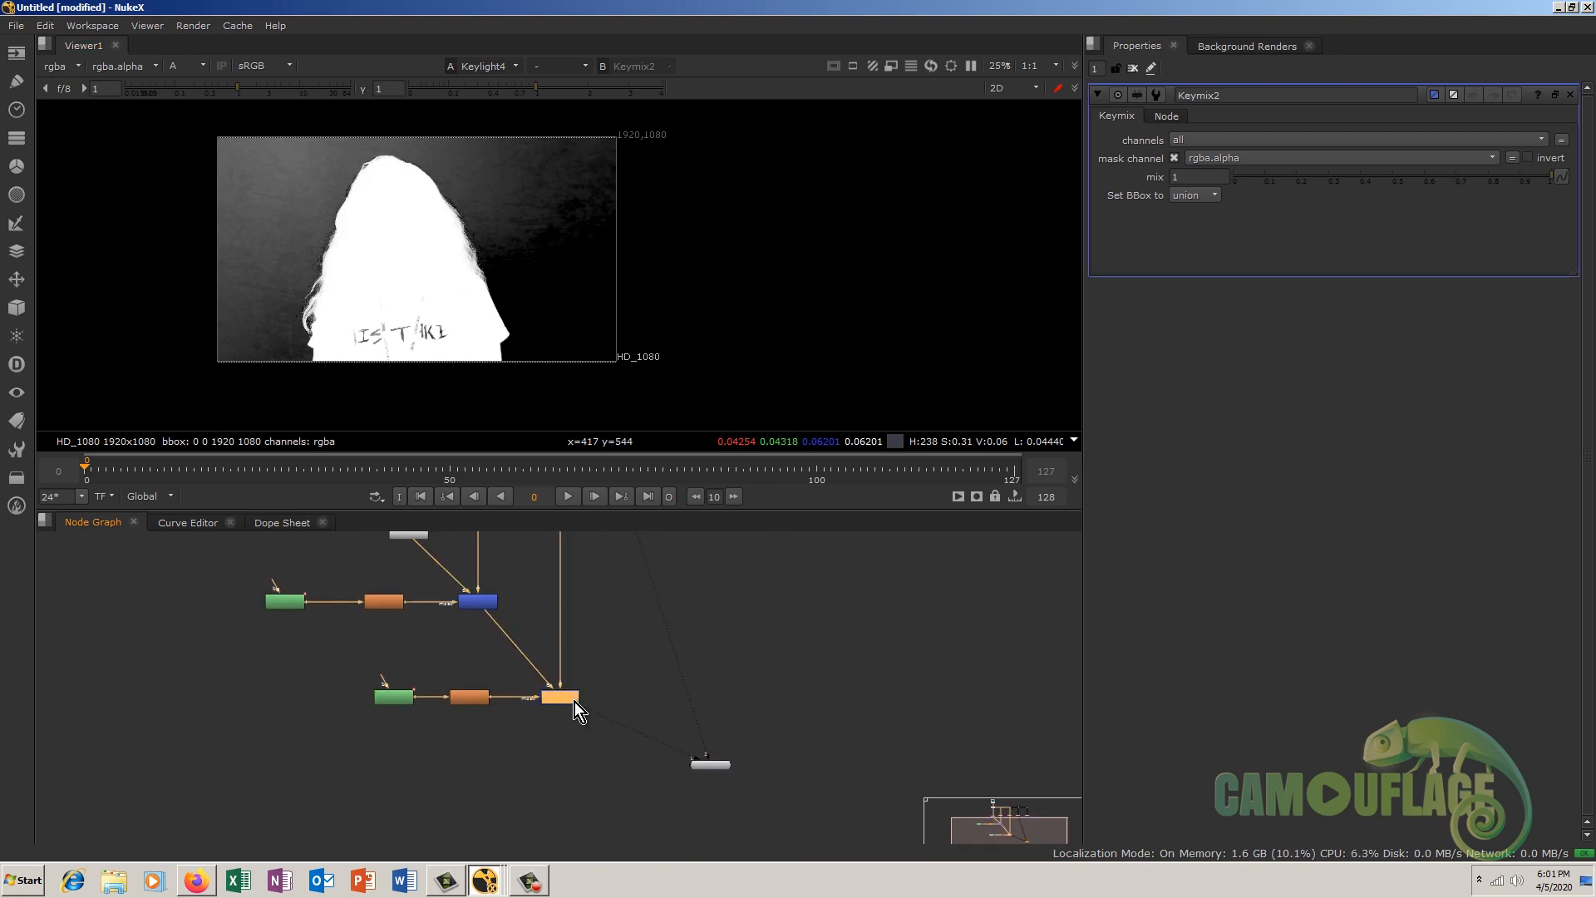
{"action": "left_click", "coordinate": [662, 712]}
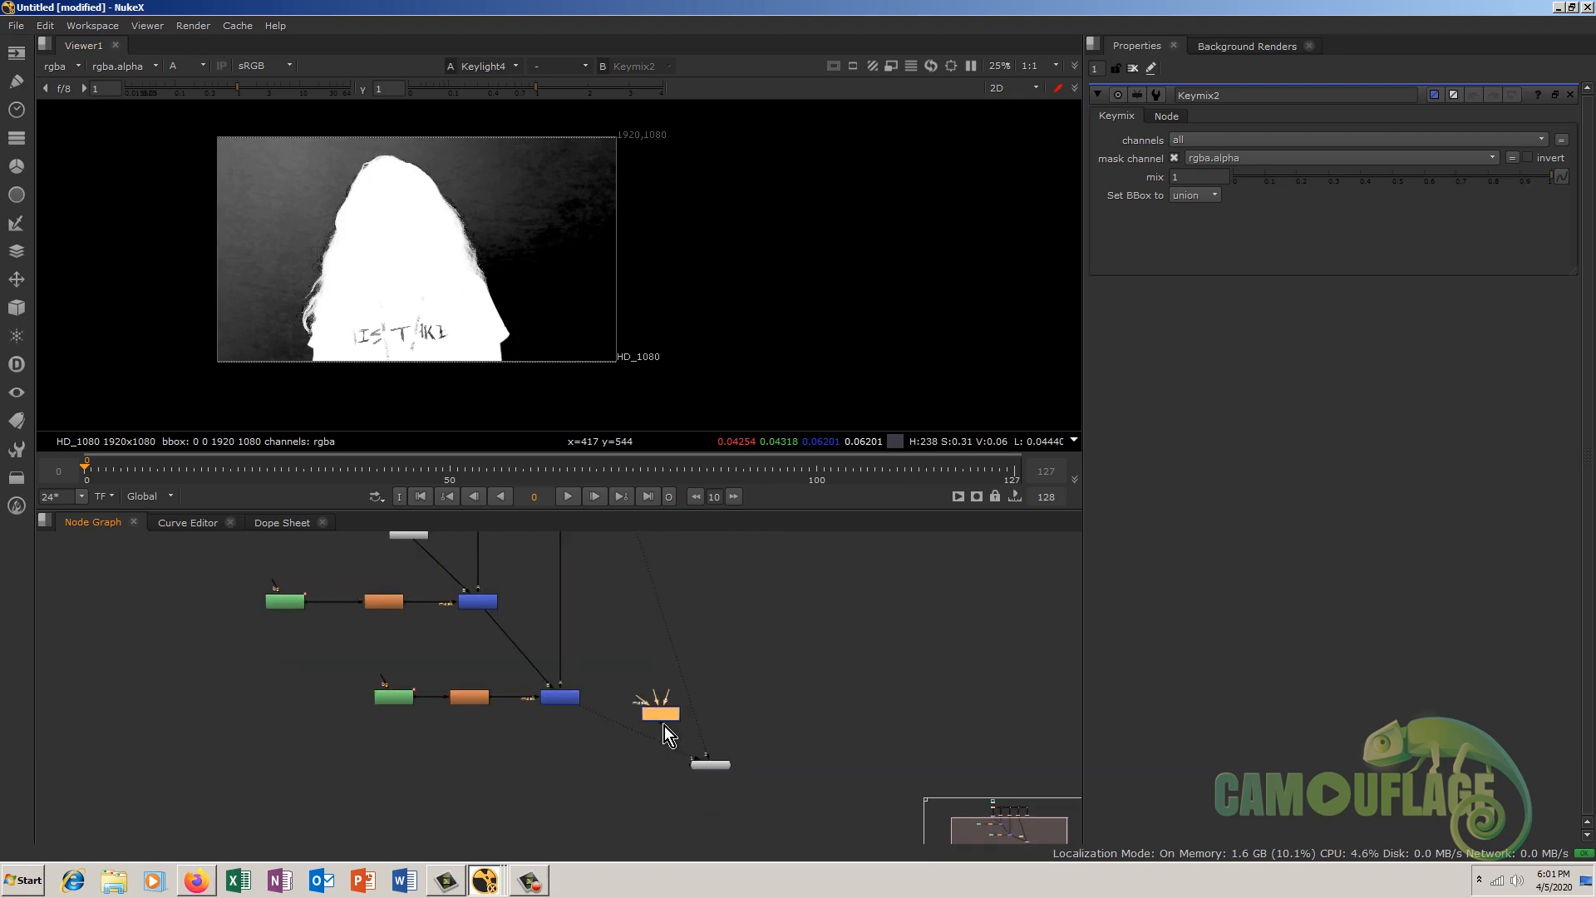
{"action": "left_click_drag", "start_coordinate": [655, 750], "coordinate": [636, 583]}
{"action": "left_click_drag", "start_coordinate": [655, 835], "coordinate": [562, 757]}
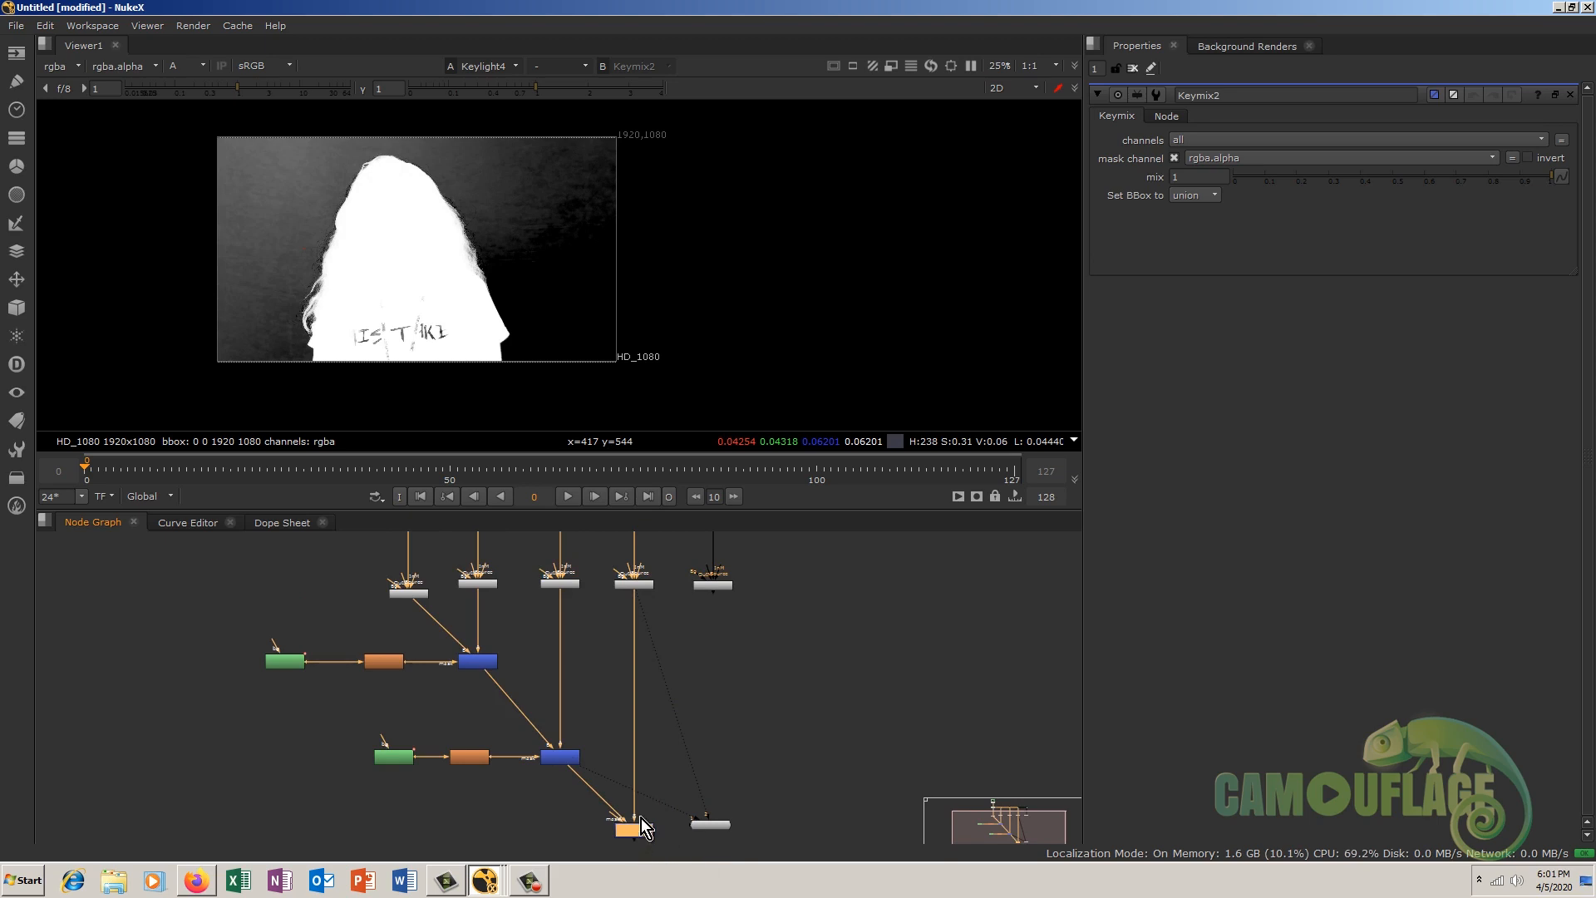
{"action": "scroll", "coordinate": [656, 798], "scroll_direction": "up", "scroll_amount": 2}
{"action": "middle_click_drag", "start_coordinate": [679, 767], "coordinate": [671, 725]}
{"action": "key", "text": "1"}
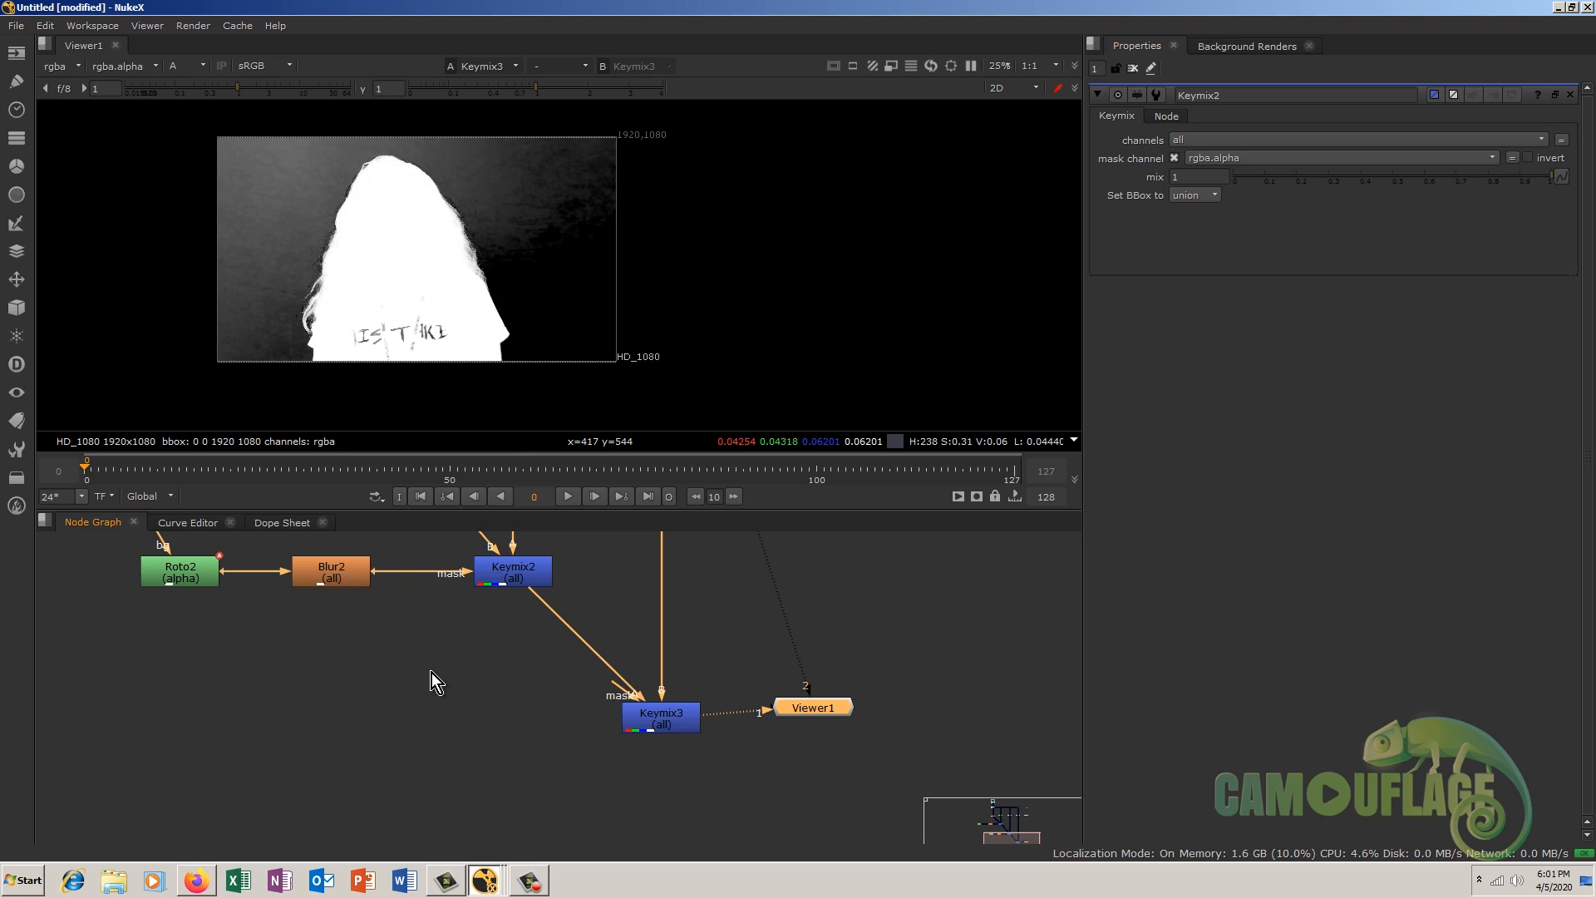
Step: Create a Roto node beside Keymix3 and draw a closed Bezier around the right arm and lower right hair edge
{"action": "key", "text": "o"}
{"action": "left_click_drag", "start_coordinate": [585, 688], "coordinate": [262, 710]}
{"action": "left_click", "coordinate": [494, 237]}
{"action": "left_click", "coordinate": [465, 283]}
{"action": "left_click", "coordinate": [470, 355]}
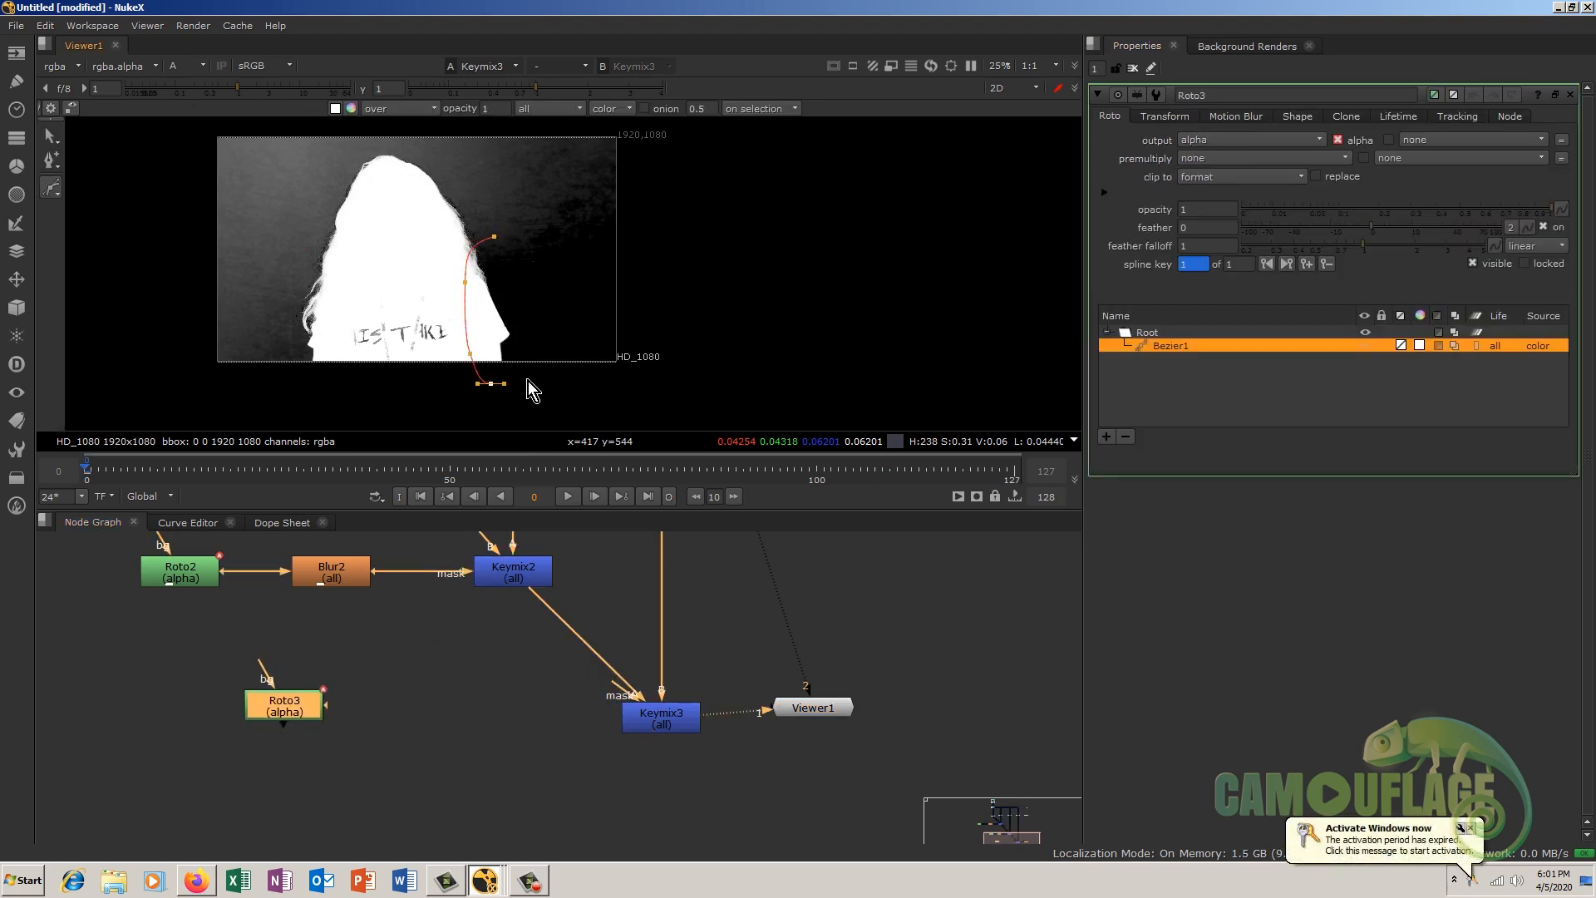
{"action": "left_click", "coordinate": [495, 239]}
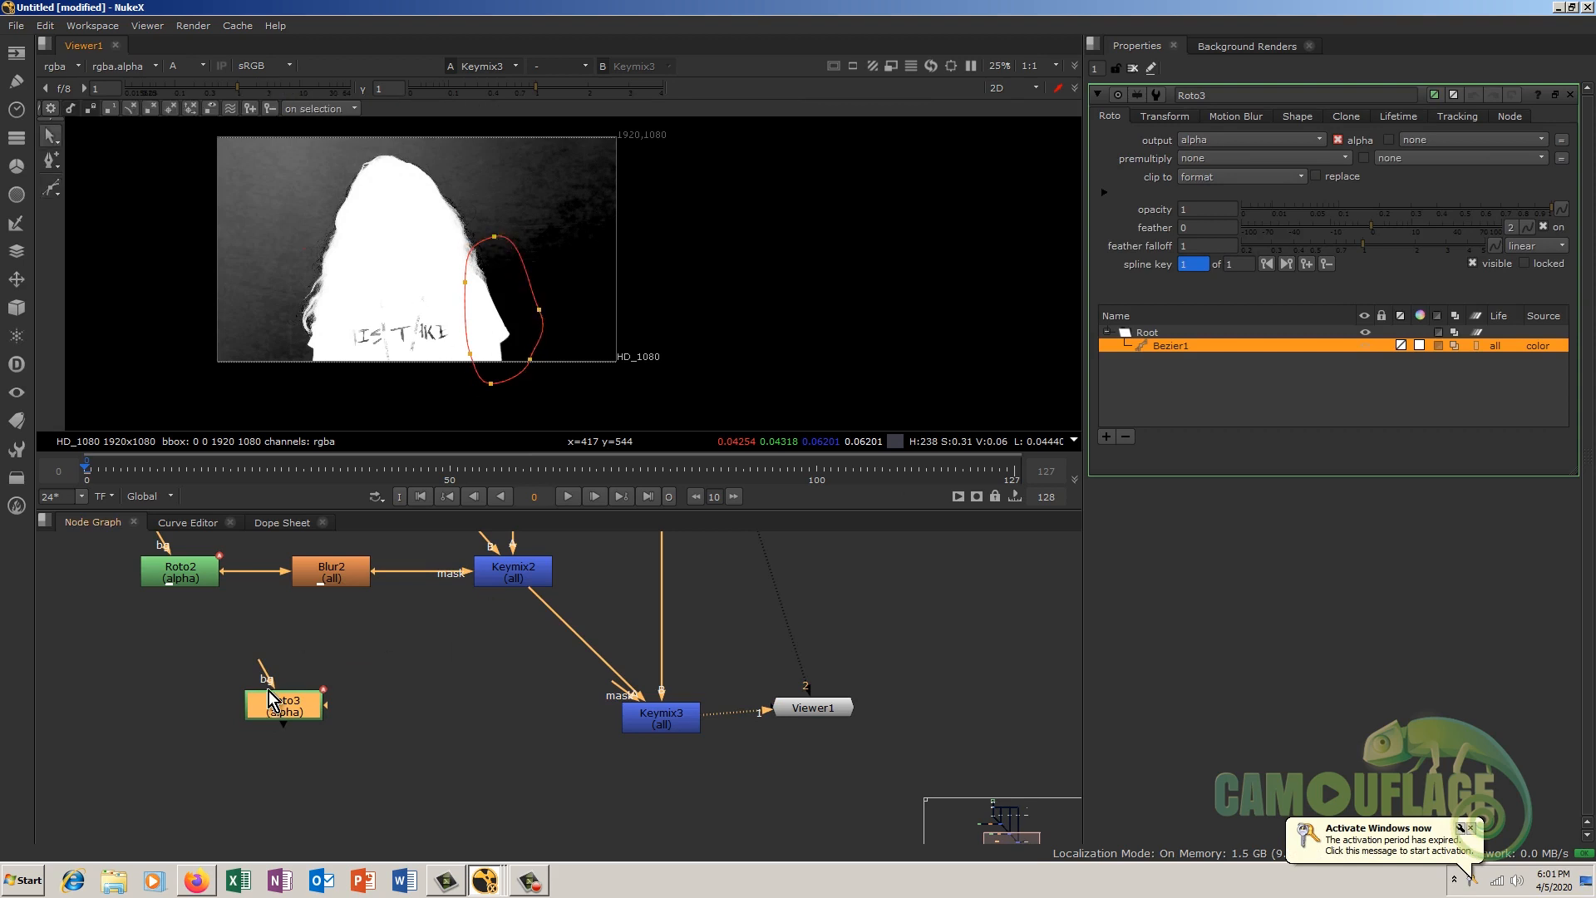
Step: Connect Keymix3's mask input to Roto3 and insert a copy of Blur2 between them, lining up the nodes
{"action": "left_click_drag", "start_coordinate": [284, 710], "coordinate": [271, 721]}
{"action": "left_click", "coordinate": [334, 579]}
{"action": "key", "text": "ctrl+c"}
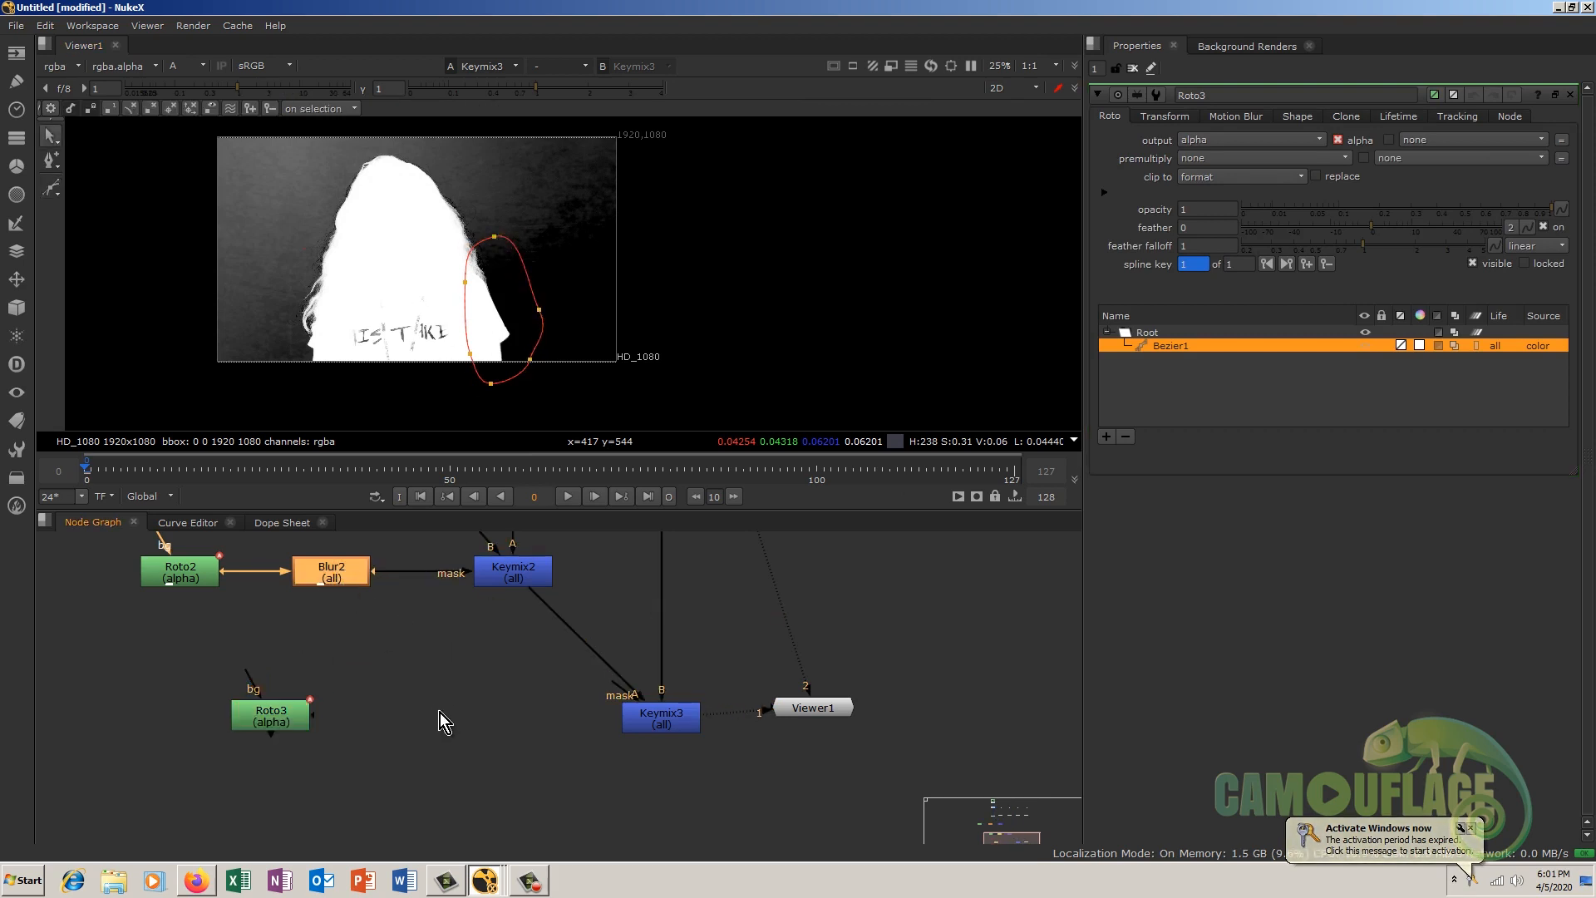
{"action": "left_click", "coordinate": [442, 715]}
{"action": "key", "text": "ctrl+v"}
{"action": "left_click_drag", "start_coordinate": [618, 689], "coordinate": [283, 727]}
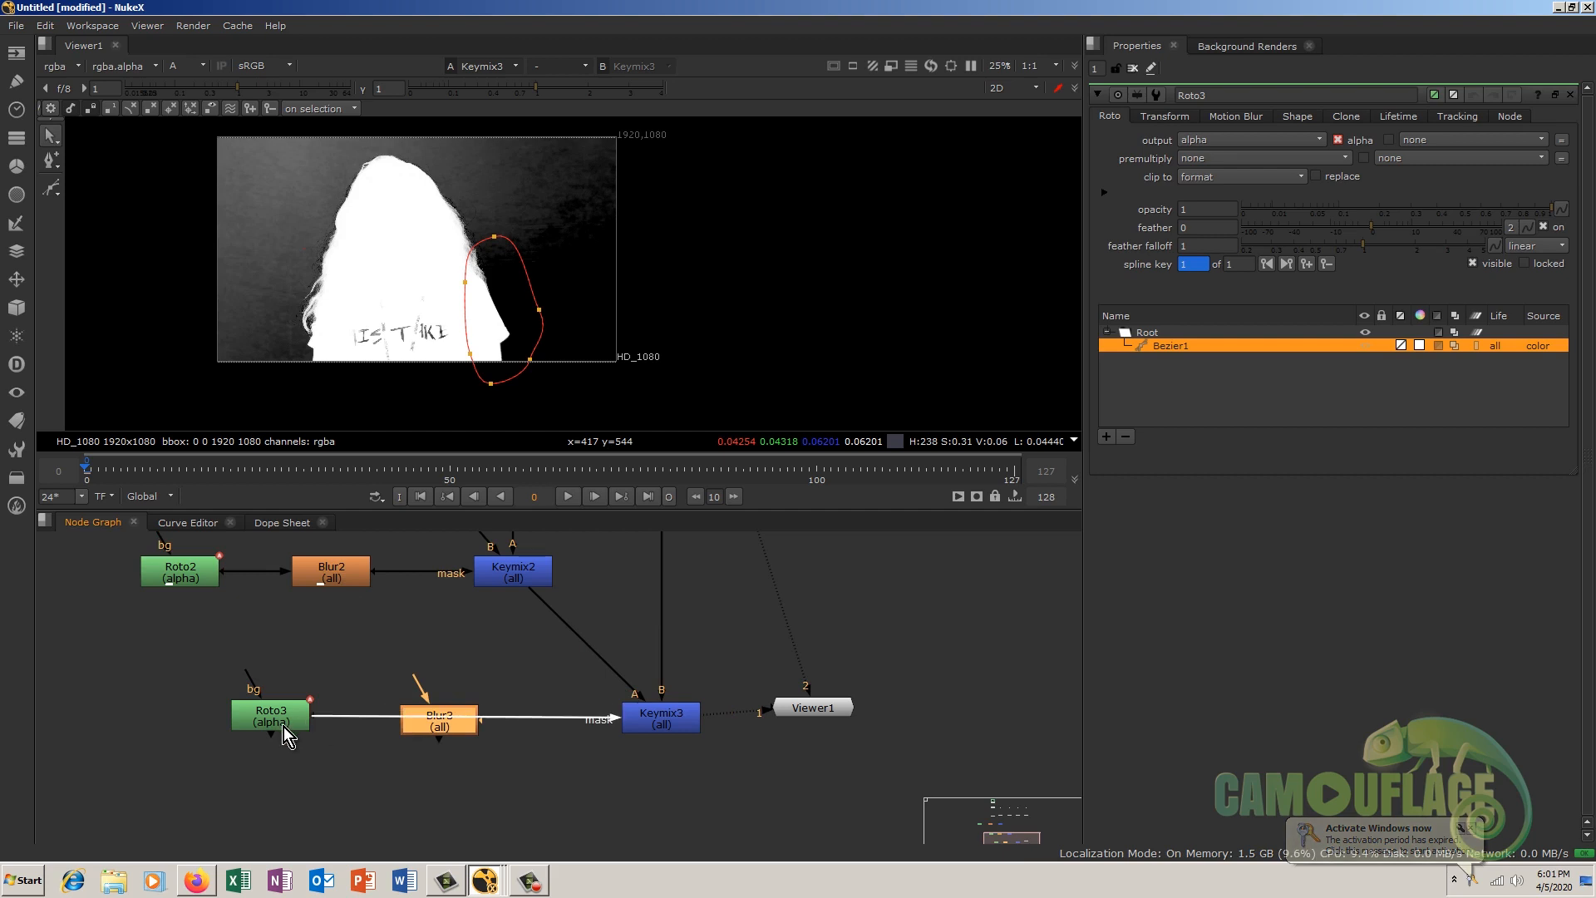
{"action": "mouse_move", "coordinate": [431, 727]}
{"action": "left_mouse_down"}
{"action": "mouse_move", "coordinate": [436, 757]}
{"action": "mouse_move", "coordinate": [424, 721]}
{"action": "mouse_move", "coordinate": [451, 729]}
{"action": "mouse_move", "coordinate": [455, 712]}
{"action": "left_mouse_up"}
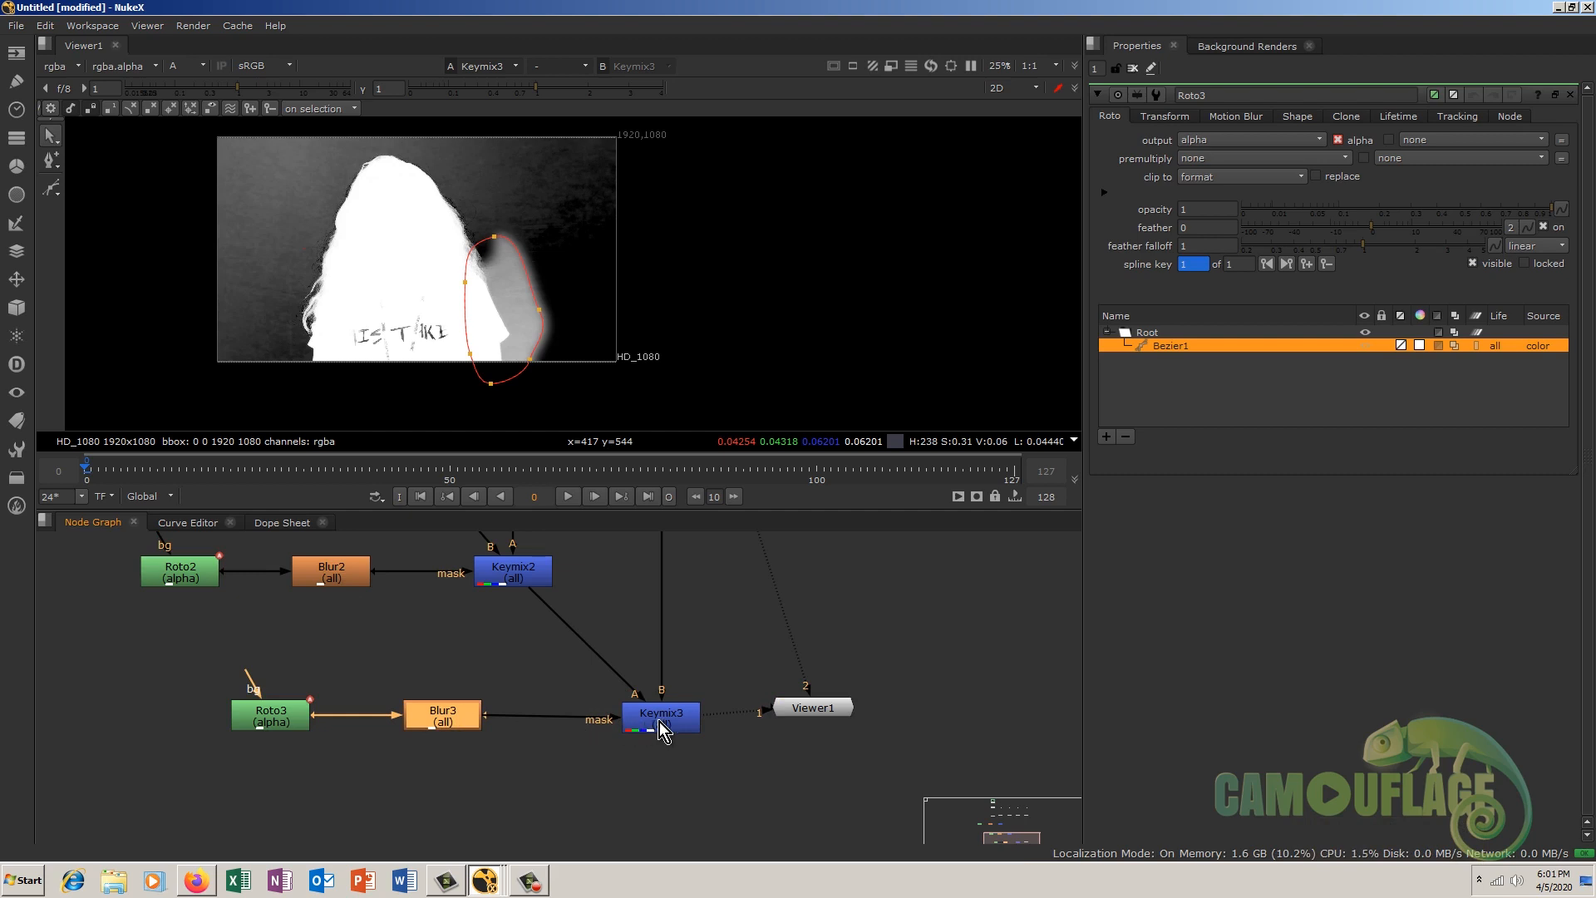
Step: Compare the matte of Keymix2 with the matte of Keylight3
{"action": "scroll", "coordinate": [617, 630], "scroll_direction": "down", "scroll_amount": 2}
{"action": "left_click", "coordinate": [551, 590]}
{"action": "key", "text": "1"}
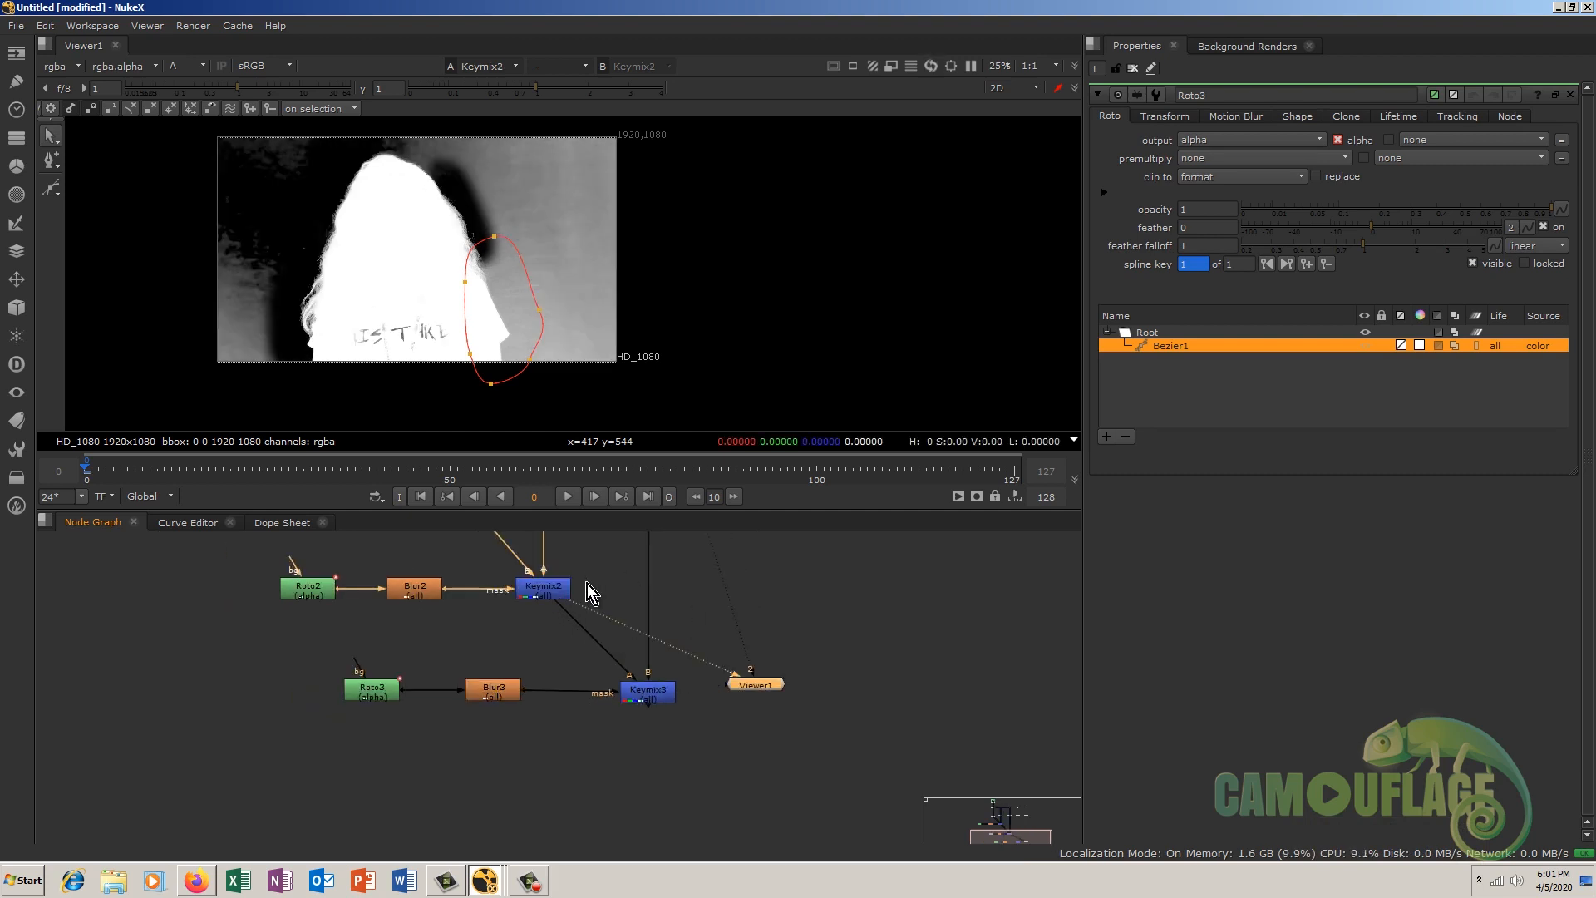
{"action": "middle_click_drag", "start_coordinate": [611, 576], "coordinate": [609, 740]}
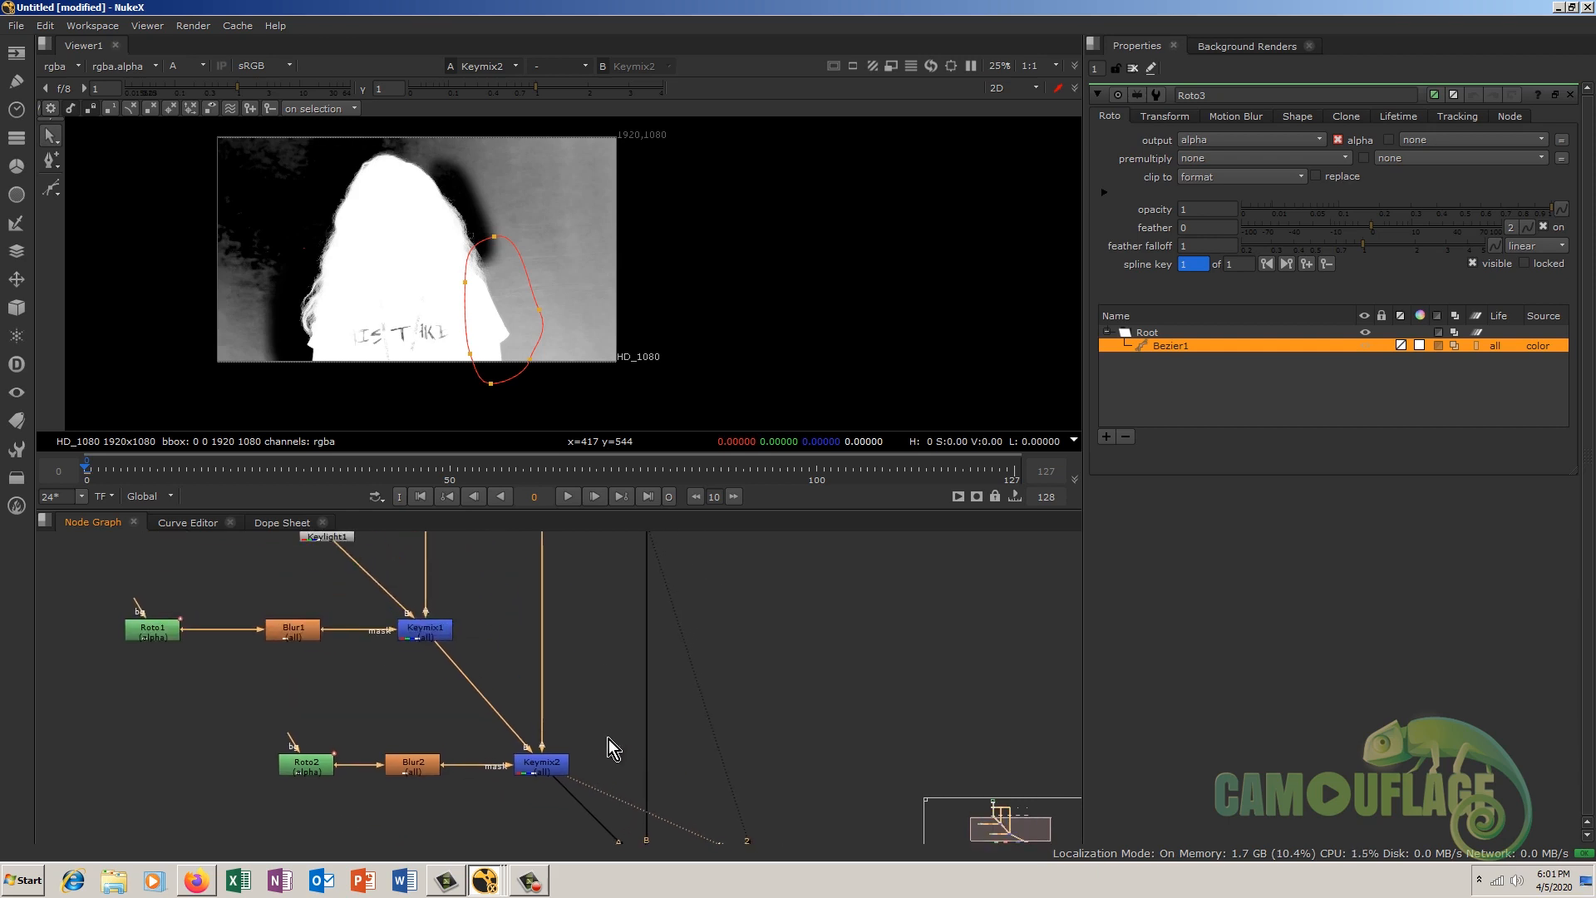
{"action": "mouse_move", "coordinate": [595, 631]}
{"action": "middle_mouse_down"}
{"action": "mouse_move", "coordinate": [601, 747]}
{"action": "mouse_move", "coordinate": [605, 609]}
{"action": "middle_mouse_up"}
{"action": "left_click", "coordinate": [564, 656]}
{"action": "key", "text": "1"}
Step: Swap Keymix3's inputs so that B takes Keymix2 and A takes Keylight4, and view Keymix3
{"action": "left_click_drag", "start_coordinate": [622, 799], "coordinate": [660, 790]}
{"action": "left_click_drag", "start_coordinate": [556, 745], "coordinate": [637, 546]}
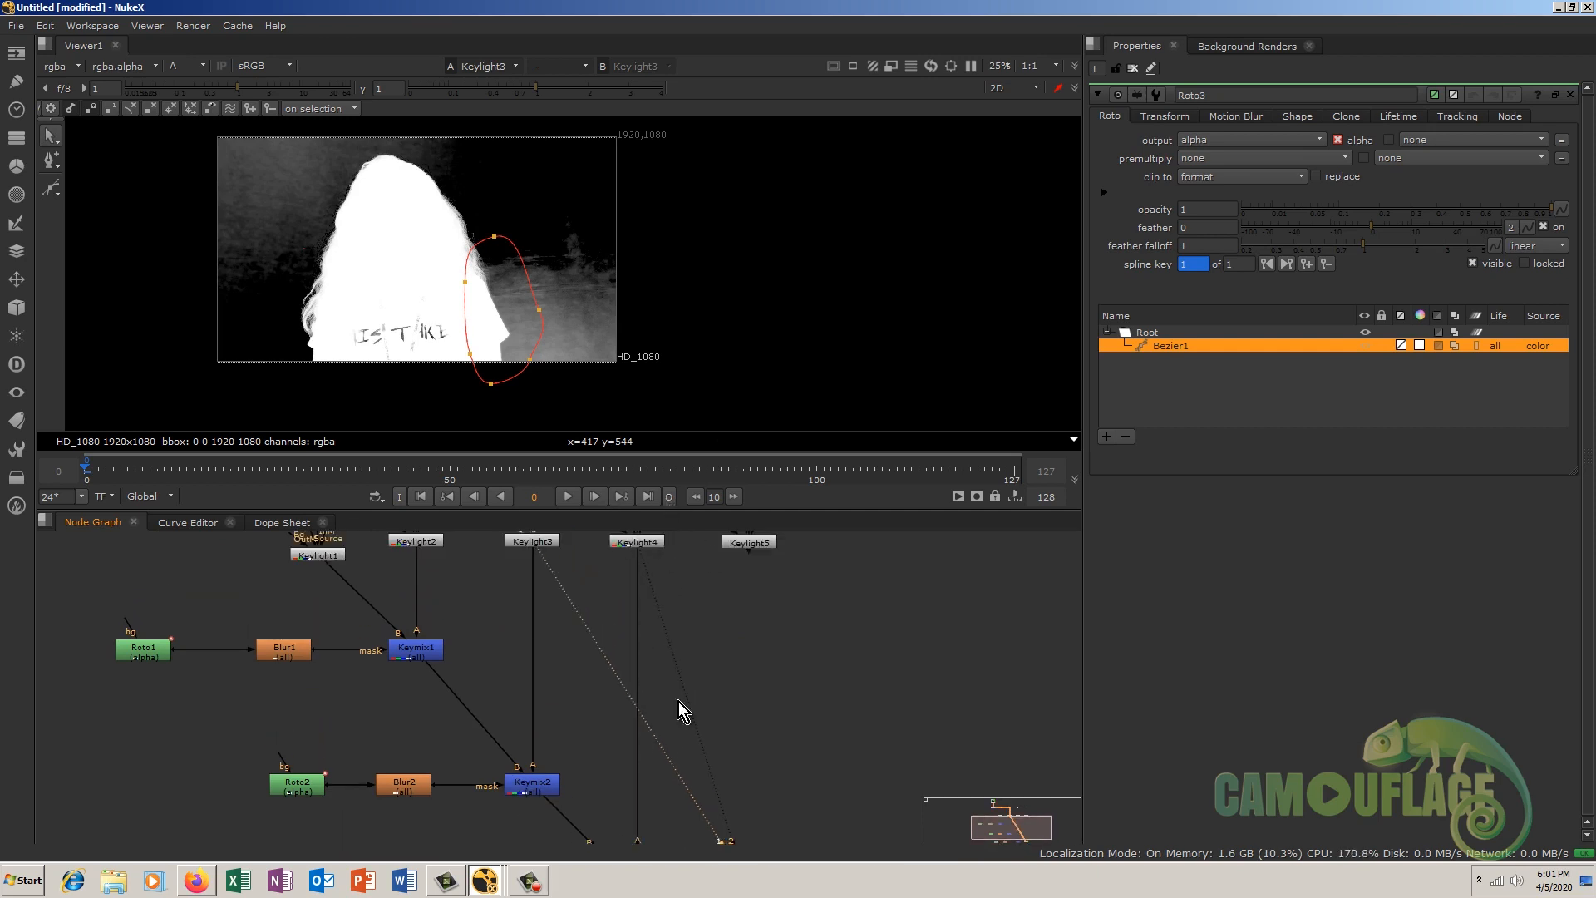
{"action": "middle_click_drag", "start_coordinate": [684, 752], "coordinate": [665, 585]}
{"action": "left_click", "coordinate": [634, 728]}
{"action": "key", "text": "1"}
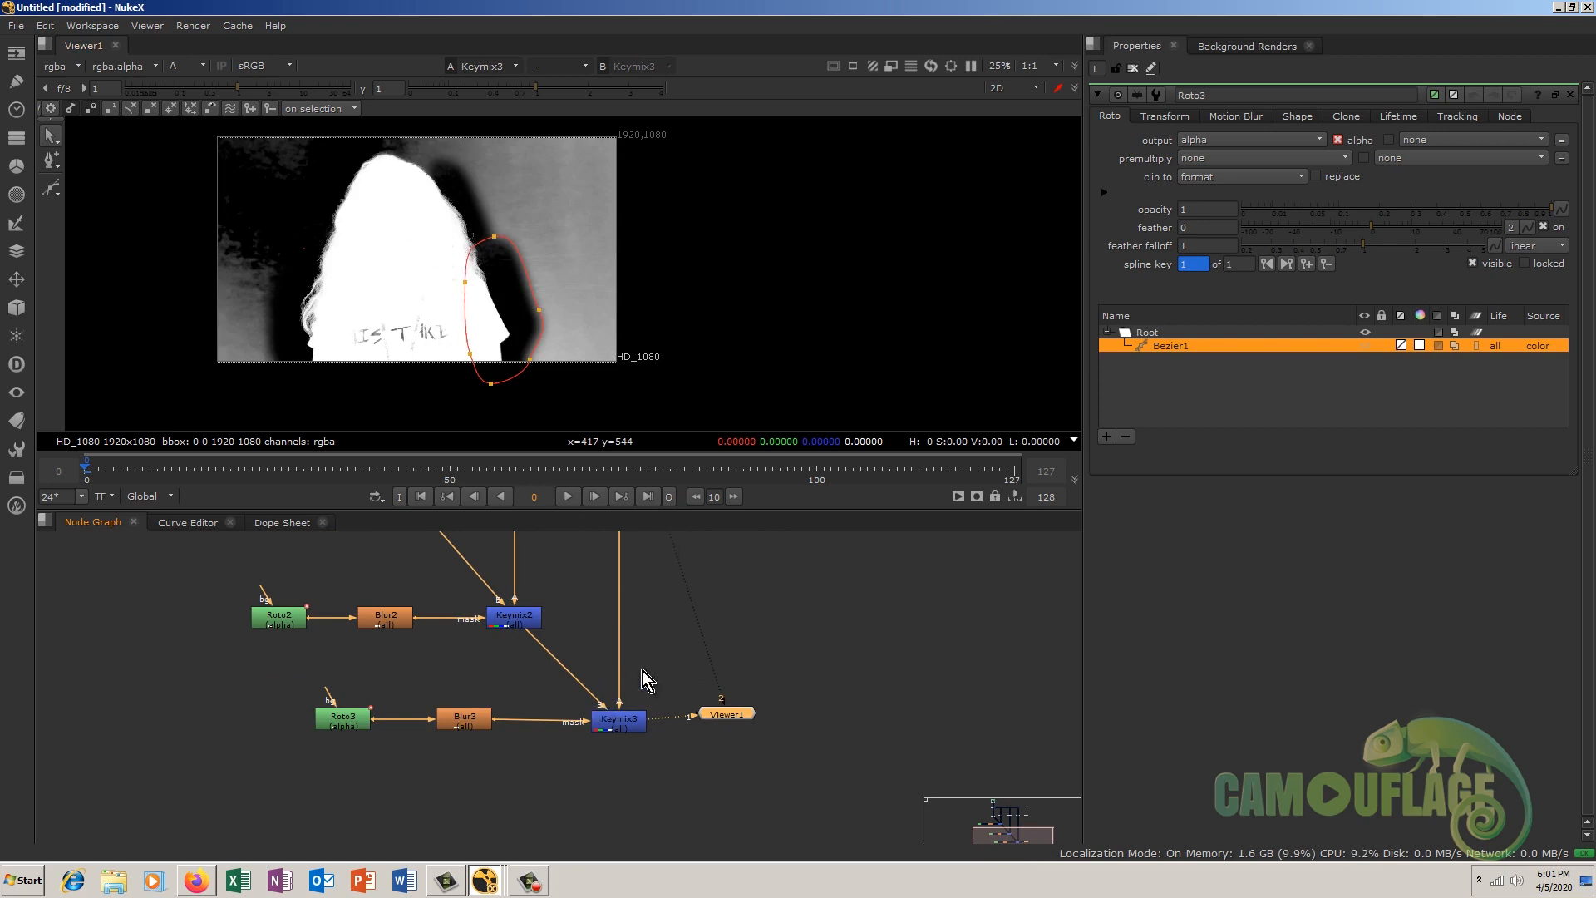
Step: Paste a copy of Keymix3, connect its B input to Keymix3 and its A input to Keylight5, and place it beneath Keylight5
{"action": "scroll", "coordinate": [735, 657], "scroll_direction": "down", "scroll_amount": 4}
{"action": "left_click_drag", "start_coordinate": [614, 780], "coordinate": [625, 840]}
{"action": "left_click", "coordinate": [772, 689]}
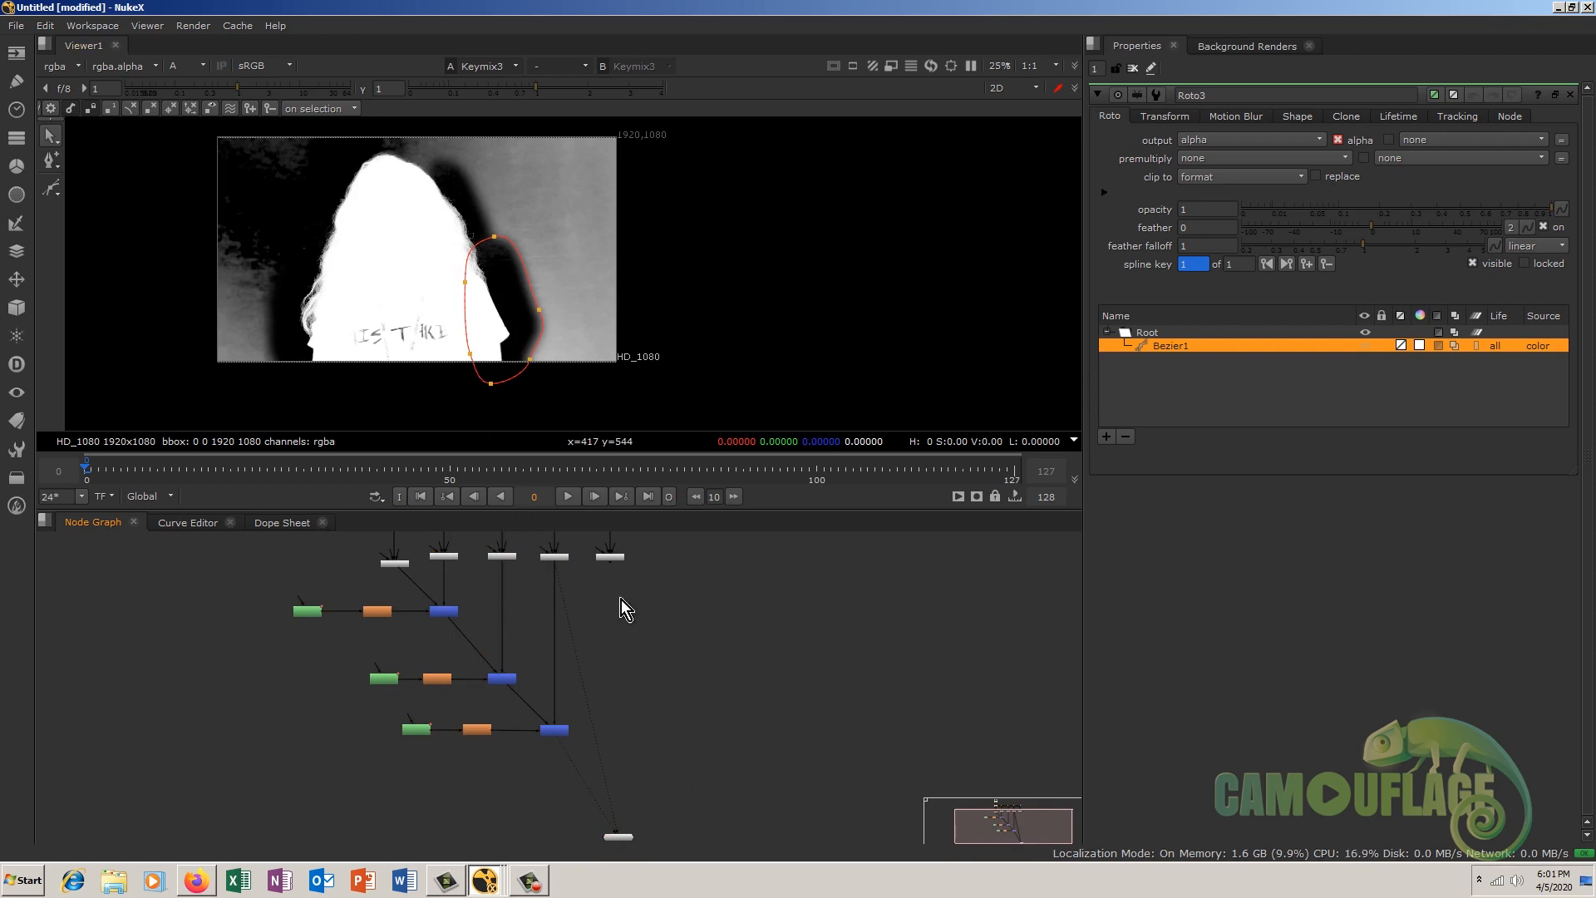
{"action": "left_click", "coordinate": [558, 731]}
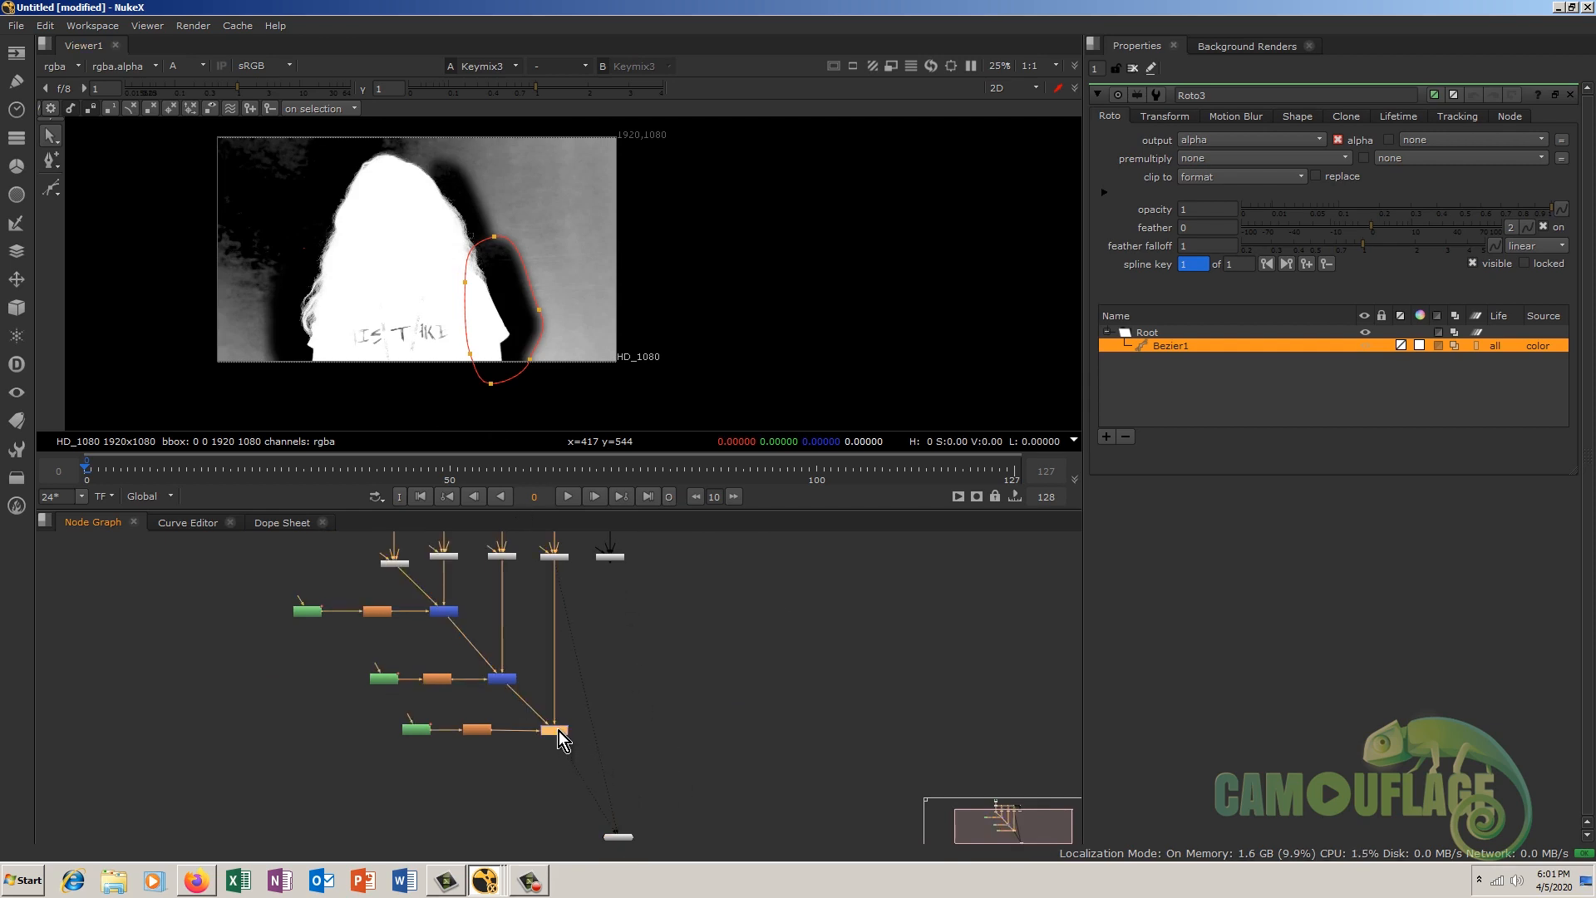
{"action": "left_click", "coordinate": [640, 747]}
{"action": "key", "text": "ctrl+v"}
{"action": "scroll", "coordinate": [639, 766], "scroll_direction": "up", "scroll_amount": 3}
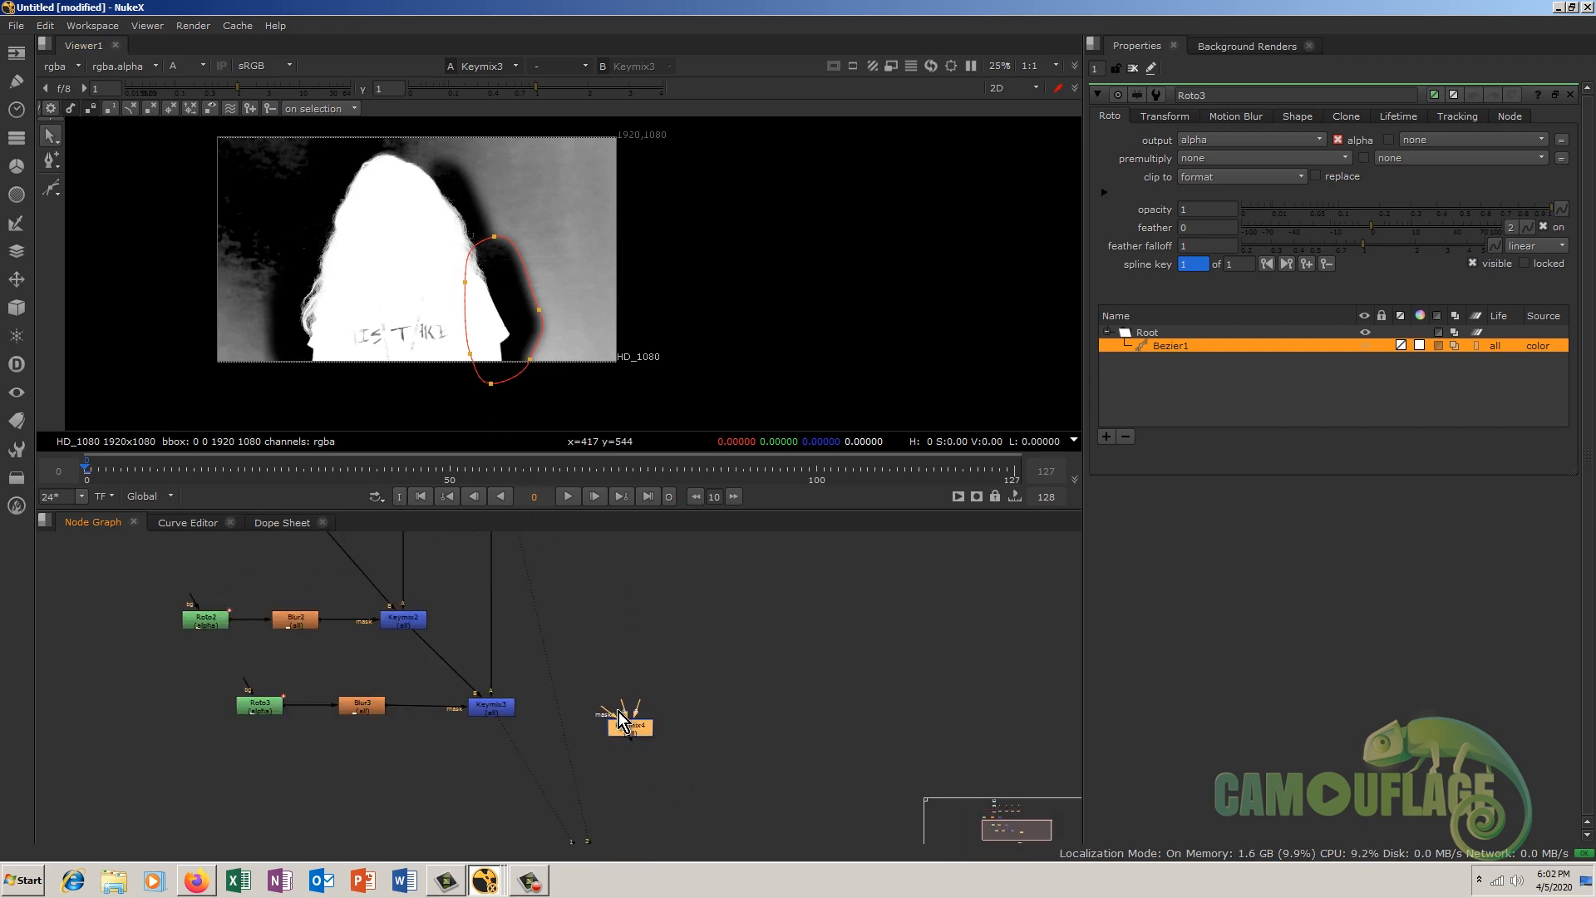
{"action": "left_click_drag", "start_coordinate": [637, 705], "coordinate": [477, 701]}
{"action": "left_click_drag", "start_coordinate": [619, 706], "coordinate": [585, 581]}
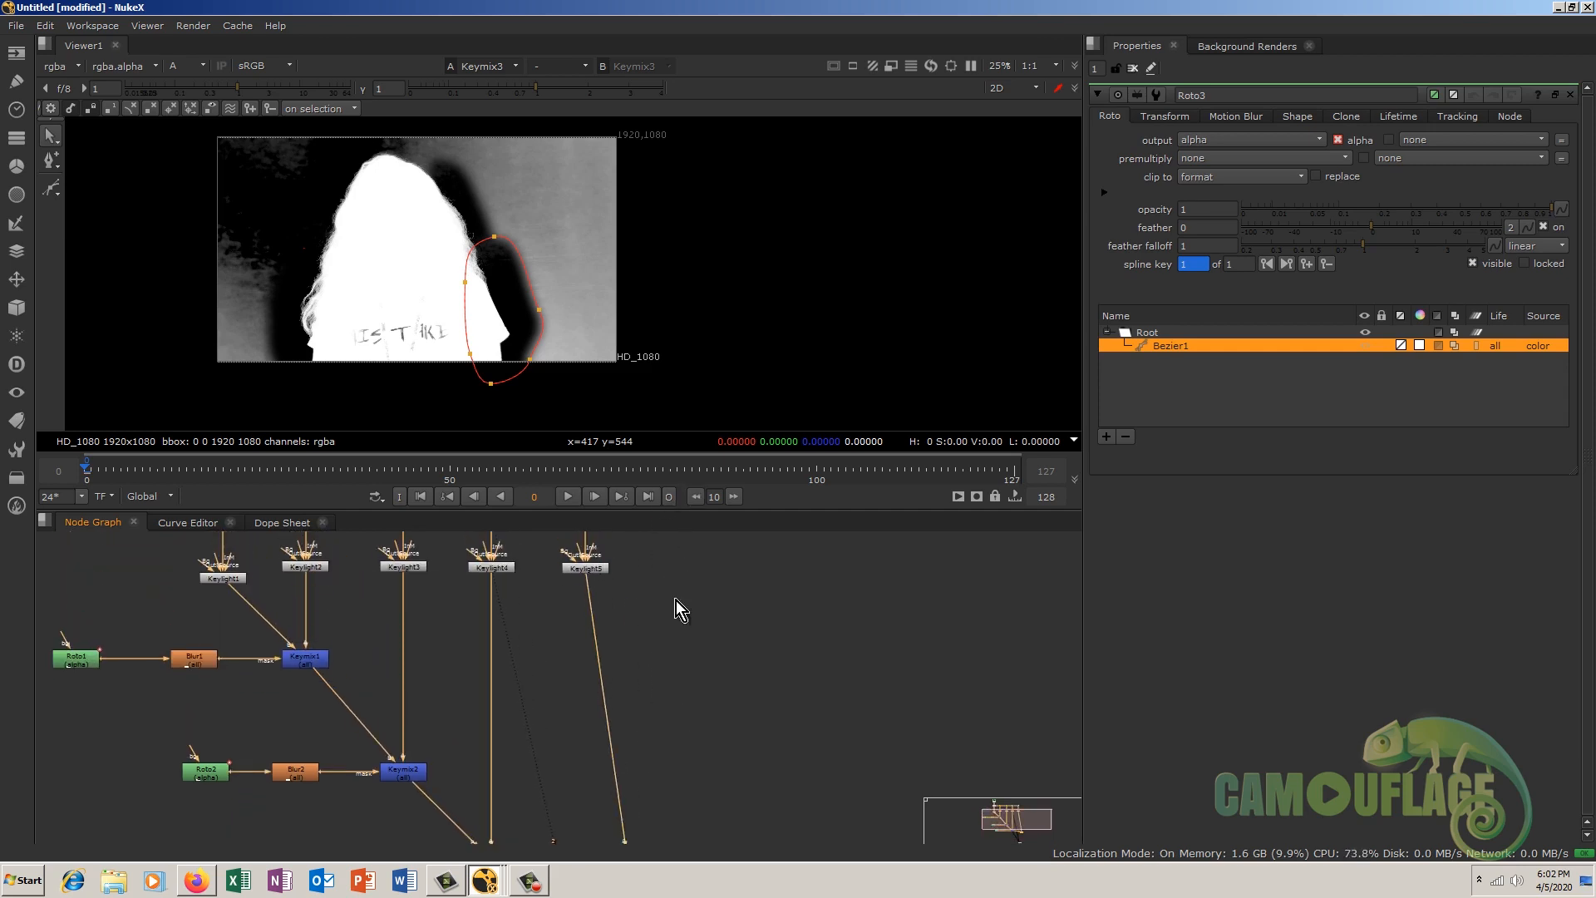
{"action": "left_click_drag", "start_coordinate": [619, 747], "coordinate": [576, 750]}
Step: View the alpha matte of Keylight5
{"action": "middle_click_drag", "start_coordinate": [667, 698], "coordinate": [660, 870]}
{"action": "left_click", "coordinate": [581, 613]}
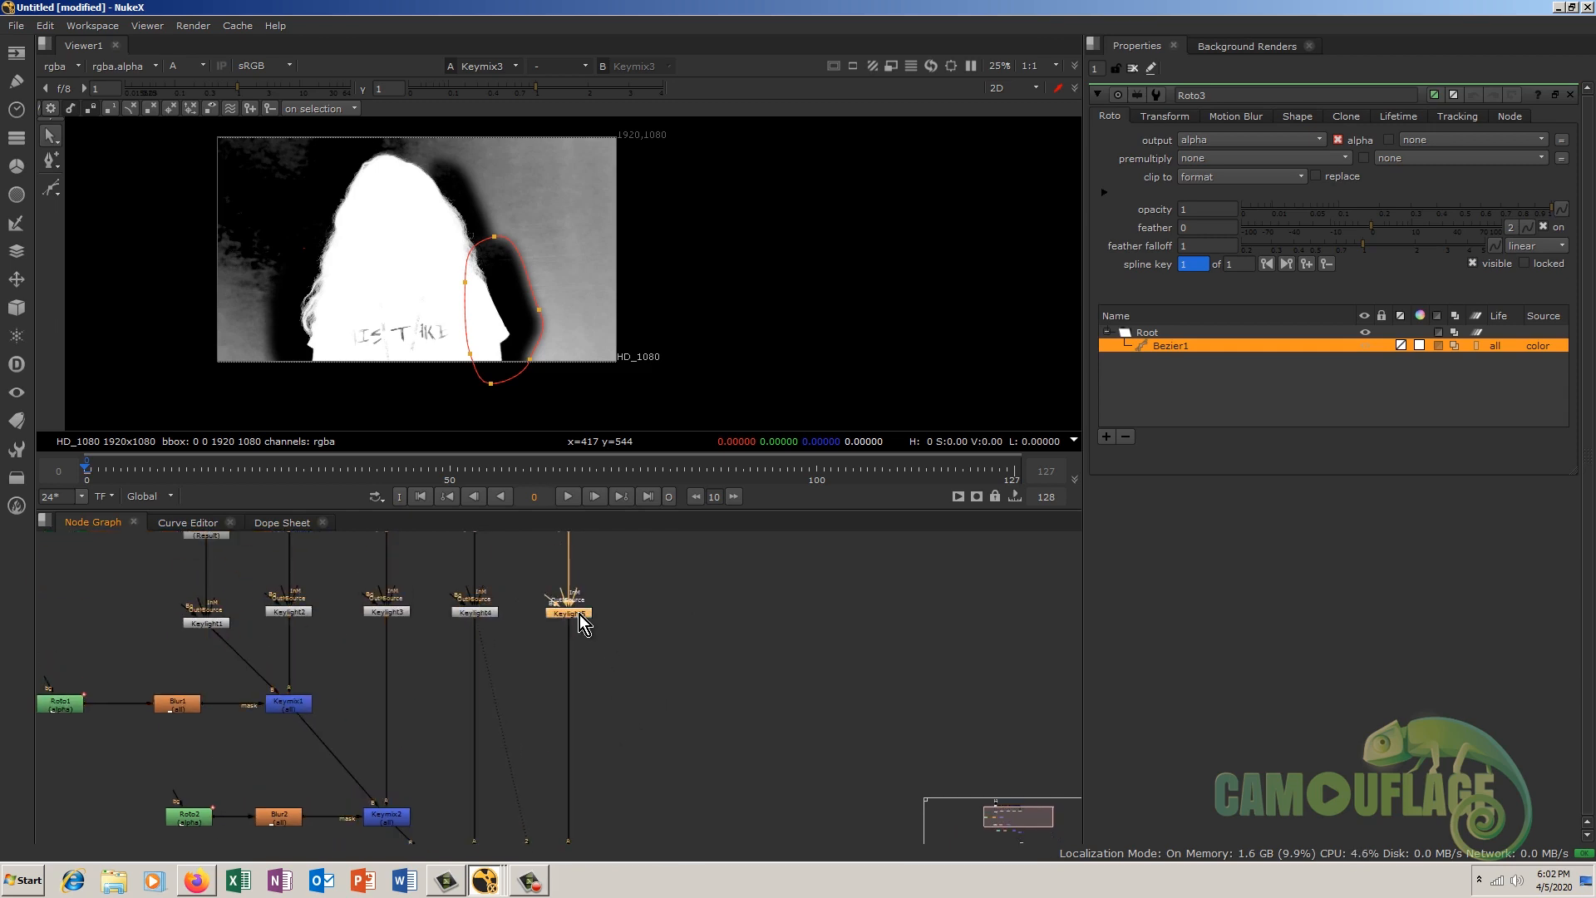
{"action": "key", "text": "1"}
Step: Move Keymix4 lower beneath Keylight5 and shift Viewer1 away from it to free space in the node graph
{"action": "left_click", "coordinate": [597, 671]}
{"action": "middle_click_drag", "start_coordinate": [712, 634], "coordinate": [722, 431]}
{"action": "left_click_drag", "start_coordinate": [584, 733], "coordinate": [583, 811]}
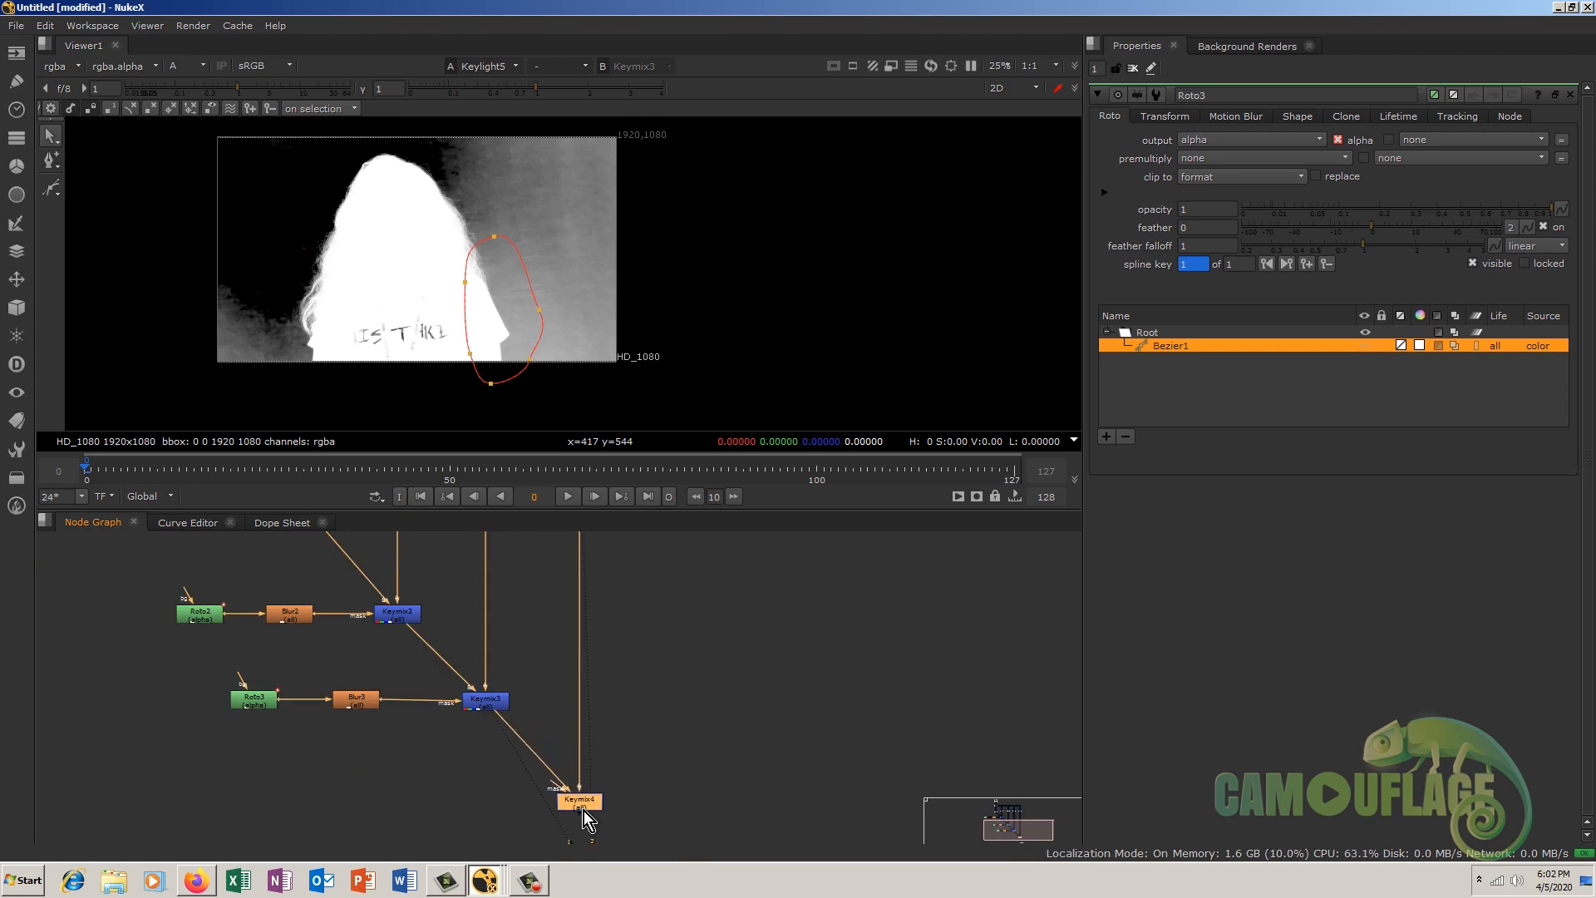
{"action": "middle_click_drag", "start_coordinate": [679, 786], "coordinate": [720, 591]}
{"action": "left_click_drag", "start_coordinate": [623, 669], "coordinate": [774, 714]}
Step: Create a Roto node beside Keymix4 and draw a closed Bezier around the top of the head
{"action": "middle_click_drag", "start_coordinate": [546, 707], "coordinate": [605, 795]}
{"action": "left_click", "coordinate": [531, 718]}
{"action": "key", "text": "o"}
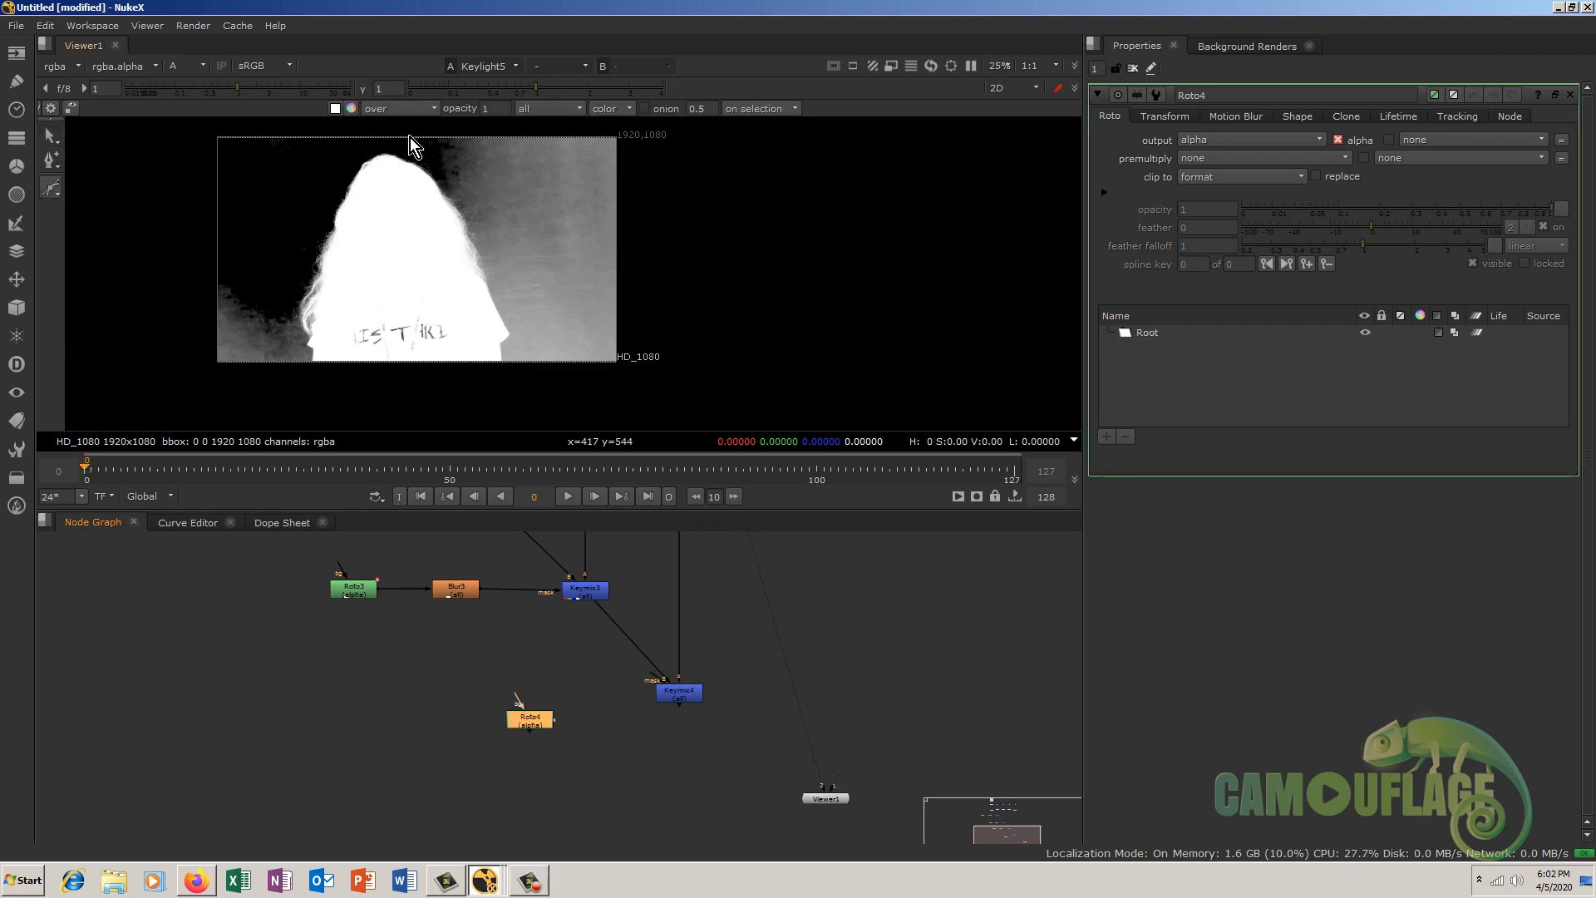
{"action": "left_click_drag", "start_coordinate": [358, 135], "coordinate": [354, 151]}
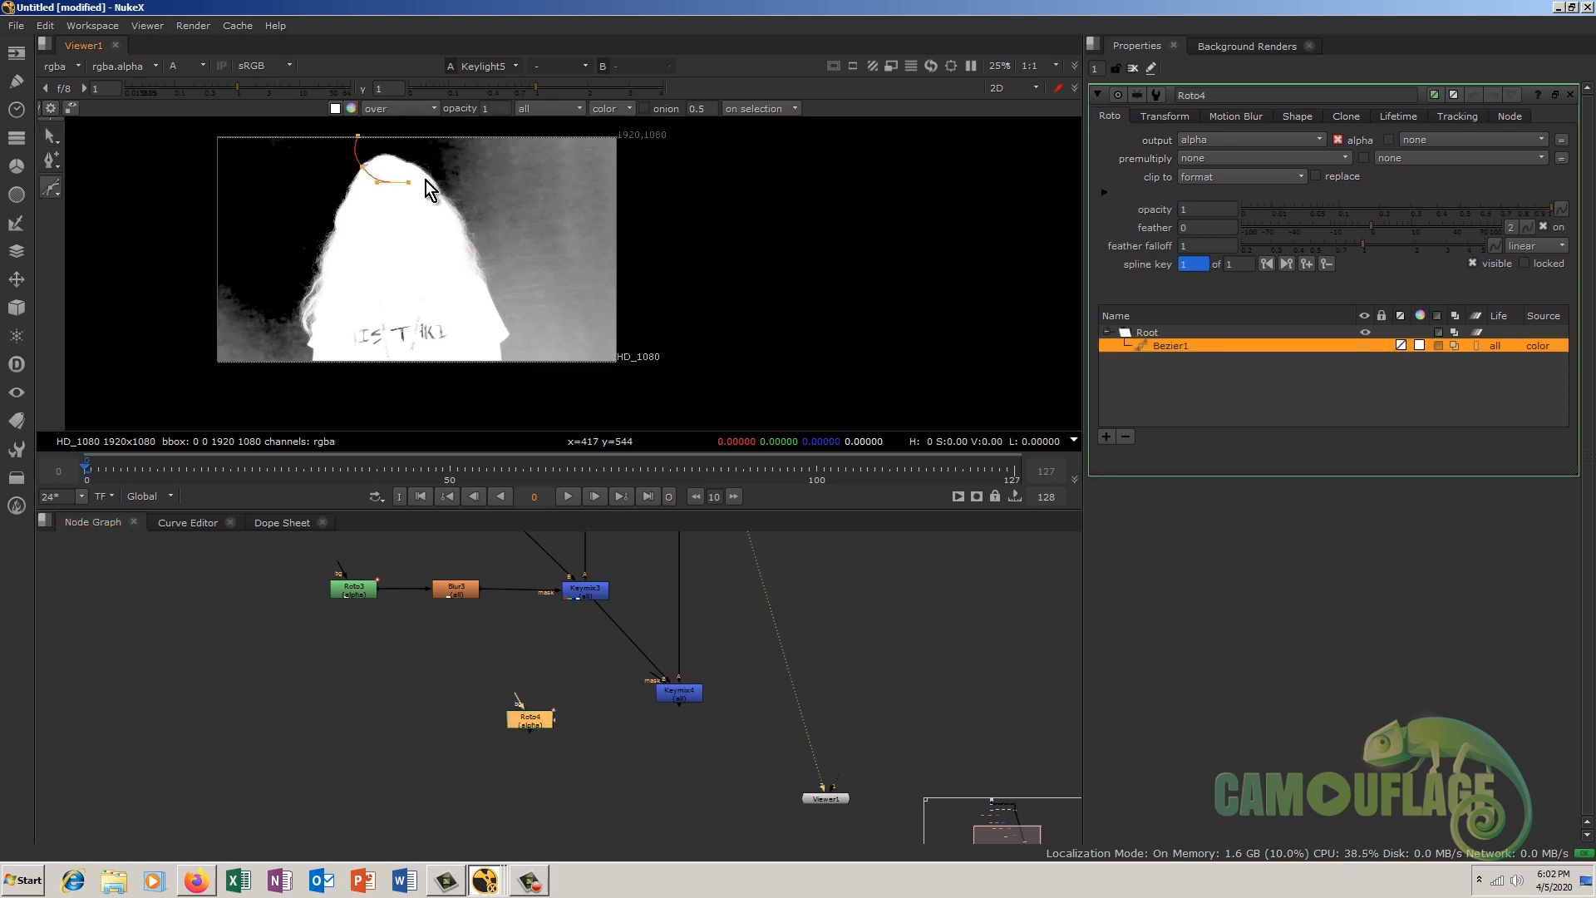
{"action": "left_click", "coordinate": [359, 137]}
Step: Connect Keymix4's mask input to Roto4 and view the matte of Keymix4
{"action": "left_click_drag", "start_coordinate": [652, 675], "coordinate": [479, 695]}
{"action": "left_click", "coordinate": [682, 694]}
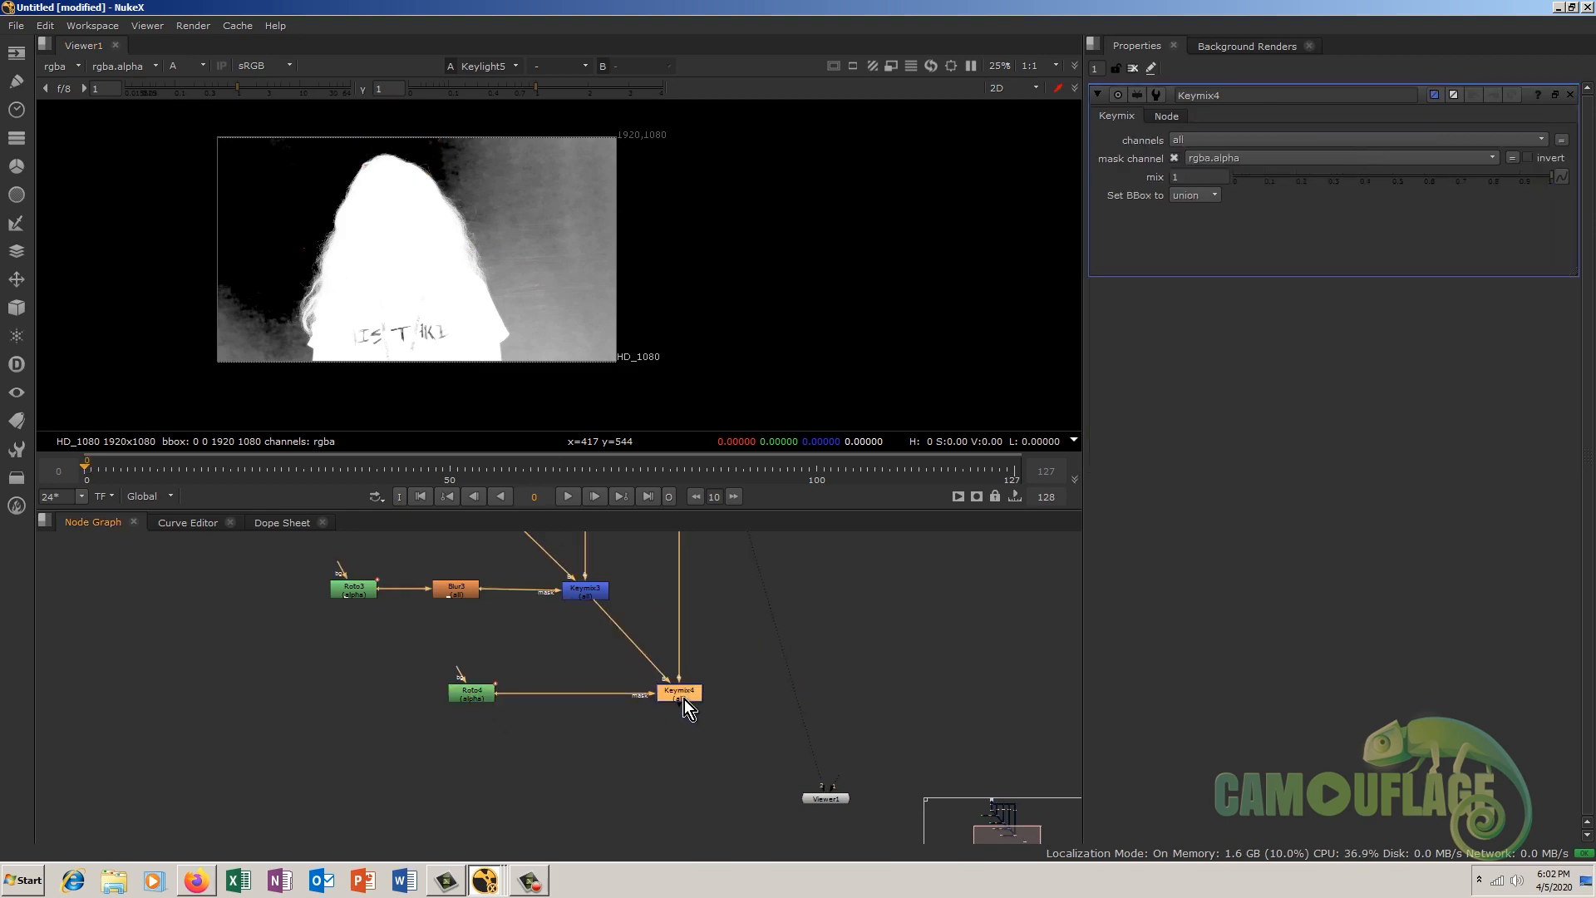
{"action": "key", "text": "1"}
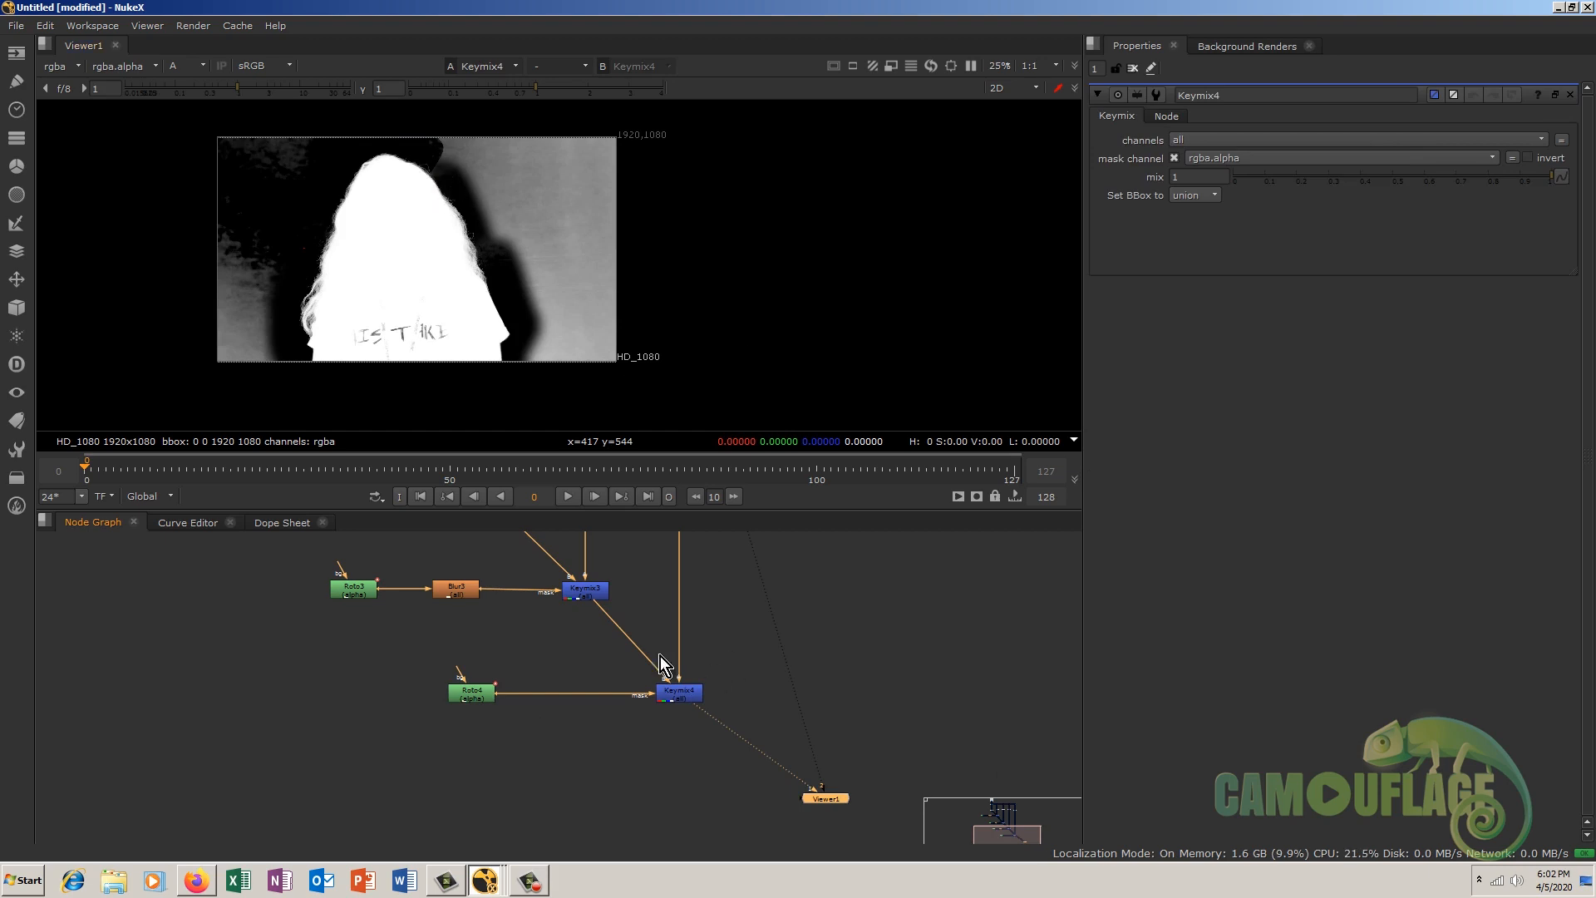
Step: Insert a Blur node of size 50 between Roto4 and Keymix4, line it up and open its properties
{"action": "left_click", "coordinate": [454, 589]}
{"action": "left_click", "coordinate": [480, 700]}
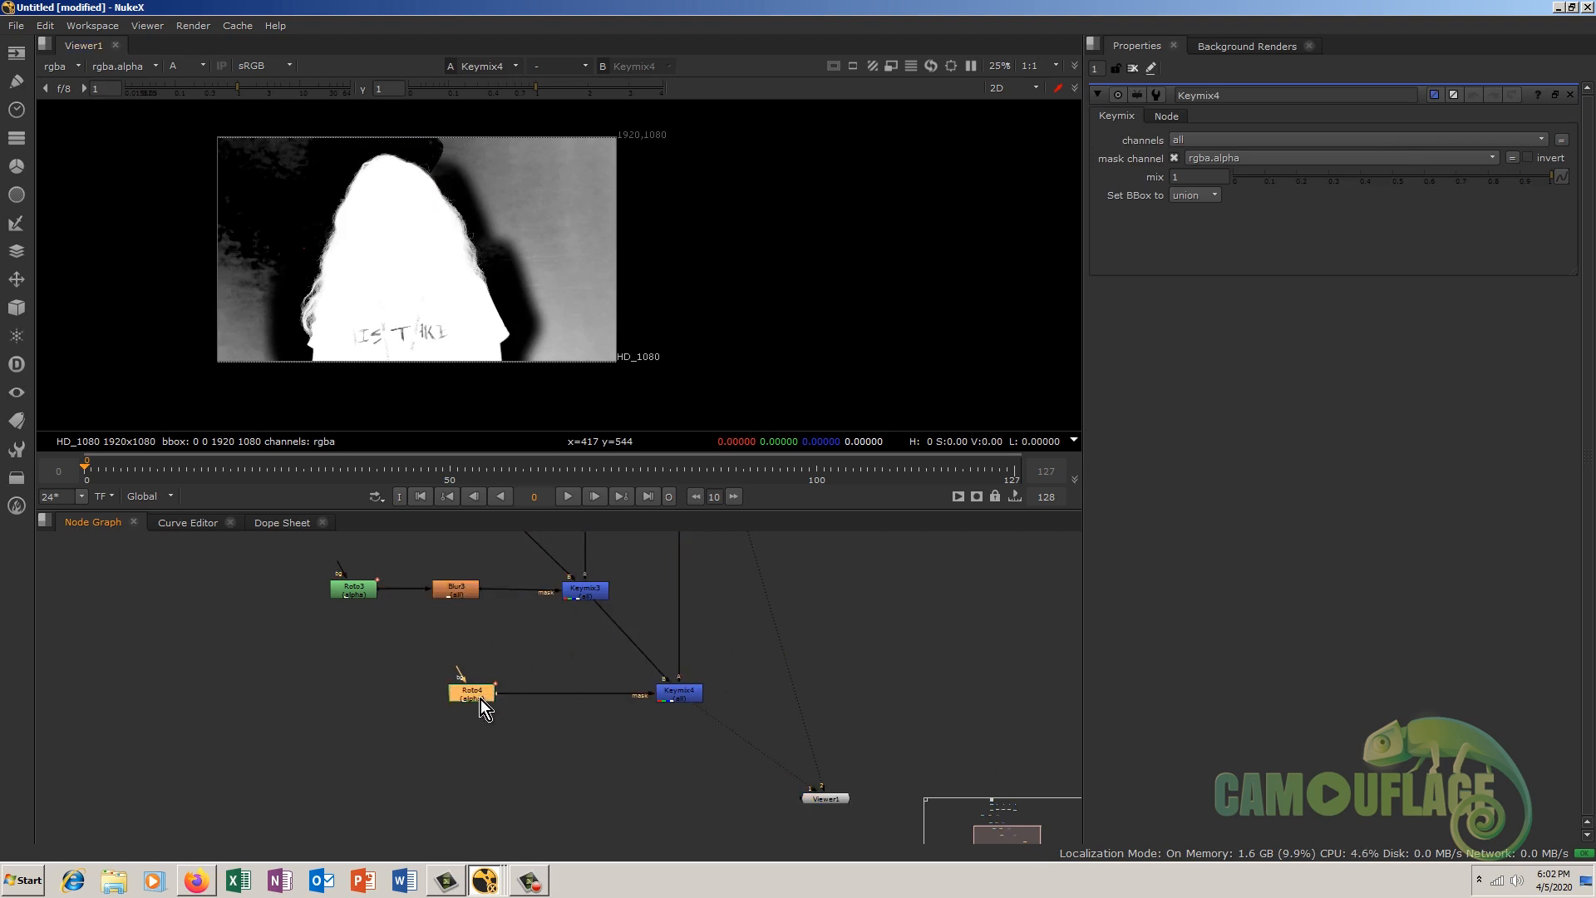
{"action": "key", "text": "b"}
{"action": "left_click_drag", "start_coordinate": [474, 720], "coordinate": [575, 702]}
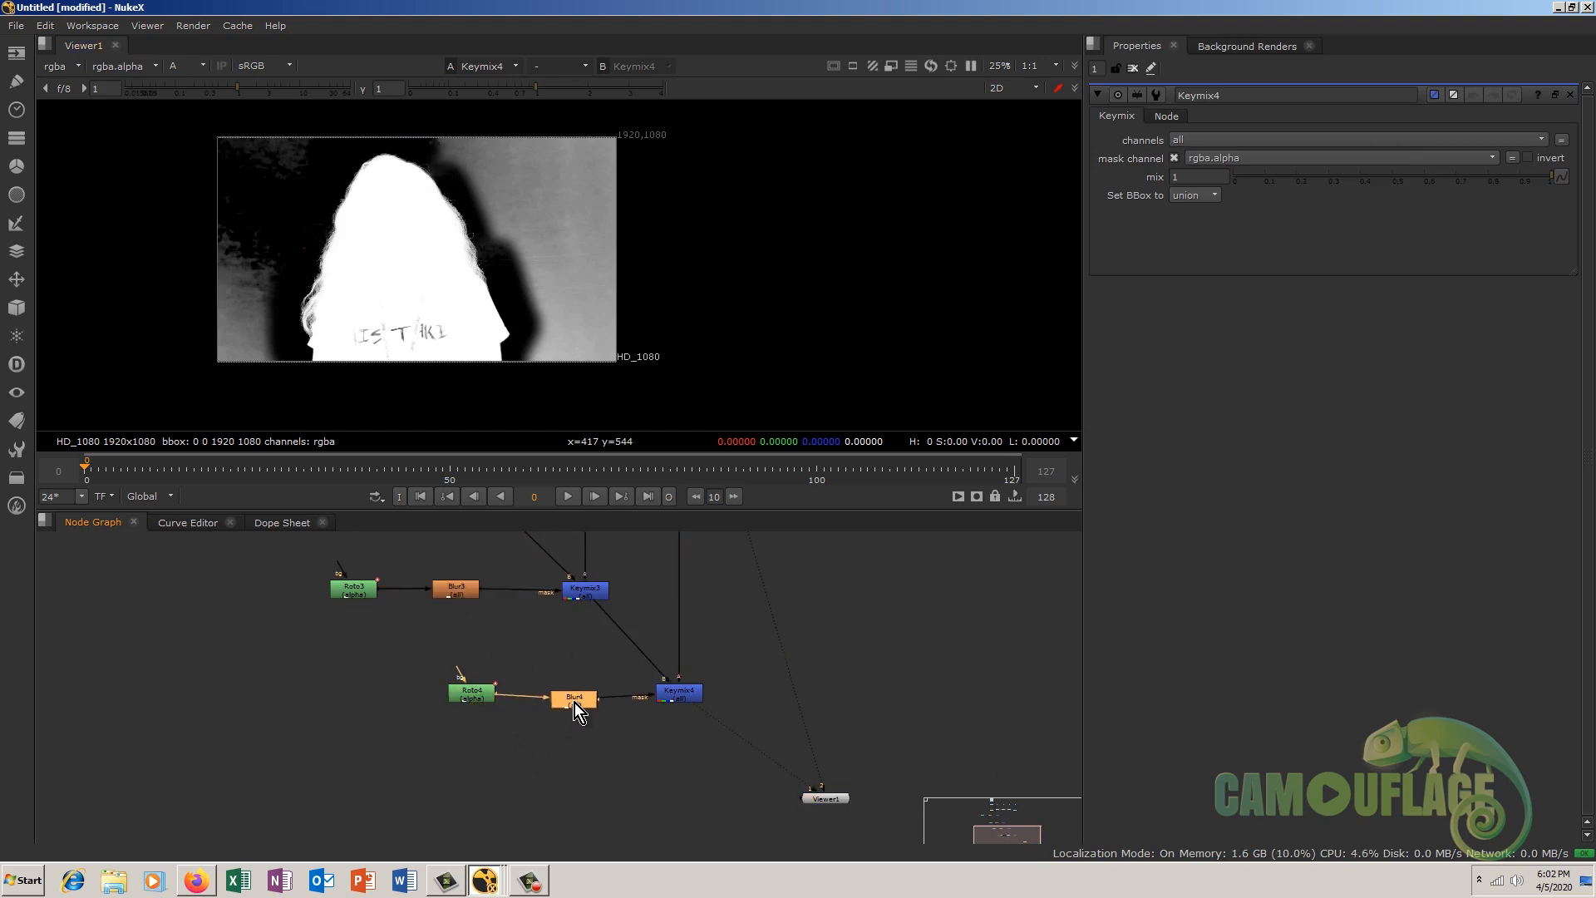
{"action": "double_click", "coordinate": [575, 701]}
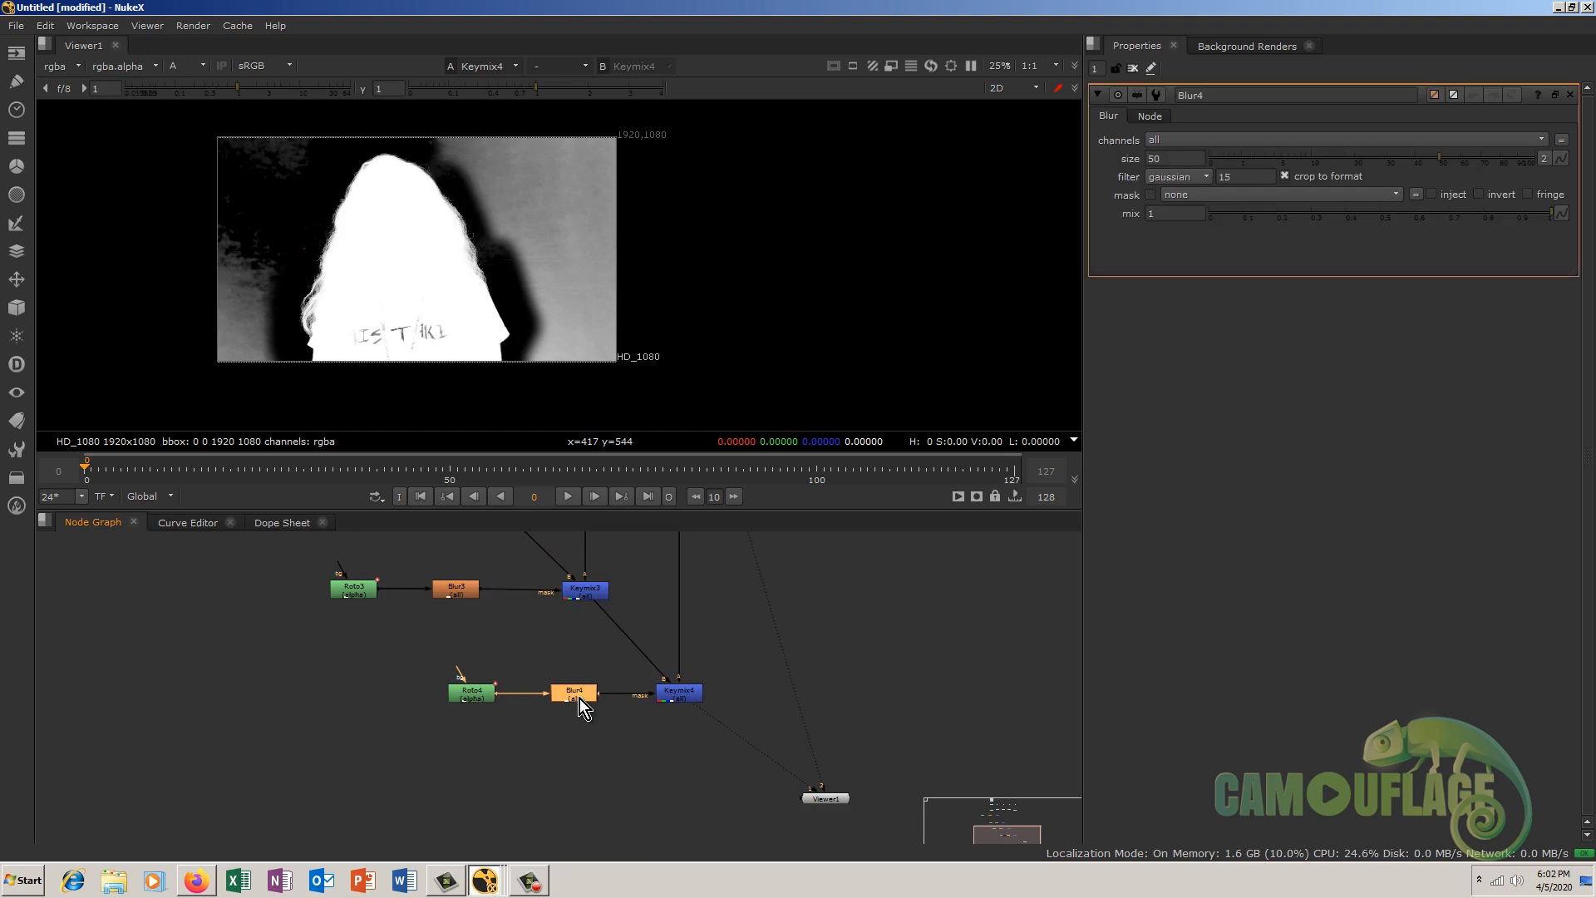
Step: Reshape the right-hand side of Roto4's Bezier around the top of the head
{"action": "left_click", "coordinate": [687, 697]}
{"action": "left_click", "coordinate": [746, 746]}
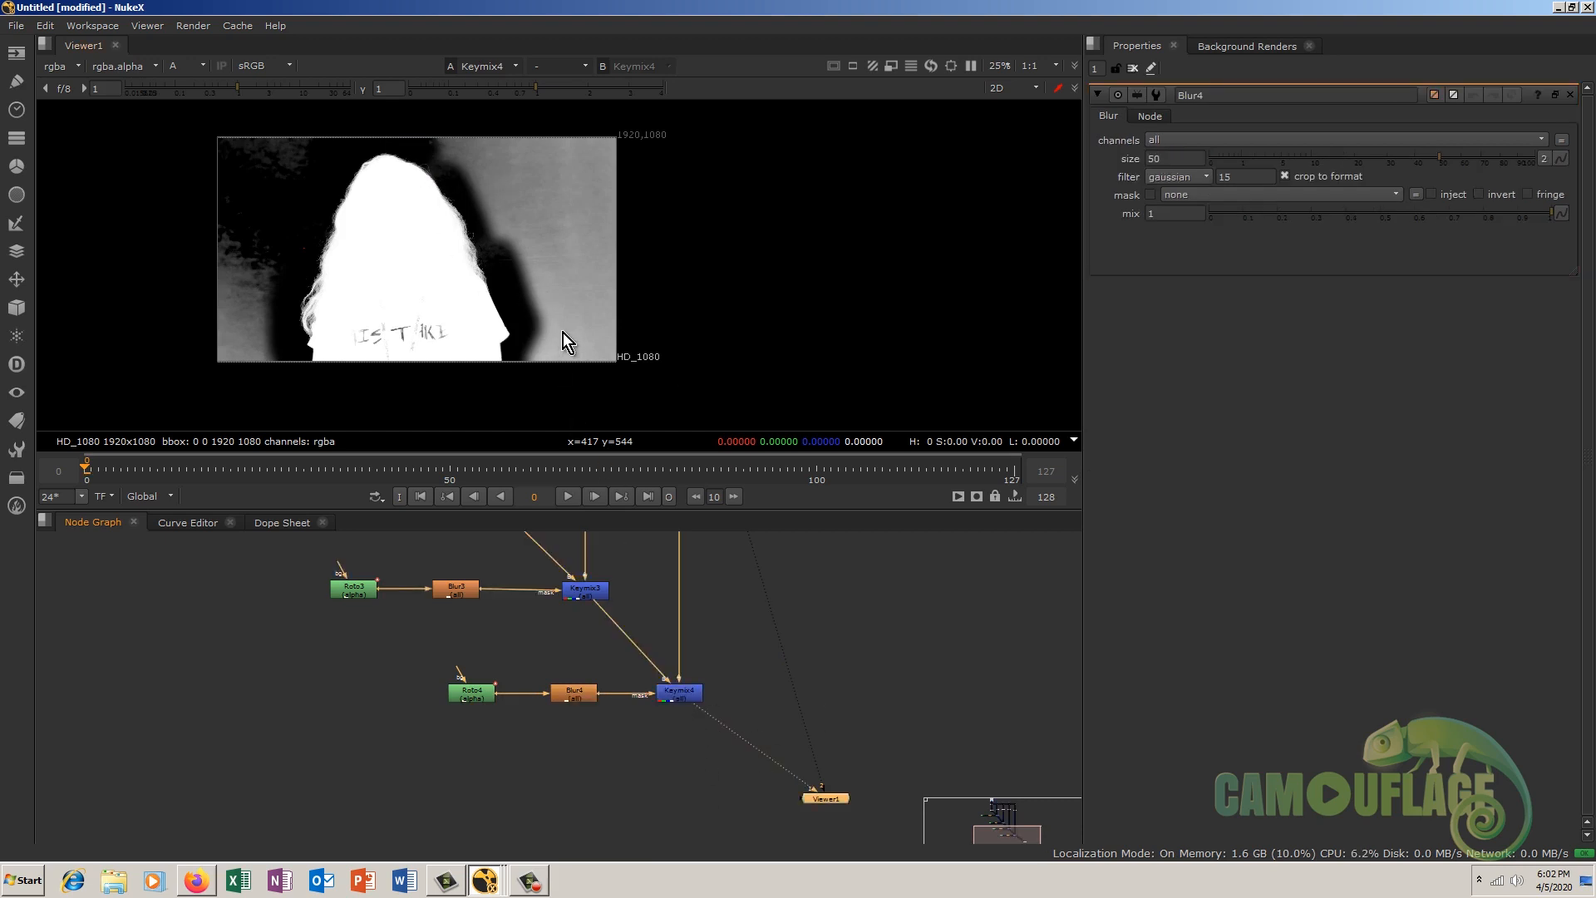
{"action": "double_click", "coordinate": [476, 694]}
{"action": "left_click_drag", "start_coordinate": [453, 121], "coordinate": [453, 153]}
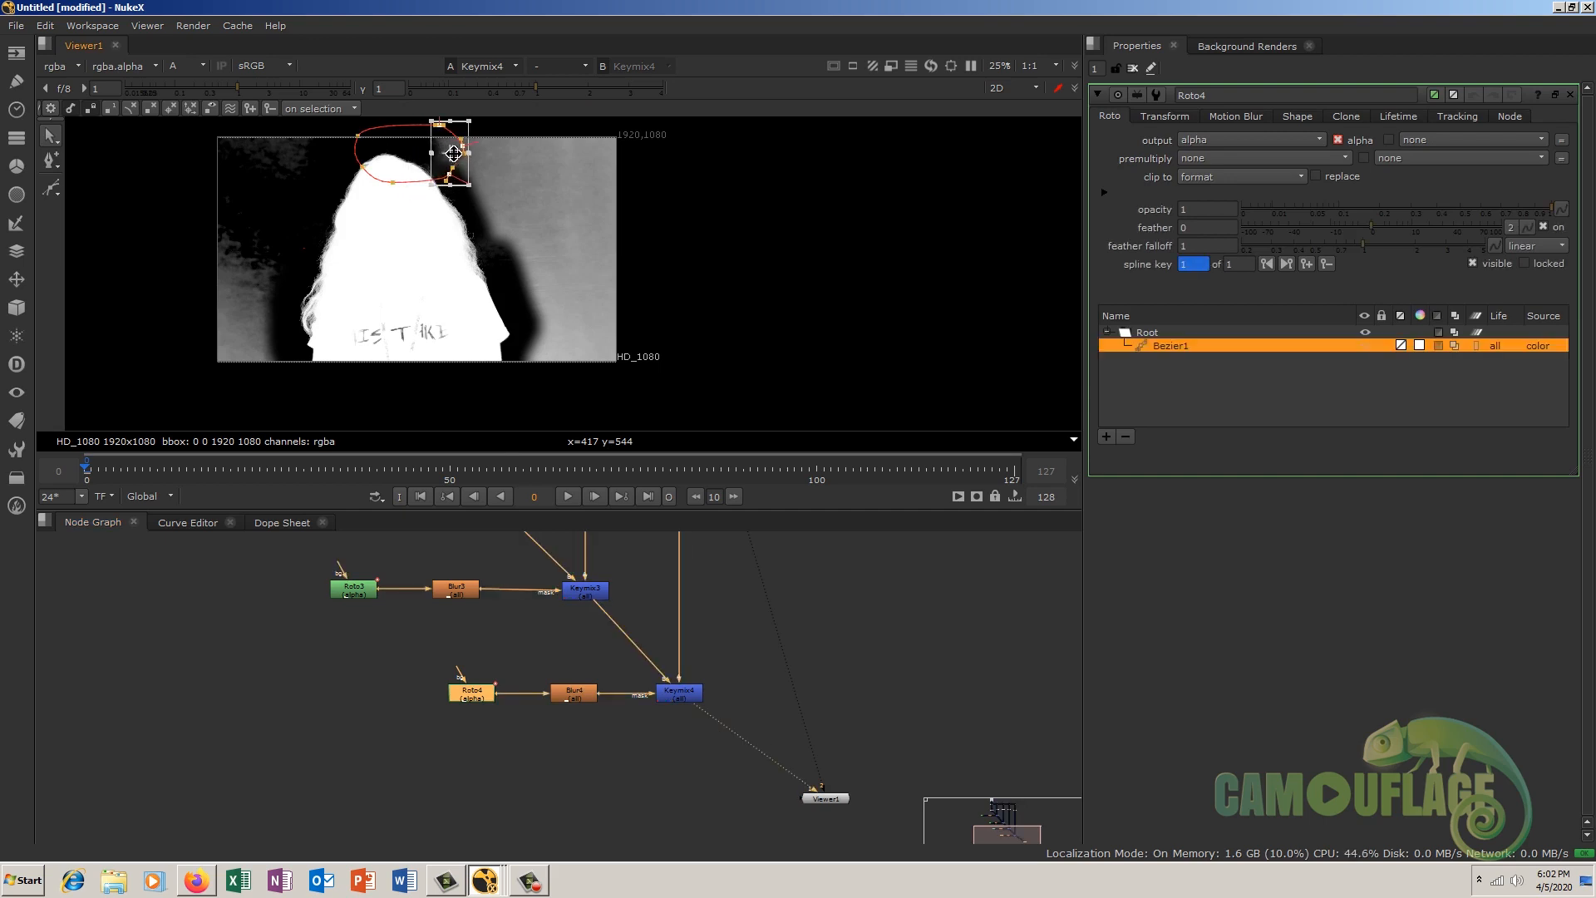
Step: Raise Keylight5's Screen Gain slightly in its third decimal place
{"action": "middle_click_drag", "start_coordinate": [742, 608], "coordinate": [715, 780]}
{"action": "double_click", "coordinate": [622, 620]}
{"action": "left_click", "coordinate": [1255, 194]}
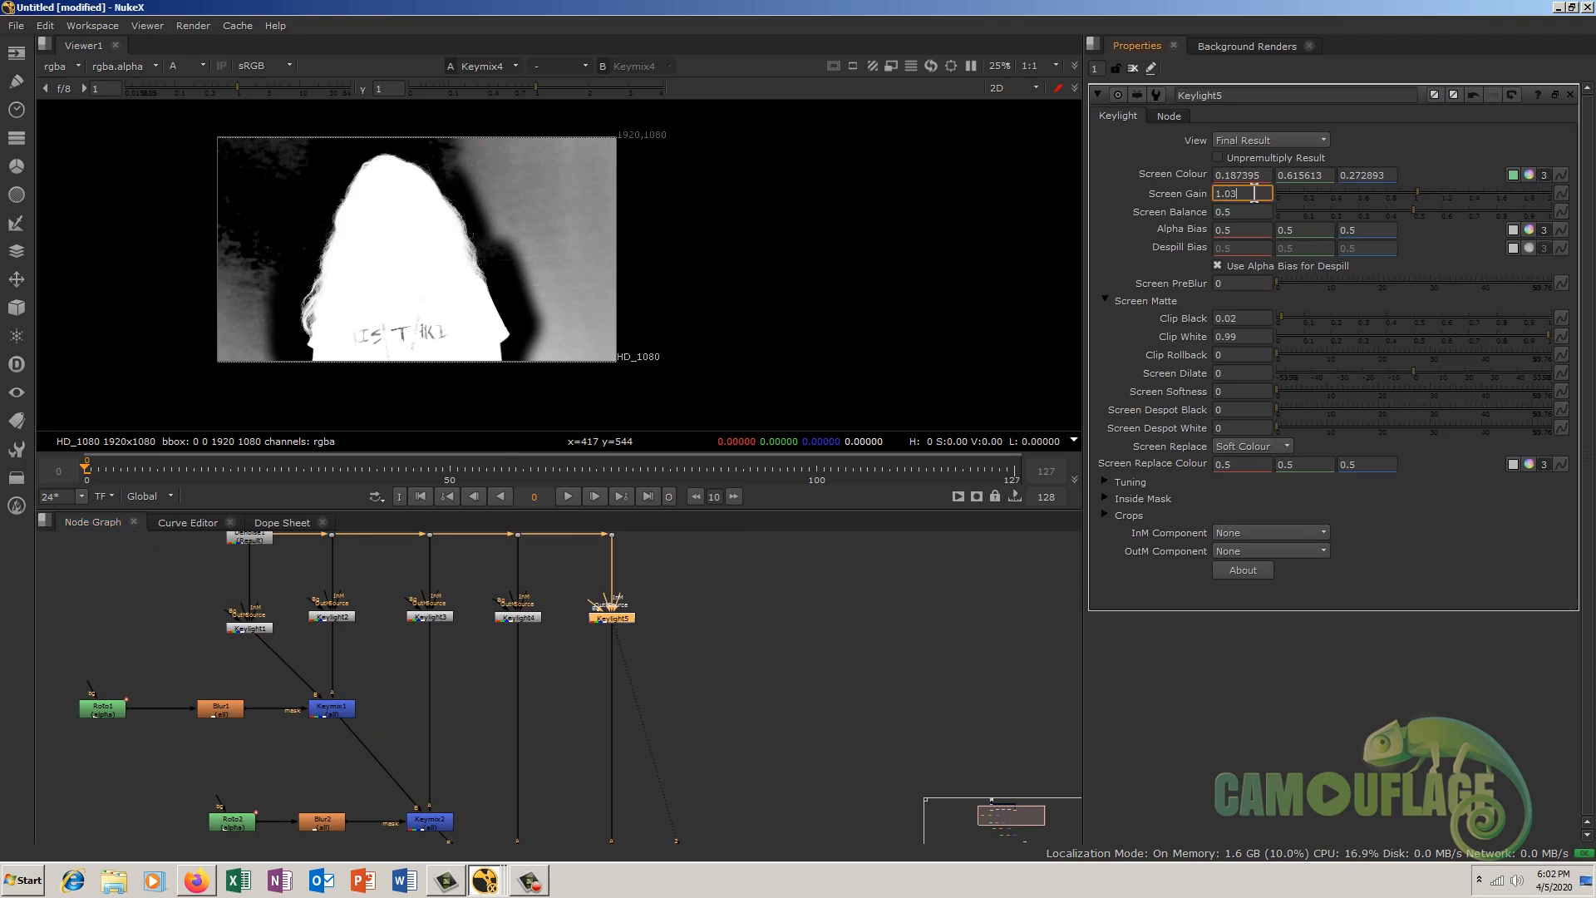
{"action": "type", "text": "7"}
{"action": "key", "text": "Up"}
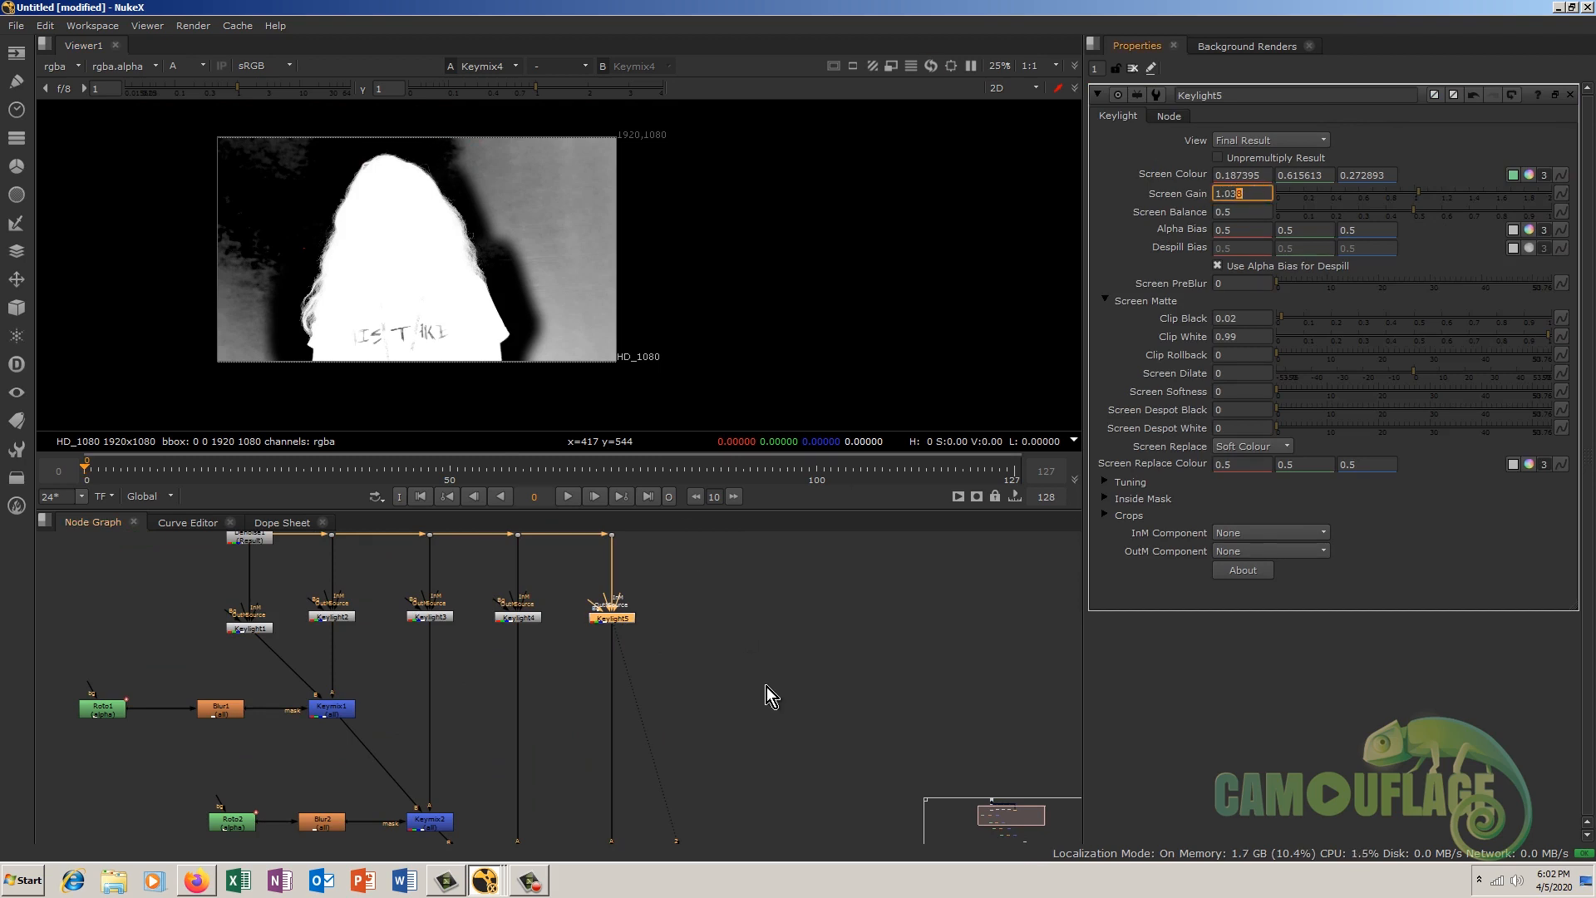
Step: Set Keylight4's Screen Gain to 1.036
{"action": "middle_click_drag", "start_coordinate": [764, 677], "coordinate": [759, 602]}
{"action": "left_click", "coordinate": [521, 535]}
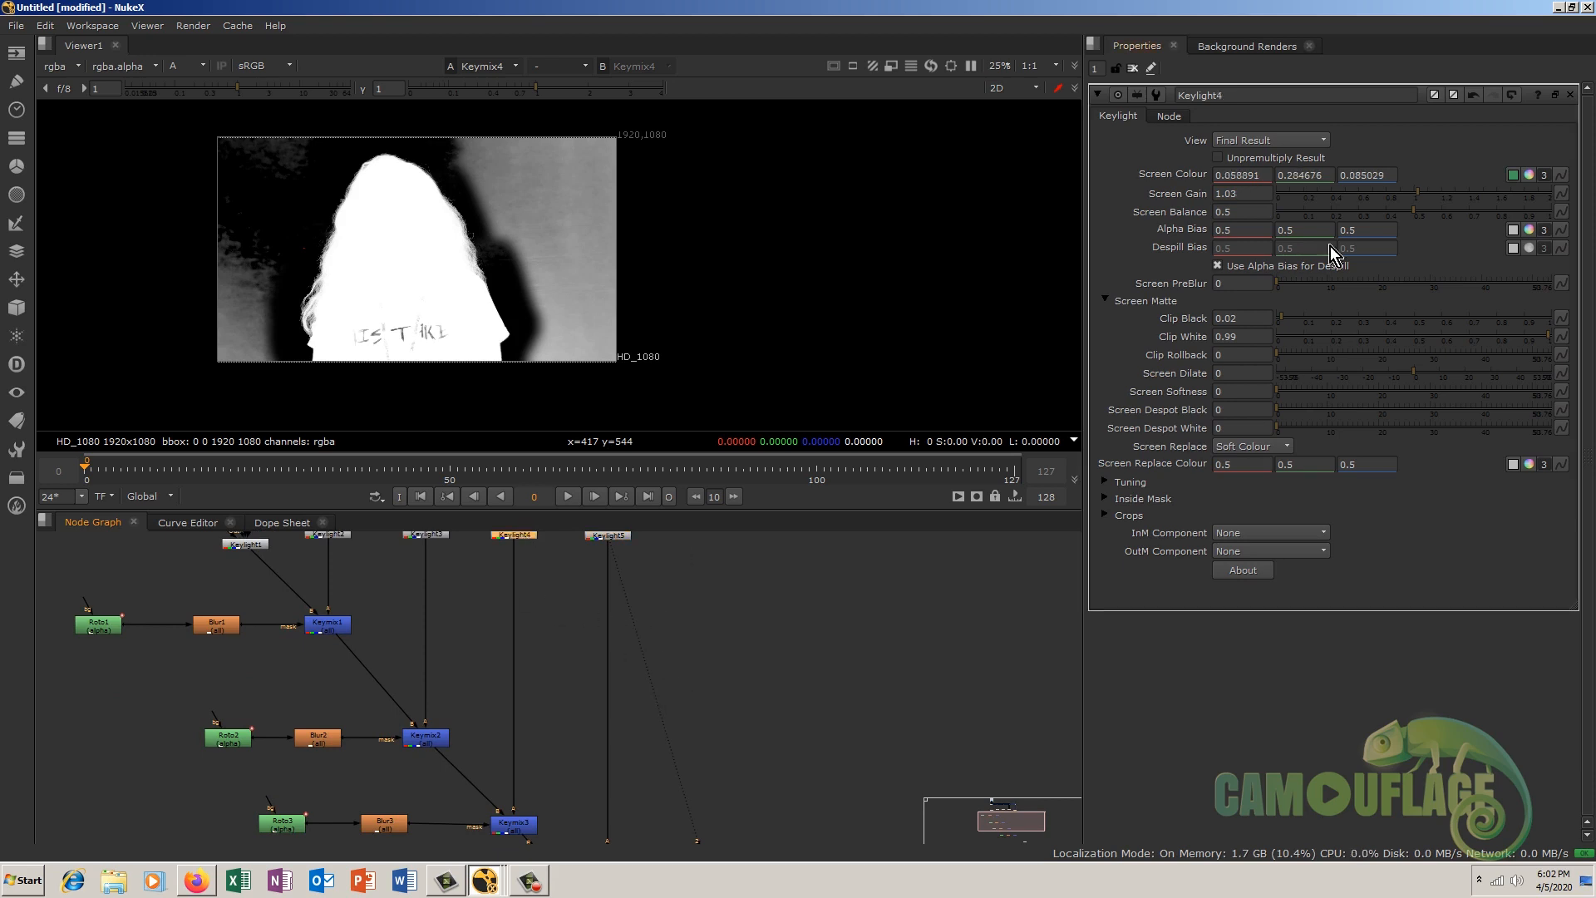
{"action": "left_click", "coordinate": [1248, 193]}
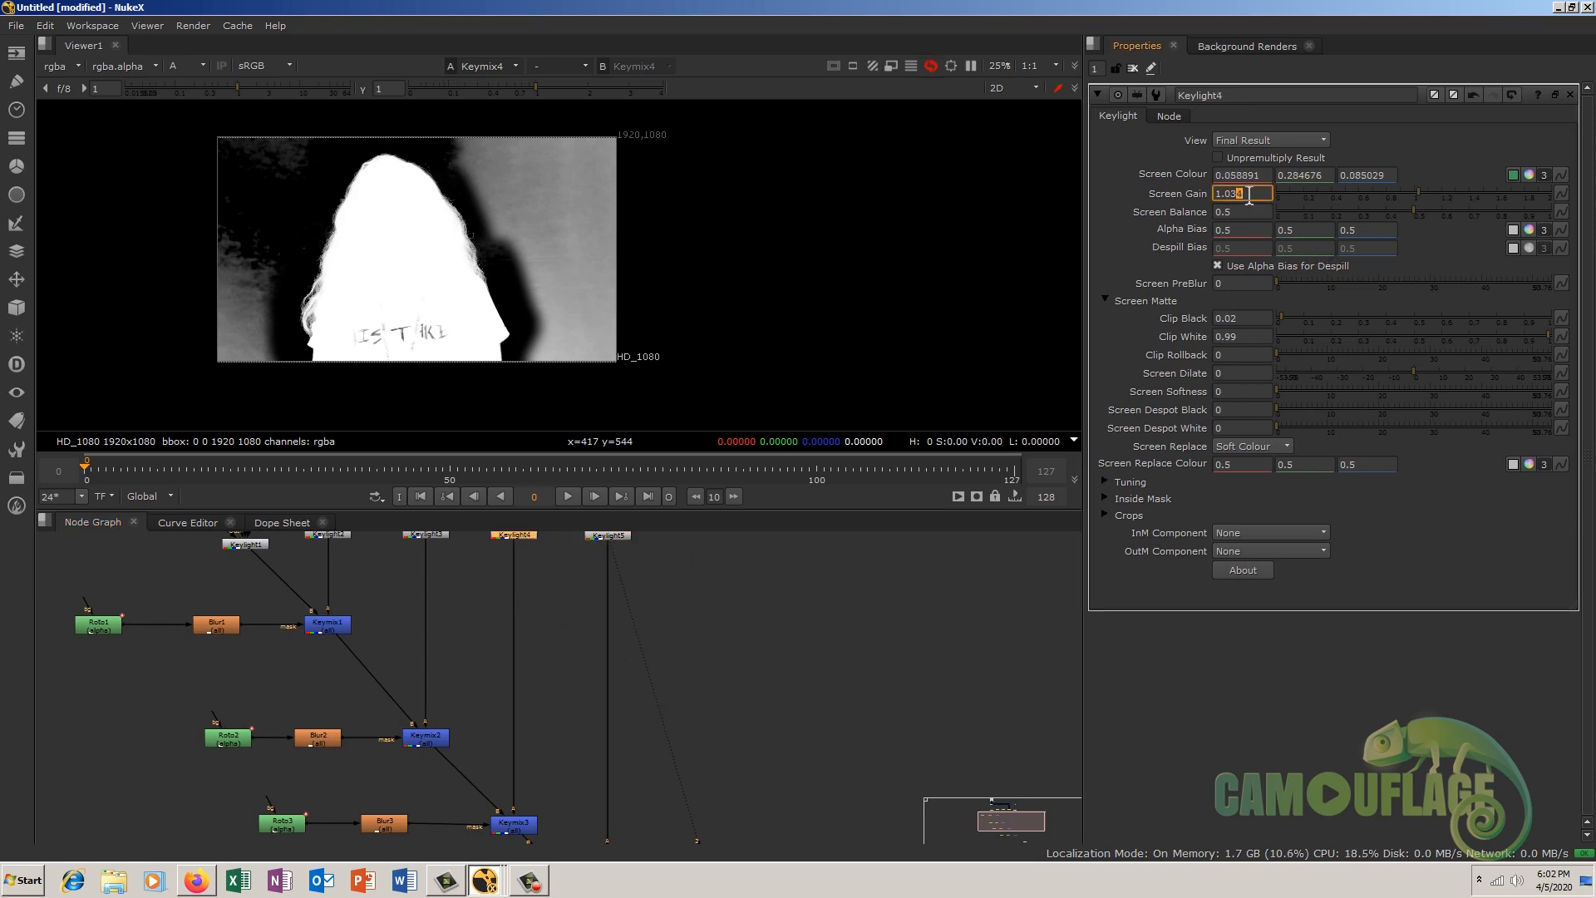
{"action": "type", "text": "6"}
{"action": "middle_click_drag", "start_coordinate": [809, 633], "coordinate": [889, 728]}
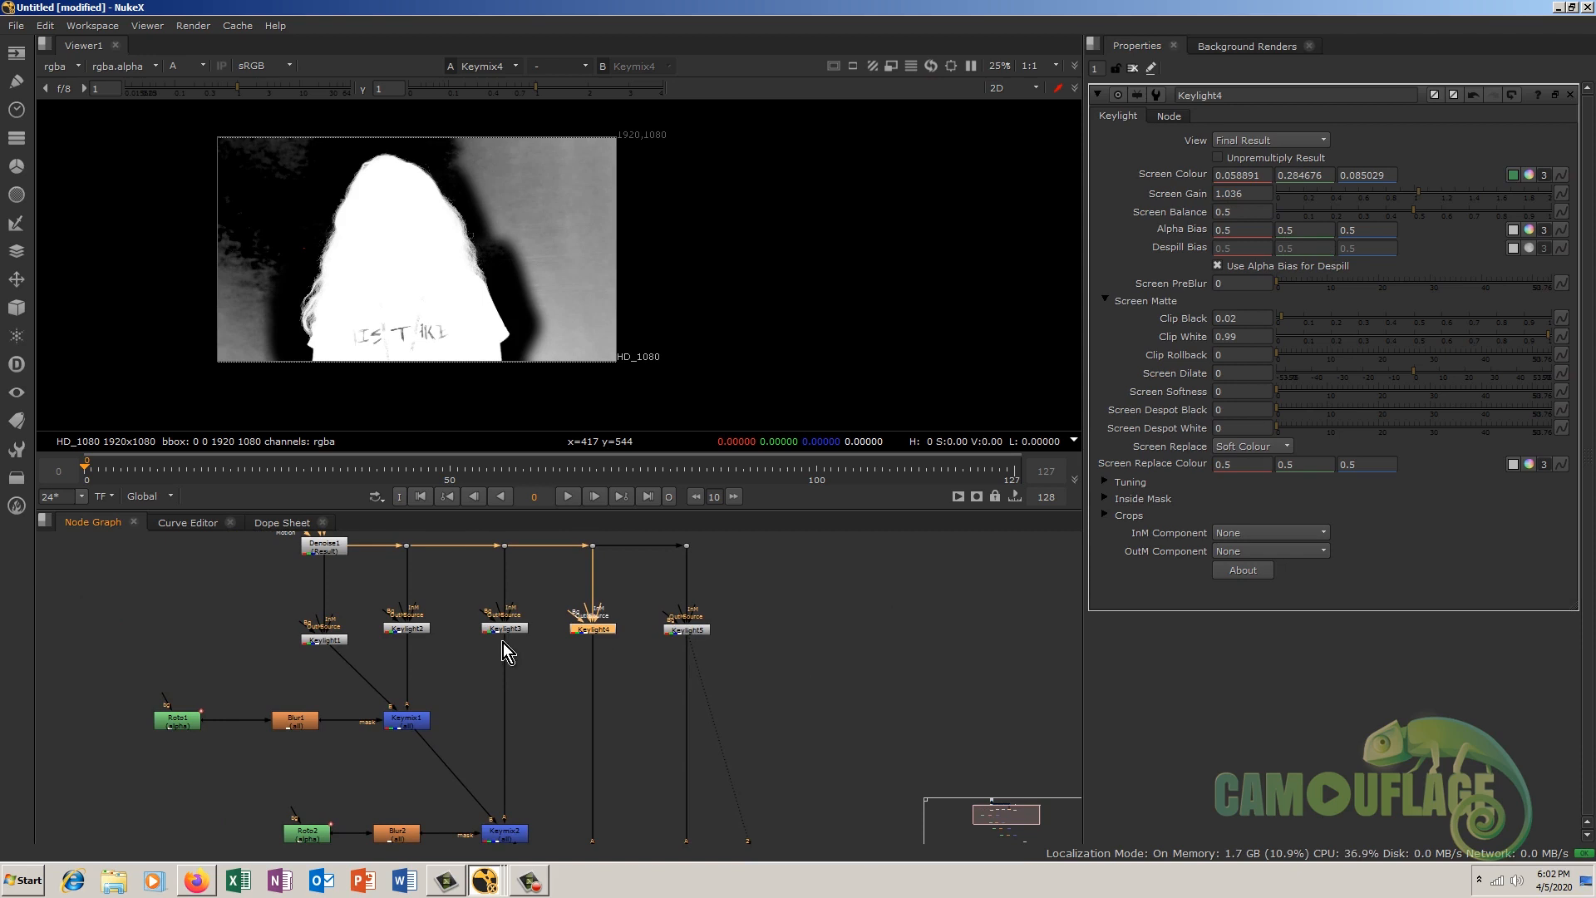
Step: Set Keylight3's Screen Gain to 1.036
{"action": "left_click", "coordinate": [512, 634]}
{"action": "left_click", "coordinate": [1262, 194]}
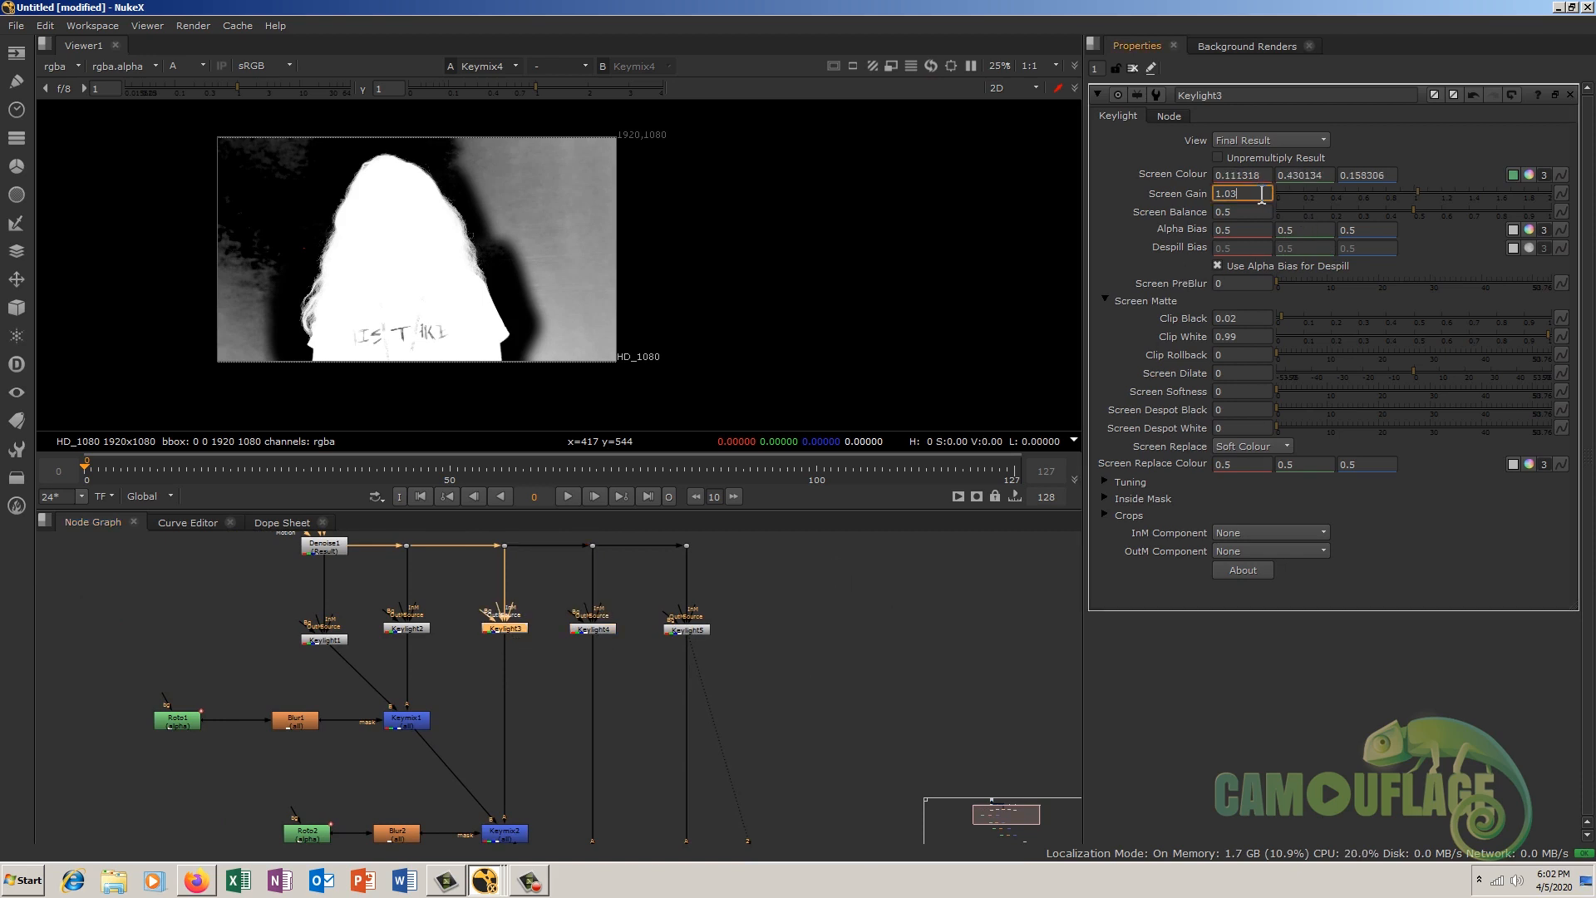
{"action": "type", "text": "3"}
Step: Select Keymix4 at the end of the key chain and switch its displayed result from alpha to RGB
{"action": "scroll", "coordinate": [805, 823], "scroll_direction": "up", "scroll_amount": 1}
{"action": "middle_click_drag", "start_coordinate": [805, 823], "coordinate": [843, 590]}
{"action": "scroll", "coordinate": [910, 682], "scroll_direction": "down", "scroll_amount": 3}
{"action": "left_click", "coordinate": [782, 770]}
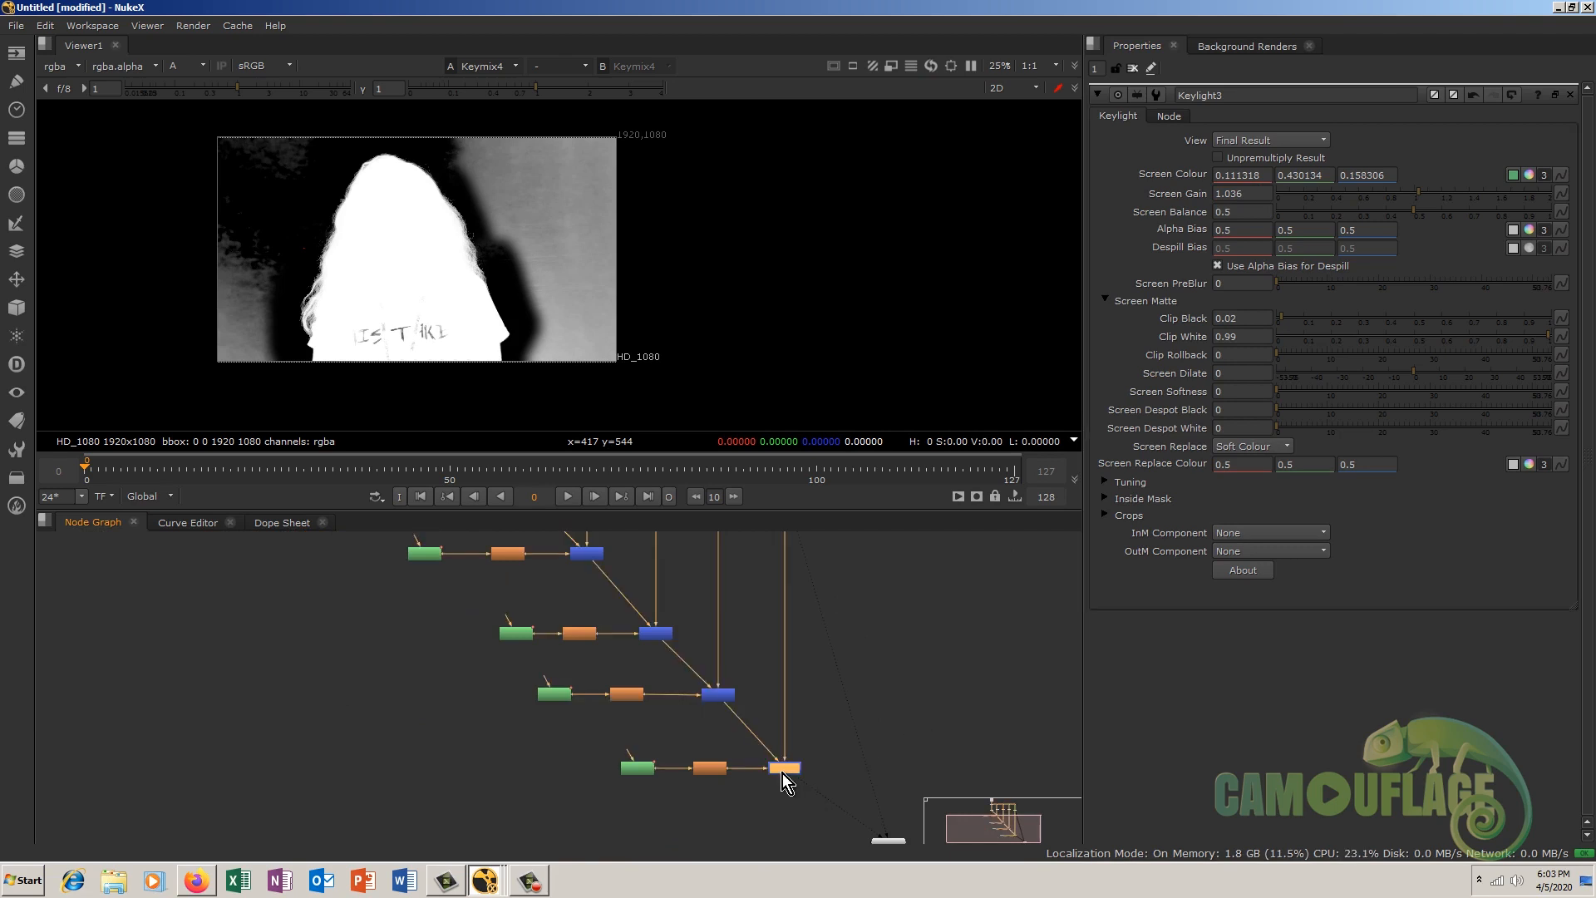
{"action": "scroll", "coordinate": [565, 285], "scroll_direction": "down", "scroll_amount": 2}
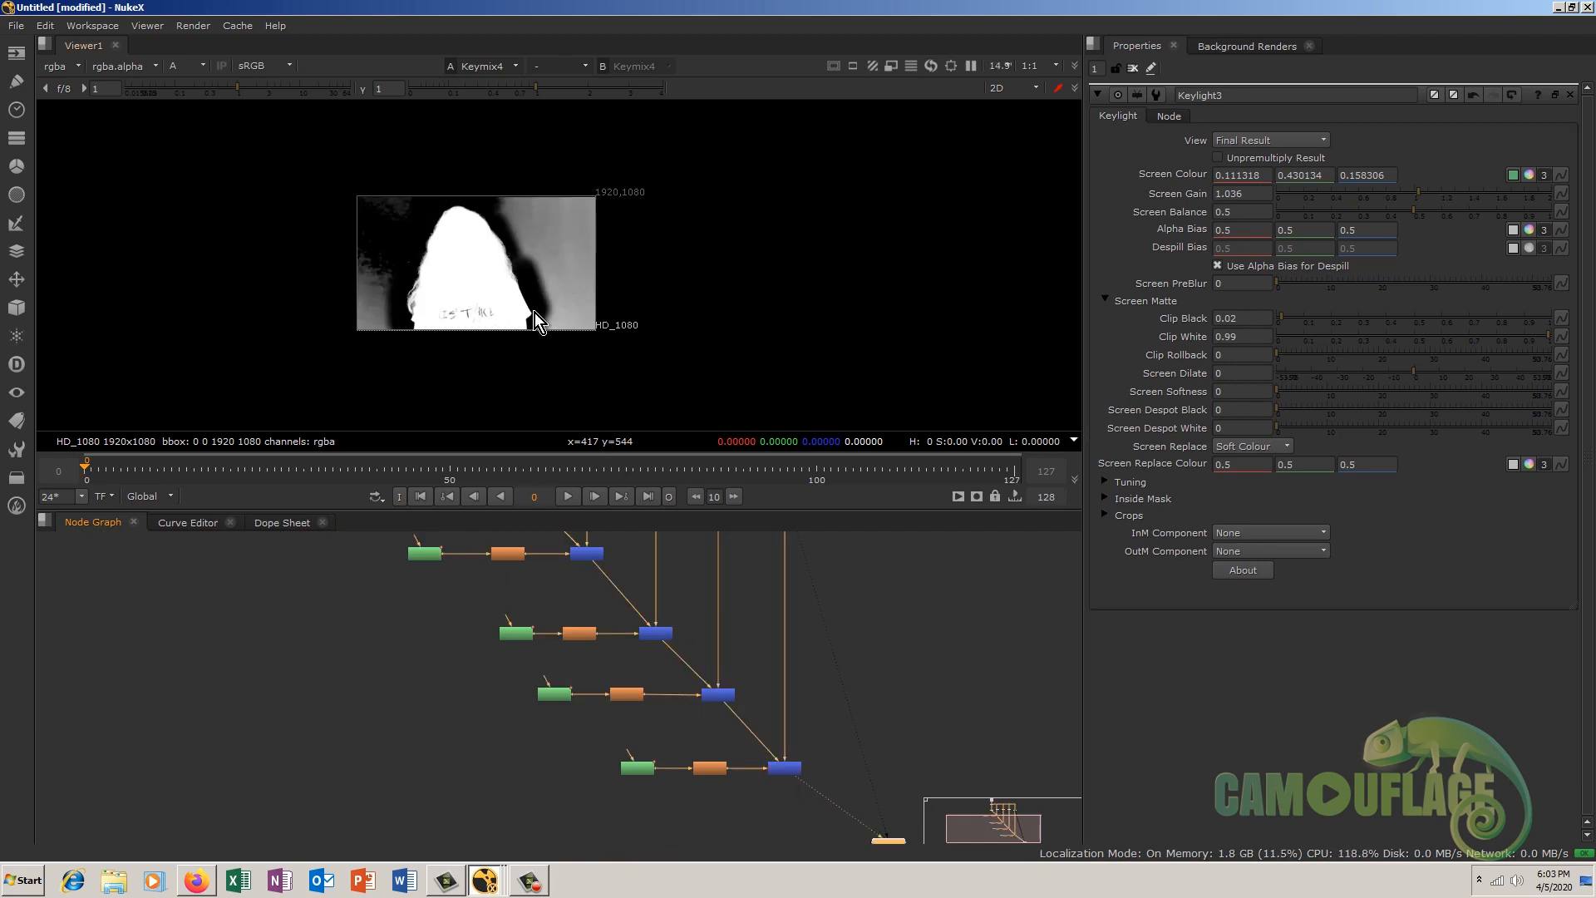
{"action": "key", "text": "a"}
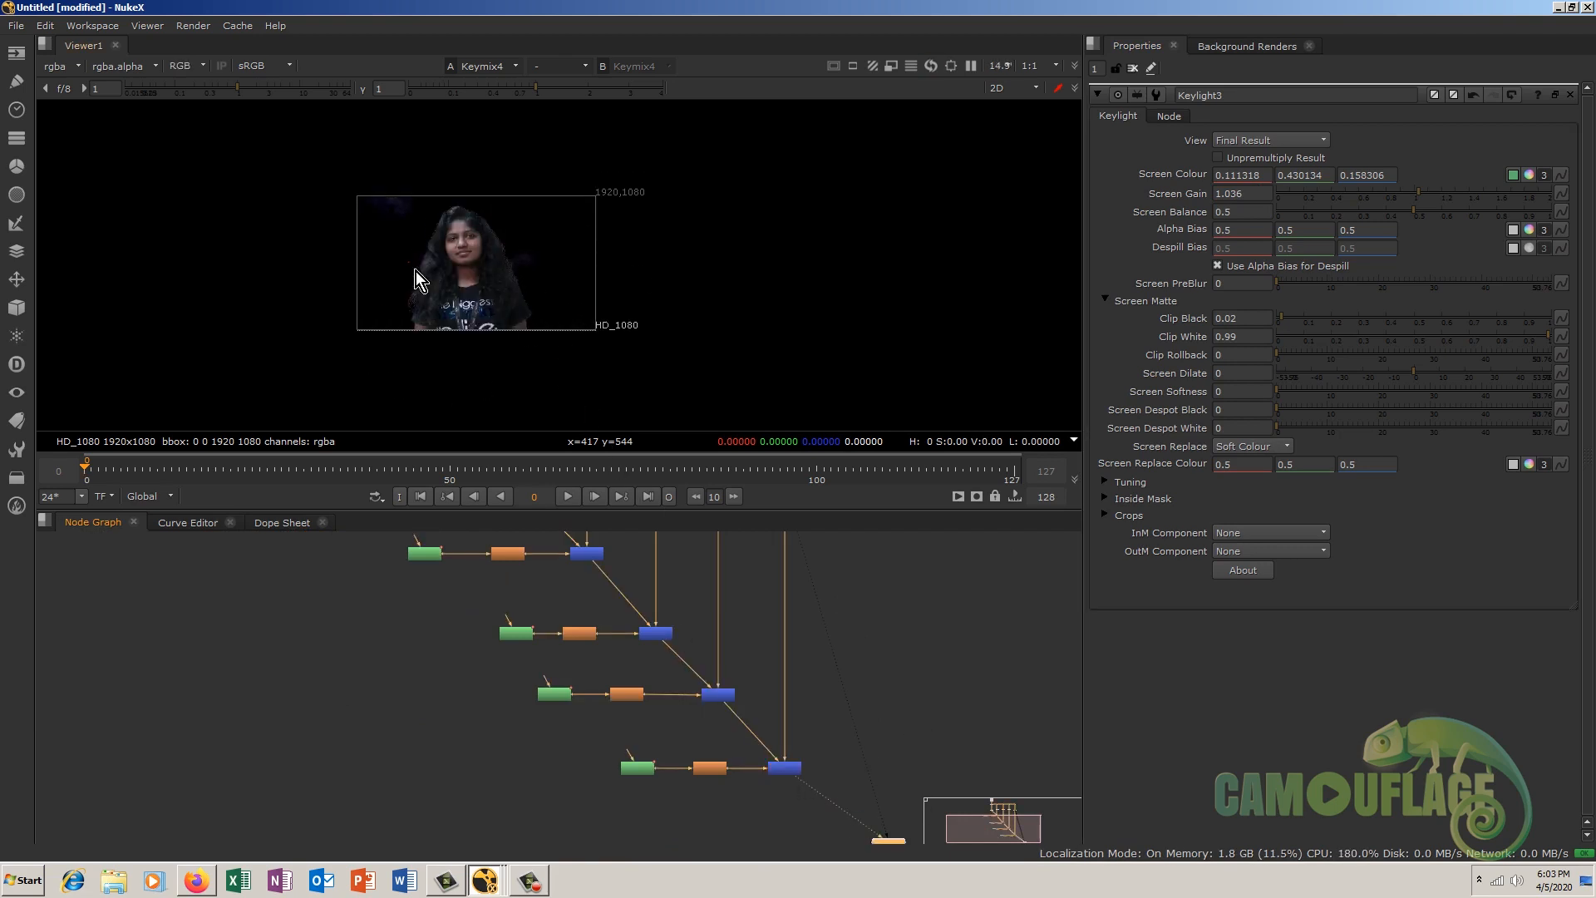
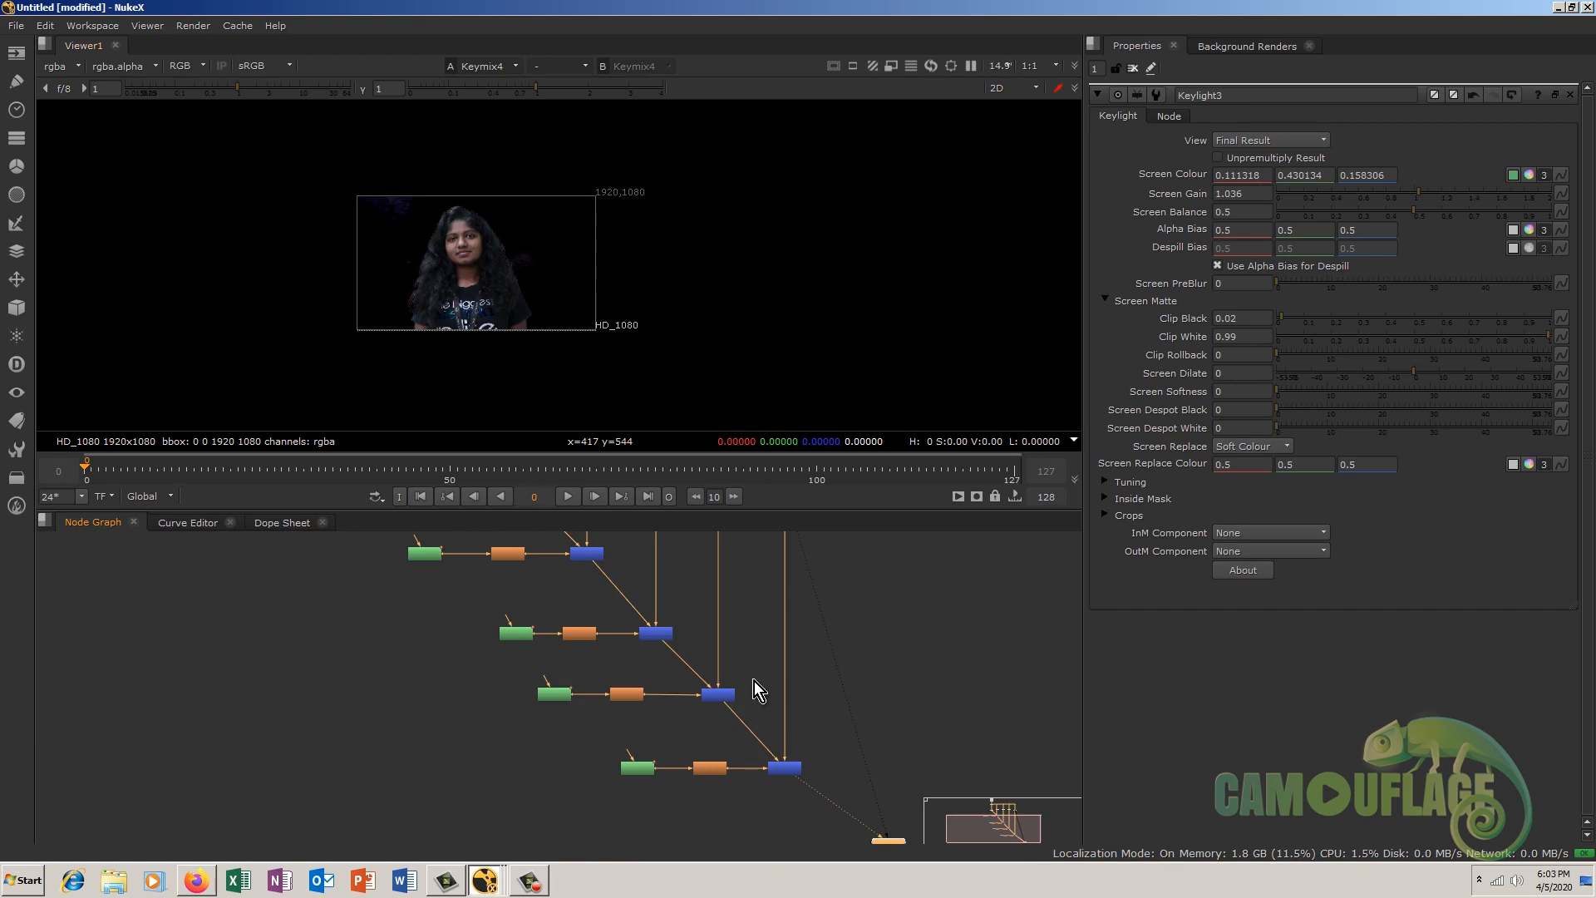
Step: Move the Viewer node farther down, leaving space below Keymix4 for more nodes
{"action": "scroll", "coordinate": [875, 665], "scroll_direction": "down", "scroll_amount": 2}
{"action": "middle_click_drag", "start_coordinate": [876, 659], "coordinate": [740, 634]}
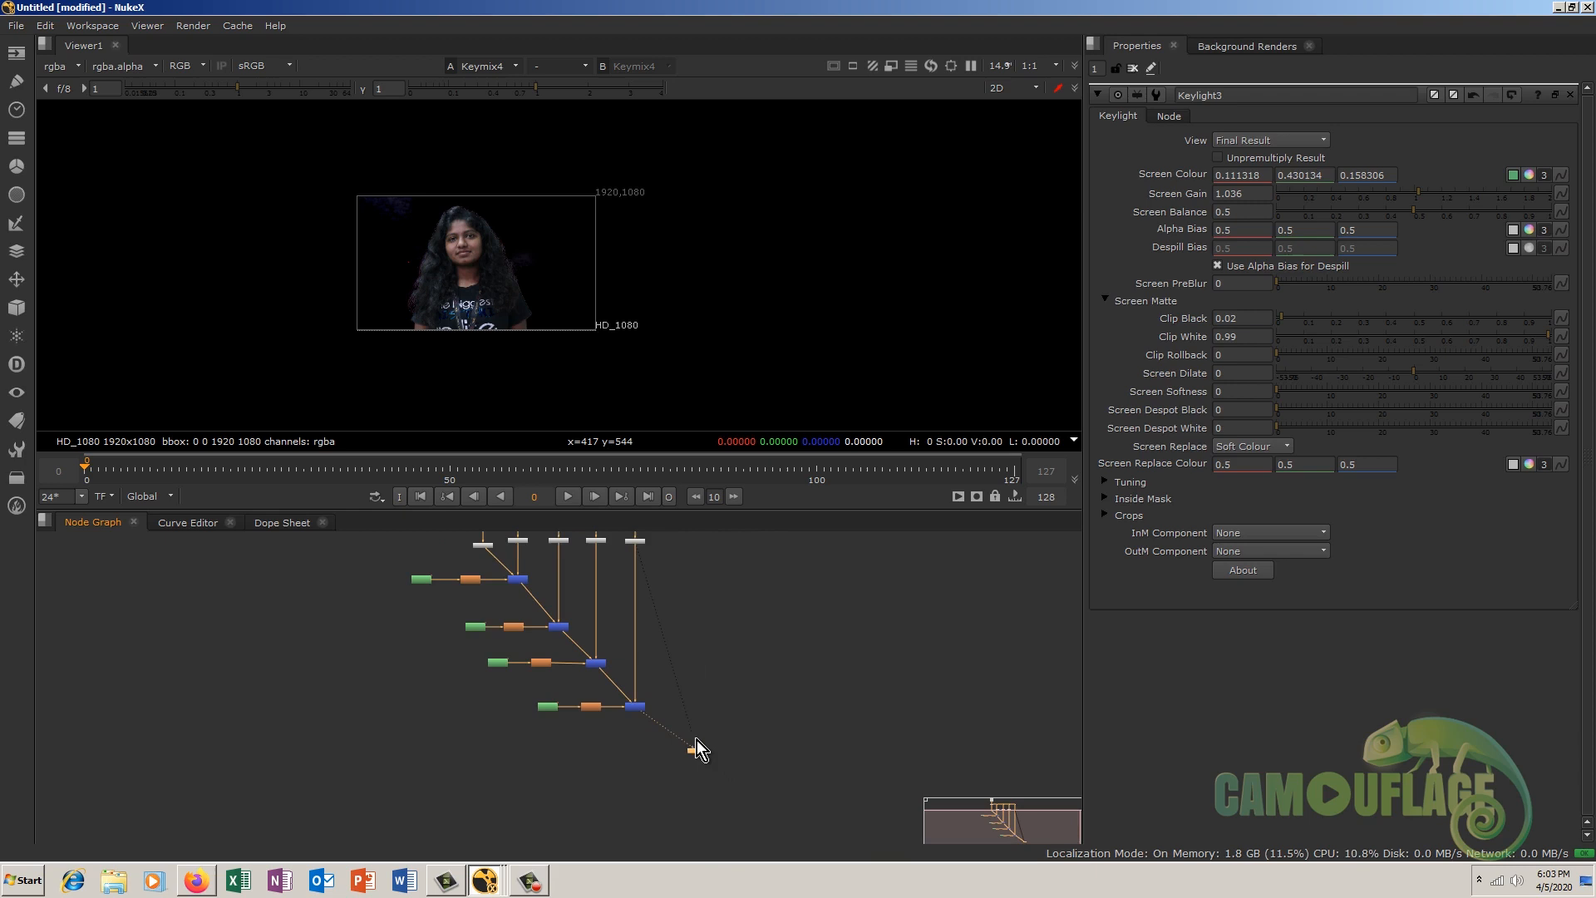
{"action": "left_click_drag", "start_coordinate": [695, 751], "coordinate": [676, 812]}
{"action": "middle_click_drag", "start_coordinate": [723, 703], "coordinate": [702, 794]}
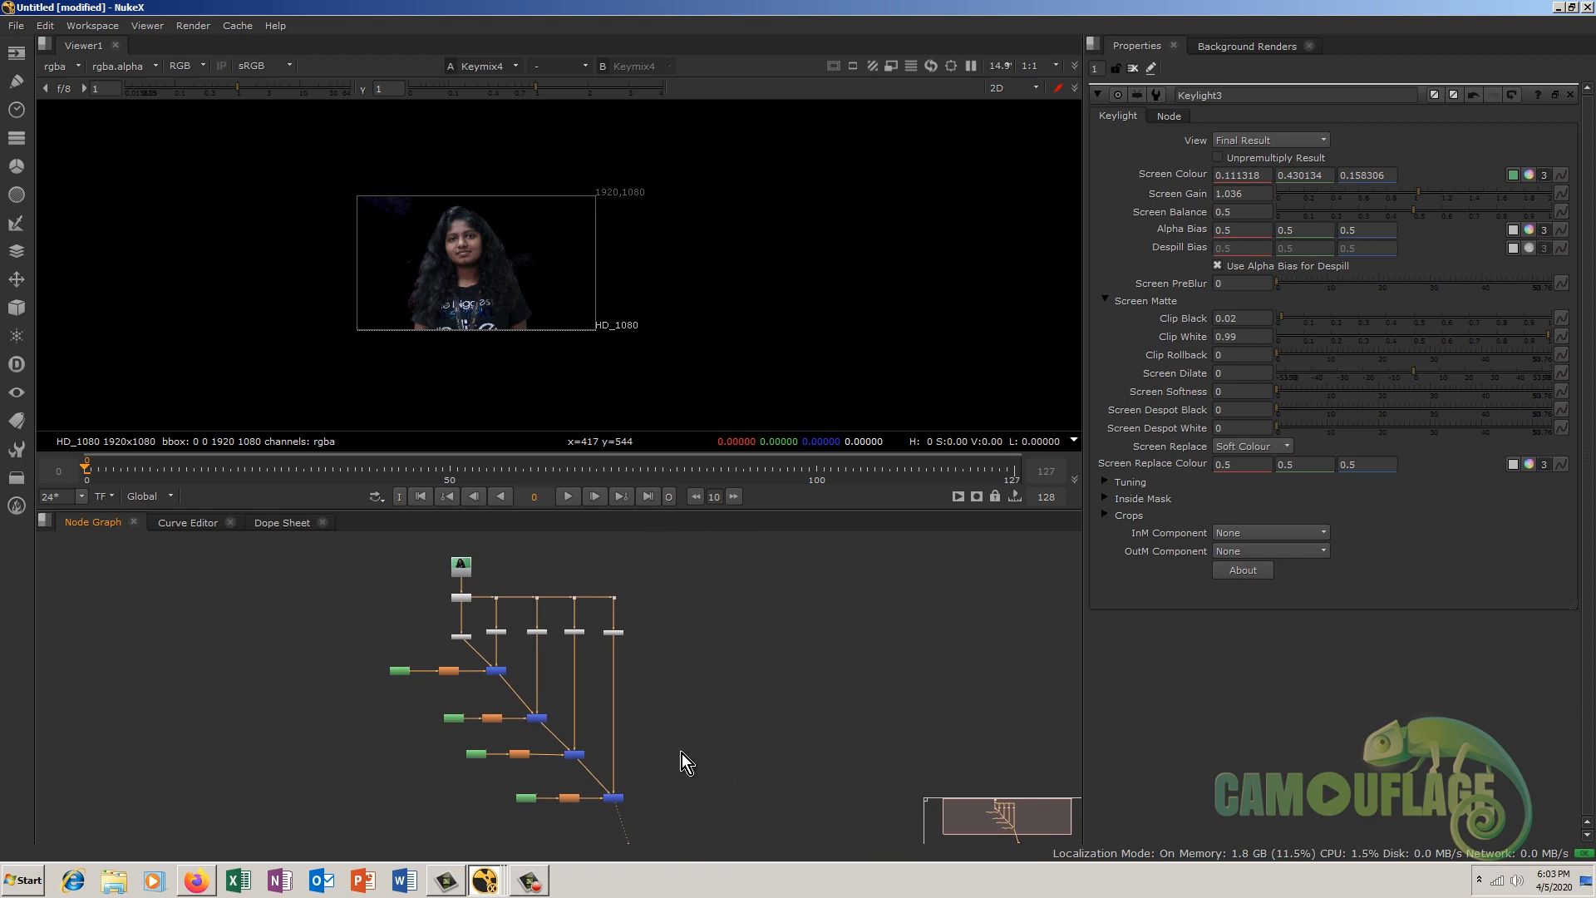
{"action": "middle_click_drag", "start_coordinate": [684, 770], "coordinate": [702, 688]}
Step: Switch to the Green Screen_08032020.nk script and view Keymix4's output in colour and in alpha
{"action": "left_click", "coordinate": [484, 881]}
{"action": "left_click", "coordinate": [424, 824]}
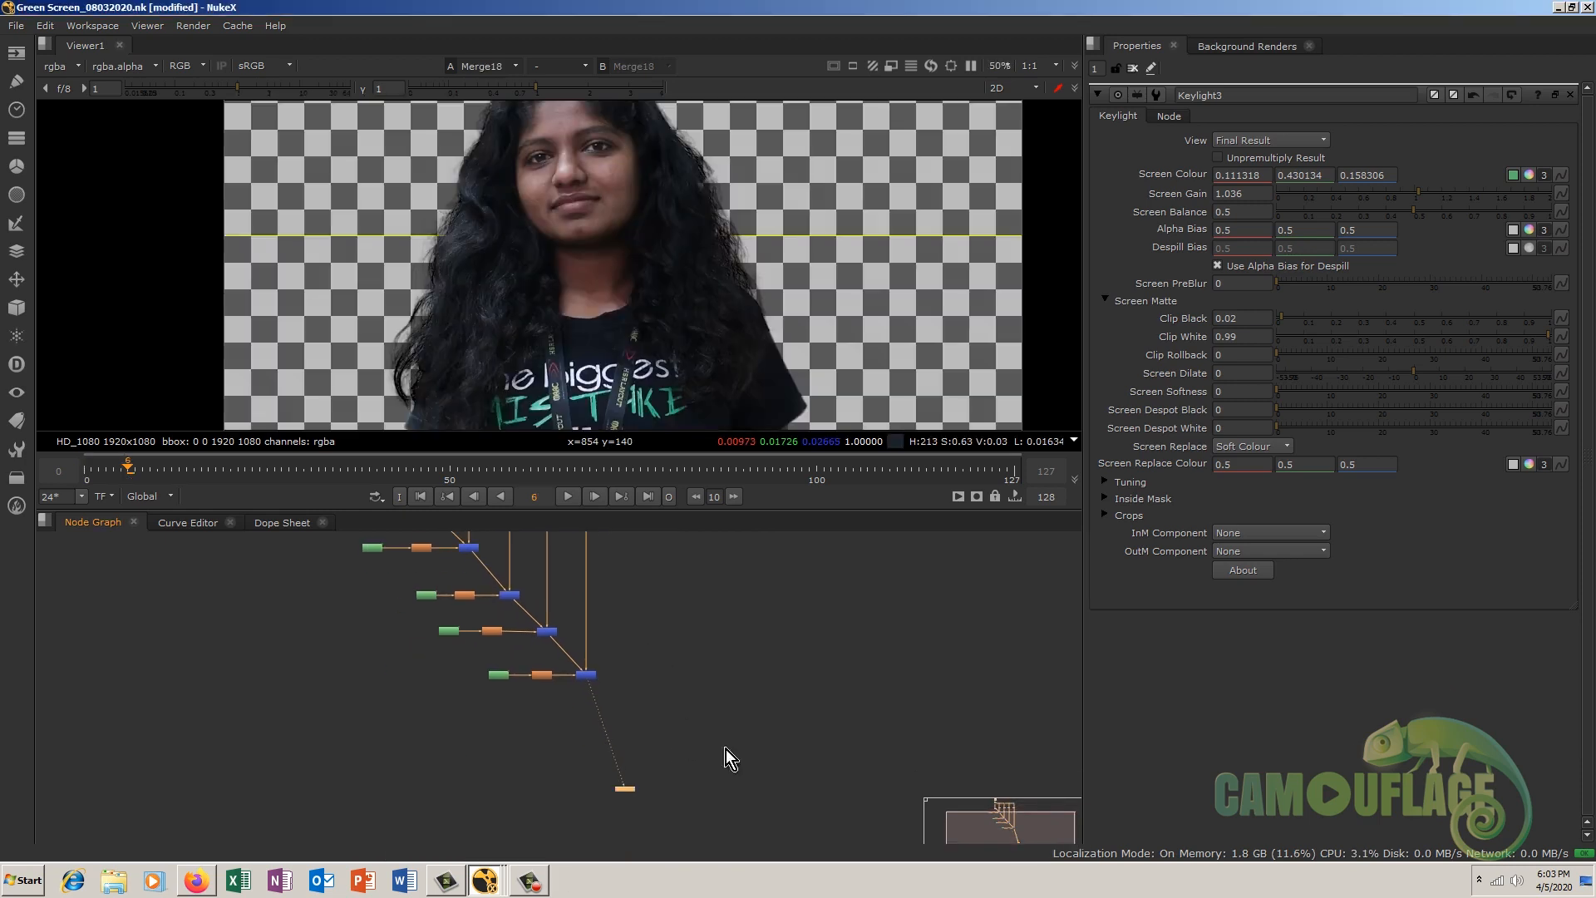
{"action": "scroll", "coordinate": [410, 740], "scroll_direction": "up", "scroll_amount": 5}
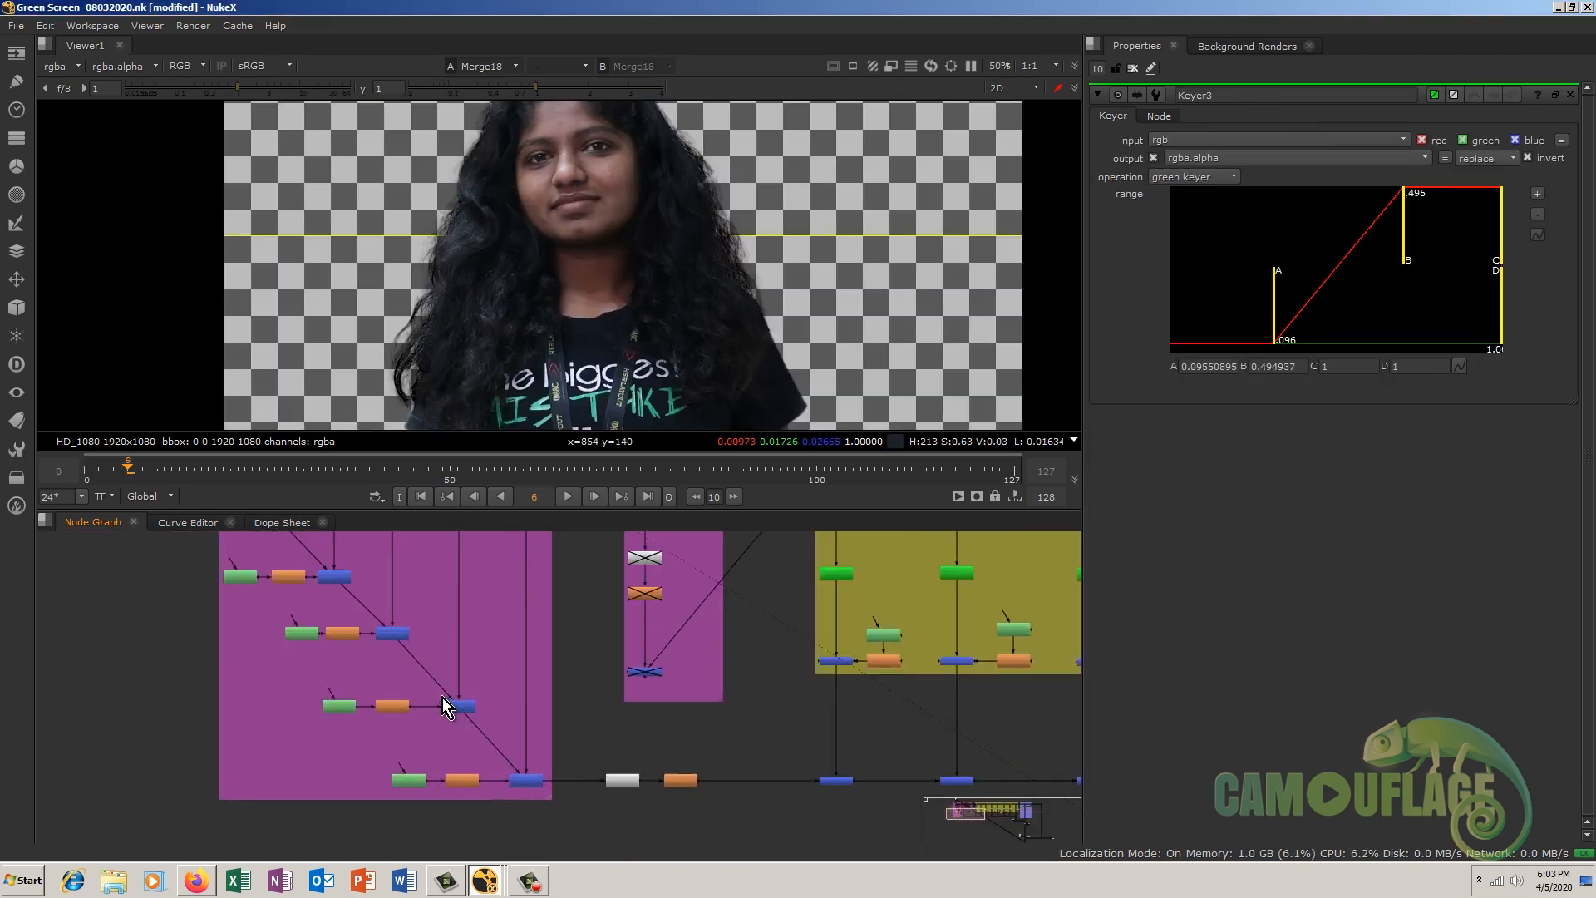
{"action": "left_click", "coordinate": [532, 765]}
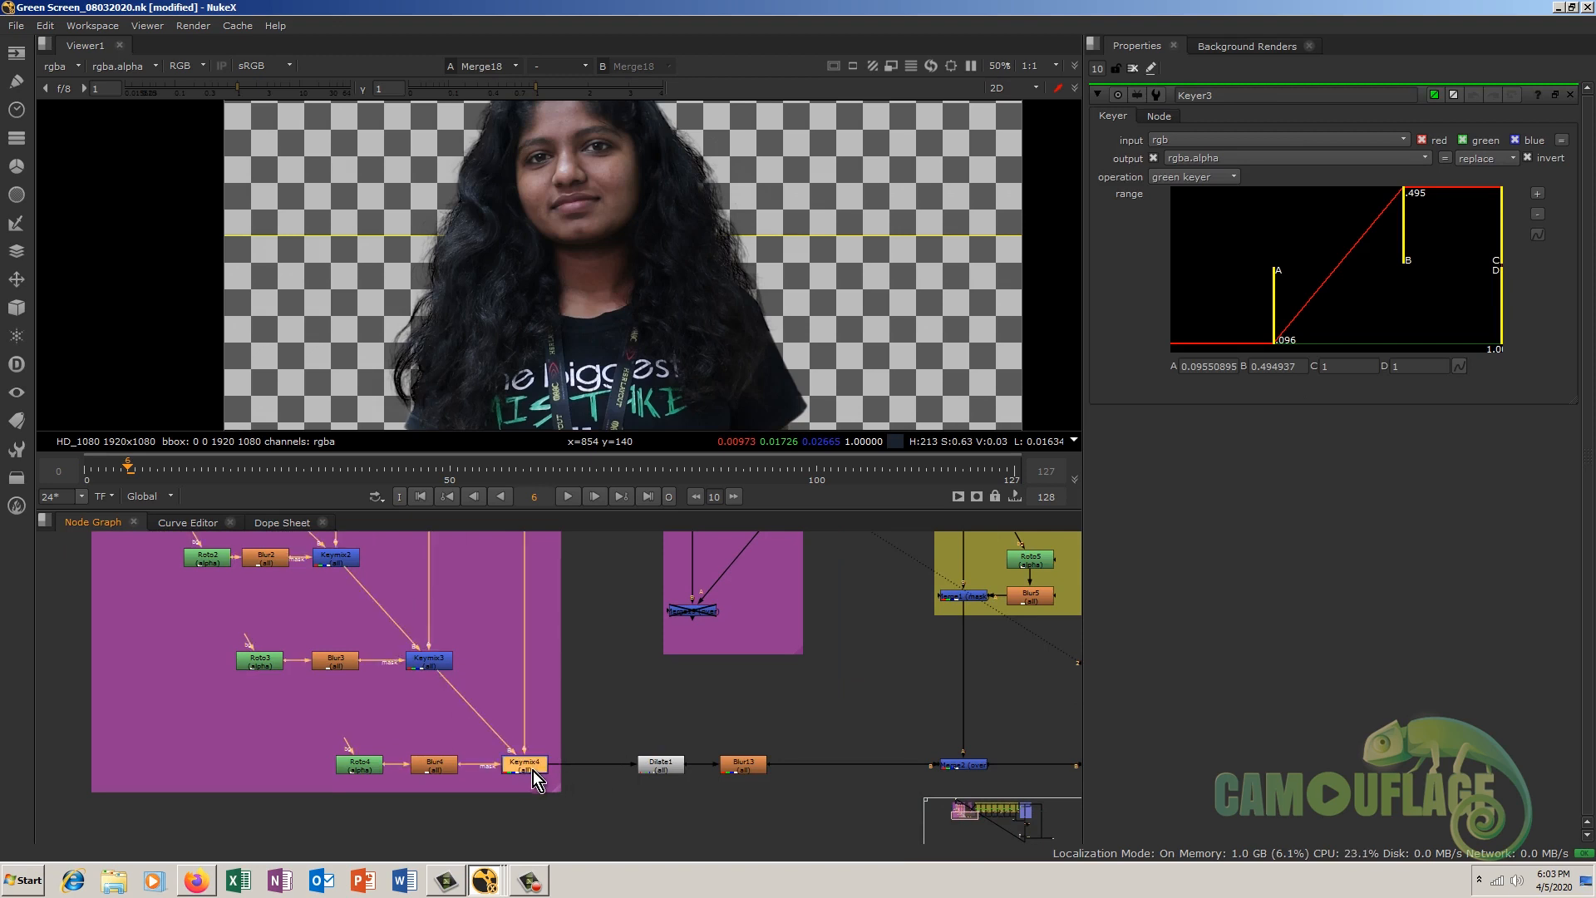
{"action": "key", "text": "1"}
{"action": "scroll", "coordinate": [556, 270], "scroll_direction": "down", "scroll_amount": 2}
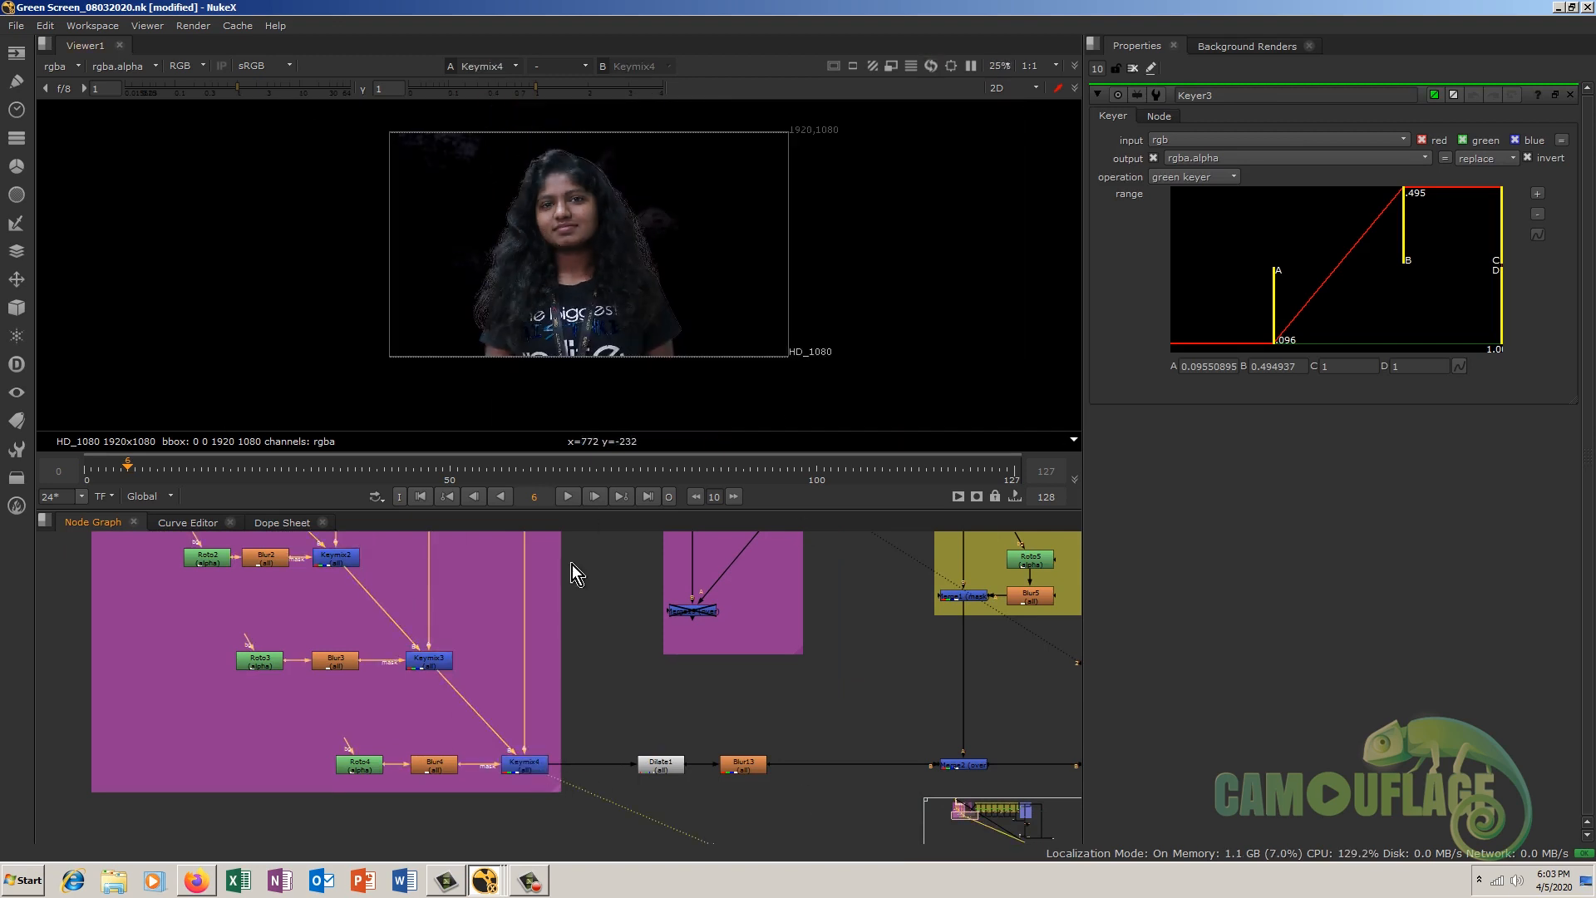
{"action": "scroll", "coordinate": [572, 582], "scroll_direction": "down", "scroll_amount": 4}
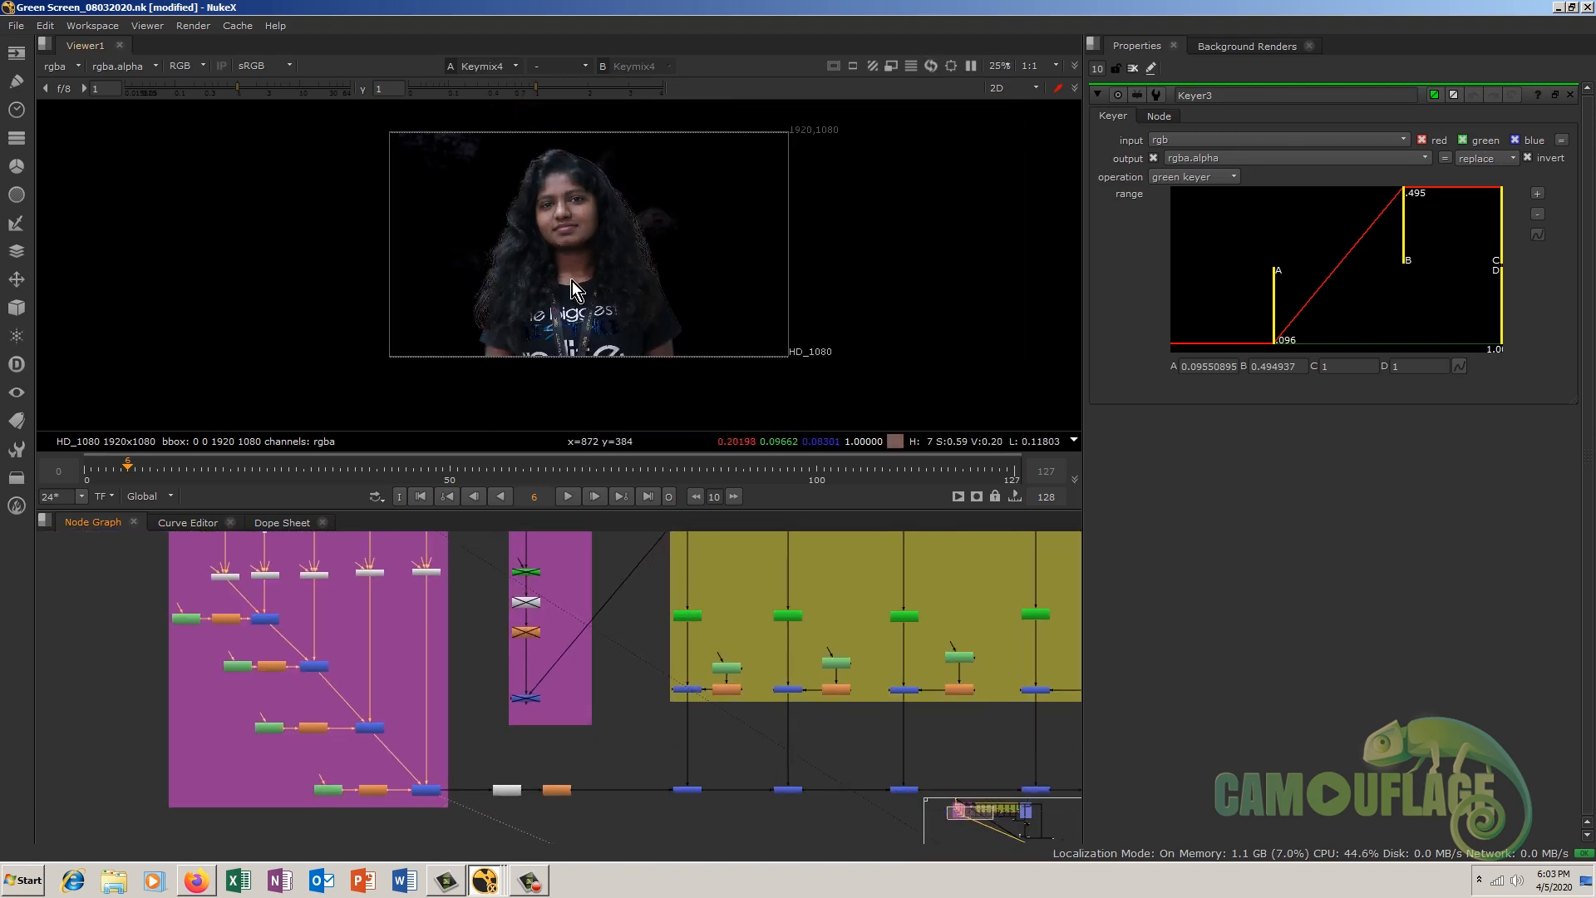
{"action": "key", "text": "a"}
{"action": "scroll", "coordinate": [516, 627], "scroll_direction": "down", "scroll_amount": 6}
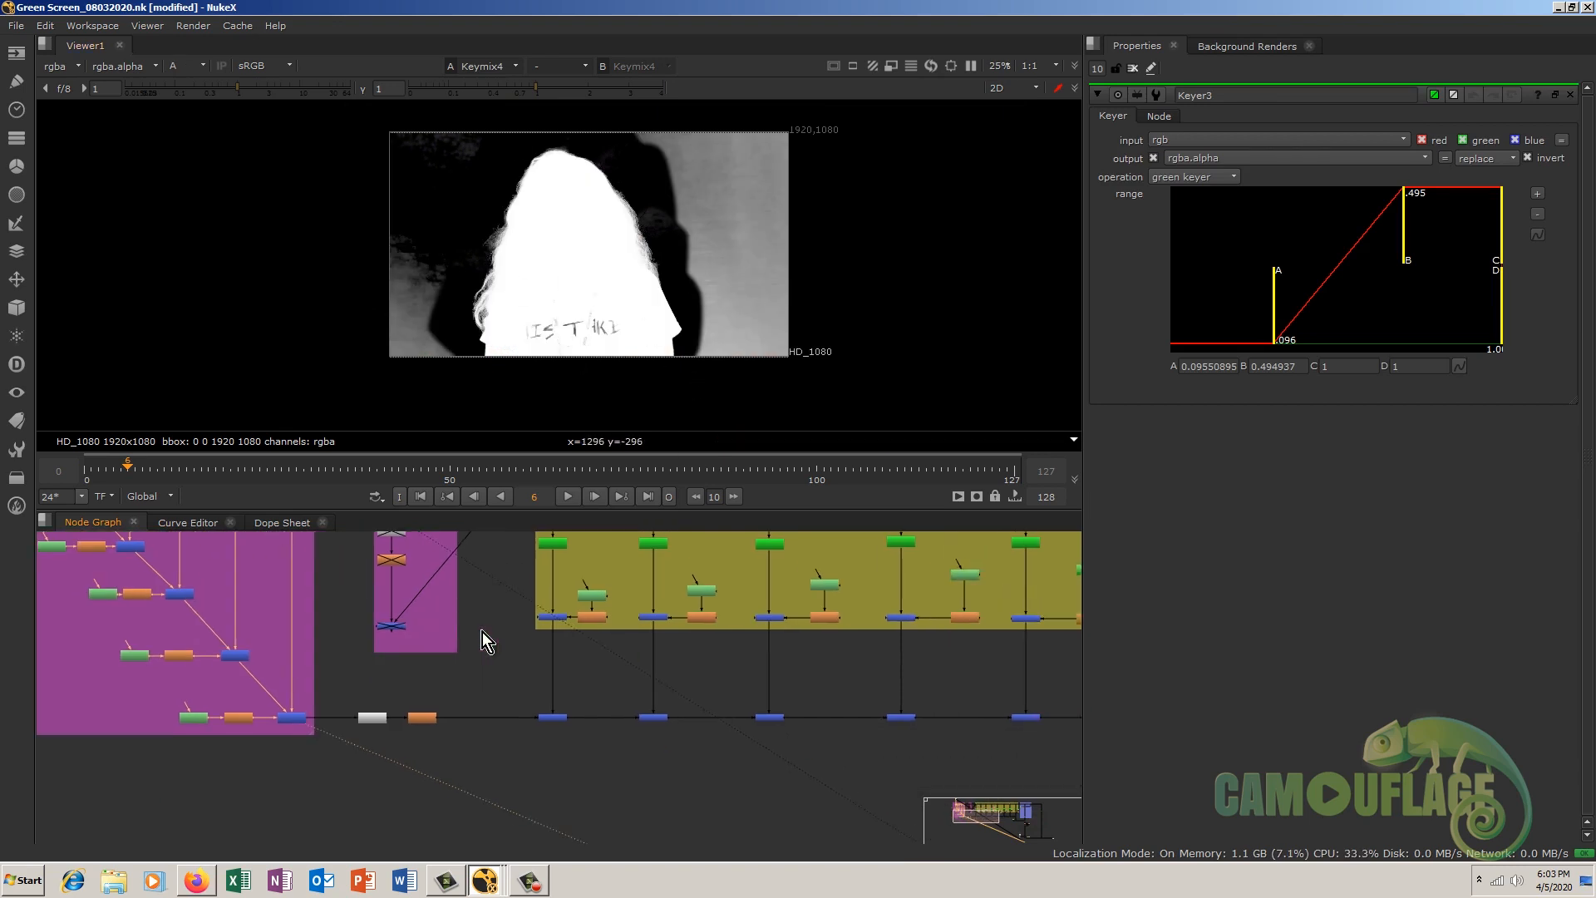
Step: Examine the reference script's downstream nodes, opening Roto13 to study its Bezier and how it joins the key chain
{"action": "scroll", "coordinate": [702, 720], "scroll_direction": "up", "scroll_amount": 8}
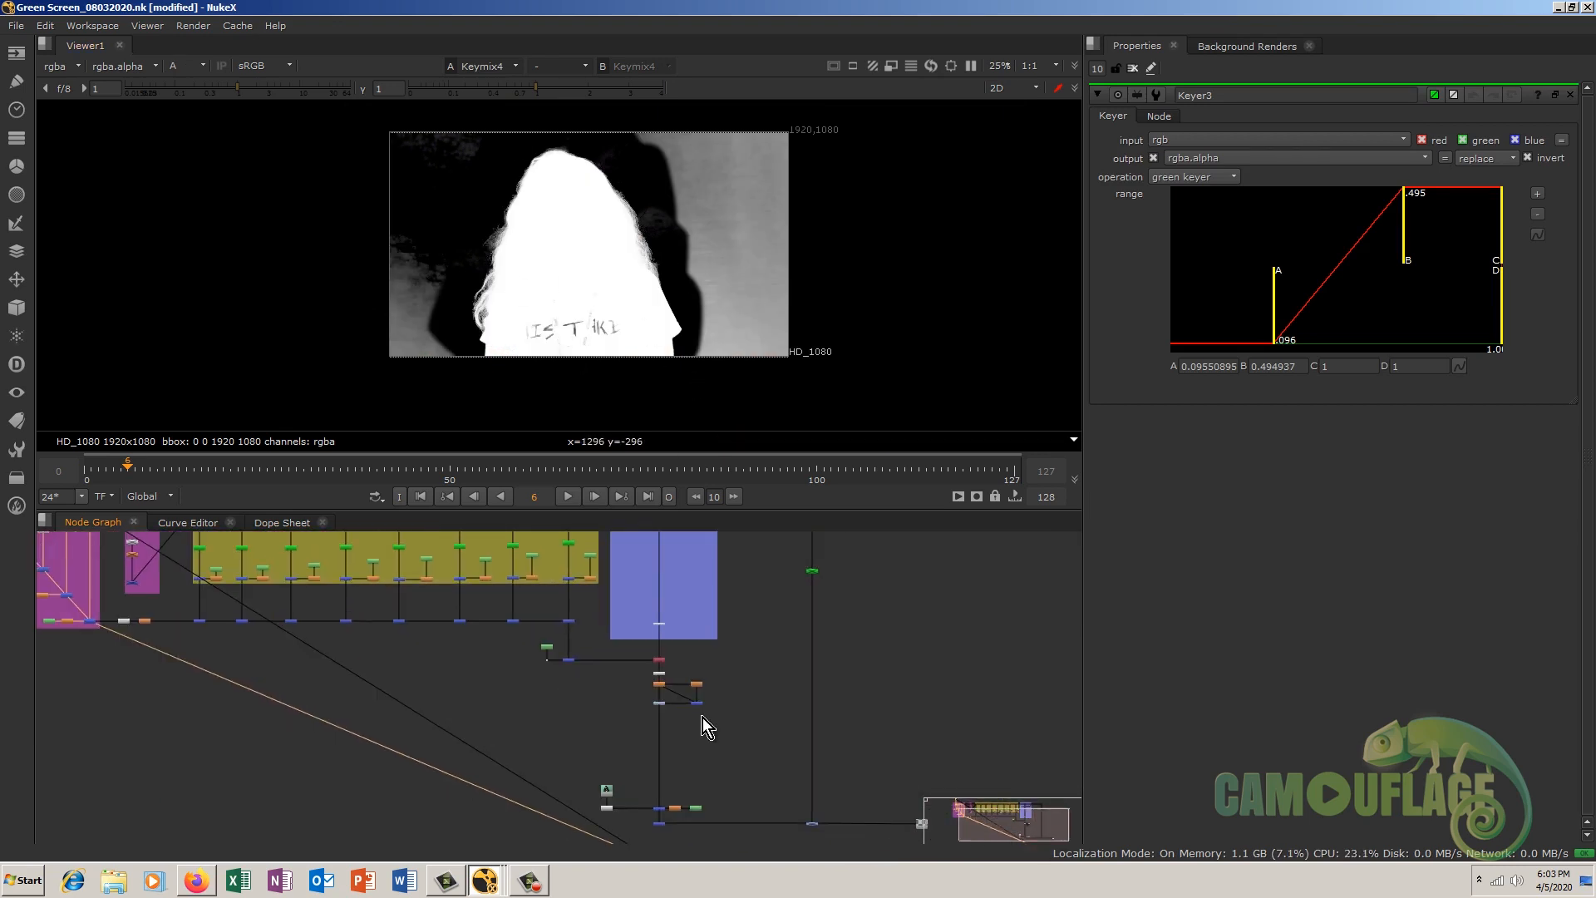
{"action": "middle_click_drag", "start_coordinate": [647, 685], "coordinate": [738, 608]}
{"action": "middle_click_drag", "start_coordinate": [668, 738], "coordinate": [662, 786]}
{"action": "middle_click_drag", "start_coordinate": [698, 545], "coordinate": [672, 777]}
{"action": "middle_click_drag", "start_coordinate": [666, 621], "coordinate": [658, 770]}
{"action": "scroll", "coordinate": [659, 770], "scroll_direction": "down", "scroll_amount": 1}
{"action": "middle_click_drag", "start_coordinate": [648, 695], "coordinate": [800, 737]}
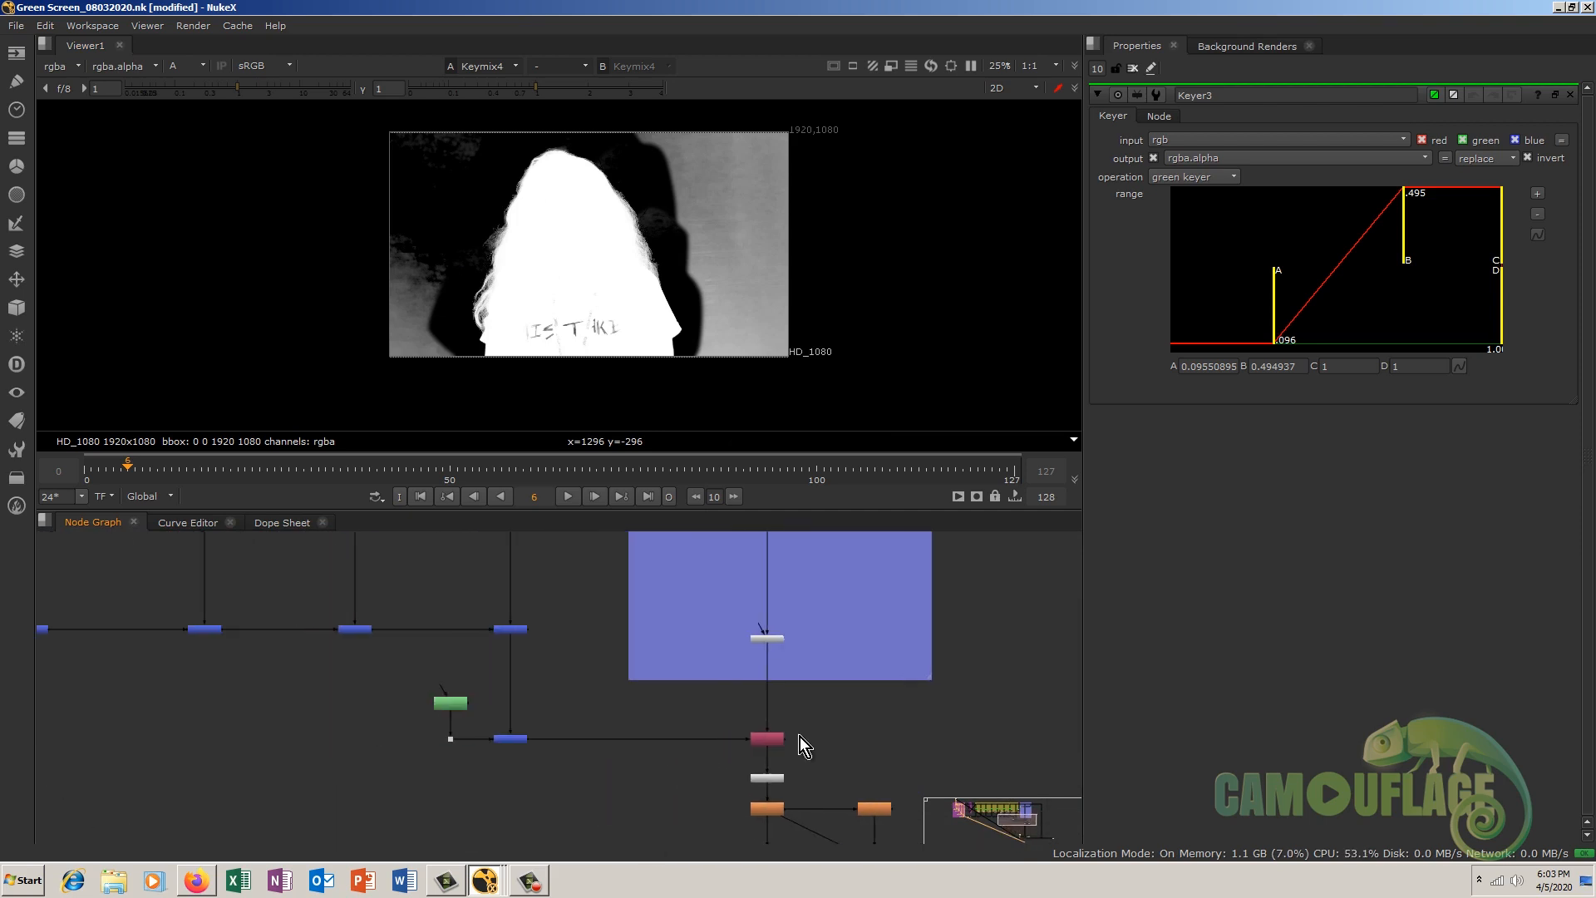
{"action": "left_click", "coordinate": [449, 703]}
{"action": "double_click", "coordinate": [450, 704]}
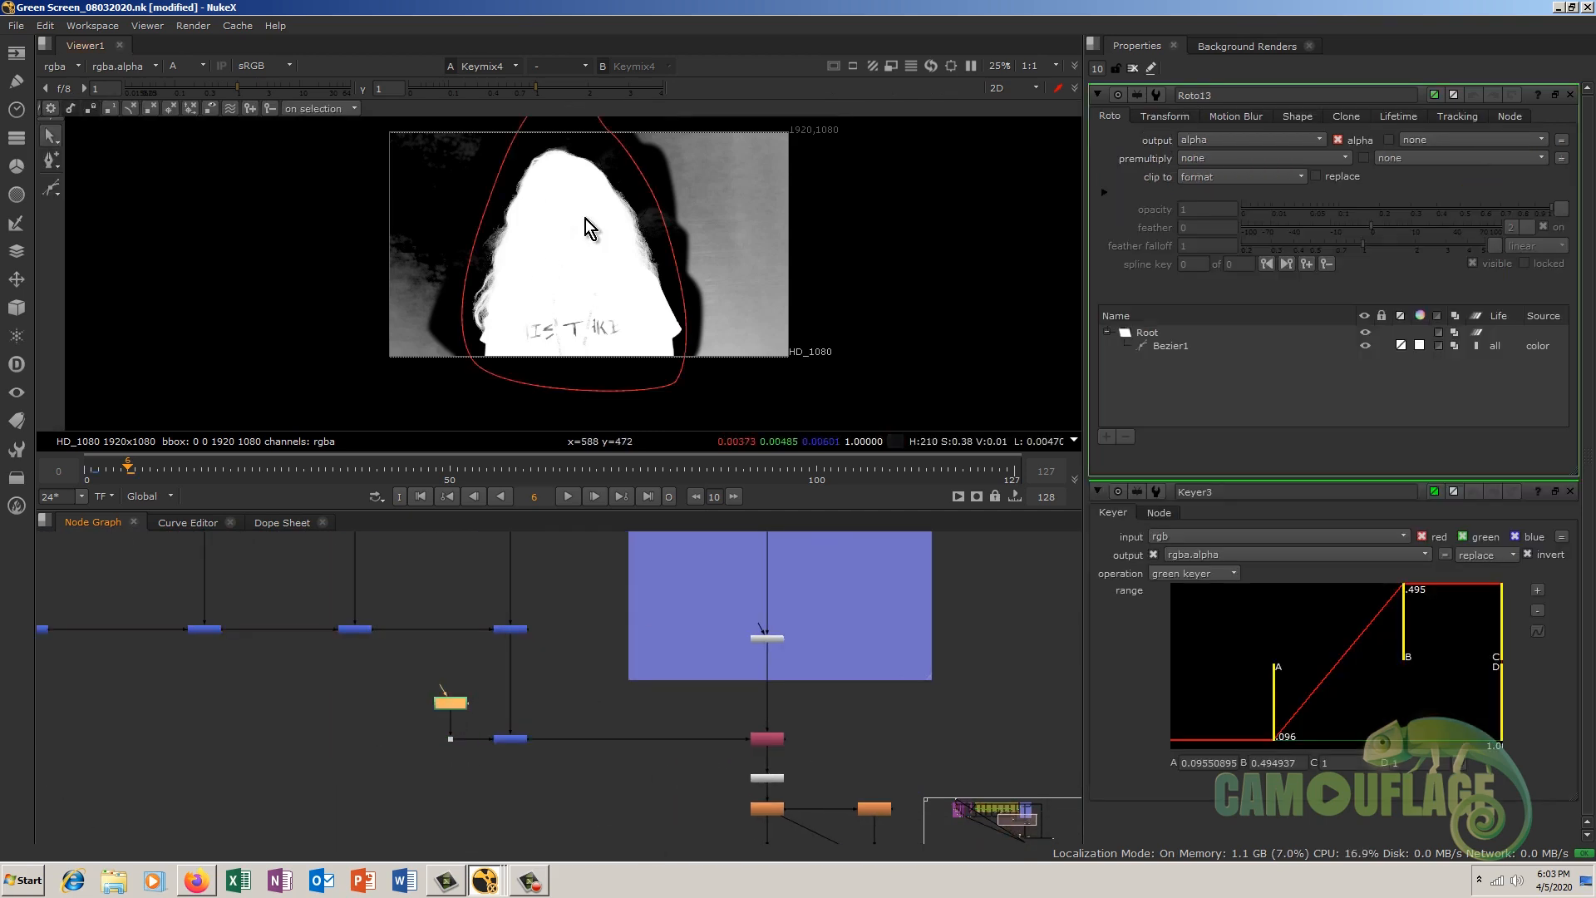
{"action": "scroll", "coordinate": [512, 748], "scroll_direction": "down", "scroll_amount": 8}
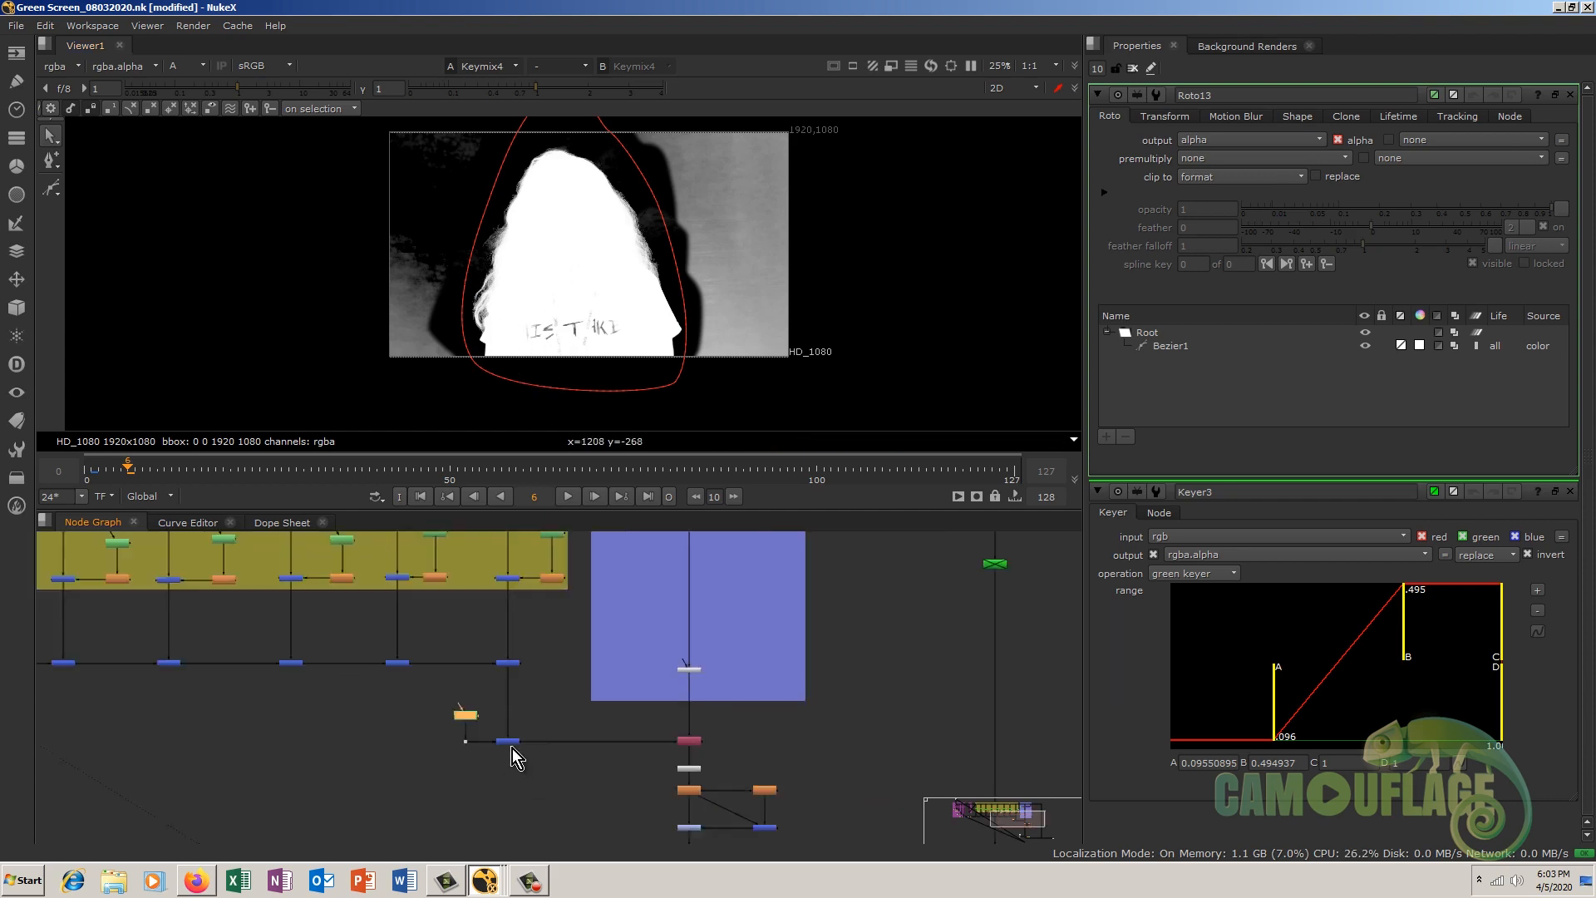
{"action": "scroll", "coordinate": [497, 748], "scroll_direction": "up", "scroll_amount": 7}
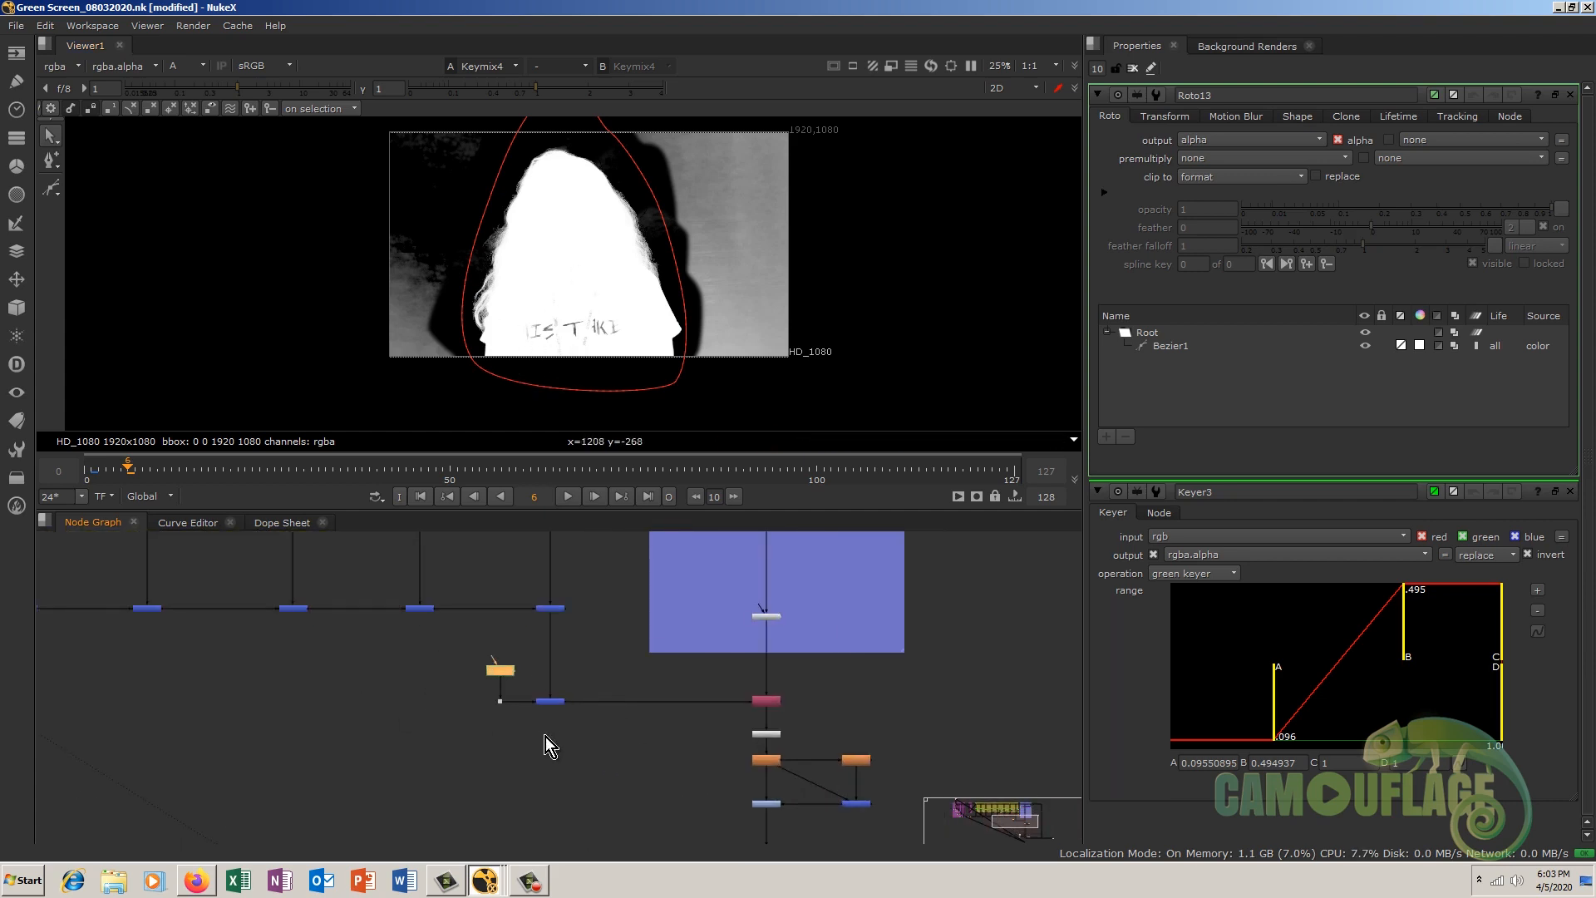
{"action": "scroll", "coordinate": [541, 737], "scroll_direction": "up", "scroll_amount": 4}
{"action": "scroll", "coordinate": [472, 693], "scroll_direction": "down", "scroll_amount": 4}
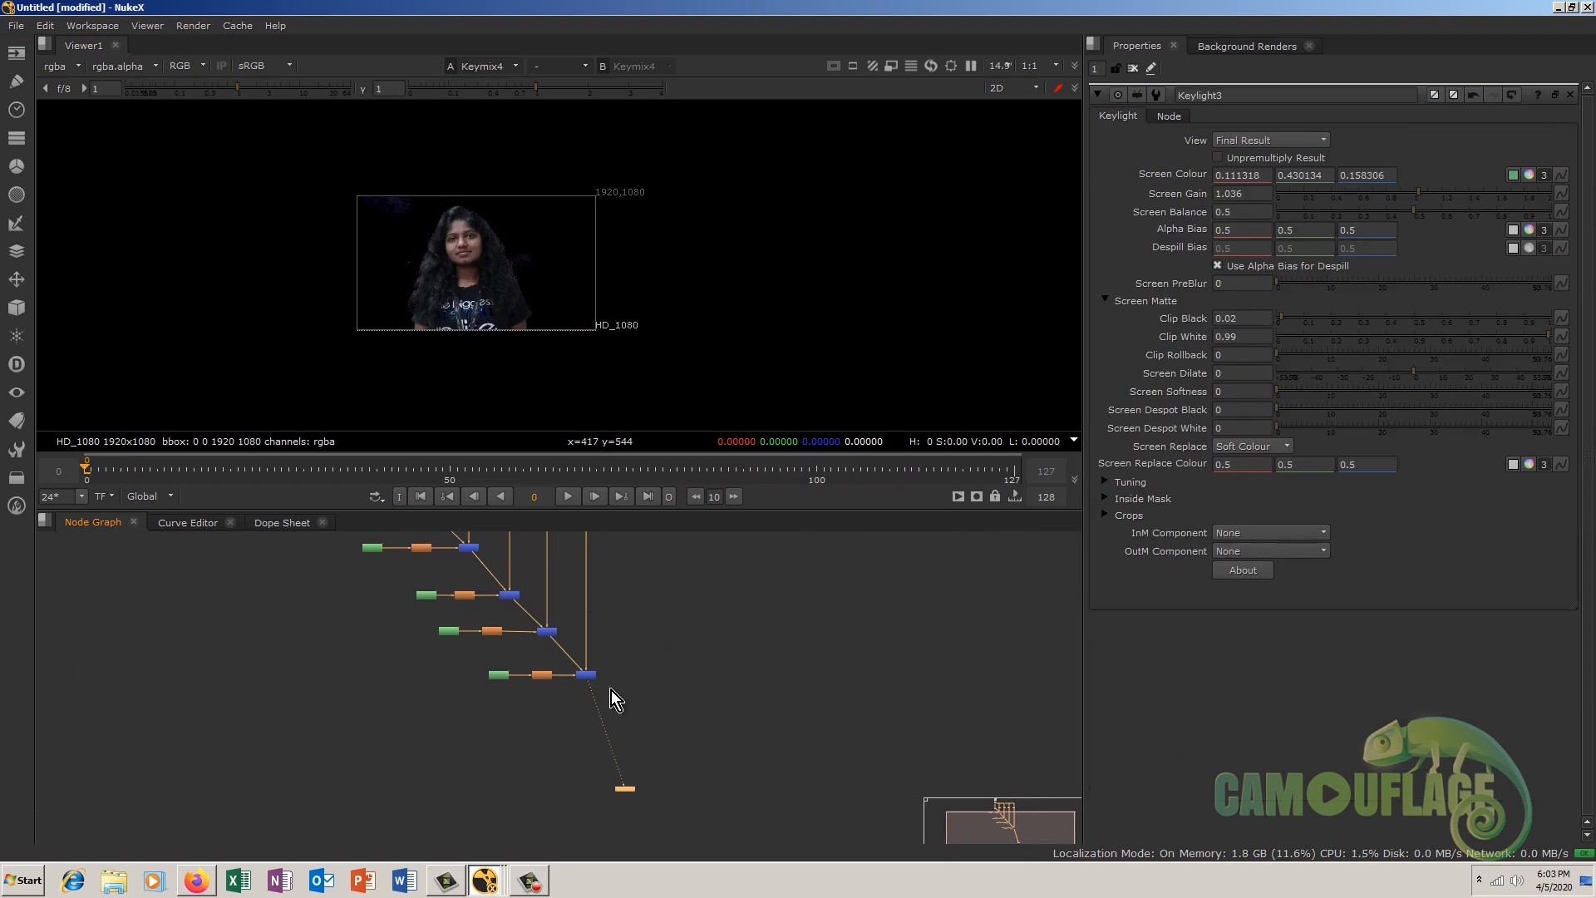
Step: In the untitled script, add a Merge node and insert it between Keymix4 and the Viewer
{"action": "left_click", "coordinate": [632, 713]}
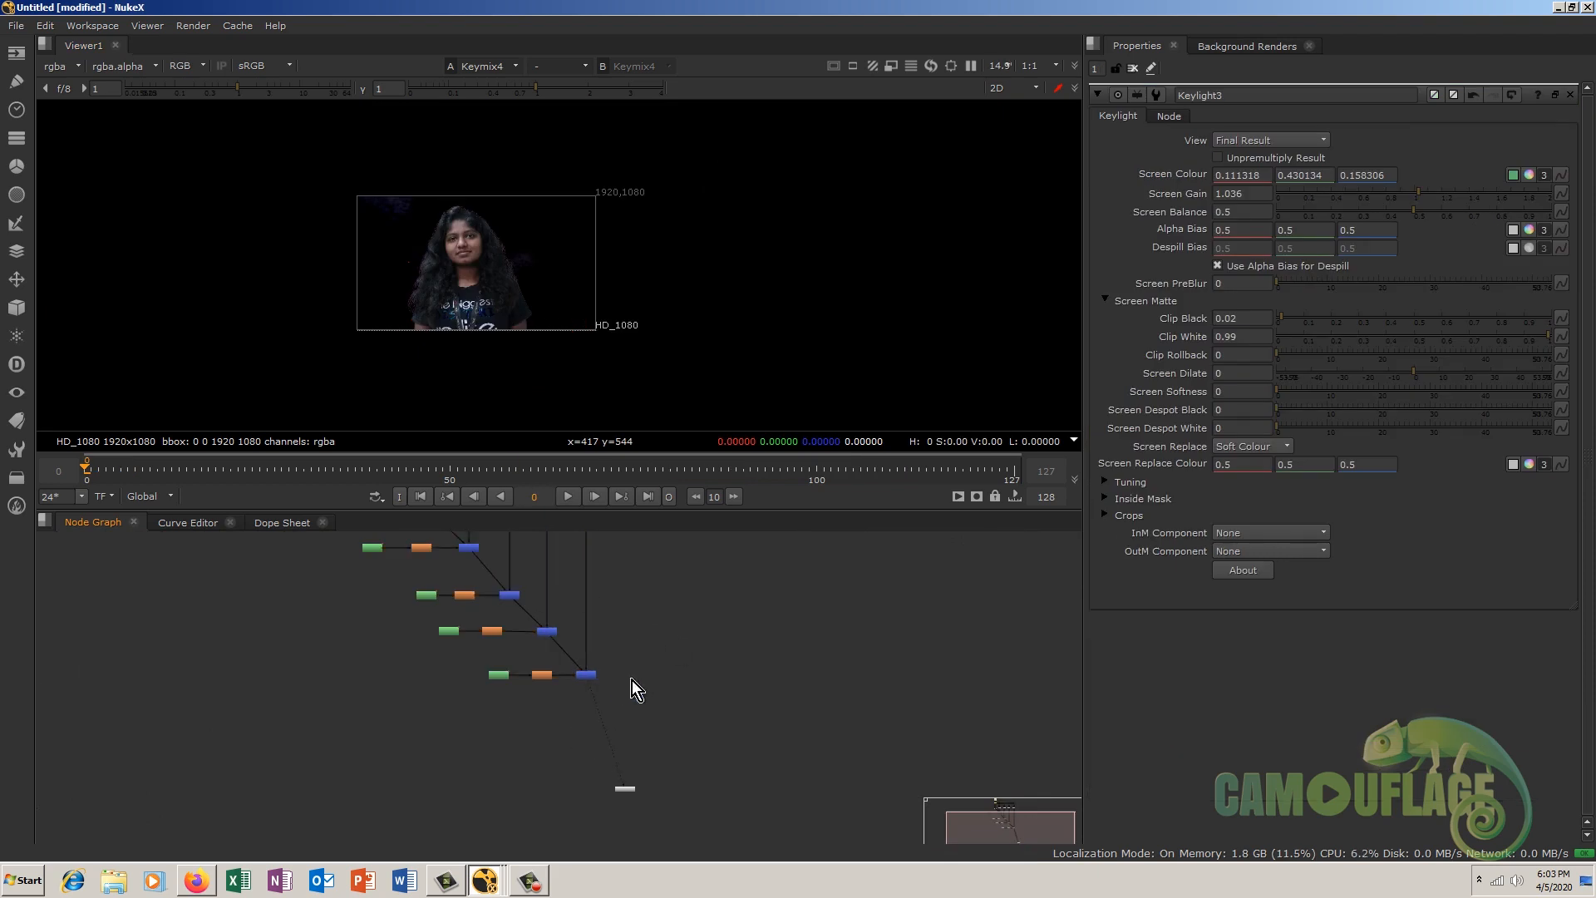
{"action": "key", "text": "Tab"}
{"action": "left_click", "coordinate": [733, 597]}
{"action": "key", "text": "m"}
{"action": "left_click_drag", "start_coordinate": [731, 600], "coordinate": [666, 737]}
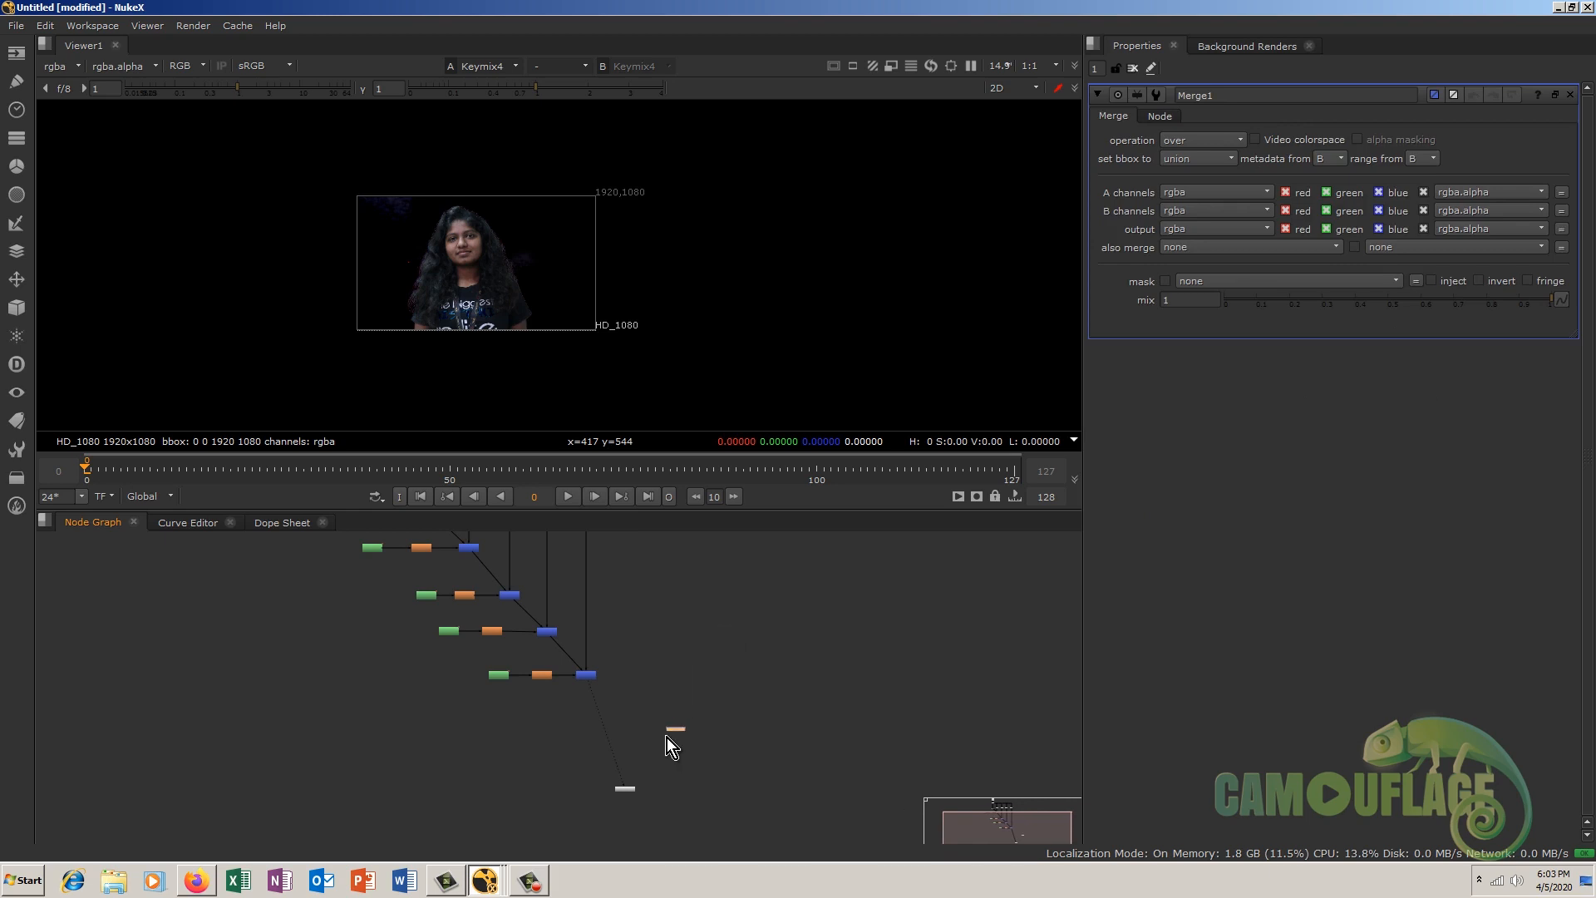
{"action": "scroll", "coordinate": [677, 717], "scroll_direction": "up", "scroll_amount": 4}
{"action": "middle_click_drag", "start_coordinate": [745, 700], "coordinate": [765, 615]}
{"action": "left_click_drag", "start_coordinate": [675, 677], "coordinate": [498, 670]}
Step: Add an unconnected Roto node and place it beside Merge1
{"action": "left_click", "coordinate": [602, 615]}
{"action": "key", "text": "o"}
{"action": "left_click_drag", "start_coordinate": [611, 624], "coordinate": [381, 665]}
Step: Display the alpha and draw a closed Bezier in Roto5 loosely around the woman's matte, extending beyond the frame's top and bottom
{"action": "key", "text": "a"}
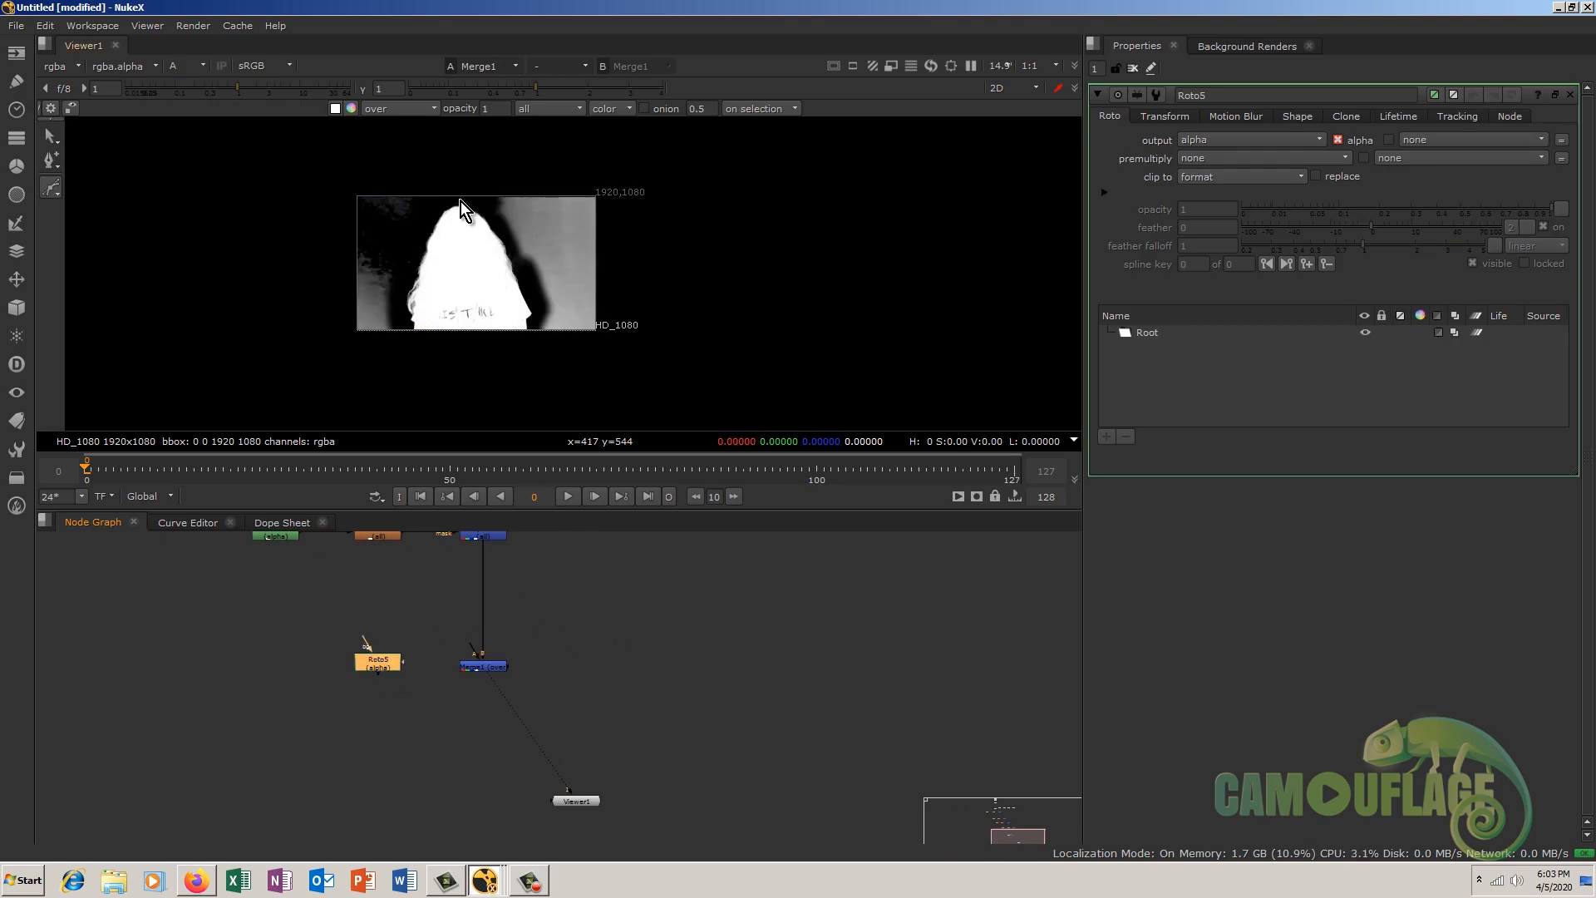
{"action": "left_click", "coordinate": [449, 191]}
{"action": "left_click", "coordinate": [397, 306]}
{"action": "left_click", "coordinate": [529, 352]}
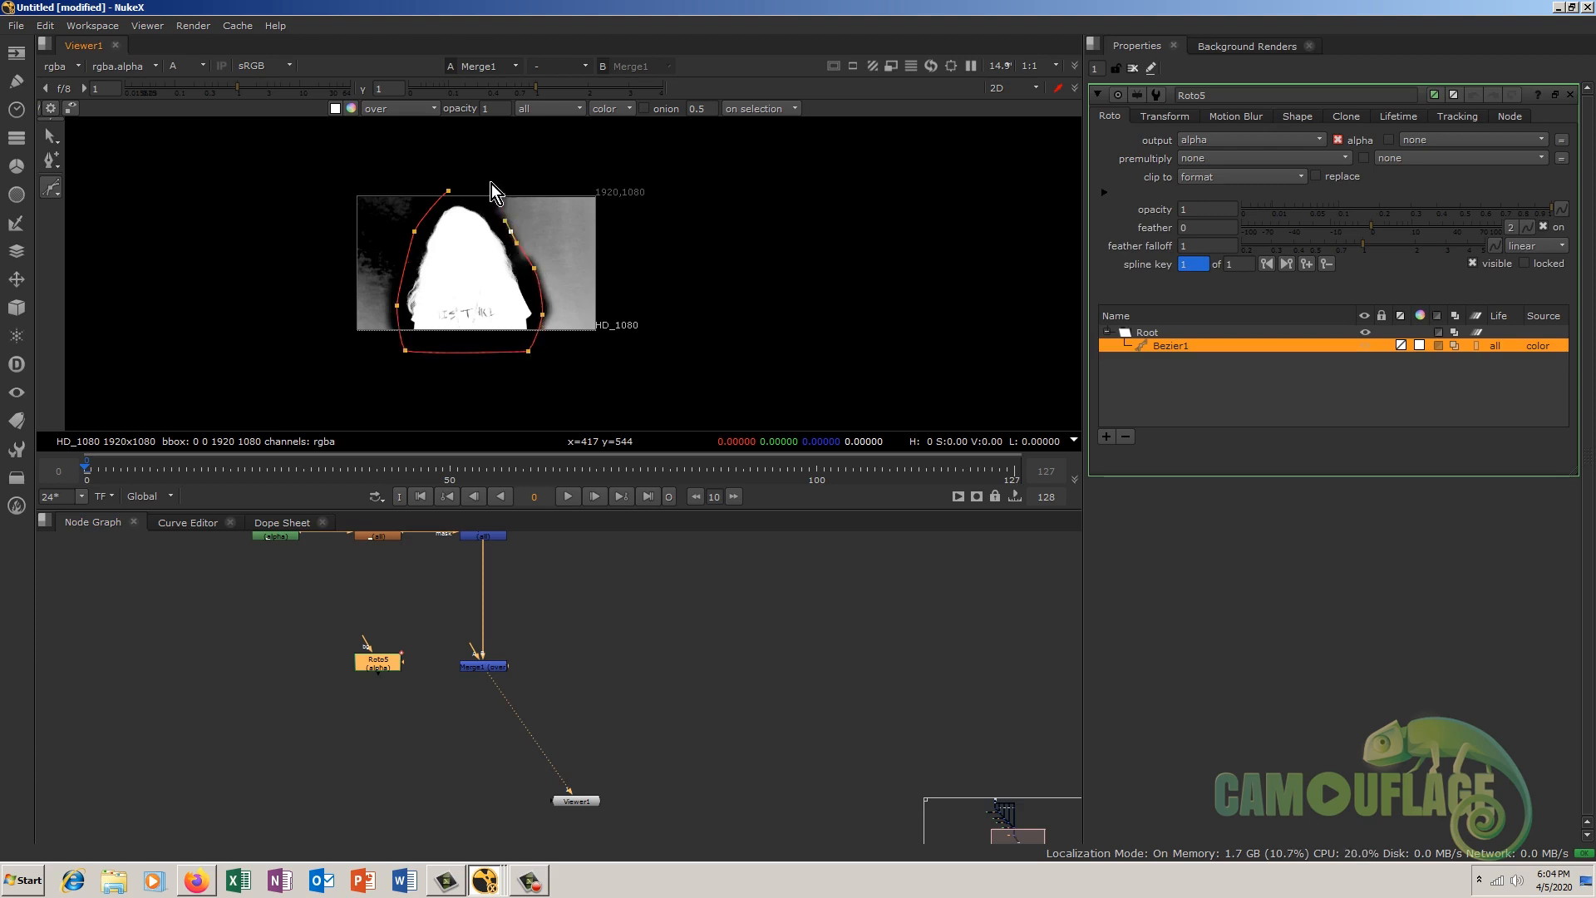
{"action": "left_click", "coordinate": [450, 190]}
Step: Adjust Roto5's Bezier points along the matte's right side and smooth the curve above the head
{"action": "scroll", "coordinate": [532, 229], "scroll_direction": "up", "scroll_amount": 5}
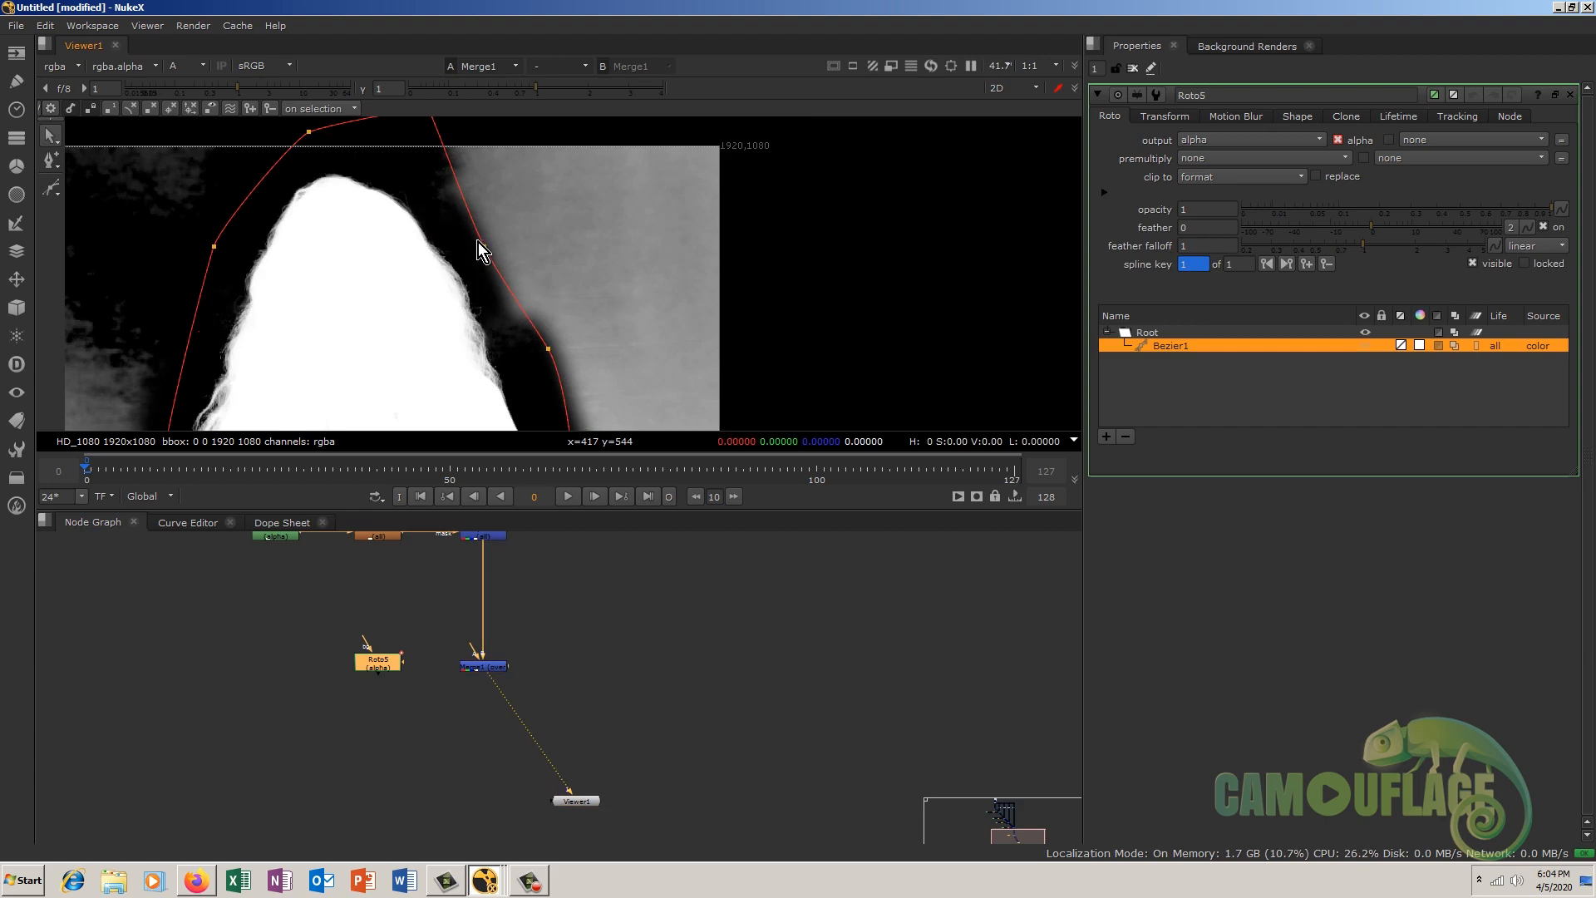
{"action": "left_click_drag", "start_coordinate": [546, 350], "coordinate": [528, 352]}
{"action": "middle_click_drag", "start_coordinate": [426, 125], "coordinate": [507, 248]}
{"action": "mouse_move", "coordinate": [485, 228]}
{"action": "left_mouse_down"}
{"action": "mouse_move", "coordinate": [467, 242]}
{"action": "mouse_move", "coordinate": [479, 254]}
{"action": "left_mouse_up"}
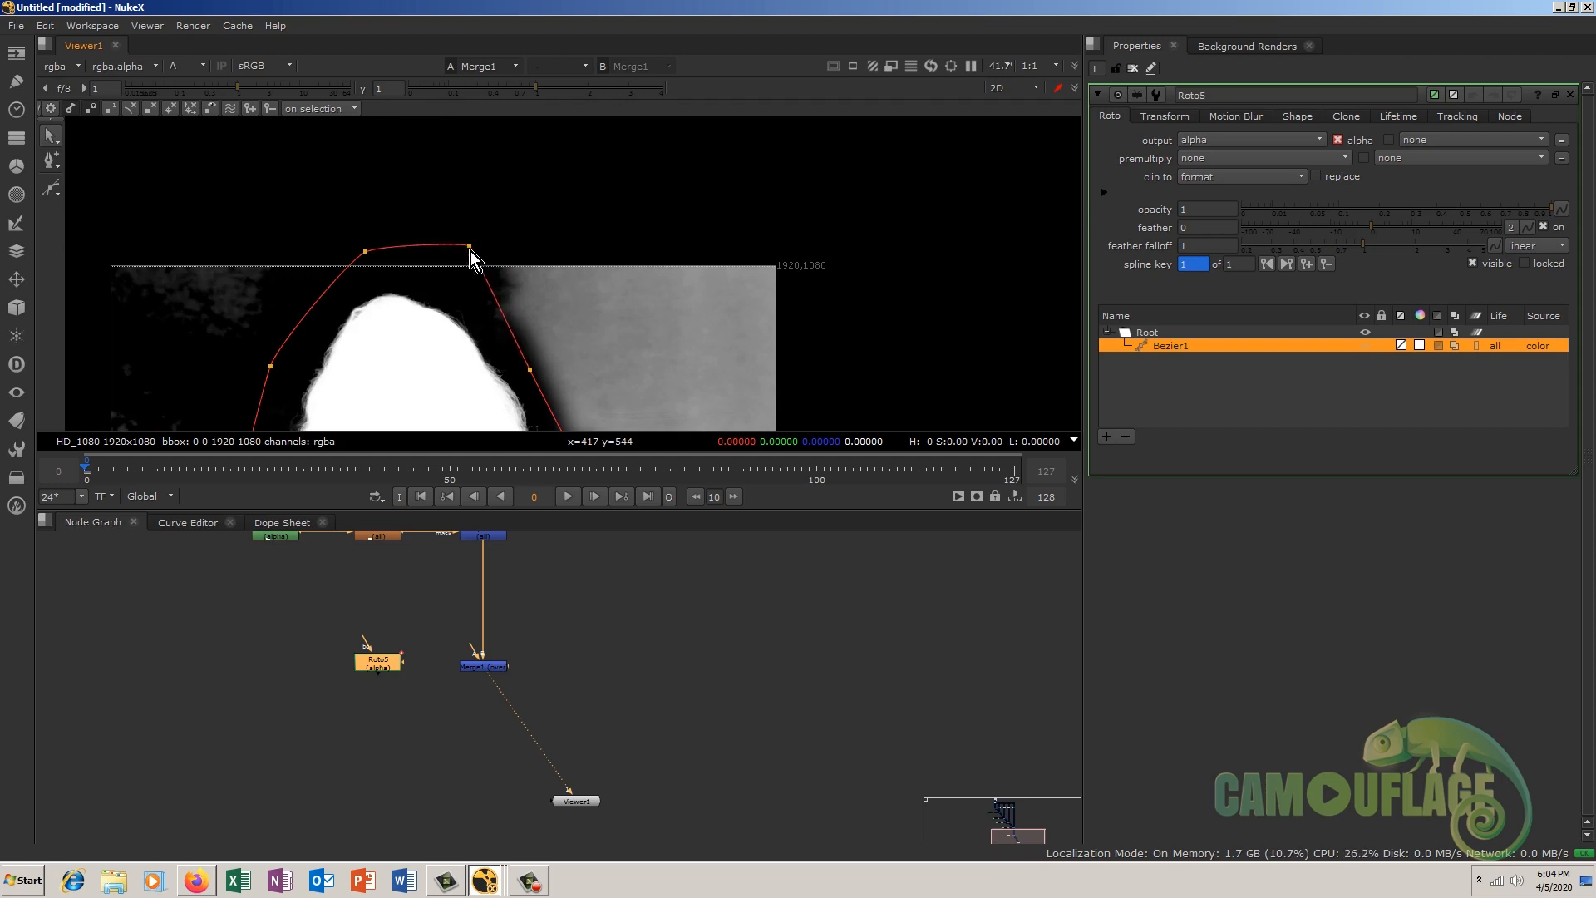
{"action": "scroll", "coordinate": [478, 252], "scroll_direction": "up", "scroll_amount": 3}
{"action": "left_click_drag", "start_coordinate": [451, 227], "coordinate": [392, 197]}
{"action": "left_click", "coordinate": [213, 250]}
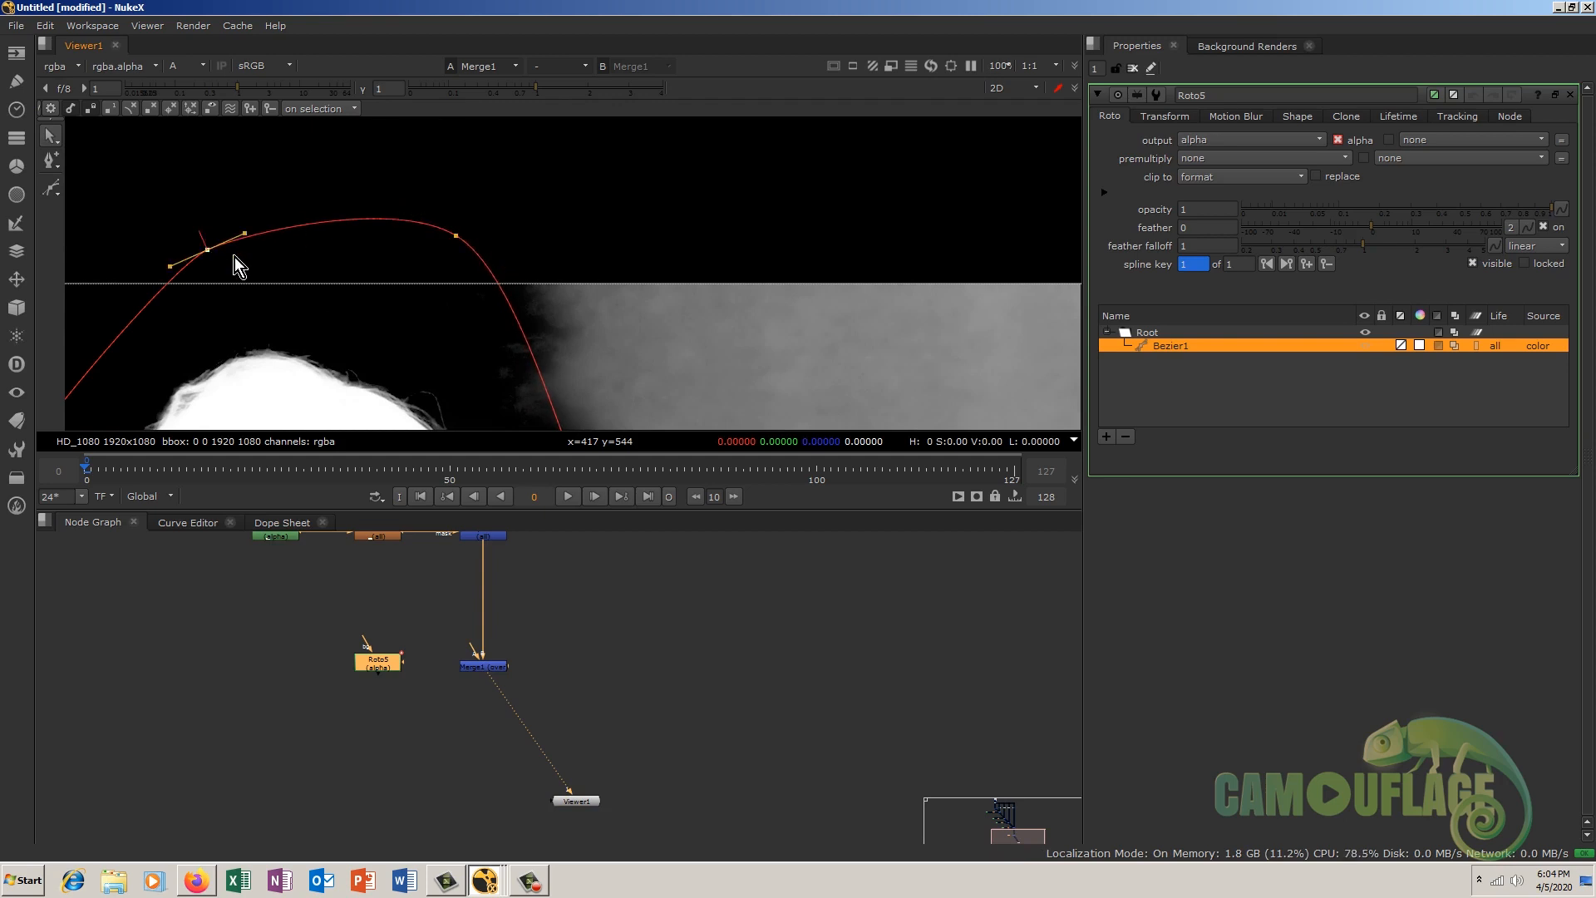
{"action": "scroll", "coordinate": [321, 261], "scroll_direction": "down", "scroll_amount": 8}
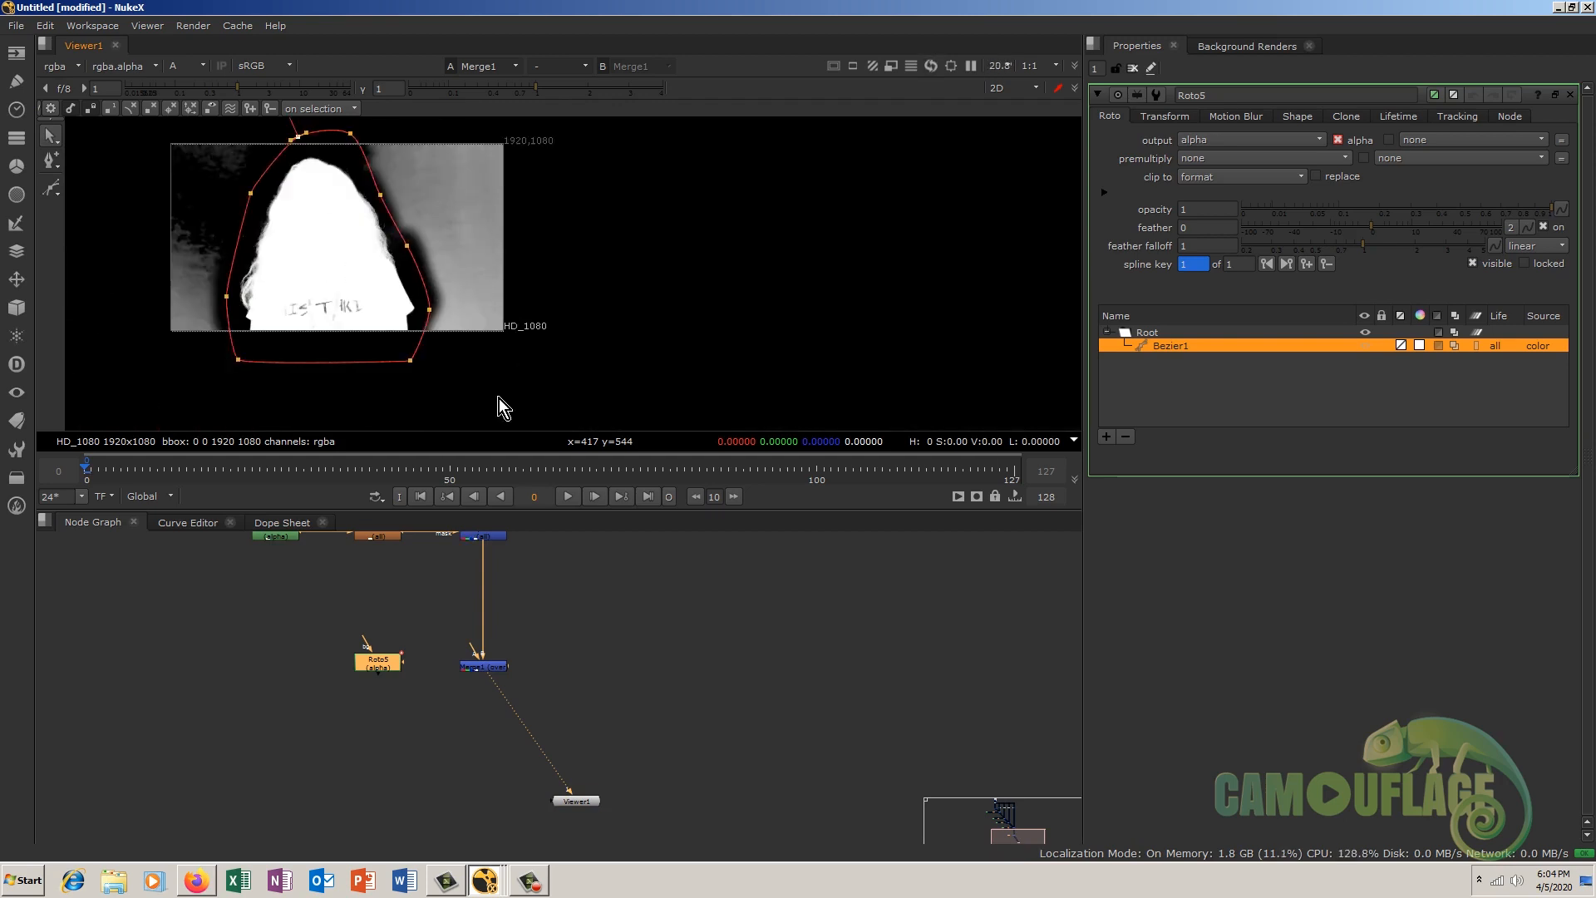
Step: Connect Roto5 to Merge1 and set the merge operation to mask
{"action": "middle_click_drag", "start_coordinate": [464, 660], "coordinate": [500, 584]}
{"action": "left_click_drag", "start_coordinate": [505, 573], "coordinate": [414, 589]}
{"action": "left_click", "coordinate": [524, 592]}
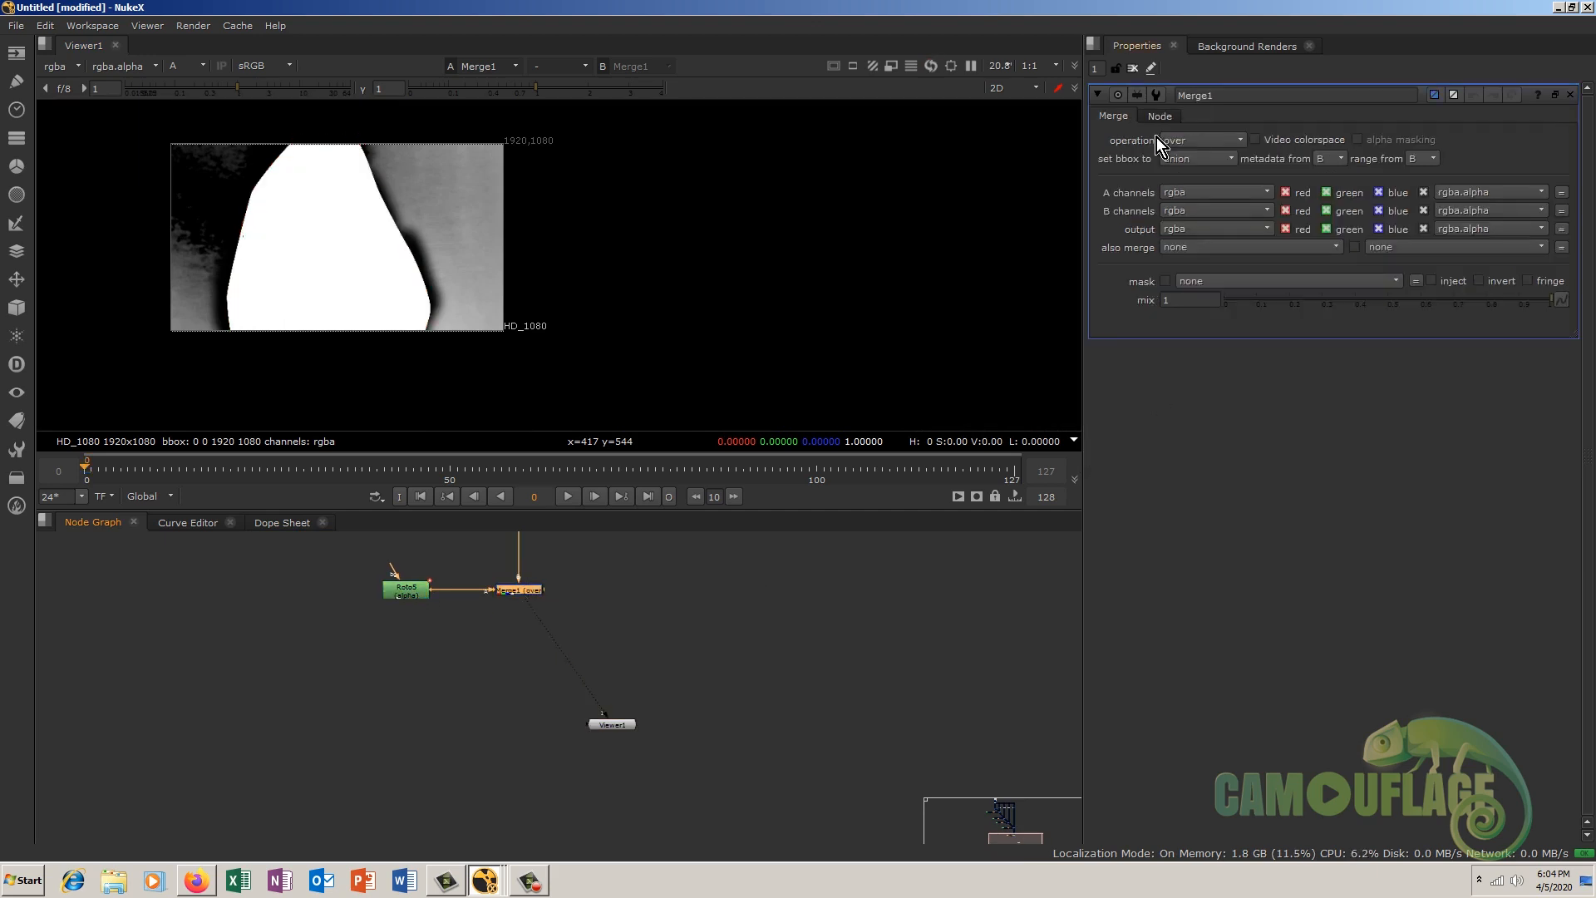
{"action": "left_click", "coordinate": [1193, 142]}
{"action": "left_click", "coordinate": [1182, 251]}
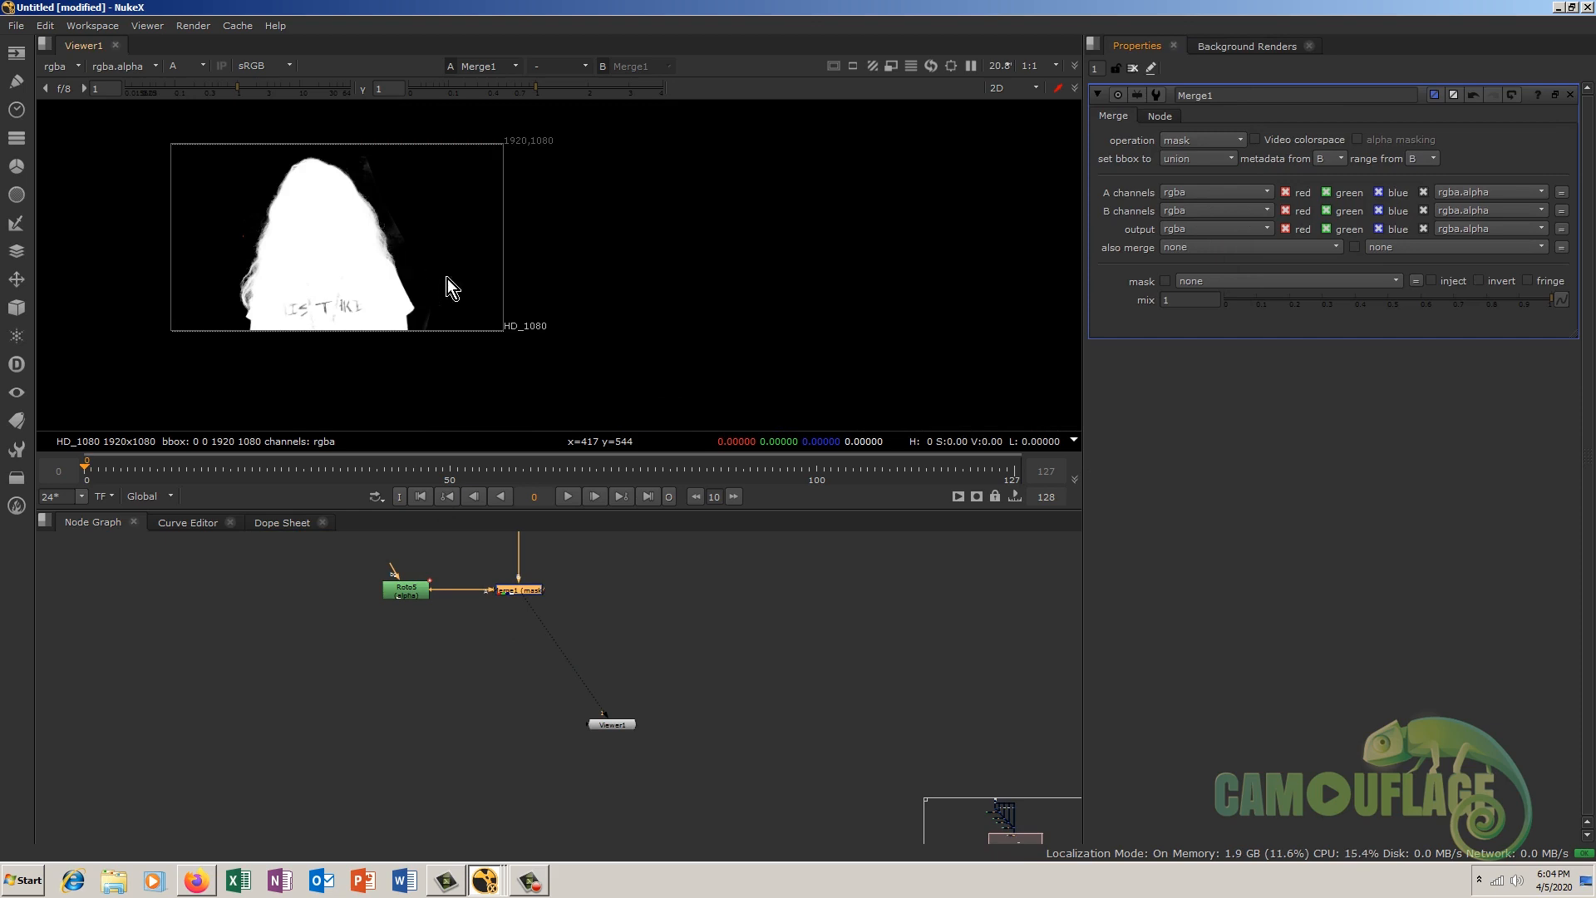
Step: Paste a copy of Blur4, size 50, between Roto5 and Merge1, then open its properties
{"action": "left_click_drag", "start_coordinate": [411, 592], "coordinate": [330, 591]}
{"action": "scroll", "coordinate": [405, 585], "scroll_direction": "down", "scroll_amount": 4}
{"action": "middle_click_drag", "start_coordinate": [405, 585], "coordinate": [455, 720]}
{"action": "left_click", "coordinate": [460, 669]}
{"action": "left_click", "coordinate": [418, 725]}
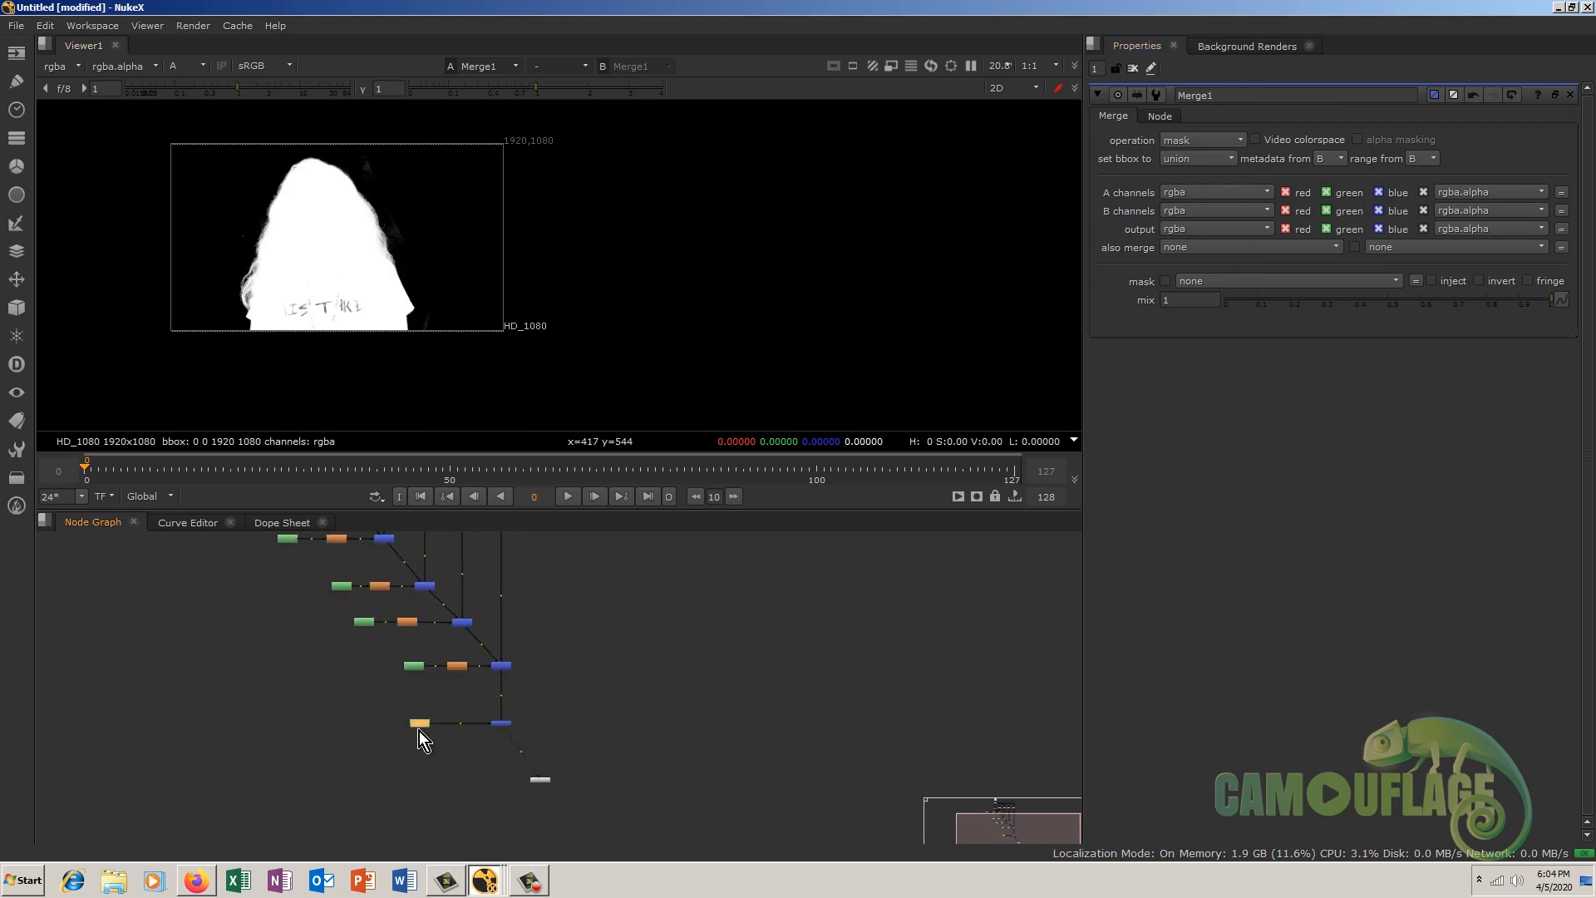
{"action": "key", "text": "ctrl+v"}
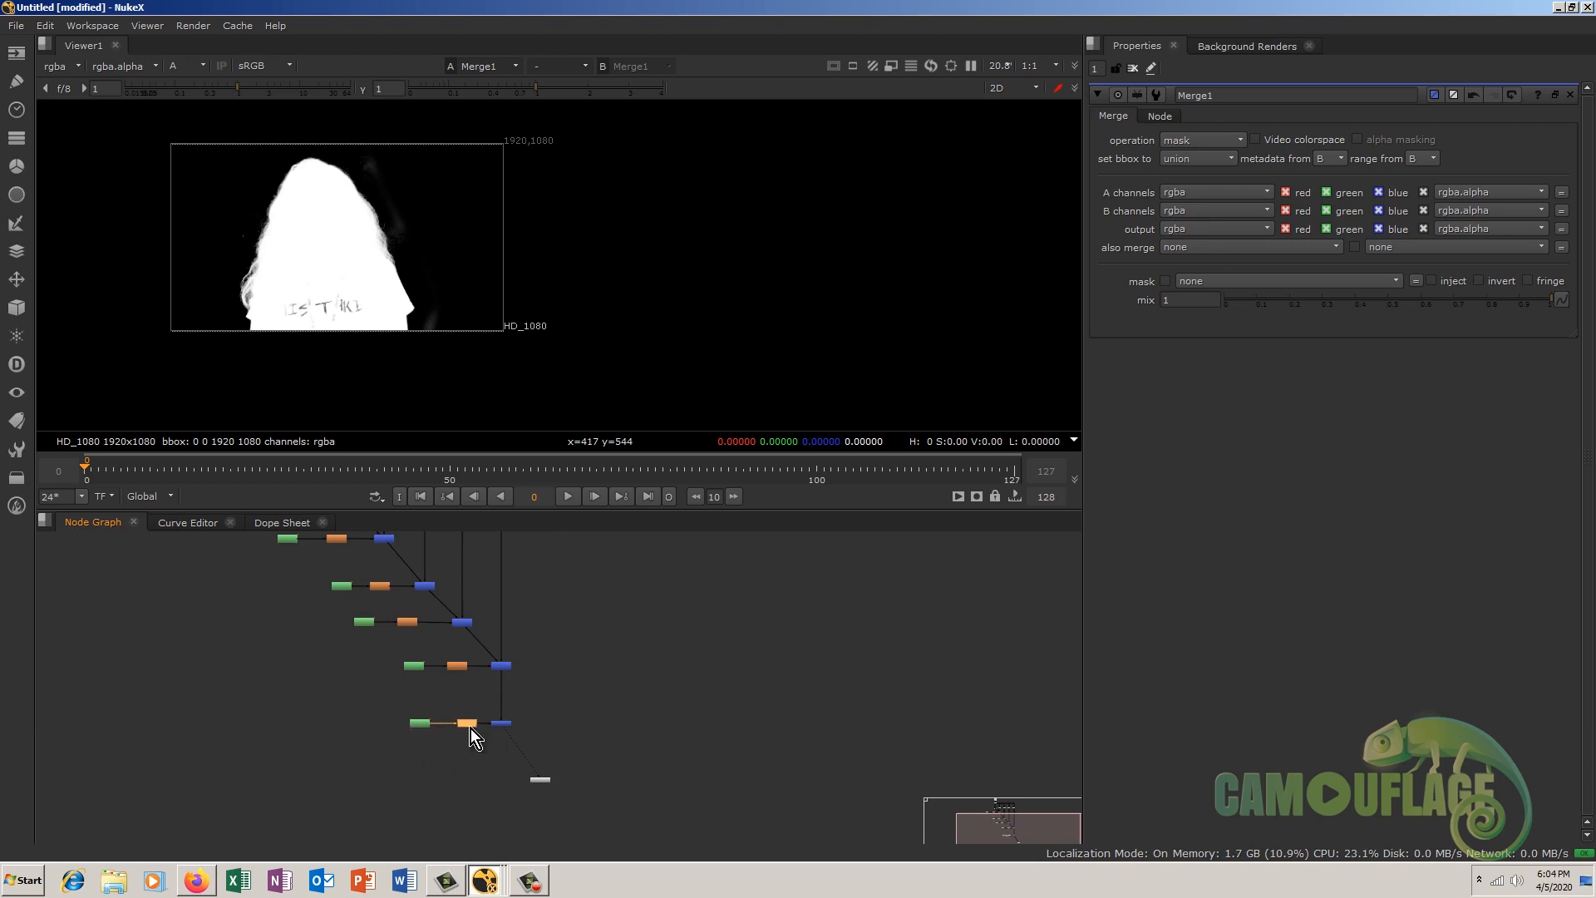
{"action": "double_click", "coordinate": [469, 725]}
Step: View Merge1's result in RGB and inspect the keyed woman's edges and the overall node layout
{"action": "left_click", "coordinate": [511, 726]}
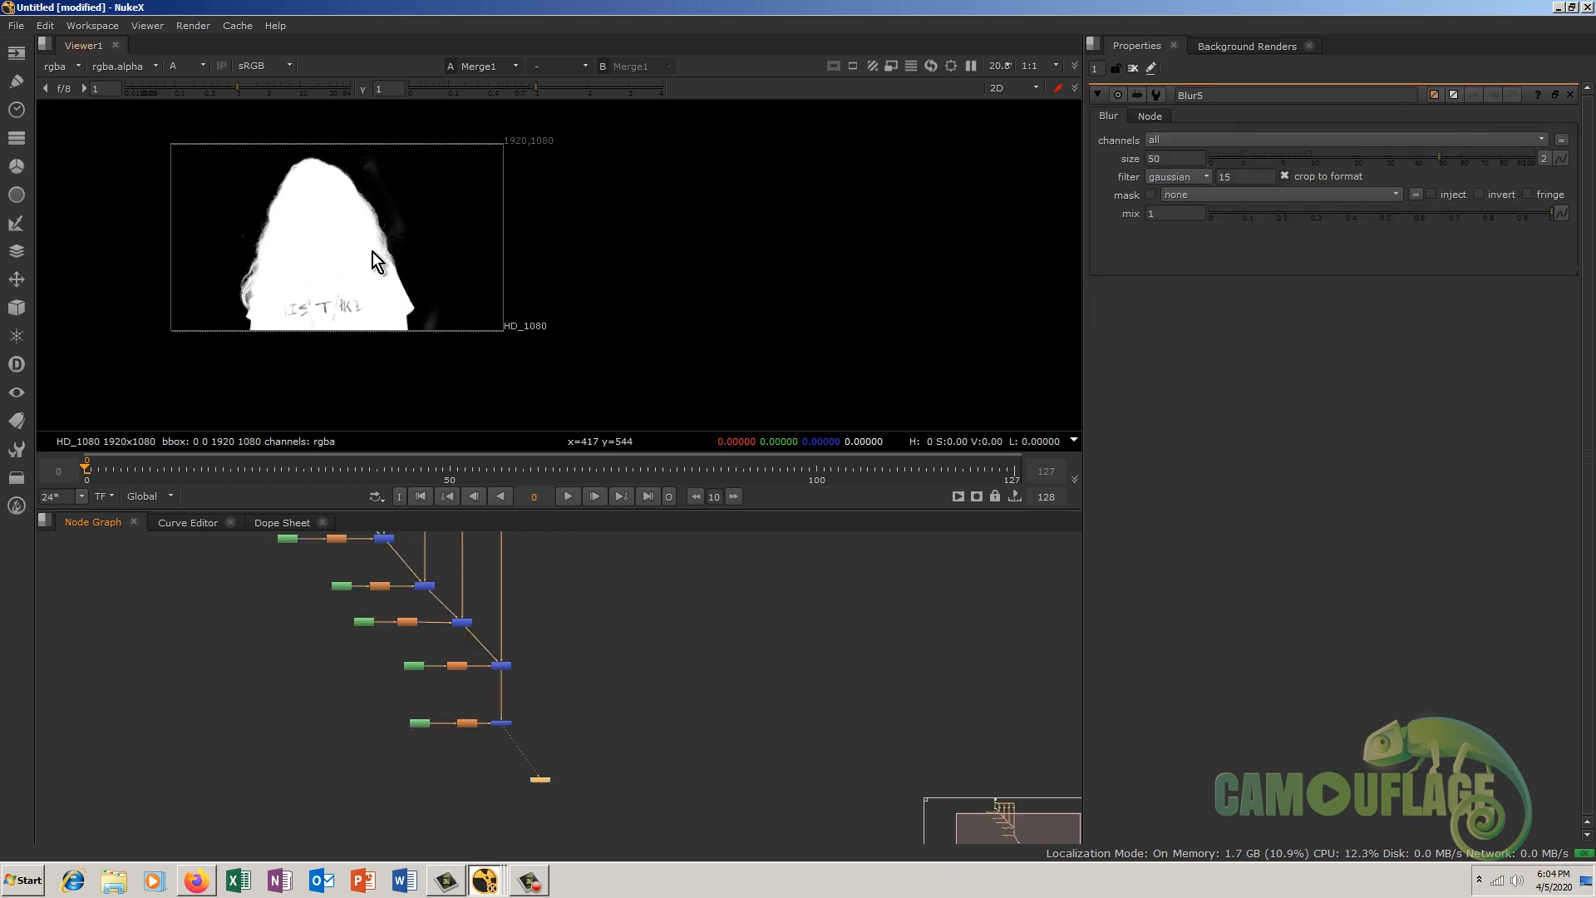
{"action": "key", "text": "a"}
{"action": "scroll", "coordinate": [382, 278], "scroll_direction": "up", "scroll_amount": 5}
{"action": "scroll", "coordinate": [439, 257], "scroll_direction": "down", "scroll_amount": 4}
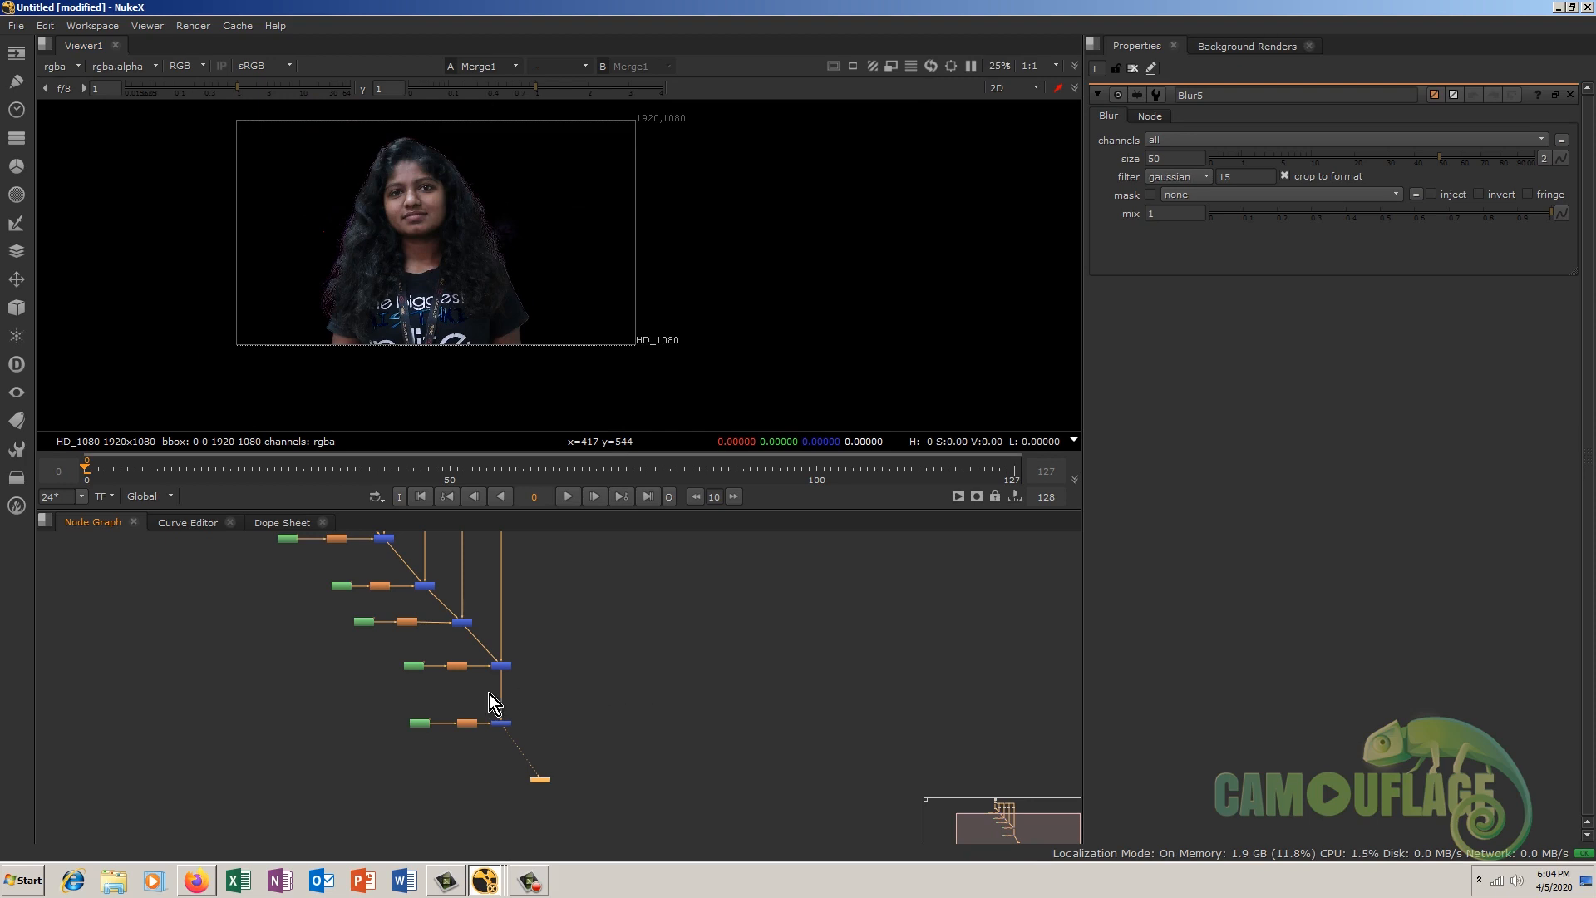
{"action": "scroll", "coordinate": [499, 707], "scroll_direction": "down", "scroll_amount": 5}
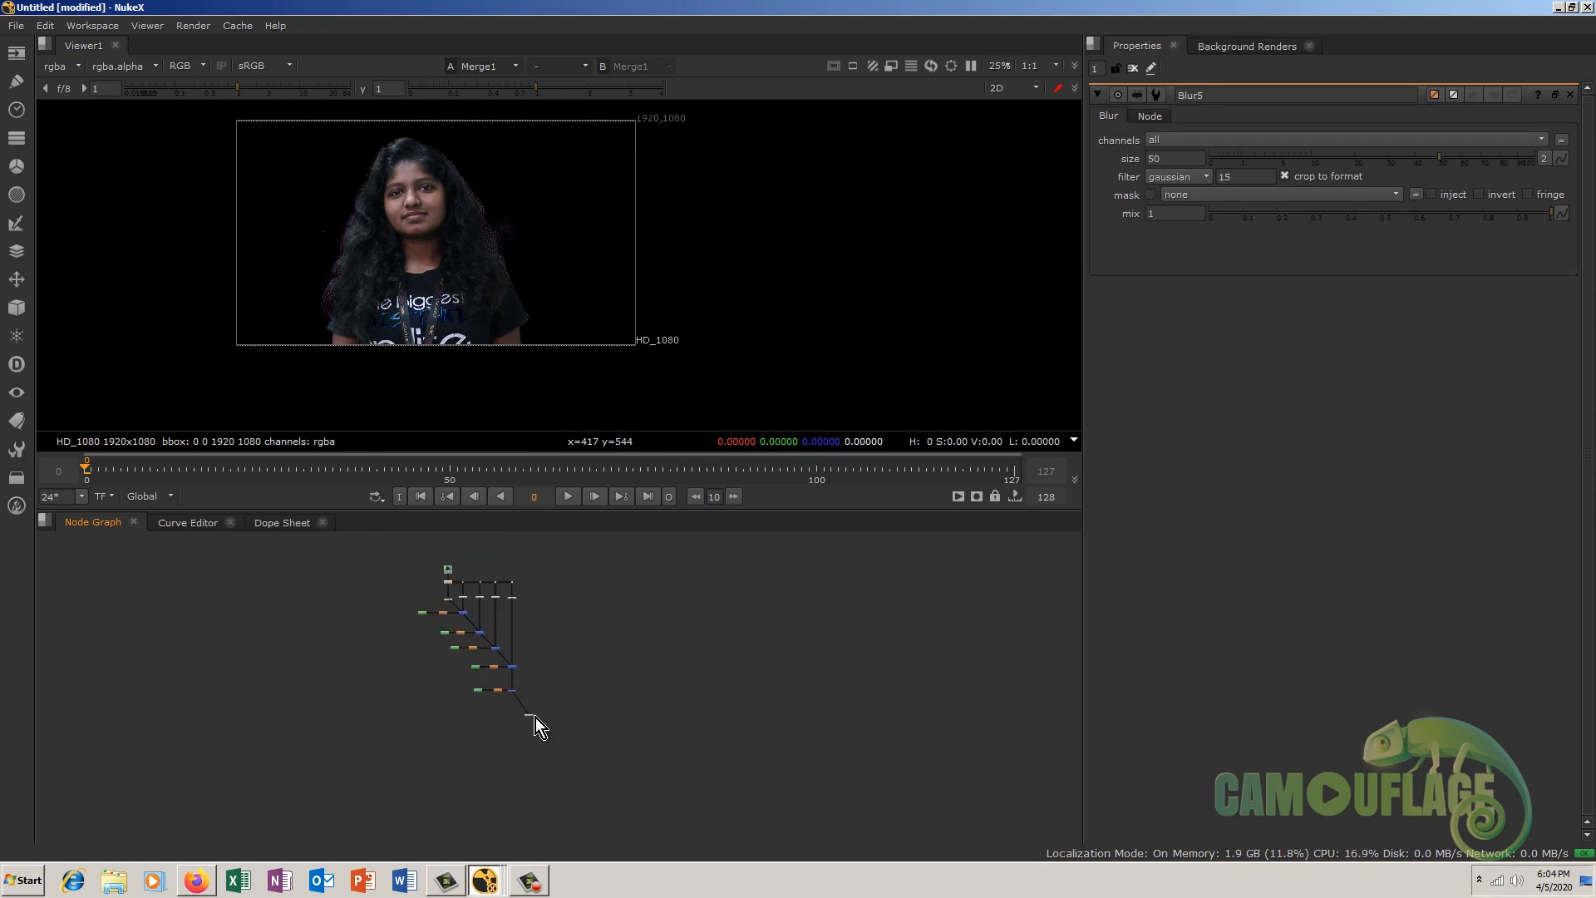
{"action": "scroll", "coordinate": [397, 288], "scroll_direction": "up", "scroll_amount": 3}
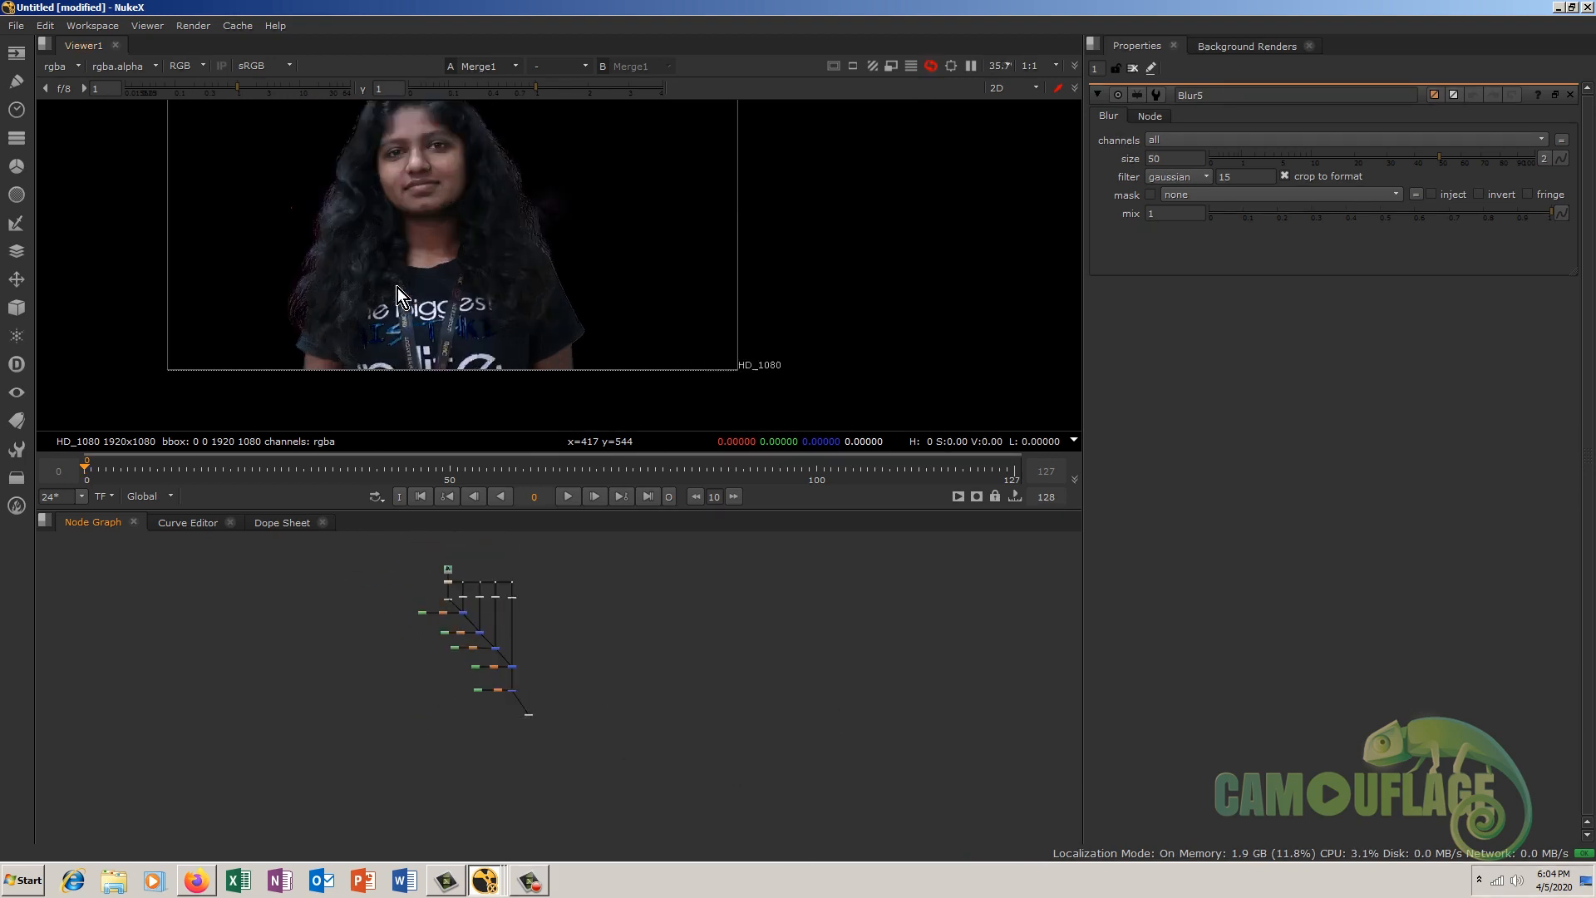
Step: Inspect Merge1's alpha matte, lowering the viewer gamma to 0.005 to check for holes and then resetting it
{"action": "middle_click_drag", "start_coordinate": [558, 627], "coordinate": [557, 726]}
{"action": "key", "text": "a"}
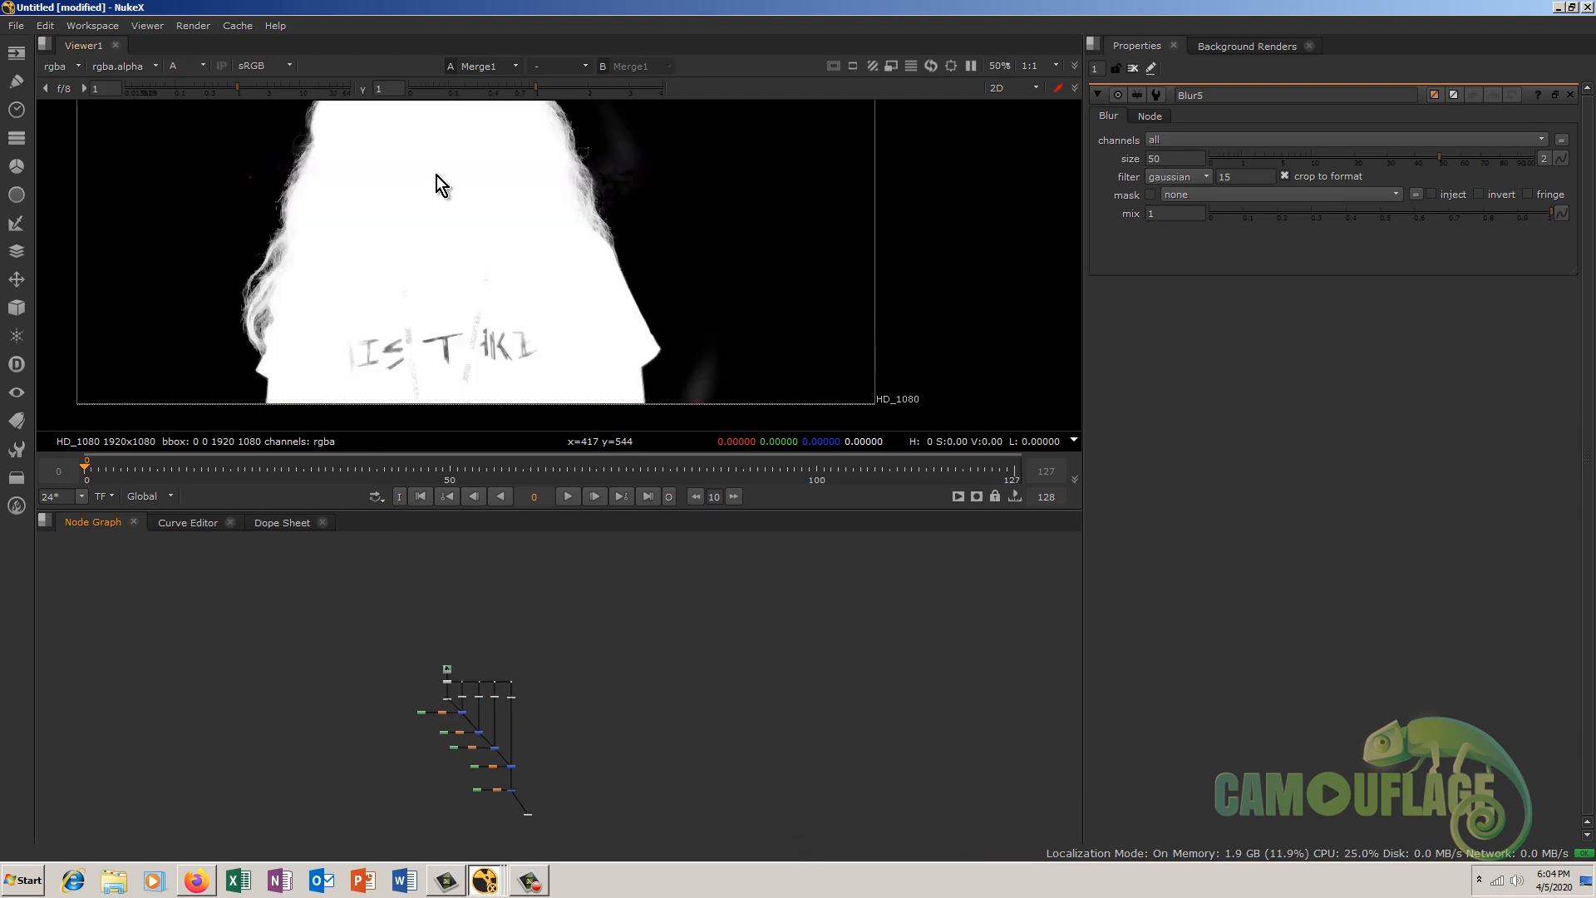
{"action": "left_click_drag", "start_coordinate": [540, 91], "coordinate": [418, 92]}
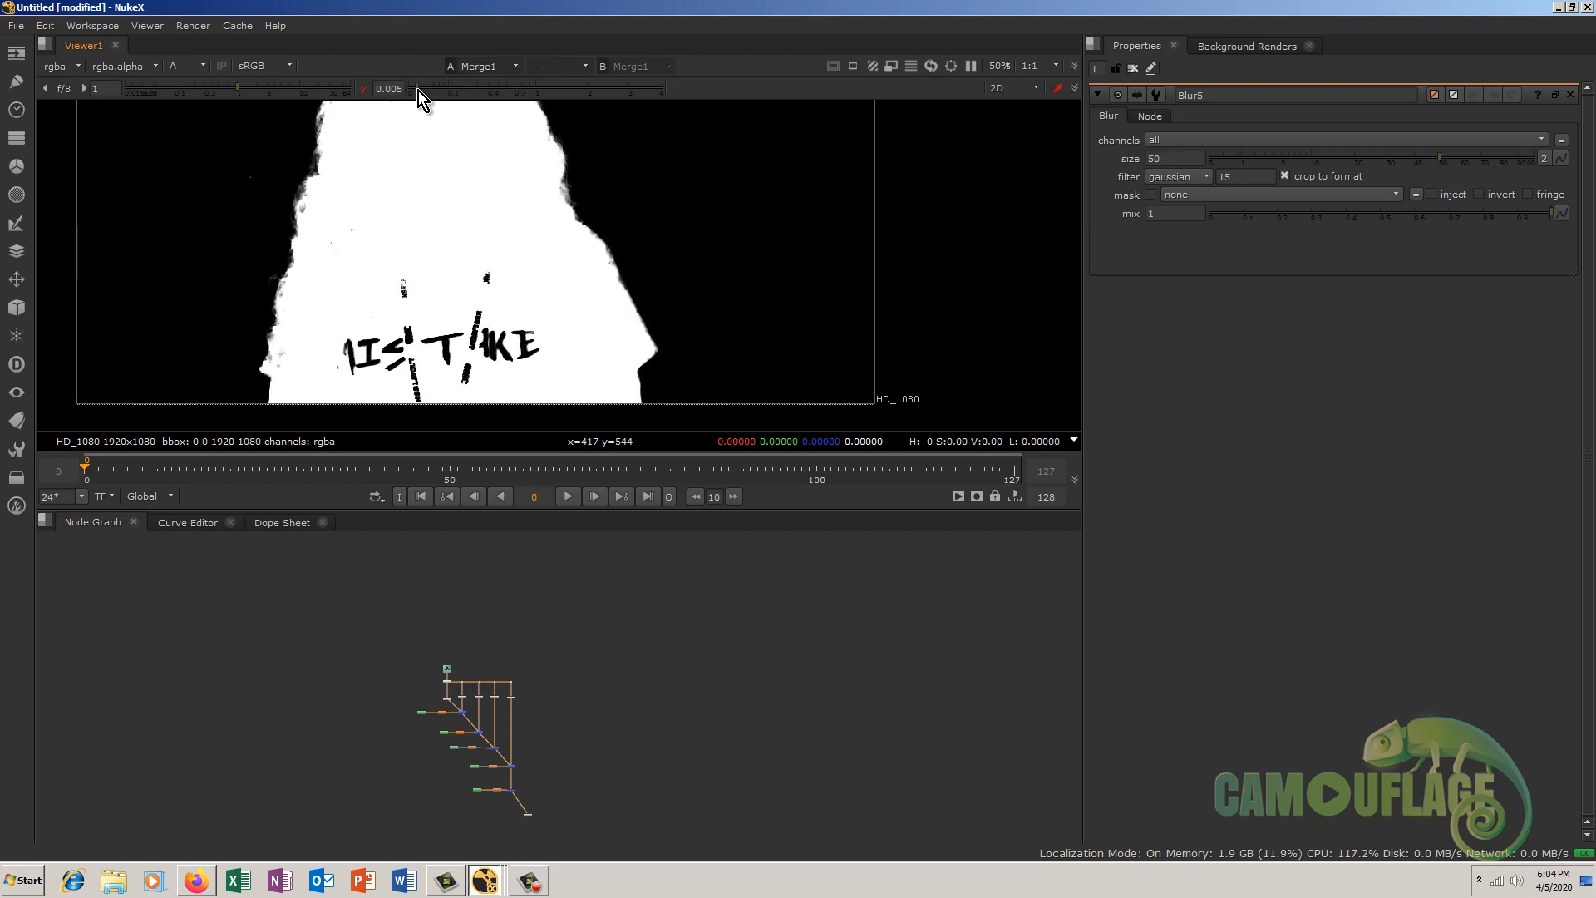
{"action": "left_click", "coordinate": [364, 89]}
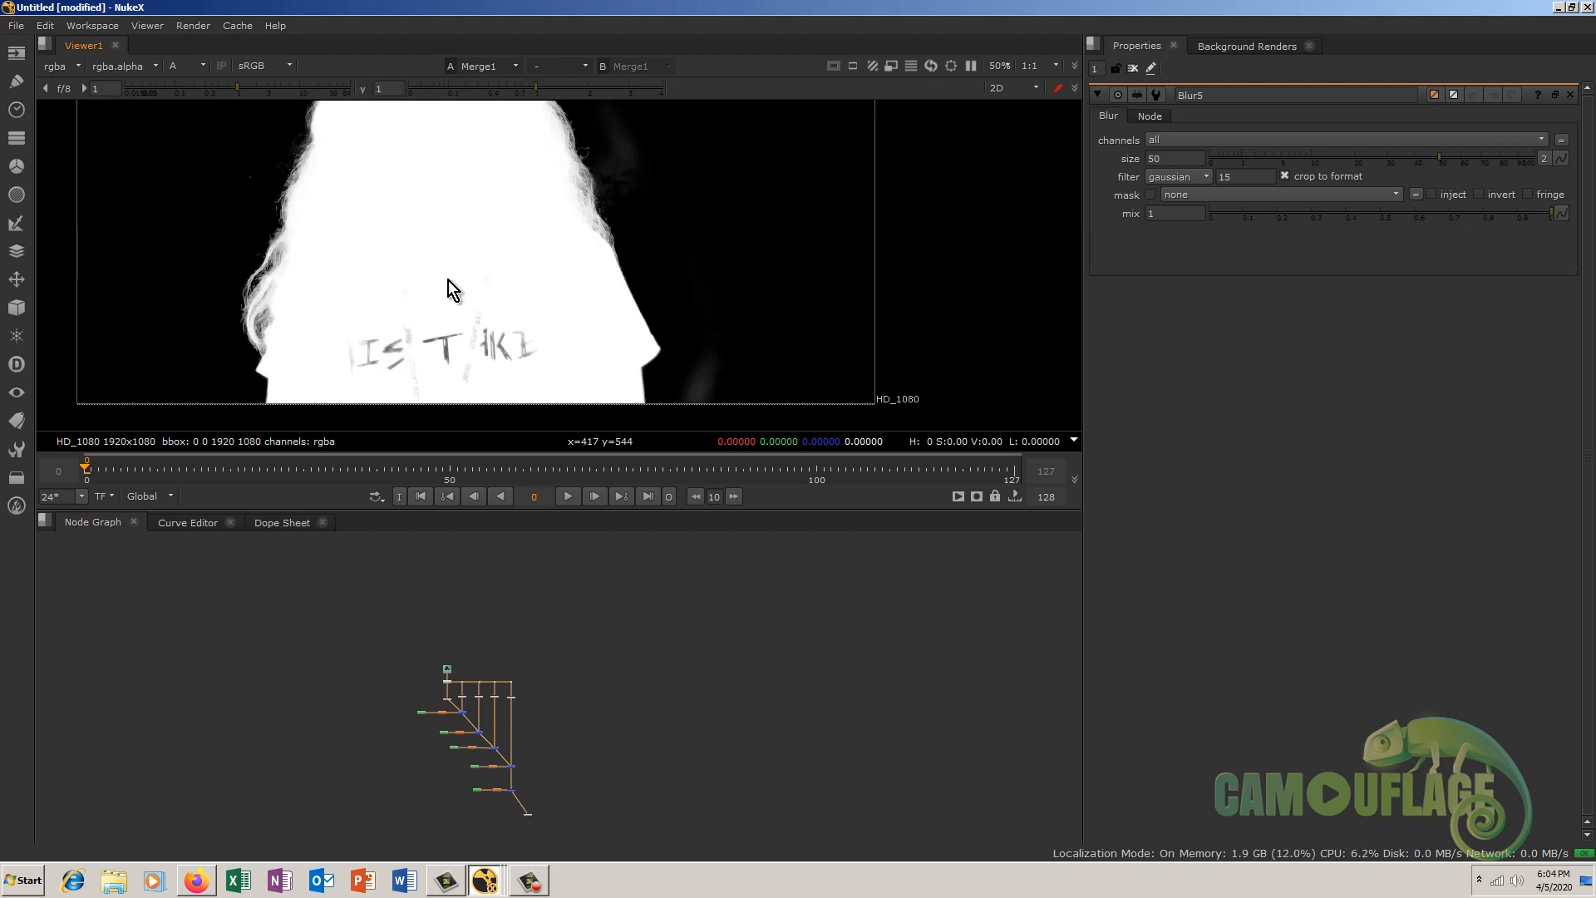
{"action": "scroll", "coordinate": [652, 294], "scroll_direction": "down", "scroll_amount": 2}
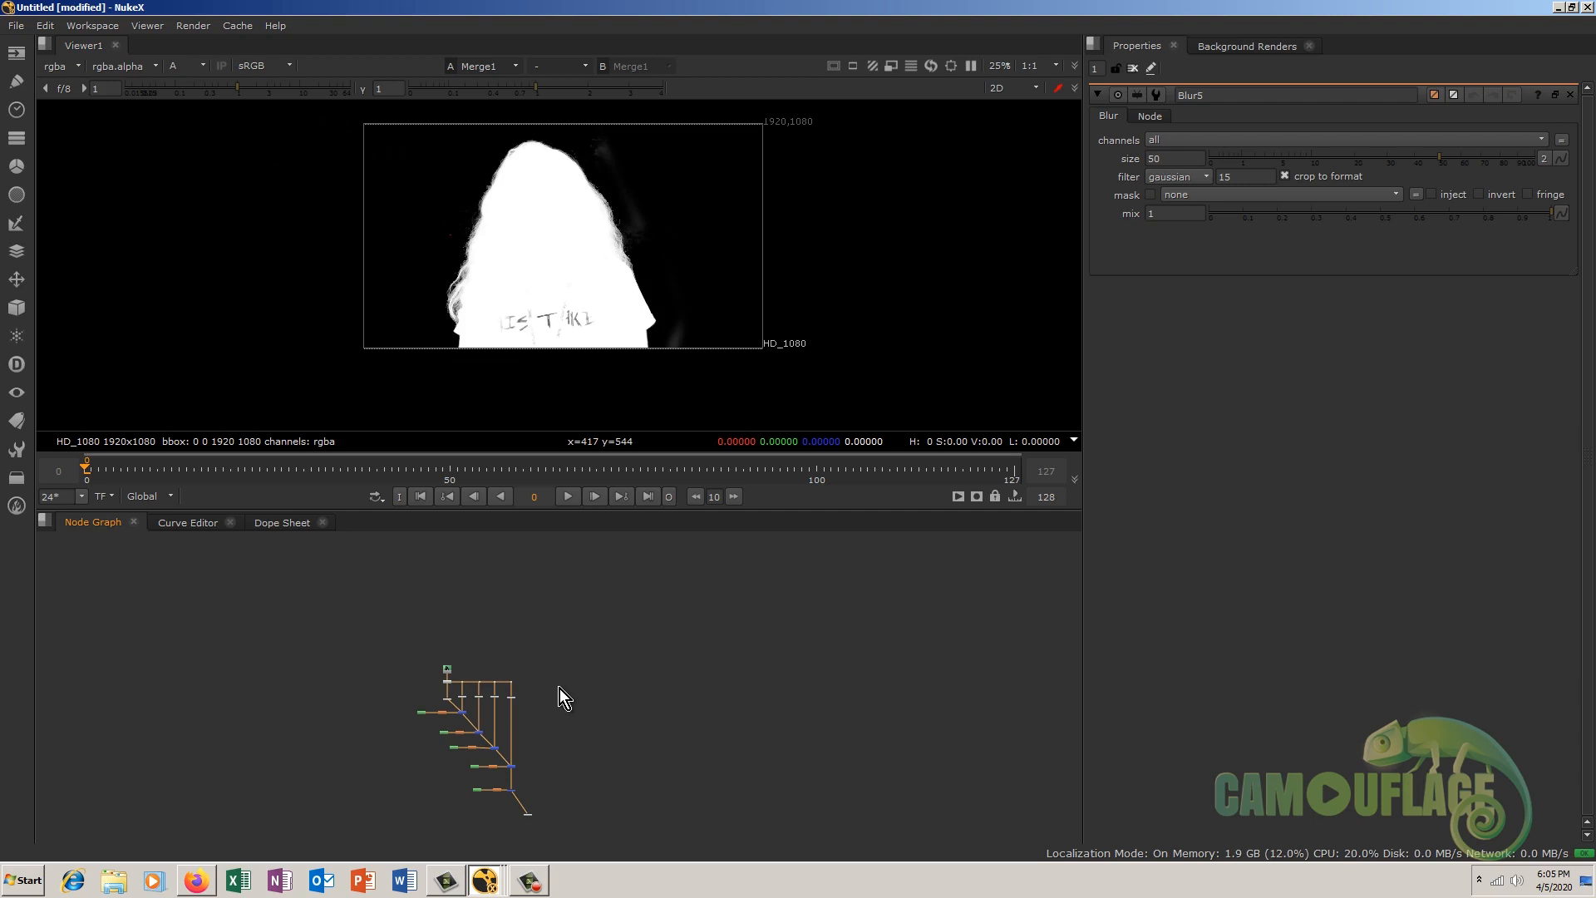
Step: Move the source footage, denoise node and row of dots further up, away from the Keylight branches
{"action": "scroll", "coordinate": [463, 703], "scroll_direction": "up", "scroll_amount": 2}
{"action": "middle_click_drag", "start_coordinate": [486, 715], "coordinate": [483, 632]}
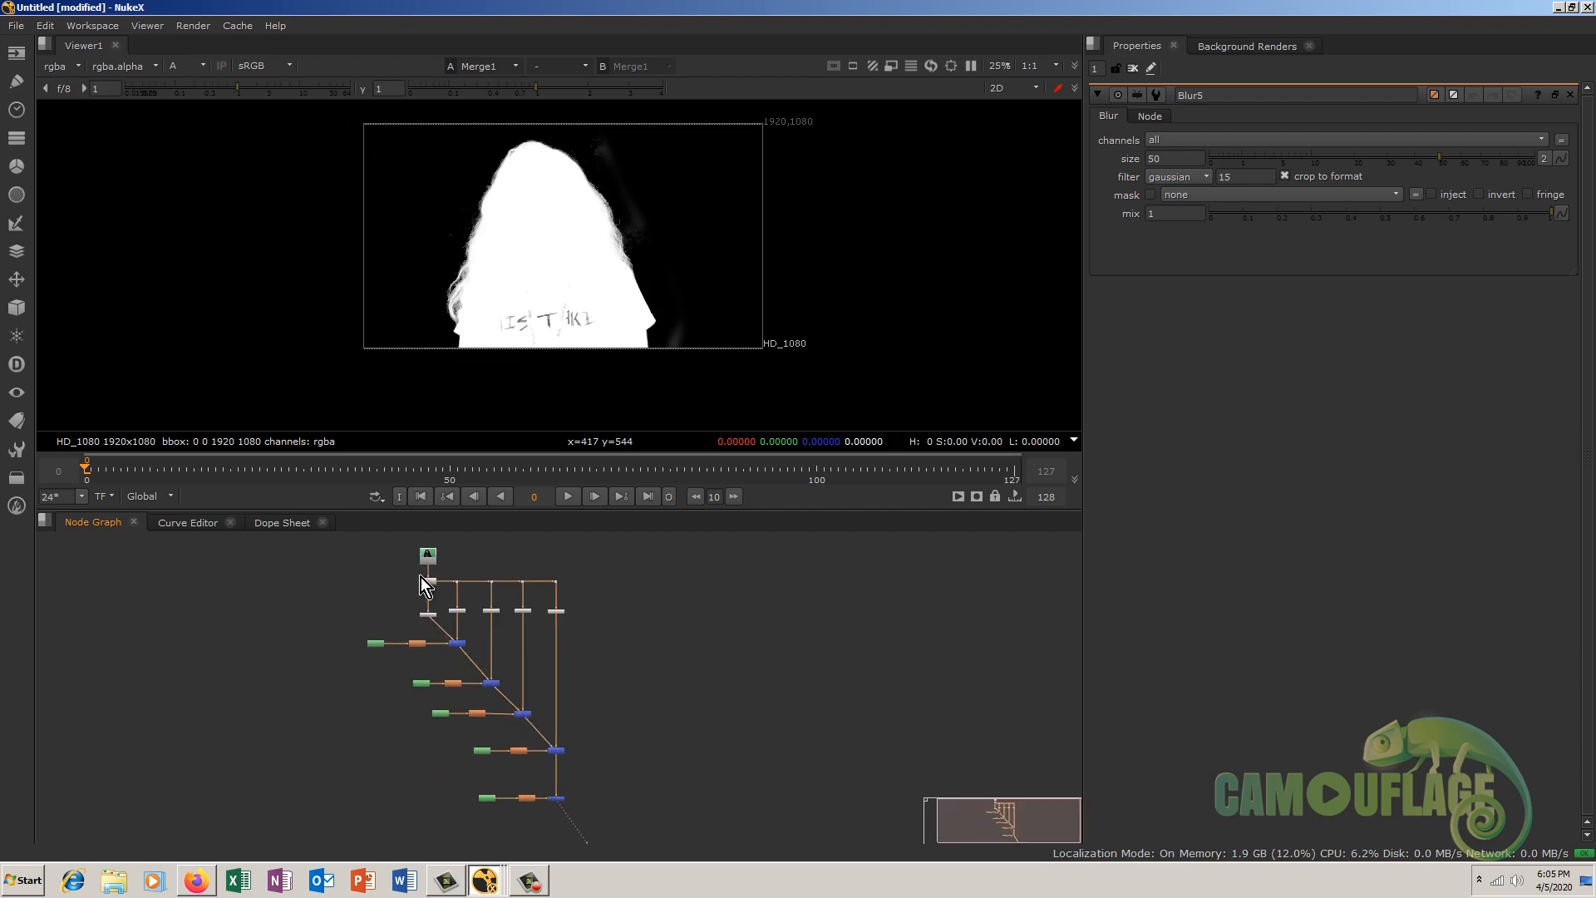
{"action": "left_click_drag", "start_coordinate": [398, 543], "coordinate": [431, 526]}
{"action": "scroll", "coordinate": [624, 665], "scroll_direction": "down", "scroll_amount": 2}
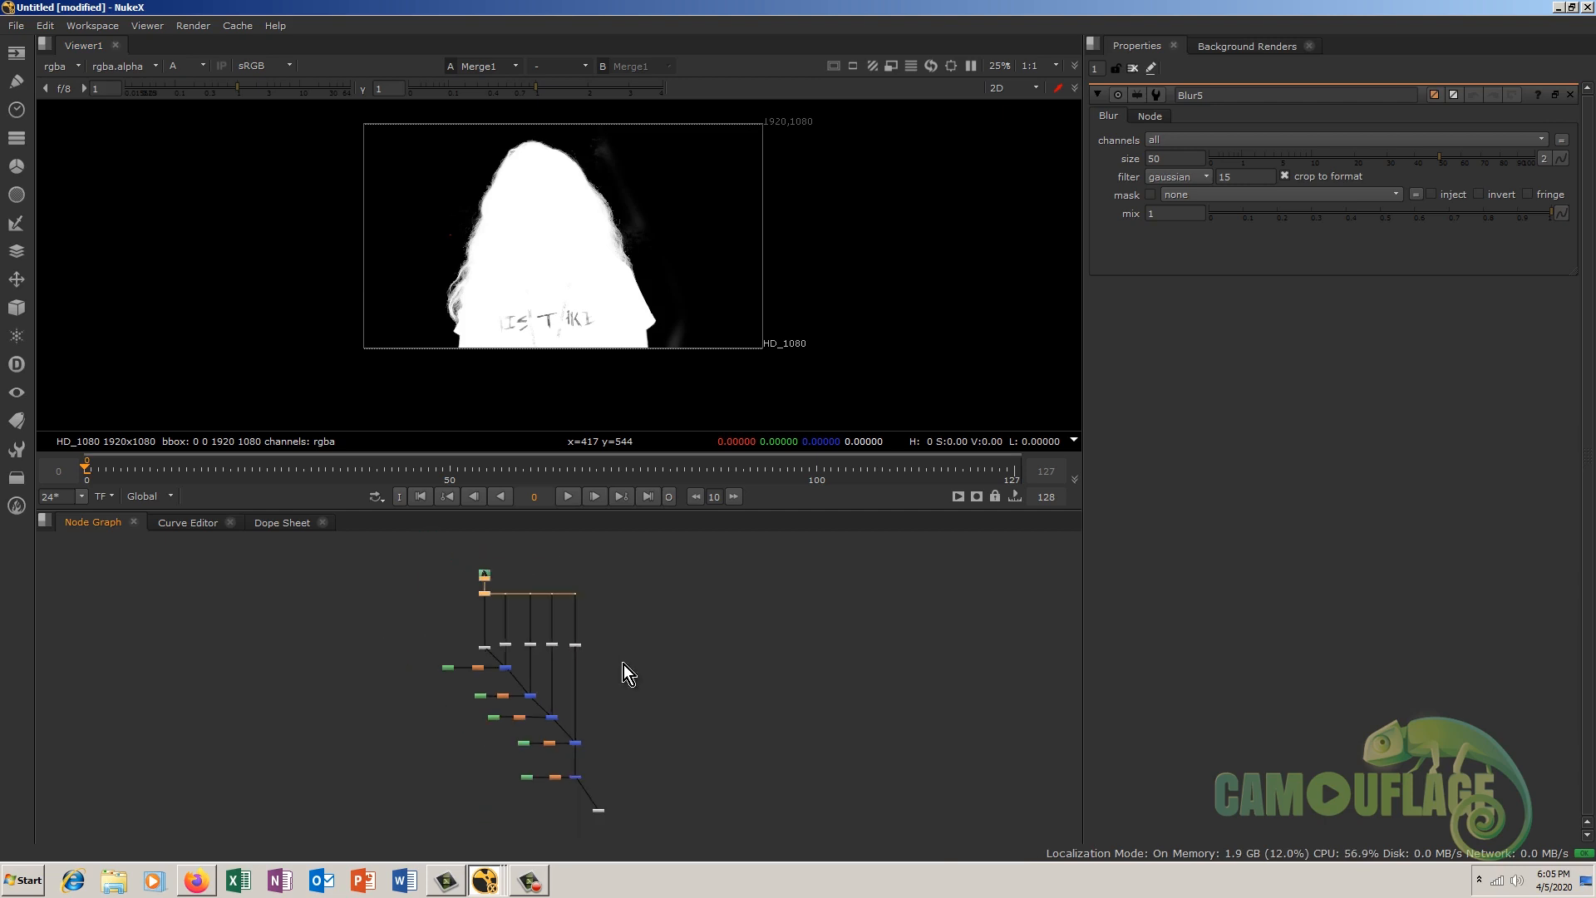
Step: Add a Backdrop behind the five Keylight, roto, blur and KeyMix branches and label it "Soft matte"
{"action": "left_click_drag", "start_coordinate": [383, 615], "coordinate": [655, 792]}
{"action": "key", "text": "Tab"}
{"action": "type", "text": "backdrop"}
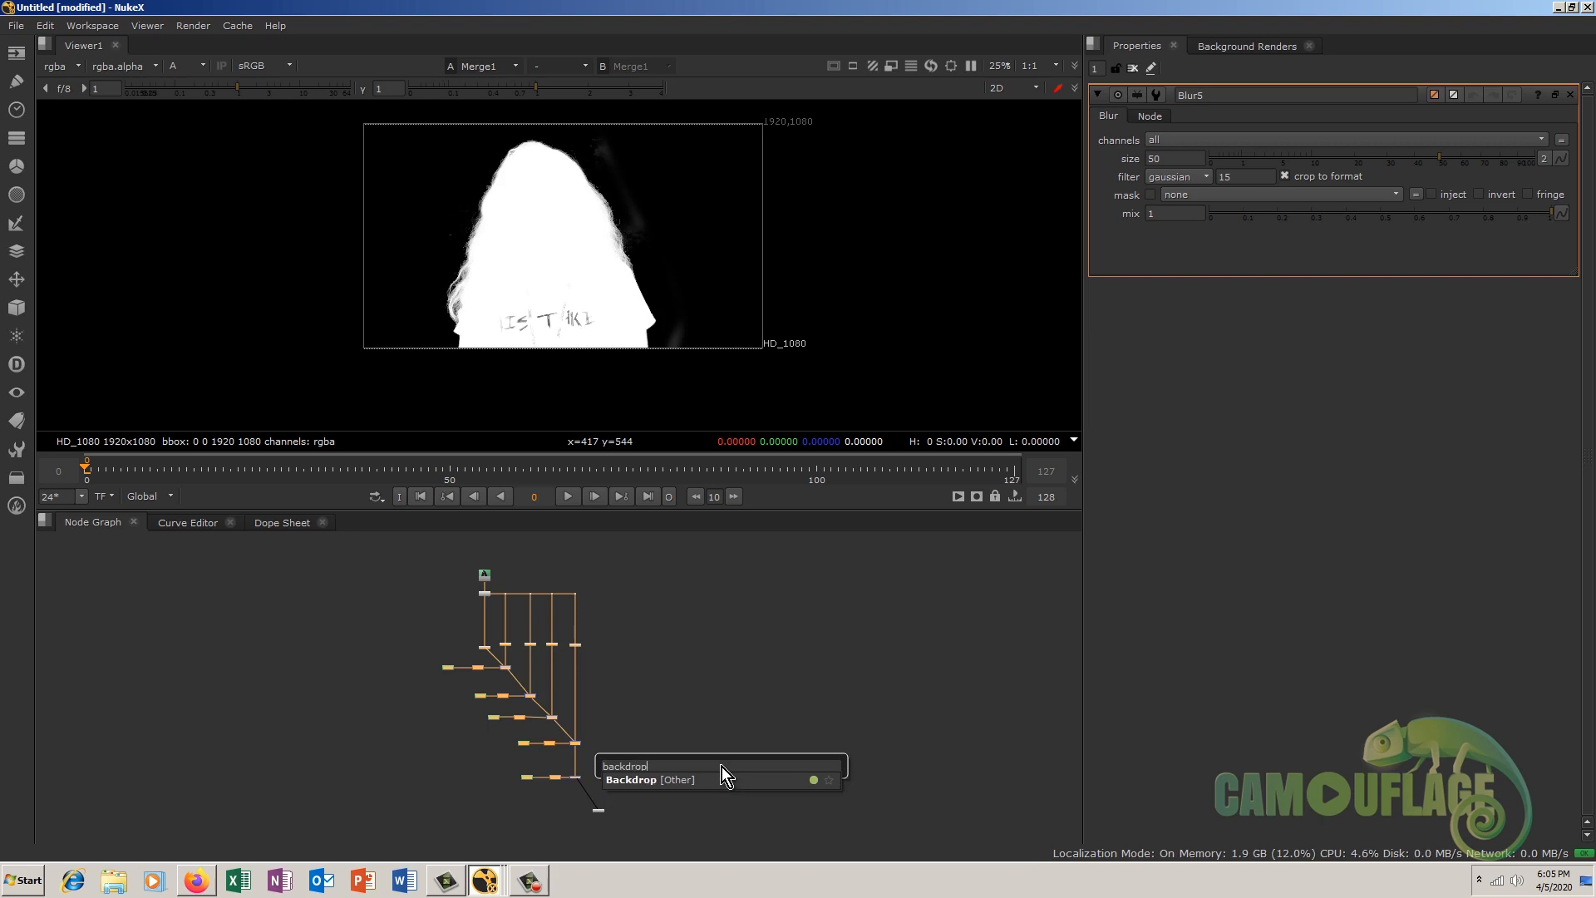
{"action": "key", "text": "Return"}
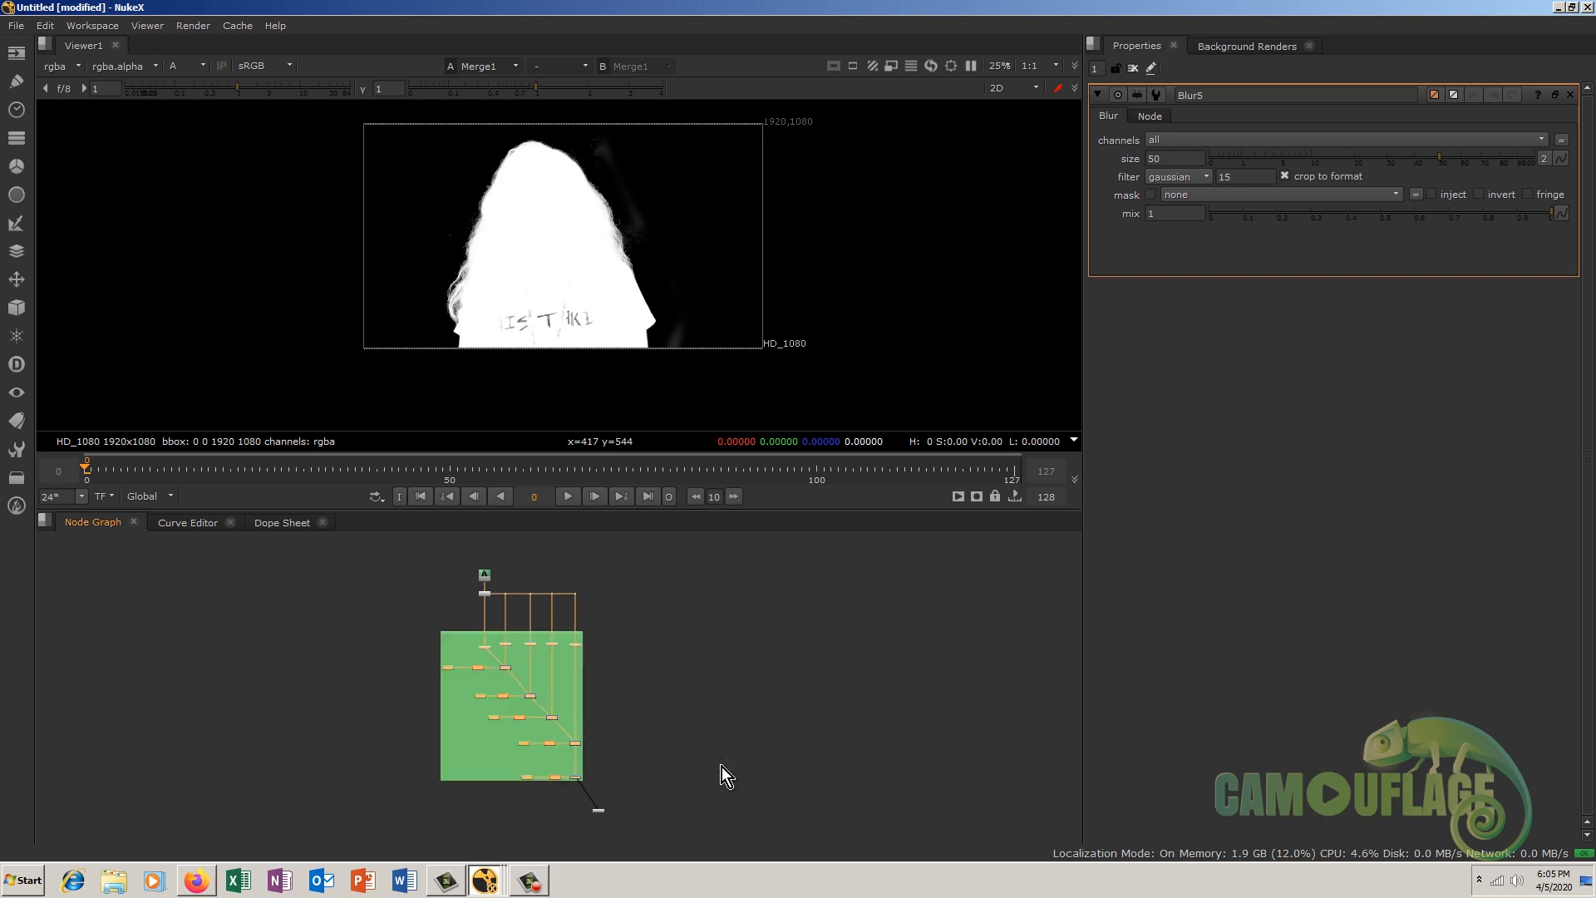
{"action": "double_click", "coordinate": [455, 637]}
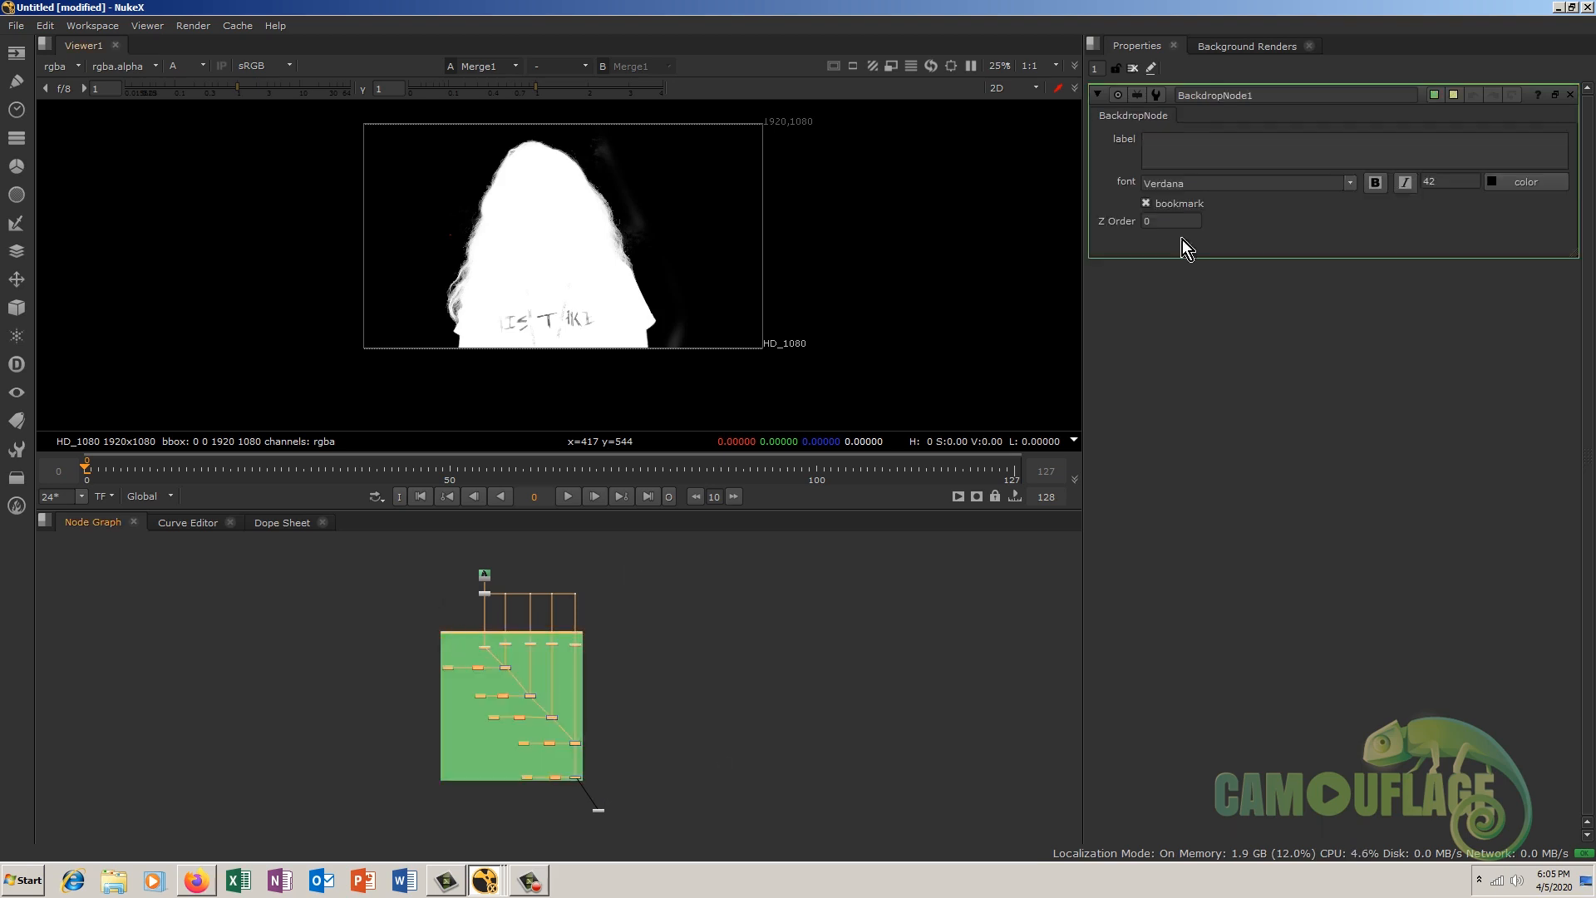
{"action": "type", "text": "Soft matte"}
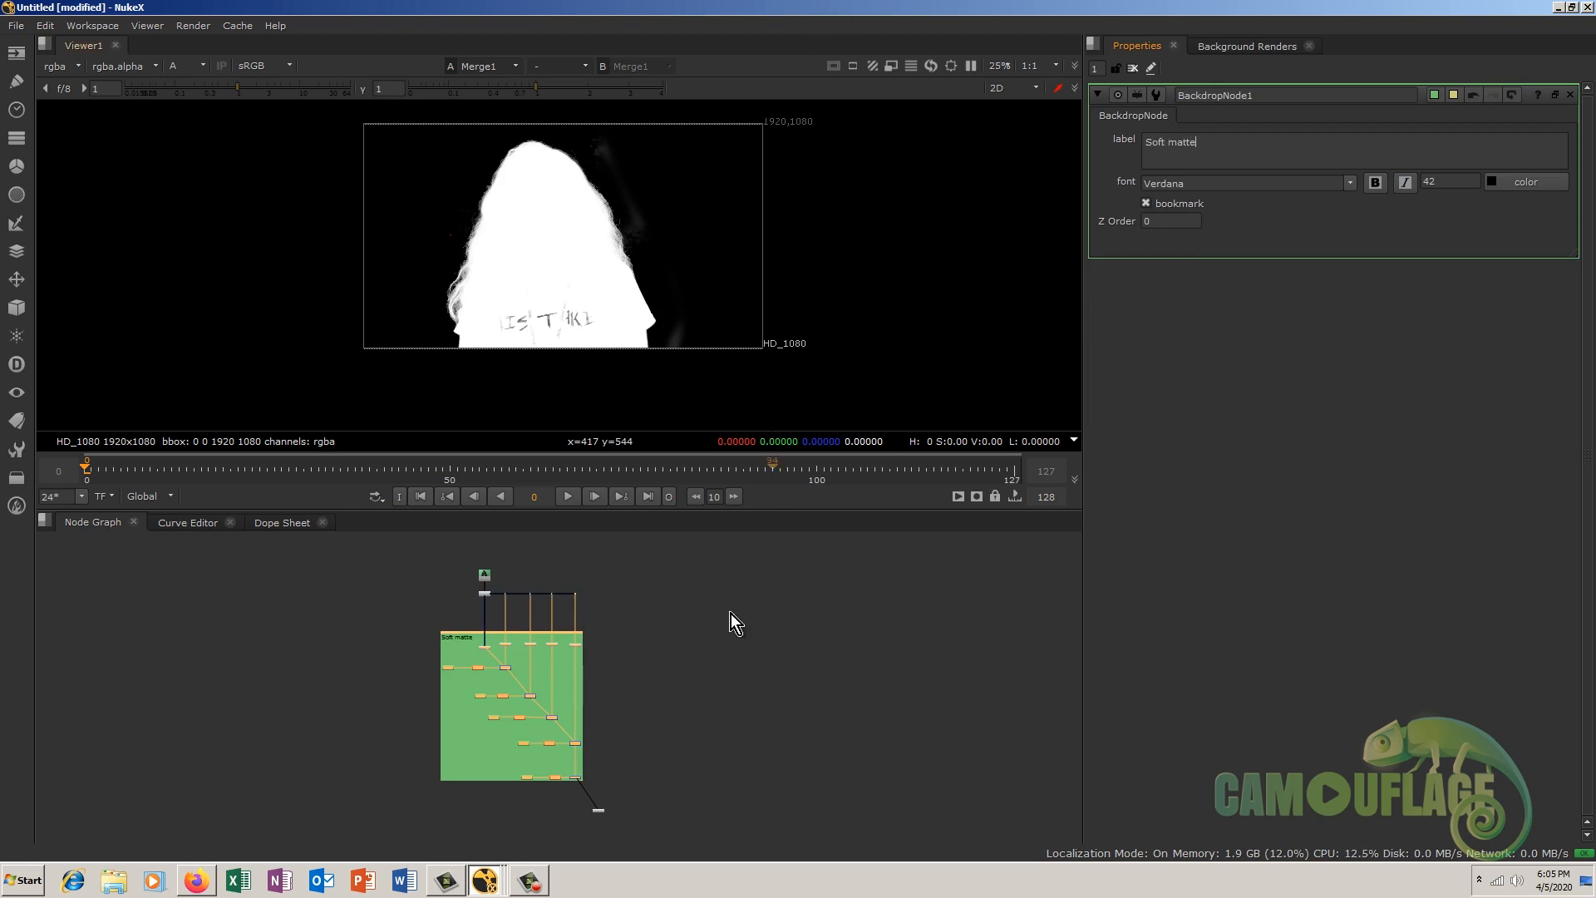
{"action": "left_click", "coordinate": [636, 751]}
Step: Return the viewer from alpha to RGB and reposition Merge1 beneath the last KeyMix node
{"action": "scroll", "coordinate": [592, 670], "scroll_direction": "up", "scroll_amount": 2}
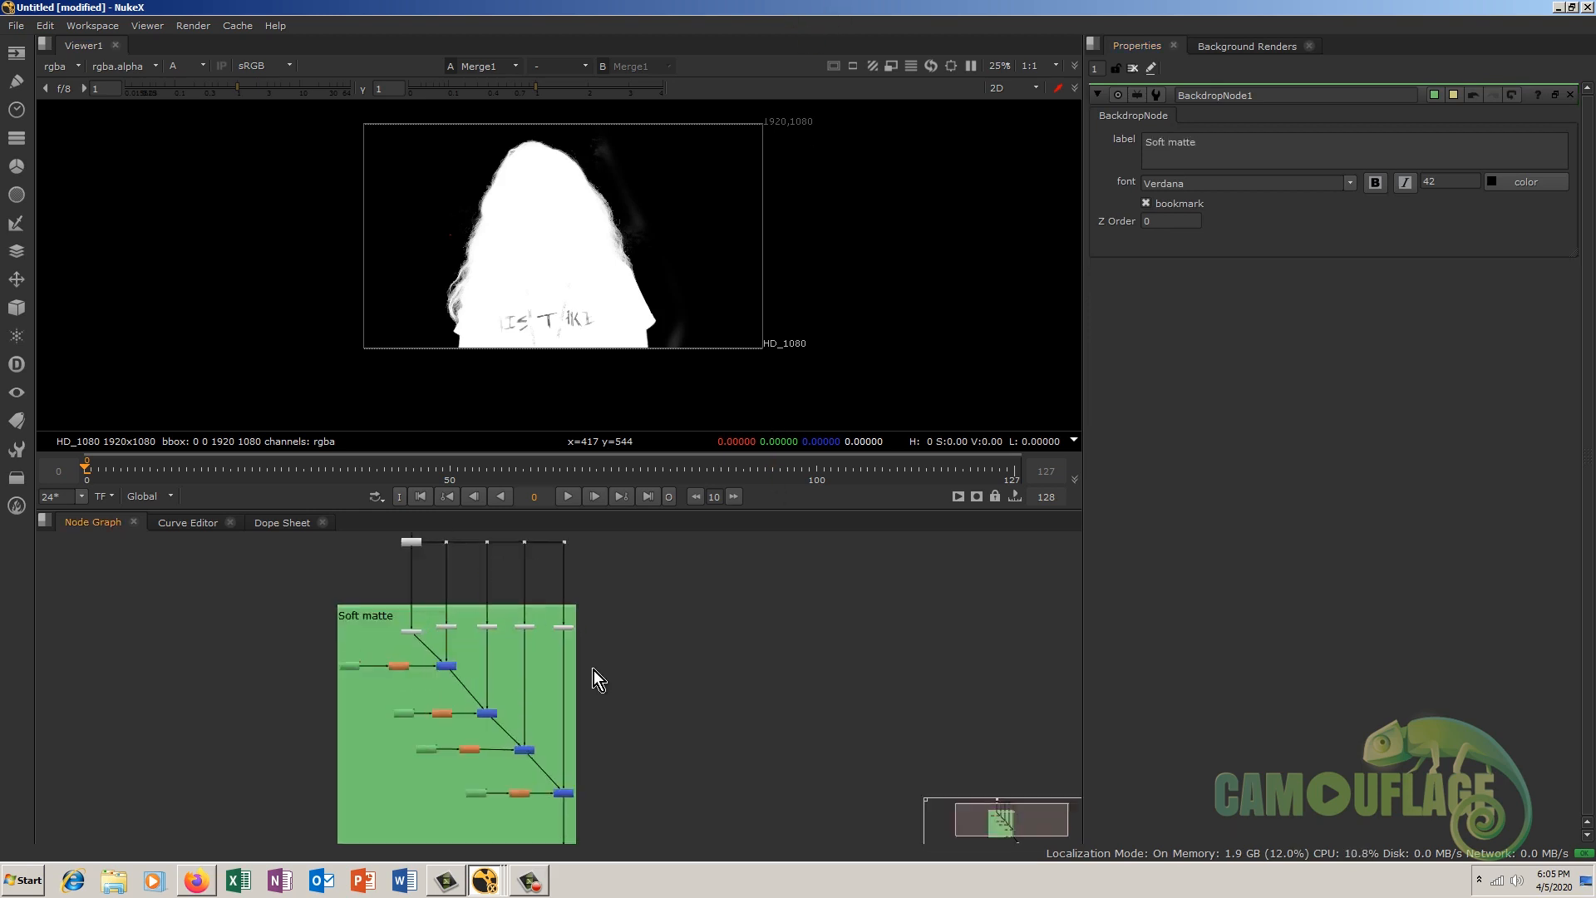
{"action": "middle_click_drag", "start_coordinate": [639, 670], "coordinate": [541, 702]}
{"action": "scroll", "coordinate": [544, 703], "scroll_direction": "down", "scroll_amount": 1}
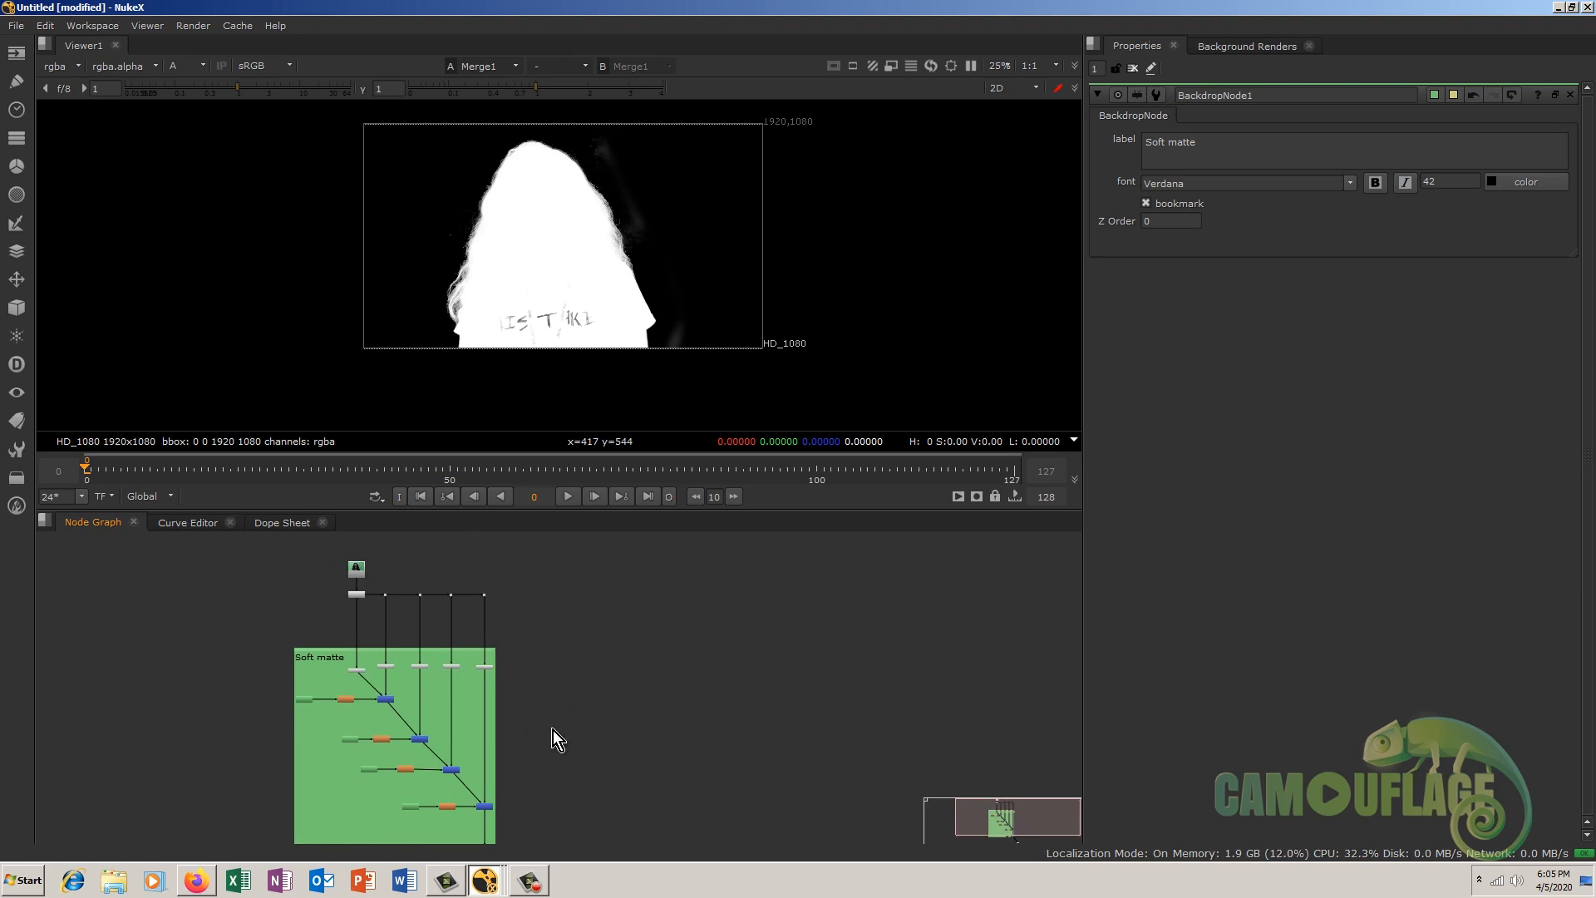
{"action": "middle_click_drag", "start_coordinate": [660, 782], "coordinate": [673, 724]}
{"action": "key", "text": "a"}
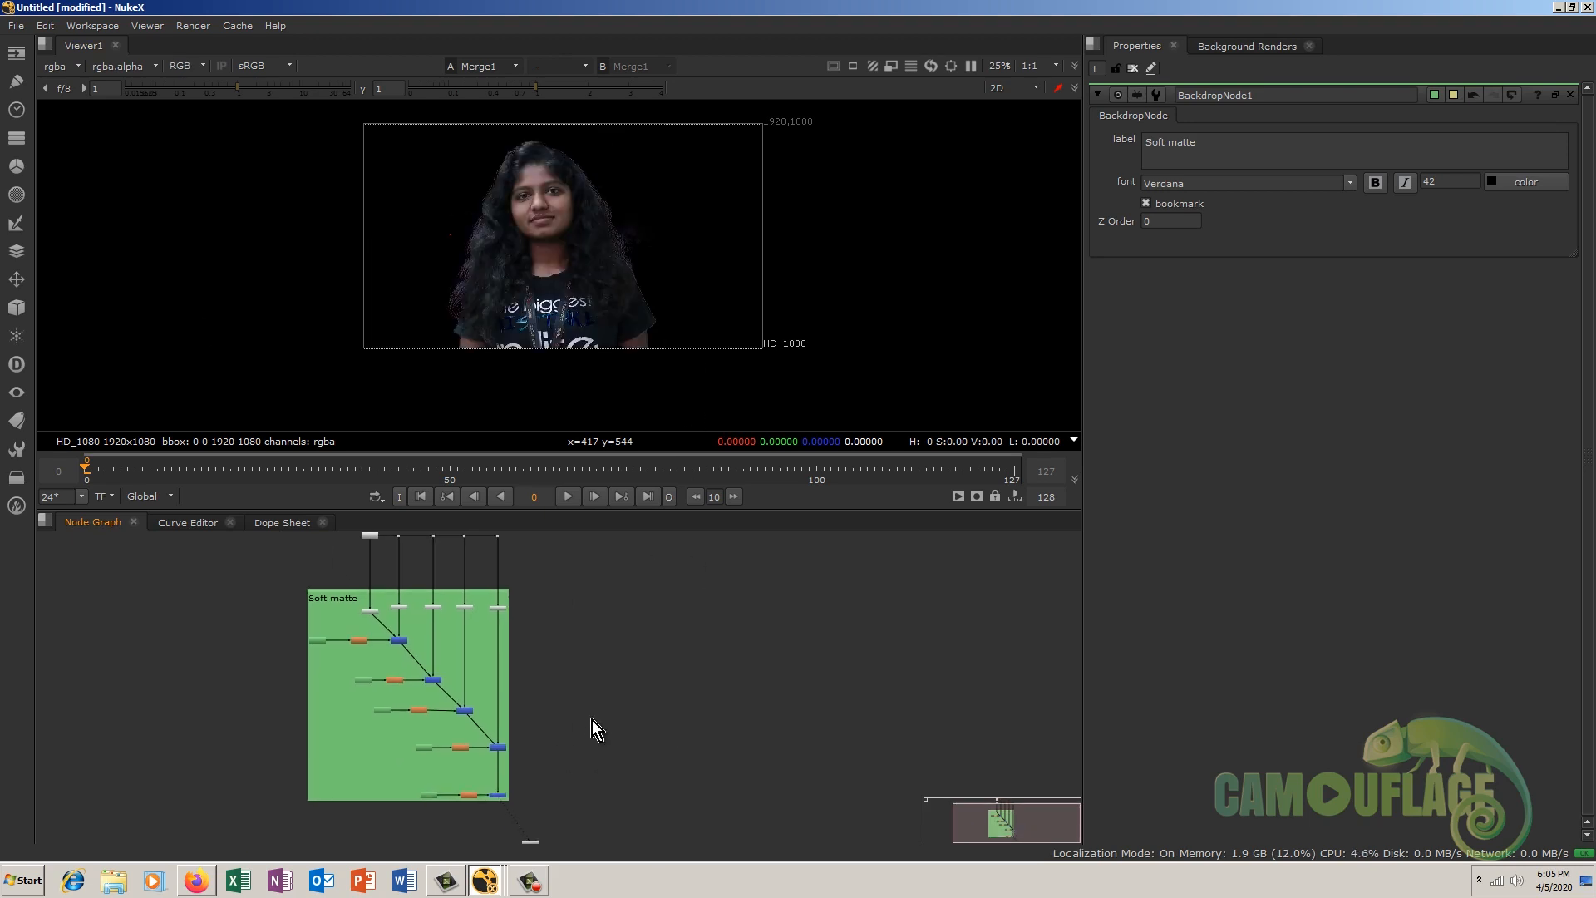
{"action": "left_click_drag", "start_coordinate": [537, 845], "coordinate": [503, 826]}
{"action": "mouse_move", "coordinate": [511, 605]}
{"action": "middle_mouse_down"}
{"action": "mouse_move", "coordinate": [511, 631]}
{"action": "mouse_move", "coordinate": [570, 704]}
{"action": "middle_mouse_up"}
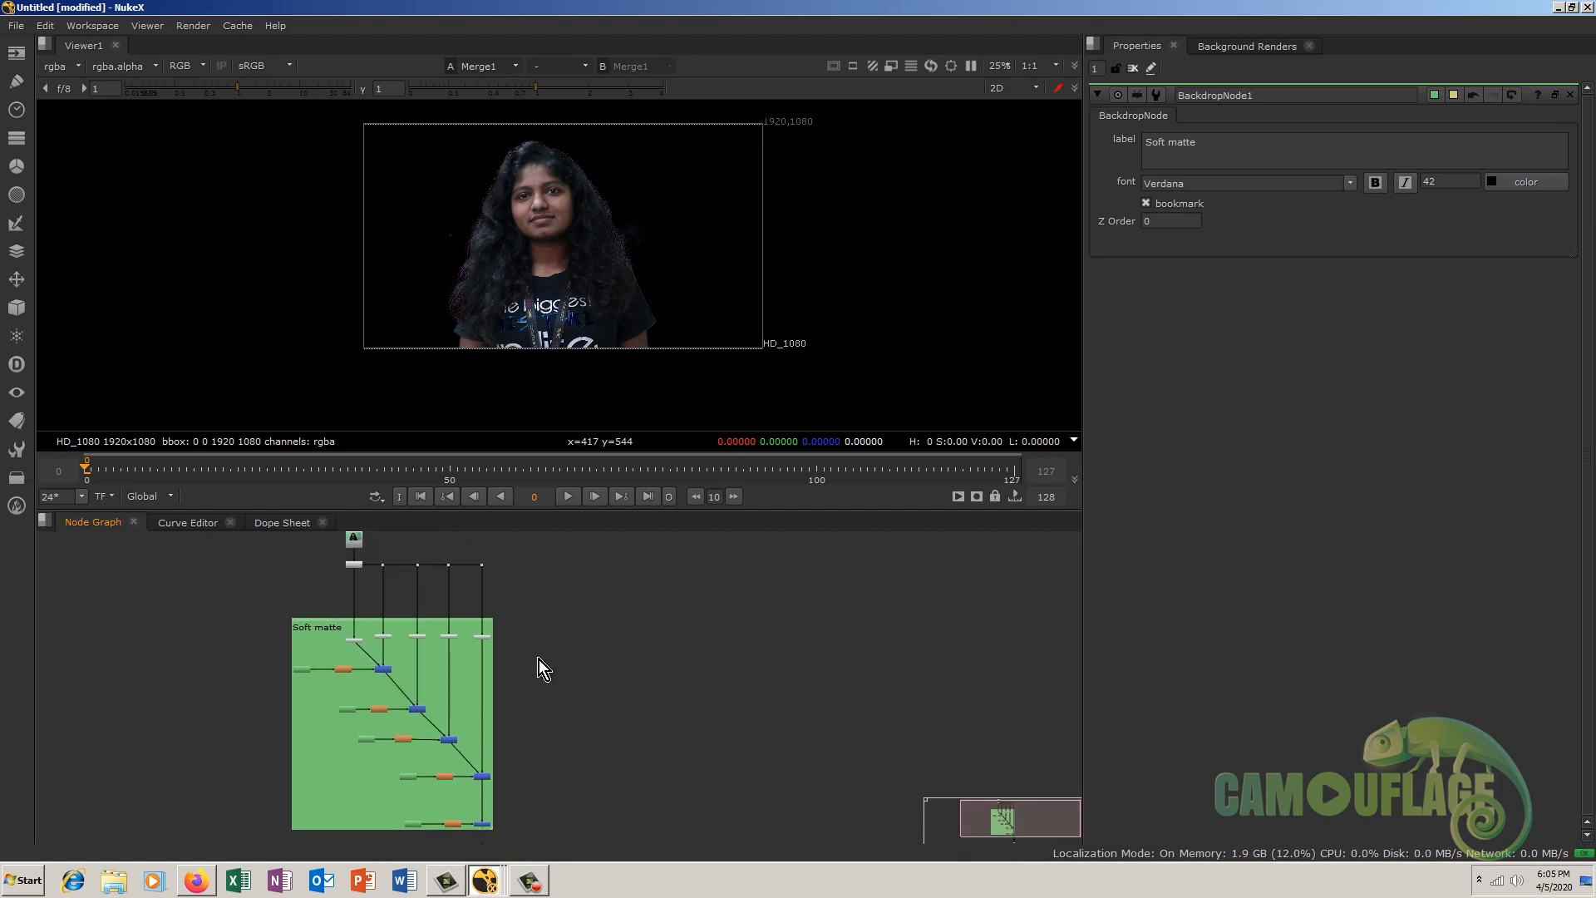
Step: Add an unconnected Primatte node beside the Soft matte backdrop
{"action": "key", "text": "Tab"}
{"action": "type", "text": "prim"}
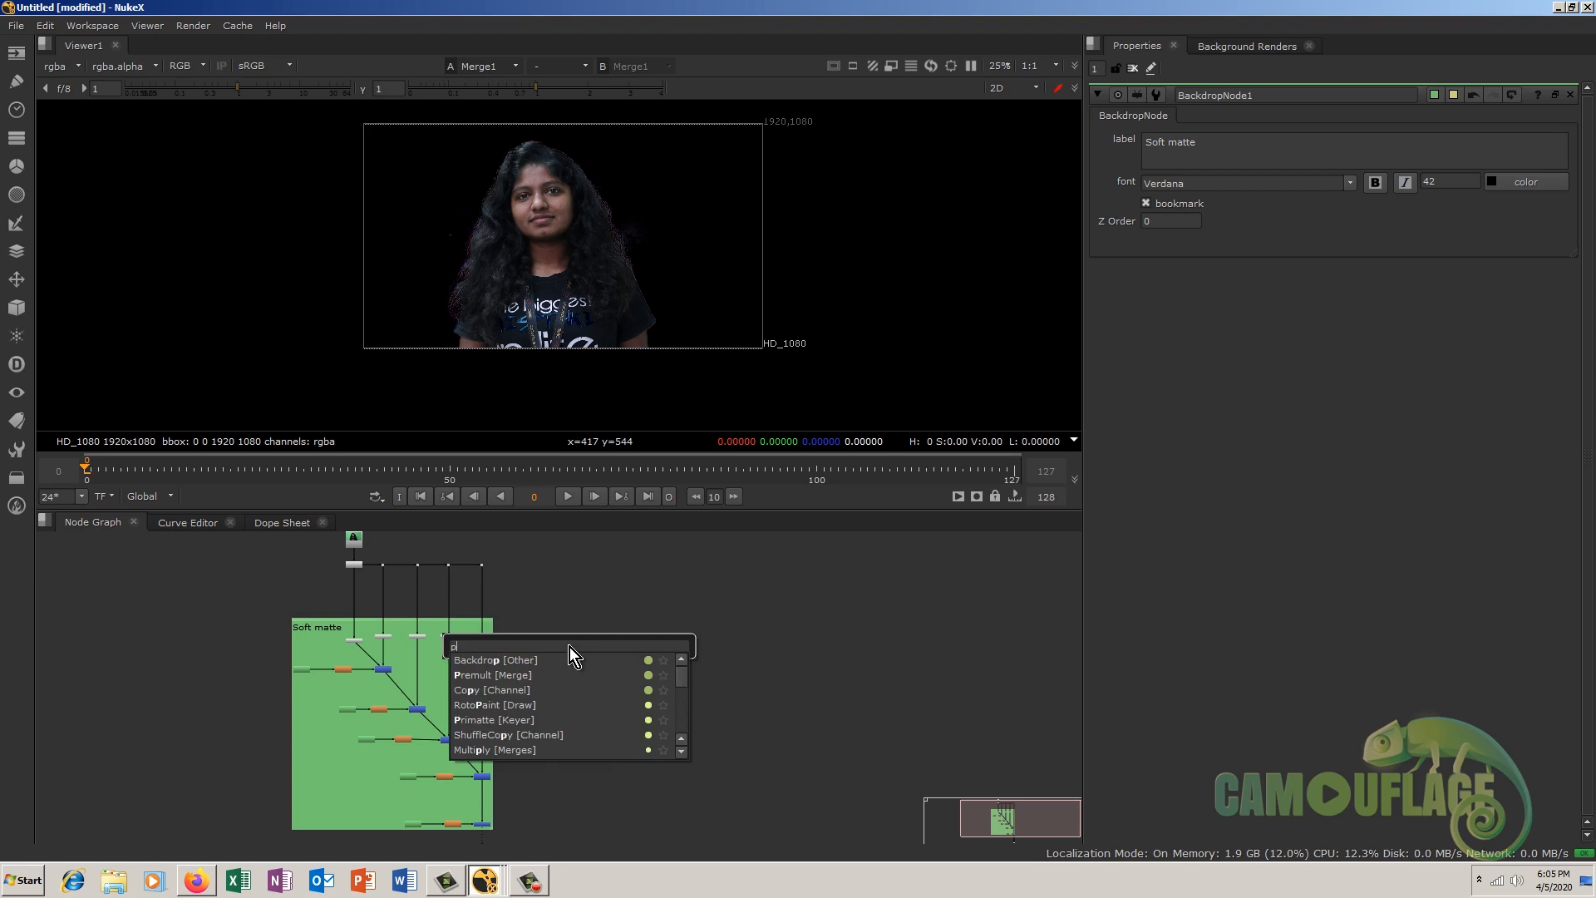
{"action": "key", "text": "Return"}
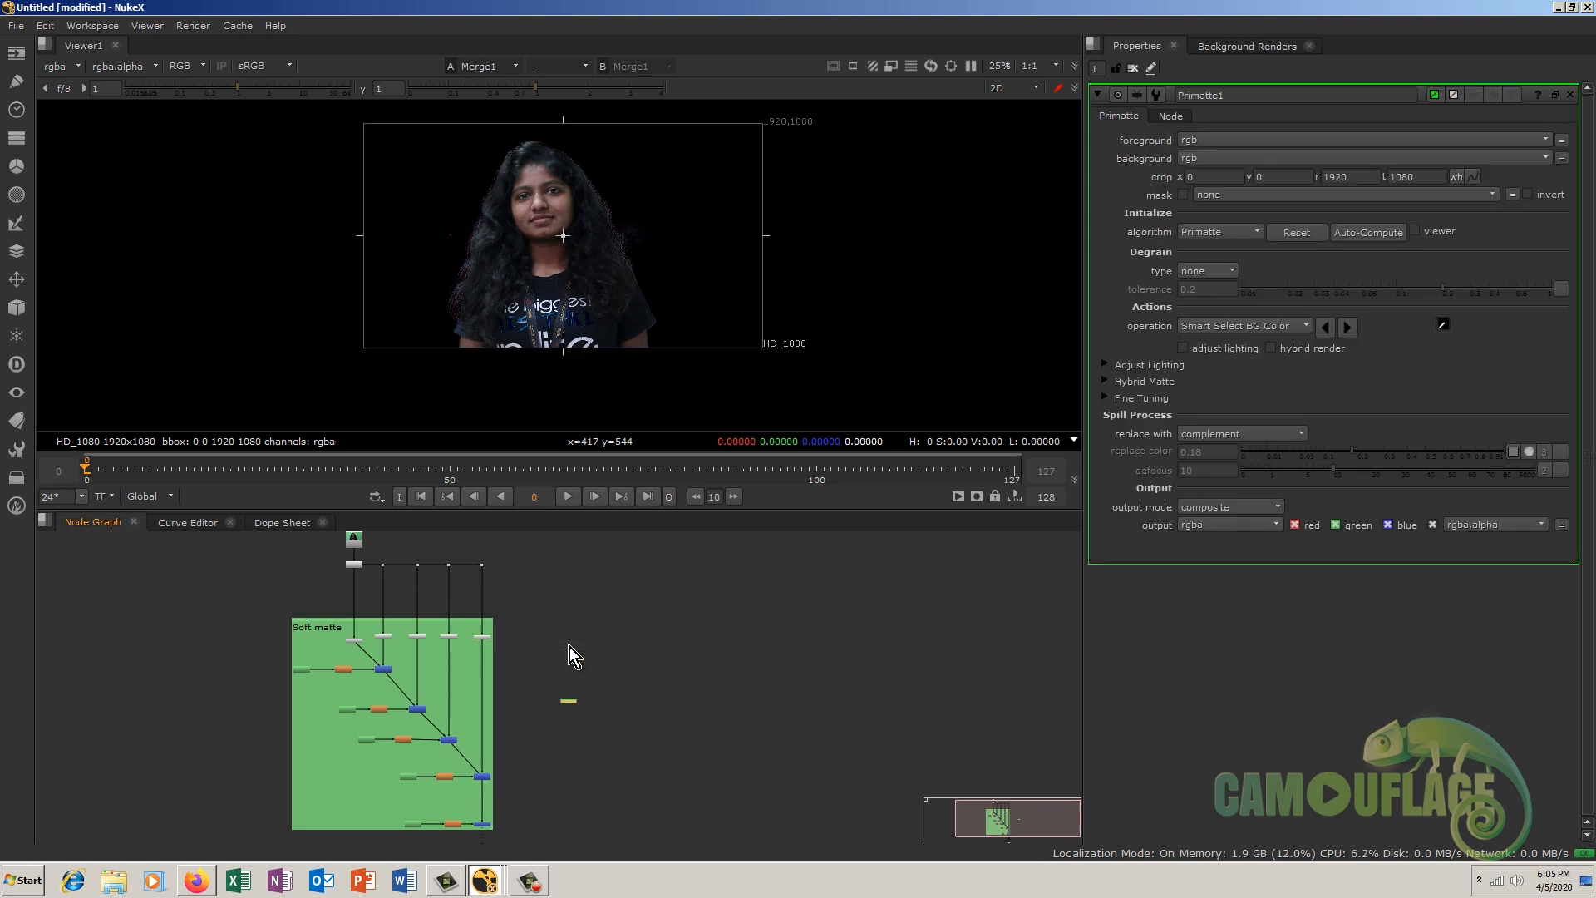
{"action": "scroll", "coordinate": [552, 670], "scroll_direction": "up", "scroll_amount": 3}
{"action": "scroll", "coordinate": [586, 723], "scroll_direction": "up", "scroll_amount": 3}
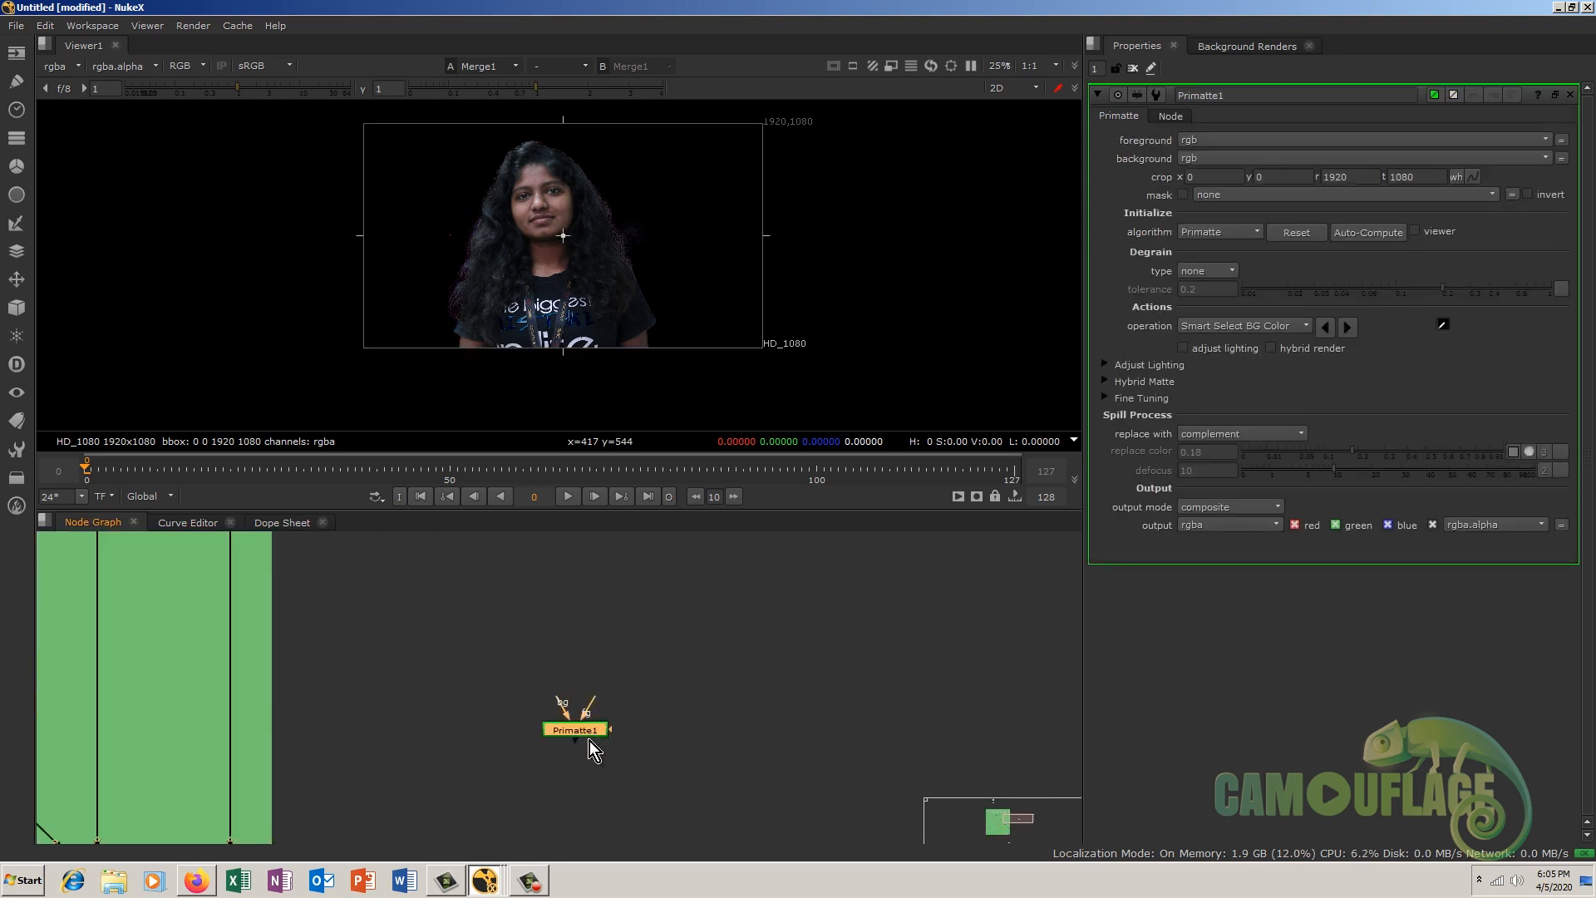
{"action": "scroll", "coordinate": [615, 685], "scroll_direction": "down", "scroll_amount": 3}
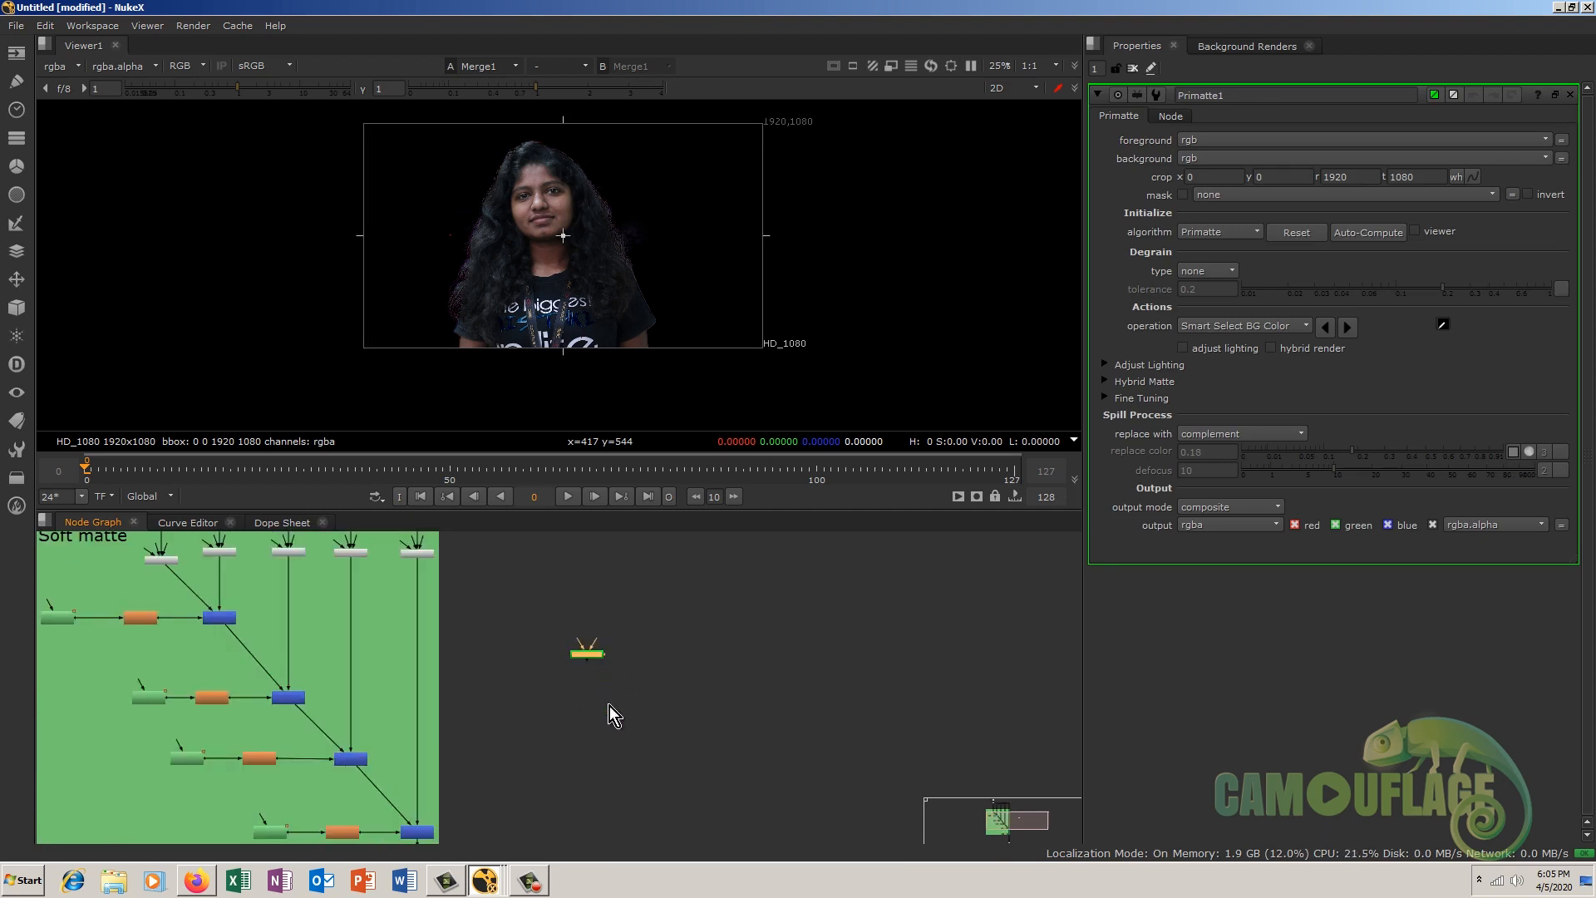
Step: Examine the Core Matte branch in the reference script Green Screen_08032020.nk, then return to the untitled script
{"action": "left_click", "coordinate": [513, 874]}
{"action": "left_click", "coordinate": [489, 828]}
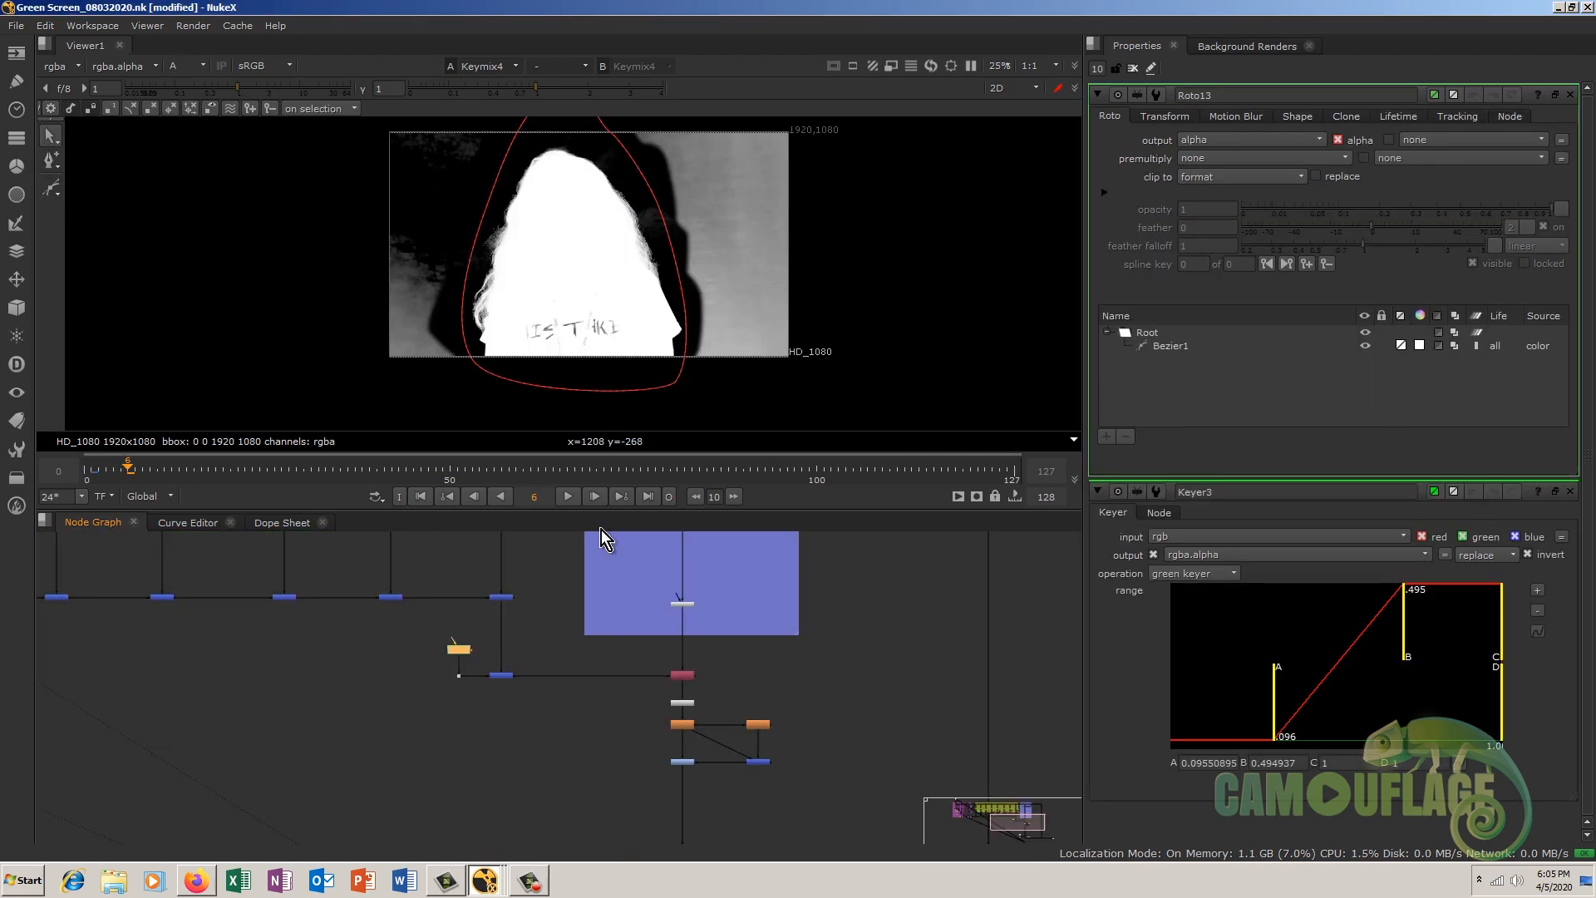
{"action": "left_click_drag", "start_coordinate": [1000, 817], "coordinate": [977, 805]}
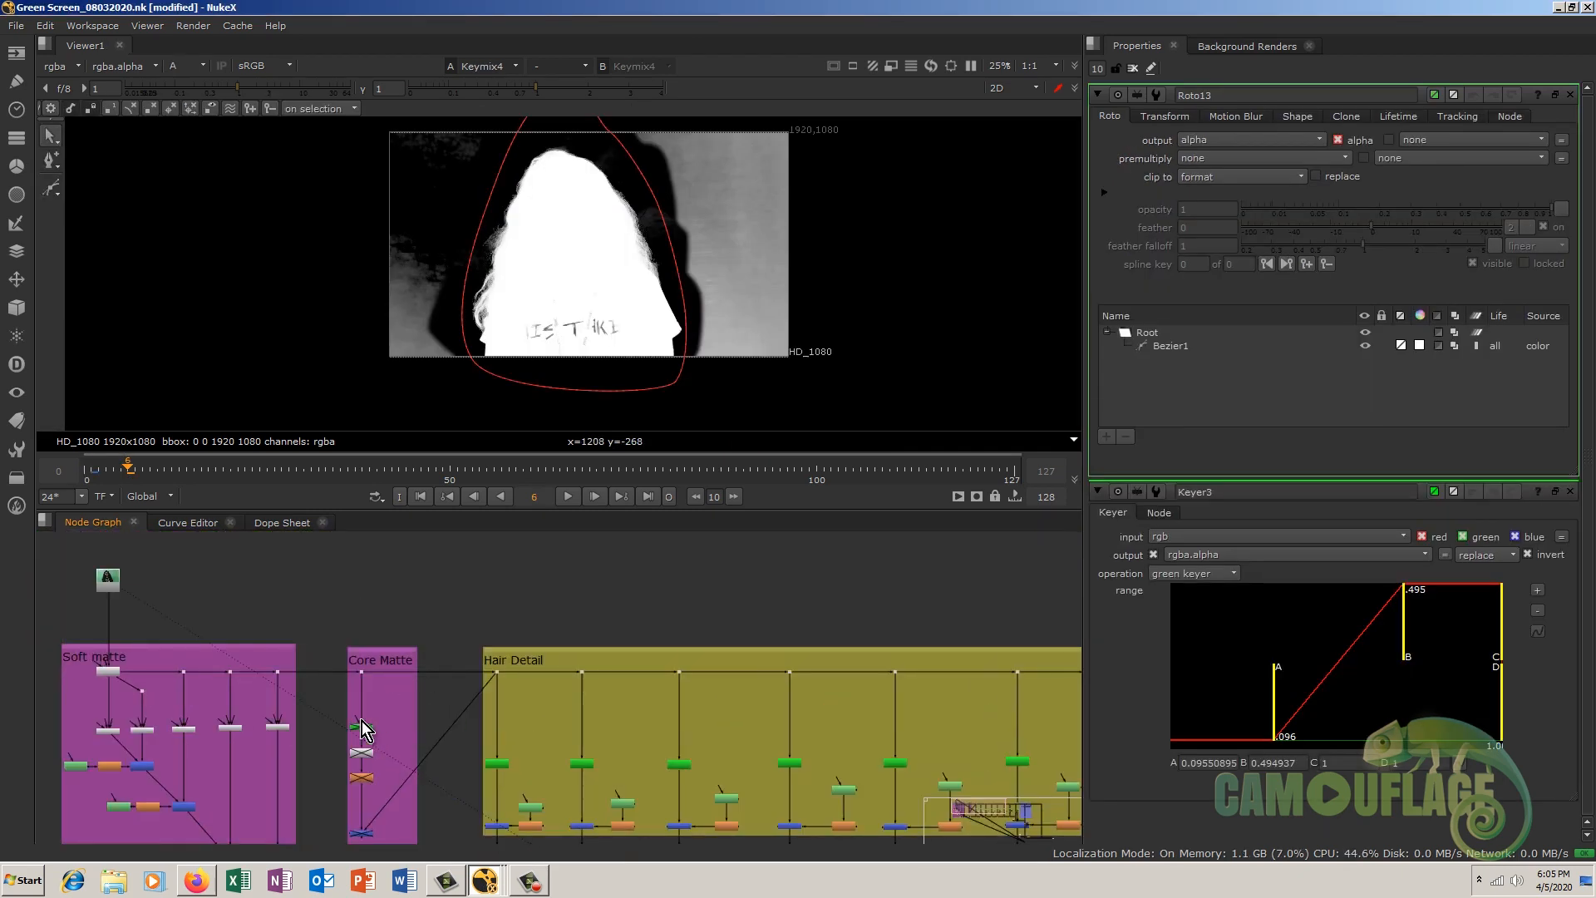
{"action": "scroll", "coordinate": [361, 722], "scroll_direction": "up", "scroll_amount": 3}
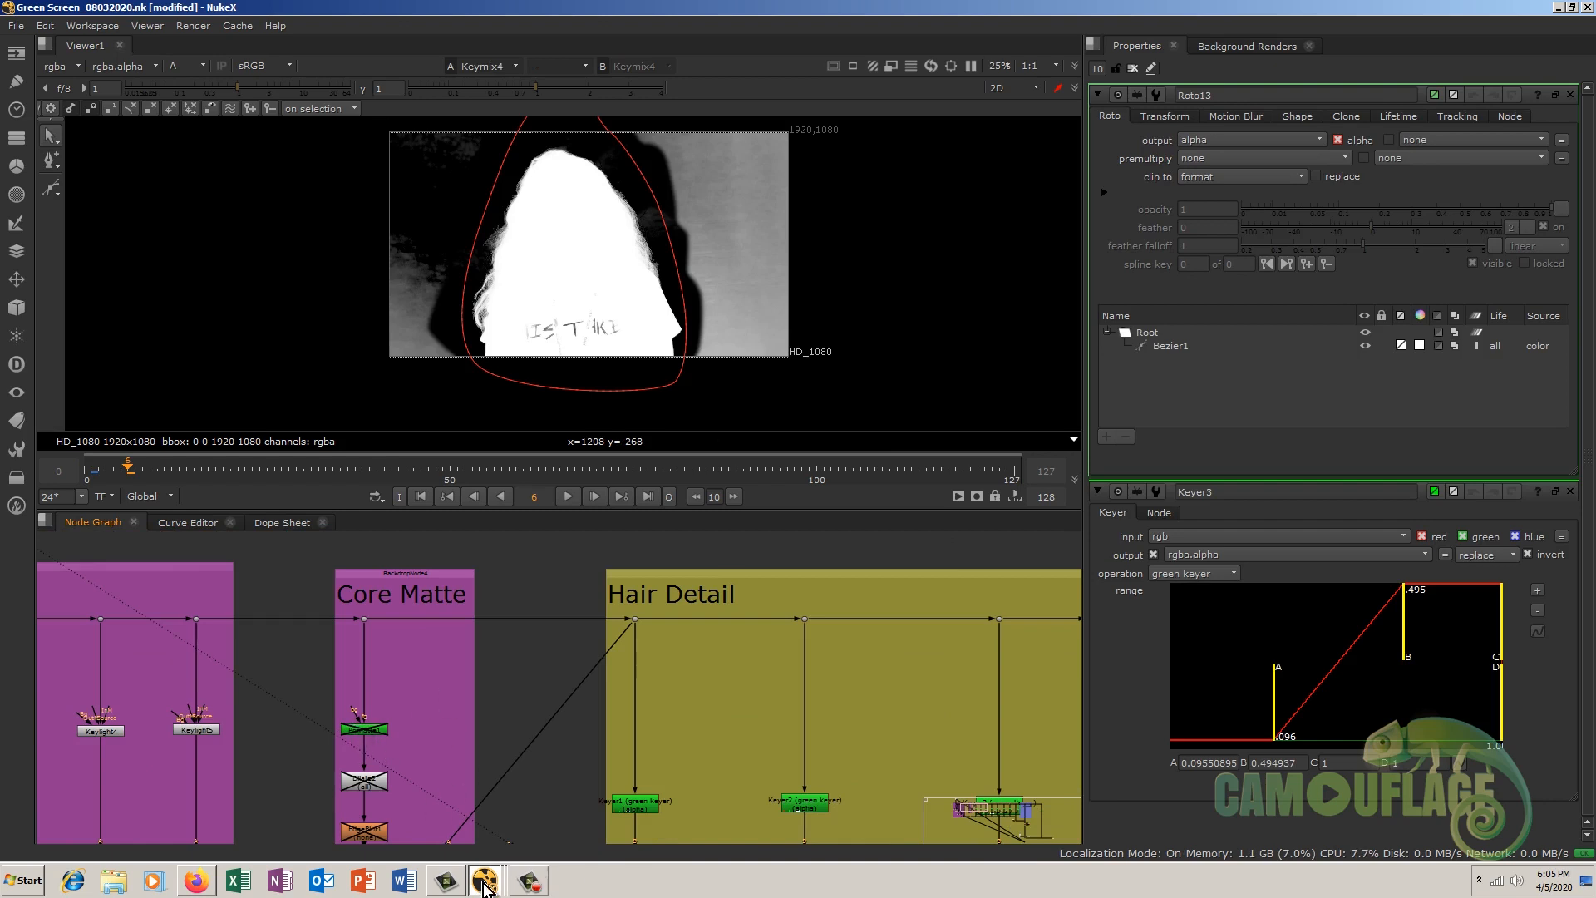
{"action": "left_click", "coordinate": [527, 878]}
{"action": "left_click", "coordinate": [499, 844]}
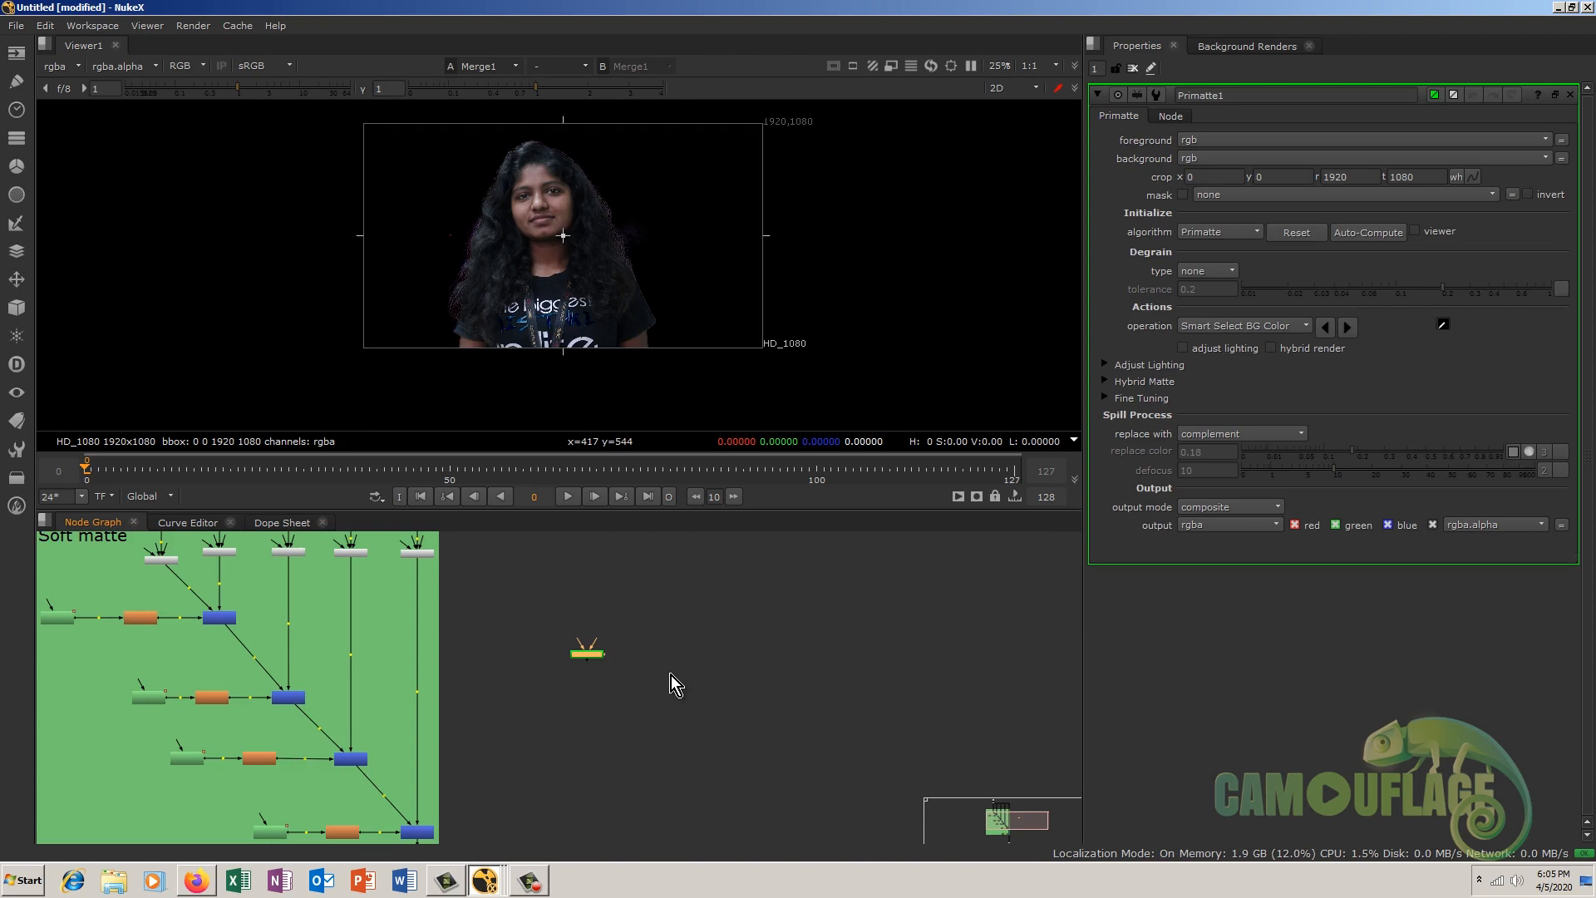
Step: Save the script as "Gree screen_Part 1" in the J:/Nuke/Projects/Tutorial folder
{"action": "key", "text": "ctrl+s"}
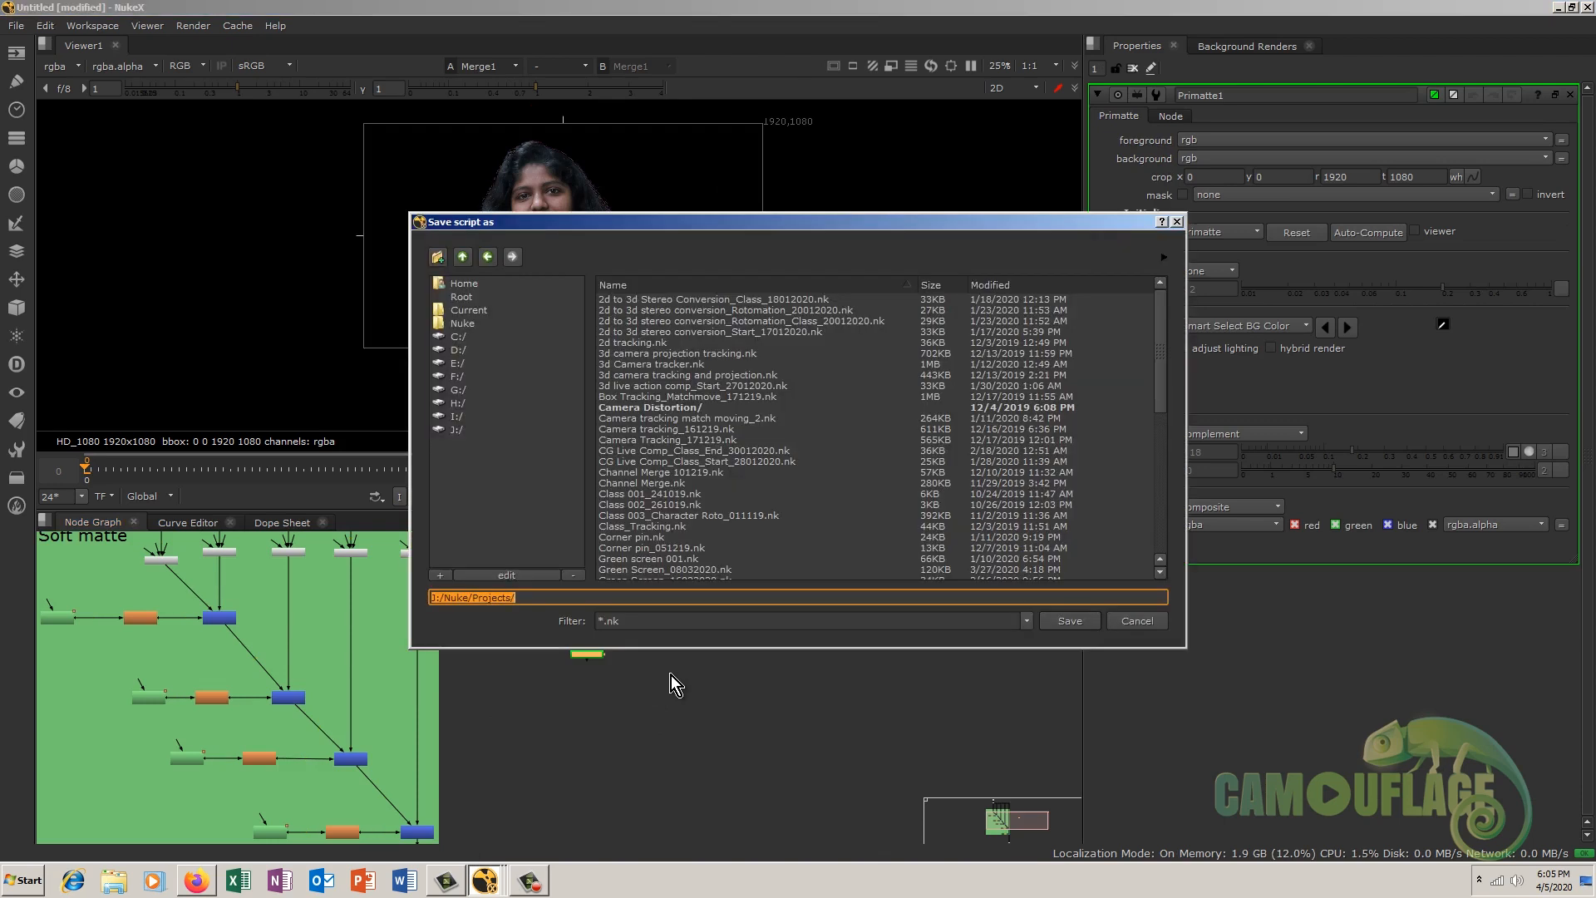
{"action": "left_click", "coordinate": [532, 595]}
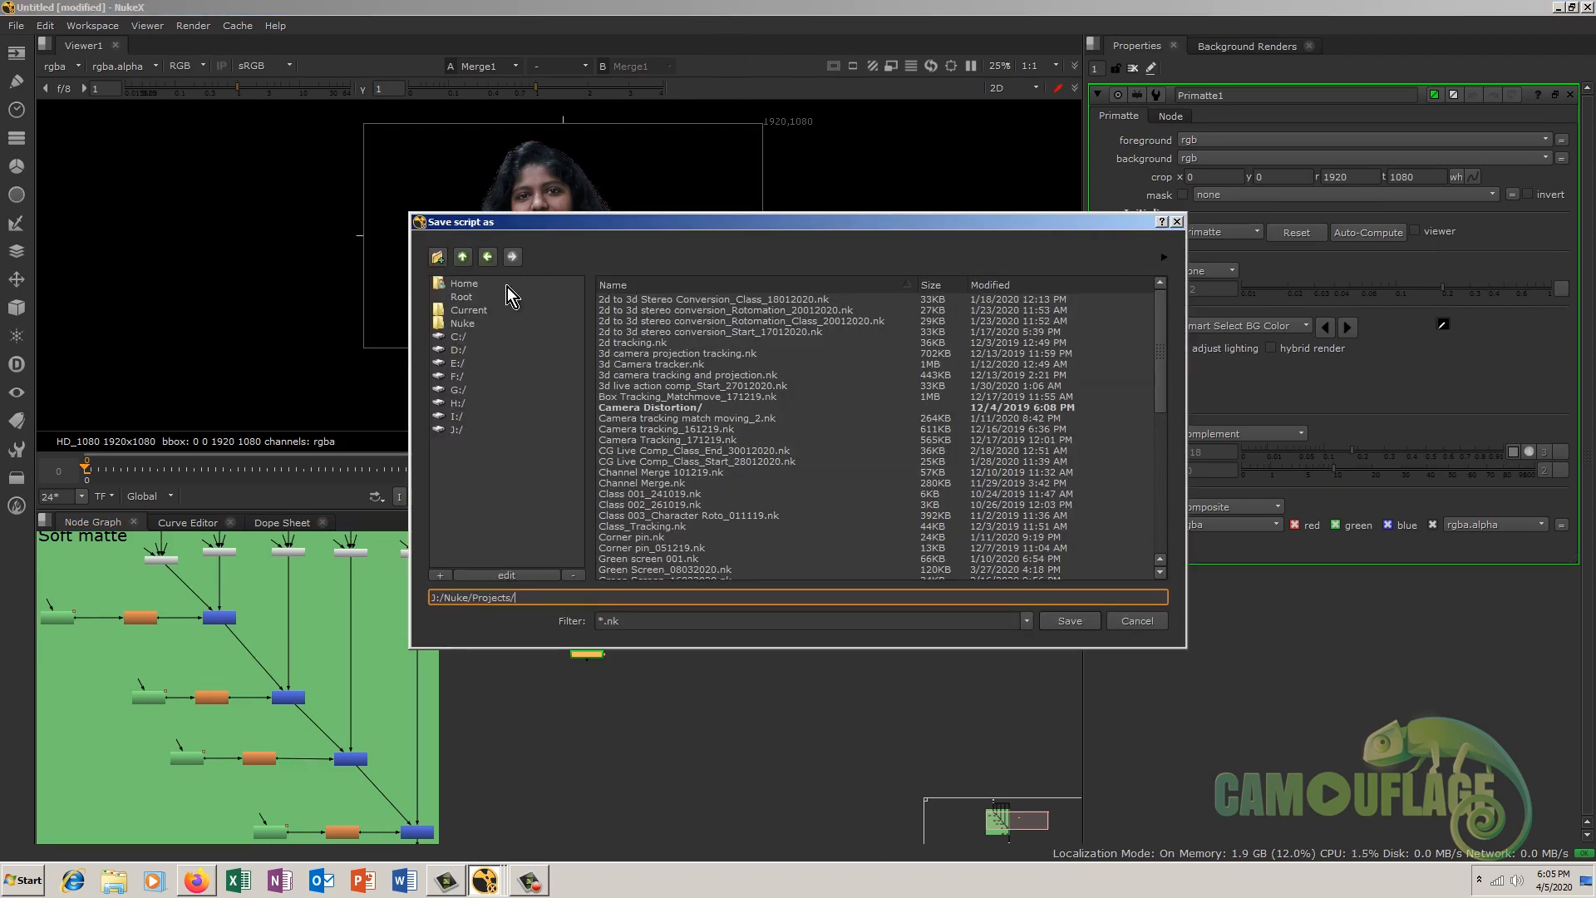
{"action": "left_click", "coordinate": [466, 259]}
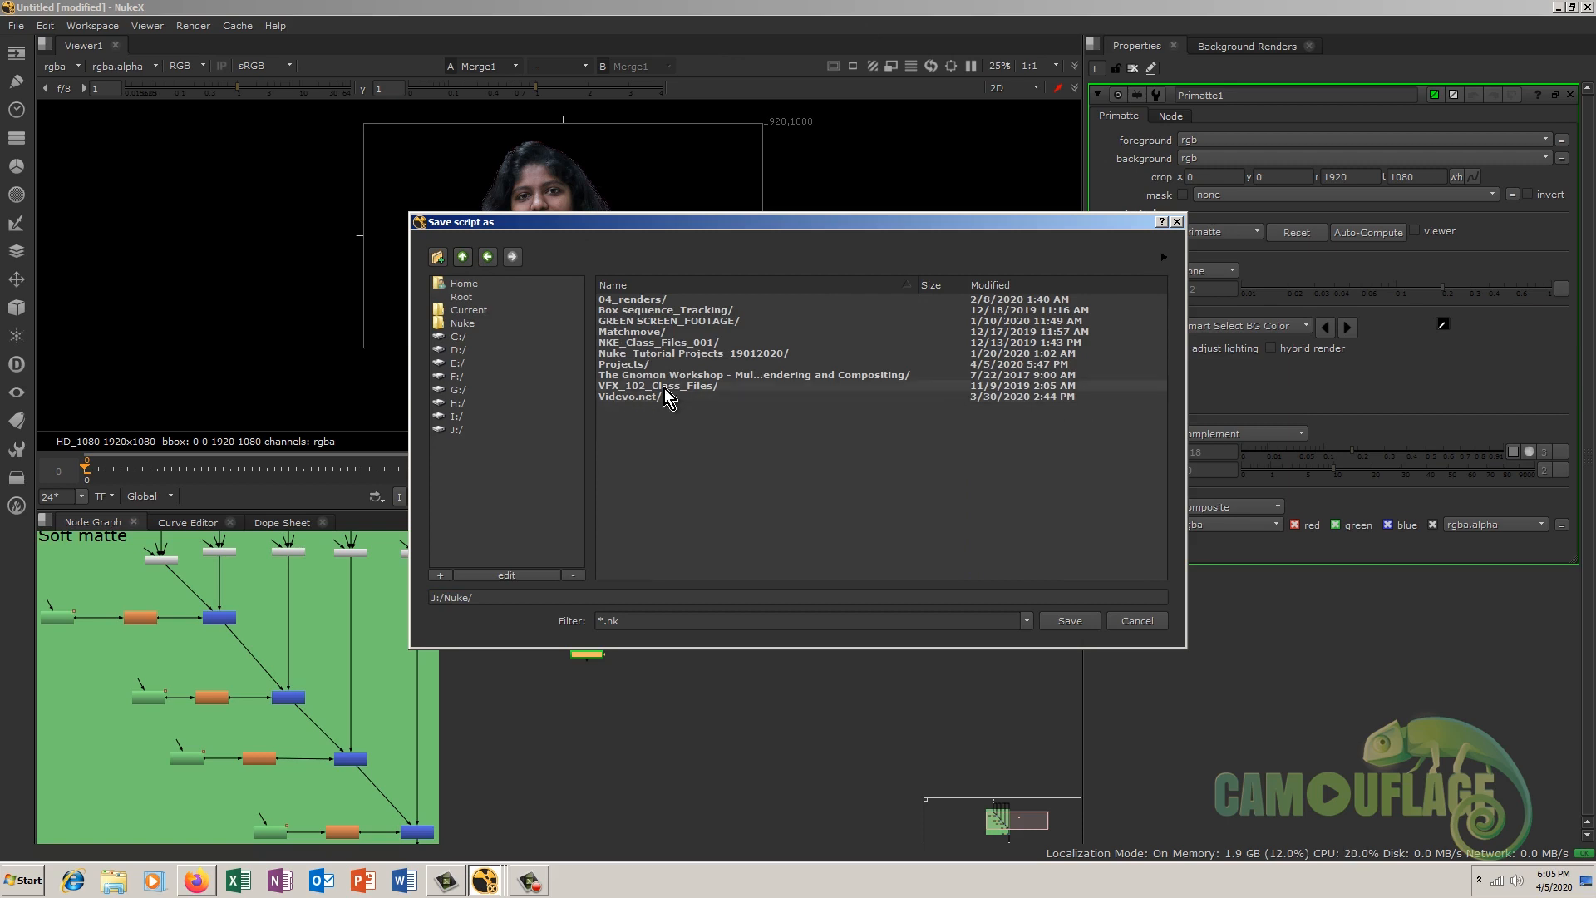
{"action": "double_click", "coordinate": [640, 364]}
{"action": "left_click", "coordinate": [641, 366]}
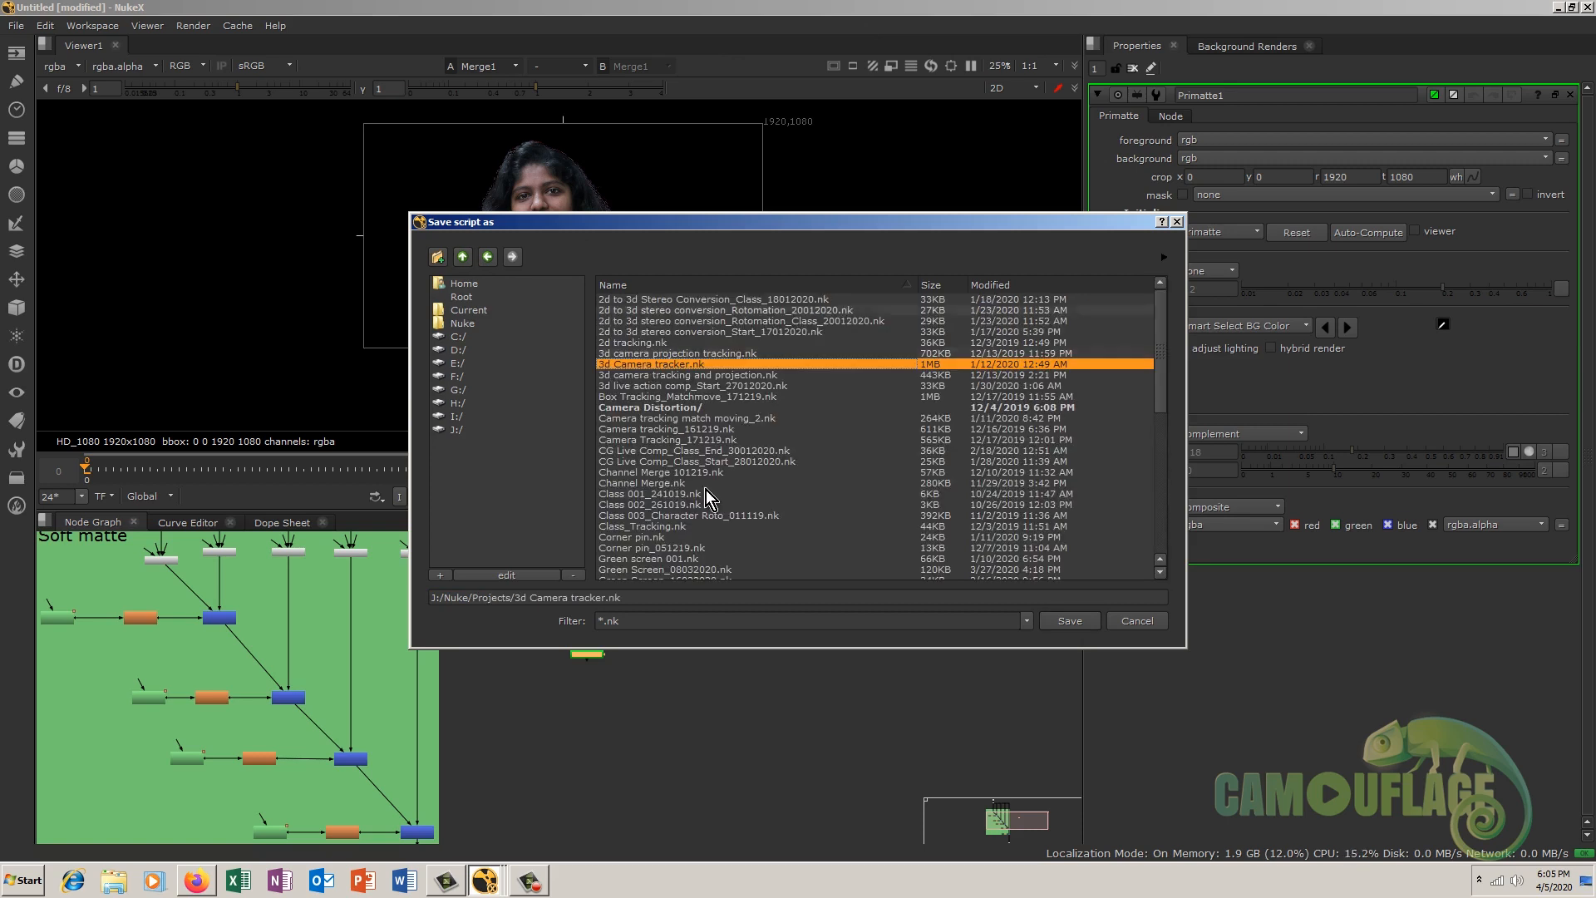
{"action": "scroll", "coordinate": [703, 491], "scroll_direction": "down", "scroll_amount": 5}
{"action": "scroll", "coordinate": [700, 492], "scroll_direction": "down", "scroll_amount": 5}
{"action": "double_click", "coordinate": [640, 529]}
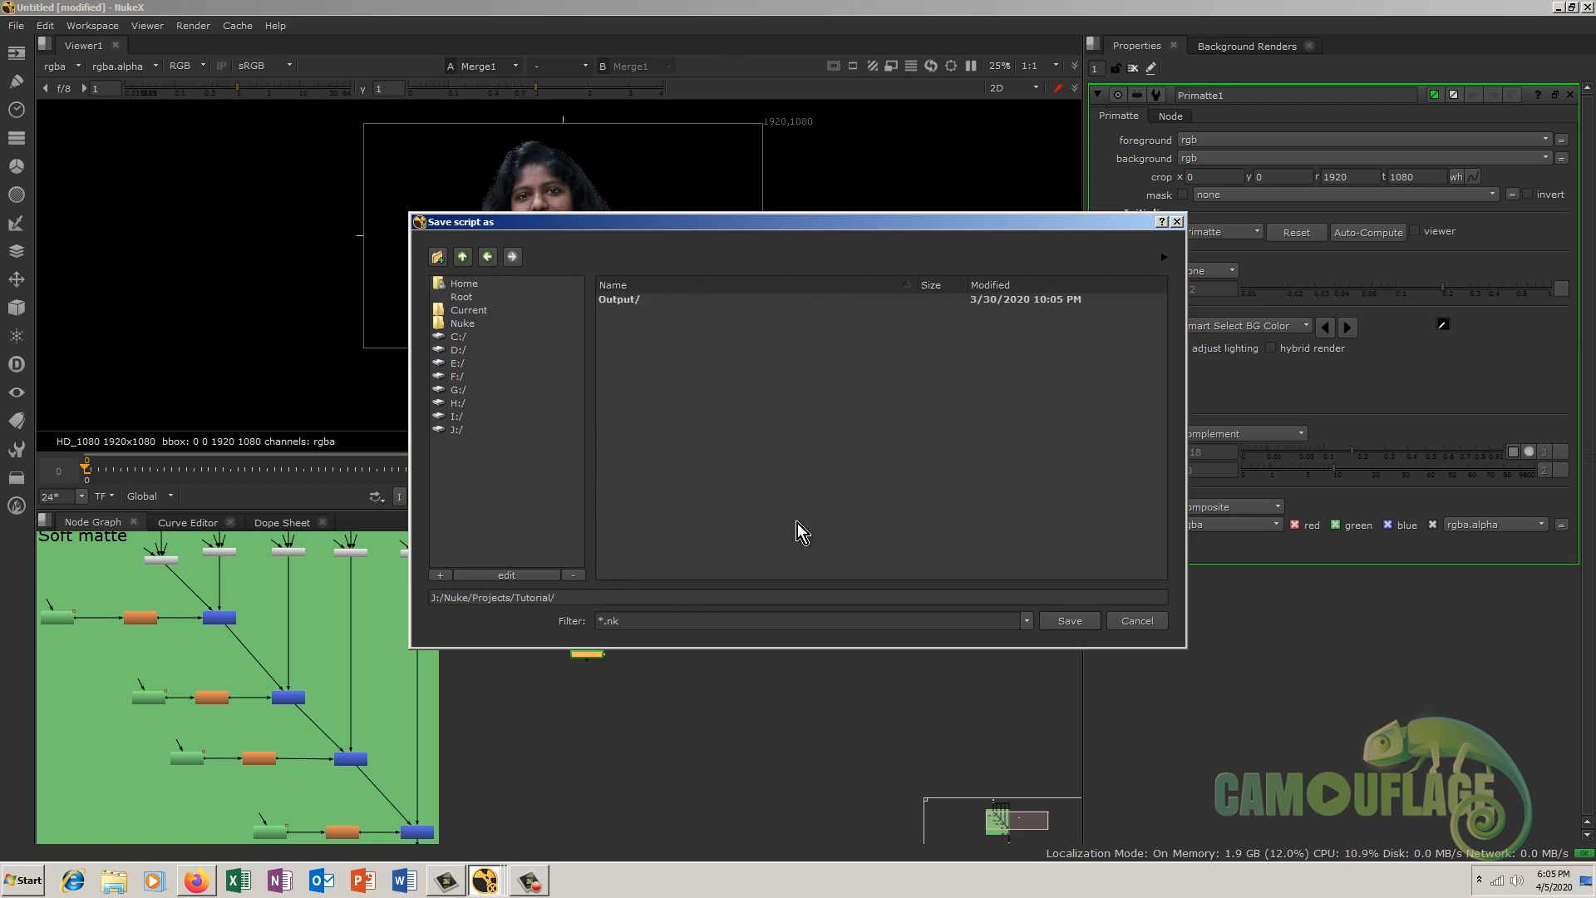
{"action": "left_click", "coordinate": [616, 598]}
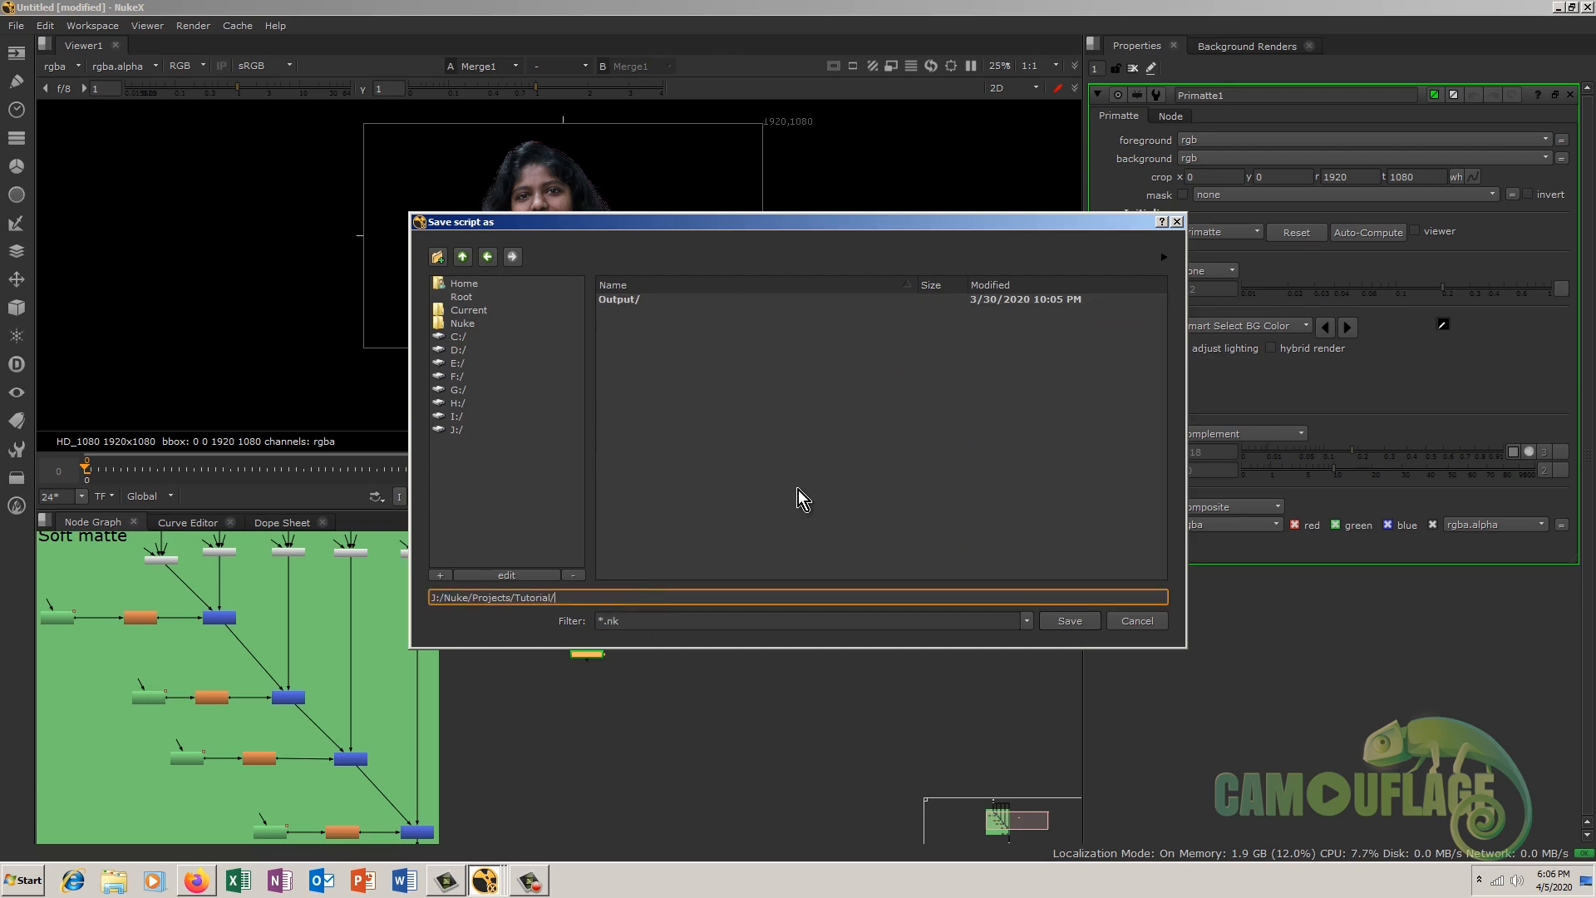
{"action": "type", "text": "Gree screen"}
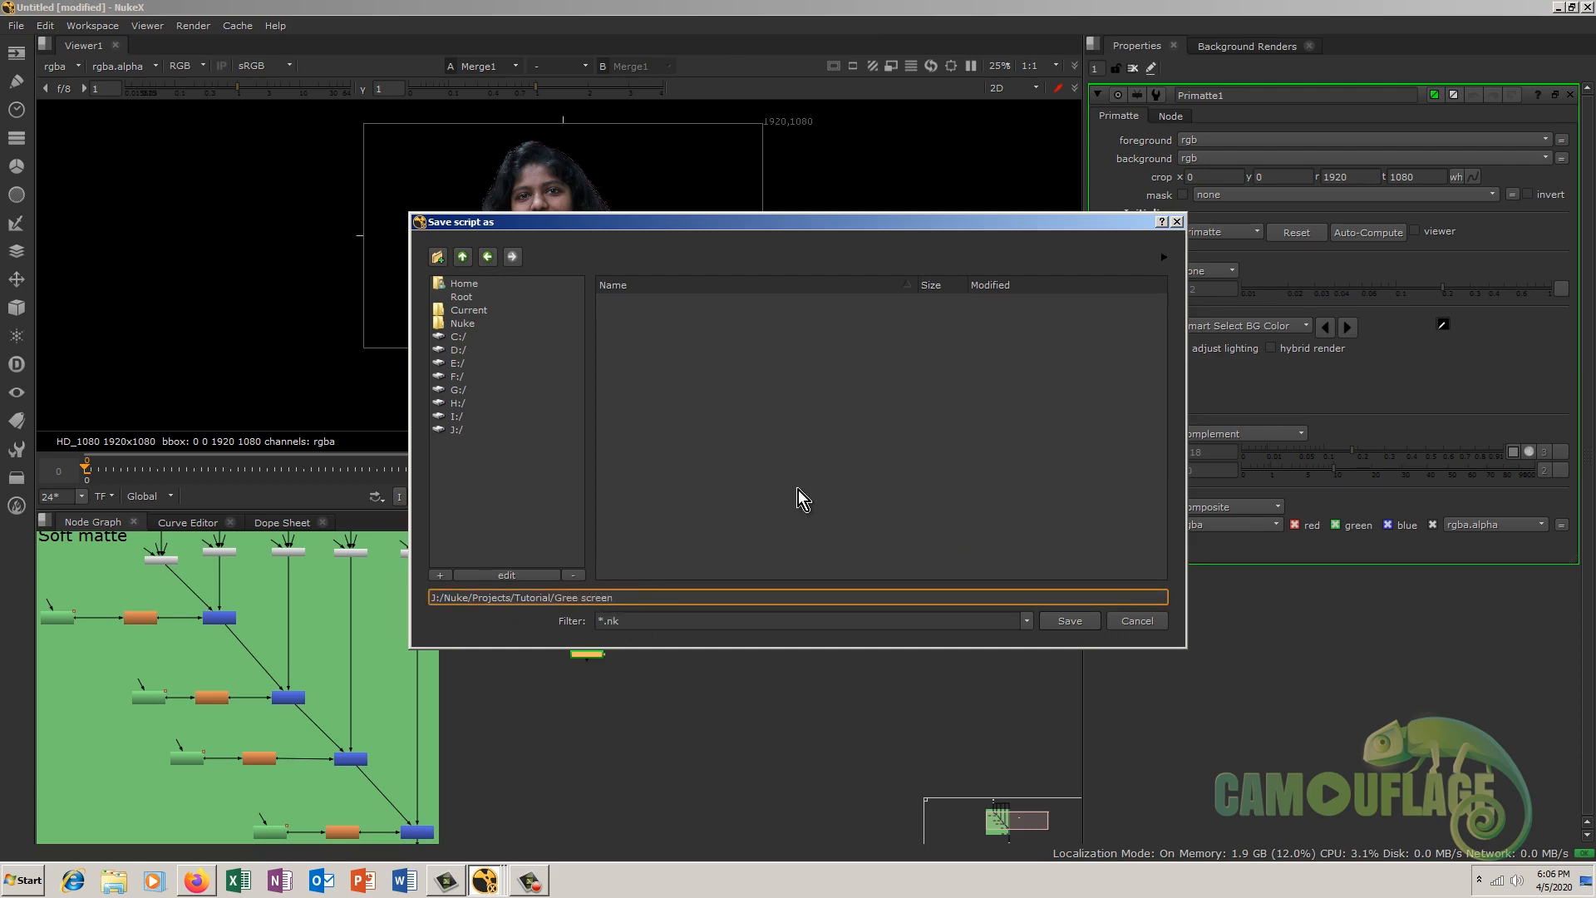
{"action": "type", "text": "_Part 1"}
{"action": "left_click", "coordinate": [1069, 624]}
Step: Move Primatte1 up beside the Soft matte backdrop, level with the row of Keylight nodes
{"action": "scroll", "coordinate": [620, 686], "scroll_direction": "up", "scroll_amount": 2}
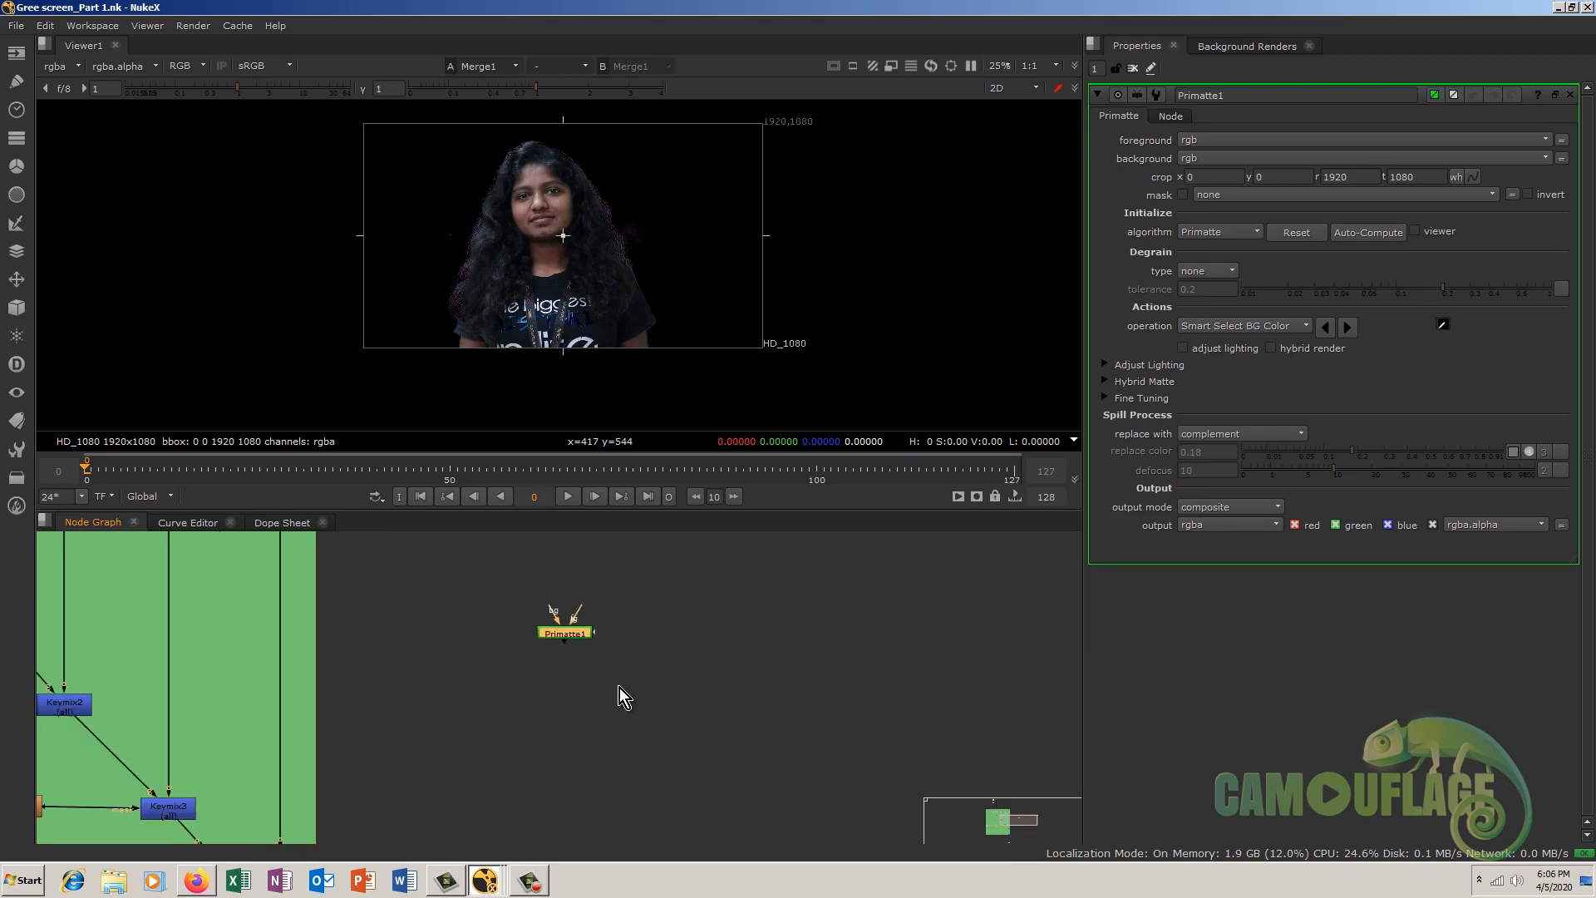
{"action": "scroll", "coordinate": [547, 705], "scroll_direction": "up", "scroll_amount": 3}
{"action": "scroll", "coordinate": [585, 667], "scroll_direction": "down", "scroll_amount": 6}
{"action": "middle_click_drag", "start_coordinate": [549, 660], "coordinate": [513, 540]}
{"action": "middle_click_drag", "start_coordinate": [522, 611], "coordinate": [511, 738]}
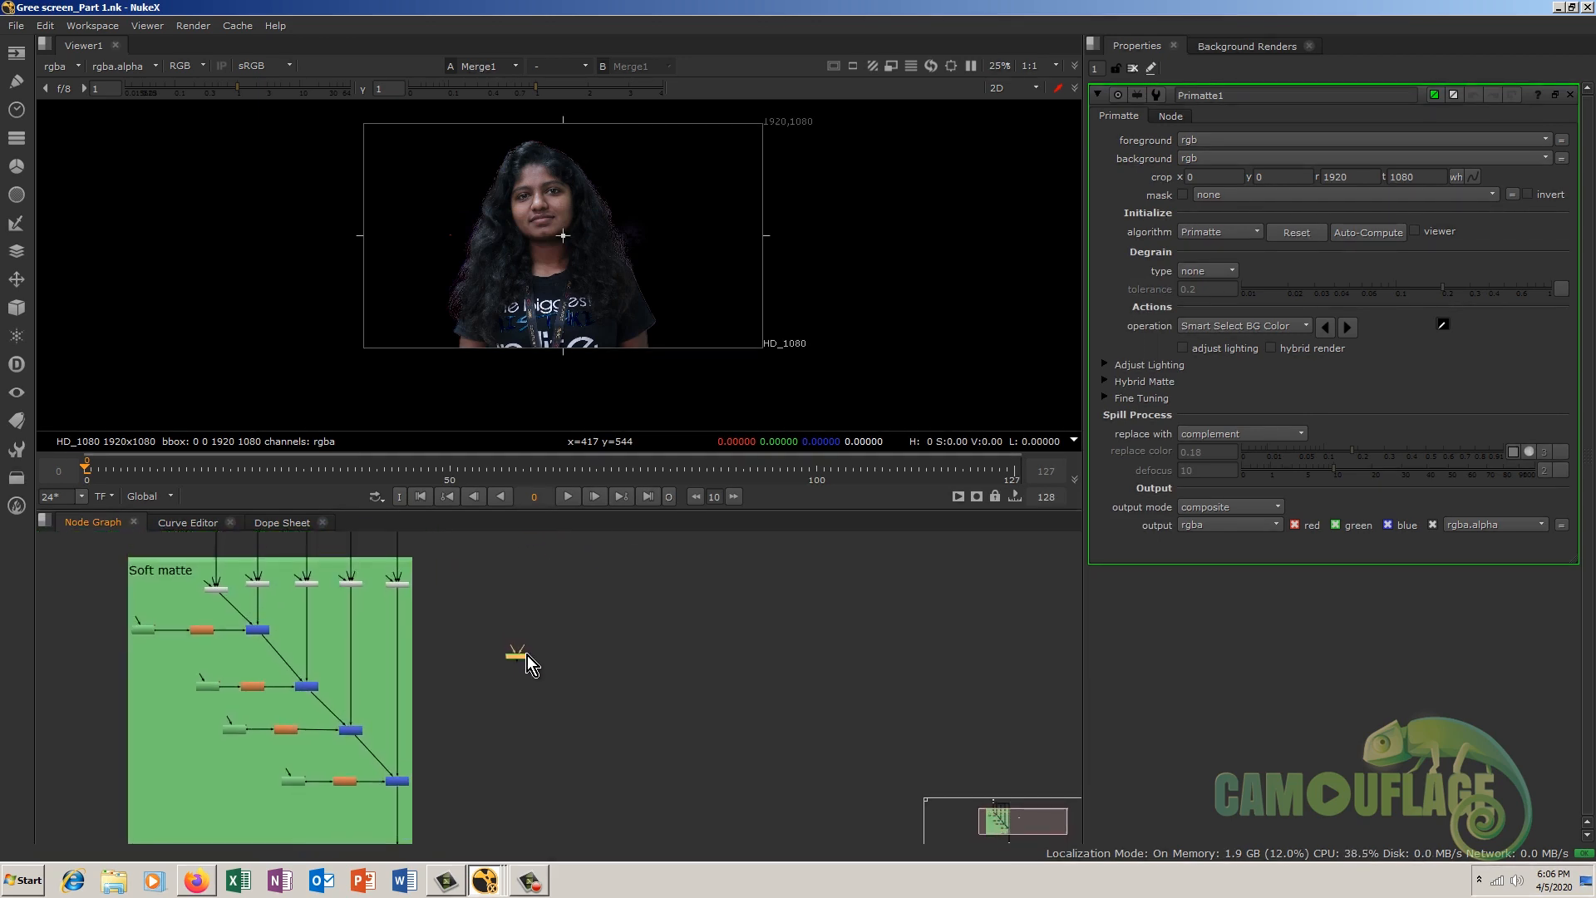
{"action": "scroll", "coordinate": [527, 655], "scroll_direction": "up", "scroll_amount": 2}
{"action": "scroll", "coordinate": [569, 619], "scroll_direction": "up", "scroll_amount": 2}
{"action": "middle_click_drag", "start_coordinate": [532, 638], "coordinate": [556, 770]}
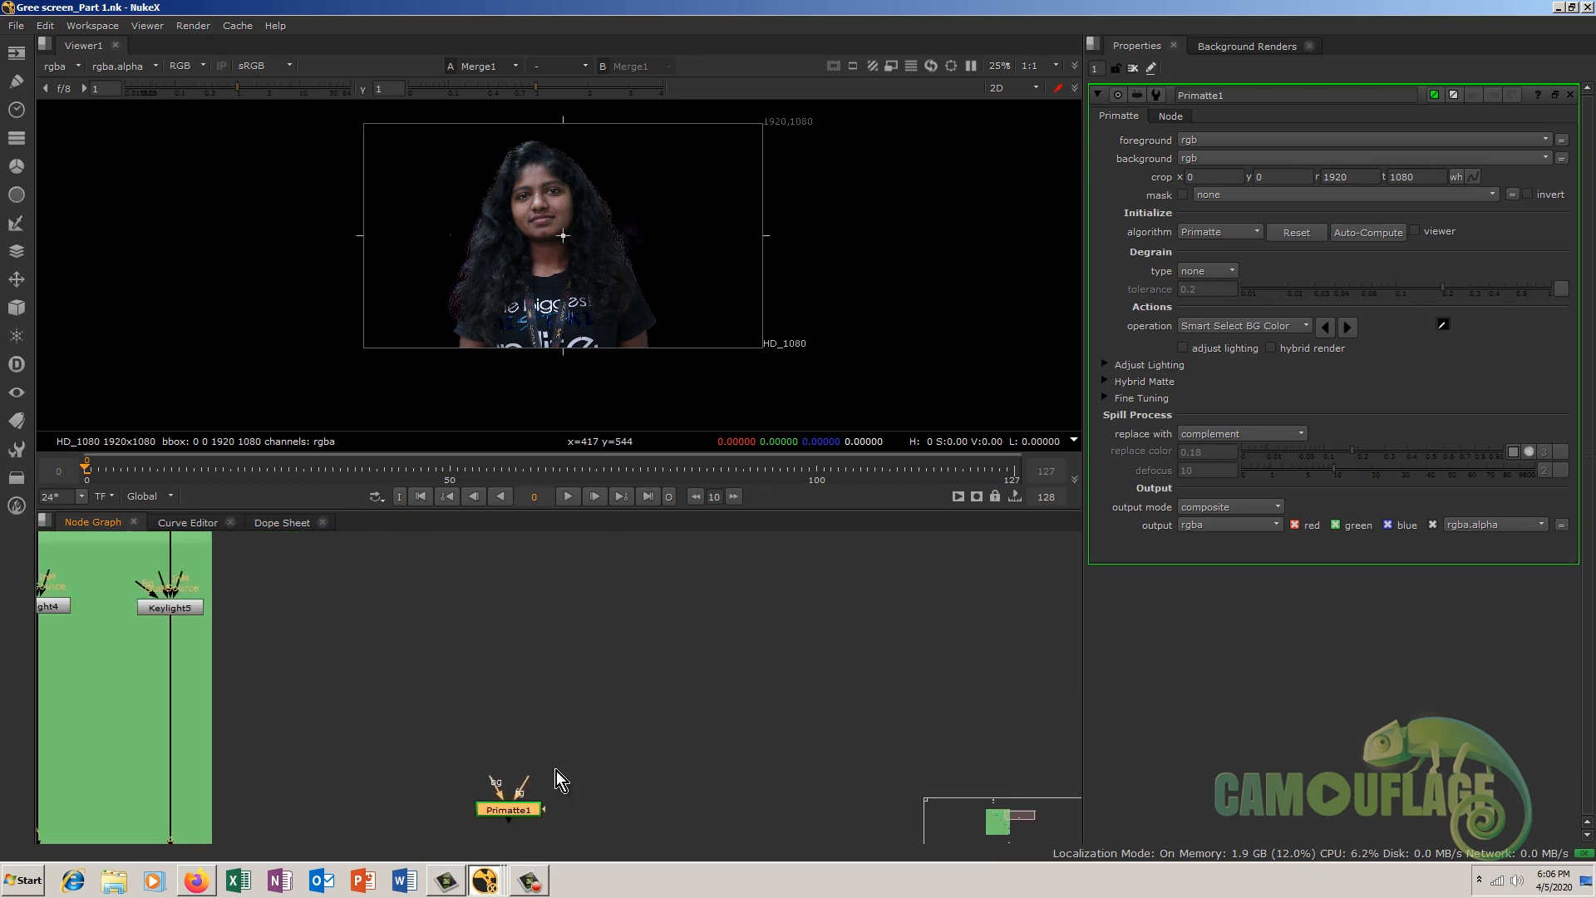
{"action": "left_click_drag", "start_coordinate": [523, 812], "coordinate": [477, 611]}
{"action": "middle_click_drag", "start_coordinate": [477, 610], "coordinate": [563, 770]}
{"action": "scroll", "coordinate": [582, 731], "scroll_direction": "down", "scroll_amount": 3}
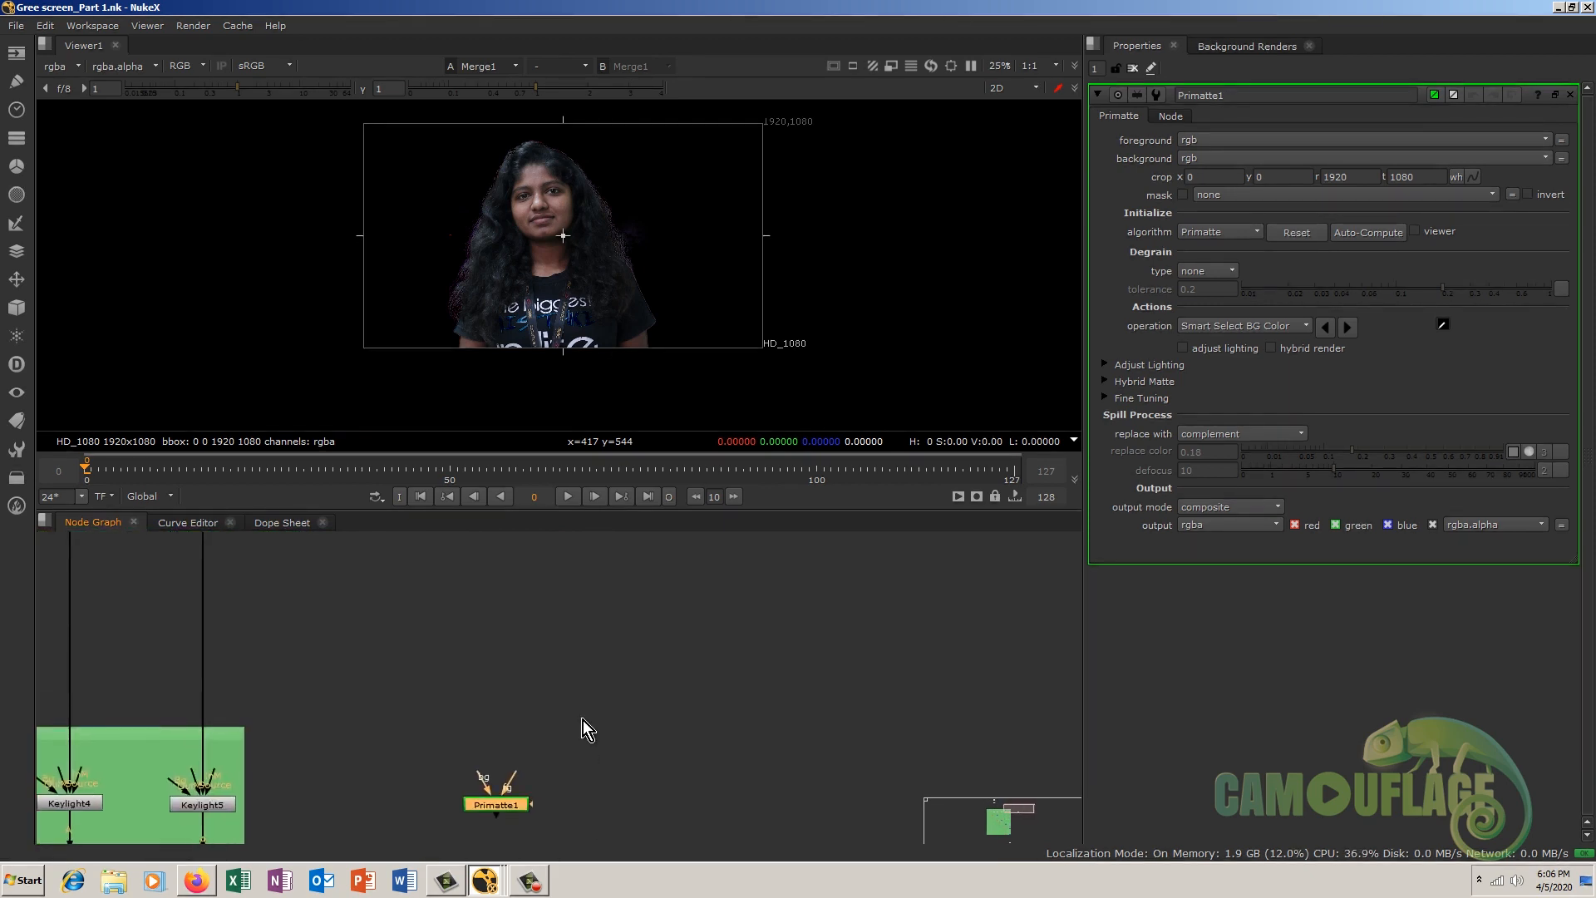
Step: Connect Primatte1 to the last dot of the denoised footage line and view its output
{"action": "left_click_drag", "start_coordinate": [601, 729], "coordinate": [358, 596]}
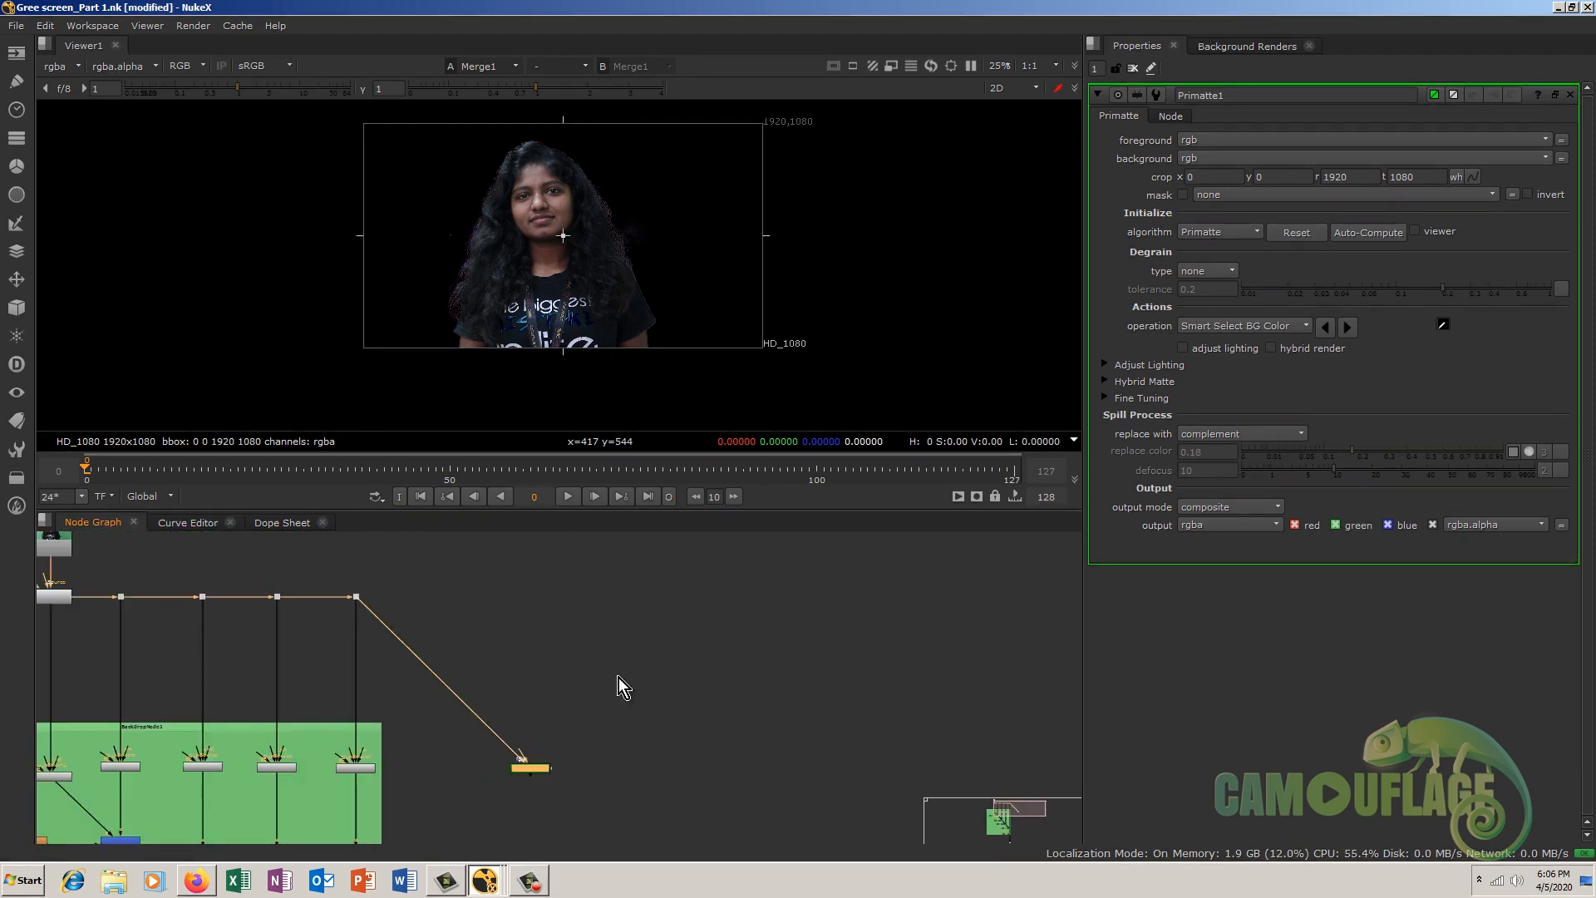
{"action": "middle_click_drag", "start_coordinate": [566, 765], "coordinate": [560, 718]}
{"action": "key", "text": "1"}
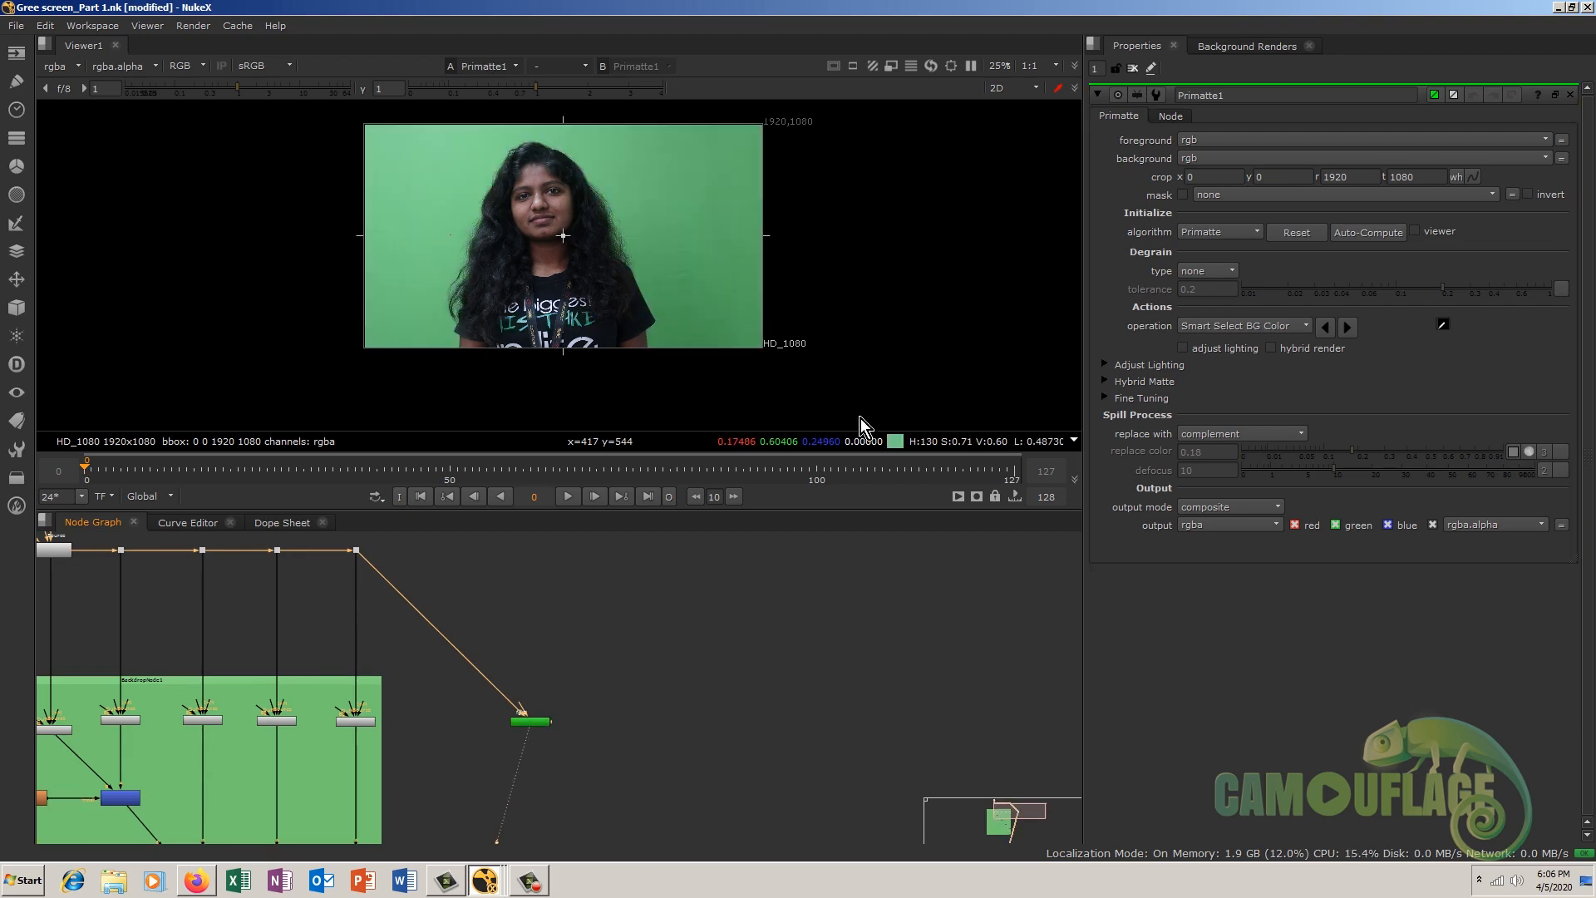
Step: Sample the green backdrop beside the subject with Smart Select BG Color, view the alpha, and undo the last two changes
{"action": "mouse_move", "coordinate": [537, 727]}
{"action": "left_mouse_down"}
{"action": "mouse_move", "coordinate": [577, 688]}
{"action": "mouse_move", "coordinate": [550, 715]}
{"action": "left_mouse_up"}
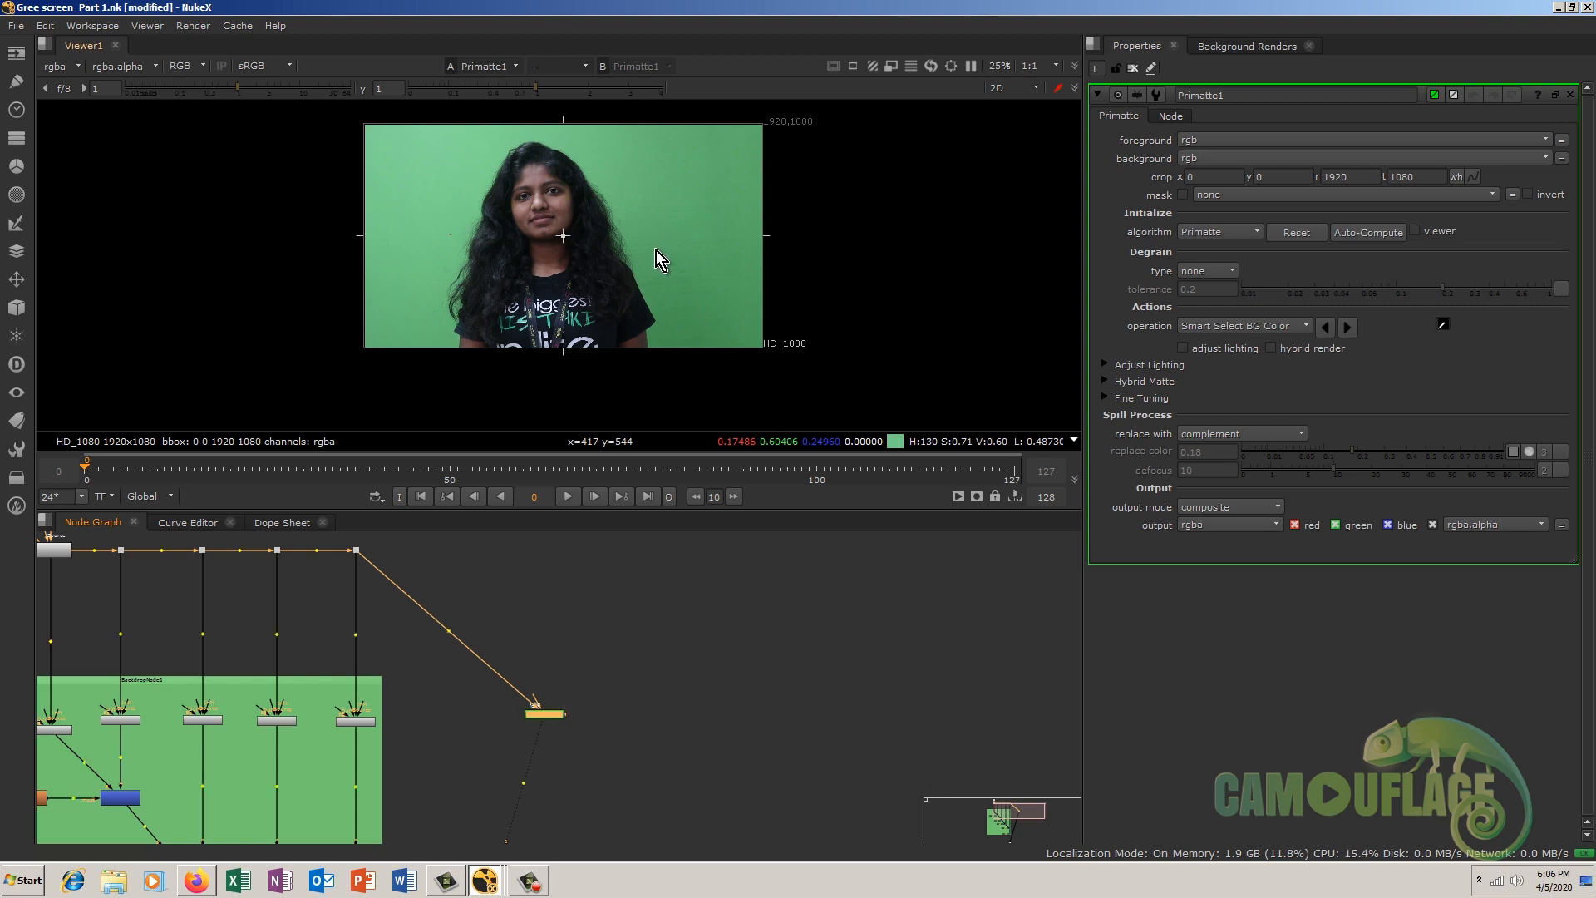
{"action": "left_click_drag", "start_coordinate": [656, 251], "coordinate": [671, 267], "text": "ctrl+shift"}
{"action": "key", "text": "a"}
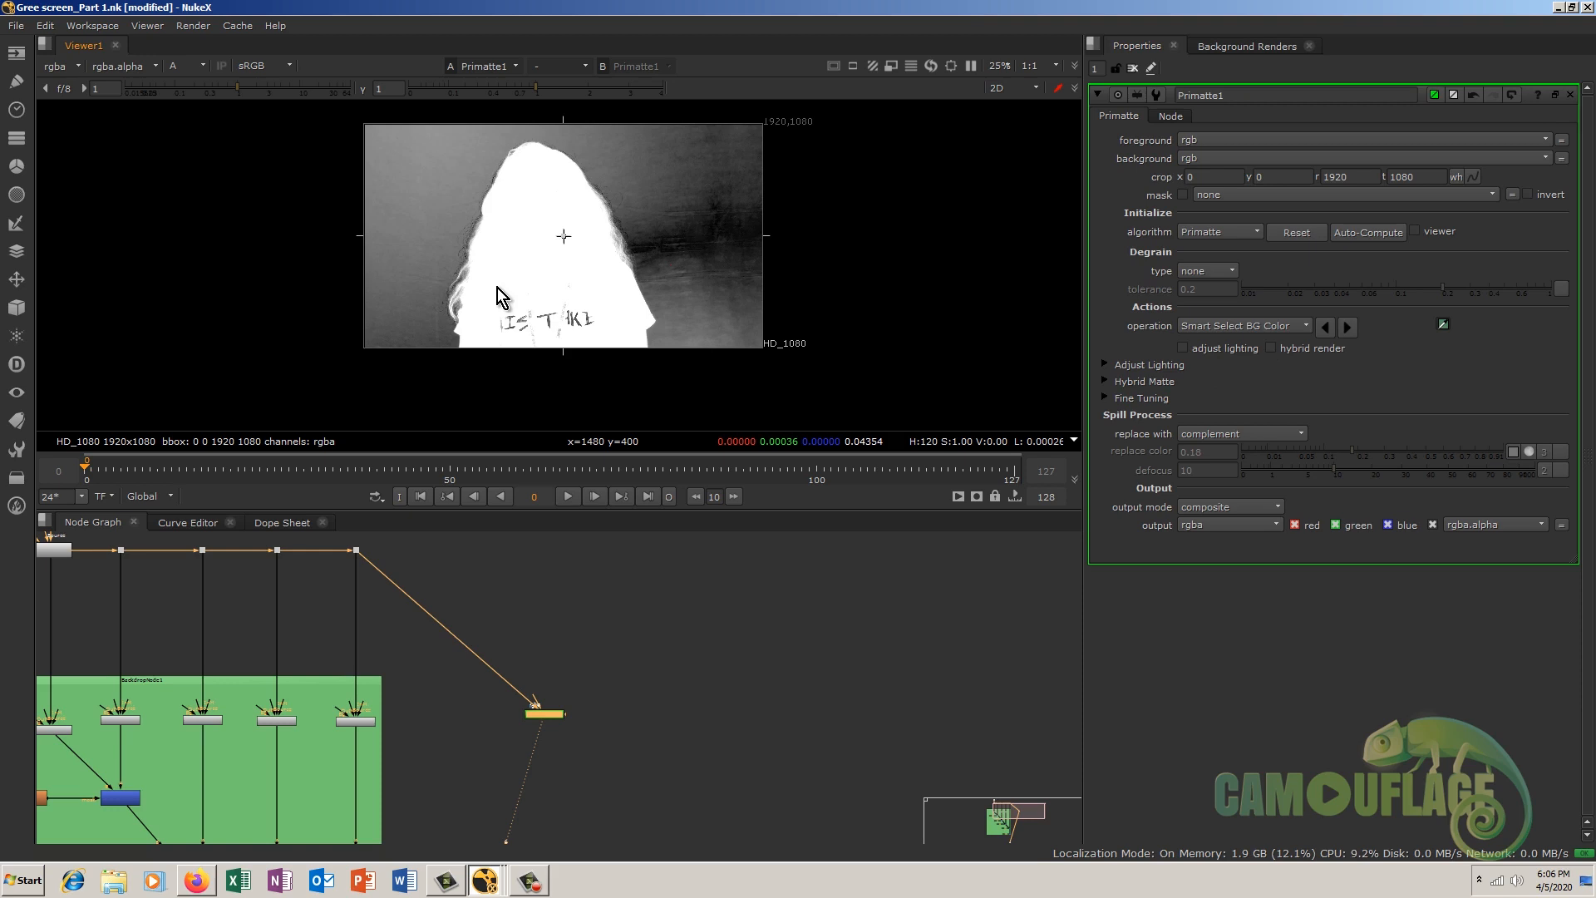
{"action": "key", "text": "ctrl+z"}
{"action": "key", "text": "ctrl+z"}
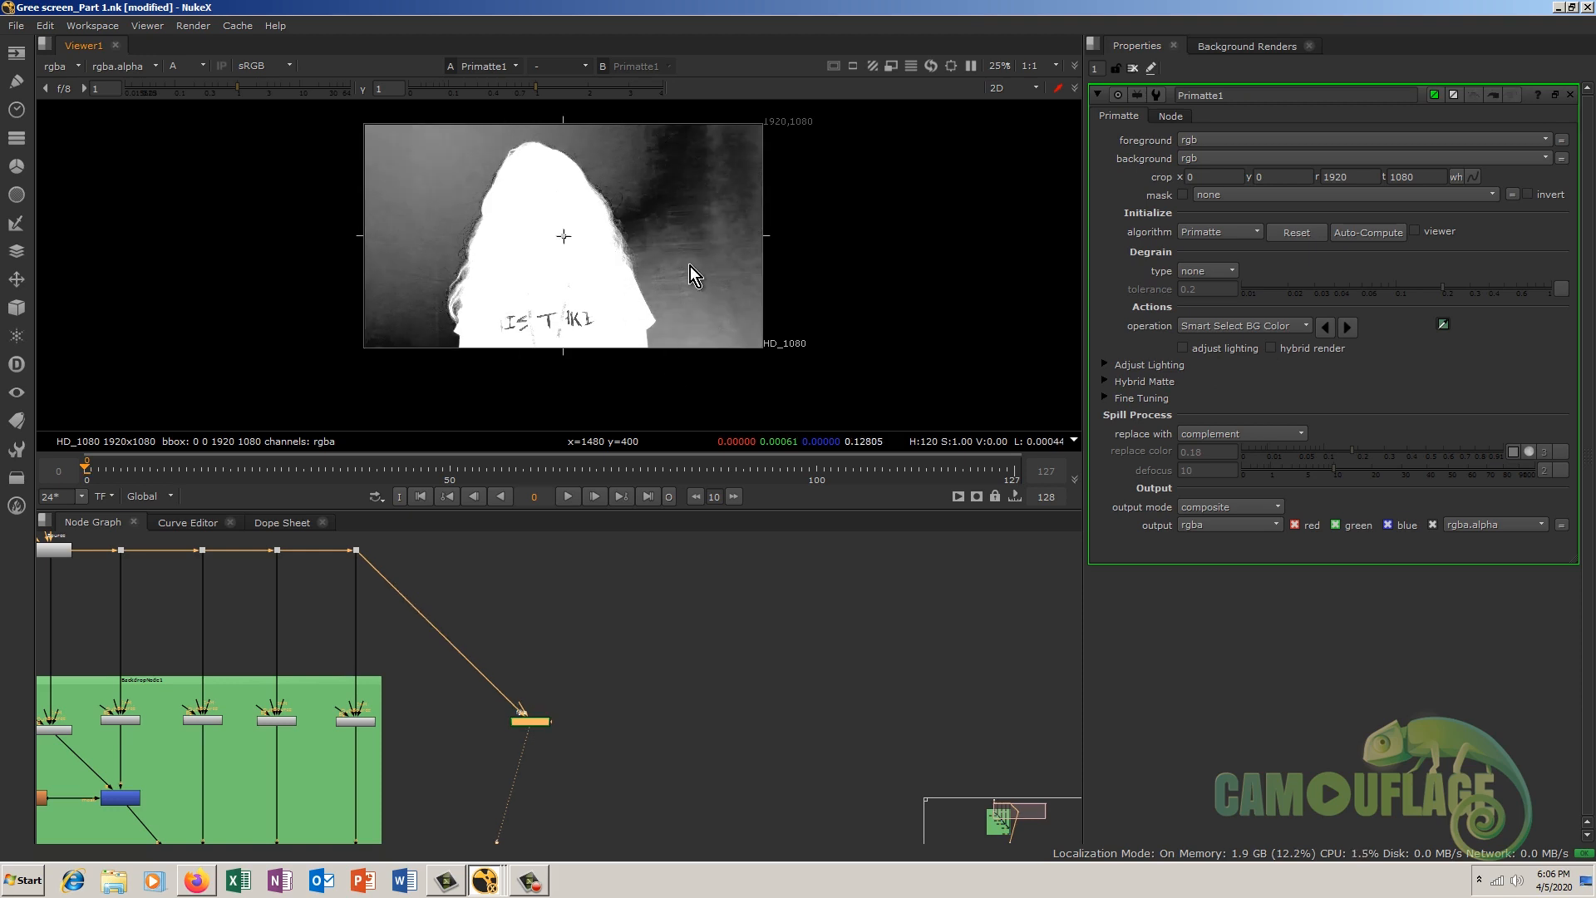
Step: Set Primatte1's operation to Clean BG Noise and sample the grey noise in the background area to the right of the subject
{"action": "left_click", "coordinate": [1279, 328]}
{"action": "left_click", "coordinate": [1274, 338]}
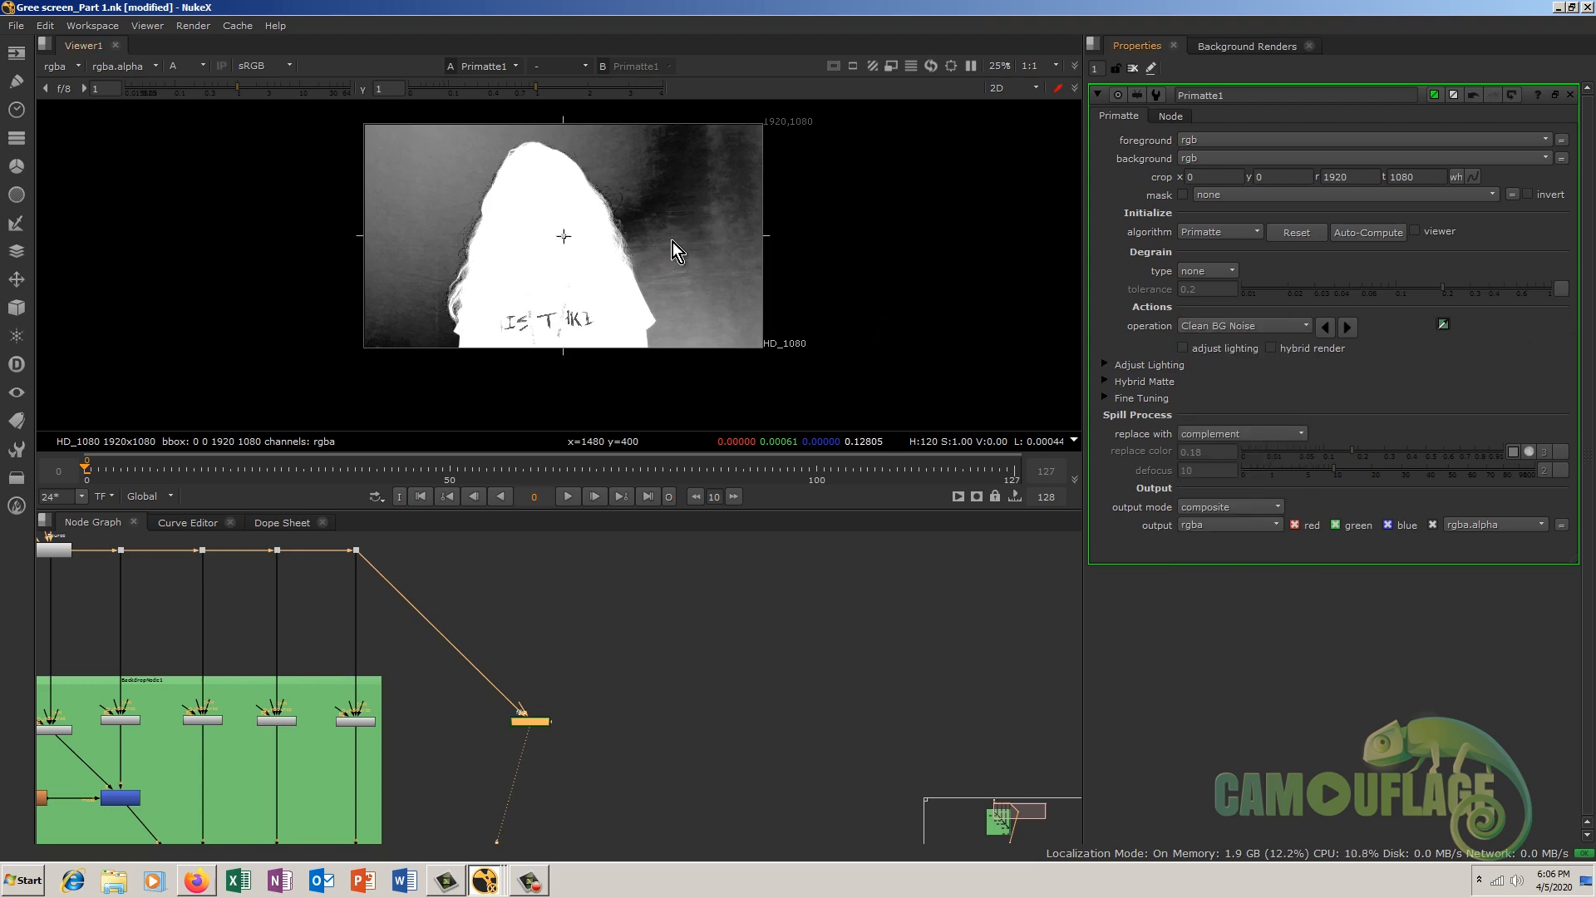
{"action": "left_click", "coordinate": [680, 265], "text": "ctrl"}
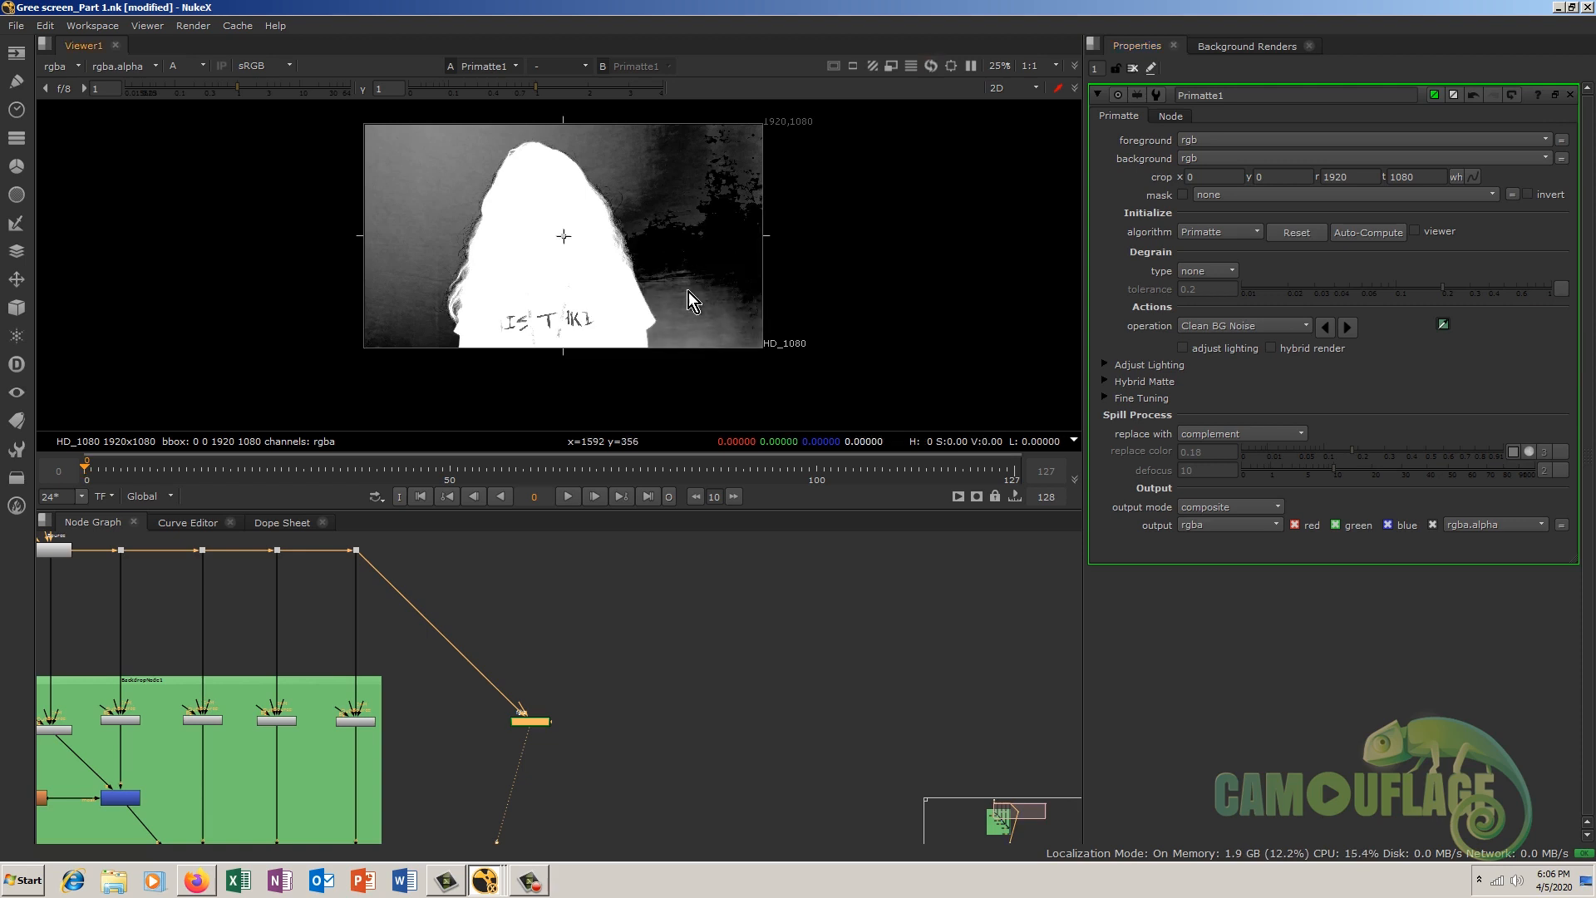
{"action": "left_click", "coordinate": [652, 190], "text": "ctrl"}
{"action": "left_click", "coordinate": [720, 326], "text": "ctrl"}
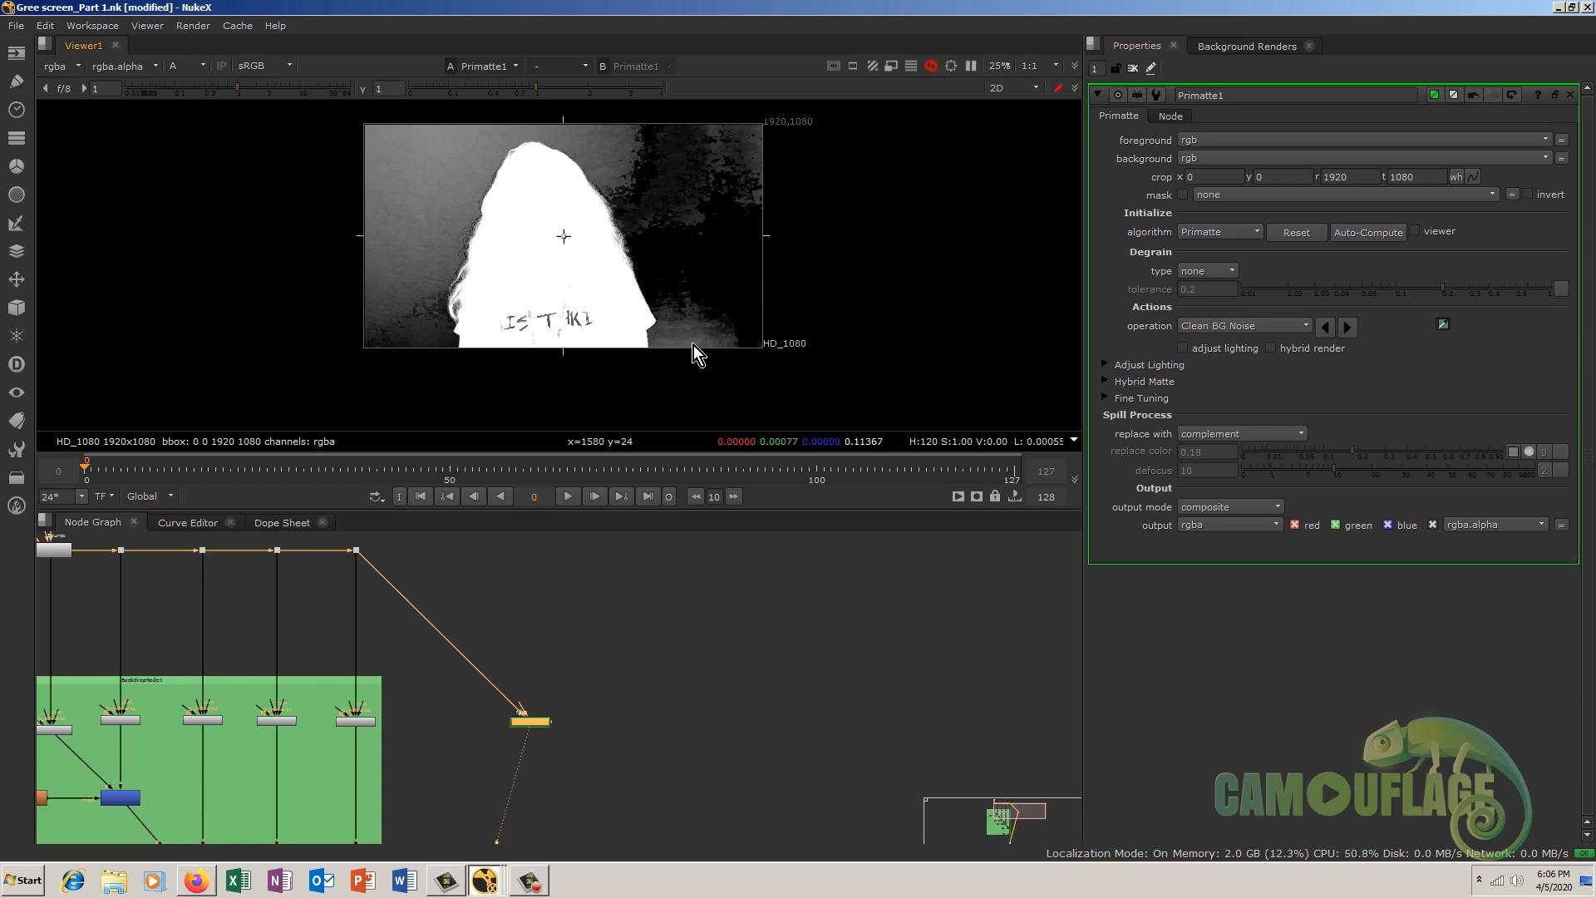
{"action": "left_click", "coordinate": [715, 152], "text": "ctrl"}
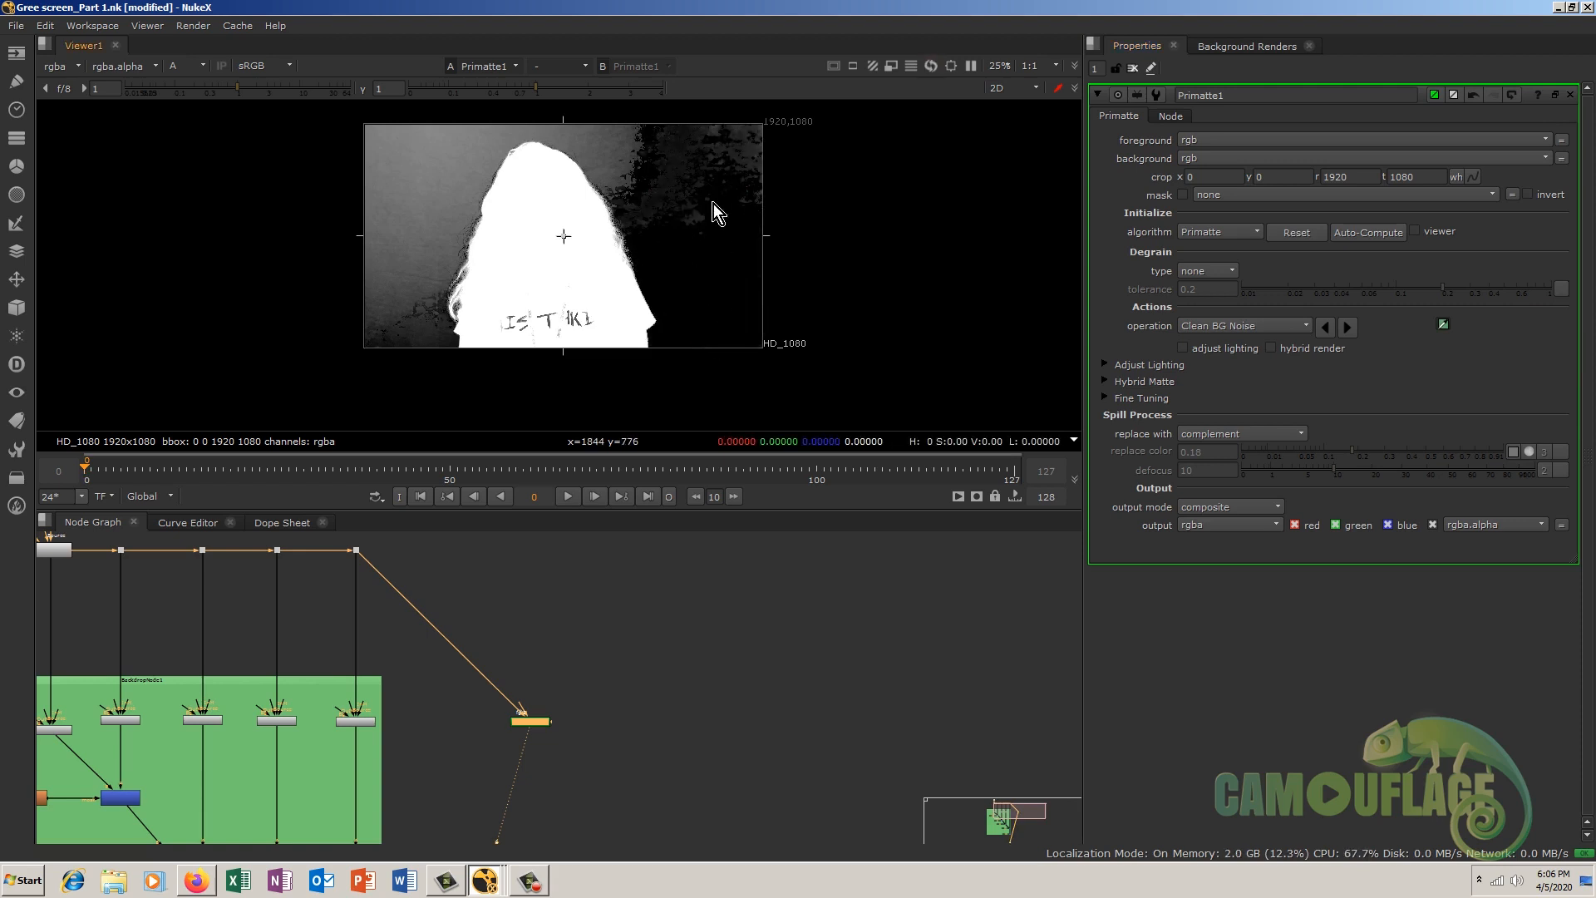
Step: Sample the remaining background noise above the hair, along the image's left side and in the patches on its right side
{"action": "left_click", "coordinate": [601, 155], "text": "ctrl"}
{"action": "left_click", "coordinate": [424, 179], "text": "ctrl"}
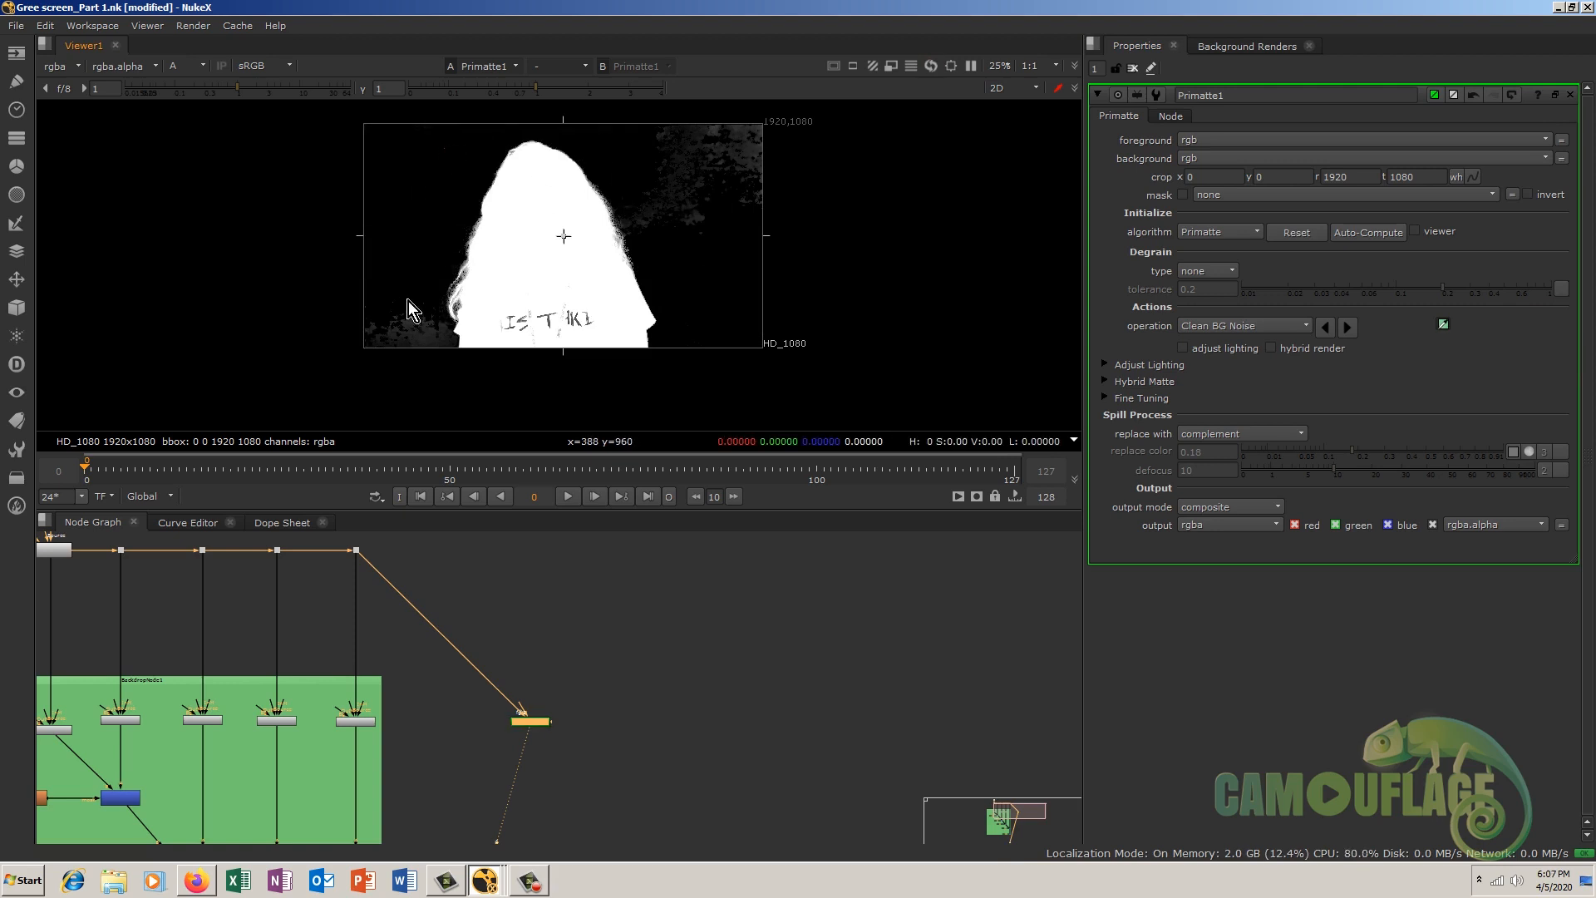
{"action": "left_click", "coordinate": [419, 340], "text": "ctrl"}
{"action": "left_click_drag", "start_coordinate": [714, 140], "coordinate": [738, 168], "text": "ctrl+shift"}
{"action": "left_click_drag", "start_coordinate": [657, 138], "coordinate": [709, 182], "text": "ctrl+shift"}
{"action": "left_click_drag", "start_coordinate": [387, 304], "coordinate": [417, 342], "text": "ctrl+shift"}
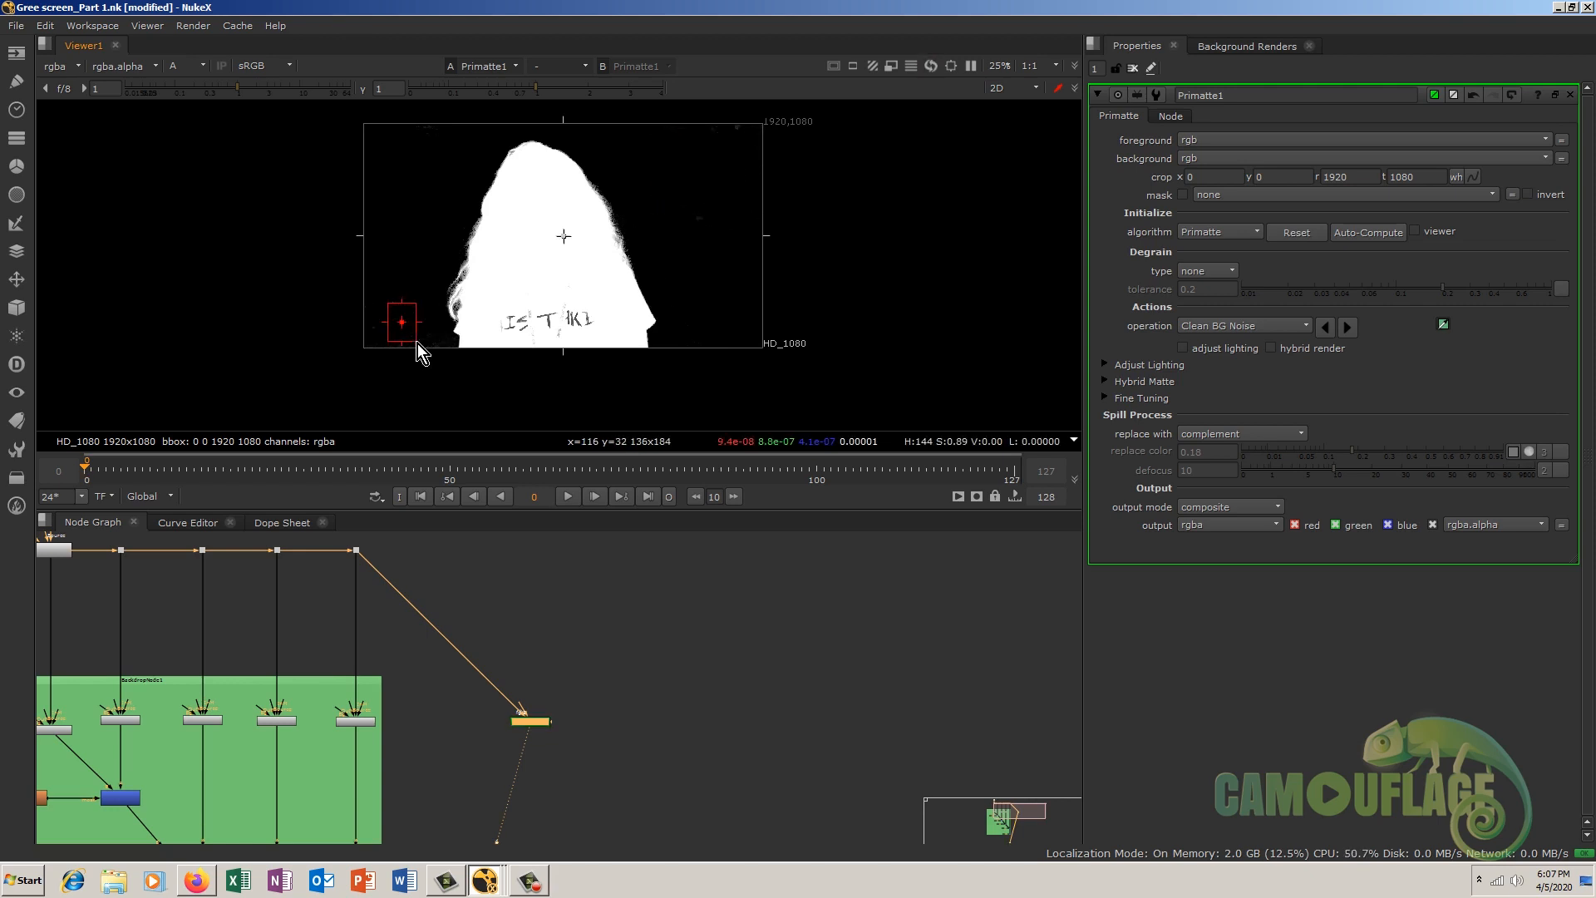
{"action": "left_click_drag", "start_coordinate": [731, 136], "coordinate": [747, 150], "text": "ctrl+shift"}
{"action": "left_click_drag", "start_coordinate": [689, 199], "coordinate": [728, 233], "text": "ctrl+shift"}
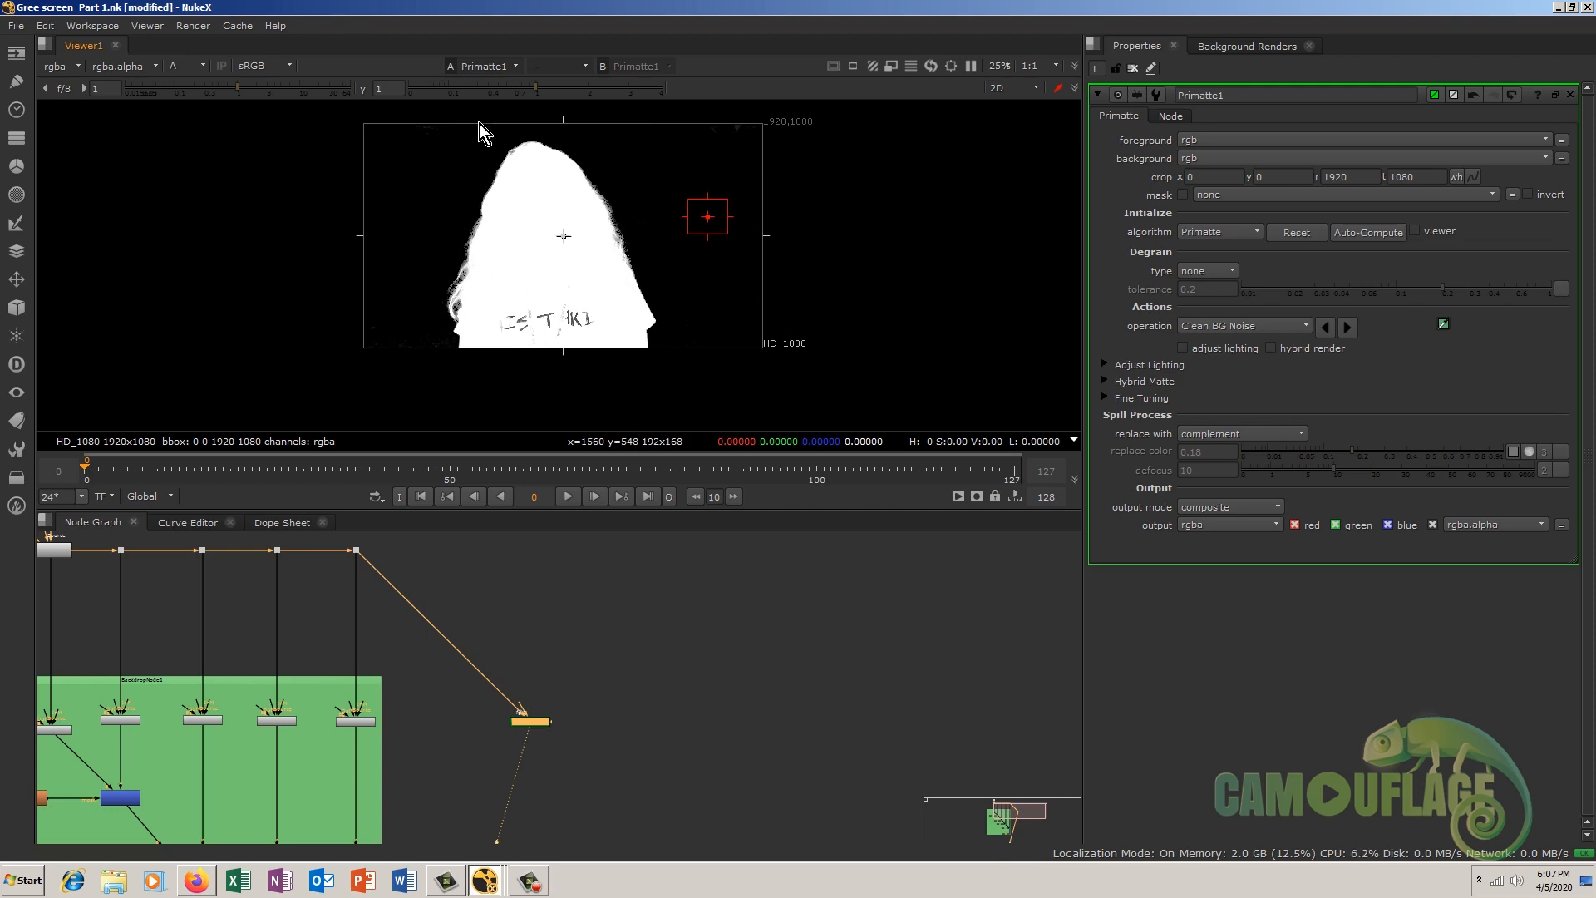
Step: Check the matte with the viewer gamma lowered to 0.045, reset the gamma, and inspect the keyed hair edges in colour
{"action": "left_click_drag", "start_coordinate": [540, 87], "coordinate": [437, 88]}
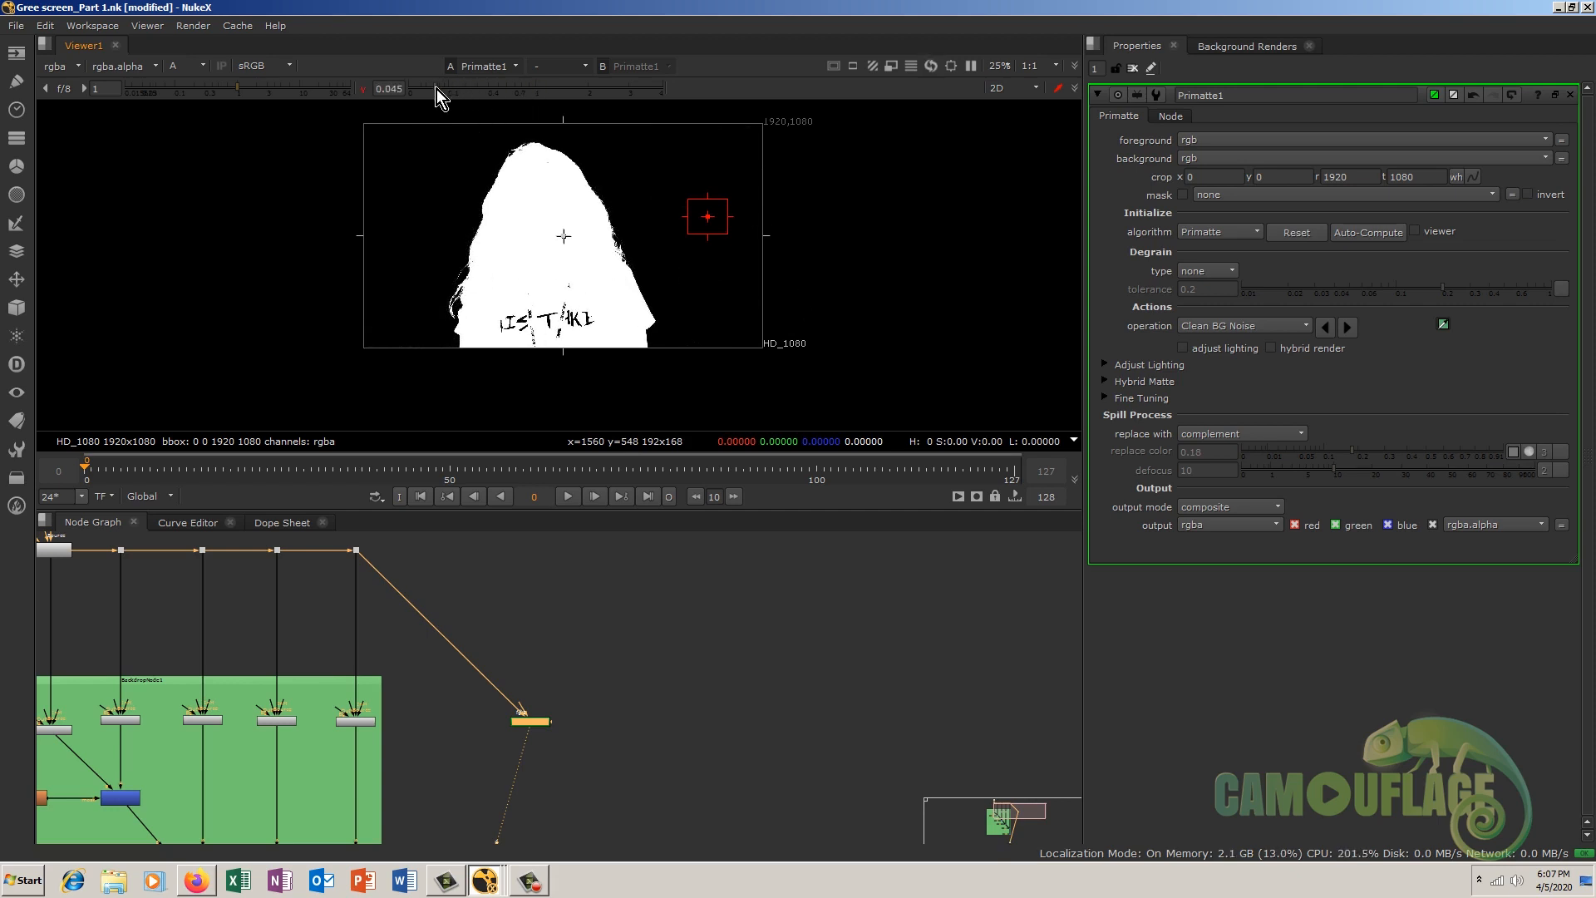
{"action": "left_click", "coordinate": [364, 88]}
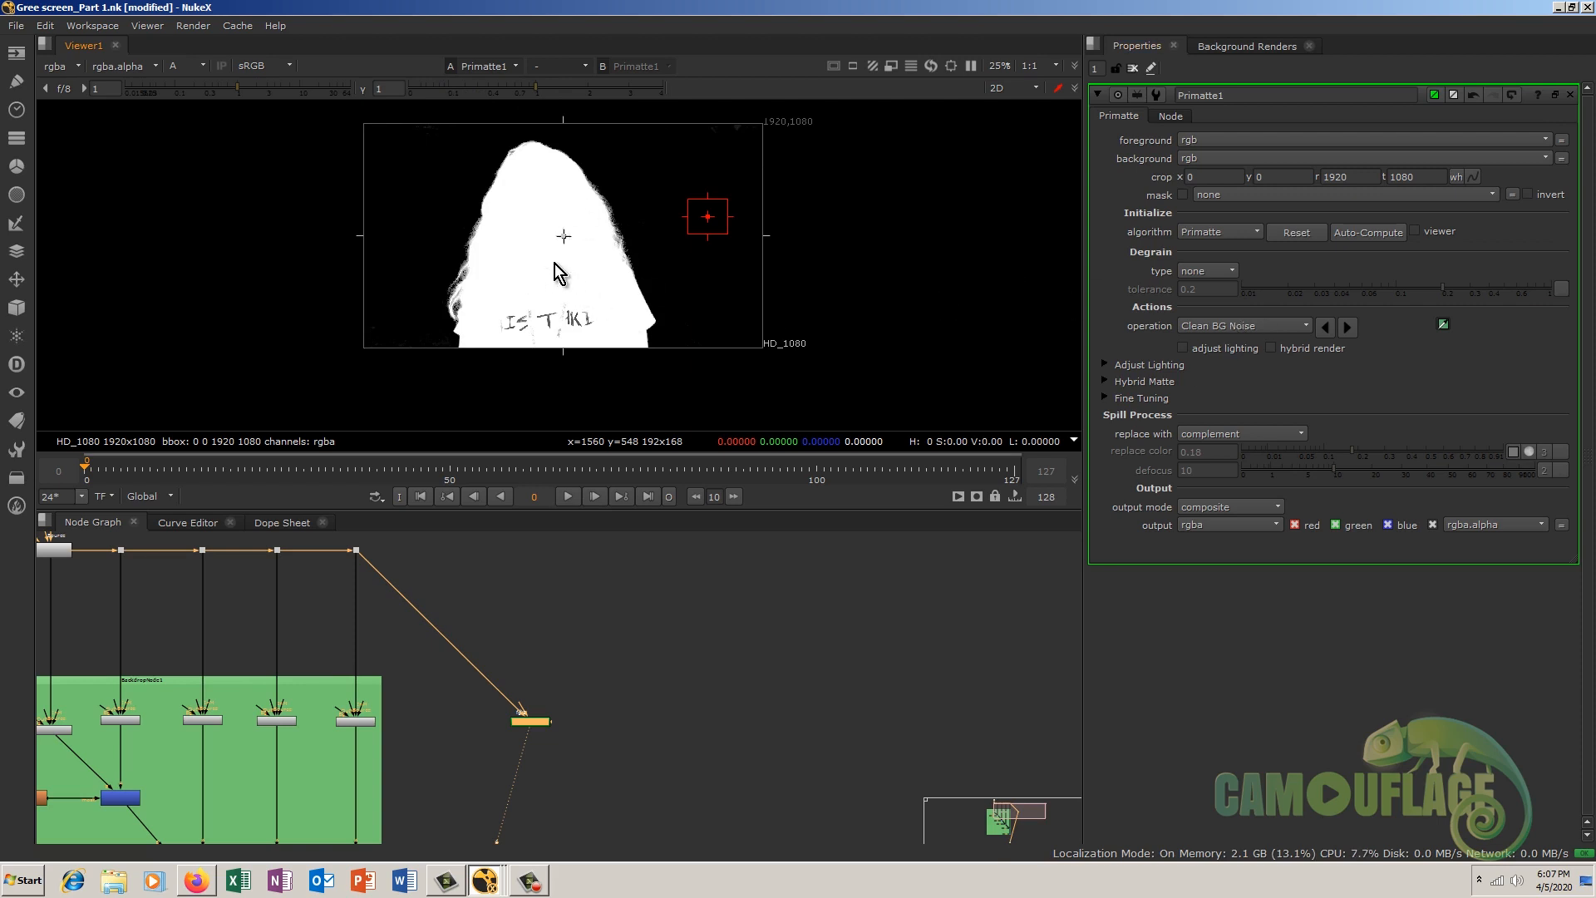
{"action": "key", "text": "a"}
{"action": "key", "text": "plus"}
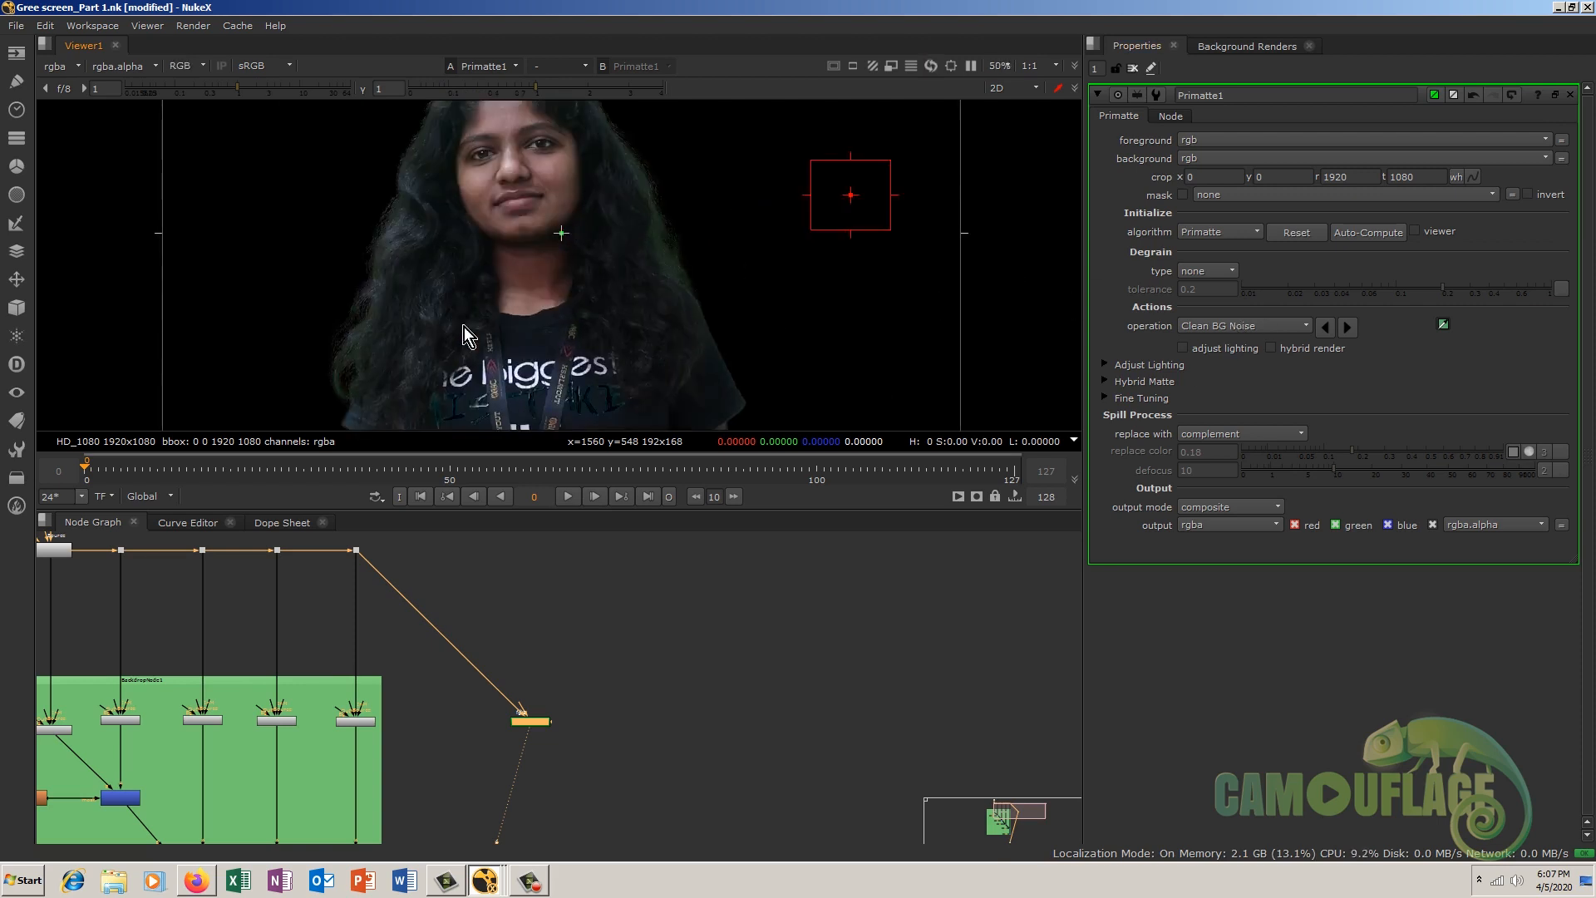
{"action": "scroll", "coordinate": [371, 356], "scroll_direction": "up", "scroll_amount": 1}
{"action": "middle_click_drag", "start_coordinate": [520, 367], "coordinate": [385, 471]}
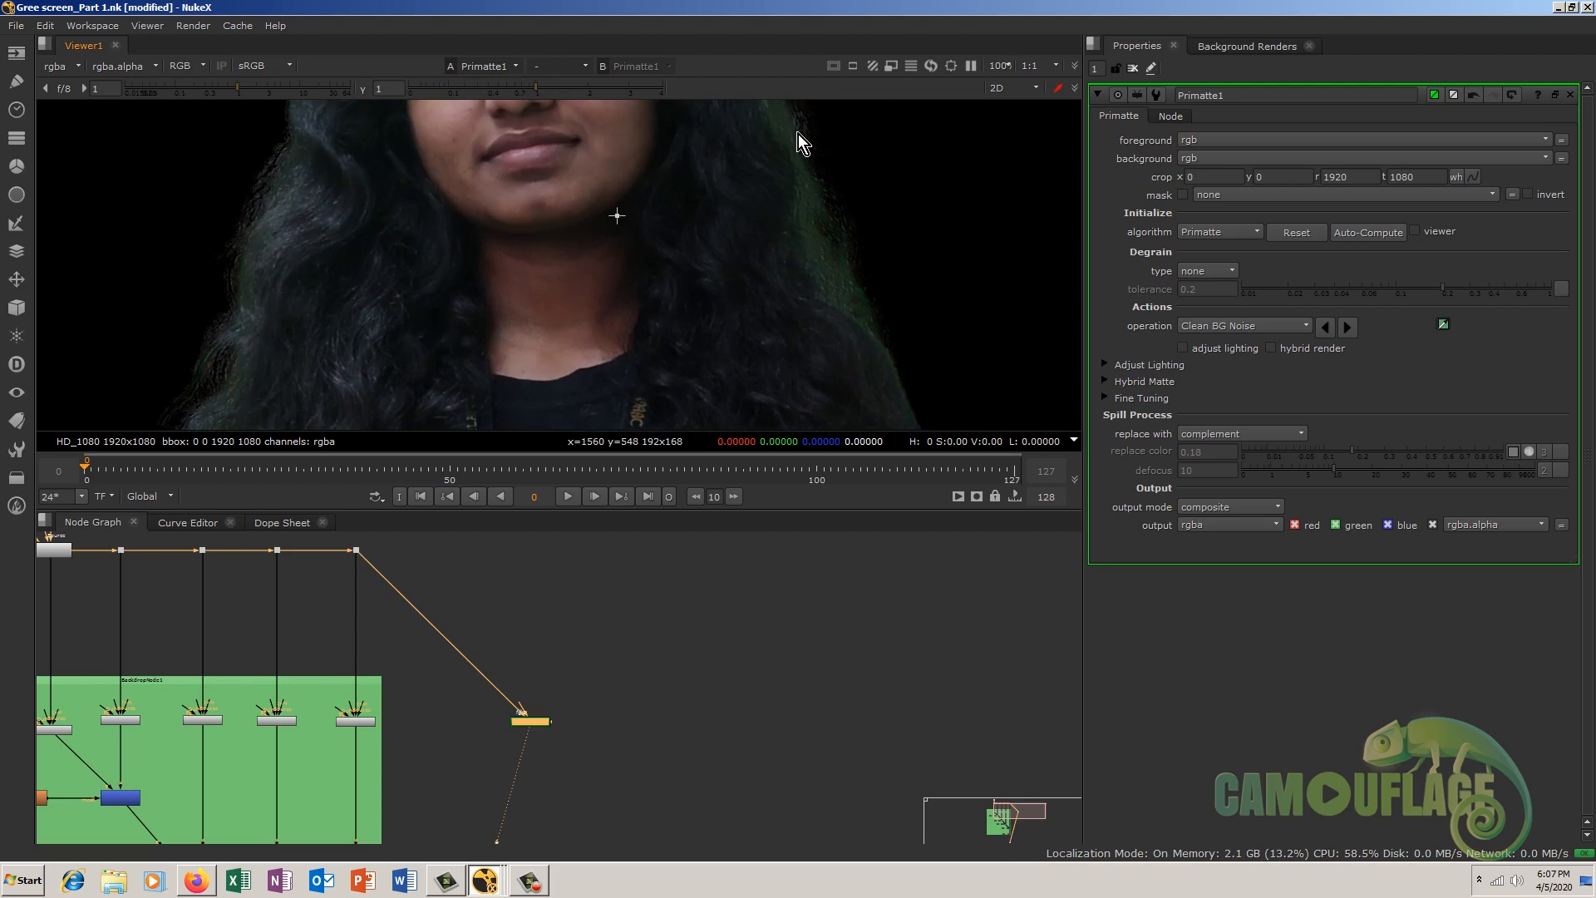
{"action": "middle_click_drag", "start_coordinate": [764, 187], "coordinate": [771, 335]}
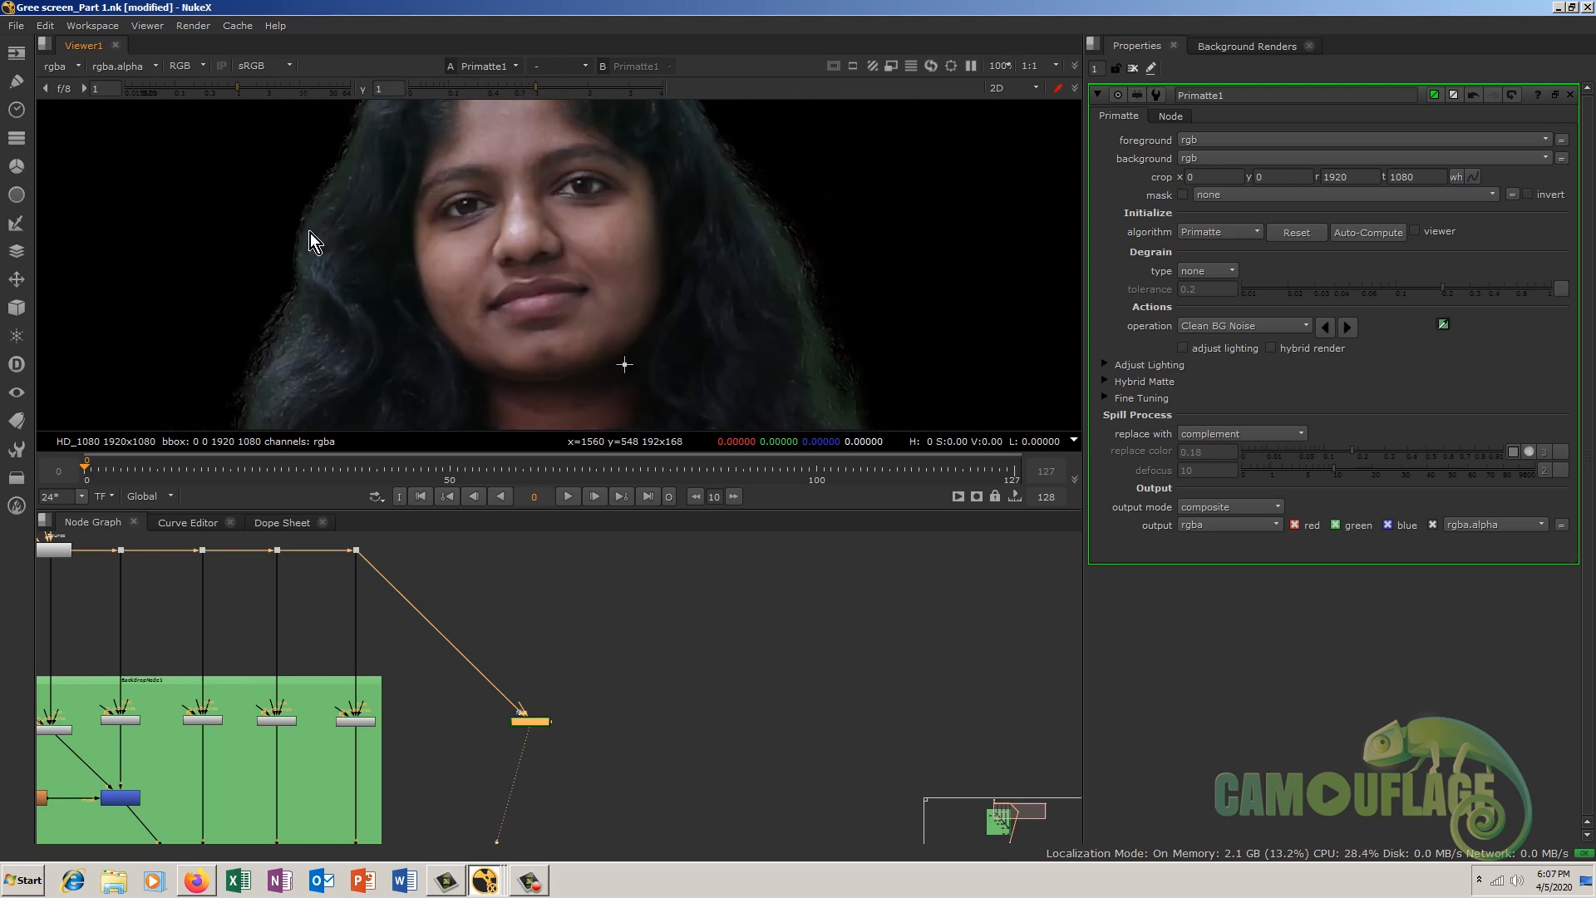
{"action": "scroll", "coordinate": [513, 271], "scroll_direction": "down", "scroll_amount": 5}
{"action": "scroll", "coordinate": [580, 585], "scroll_direction": "up", "scroll_amount": 3}
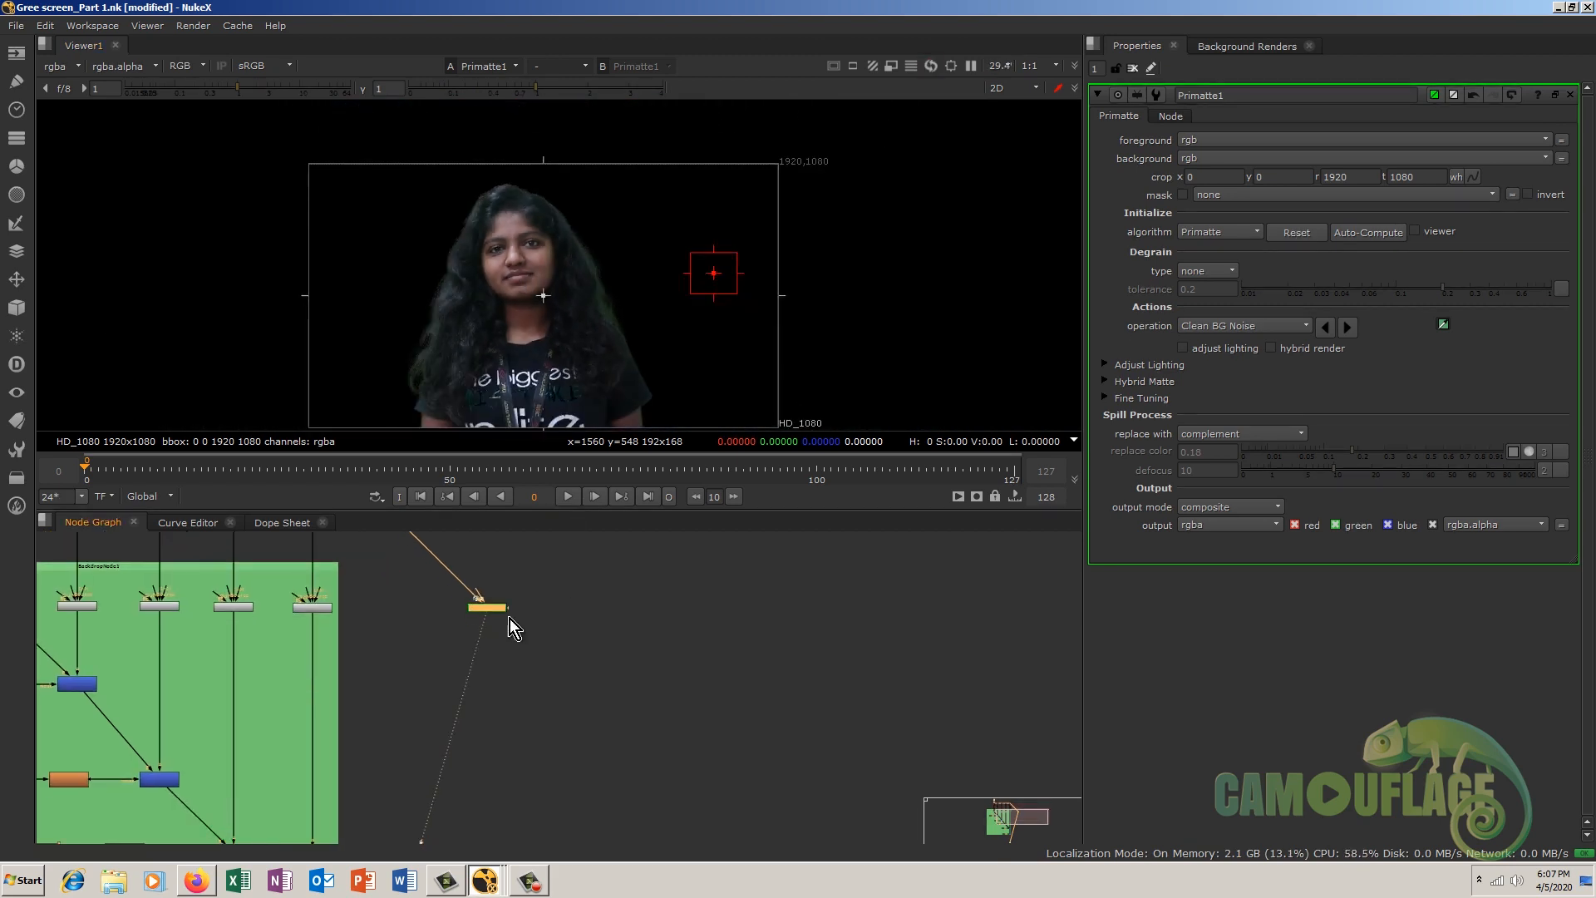
{"action": "key", "text": "Tab"}
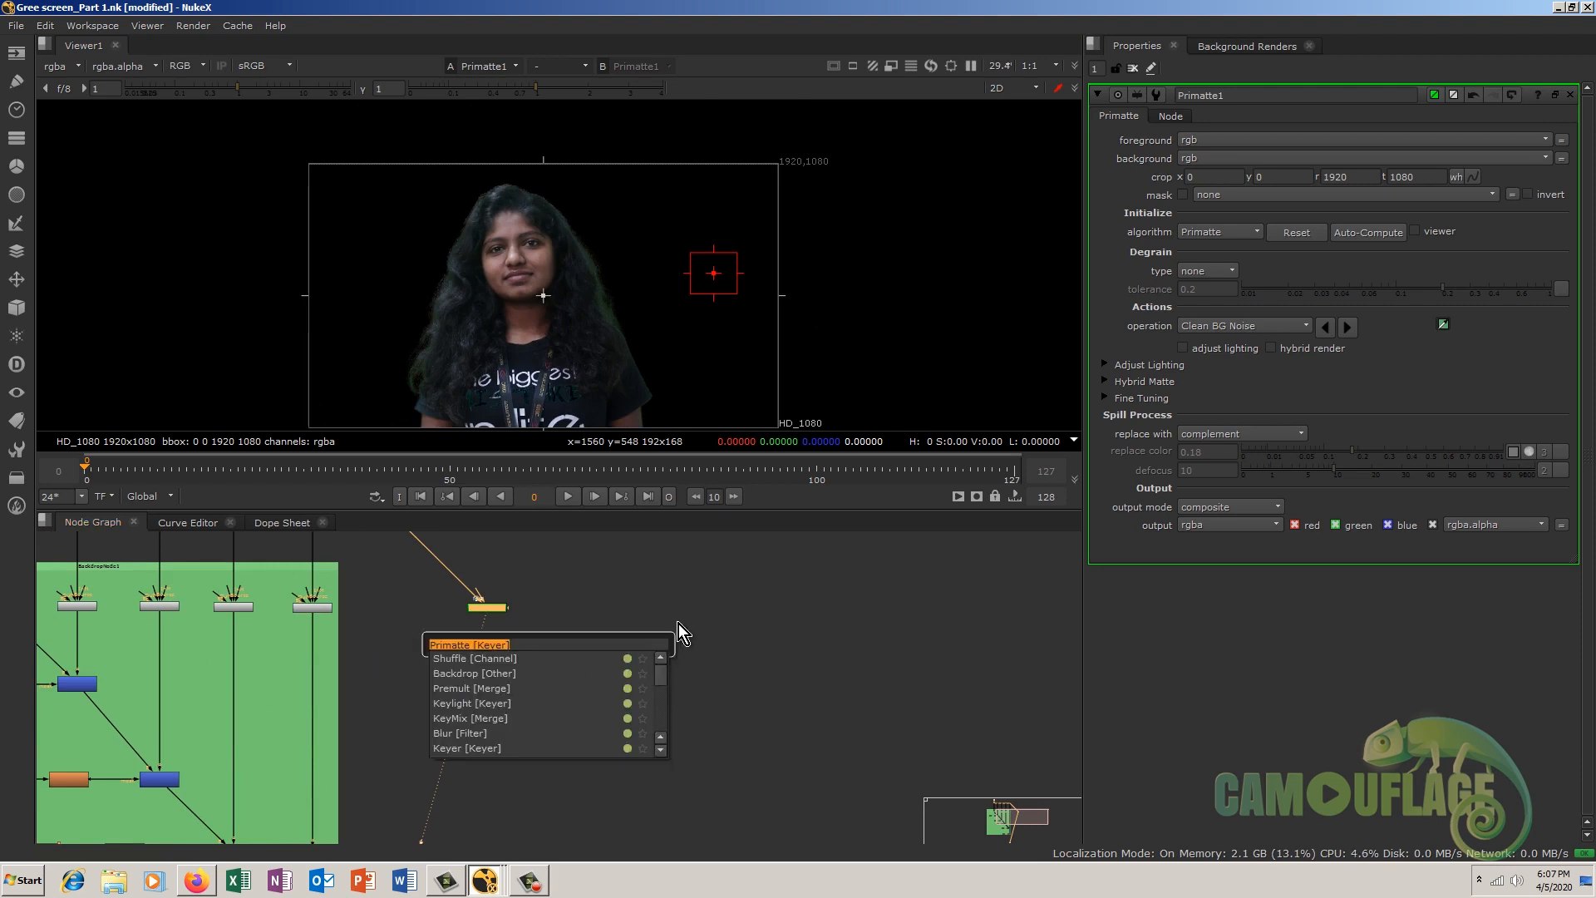
{"action": "type", "text": "d"}
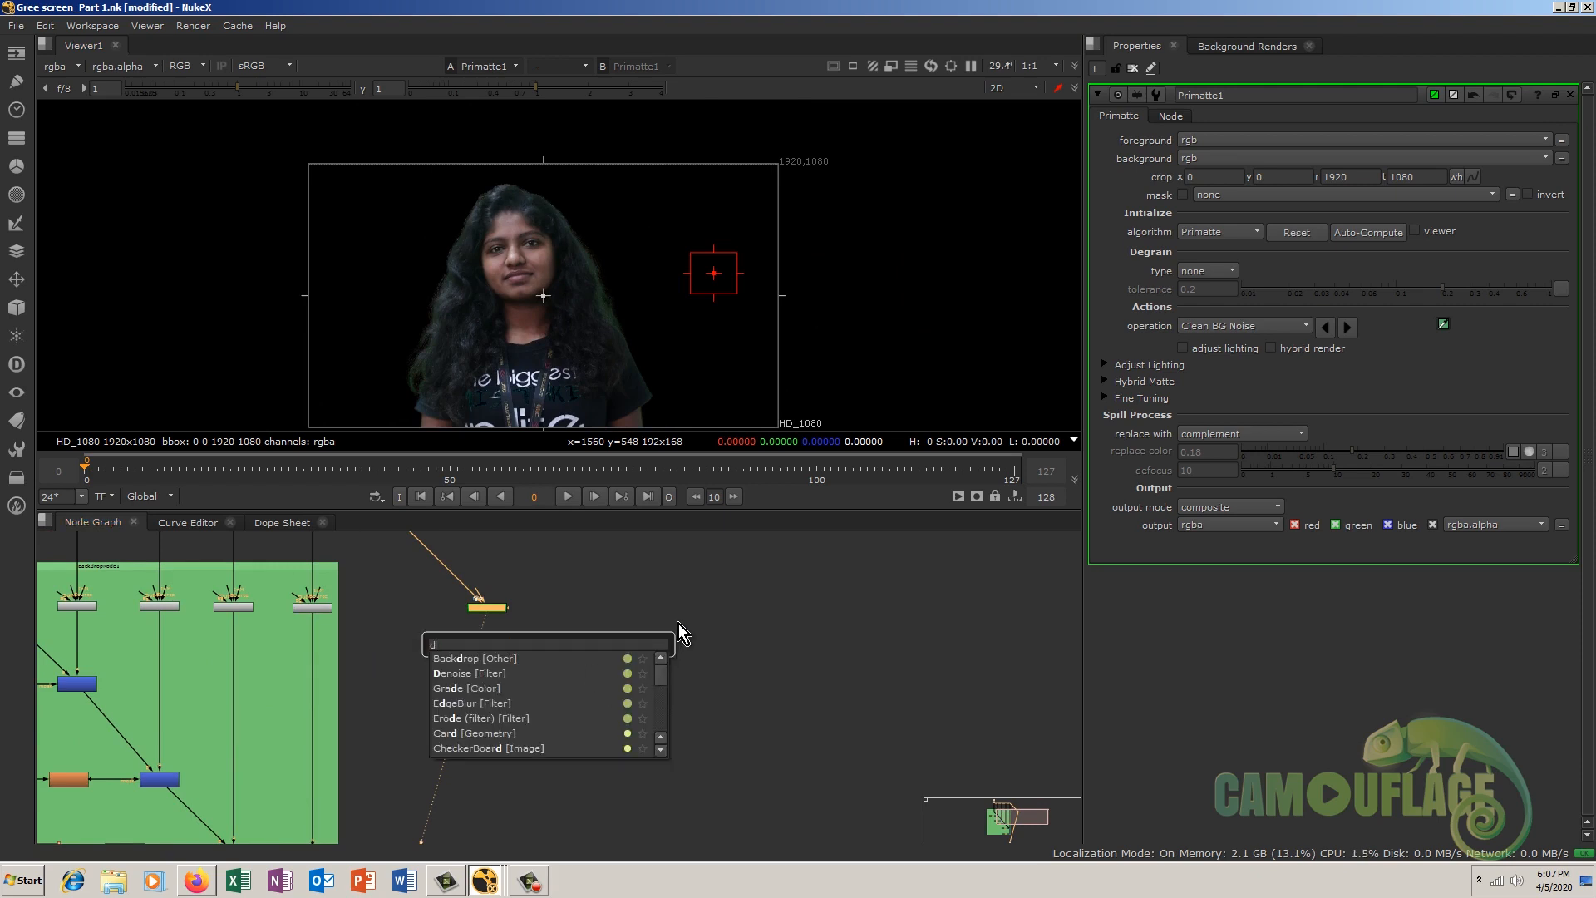
{"action": "left_click_drag", "start_coordinate": [661, 680], "coordinate": [666, 700]}
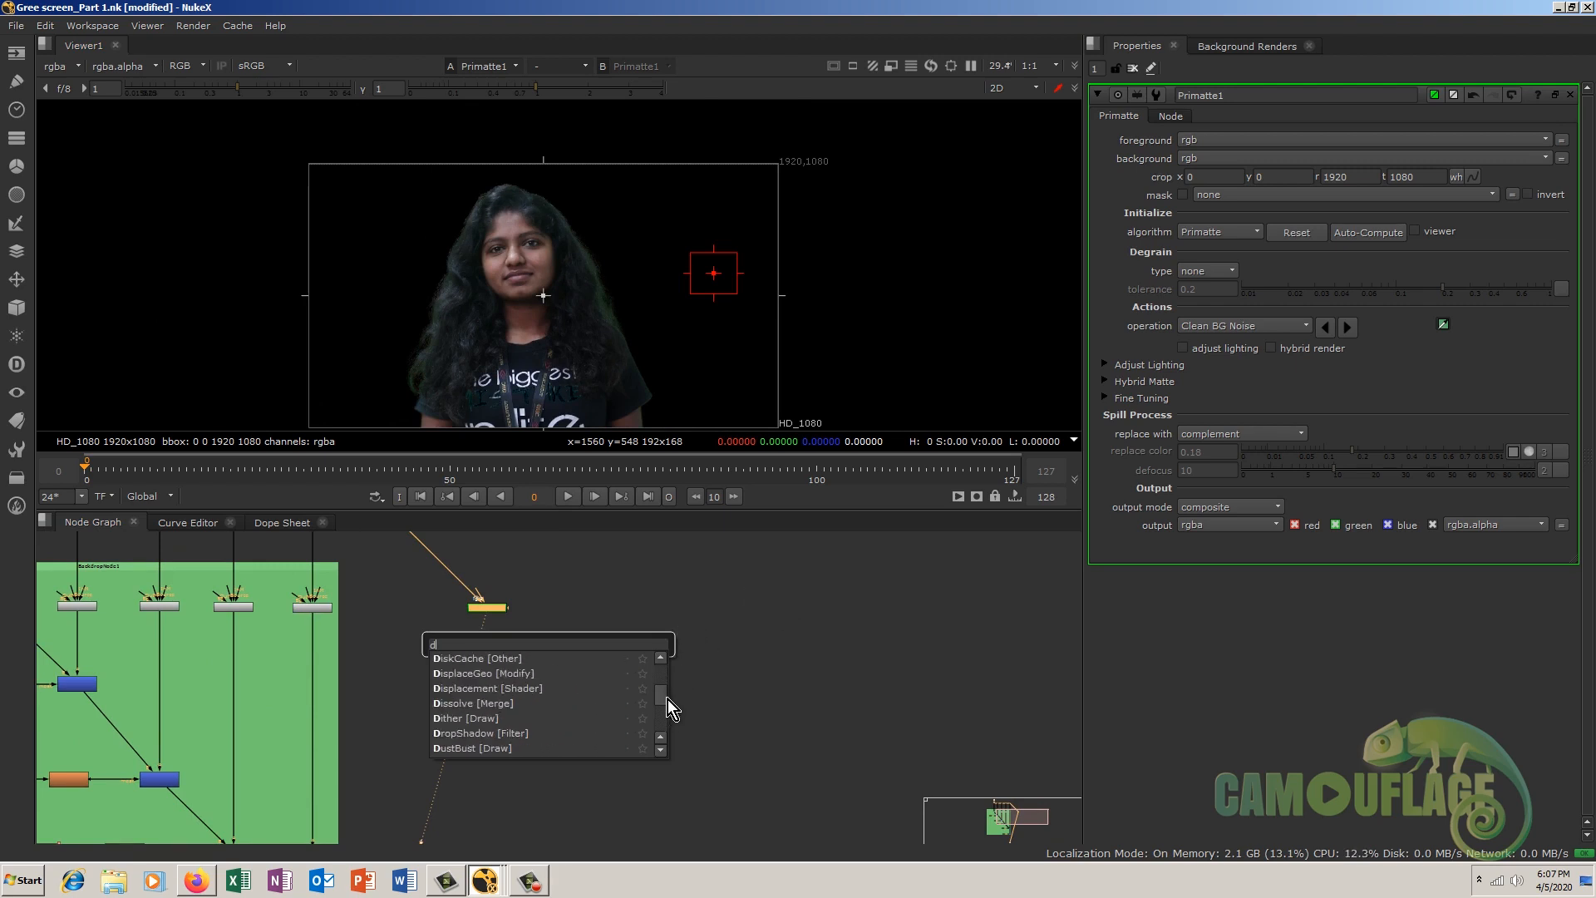
{"action": "scroll", "coordinate": [519, 715], "scroll_direction": "up", "scroll_amount": 6}
{"action": "scroll", "coordinate": [518, 715], "scroll_direction": "up", "scroll_amount": 10}
{"action": "left_click", "coordinate": [695, 634]}
{"action": "left_click", "coordinate": [16, 477]}
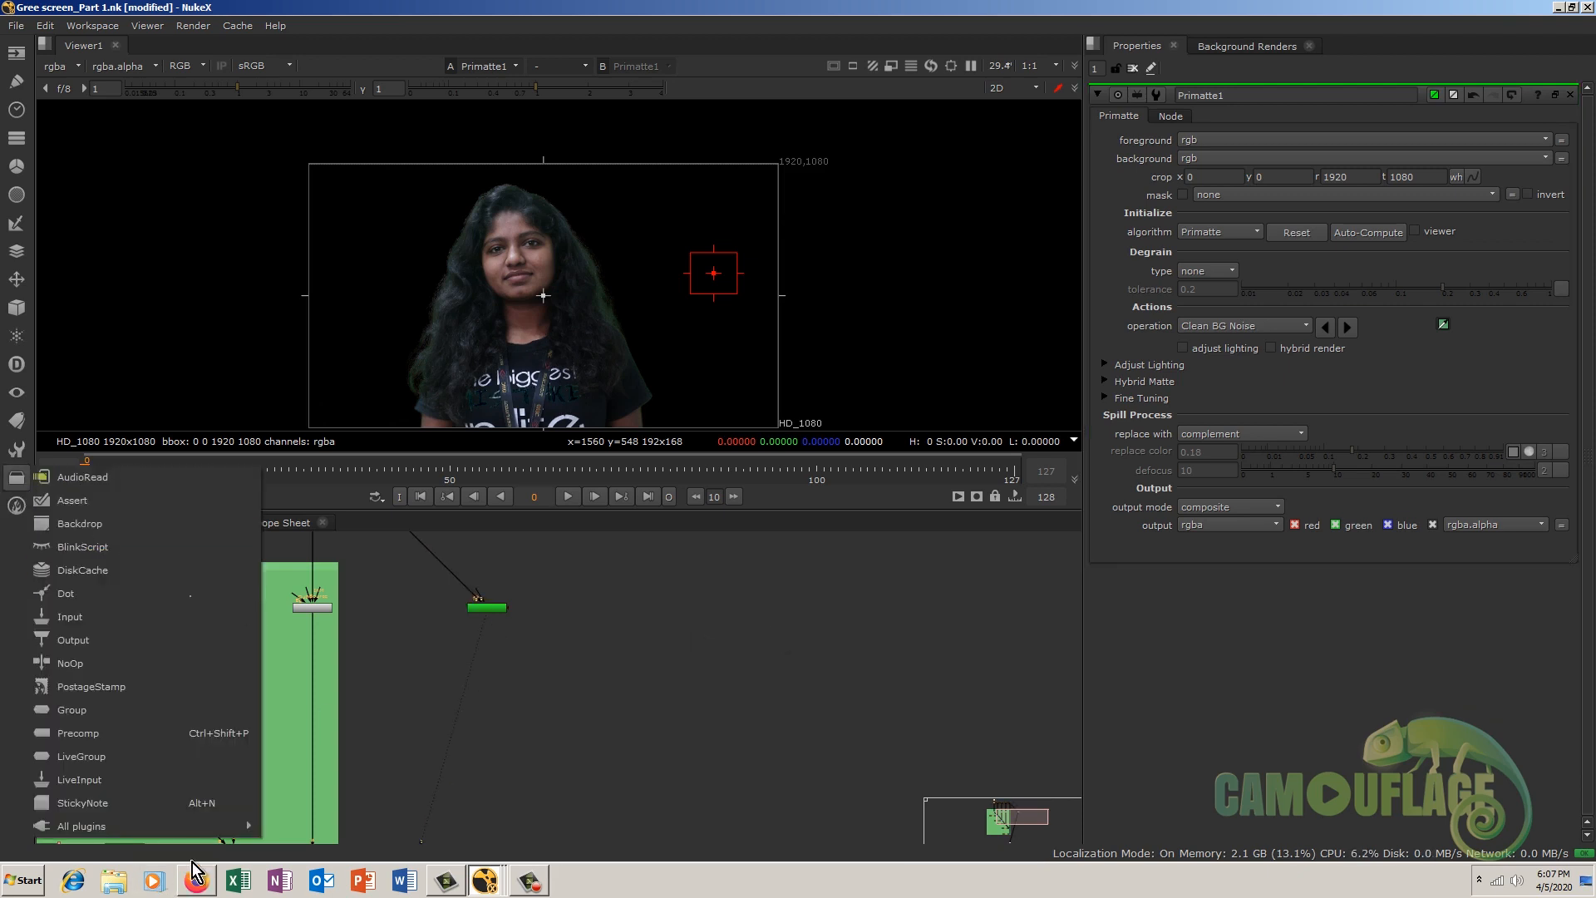
{"action": "mouse_move", "coordinate": [196, 830]}
{"action": "left_click", "coordinate": [298, 830]}
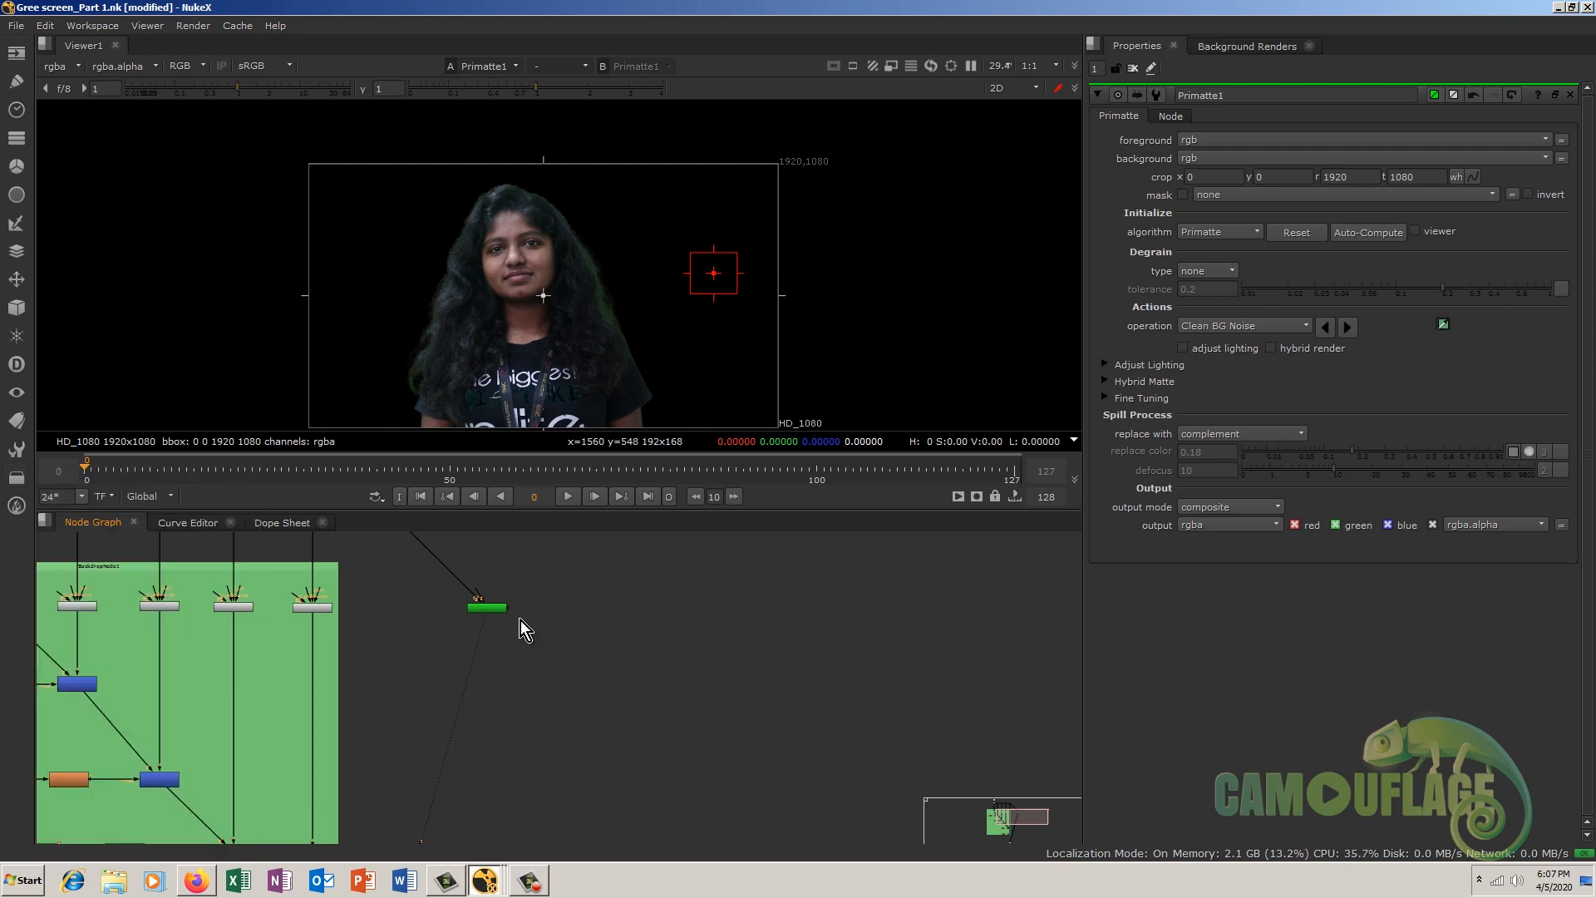
Step: Add a Dilate node directly below Primatte1, connect it to Primatte1's output, and view the result around the hair
{"action": "key", "text": "Tab"}
{"action": "type", "text": "dilate"}
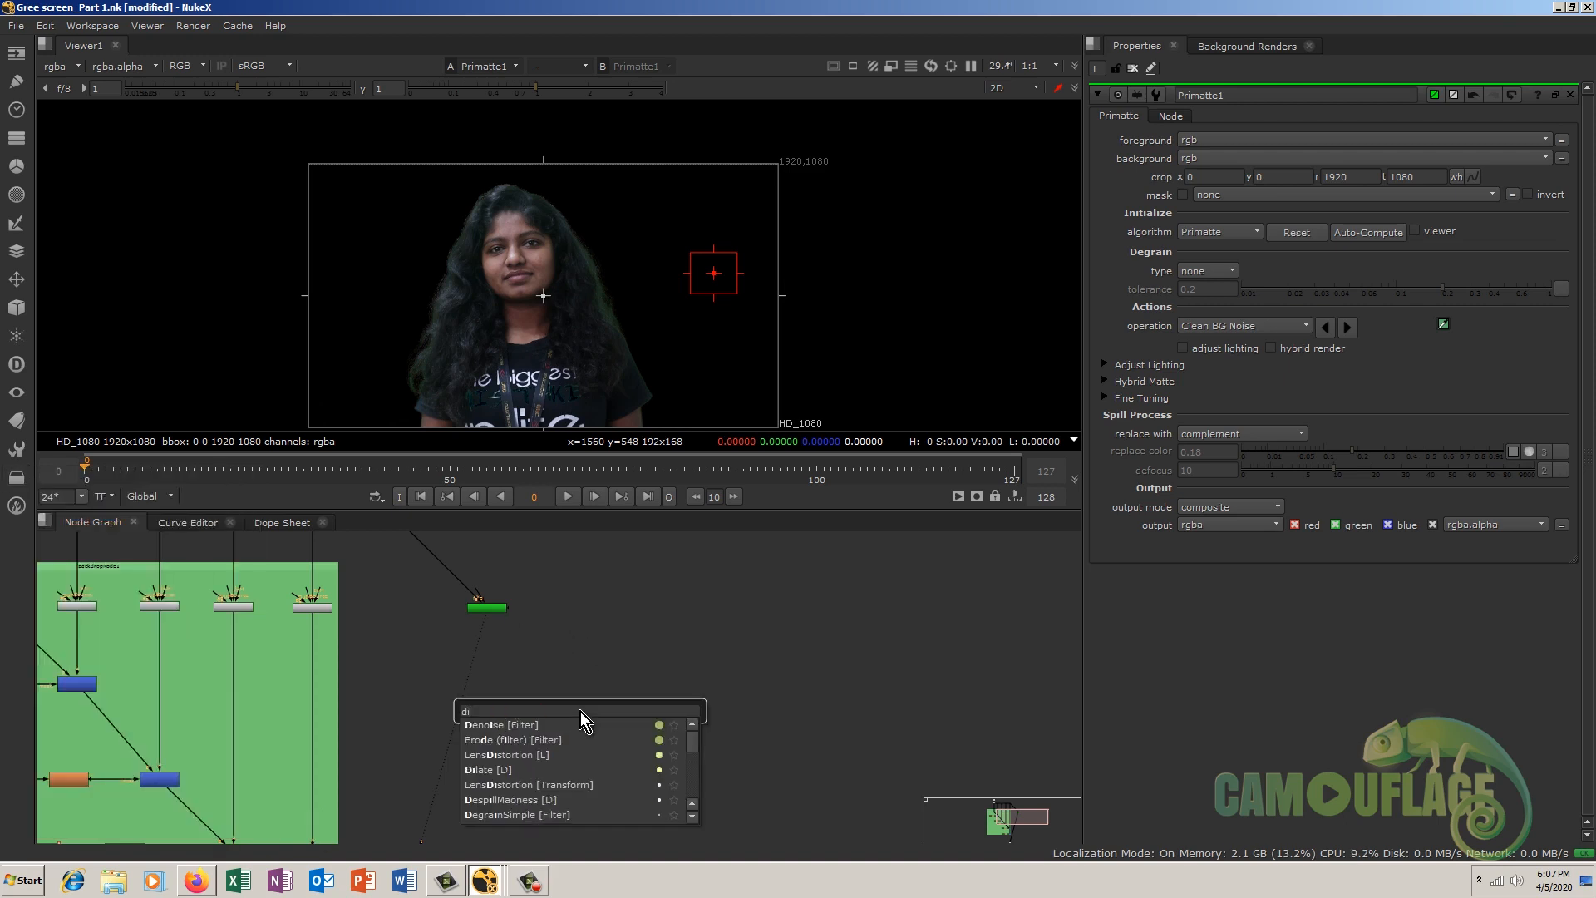
{"action": "key", "text": "Return"}
{"action": "left_click", "coordinate": [594, 702]}
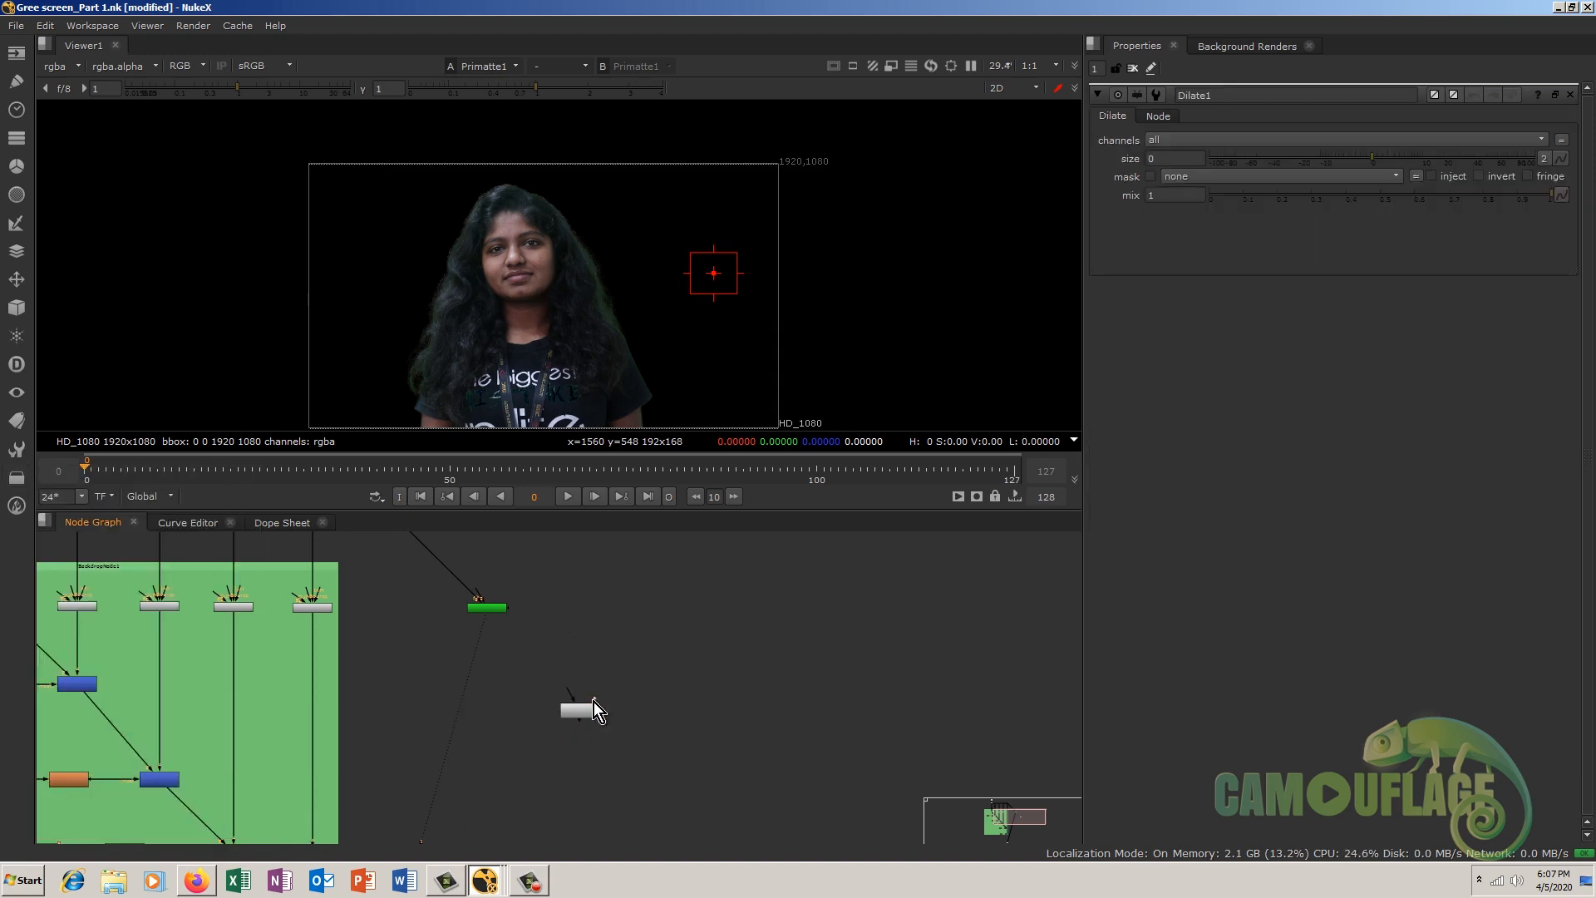
{"action": "left_click_drag", "start_coordinate": [568, 715], "coordinate": [487, 672]}
{"action": "scroll", "coordinate": [553, 197], "scroll_direction": "up", "scroll_amount": 6}
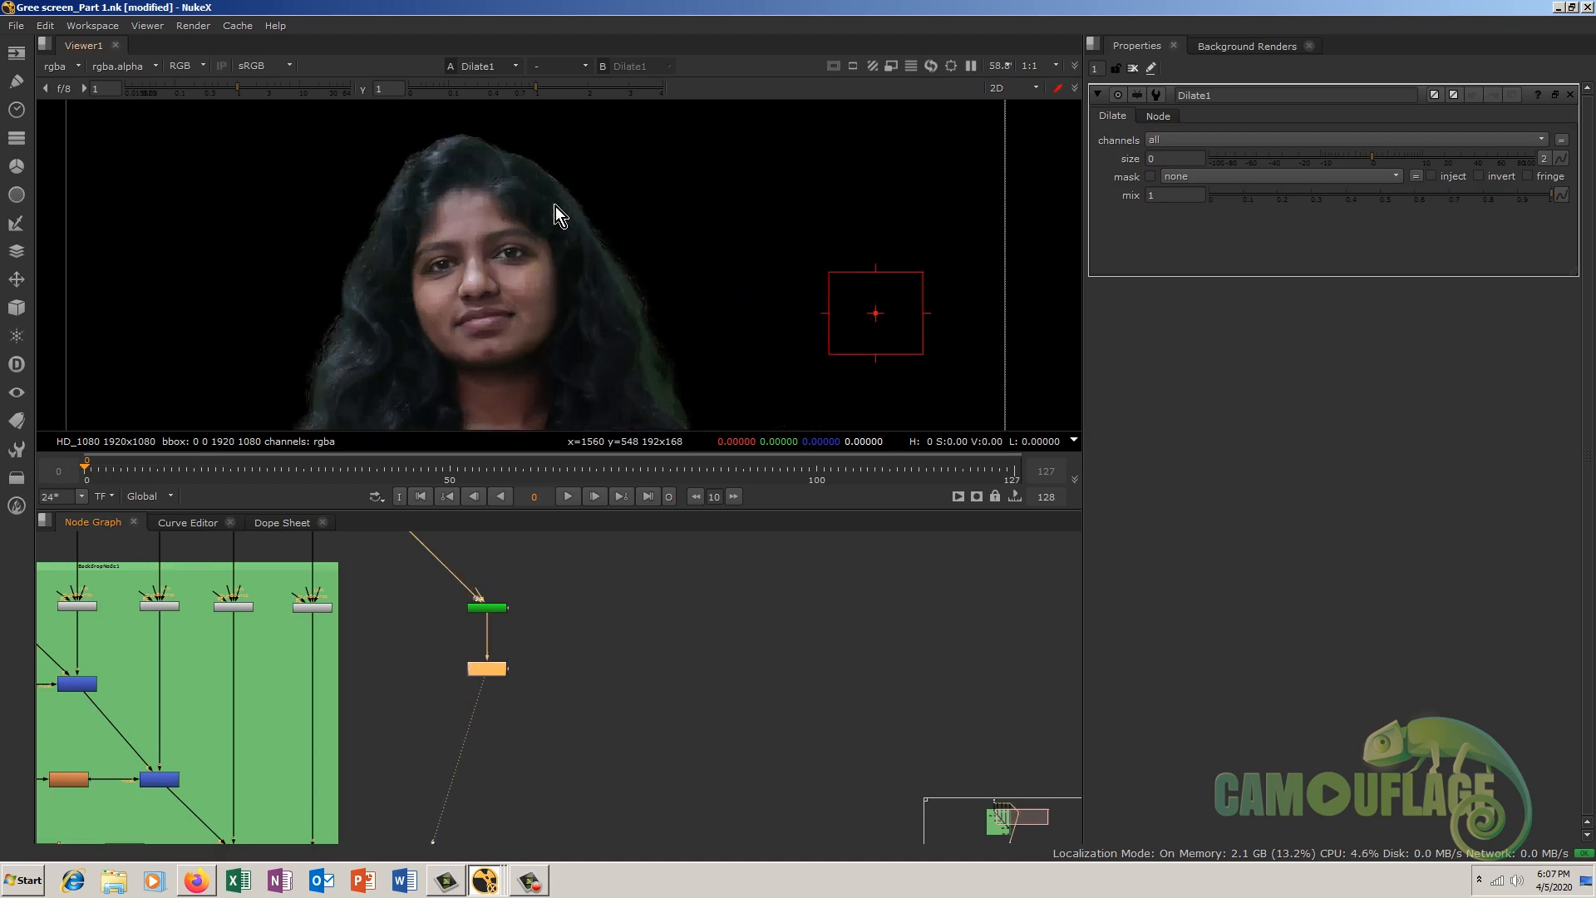
Step: Try Dilate1 sizes of 1 and -1 while checking the hair edges
{"action": "left_click", "coordinate": [1150, 158]}
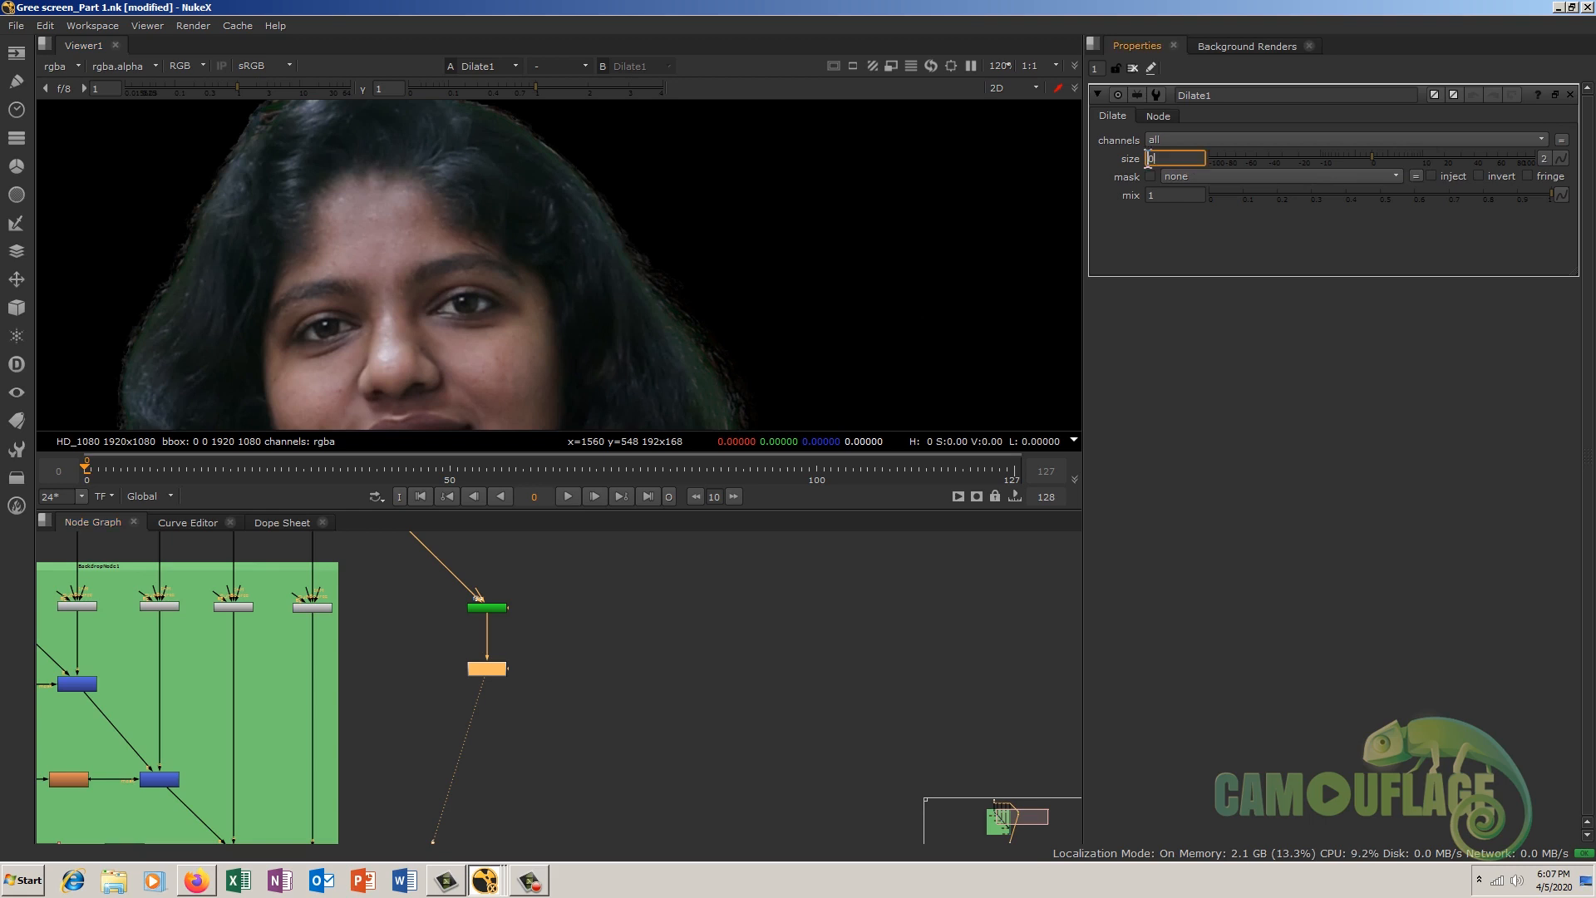
{"action": "type", "text": "1"}
{"action": "key", "text": "Return"}
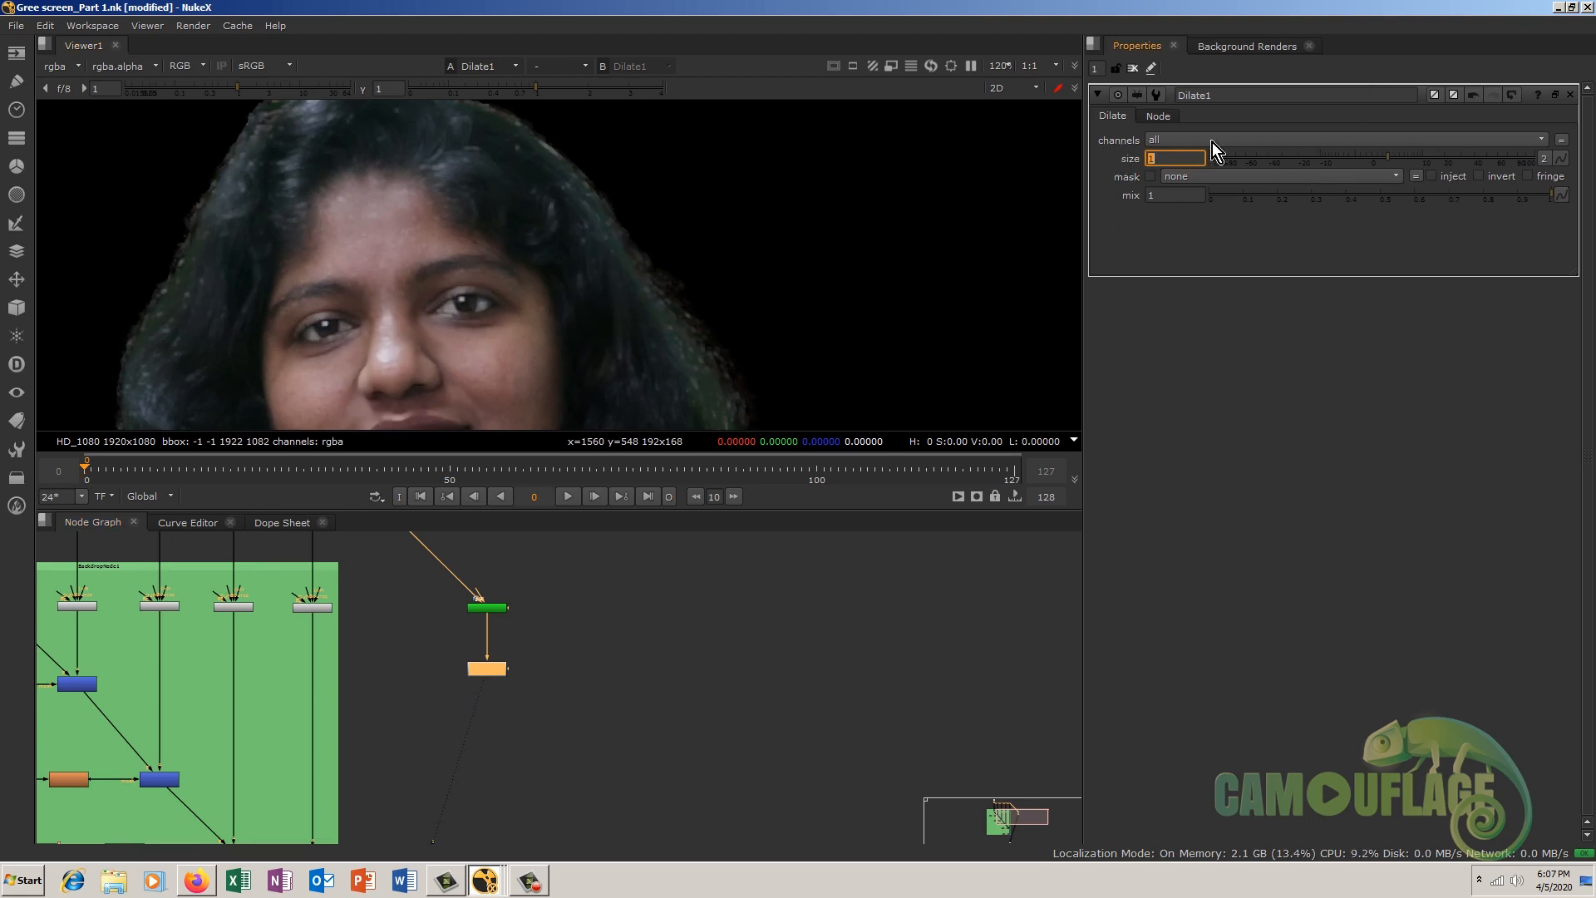
{"action": "type", "text": "-1"}
{"action": "key", "text": "Return"}
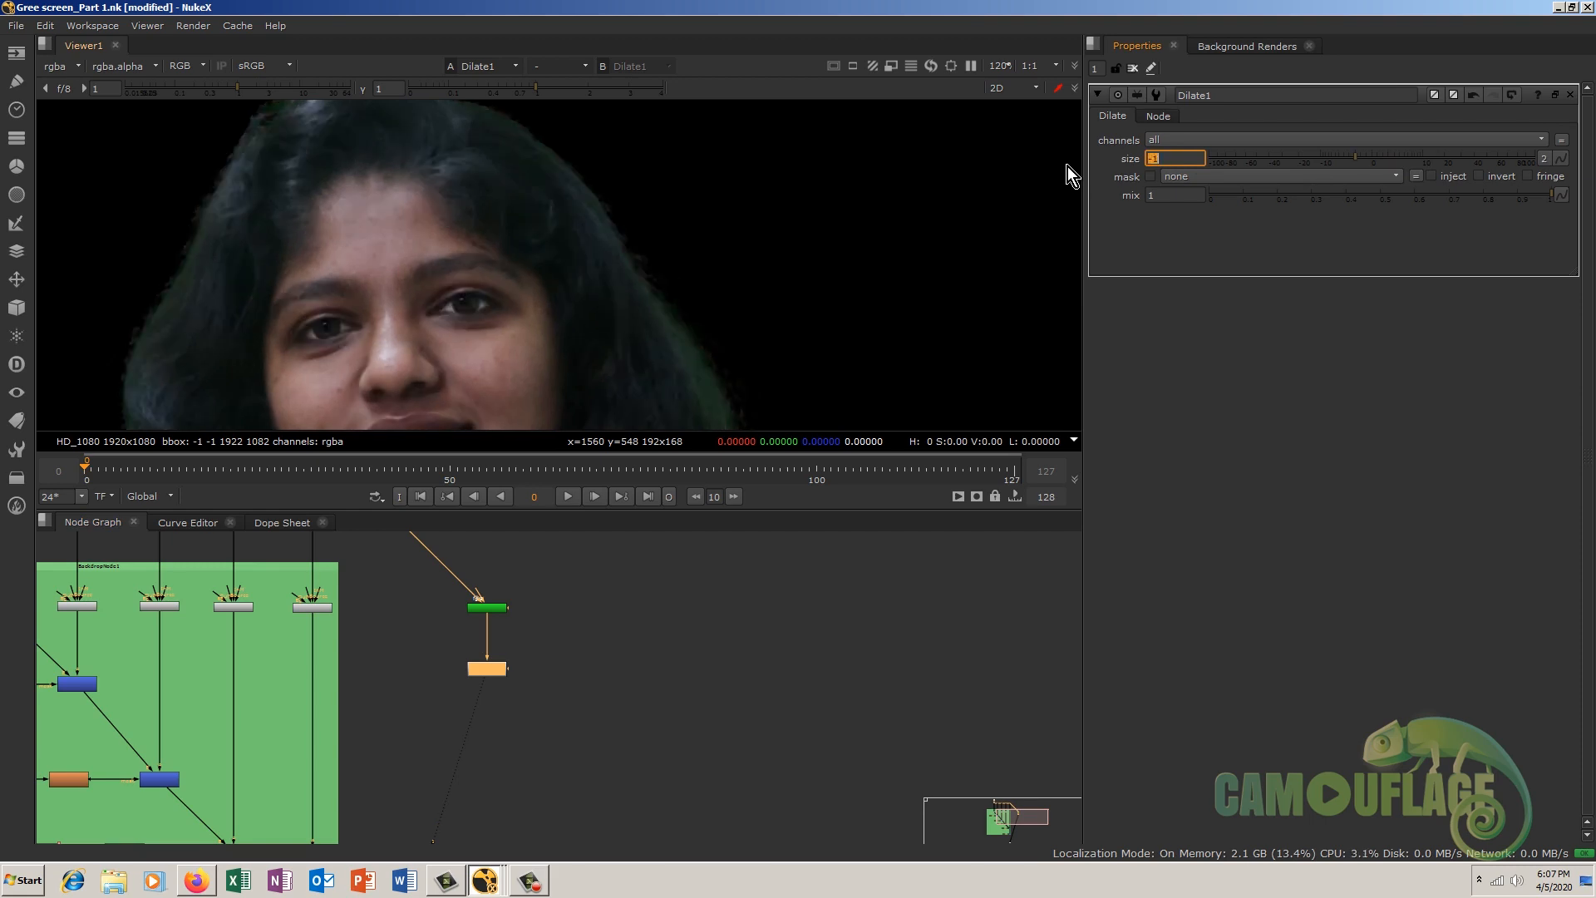
Step: Set Dilate1's size to 0.5
{"action": "scroll", "coordinate": [316, 272], "scroll_direction": "down", "scroll_amount": 3}
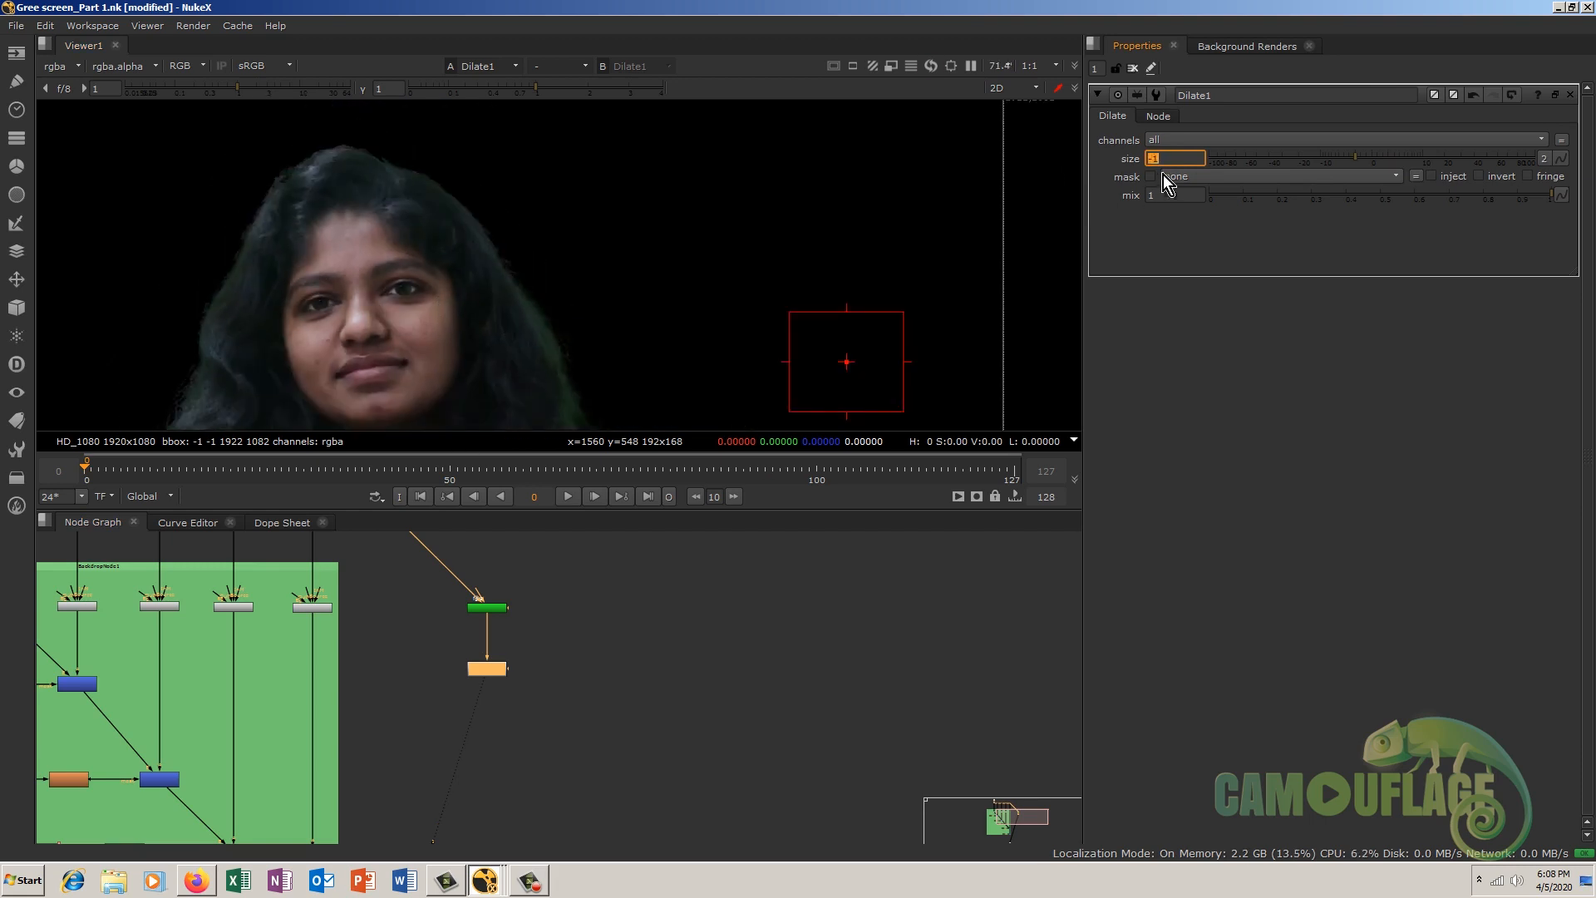
{"action": "type", "text": "5"}
{"action": "key", "text": "Return"}
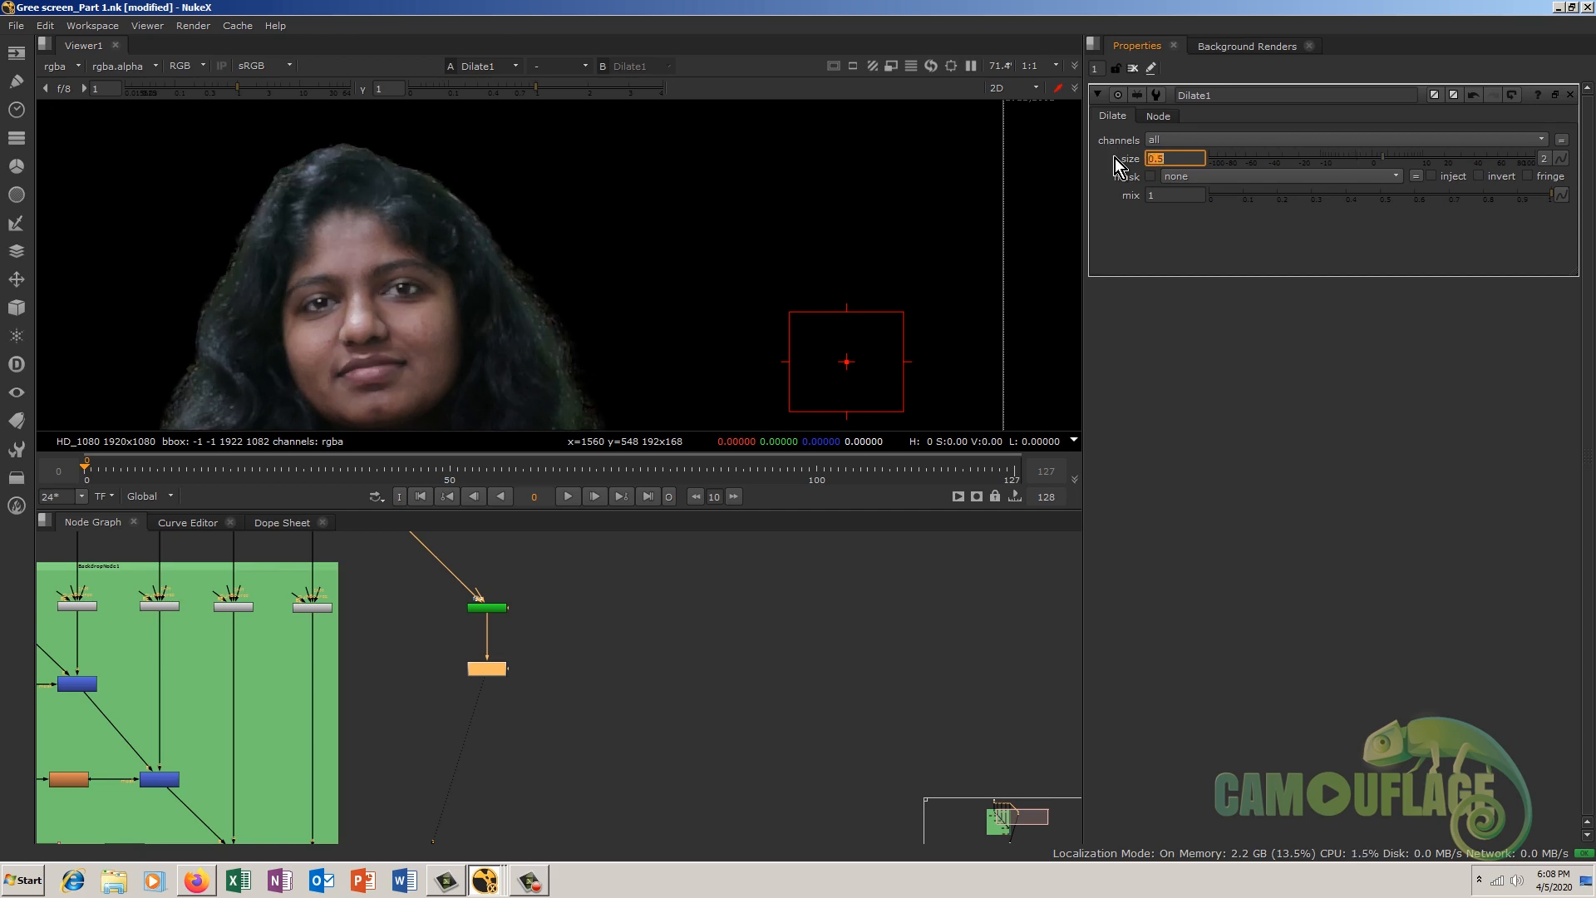
Step: Add an Erode (filter) node after Dilate1 in the core matte branch
{"action": "scroll", "coordinate": [571, 634], "scroll_direction": "down", "scroll_amount": 2}
{"action": "scroll", "coordinate": [575, 622], "scroll_direction": "up", "scroll_amount": 1}
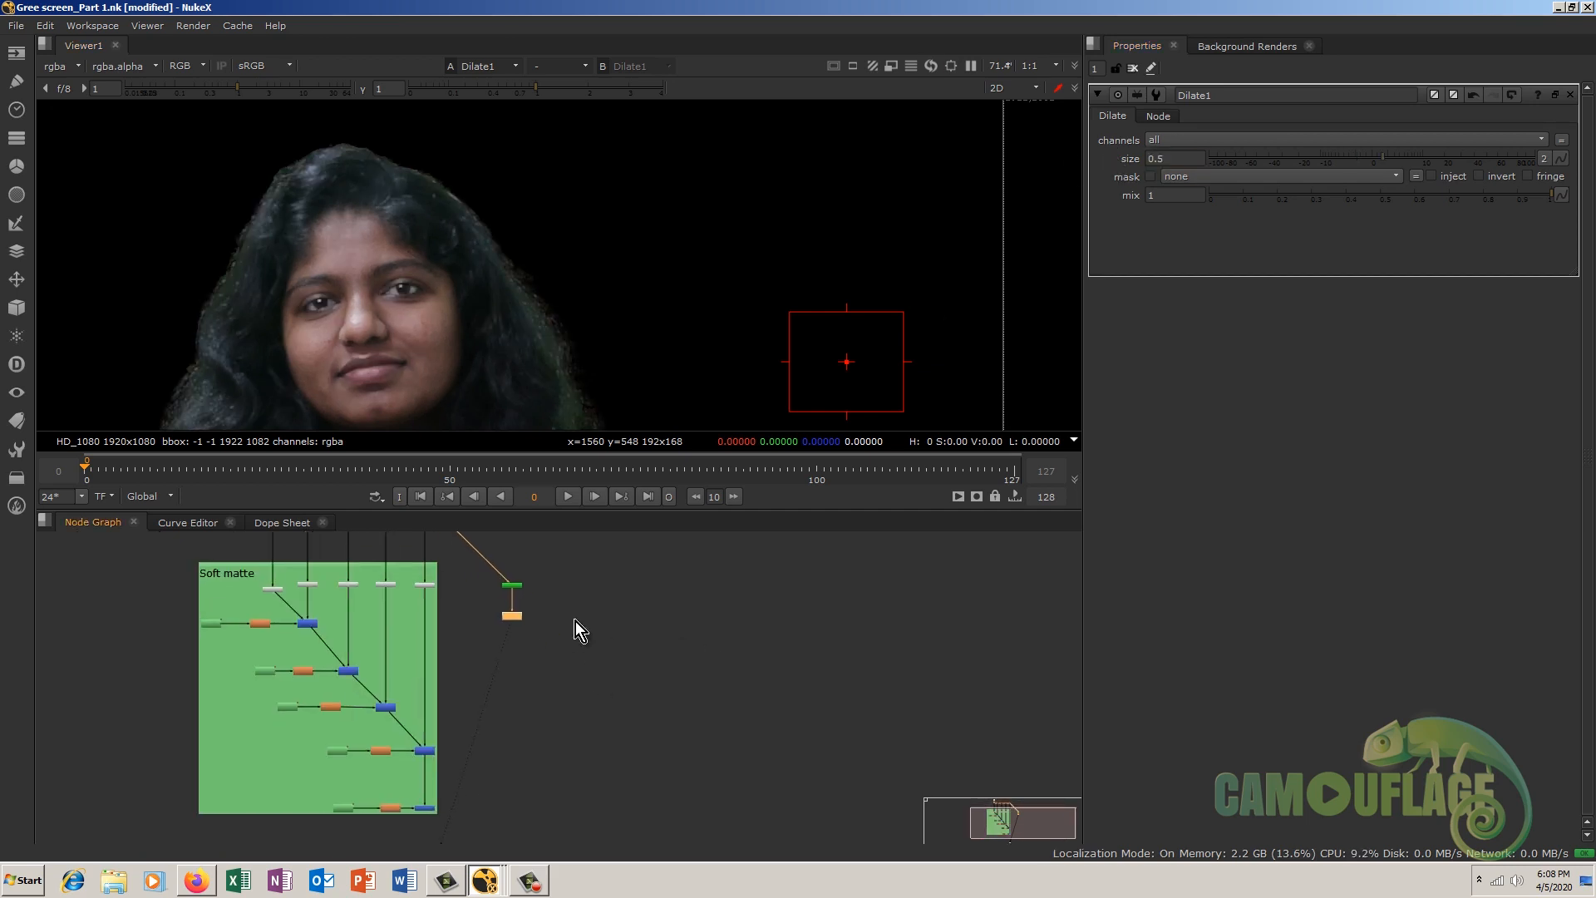
{"action": "key", "text": "Tab"}
{"action": "type", "text": "erode"}
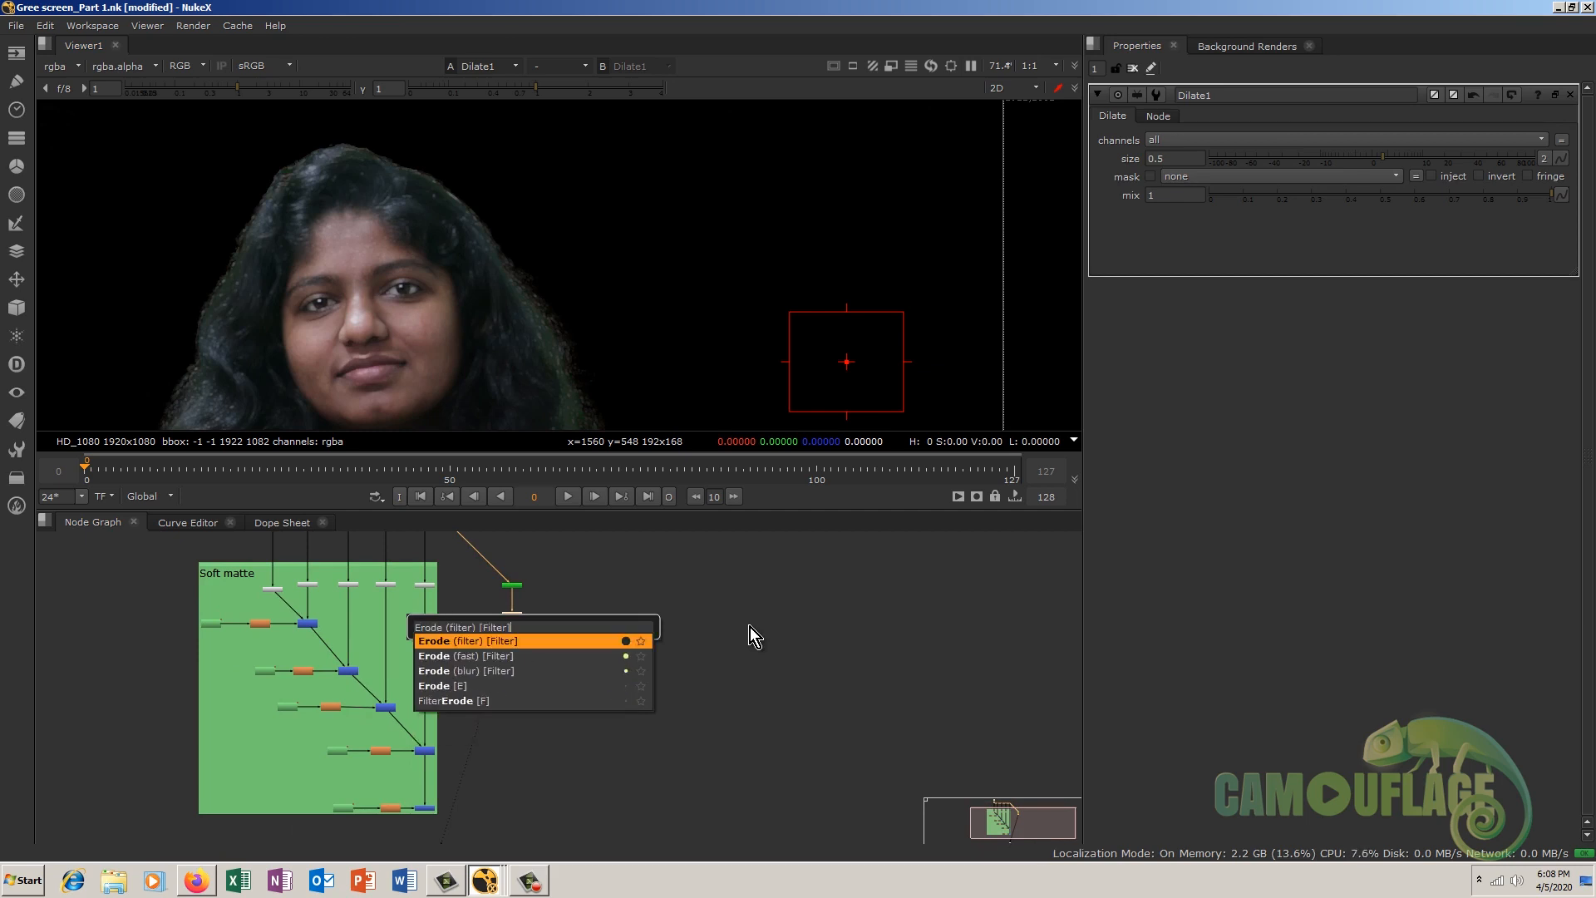
{"action": "key", "text": "Return"}
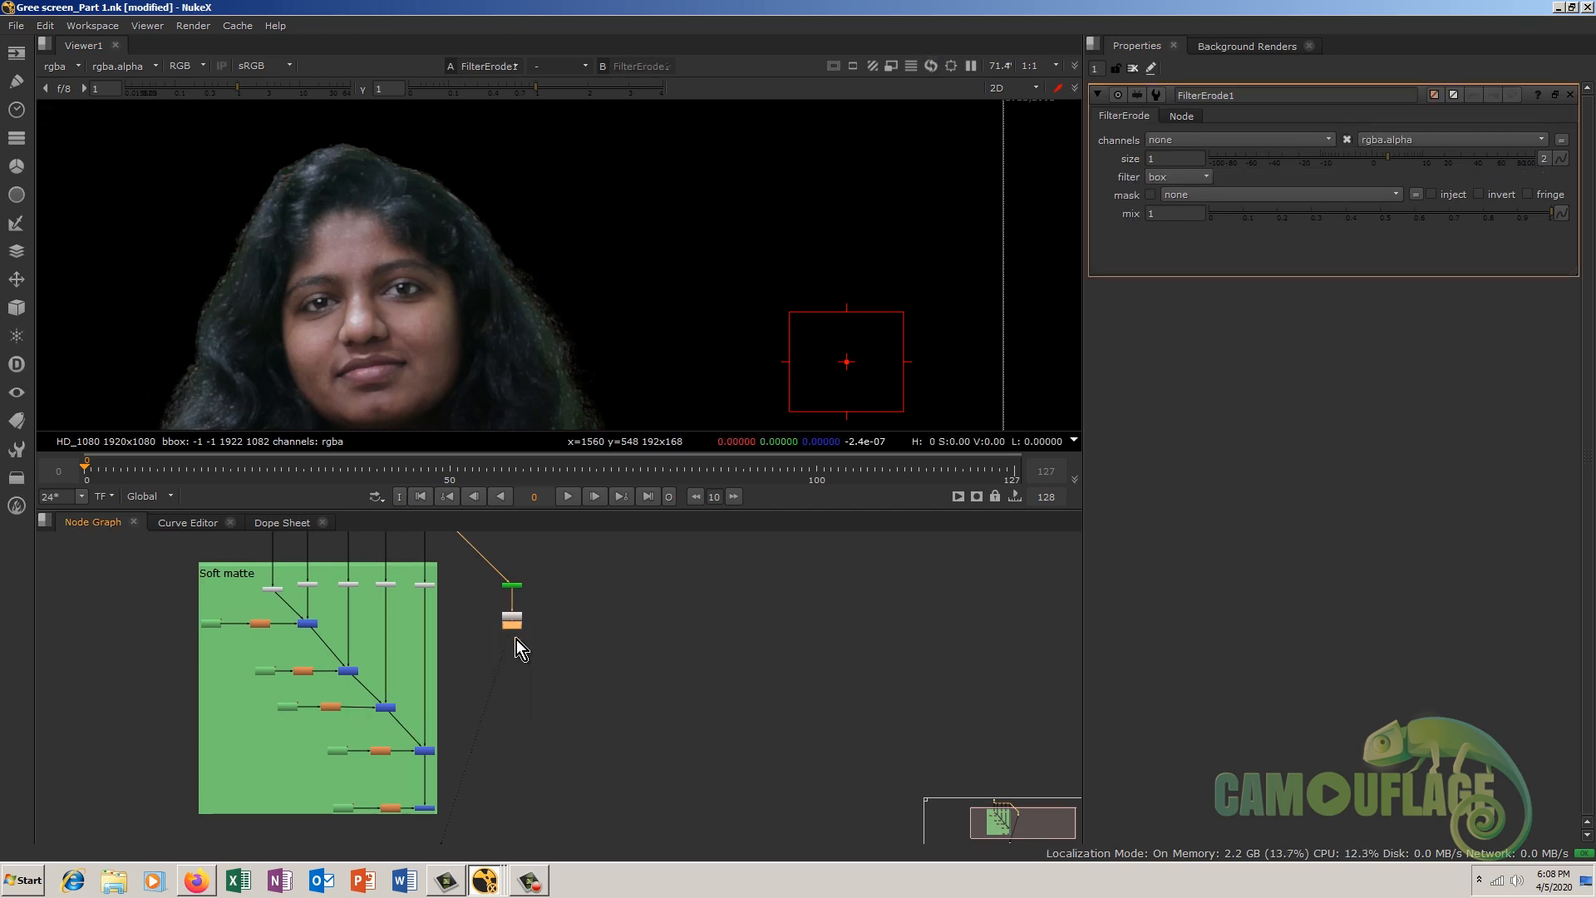
Step: Display the alpha of FilterErode1 and set its size to 3
{"action": "scroll", "coordinate": [516, 655], "scroll_direction": "up", "scroll_amount": 5}
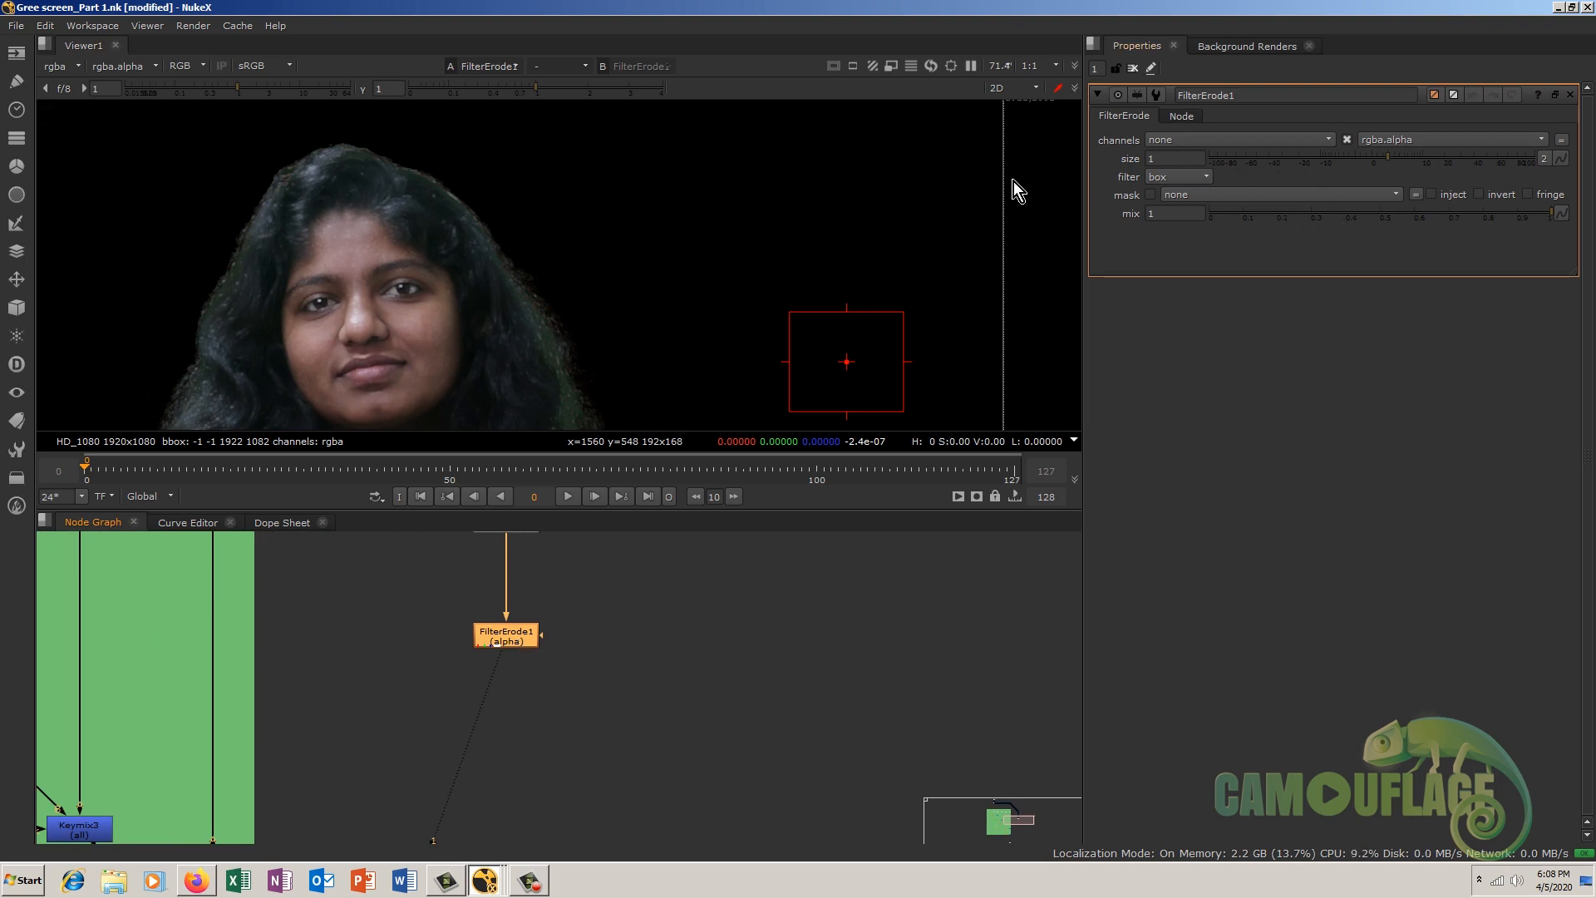
{"action": "key", "text": "a"}
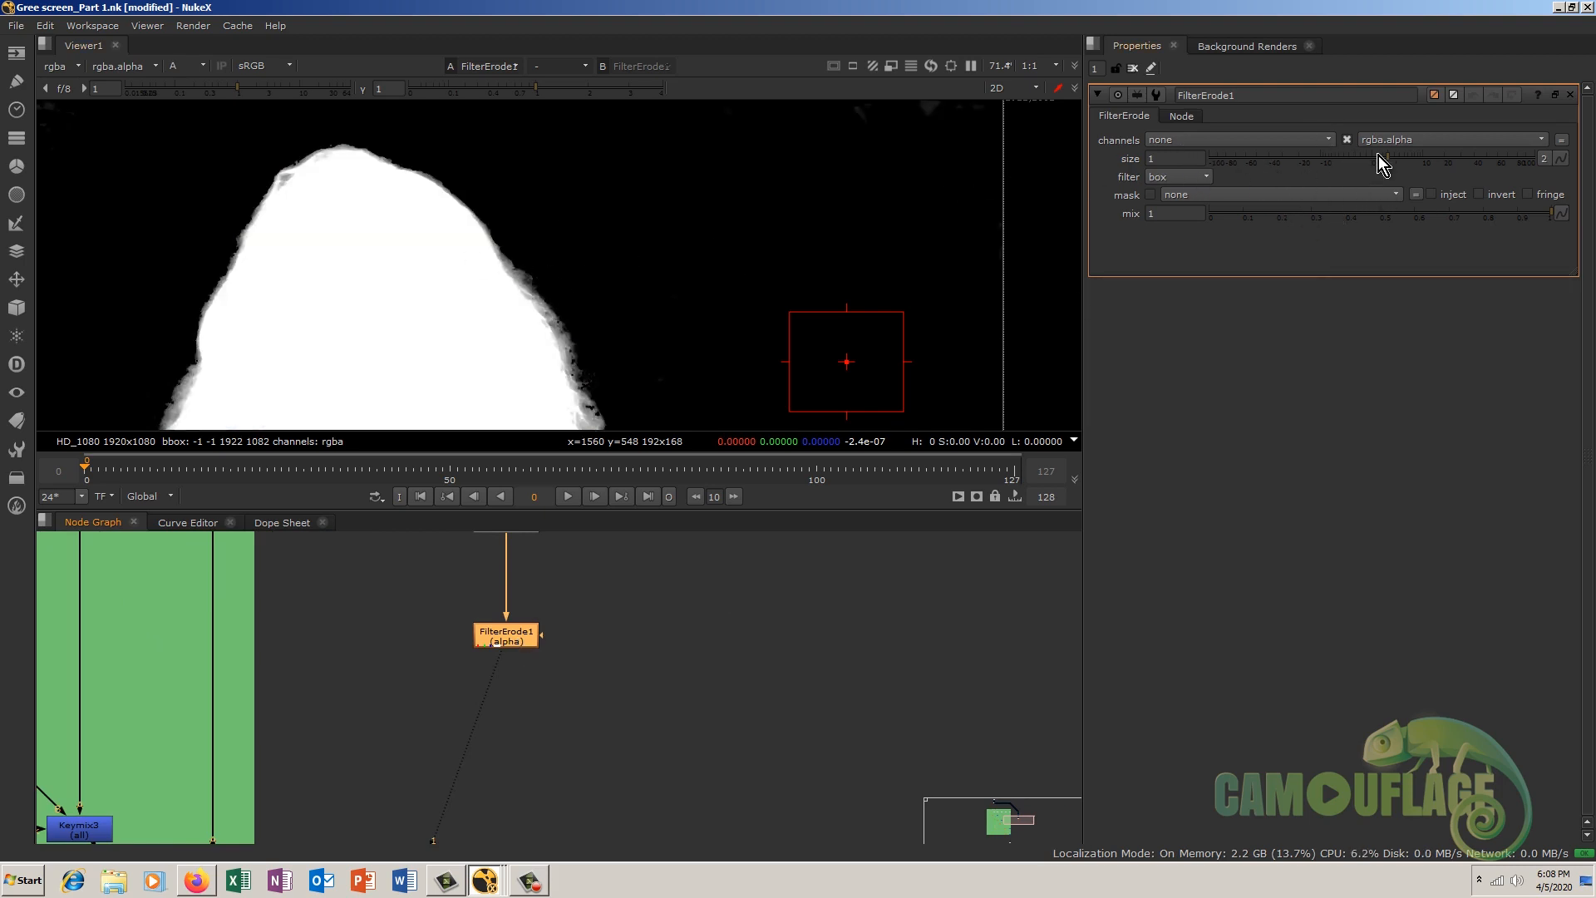
{"action": "left_click_drag", "start_coordinate": [1389, 158], "coordinate": [1400, 161]}
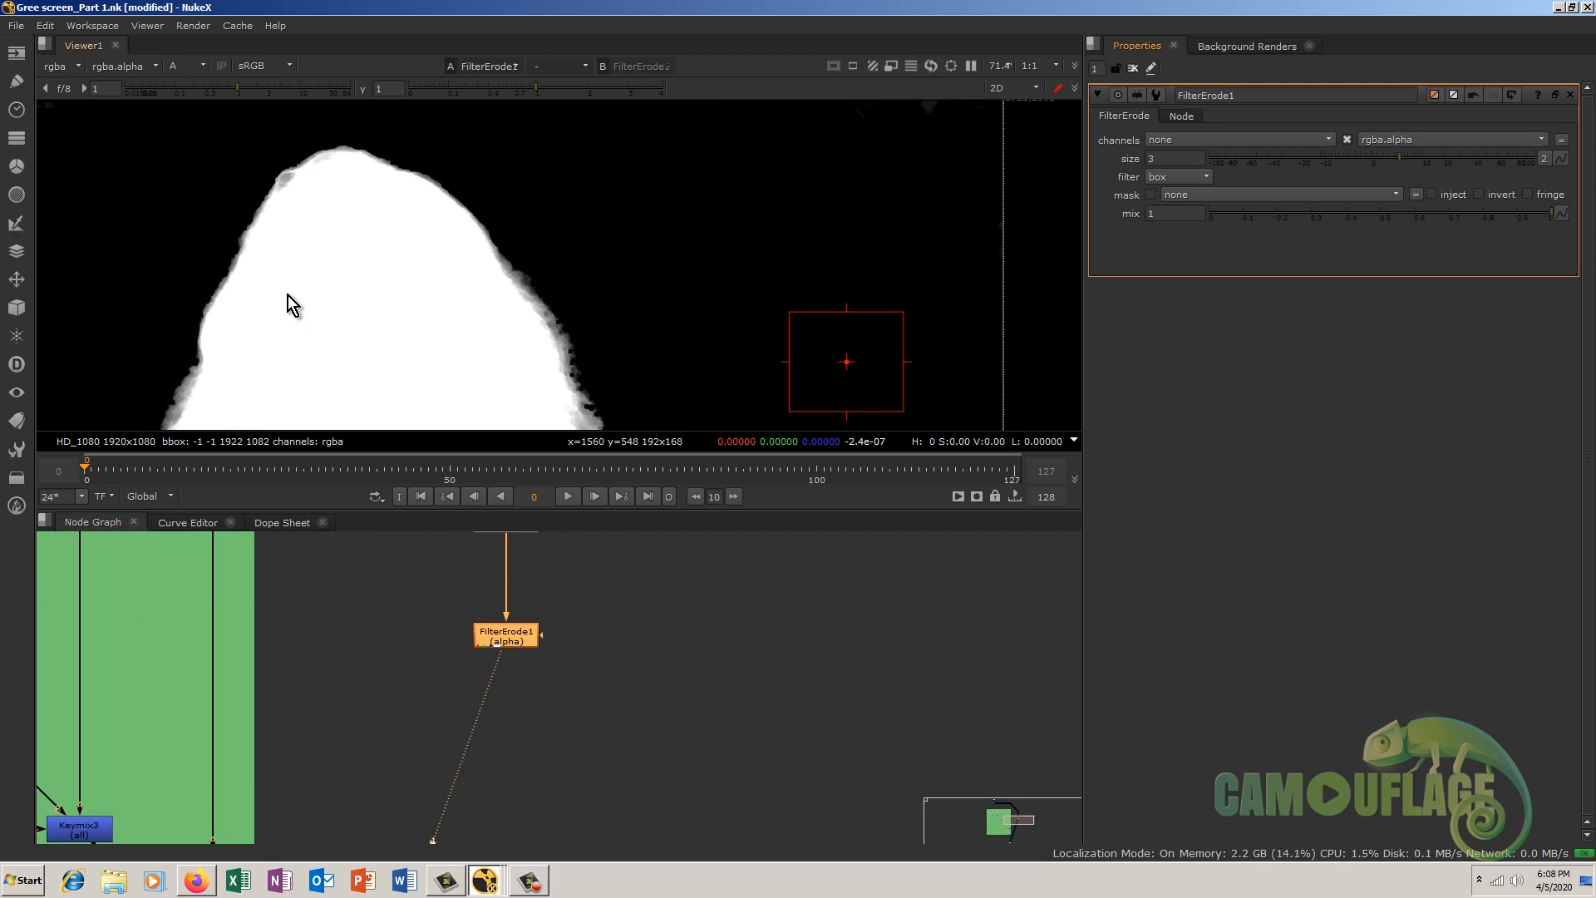
Step: Return the viewer from the alpha to the full colour image of FilterErode1
{"action": "scroll", "coordinate": [291, 271], "scroll_direction": "down", "scroll_amount": 3}
{"action": "key", "text": "a"}
{"action": "middle_click_drag", "start_coordinate": [353, 339], "coordinate": [355, 259]}
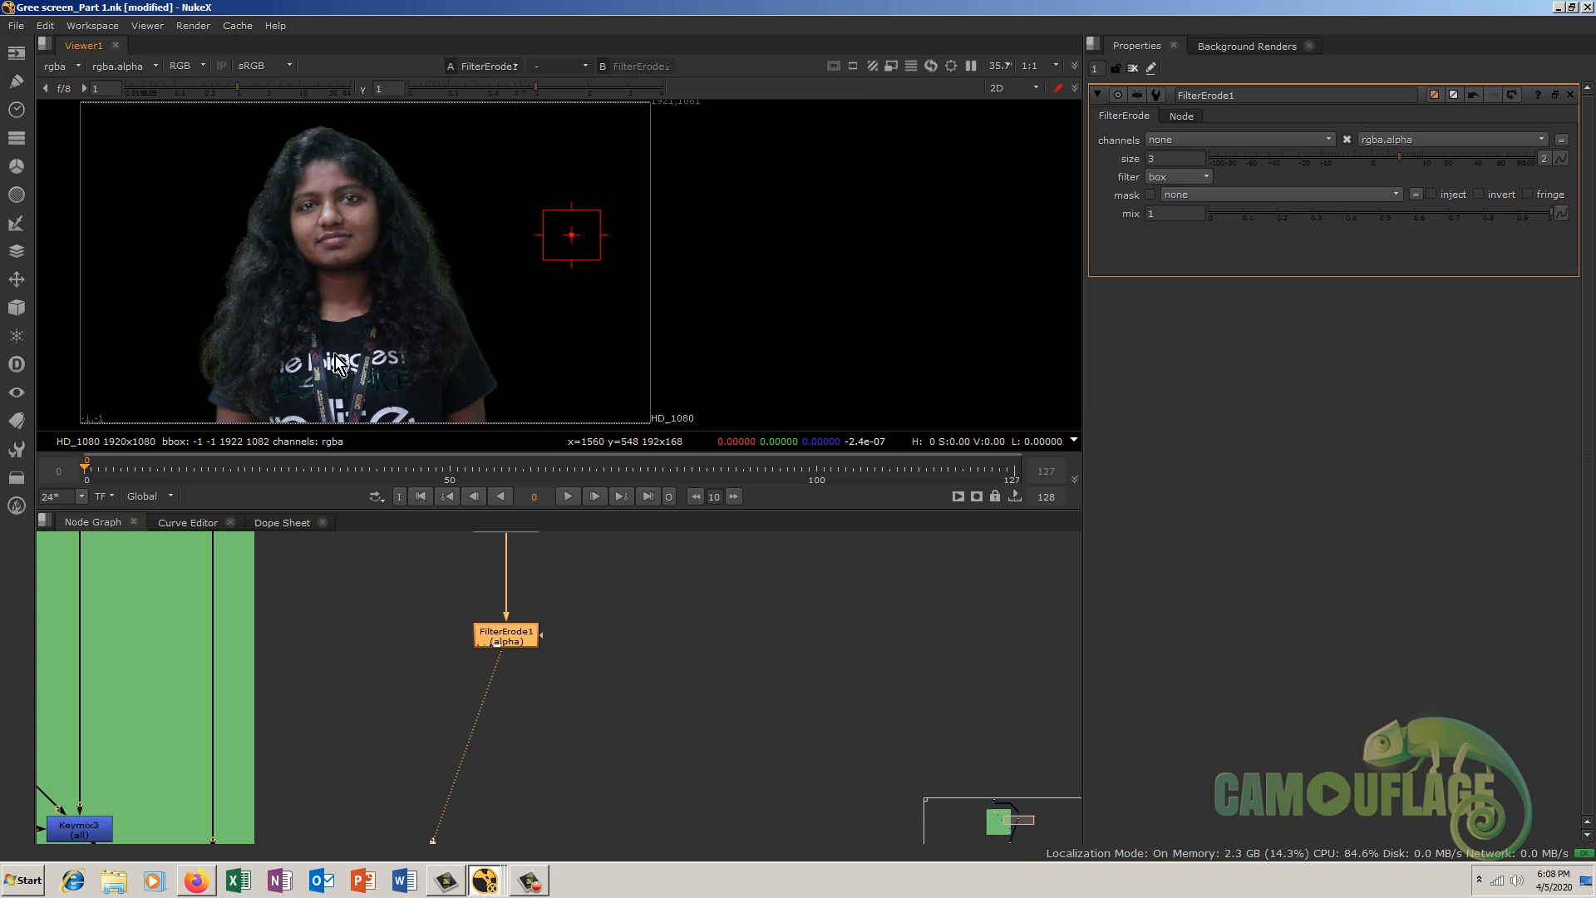
Step: Add a Merge node with FilterErode1 as input A and the soft matte's Merge1 as input B, placed level with Merge1
{"action": "scroll", "coordinate": [600, 703], "scroll_direction": "down", "scroll_amount": 3}
{"action": "left_click", "coordinate": [526, 752]}
{"action": "key", "text": "m"}
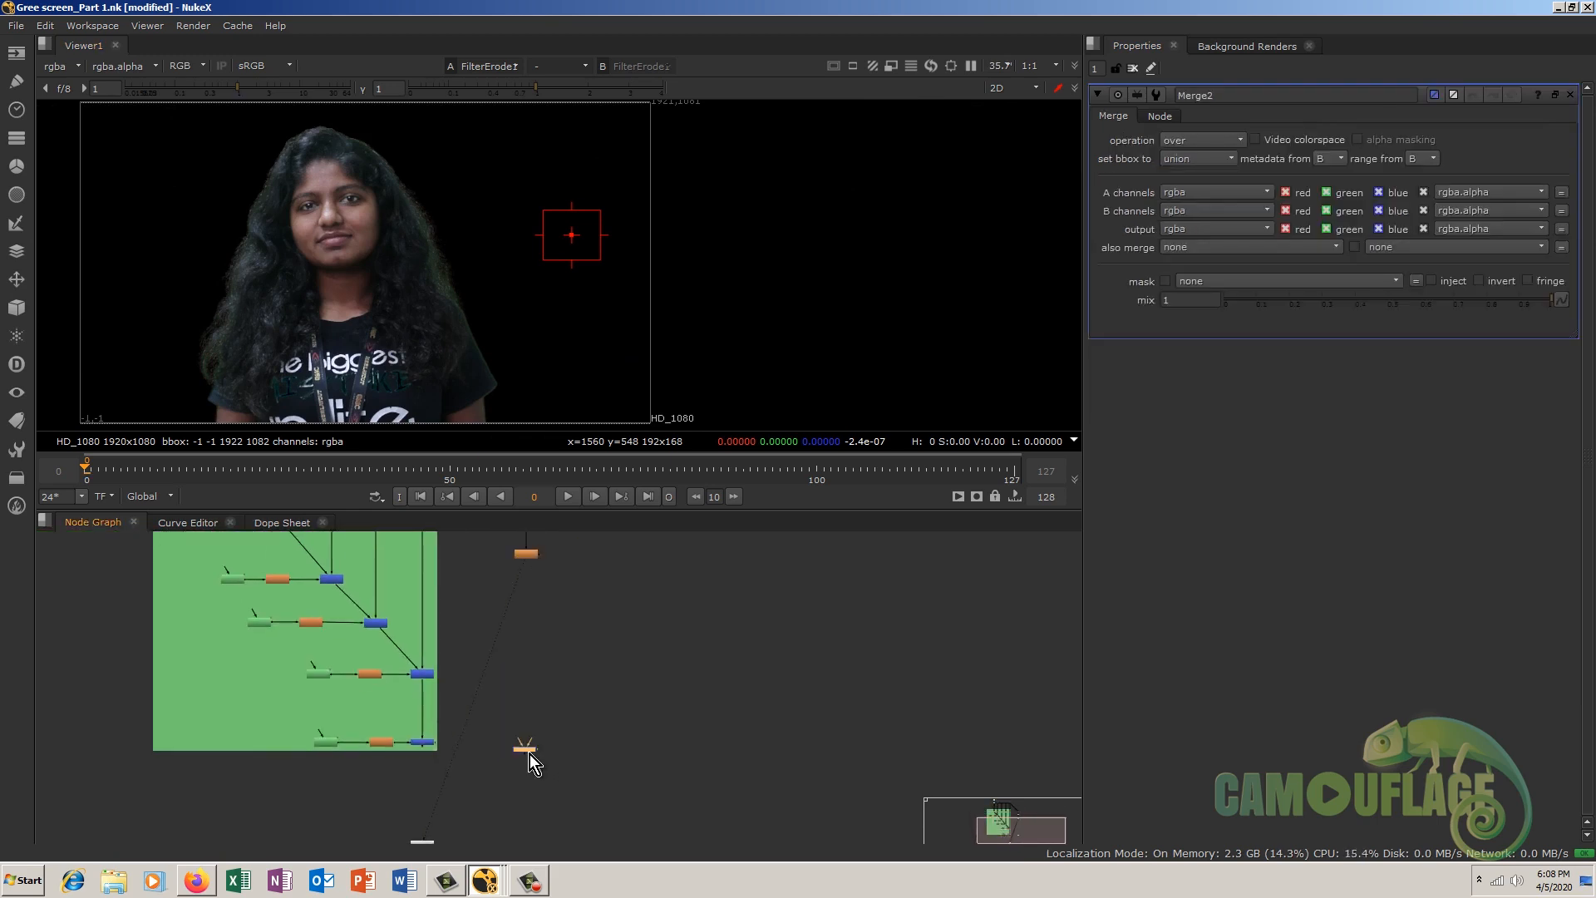
{"action": "scroll", "coordinate": [532, 765], "scroll_direction": "up", "scroll_amount": 2}
{"action": "left_click_drag", "start_coordinate": [499, 762], "coordinate": [343, 720]}
{"action": "left_click_drag", "start_coordinate": [492, 766], "coordinate": [432, 796]}
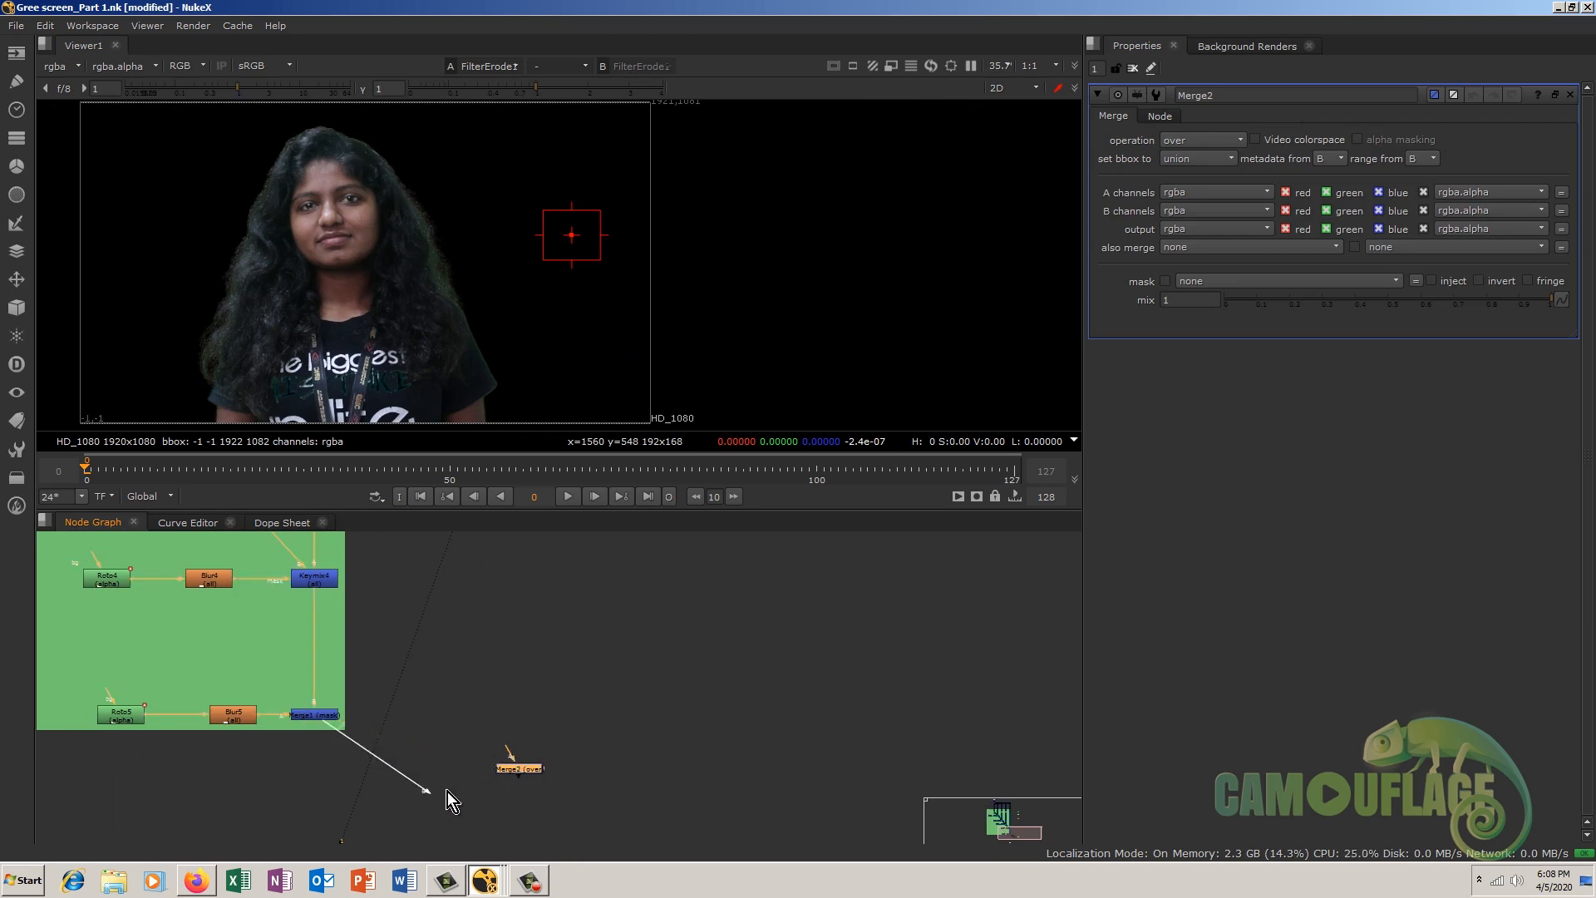
{"action": "left_click_drag", "start_coordinate": [507, 756], "coordinate": [522, 592]}
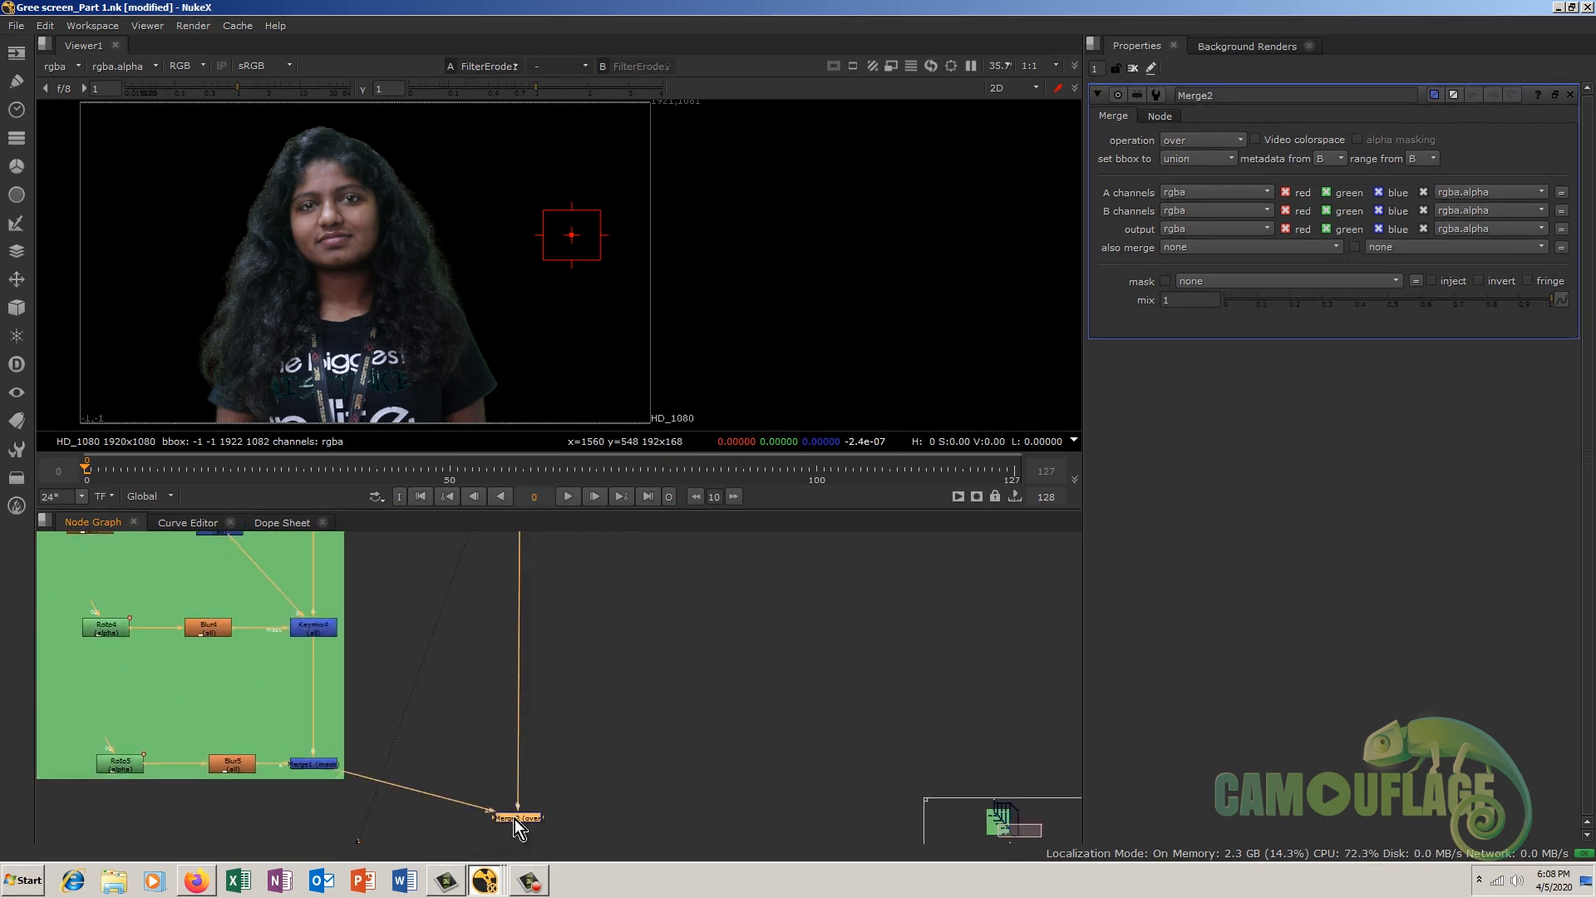
{"action": "left_click_drag", "start_coordinate": [526, 817], "coordinate": [526, 762]}
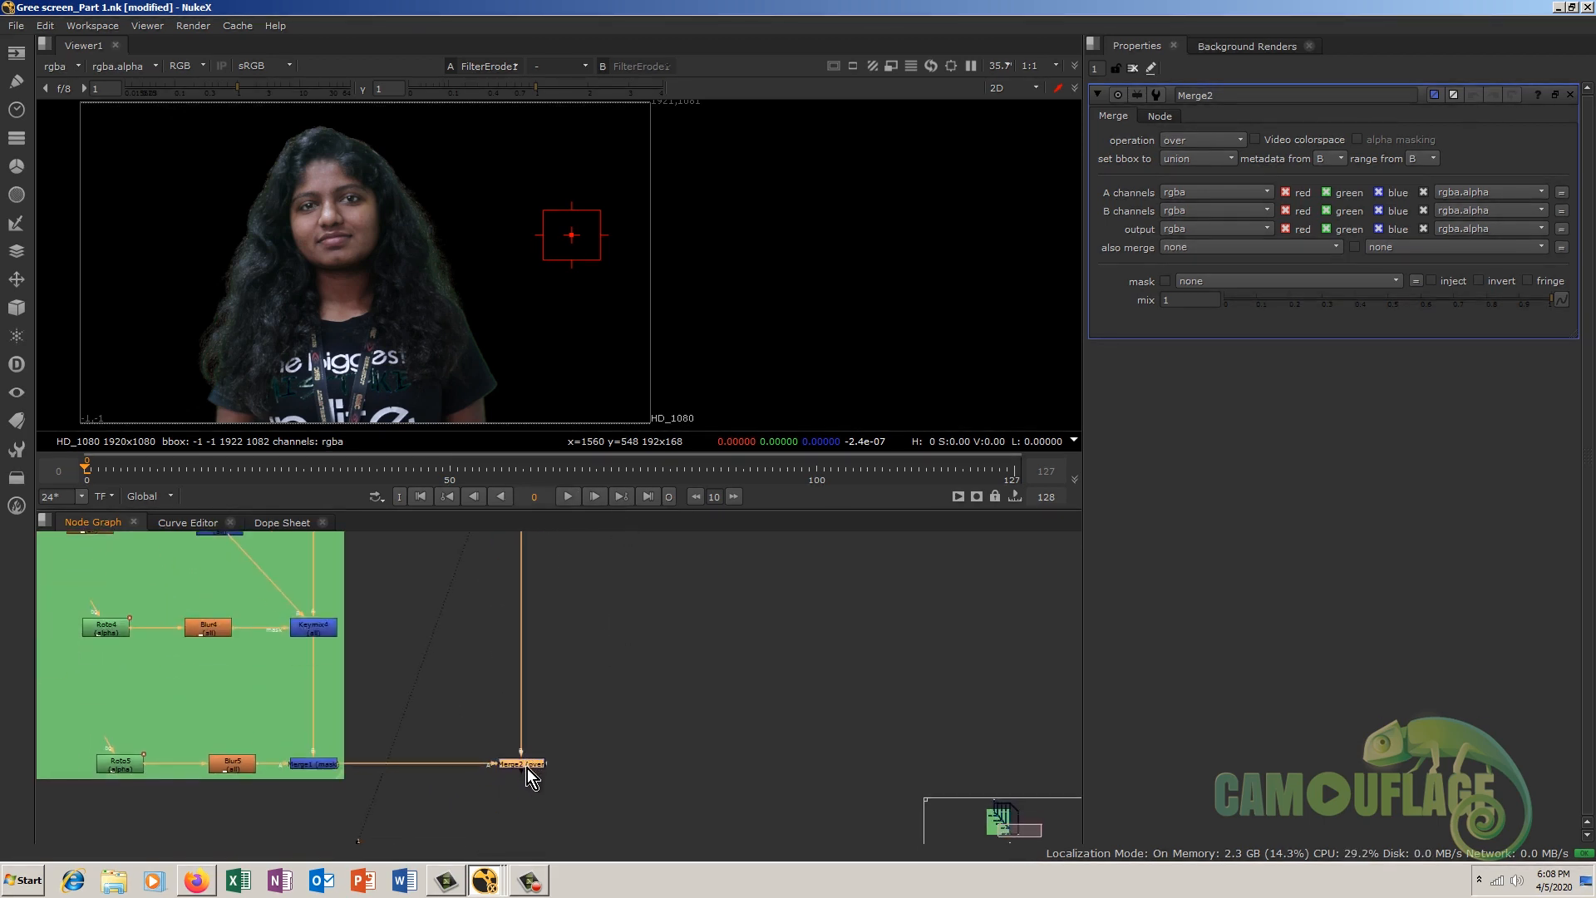
Step: Display the alpha of Merge2 and toggle the node off and on to compare the combined matte
{"action": "key", "text": "1"}
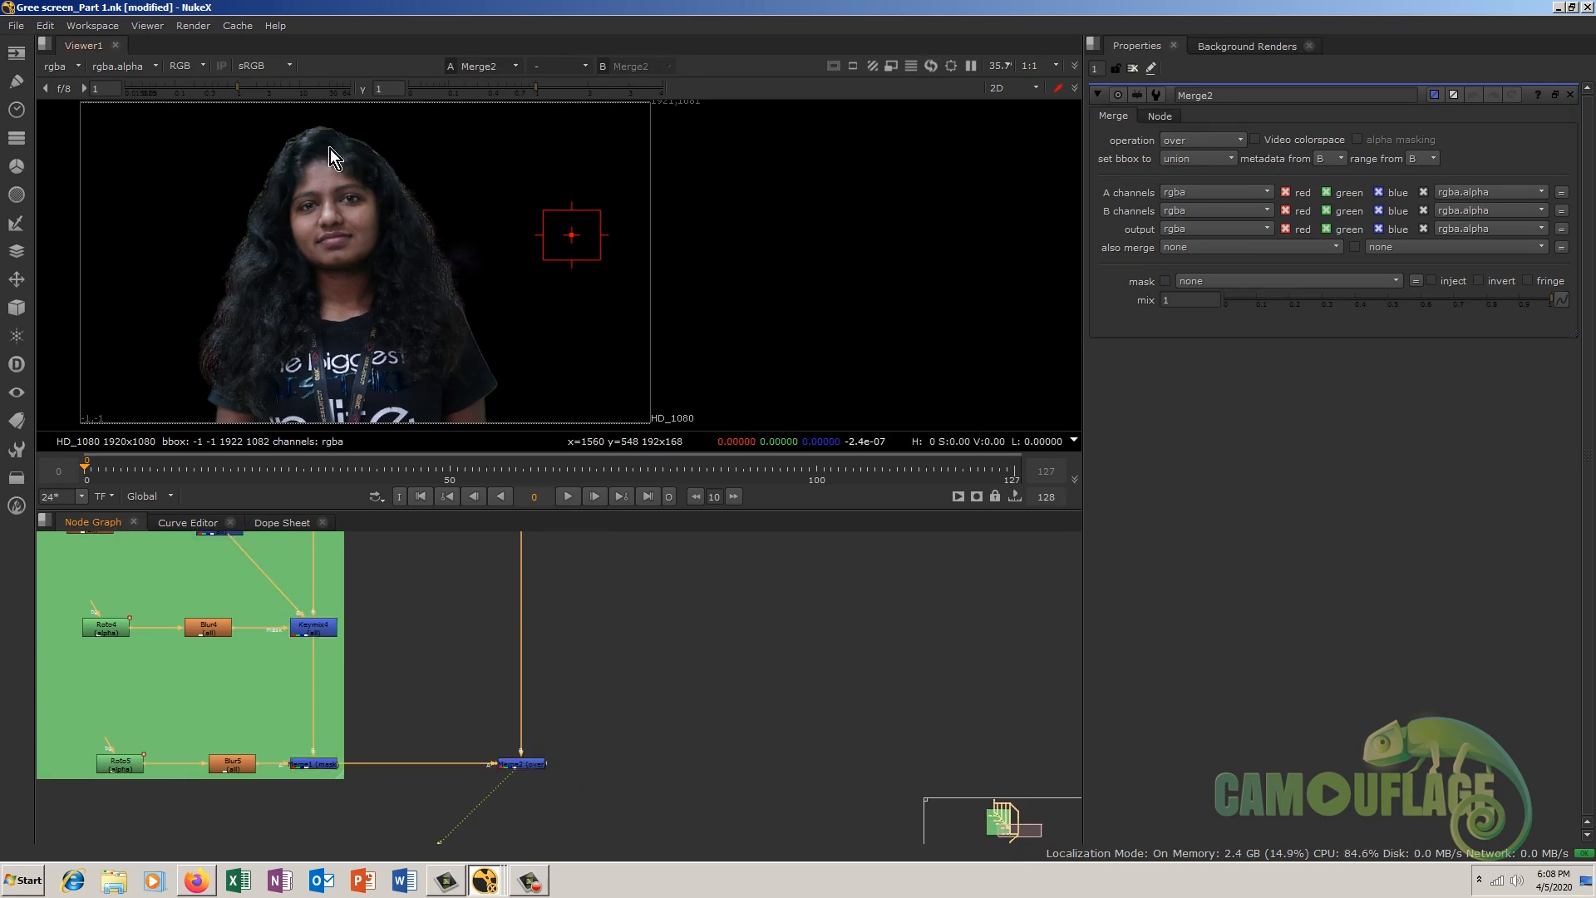
{"action": "scroll", "coordinate": [365, 251], "scroll_direction": "up", "scroll_amount": 3}
{"action": "key", "text": "a"}
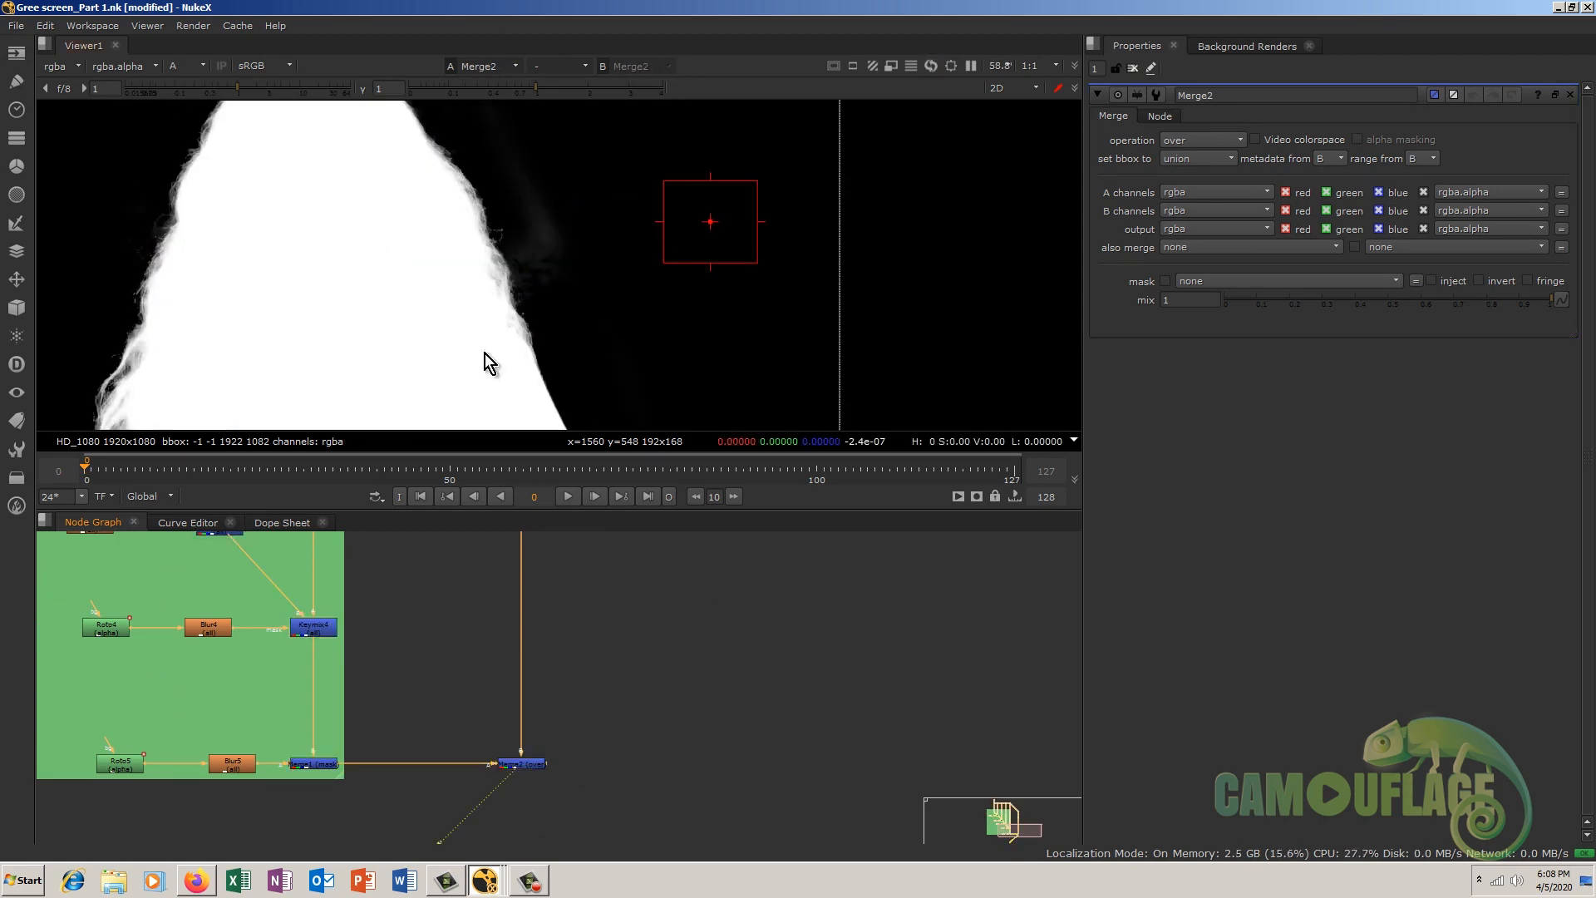
{"action": "left_click", "coordinate": [533, 767]}
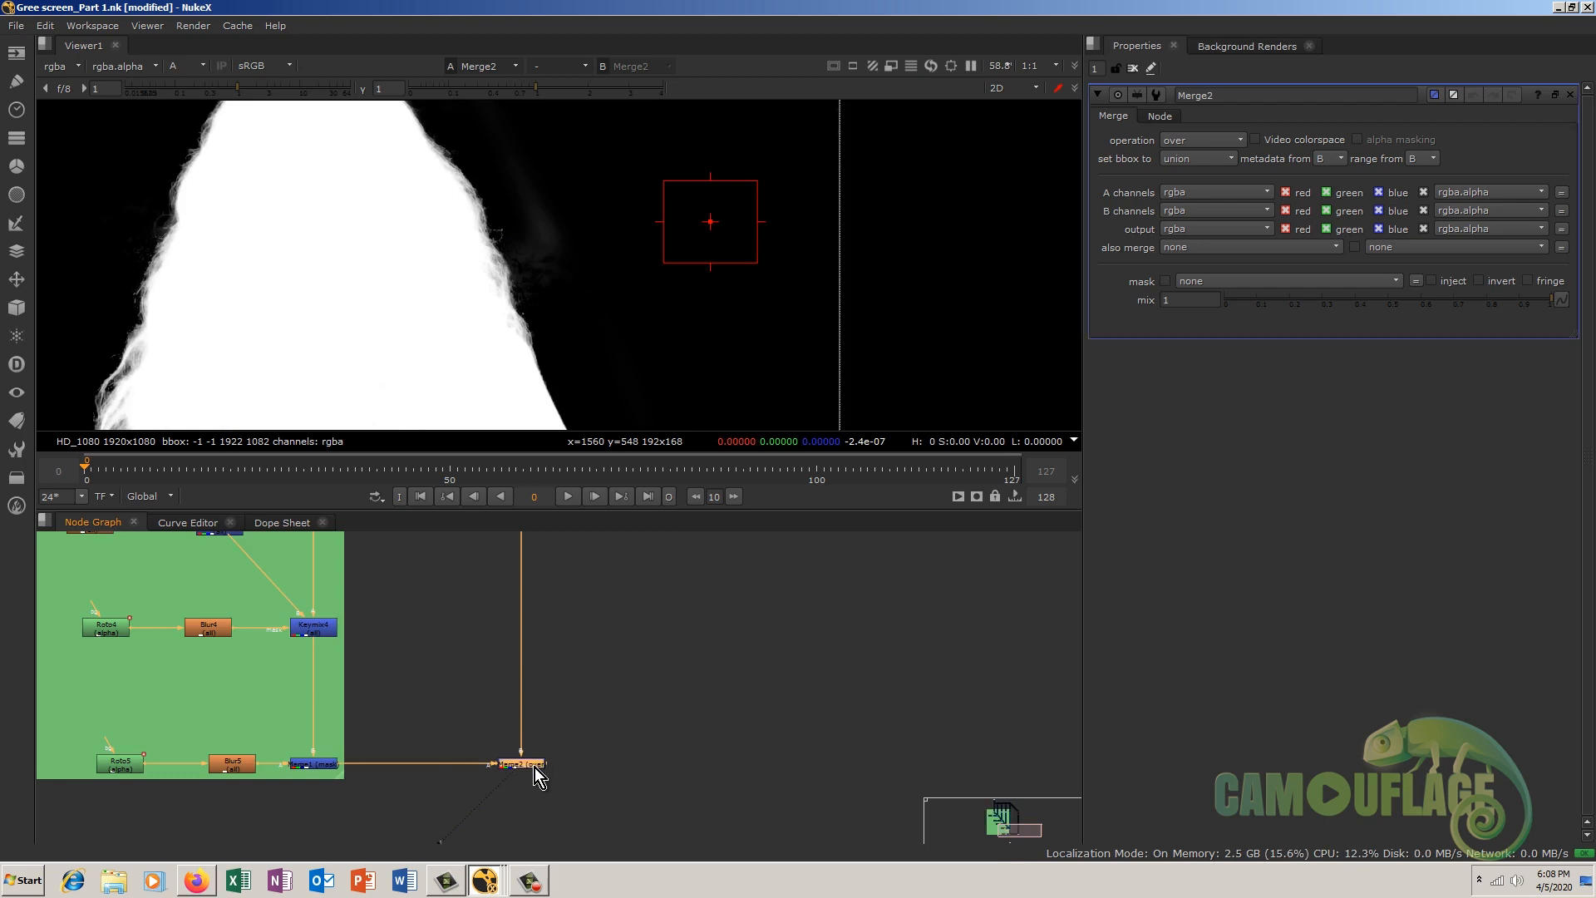
{"action": "key", "text": "d"}
{"action": "key", "text": "d"}
{"action": "key", "text": "d"}
{"action": "key", "text": "d"}
Step: Toggle Merge1 and the whole Soft matte group off and on to compare their effect on the combined alpha
{"action": "left_click", "coordinate": [322, 766]}
{"action": "key", "text": "d"}
{"action": "key", "text": "d"}
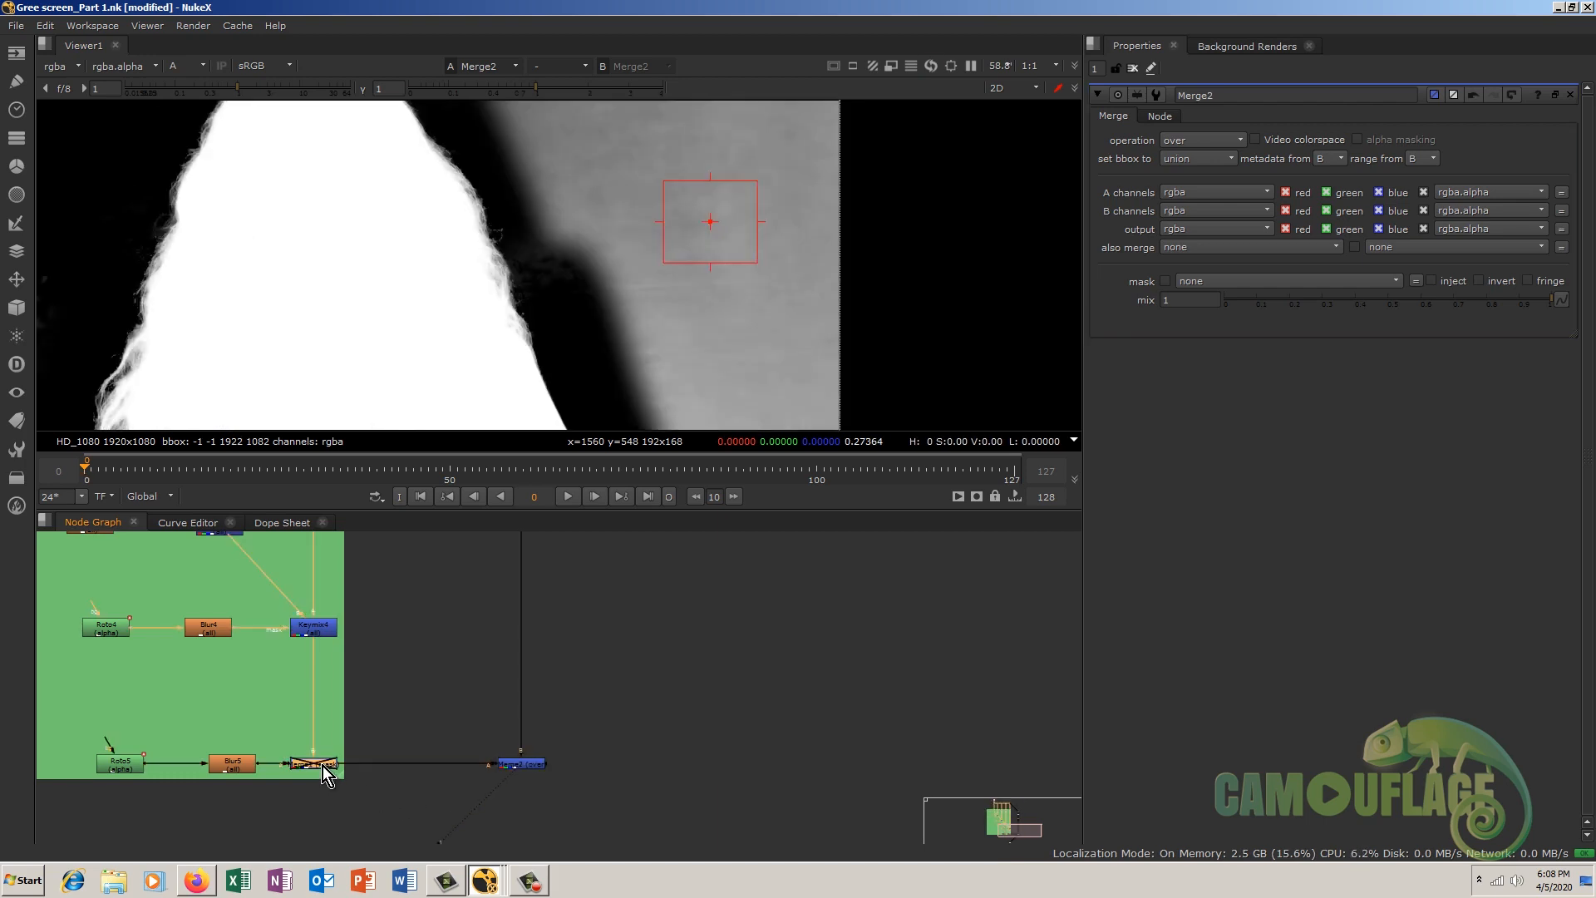
{"action": "scroll", "coordinate": [387, 712], "scroll_direction": "down", "scroll_amount": 3}
{"action": "left_click", "coordinate": [234, 555]}
{"action": "key", "text": "d"}
{"action": "key", "text": "d"}
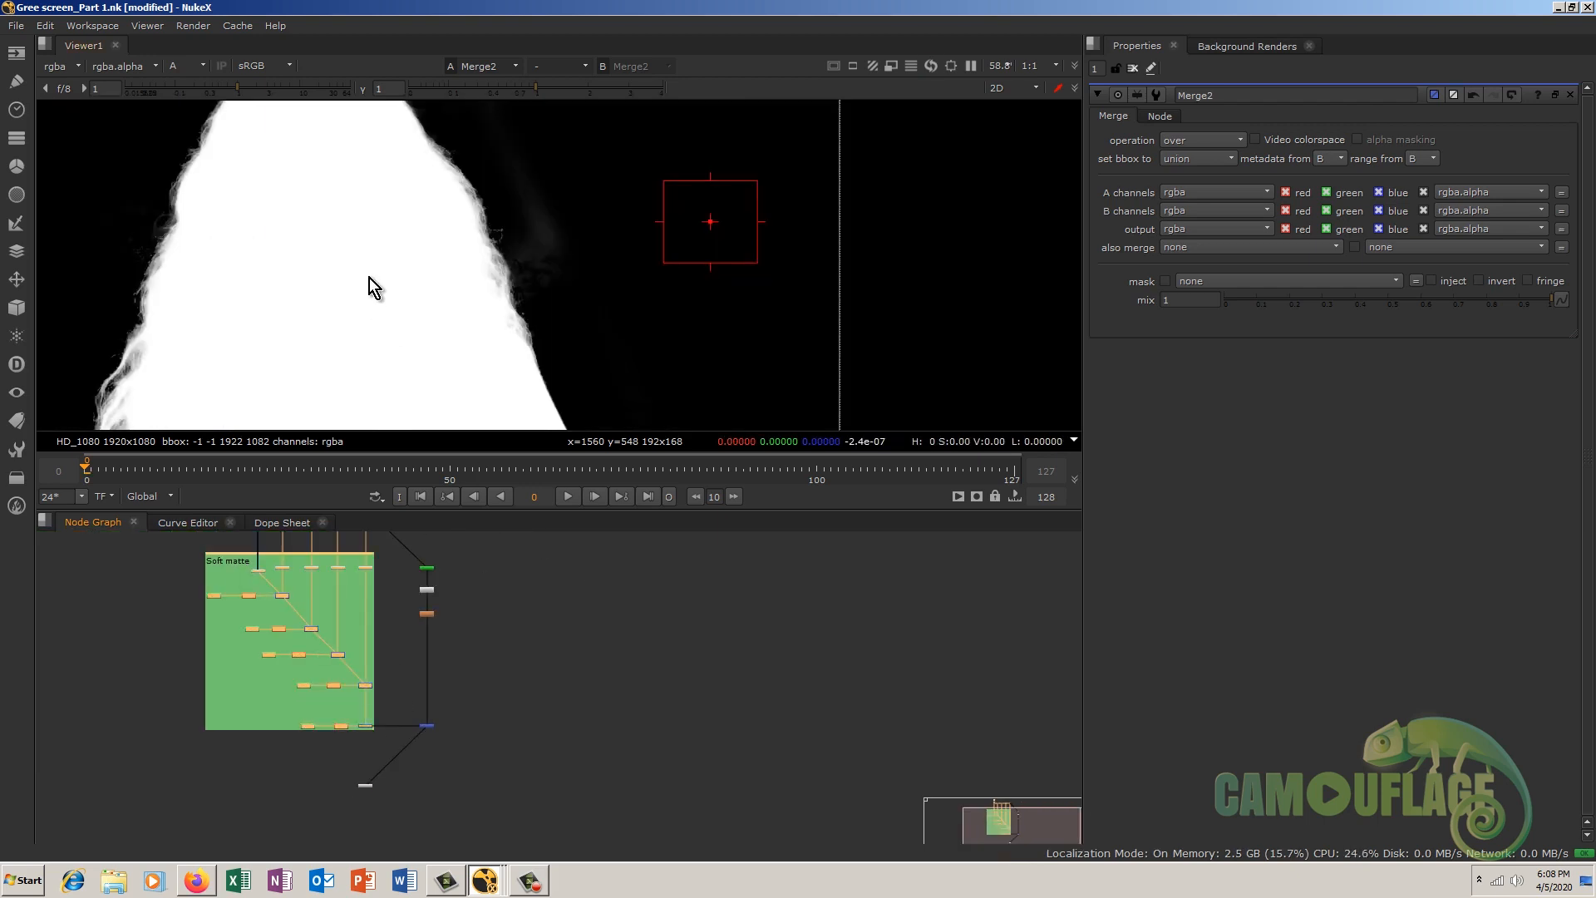
Step: Return the viewer to full colour and toggle Merge2 off and on to inspect the subject's hair and edges
{"action": "key", "text": "a"}
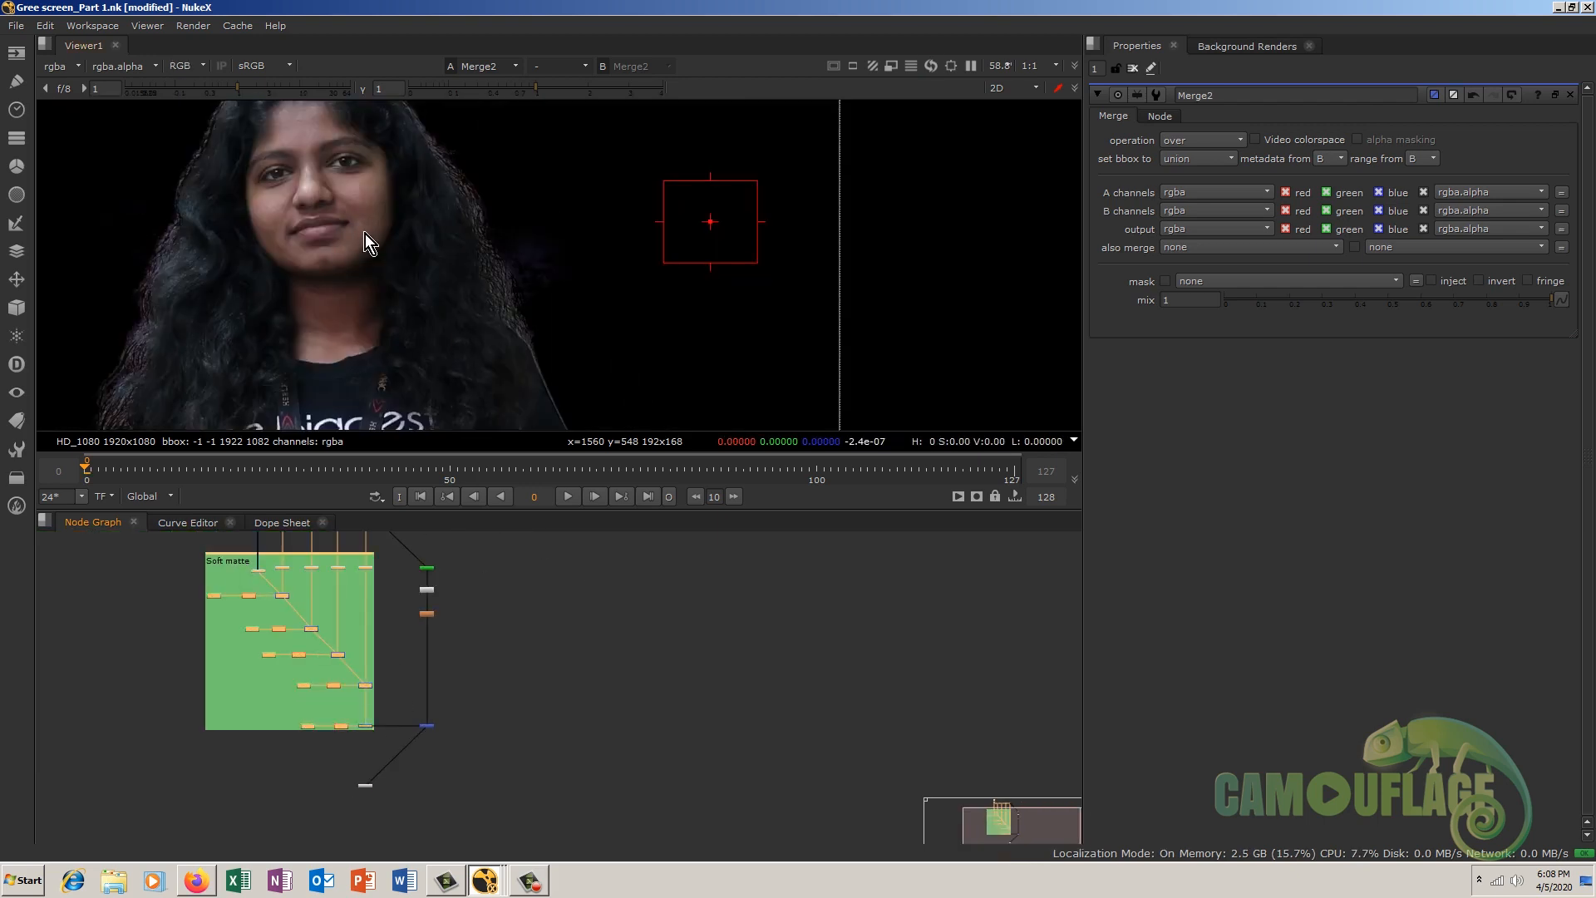
{"action": "left_click", "coordinate": [428, 727]}
{"action": "scroll", "coordinate": [432, 730], "scroll_direction": "up", "scroll_amount": 5}
{"action": "left_click_drag", "start_coordinate": [351, 709], "coordinate": [334, 743]}
{"action": "left_click_drag", "start_coordinate": [398, 688], "coordinate": [387, 602]}
{"action": "middle_click_drag", "start_coordinate": [488, 600], "coordinate": [504, 424]}
{"action": "middle_click_drag", "start_coordinate": [482, 788], "coordinate": [482, 557]}
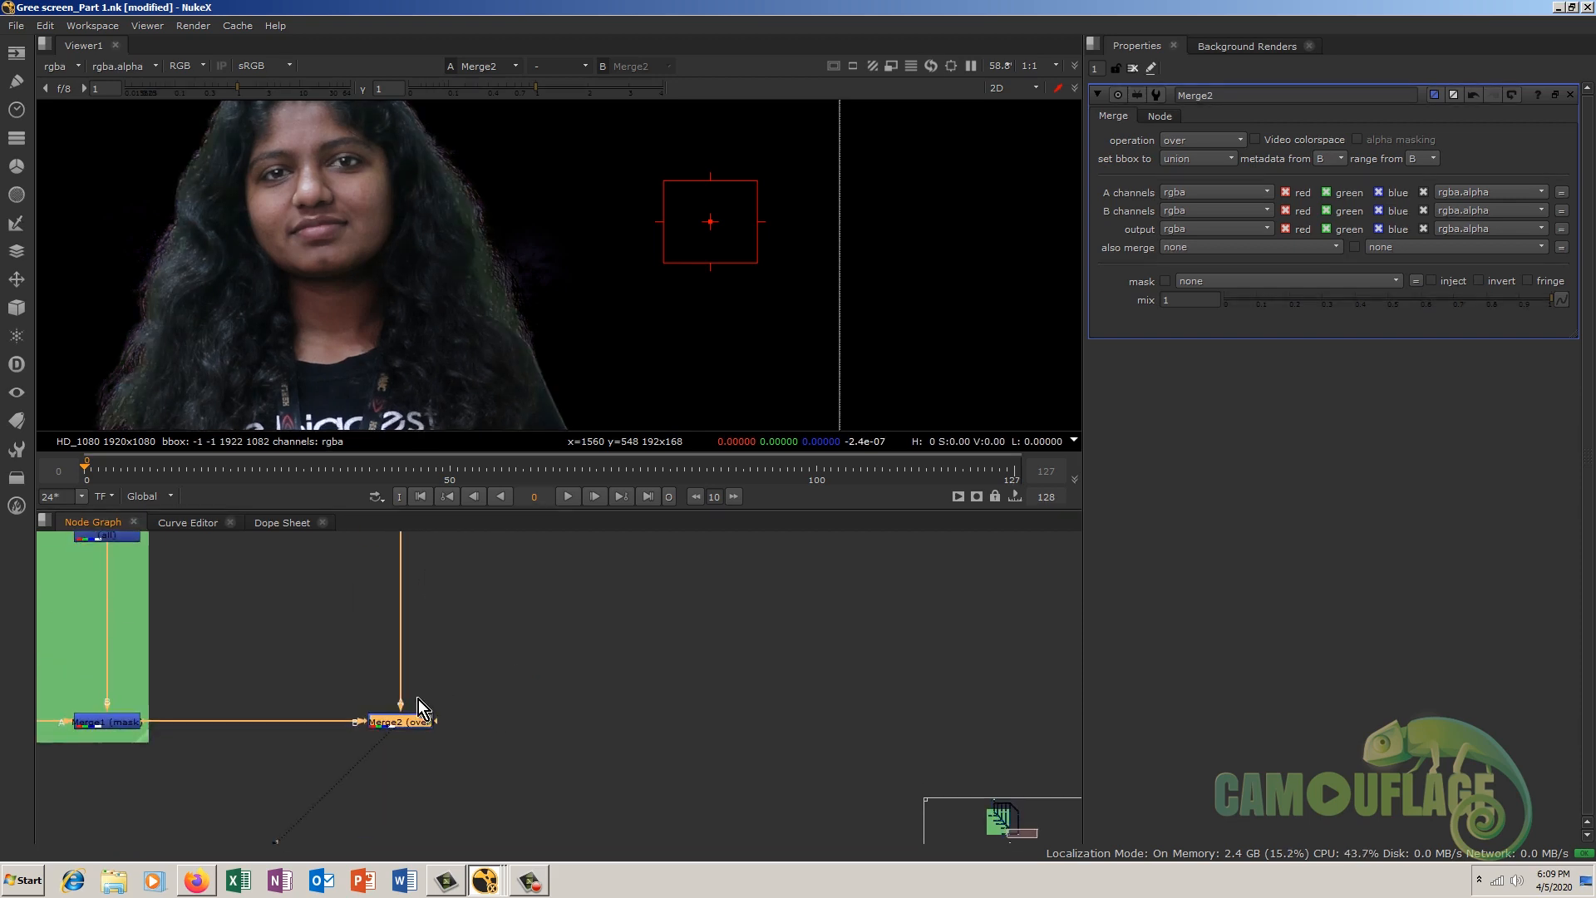
{"action": "key", "text": "d"}
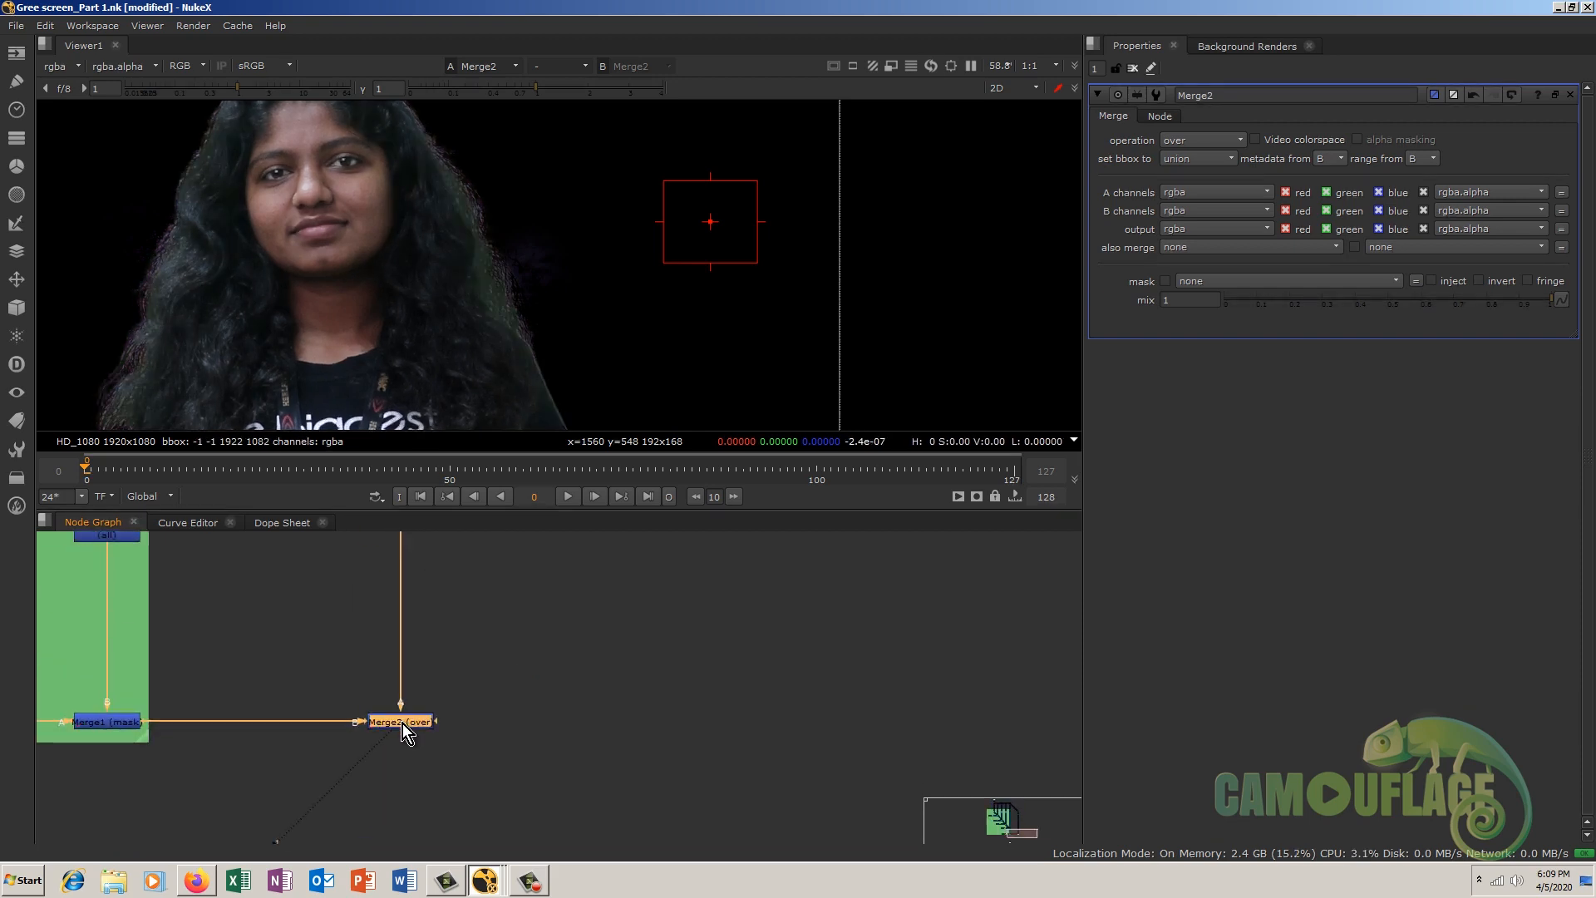
{"action": "key", "text": "d"}
{"action": "key", "text": "d"}
{"action": "key", "text": "d"}
{"action": "key", "text": "d"}
{"action": "key", "text": "d"}
{"action": "scroll", "coordinate": [328, 237], "scroll_direction": "down", "scroll_amount": 2}
{"action": "scroll", "coordinate": [511, 732], "scroll_direction": "down", "scroll_amount": 4}
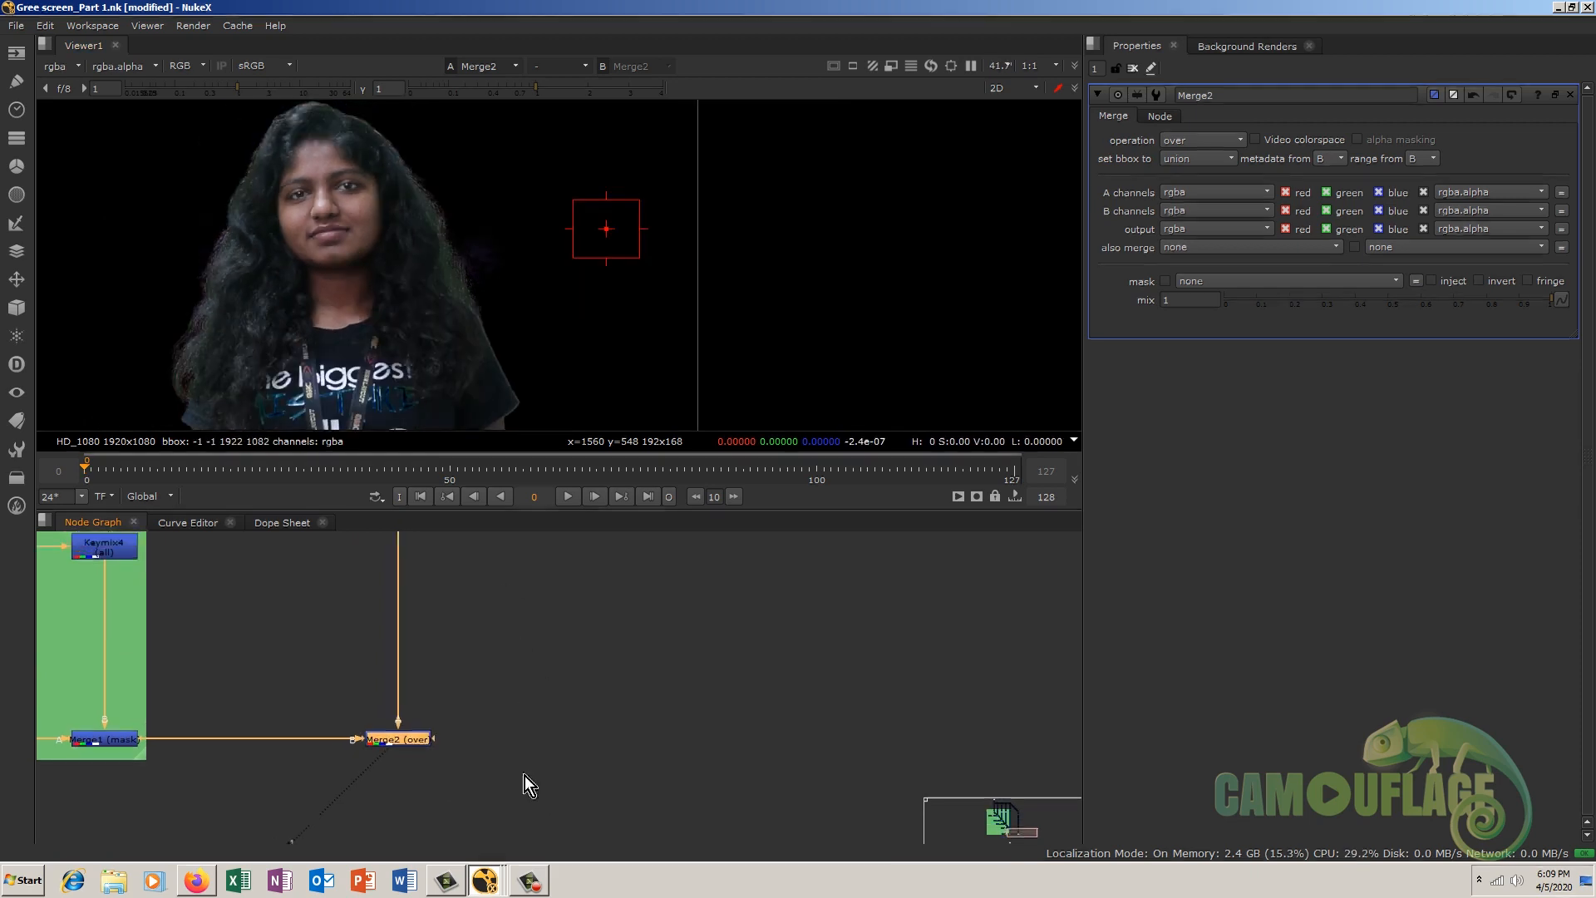
Step: Insert a Dot in the core matte branch's input connection, in line with the other dots and straight above the Primatte node
{"action": "scroll", "coordinate": [529, 623], "scroll_direction": "down", "scroll_amount": 1}
{"action": "middle_click_drag", "start_coordinate": [512, 633], "coordinate": [490, 765]}
{"action": "middle_click_drag", "start_coordinate": [531, 688], "coordinate": [511, 813]}
{"action": "left_click", "coordinate": [505, 591]}
{"action": "left_click_drag", "start_coordinate": [504, 591], "coordinate": [388, 796]}
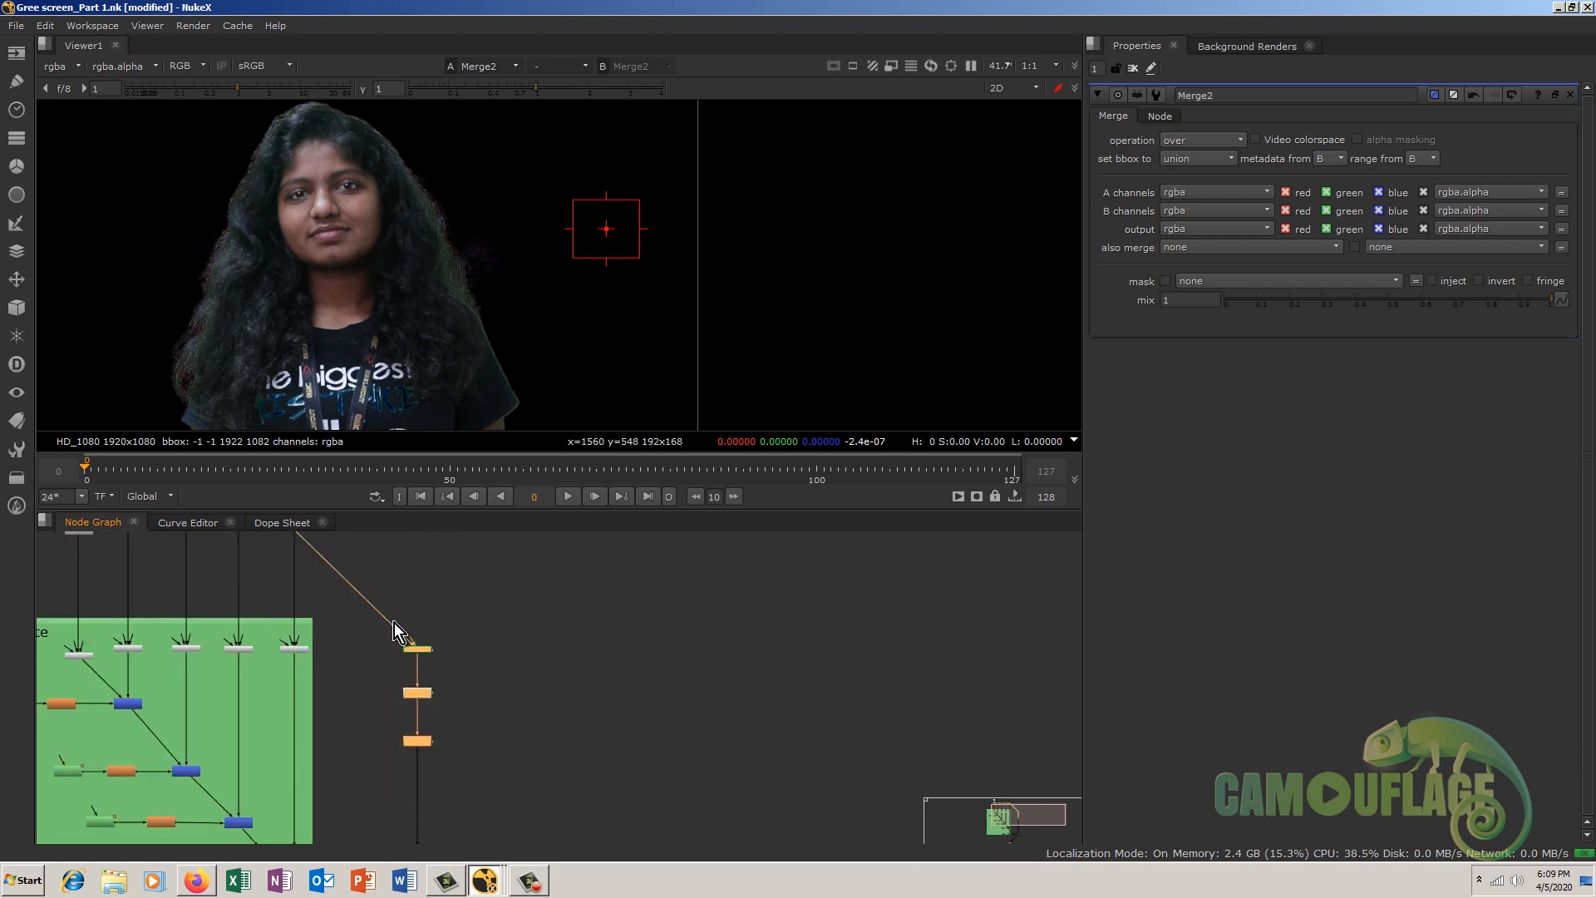
{"action": "left_click_drag", "start_coordinate": [356, 592], "coordinate": [419, 540], "text": "ctrl"}
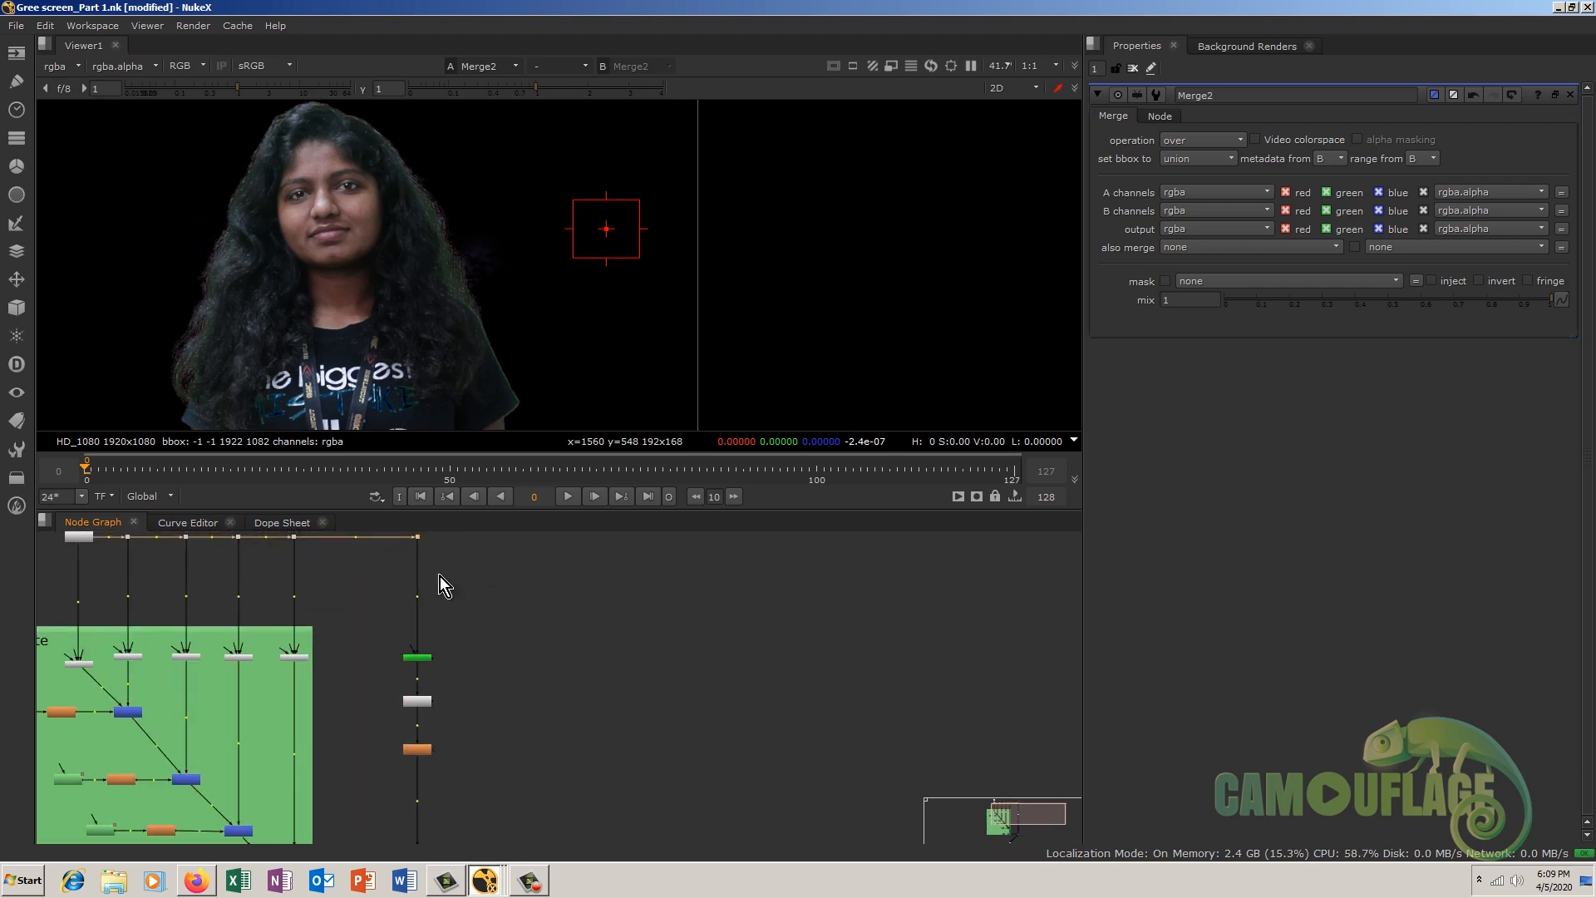
Step: Add a Backdrop around the three core matte nodes
{"action": "left_click_drag", "start_coordinate": [367, 594], "coordinate": [499, 787]}
{"action": "key", "text": "Tab"}
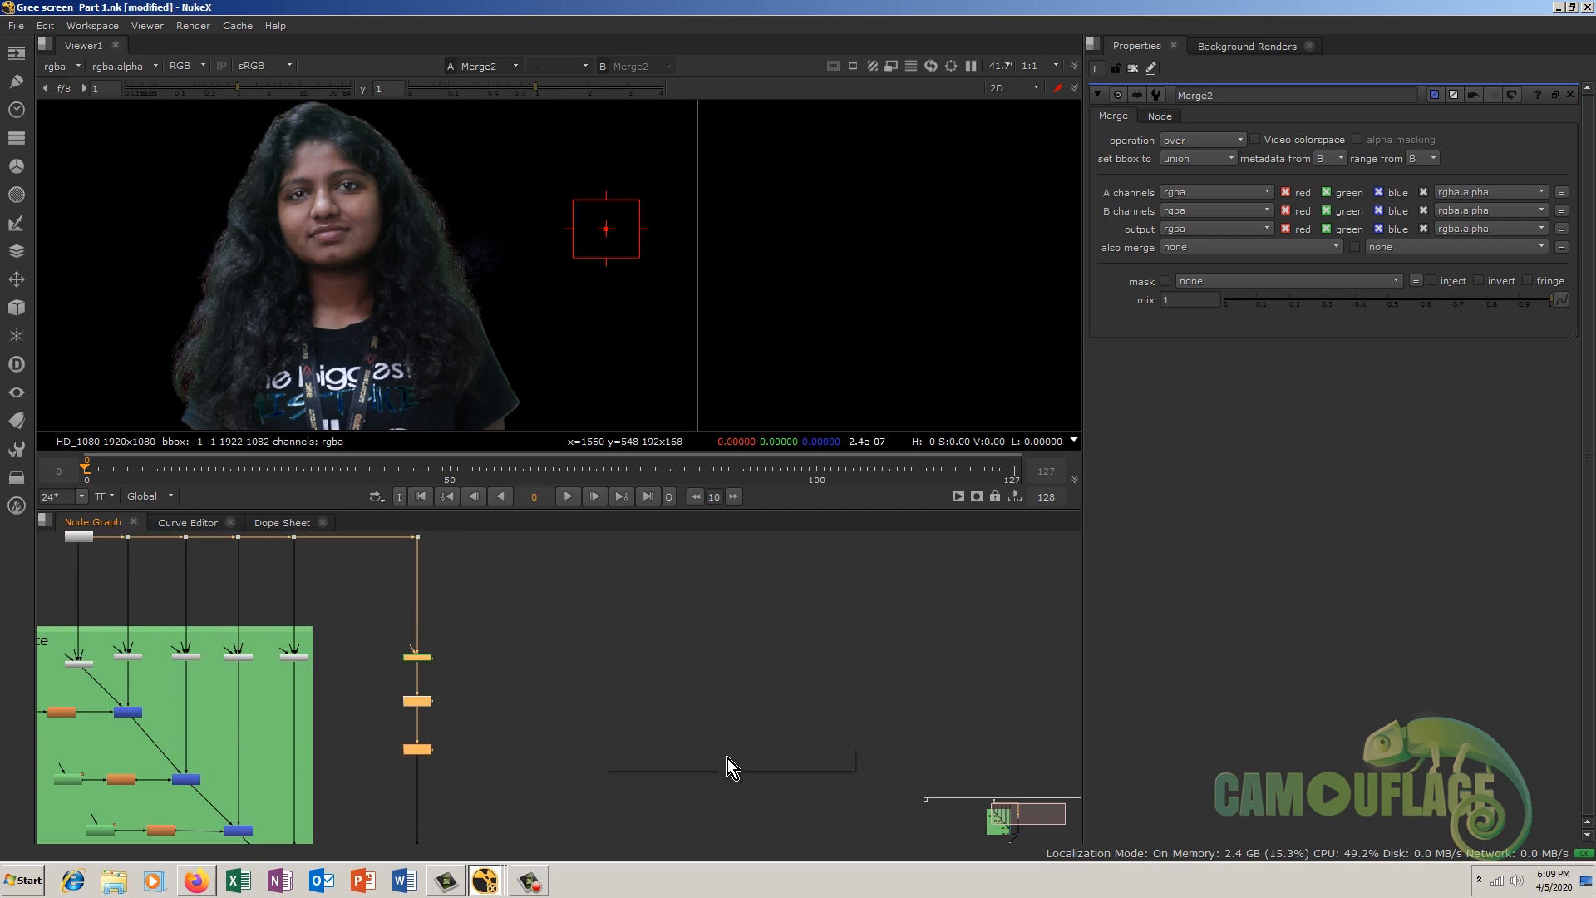
{"action": "type", "text": "back"}
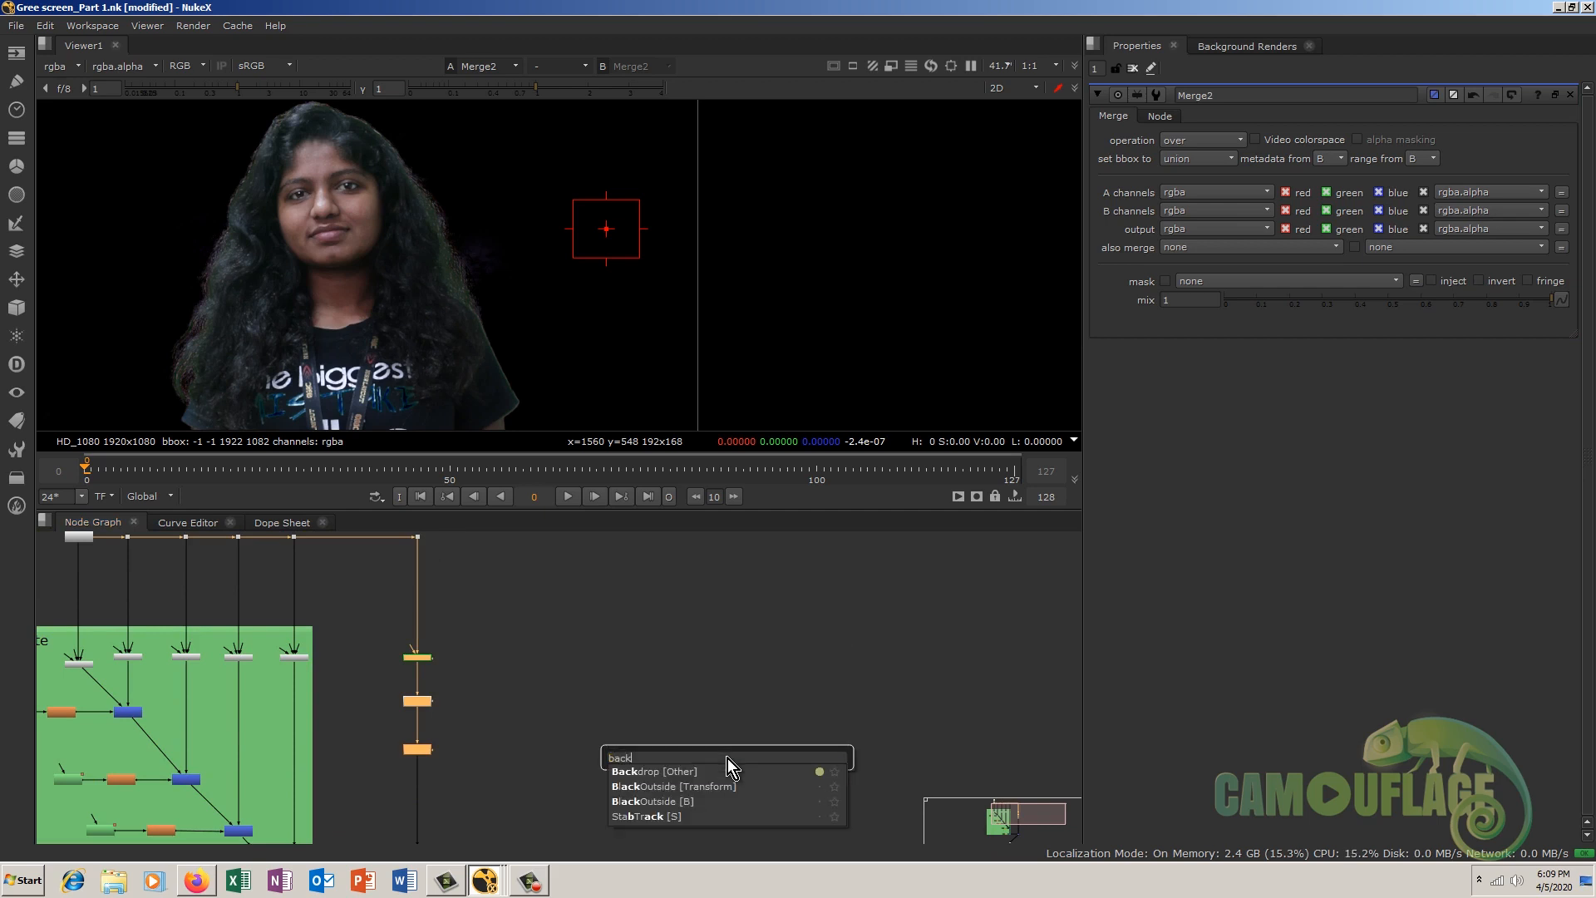
{"action": "key", "text": "Return"}
Step: Label the new backdrop "Soft matte"
{"action": "double_click", "coordinate": [407, 640]}
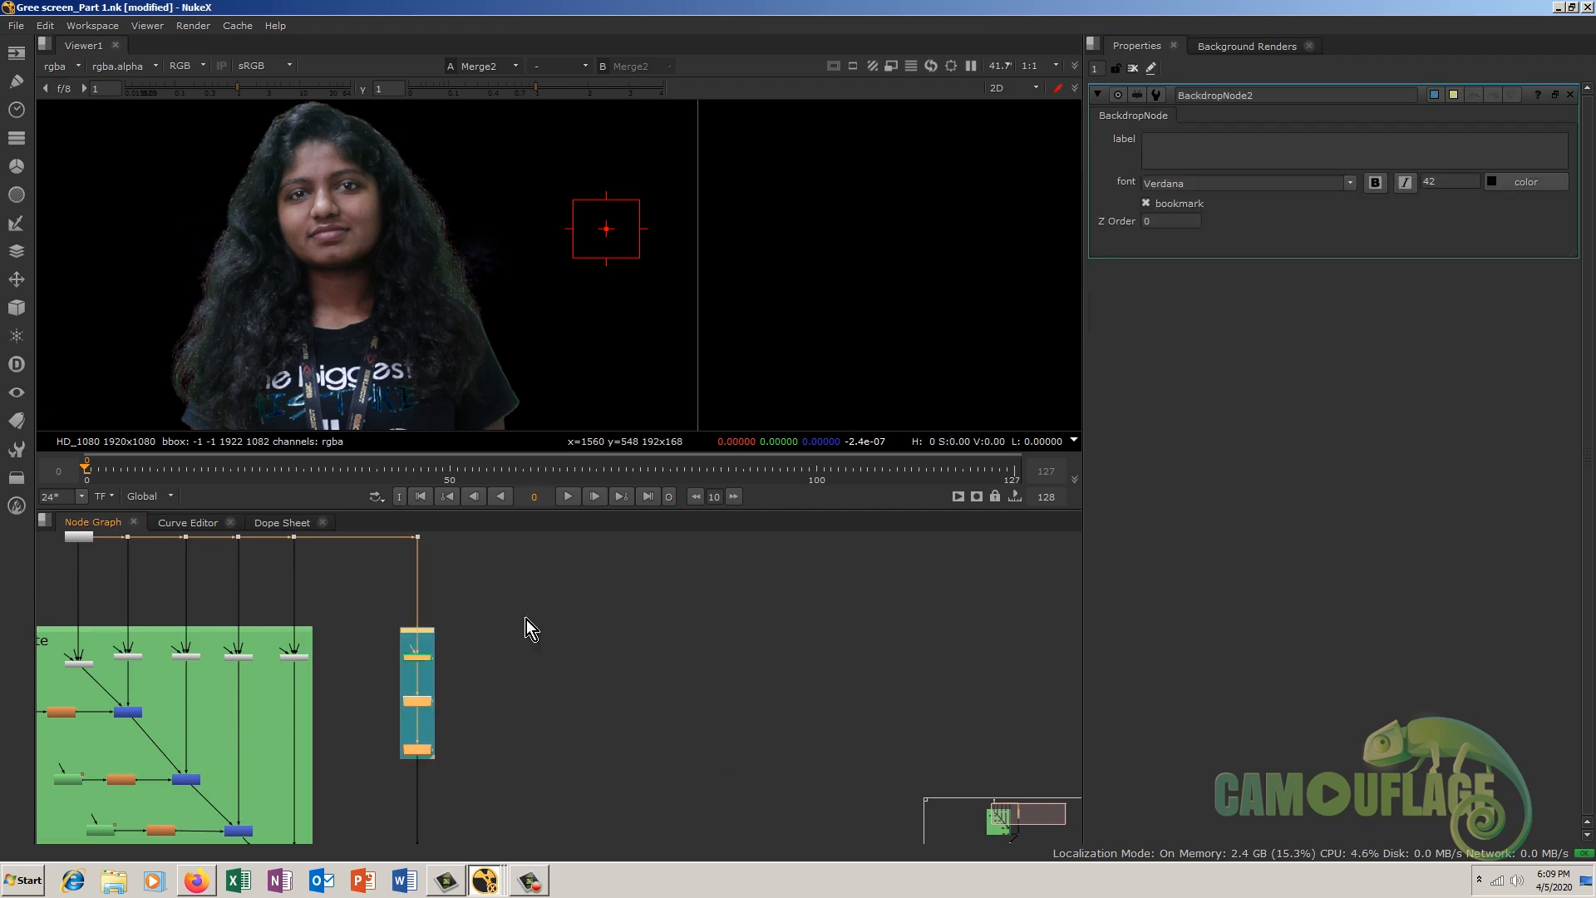
{"action": "left_click", "coordinate": [1210, 142]}
{"action": "type", "text": "Soft matte"}
{"action": "left_click", "coordinate": [551, 637]}
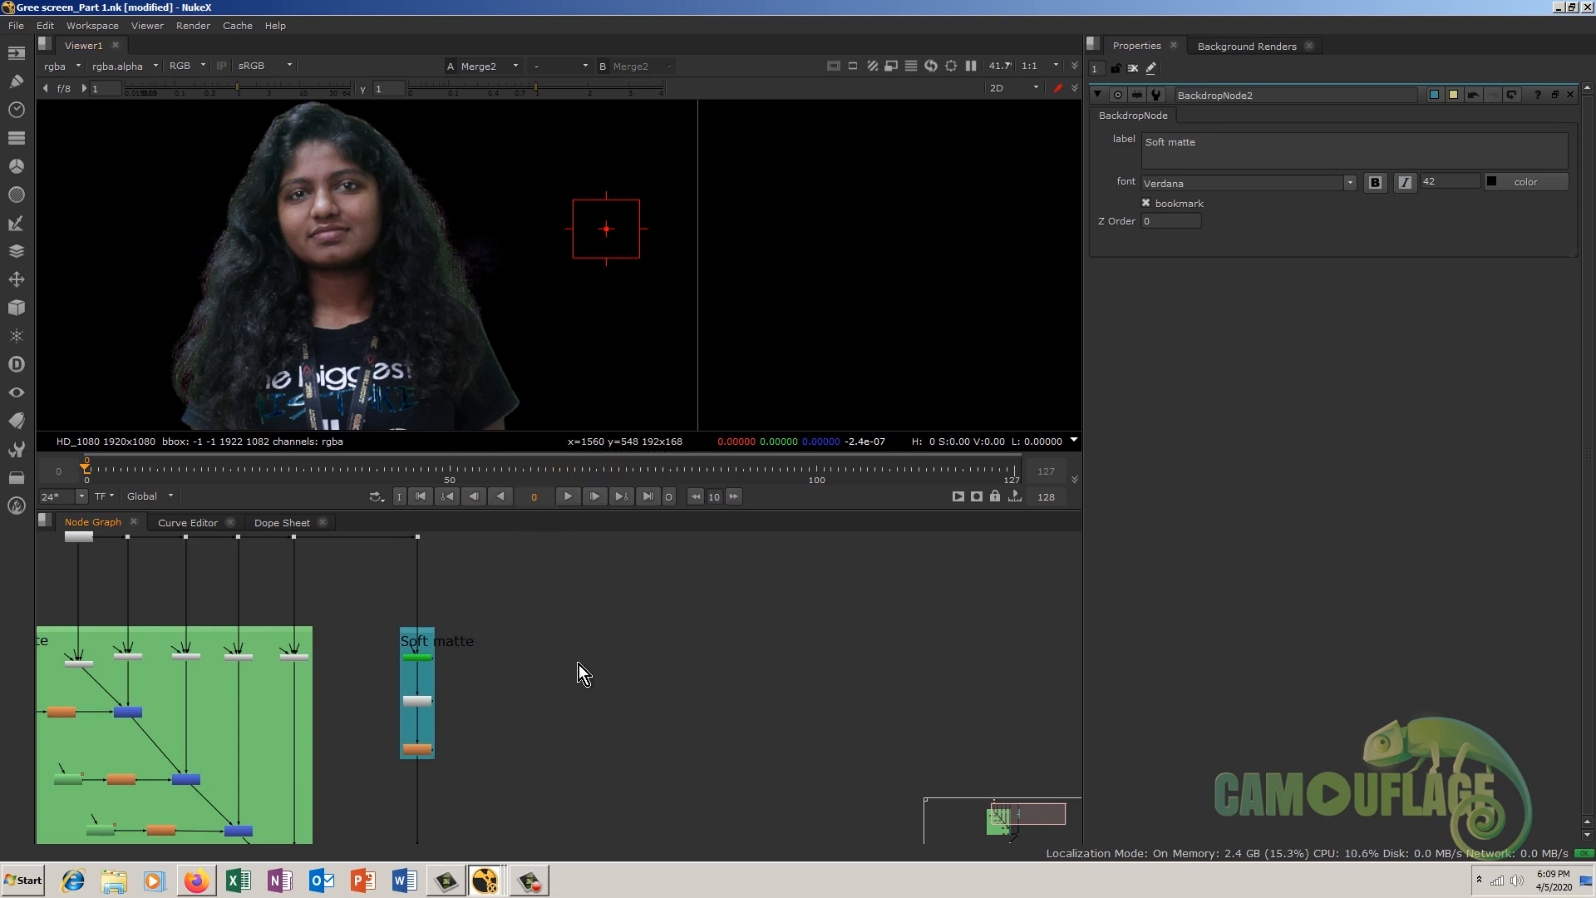
Step: Widen the green Soft matte backdrop slightly past Merge1 at its lower-right corner
{"action": "scroll", "coordinate": [561, 617], "scroll_direction": "down", "scroll_amount": 3}
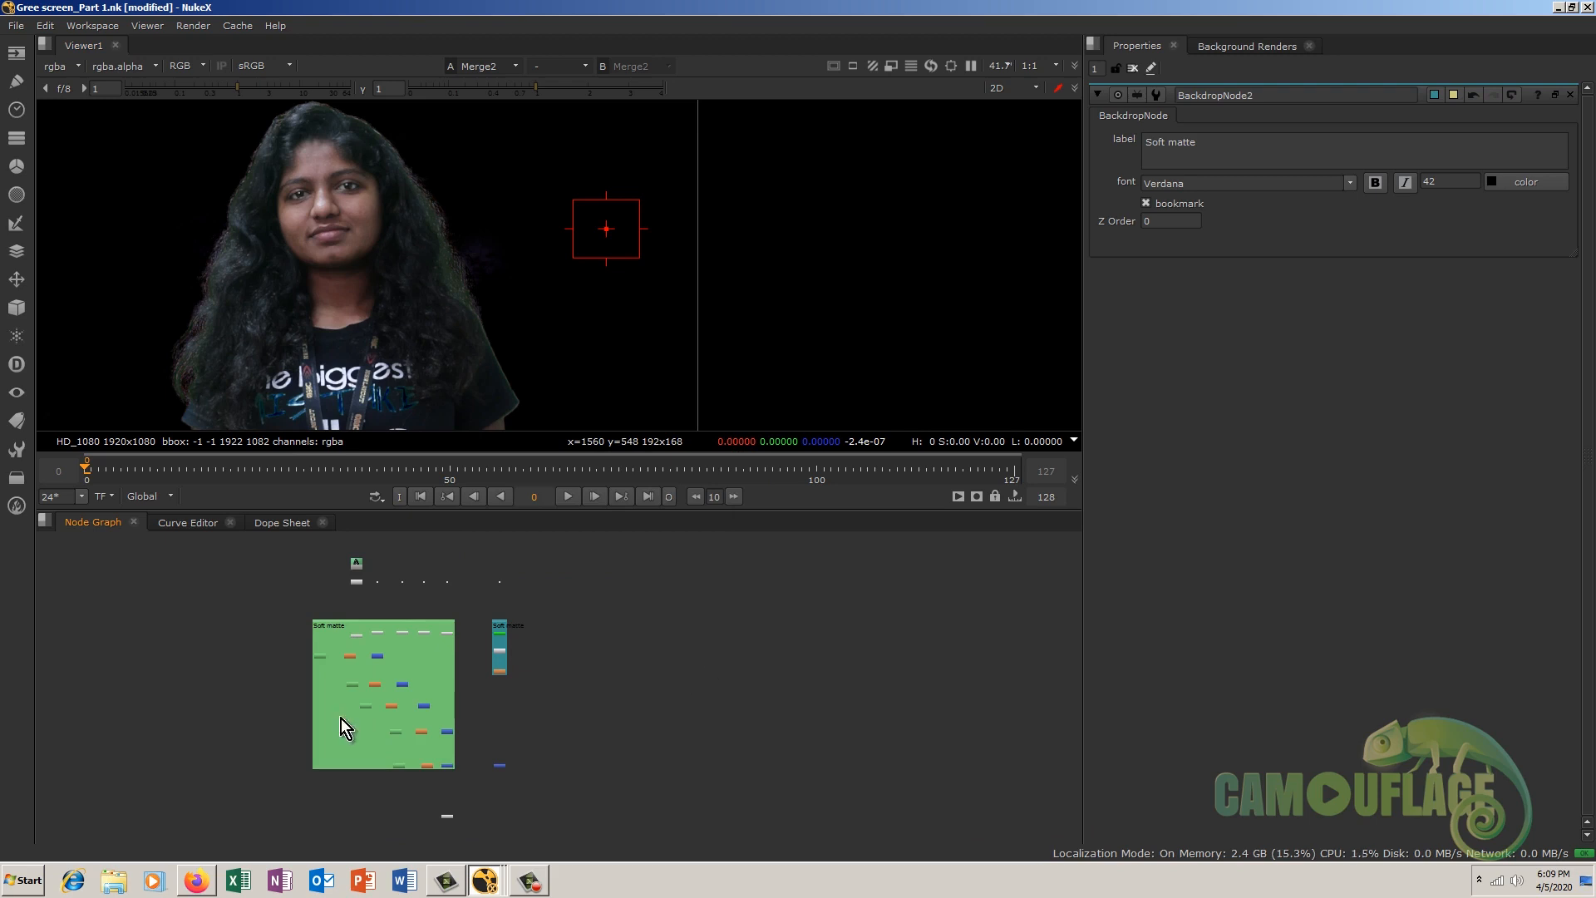
{"action": "scroll", "coordinate": [266, 701], "scroll_direction": "up", "scroll_amount": 4}
{"action": "scroll", "coordinate": [466, 655], "scroll_direction": "up", "scroll_amount": 4}
{"action": "middle_click_drag", "start_coordinate": [773, 615], "coordinate": [502, 635]}
{"action": "scroll", "coordinate": [503, 635], "scroll_direction": "down", "scroll_amount": 5}
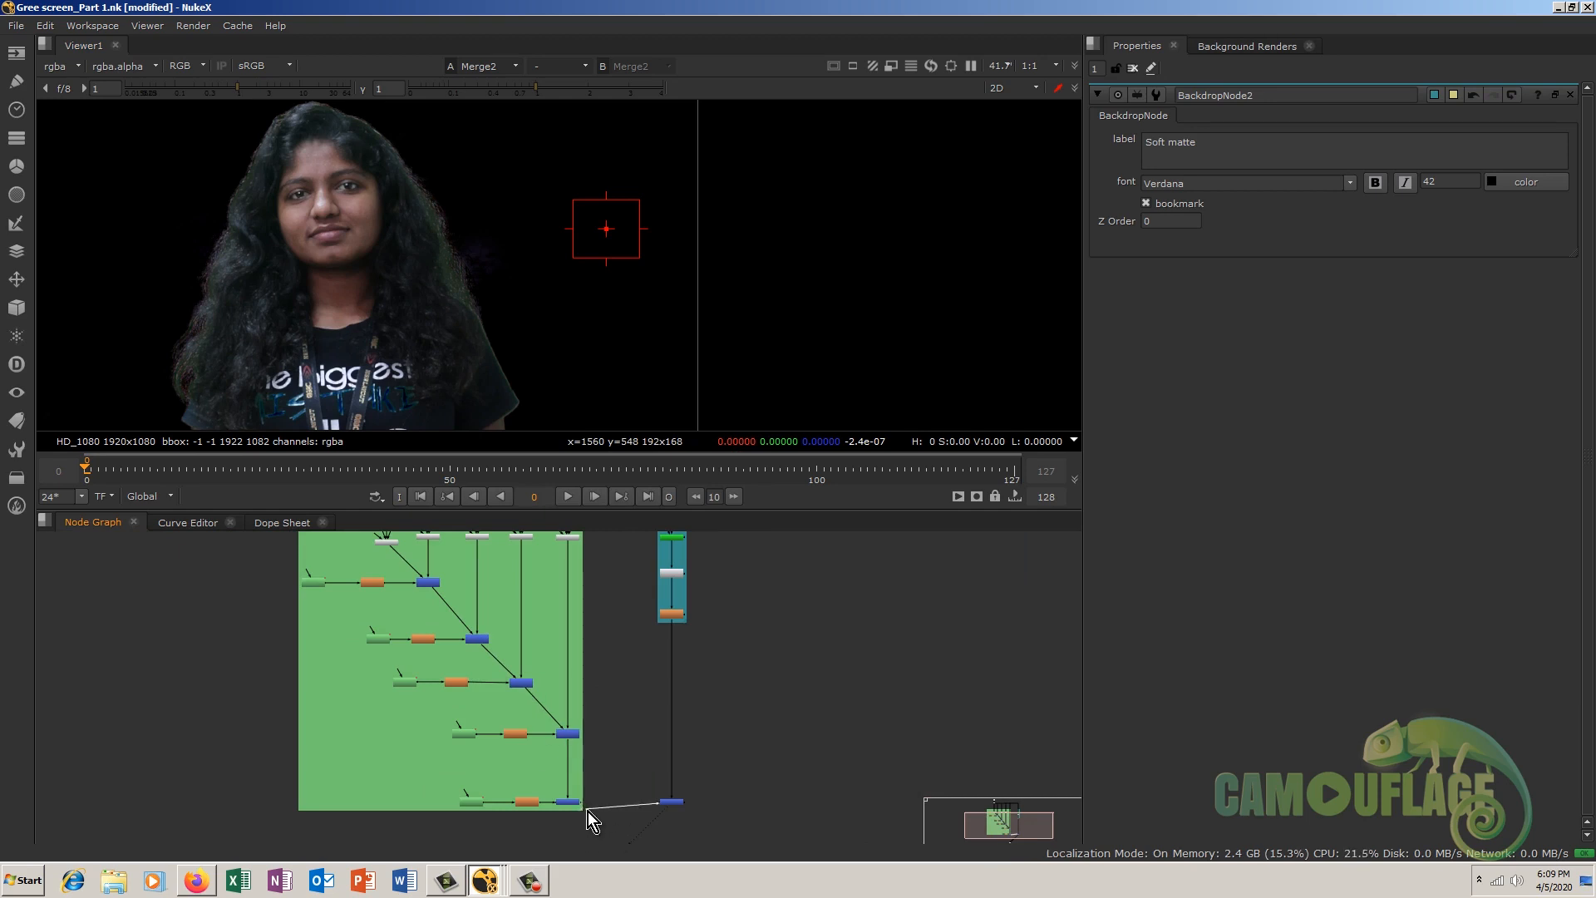
{"action": "scroll", "coordinate": [583, 810], "scroll_direction": "up", "scroll_amount": 3}
{"action": "left_click_drag", "start_coordinate": [601, 816], "coordinate": [623, 823]}
{"action": "scroll", "coordinate": [596, 693], "scroll_direction": "down", "scroll_amount": 4}
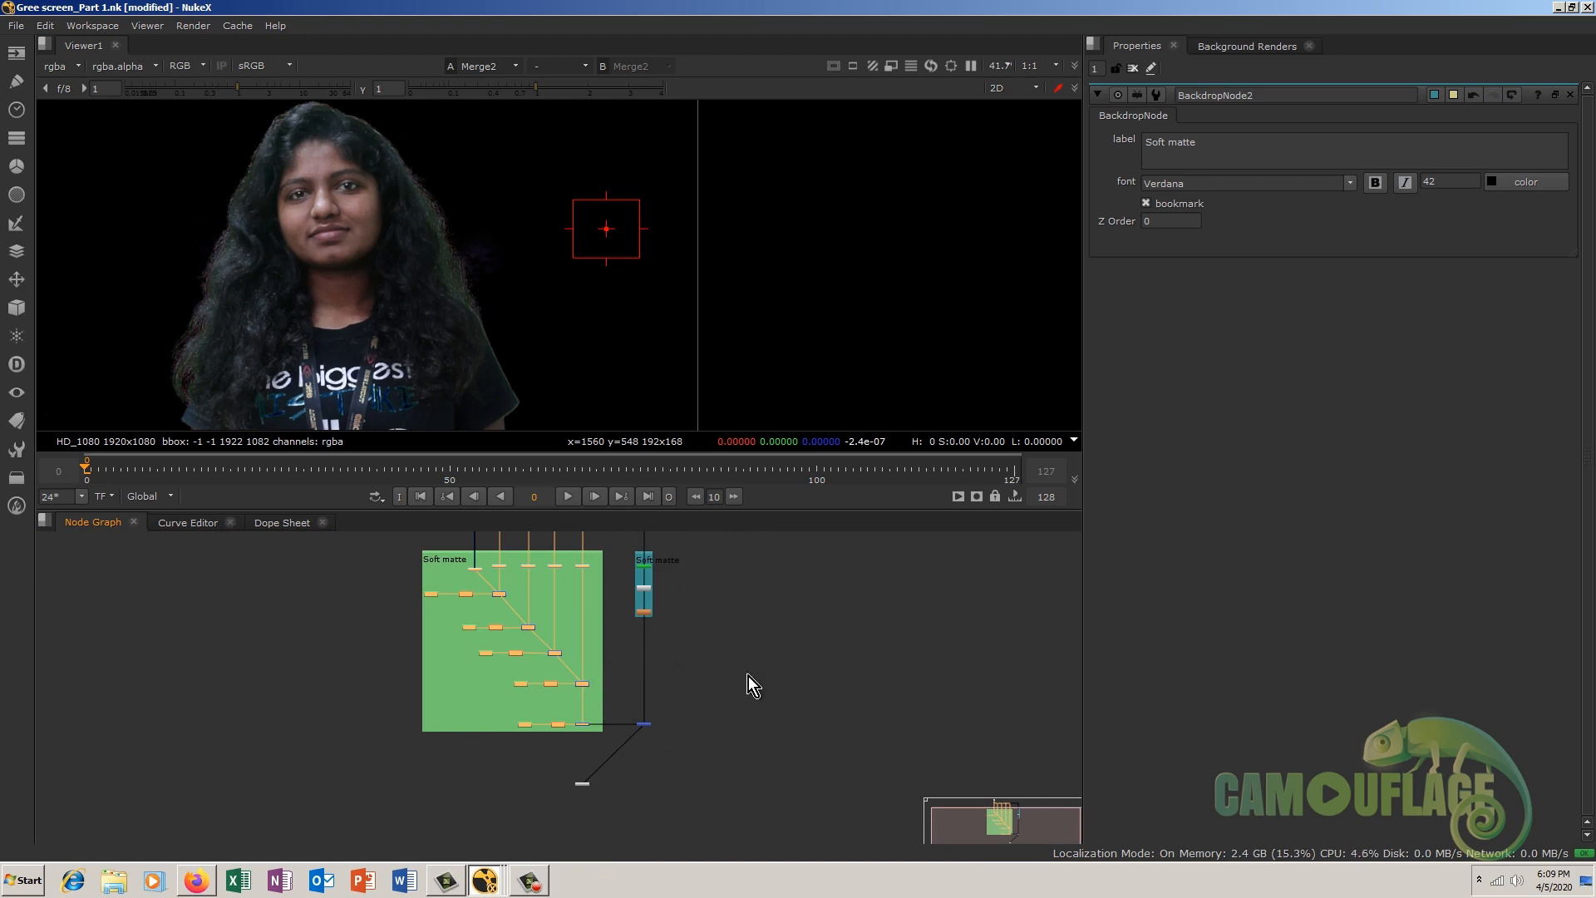
Step: Change the label of the core nodes' backdrop to "Core matte"
{"action": "left_click", "coordinate": [650, 555]}
{"action": "left_click_drag", "start_coordinate": [1220, 142], "coordinate": [1016, 143]}
{"action": "type", "text": "Core matte"}
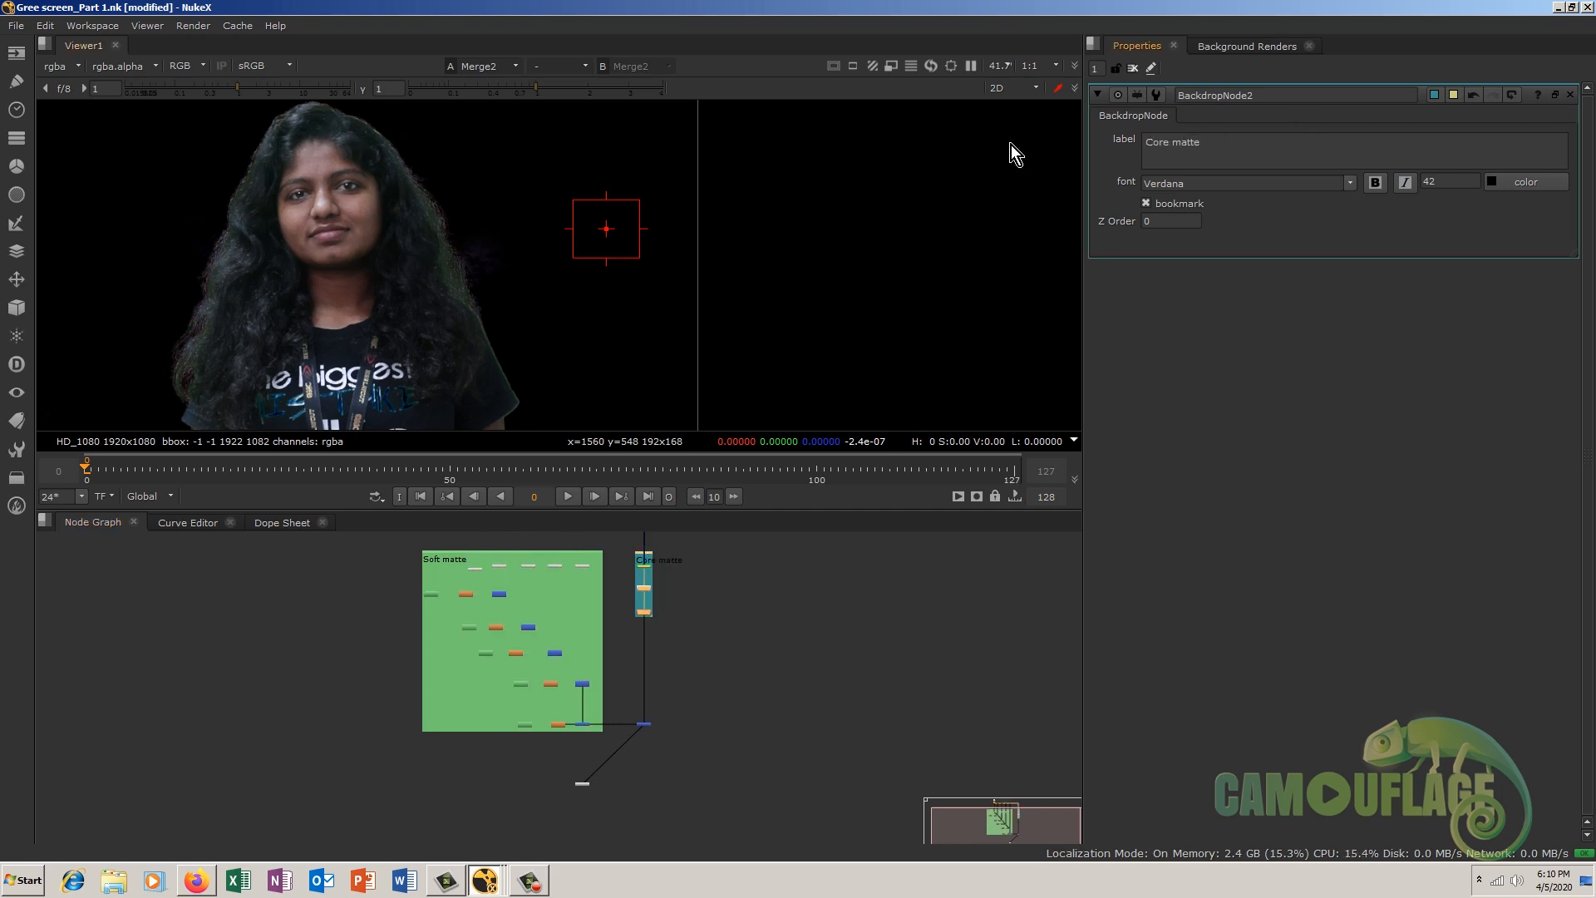
Step: Disable Dilate1 and FilterErode1 in the Core matte group and check the hair edges in the viewer
{"action": "scroll", "coordinate": [673, 632], "scroll_direction": "up", "scroll_amount": 5}
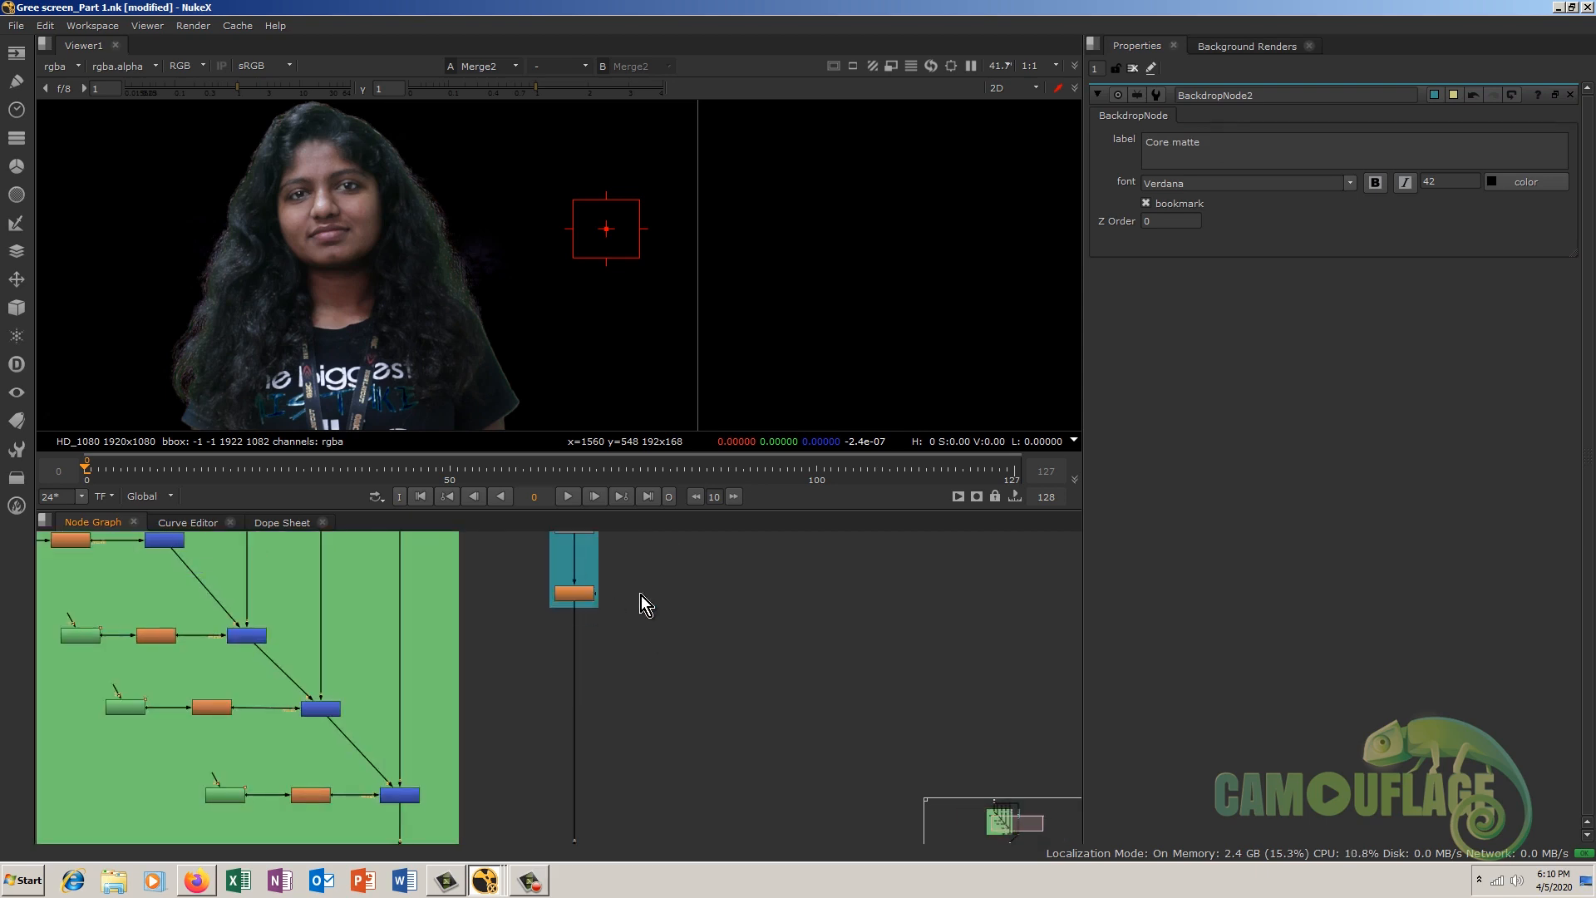
{"action": "middle_click_drag", "start_coordinate": [641, 596], "coordinate": [647, 708]}
{"action": "left_click_drag", "start_coordinate": [541, 616], "coordinate": [653, 765]}
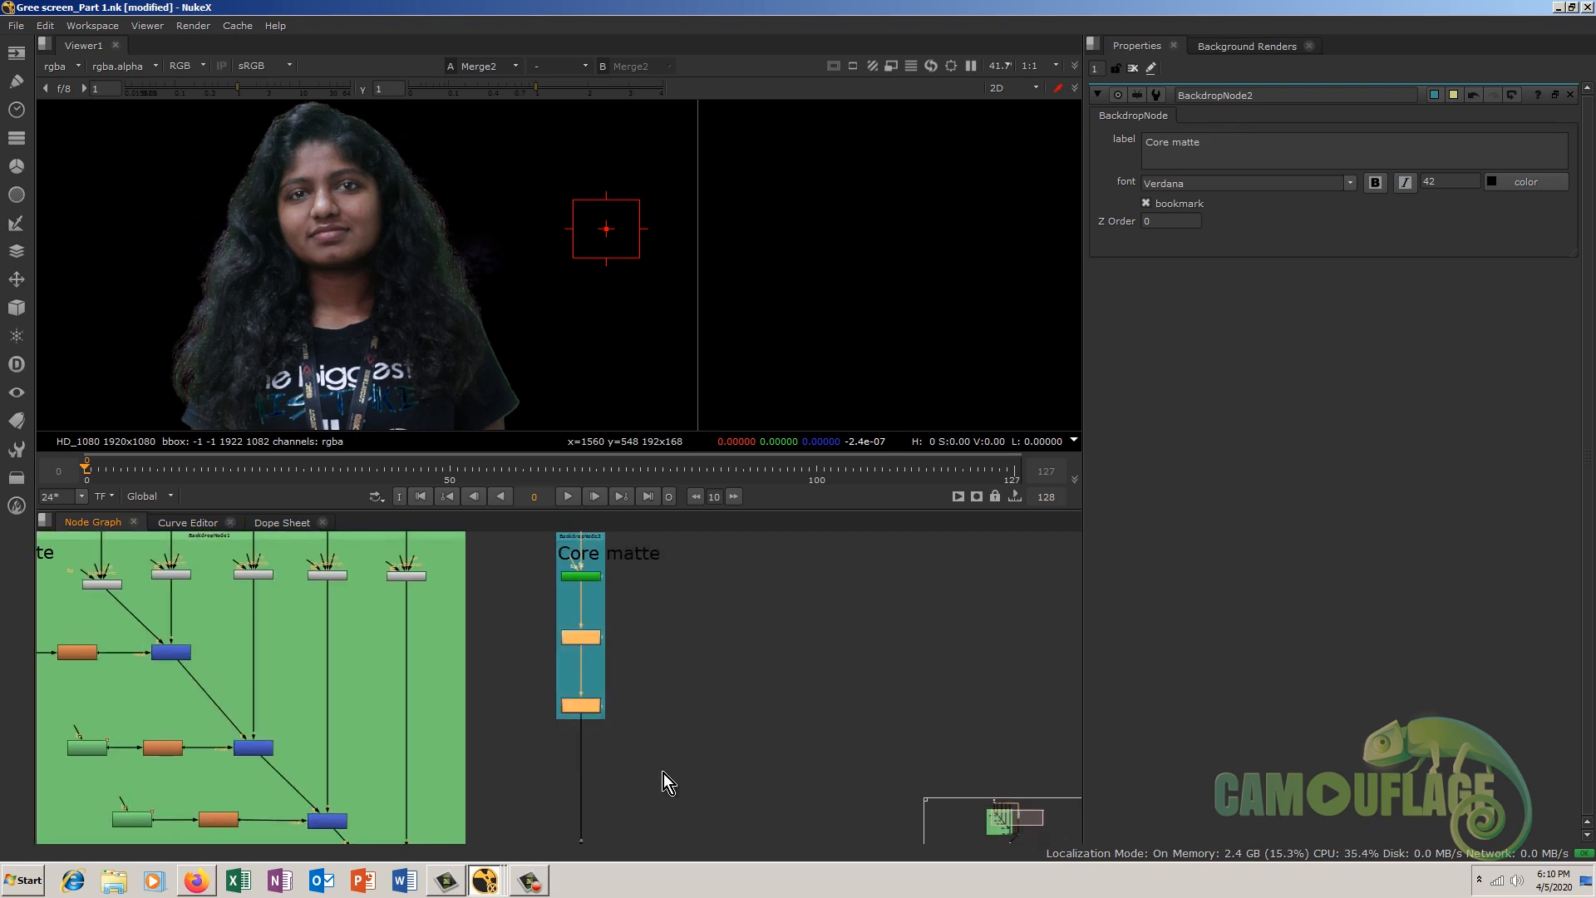
{"action": "key", "text": "d"}
{"action": "scroll", "coordinate": [252, 232], "scroll_direction": "up", "scroll_amount": 5}
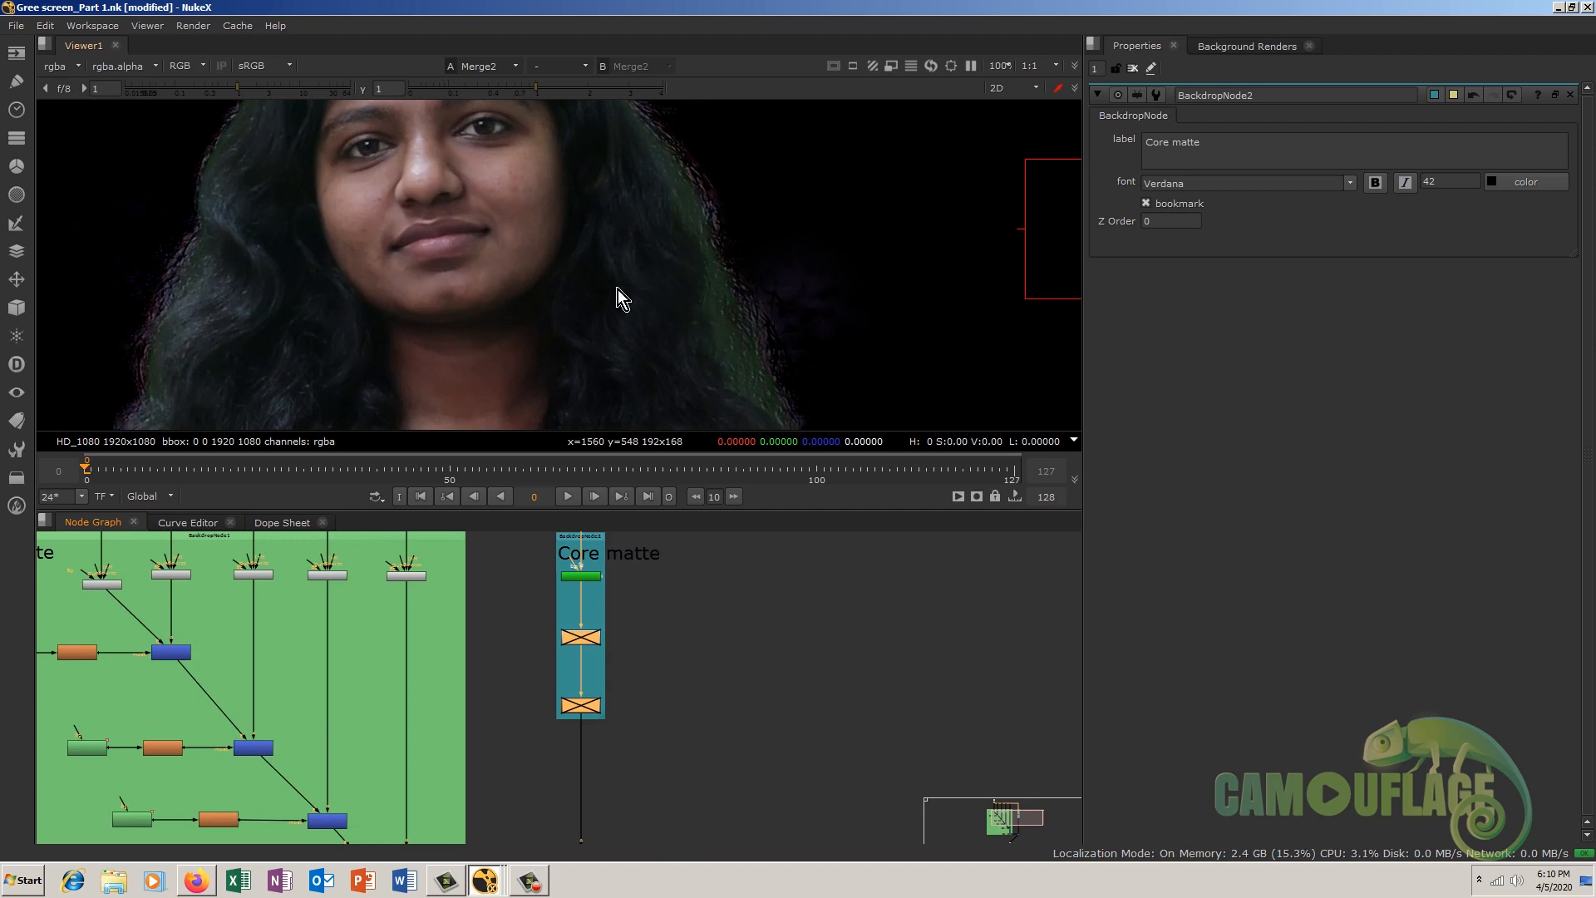
{"action": "scroll", "coordinate": [617, 289], "scroll_direction": "down", "scroll_amount": 3}
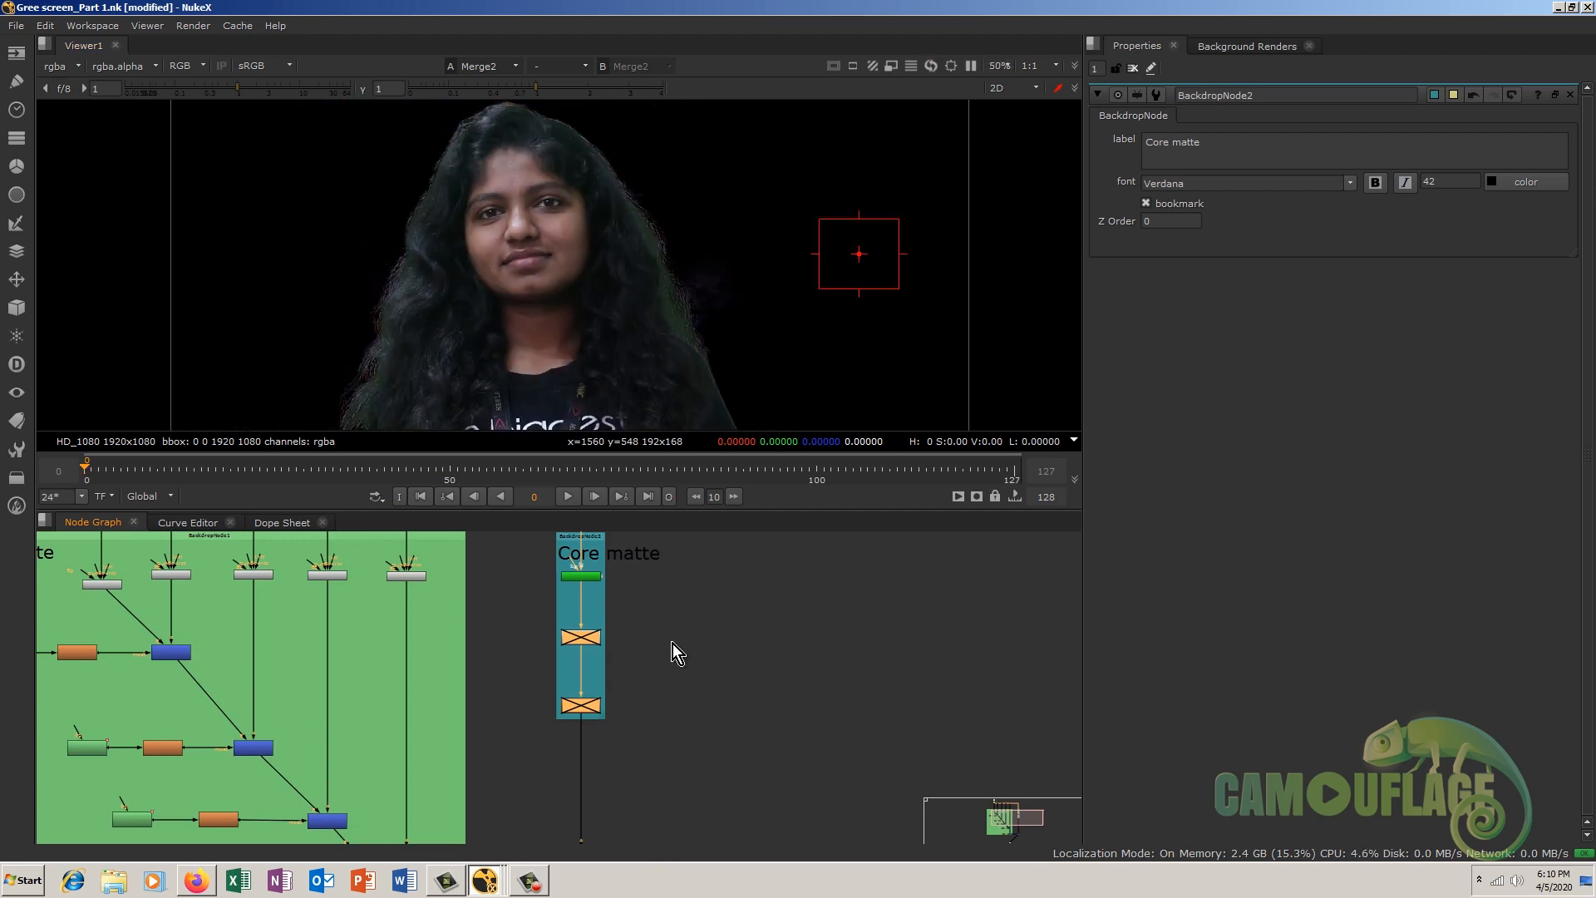
Step: Save the script with both matte groups in place
{"action": "scroll", "coordinate": [672, 644], "scroll_direction": "down", "scroll_amount": 3}
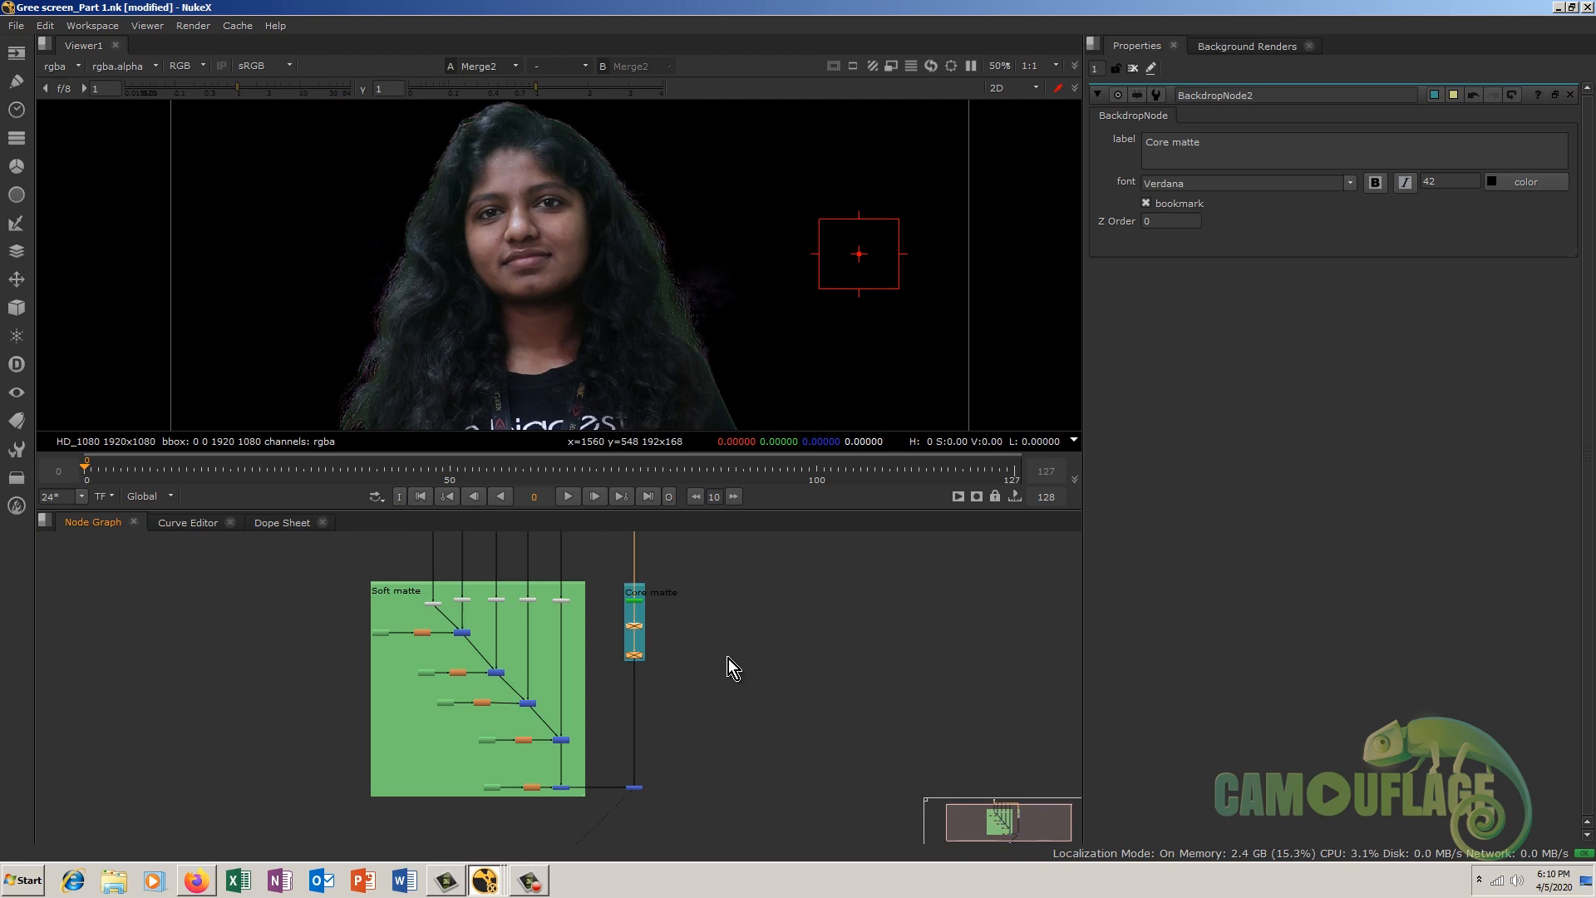
{"action": "key", "text": "ctrl+s"}
{"action": "left_click", "coordinate": [529, 880]}
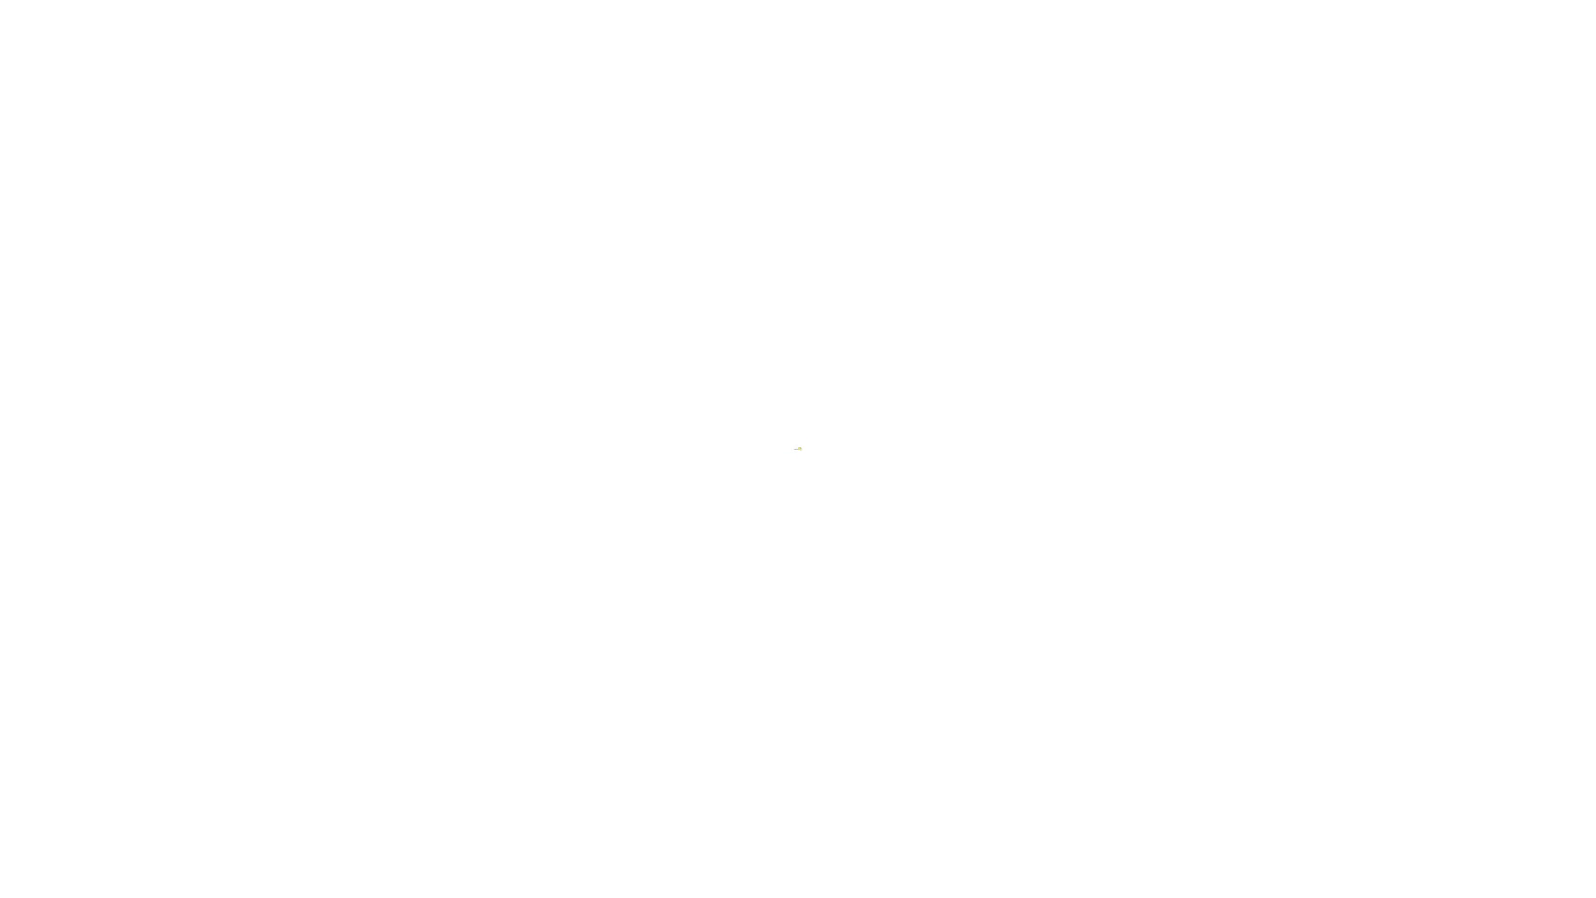